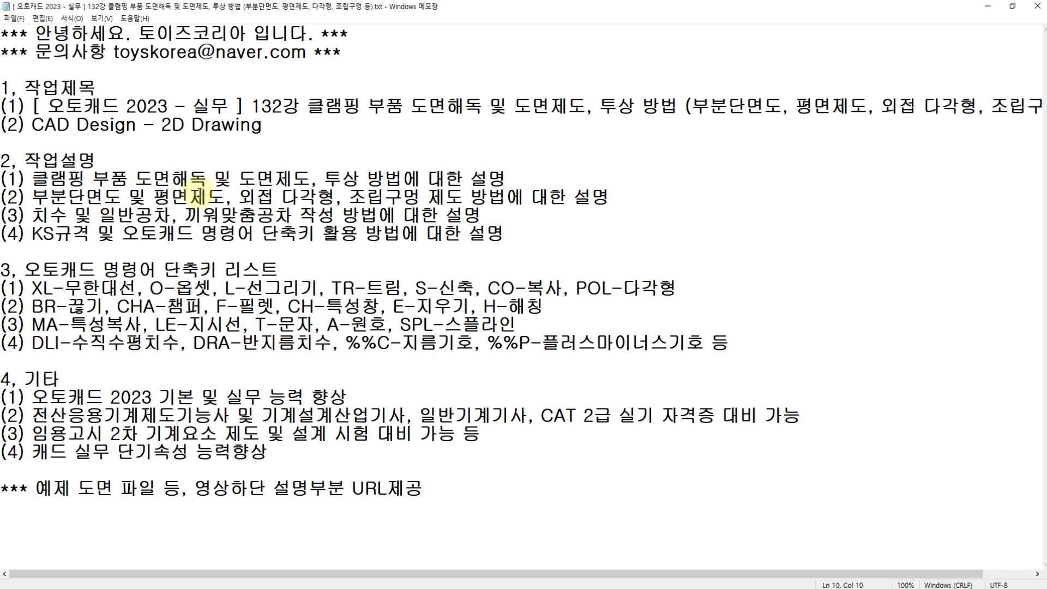
# Step: Review the lesson notes, covering the work description, the AutoCAD command shortcut list and the example-file note
pyautogui.click(335, 197)
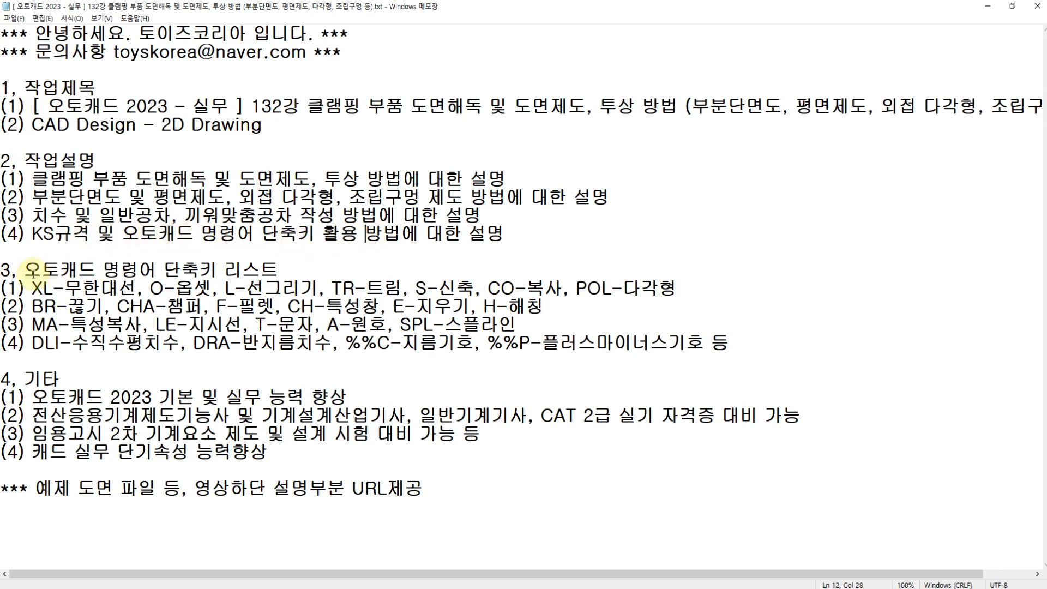
pyautogui.moveTo(23, 271); pyautogui.dragTo(712, 345)
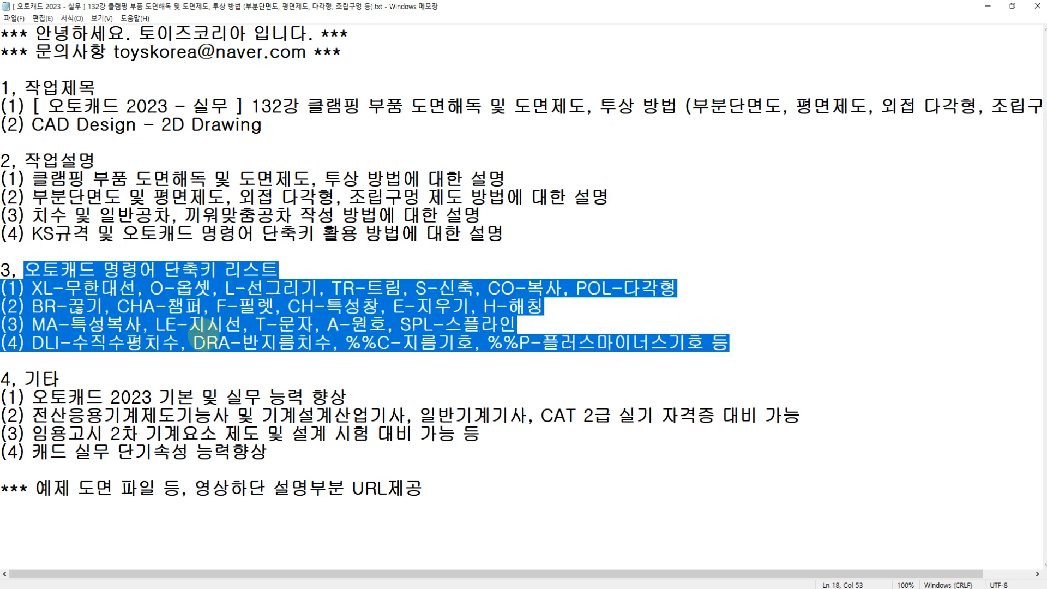
pyautogui.click(37, 488)
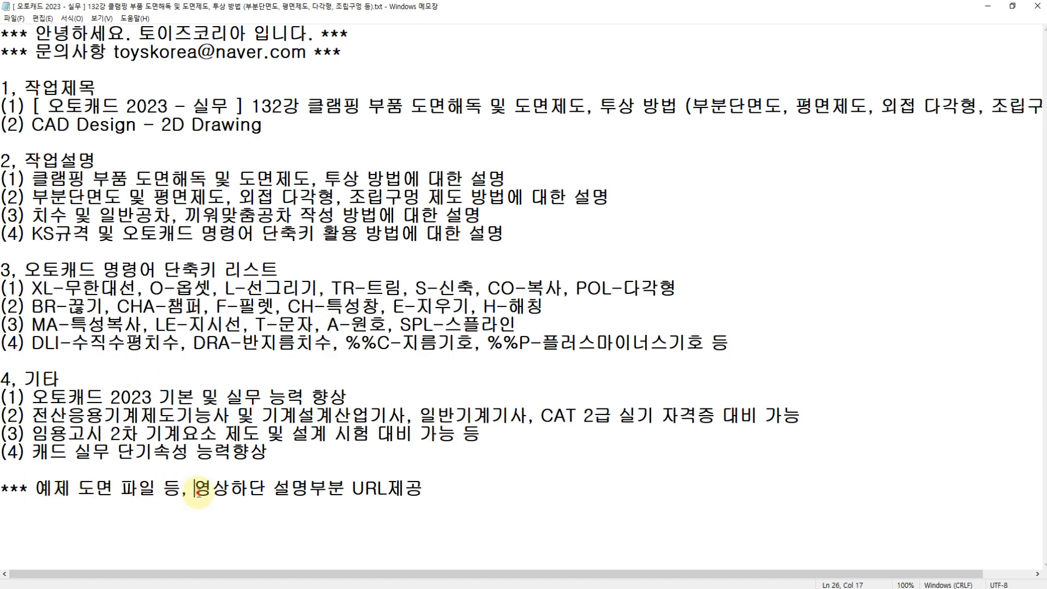
pyautogui.moveTo(195, 489); pyautogui.dragTo(424, 488)
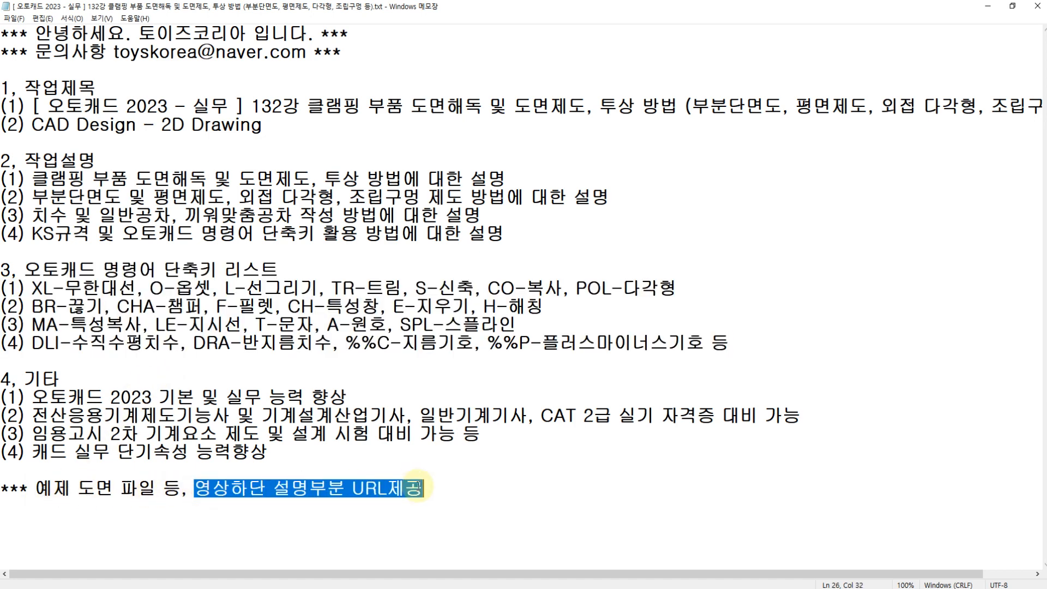
pyautogui.click(105, 97)
# Step: Switch to AutoCAD and look over the reference clamping-part drawing alongside the blank drawing form
pyautogui.click(319, 572)
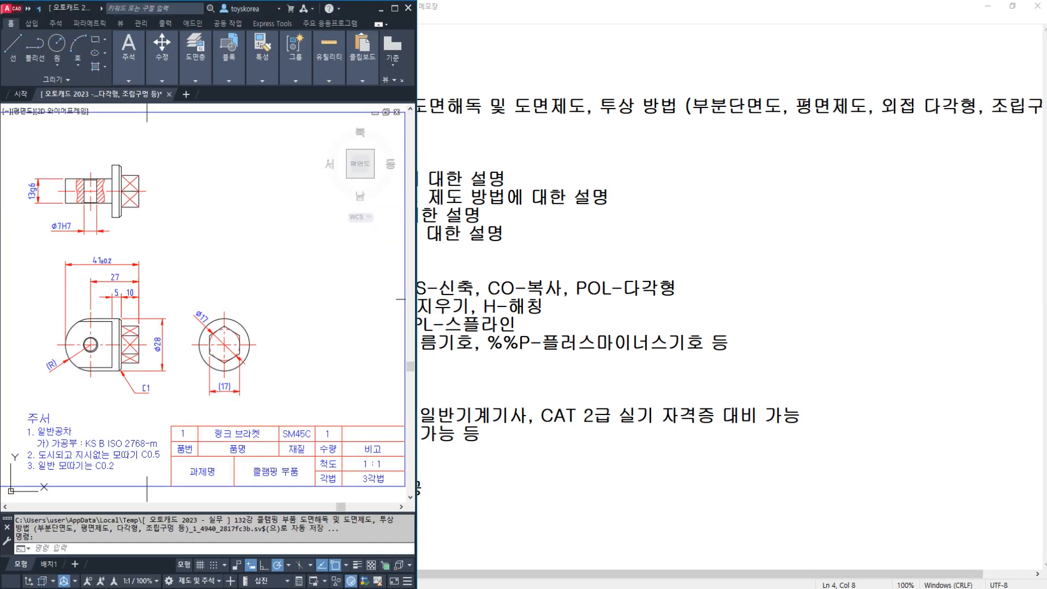
pyautogui.moveTo(215, 384); pyautogui.dragTo(188, 368, button='middle')
pyautogui.scroll(3, 206, 414)
pyautogui.moveTo(207, 413); pyautogui.dragTo(185, 400, button='middle')
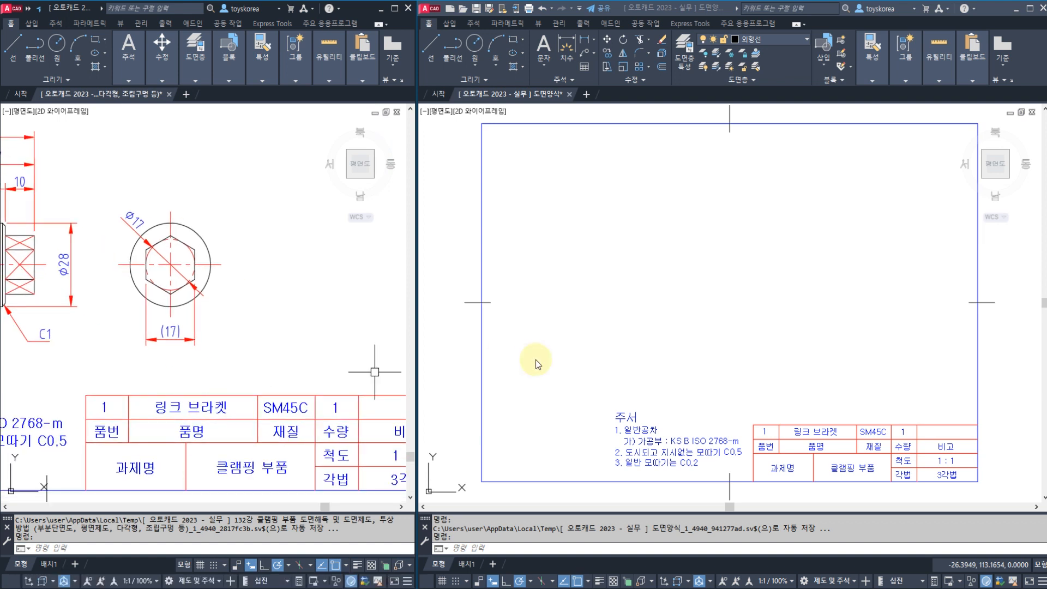
pyautogui.click(536, 363)
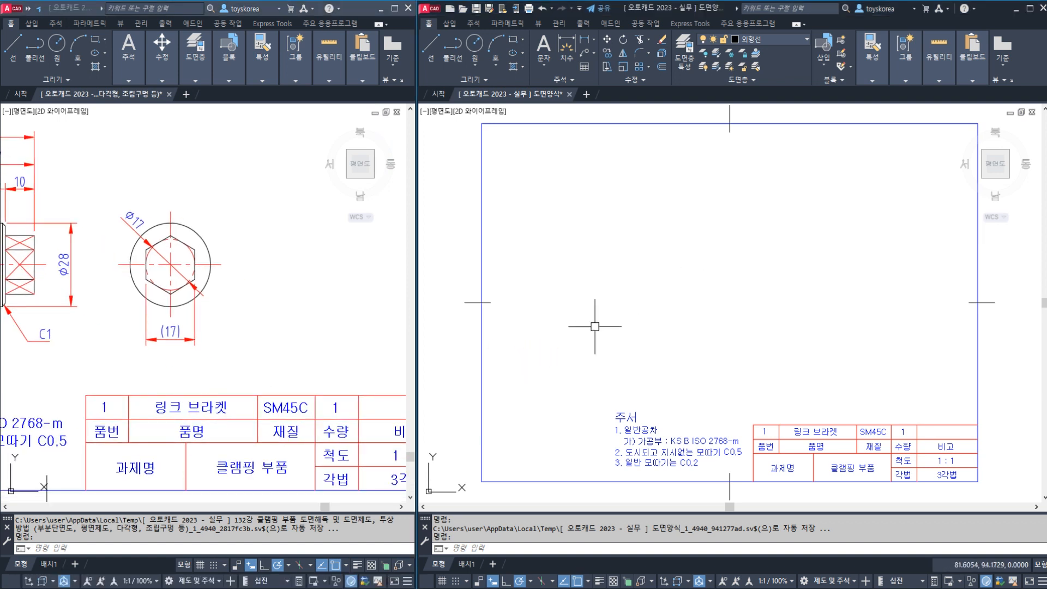
pyautogui.click(321, 350)
pyautogui.moveTo(320, 351)
pyautogui.mouseDown(button='middle')
pyautogui.moveTo(284, 347)
pyautogui.moveTo(267, 324)
pyautogui.mouseUp(button='middle')
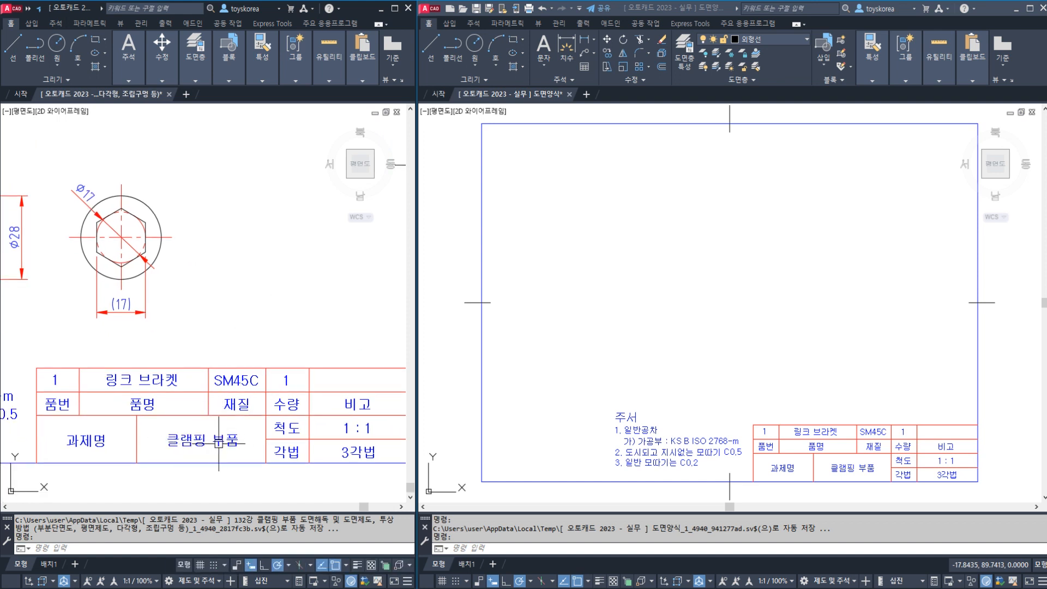
# Step: Examine the reference drawing's title block, including part name, material, quantity, scale and projection method
pyautogui.moveTo(126, 360); pyautogui.dragTo(197, 383, button='middle')
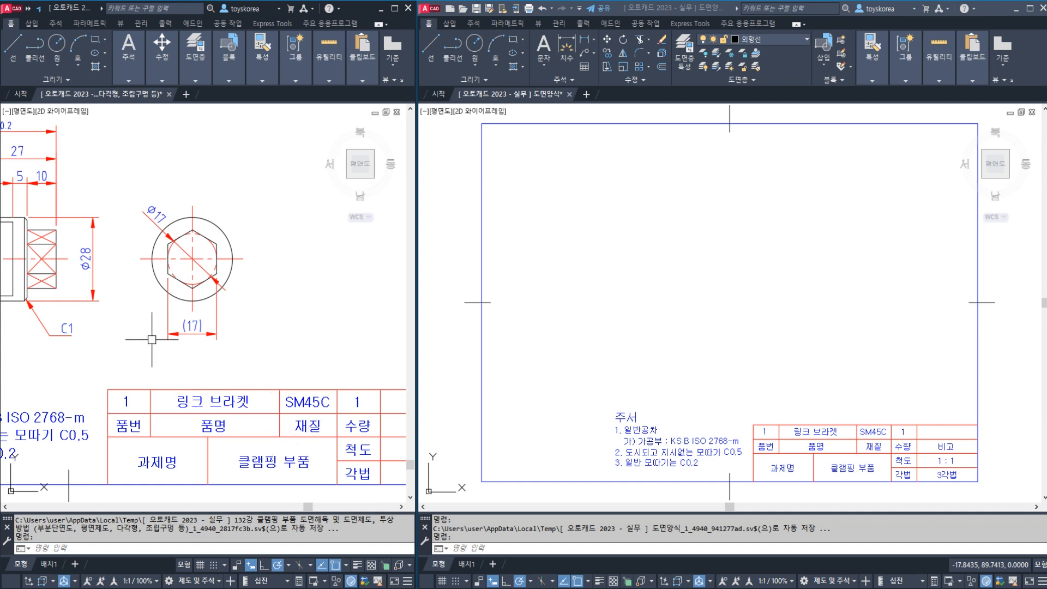
pyautogui.moveTo(152, 339); pyautogui.dragTo(214, 371, button='middle')
pyautogui.moveTo(174, 338)
pyautogui.mouseDown(button='middle')
pyautogui.moveTo(221, 405)
pyautogui.moveTo(134, 321)
pyautogui.mouseUp(button='middle')
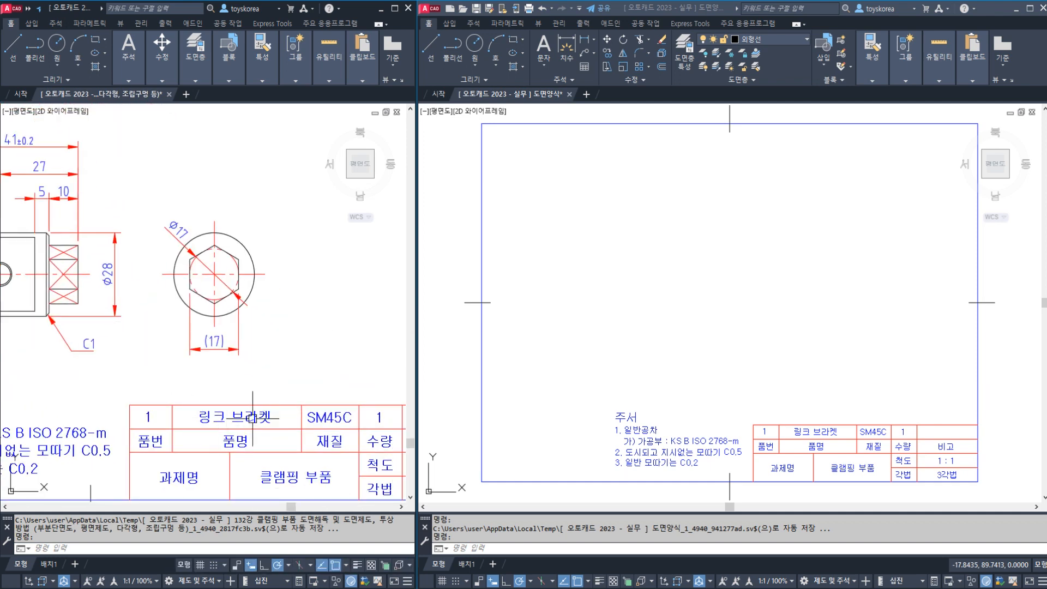
pyautogui.moveTo(297, 417); pyautogui.dragTo(141, 349, button='middle')
pyautogui.scroll(2, 305, 410)
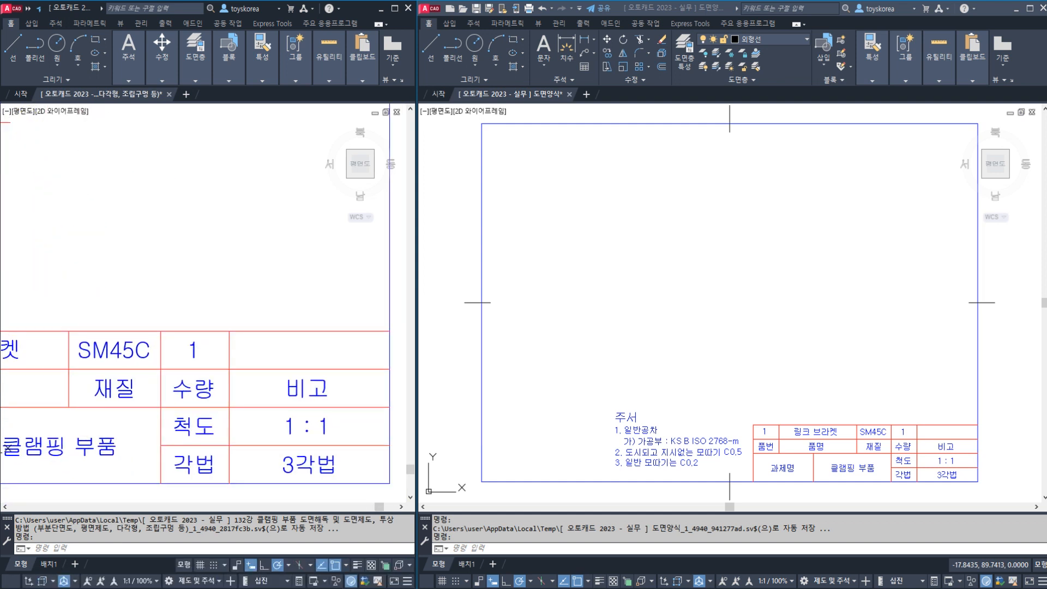
pyautogui.moveTo(206, 352); pyautogui.dragTo(272, 360, button='middle')
pyautogui.scroll(-2, 246, 360)
pyautogui.moveTo(87, 282)
pyautogui.mouseDown(button='middle')
pyautogui.moveTo(271, 373)
pyautogui.moveTo(305, 429)
pyautogui.mouseUp(button='middle')
pyautogui.moveTo(222, 303); pyautogui.dragTo(224, 343, button='middle')
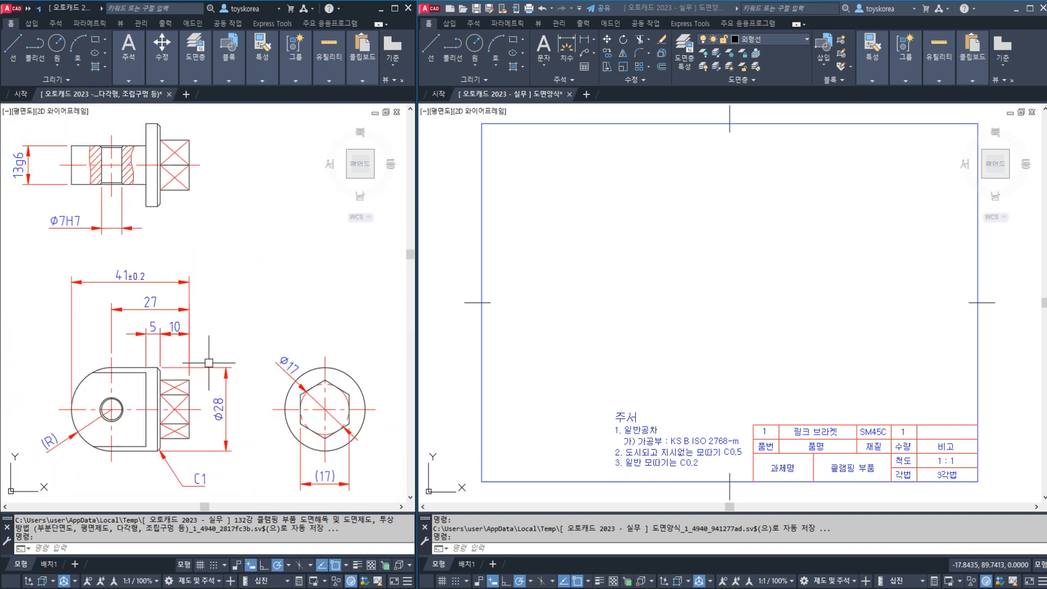
# Step: Compare the link bracket's front, plan and side views in the reference drawing
pyautogui.write('2')
pyautogui.press('Escape')
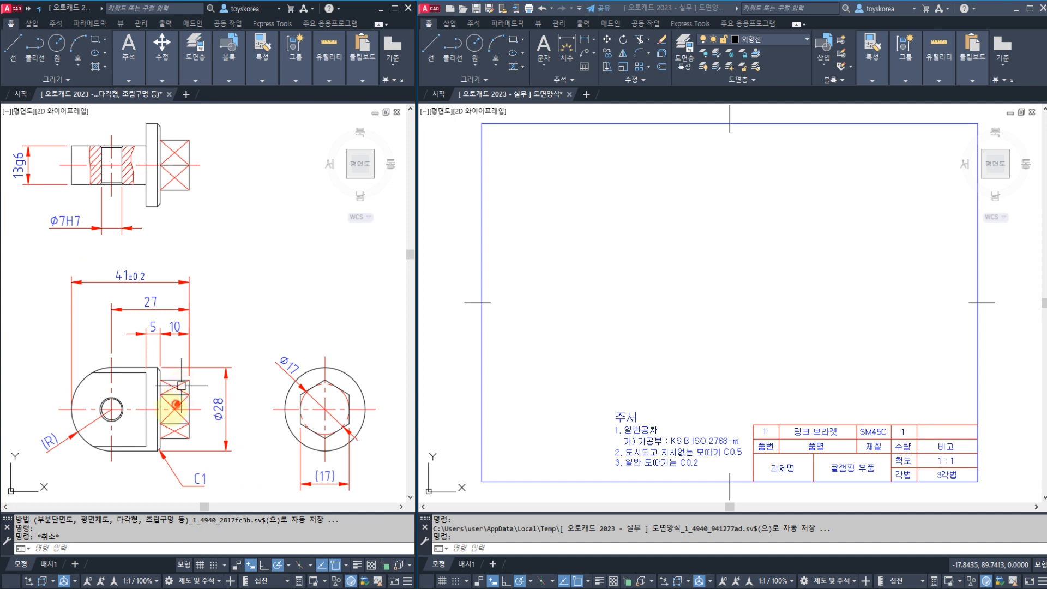
pyautogui.moveTo(175, 404)
pyautogui.mouseDown()
pyautogui.moveTo(145, 331)
pyautogui.moveTo(158, 406)
pyautogui.mouseUp()
pyautogui.moveTo(339, 395)
pyautogui.mouseDown()
pyautogui.moveTo(333, 326)
pyautogui.moveTo(343, 384)
pyautogui.mouseUp()
pyautogui.moveTo(156, 203)
pyautogui.mouseDown()
pyautogui.moveTo(101, 188)
pyautogui.moveTo(155, 188)
pyautogui.mouseUp()
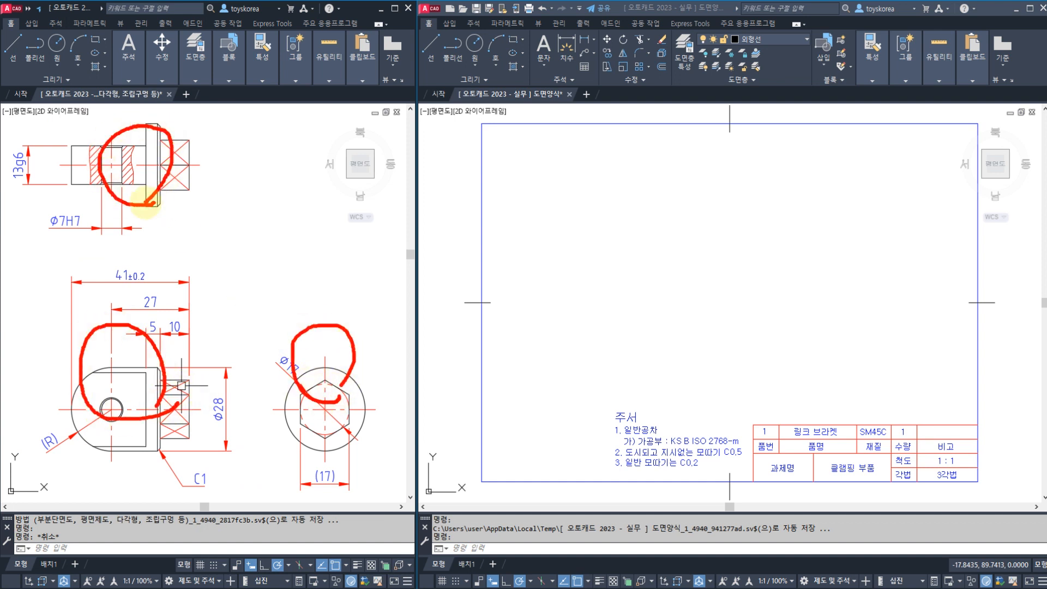
pyautogui.press('Escape')
# Step: Read the drawing notes on general tolerance, unspecified chamfers and general chamfers beneath the front view
pyautogui.moveTo(168, 391); pyautogui.dragTo(270, 232, button='middle')
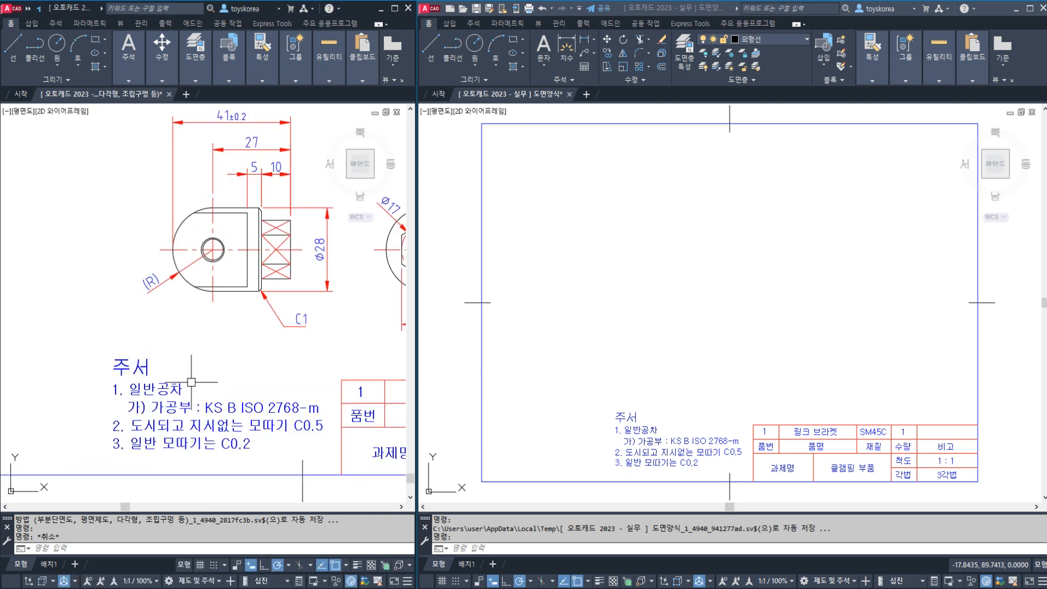
pyautogui.moveTo(162, 392); pyautogui.dragTo(117, 392, button='middle')
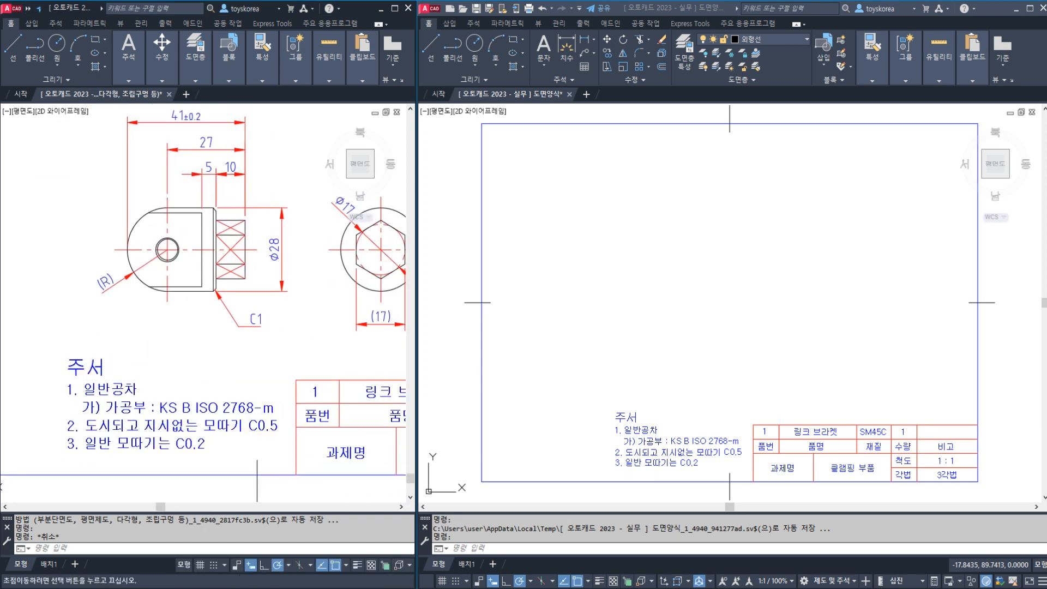
pyautogui.moveTo(159, 357); pyautogui.dragTo(137, 365, button='middle')
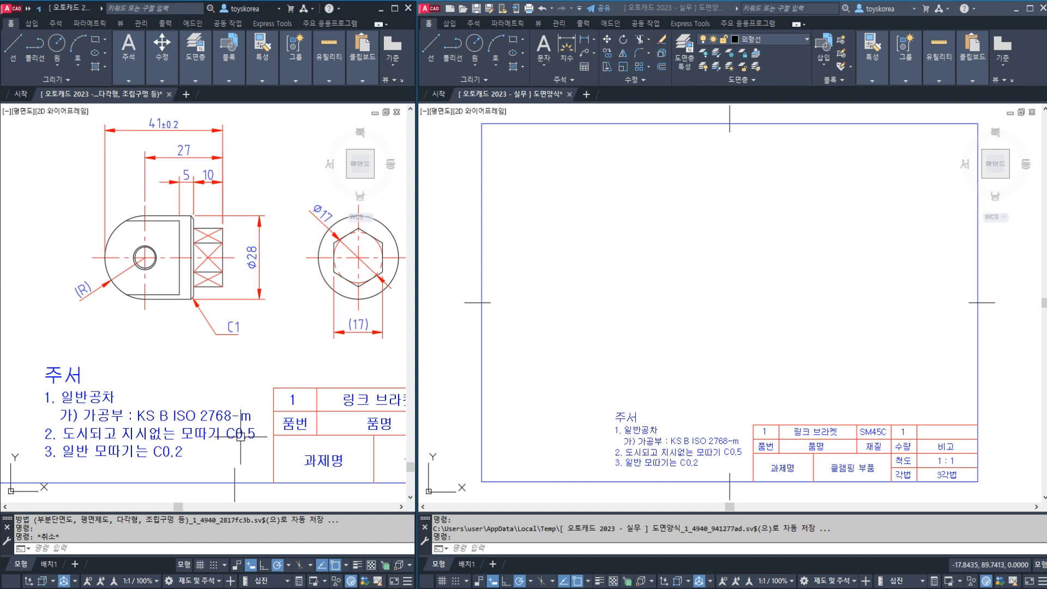
pyautogui.moveTo(150, 283)
pyautogui.mouseDown(button='middle')
pyautogui.moveTo(147, 392)
pyautogui.moveTo(159, 341)
pyautogui.moveTo(150, 331)
pyautogui.mouseUp(button='middle')
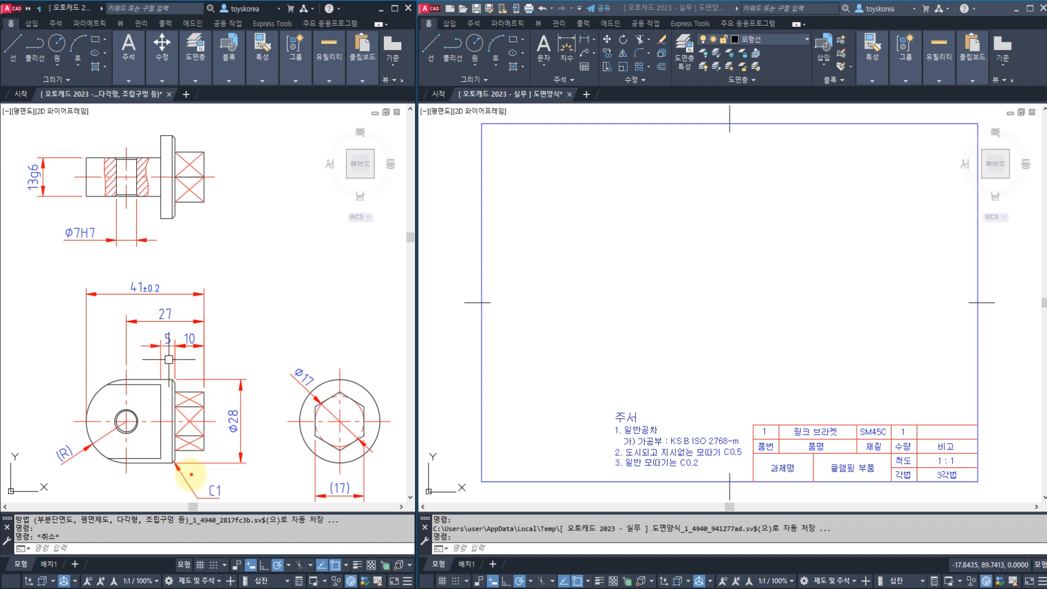
# Step: Examine the C1 chamfer on the flange and the chamfered hole edges in the partial section
pyautogui.moveTo(219, 492)
pyautogui.mouseDown()
pyautogui.moveTo(194, 506)
pyautogui.moveTo(235, 480)
pyautogui.moveTo(217, 506)
pyautogui.mouseUp()
pyautogui.moveTo(181, 468)
pyautogui.mouseDown()
pyautogui.moveTo(167, 414)
pyautogui.moveTo(184, 382)
pyautogui.moveTo(180, 467)
pyautogui.mouseUp()
pyautogui.moveTo(168, 225)
pyautogui.mouseDown()
pyautogui.moveTo(173, 134)
pyautogui.moveTo(176, 218)
pyautogui.moveTo(101, 206)
pyautogui.moveTo(109, 146)
pyautogui.moveTo(147, 175)
pyautogui.mouseUp()
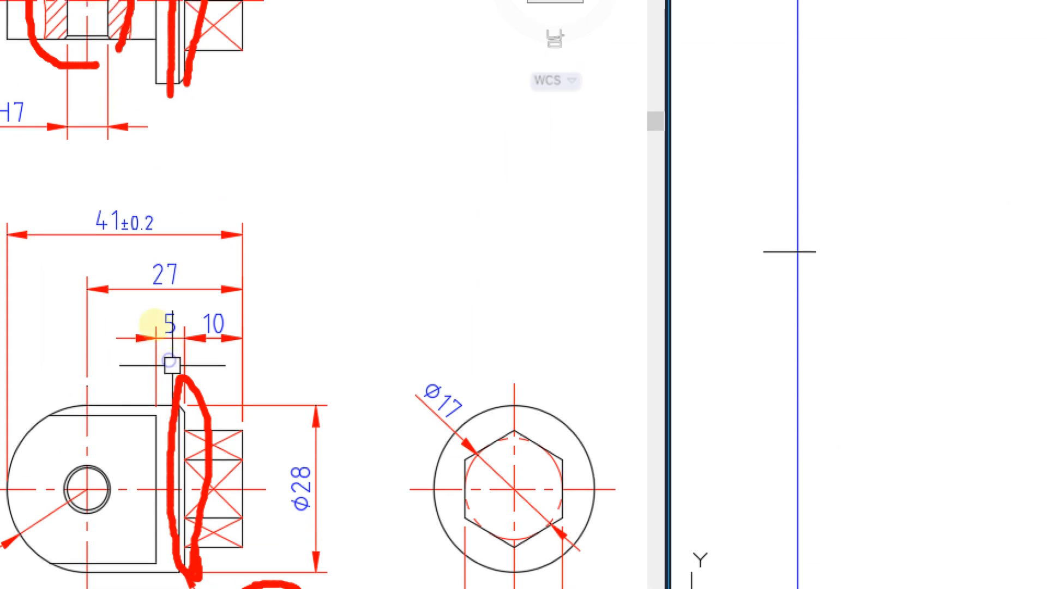
pyautogui.moveTo(191, 163)
pyautogui.mouseDown()
pyautogui.moveTo(151, 166)
pyautogui.moveTo(157, 119)
pyautogui.moveTo(198, 154)
pyautogui.mouseUp()
pyautogui.moveTo(205, 72)
pyautogui.mouseDown()
pyautogui.moveTo(161, 92)
pyautogui.moveTo(157, 49)
pyautogui.moveTo(207, 68)
pyautogui.mouseUp()
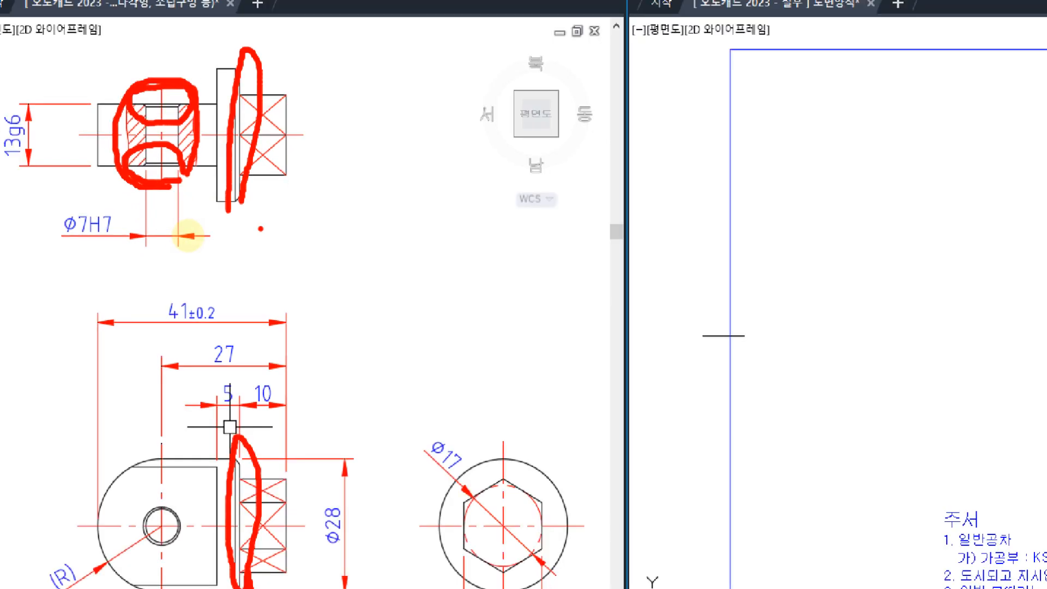
pyautogui.press('Escape')
pyautogui.click(186, 394)
pyautogui.press('Escape')
# Step: Check the general chamfer notes against the plain edges of the hexagonal head and the flat shank
pyautogui.moveTo(139, 469)
pyautogui.mouseDown(button='middle')
pyautogui.moveTo(212, 377)
pyautogui.moveTo(175, 396)
pyautogui.mouseUp(button='middle')
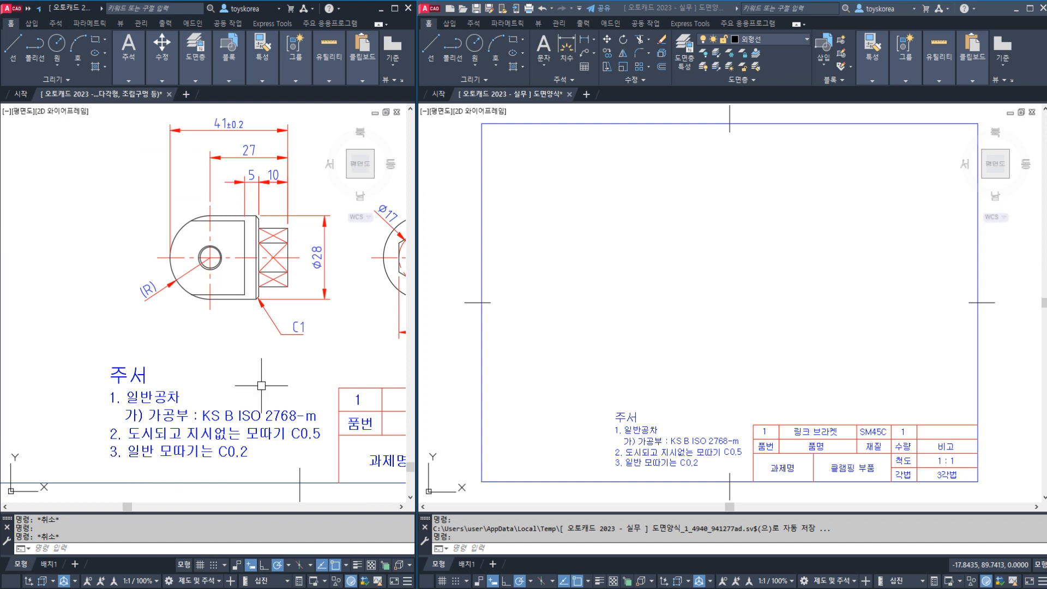
pyautogui.moveTo(225, 405); pyautogui.dragTo(150, 486, button='middle')
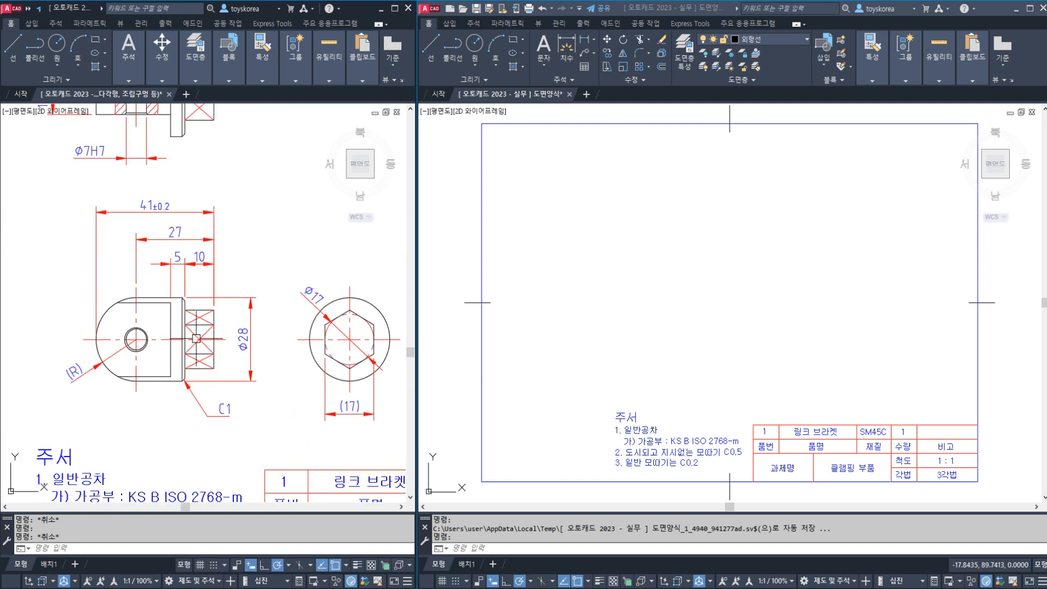
pyautogui.moveTo(196, 338); pyautogui.dragTo(168, 398, button='middle')
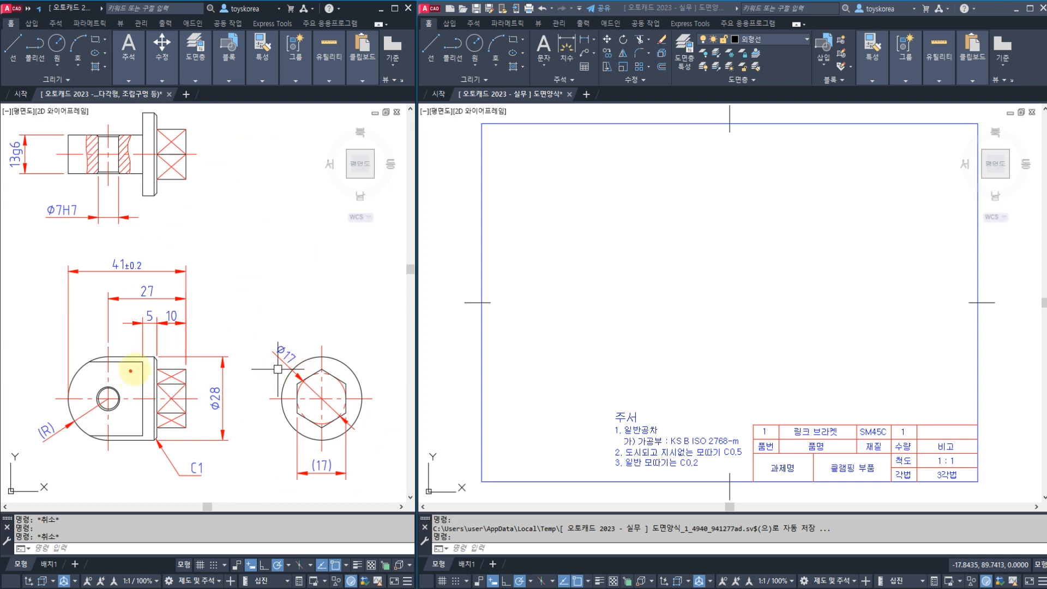
pyautogui.moveTo(144, 368); pyautogui.dragTo(145, 414)
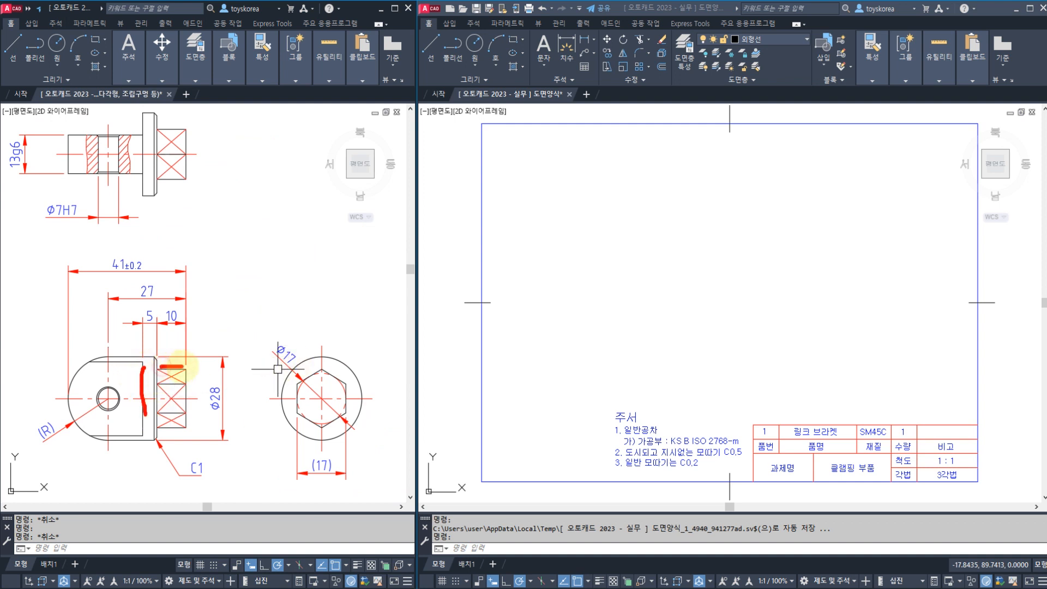
pyautogui.moveTo(182, 367); pyautogui.dragTo(187, 433)
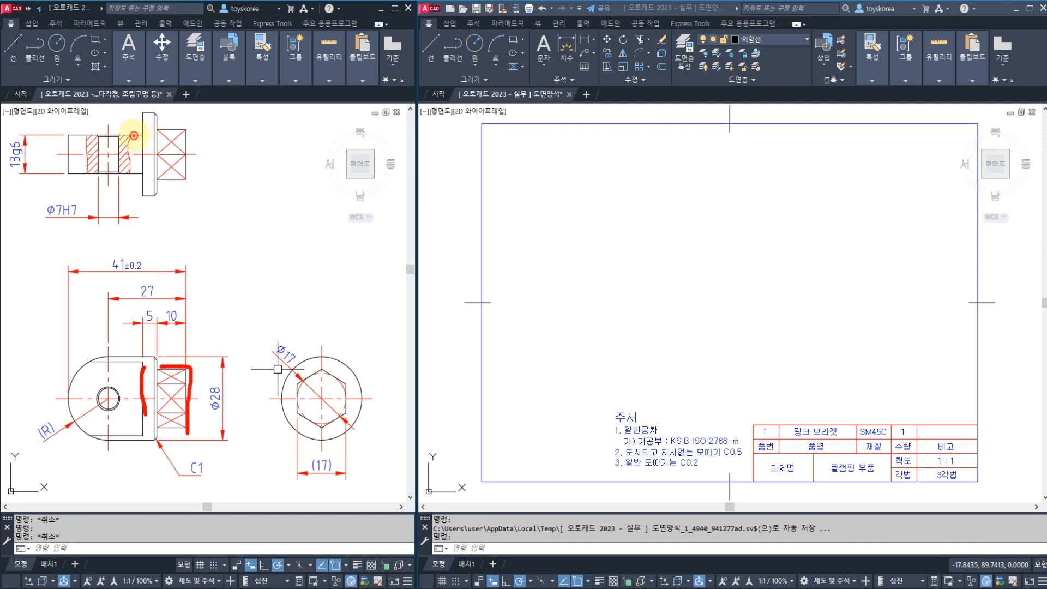
pyautogui.moveTo(133, 135)
pyautogui.mouseDown()
pyautogui.moveTo(61, 136)
pyautogui.moveTo(64, 173)
pyautogui.moveTo(86, 176)
pyautogui.mouseUp()
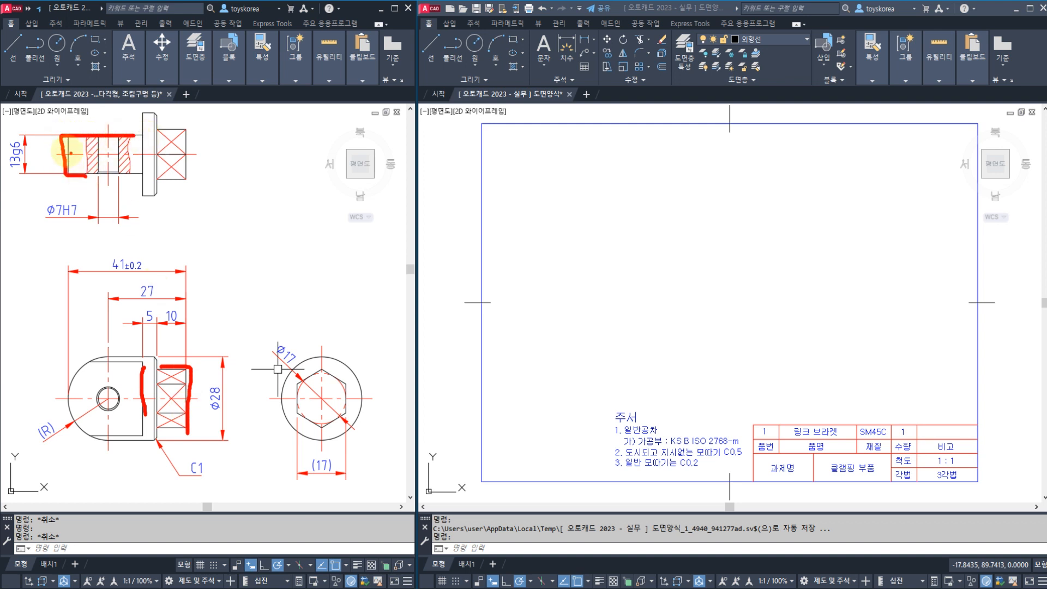
pyautogui.moveTo(64, 135)
pyautogui.mouseDown()
pyautogui.moveTo(66, 190)
pyautogui.moveTo(70, 177)
pyautogui.mouseUp()
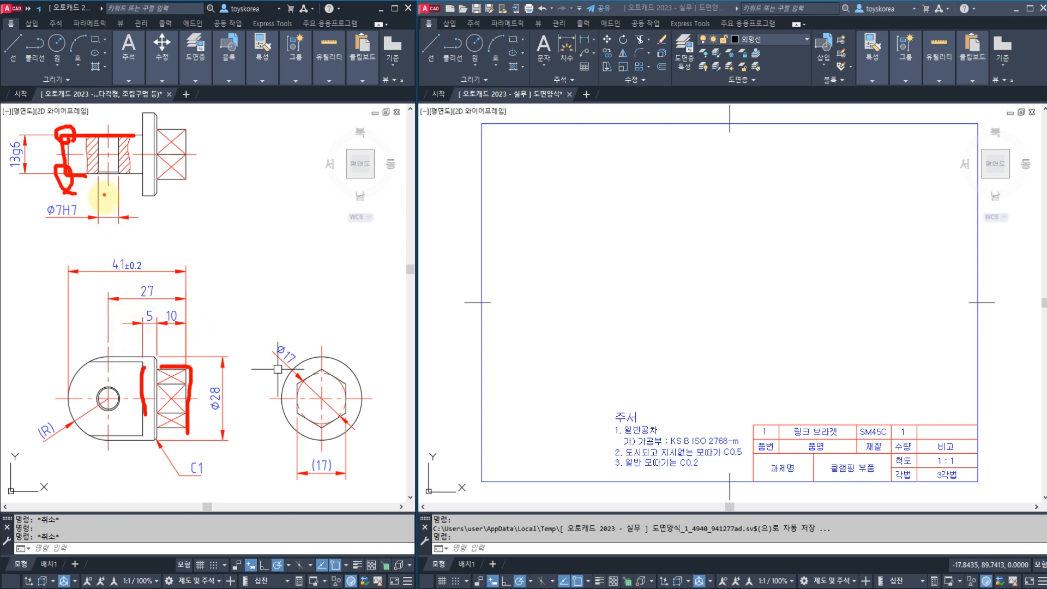
pyautogui.press('Escape')
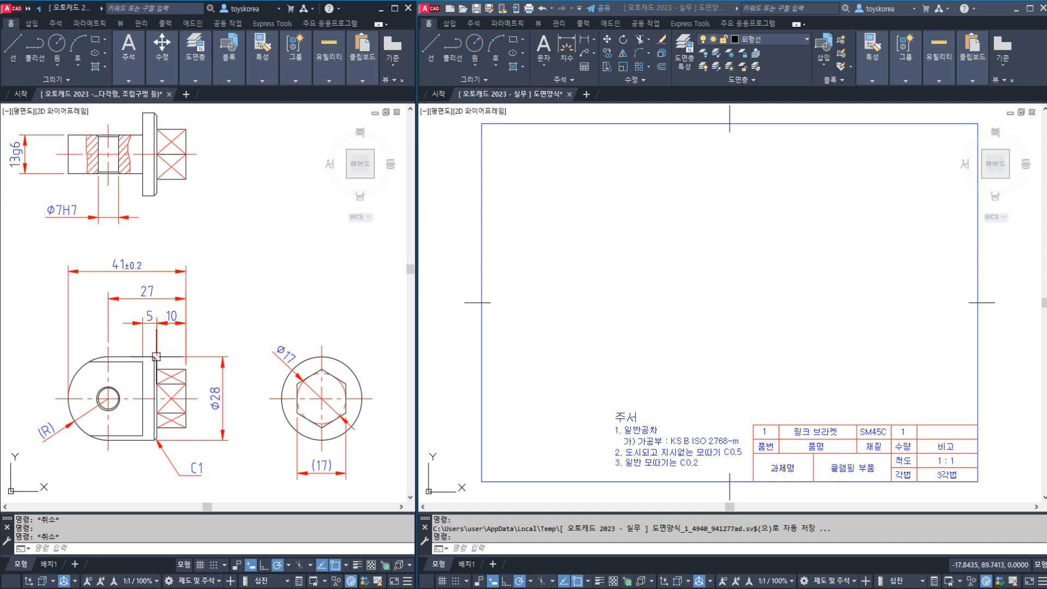
# Step: Inspect the flange's chamfered edge up close in the front view
pyautogui.scroll(4, 156, 356)
pyautogui.click(153, 262)
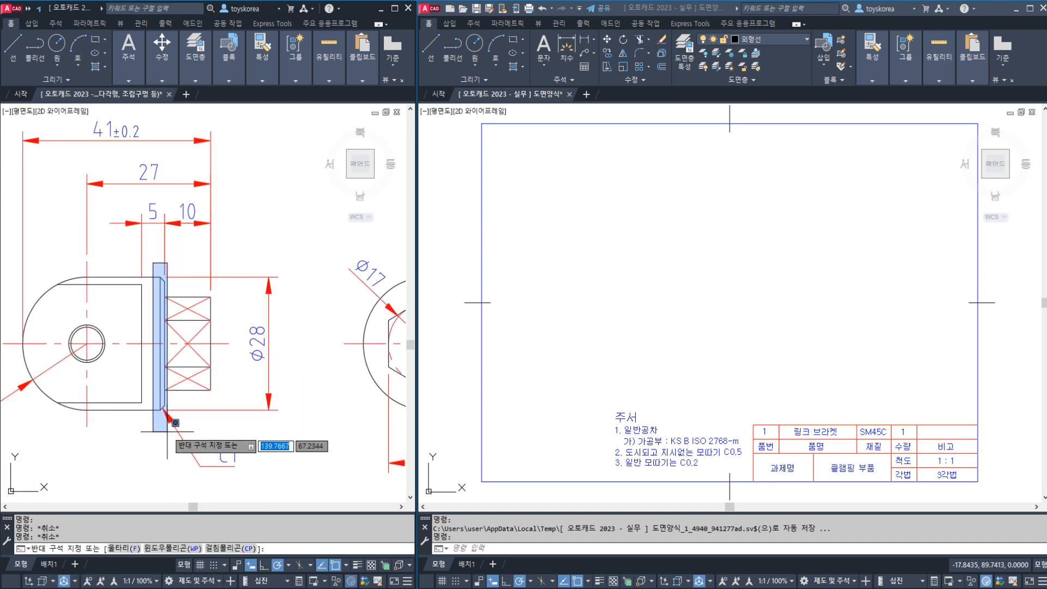
pyautogui.click(179, 400)
pyautogui.moveTo(178, 401); pyautogui.dragTo(179, 483, button='middle')
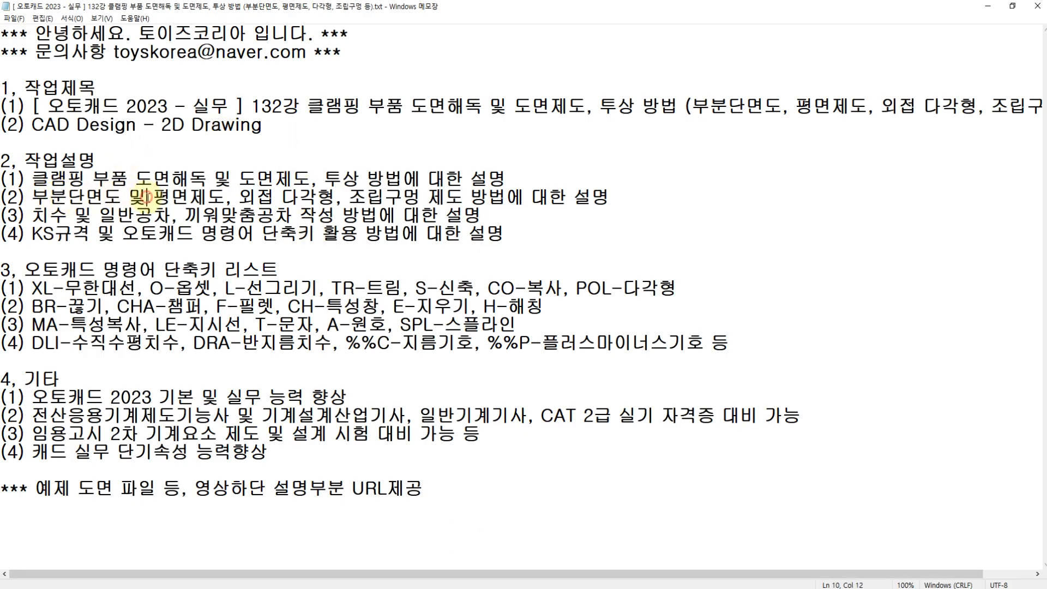
# Step: Reread the lesson note on partial section, plan view, circumscribed polygon and assembly hole drafting
pyautogui.click(237, 199)
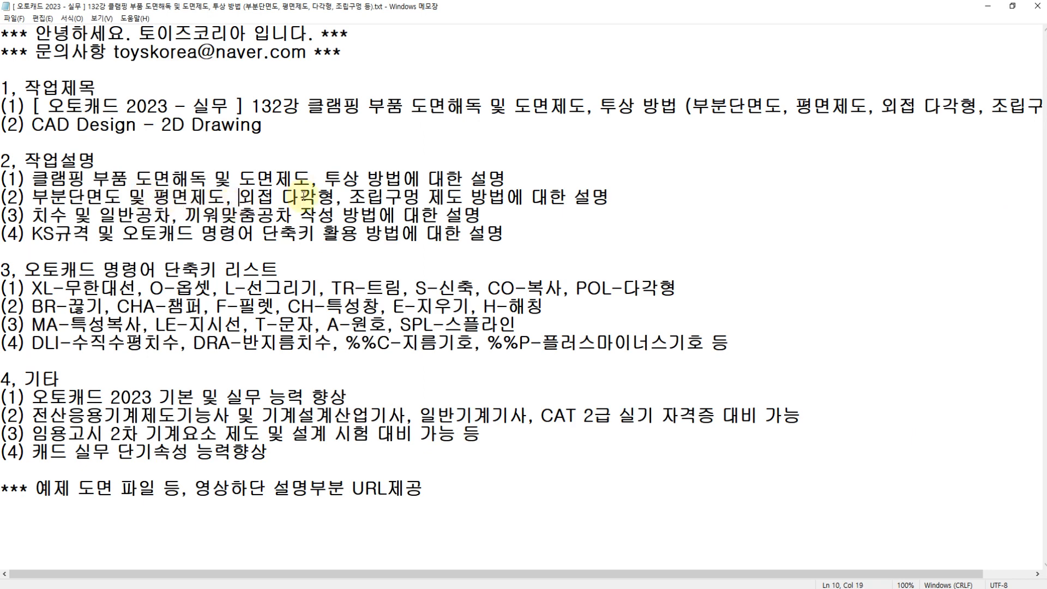
pyautogui.click(347, 198)
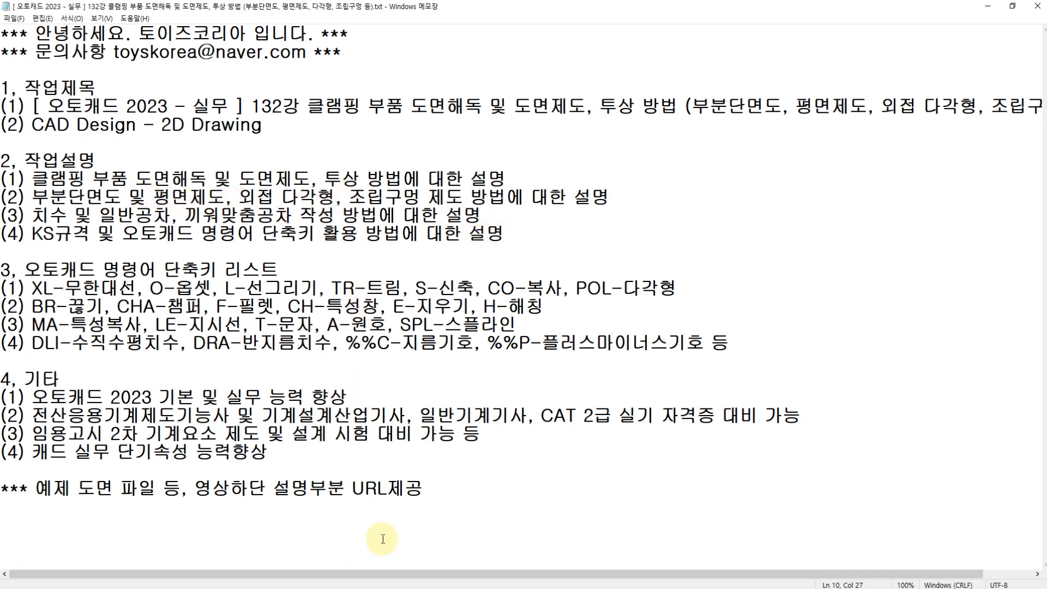
# Step: Switch back to AutoCAD and examine the partial section around the 7H7 hole in the plan view
pyautogui.click(381, 588)
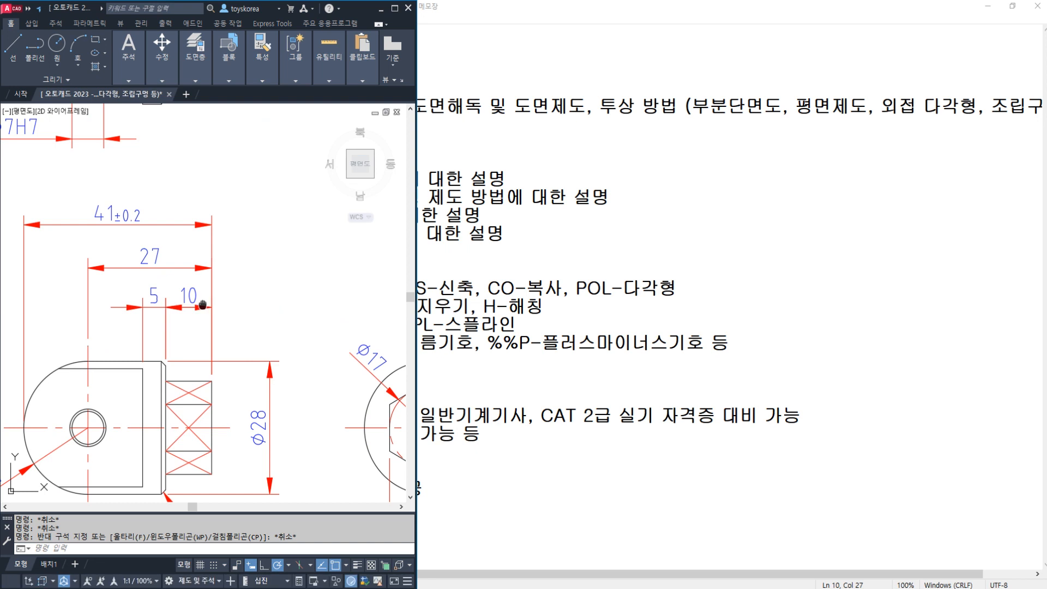
pyautogui.moveTo(143, 224)
pyautogui.mouseDown(button='middle')
pyautogui.moveTo(164, 276)
pyautogui.moveTo(179, 418)
pyautogui.mouseUp(button='middle')
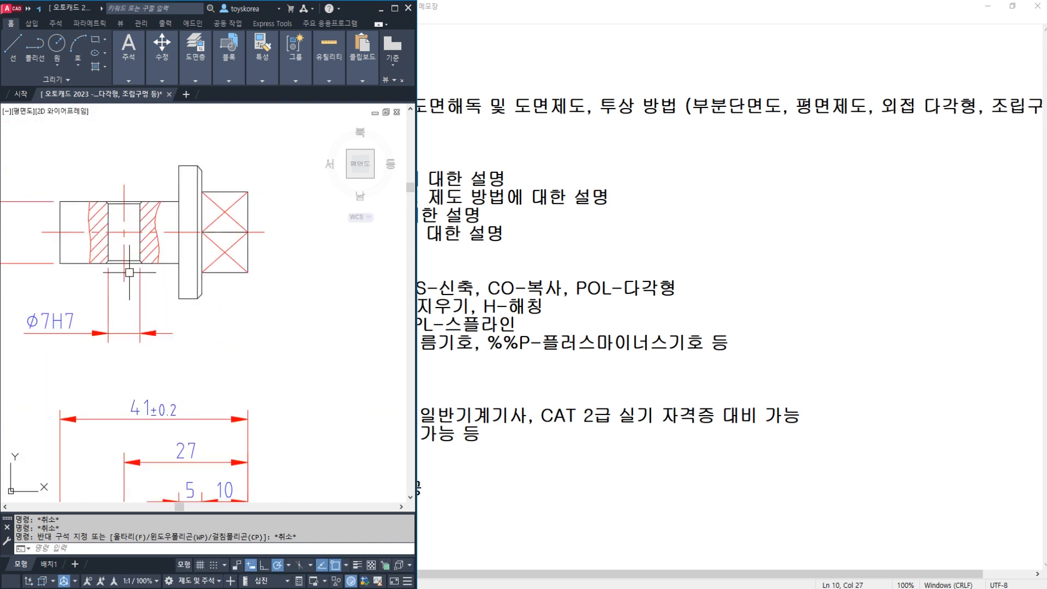
pyautogui.moveTo(122, 282)
pyautogui.mouseDown()
pyautogui.moveTo(77, 185)
pyautogui.moveTo(149, 180)
pyautogui.moveTo(163, 256)
pyautogui.moveTo(128, 283)
pyautogui.mouseUp()
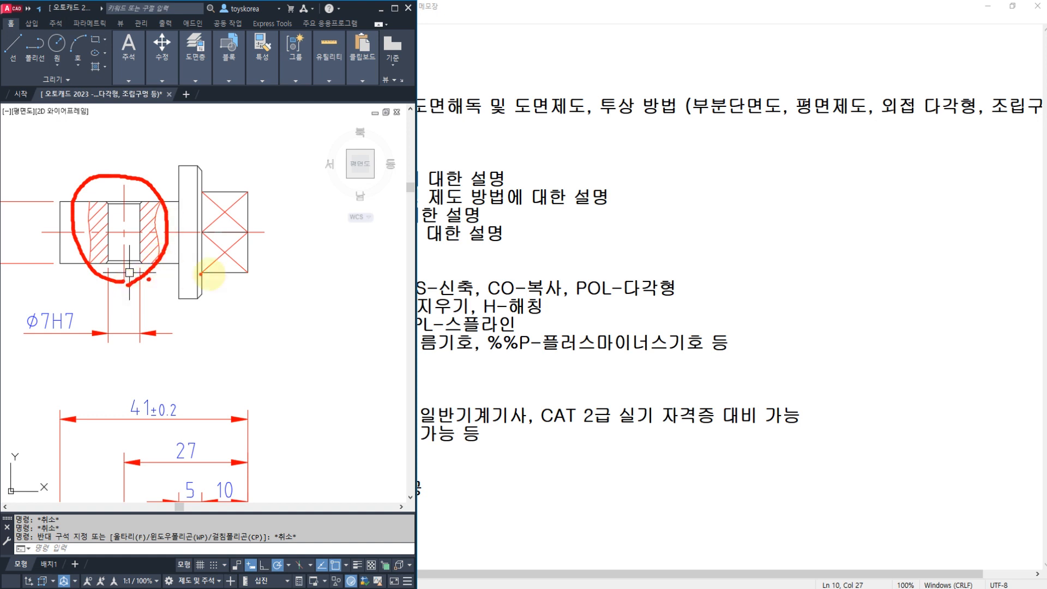
# Step: Examine the hexagonal head in the front view and its alignment with the side view
pyautogui.press('Escape')
pyautogui.moveTo(225, 309)
pyautogui.mouseDown(button='middle')
pyautogui.moveTo(211, 264)
pyautogui.moveTo(214, 213)
pyautogui.mouseUp(button='middle')
pyautogui.moveTo(178, 383); pyautogui.dragTo(191, 287, button='middle')
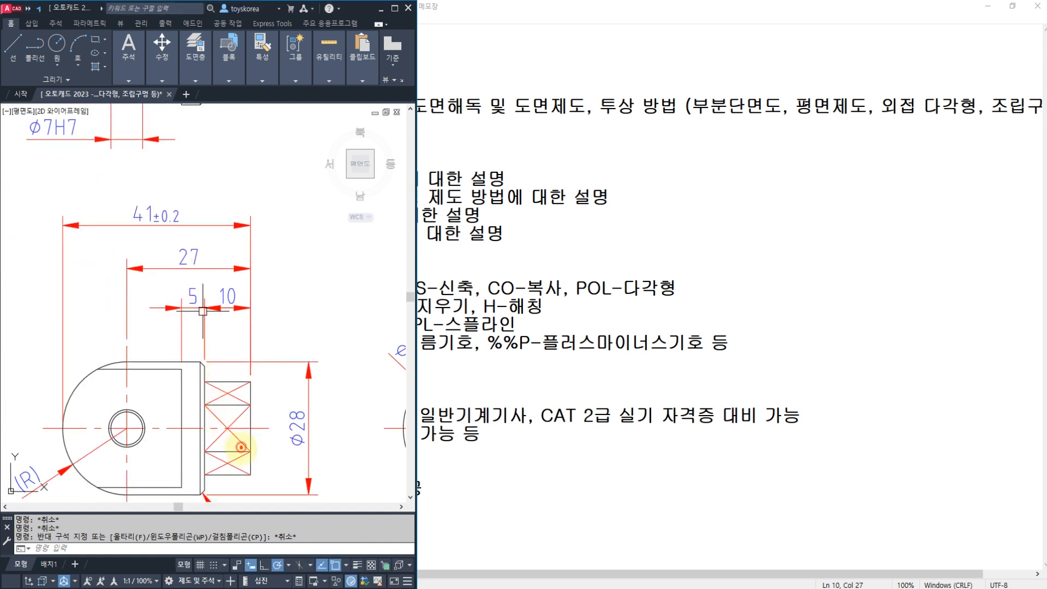
pyautogui.moveTo(241, 447); pyautogui.dragTo(234, 420)
pyautogui.press('Escape')
pyautogui.moveTo(235, 414)
pyautogui.mouseDown(button='middle')
pyautogui.moveTo(168, 358)
pyautogui.moveTo(141, 353)
pyautogui.mouseUp(button='middle')
pyautogui.press('Escape')
pyautogui.press('Escape')
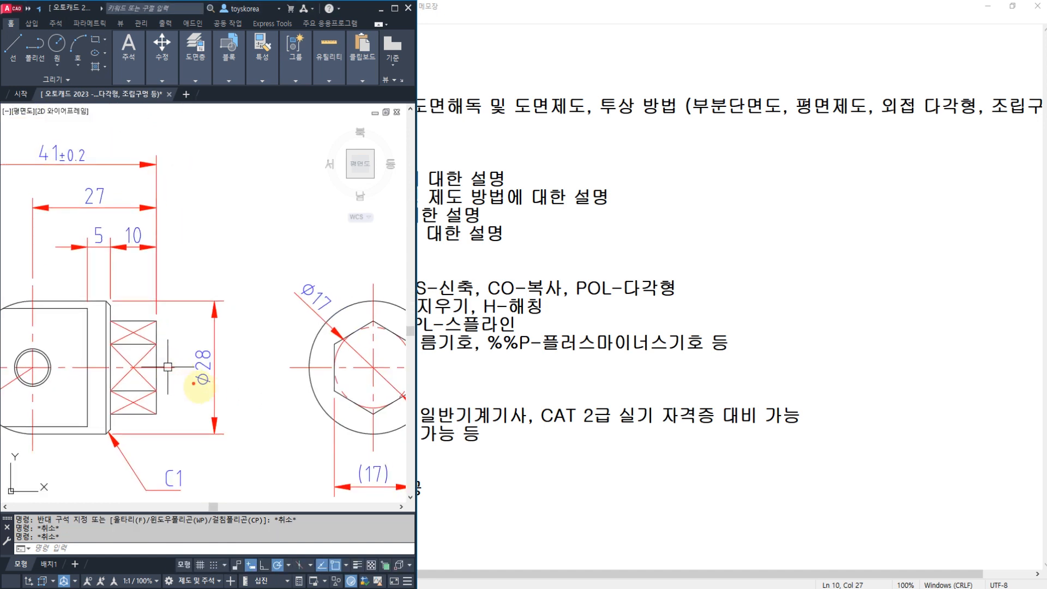
# Step: Relate the Ø28 flange and hexagonal head in the front view to the hexagon outline in the side view
pyautogui.moveTo(210, 394)
pyautogui.mouseDown()
pyautogui.moveTo(186, 364)
pyautogui.moveTo(206, 331)
pyautogui.moveTo(220, 380)
pyautogui.mouseUp()
pyautogui.moveTo(416, 267)
pyautogui.mouseDown()
pyautogui.moveTo(385, 295)
pyautogui.moveTo(384, 420)
pyautogui.moveTo(441, 415)
pyautogui.mouseUp()
pyautogui.moveTo(431, 268)
pyautogui.mouseDown()
pyautogui.moveTo(678, 250)
pyautogui.moveTo(626, 399)
pyautogui.mouseUp()
pyautogui.moveTo(384, 430); pyautogui.dragTo(690, 393)
pyautogui.moveTo(220, 443)
pyautogui.mouseDown()
pyautogui.moveTo(98, 393)
pyautogui.moveTo(106, 470)
pyautogui.mouseUp()
pyautogui.moveTo(609, 281); pyautogui.dragTo(694, 194)
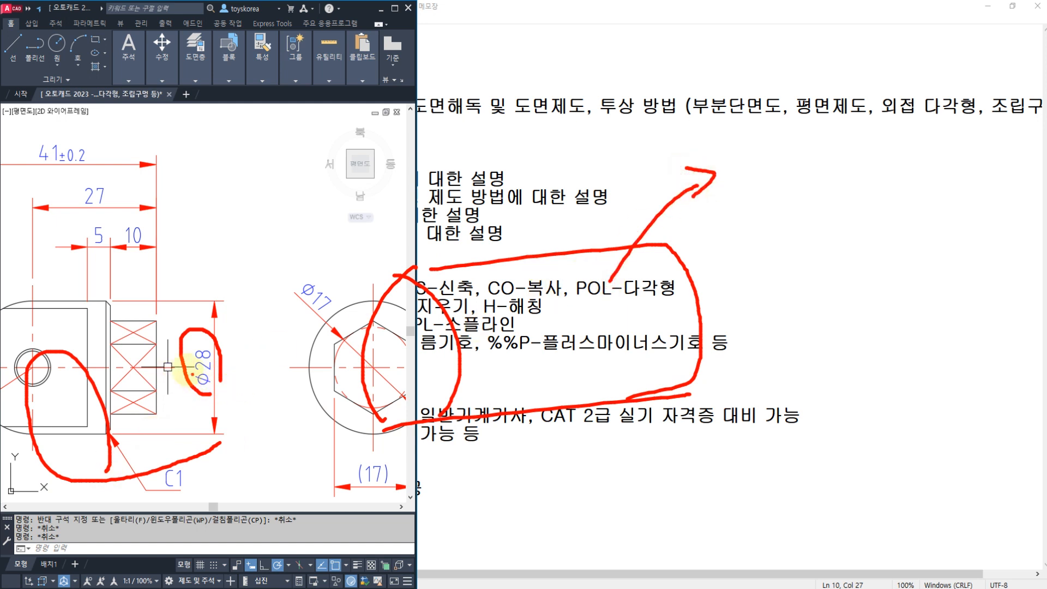
pyautogui.moveTo(336, 343)
pyautogui.mouseDown()
pyautogui.moveTo(384, 322)
pyautogui.moveTo(406, 388)
pyautogui.moveTo(328, 395)
pyautogui.moveTo(338, 341)
pyautogui.mouseUp()
pyautogui.moveTo(655, 315)
pyautogui.mouseDown()
pyautogui.moveTo(676, 343)
pyautogui.moveTo(699, 326)
pyautogui.mouseUp()
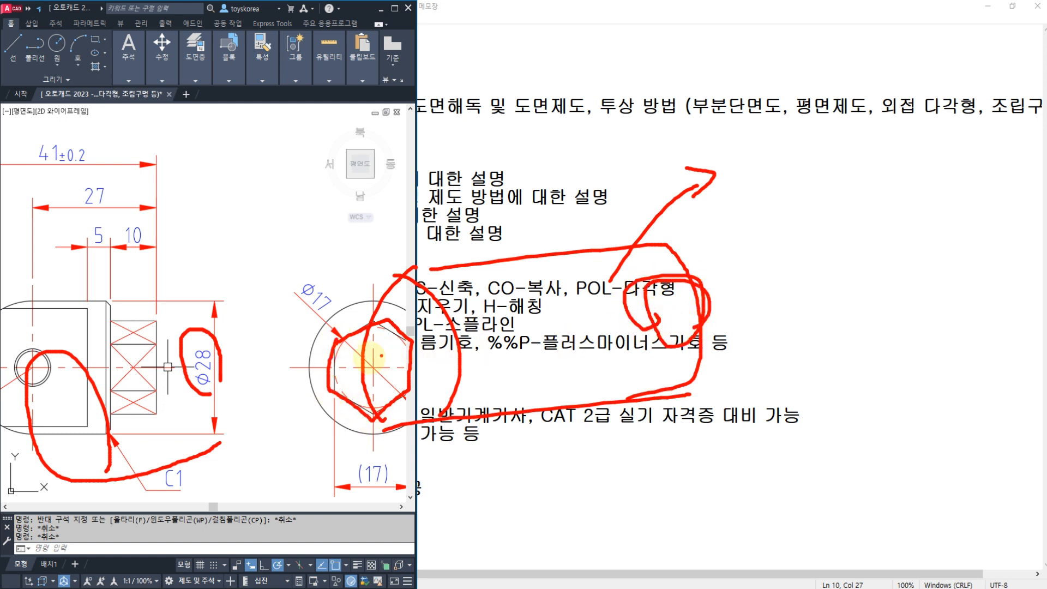
pyautogui.hotkey('ctrl', '2')
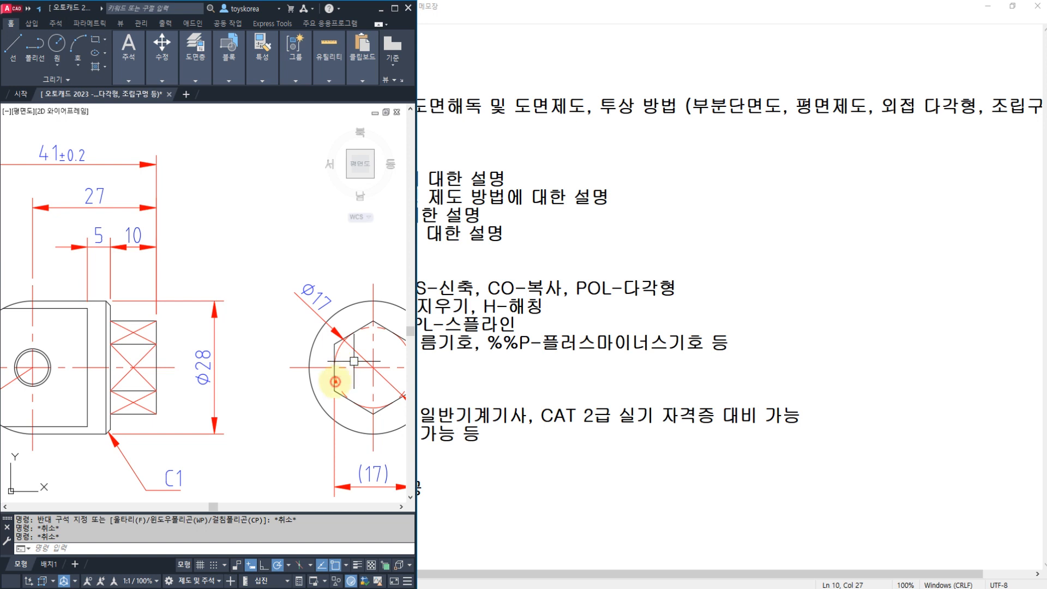
# Step: Examine the hexagon's tangent points in the side view and the diagonal flat-face marks on the head in the front view
pyautogui.moveTo(335, 382)
pyautogui.mouseDown()
pyautogui.moveTo(323, 361)
pyautogui.moveTo(342, 371)
pyautogui.mouseUp()
pyautogui.moveTo(362, 331)
pyautogui.mouseDown()
pyautogui.moveTo(355, 339)
pyautogui.moveTo(398, 333)
pyautogui.mouseUp()
pyautogui.moveTo(399, 415)
pyautogui.mouseDown()
pyautogui.moveTo(386, 398)
pyautogui.moveTo(395, 406)
pyautogui.mouseUp()
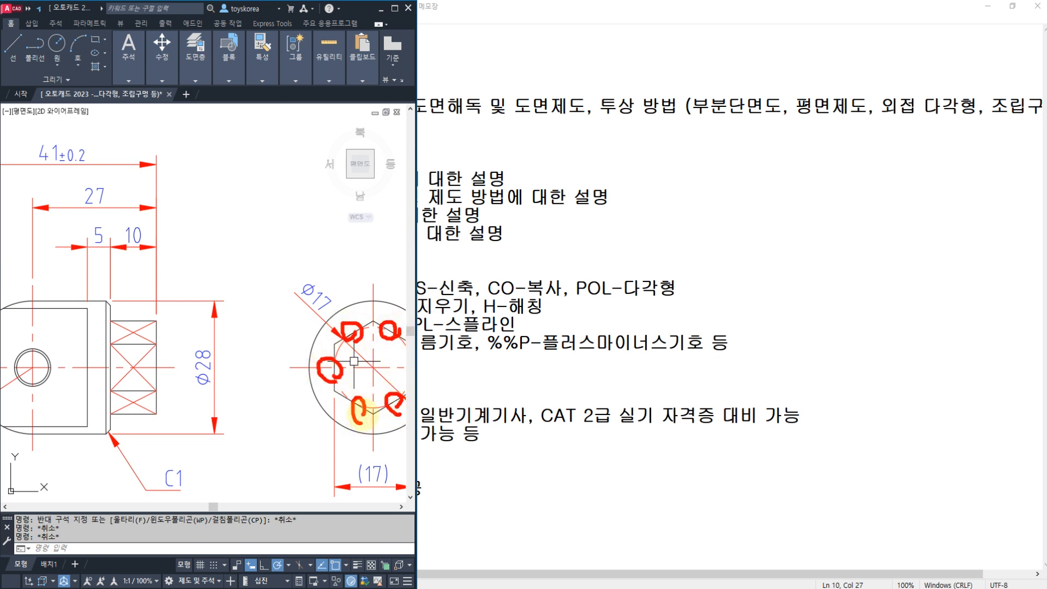
pyautogui.moveTo(336, 339); pyautogui.dragTo(369, 317)
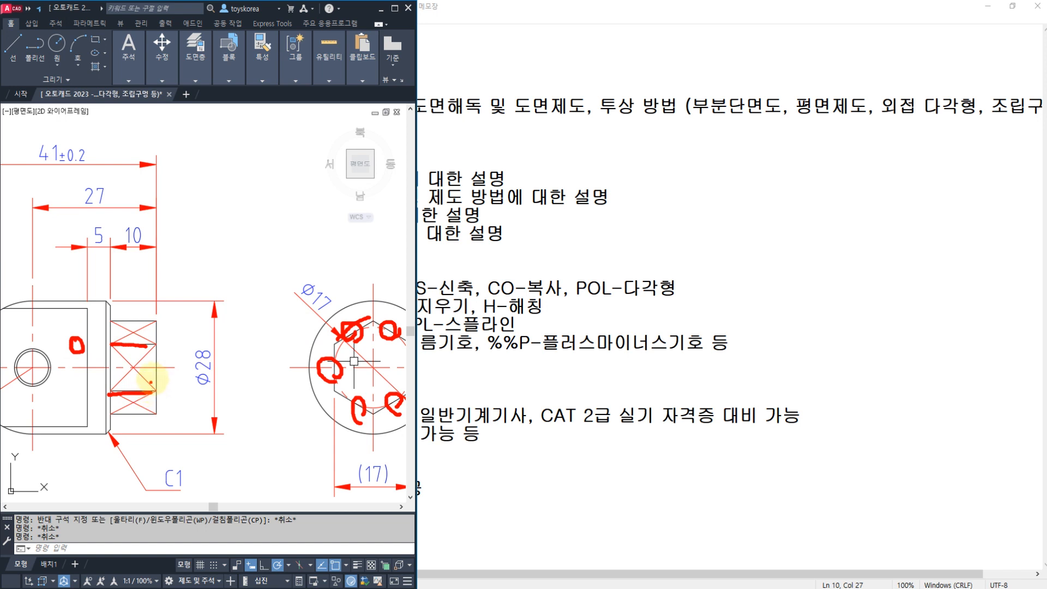
pyautogui.moveTo(157, 345); pyautogui.dragTo(123, 387)
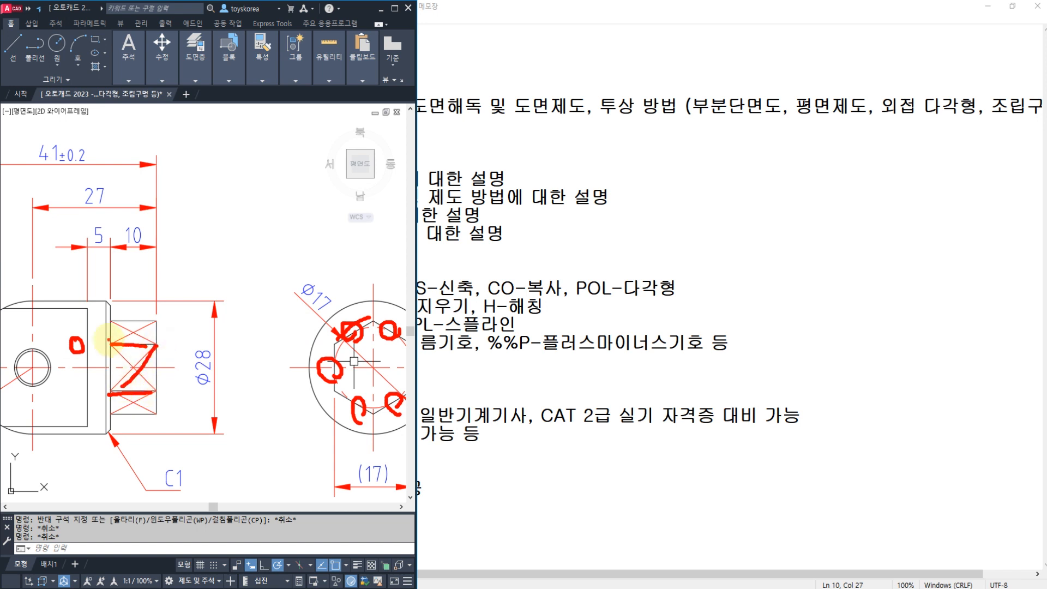
pyautogui.moveTo(109, 341); pyautogui.dragTo(157, 395)
pyautogui.moveTo(153, 325)
pyautogui.mouseDown()
pyautogui.moveTo(96, 352)
pyautogui.moveTo(166, 348)
pyautogui.mouseUp()
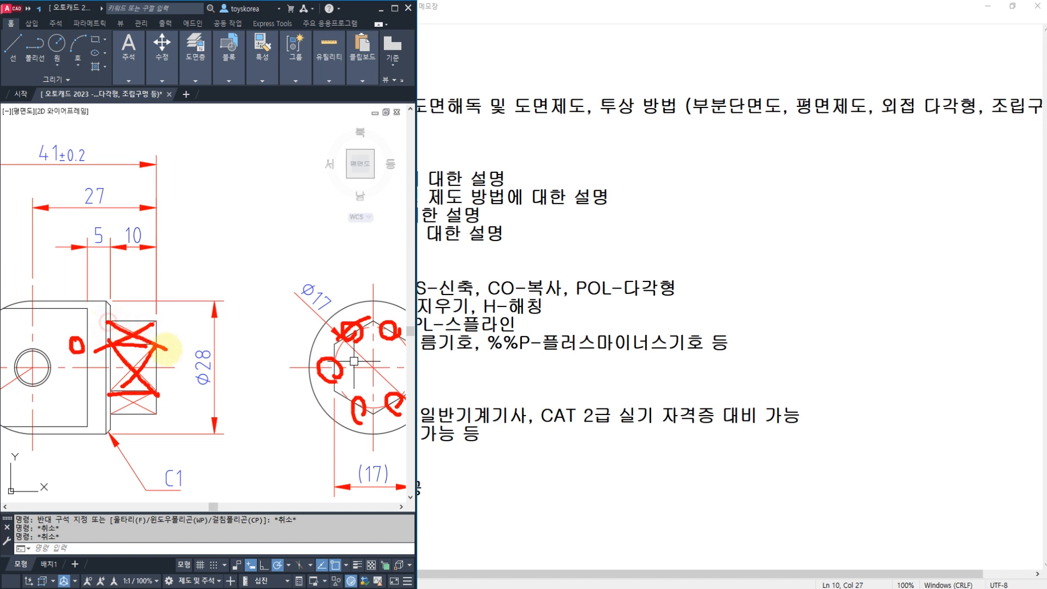
pyautogui.moveTo(157, 393)
pyautogui.mouseDown()
pyautogui.moveTo(105, 417)
pyautogui.moveTo(152, 420)
pyautogui.mouseUp()
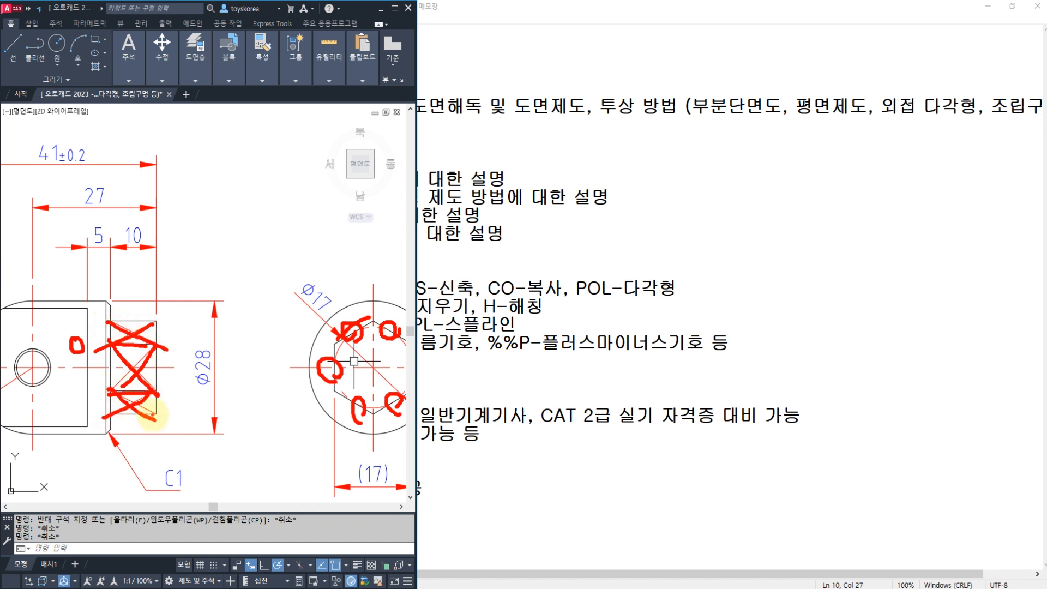
# Step: Examine the diagonal flat-face marks on the two visible faces of the hexagonal head in the plan view
pyautogui.press('Escape')
pyautogui.moveTo(184, 258); pyautogui.dragTo(218, 372, button='middle')
pyautogui.moveTo(204, 183); pyautogui.dragTo(219, 332, button='middle')
pyautogui.moveTo(183, 279); pyautogui.dragTo(203, 294, button='middle')
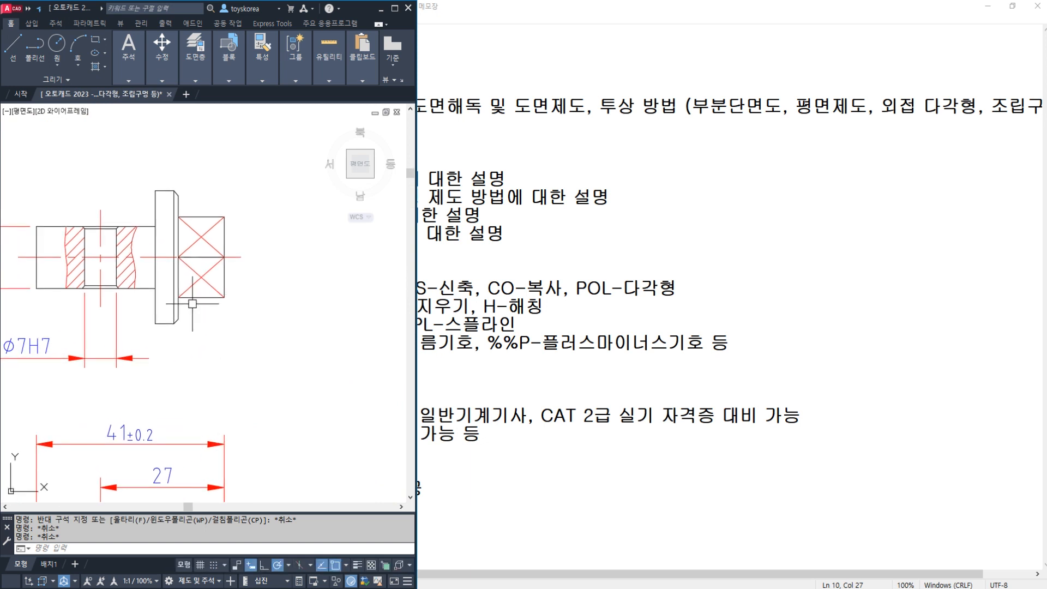
pyautogui.hotkey('ctrl', '2')
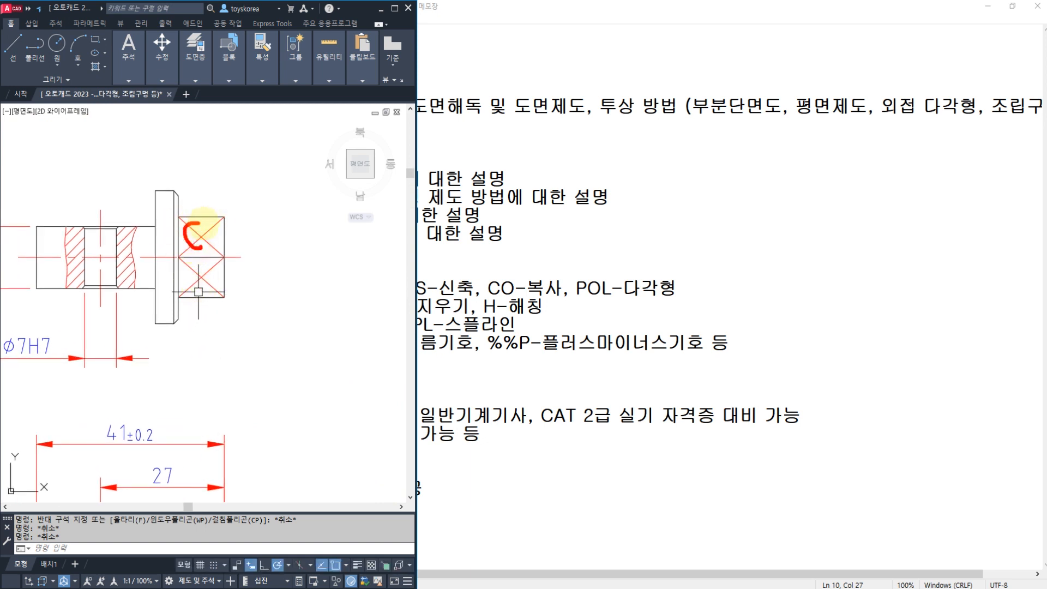
pyautogui.moveTo(213, 223)
pyautogui.mouseDown()
pyautogui.moveTo(183, 255)
pyautogui.moveTo(220, 262)
pyautogui.moveTo(219, 287)
pyautogui.mouseUp()
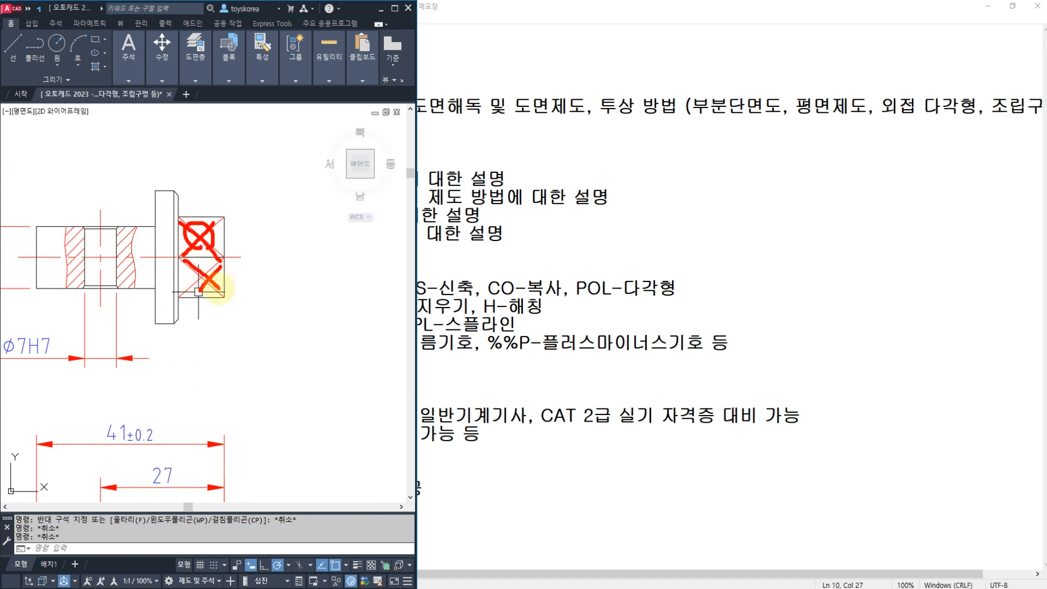
# Step: Examine the side view's hexagon against its Ø17 circle and diameter dimension
pyautogui.press('Escape')
pyautogui.moveTo(278, 325); pyautogui.dragTo(276, 276, button='middle')
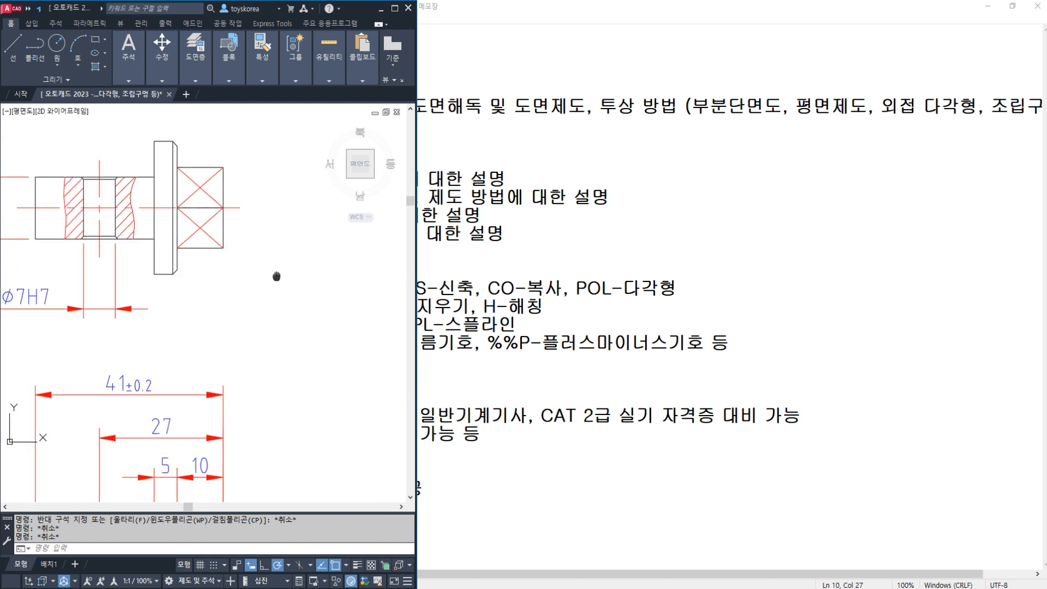
pyautogui.press('Escape')
pyautogui.moveTo(349, 463)
pyautogui.mouseDown(button='middle')
pyautogui.moveTo(275, 334)
pyautogui.moveTo(177, 202)
pyautogui.mouseUp(button='middle')
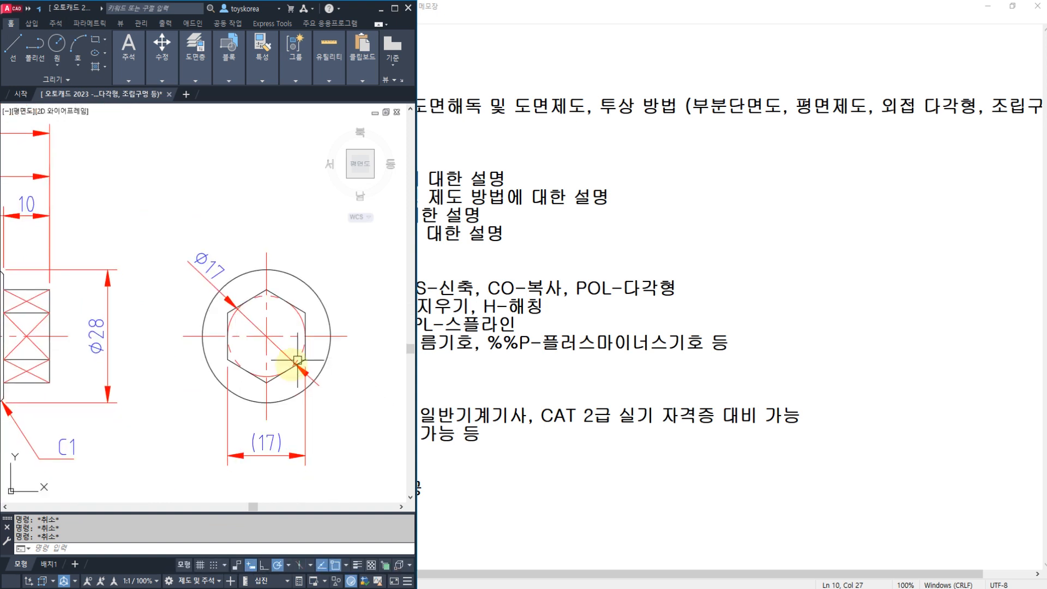
pyautogui.moveTo(263, 288); pyautogui.dragTo(299, 305)
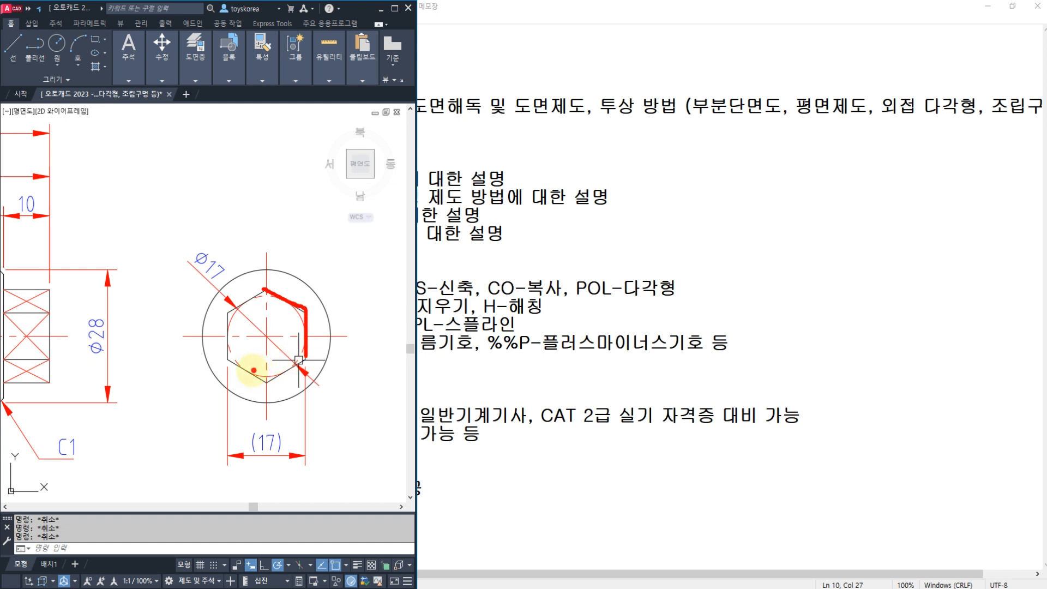
pyautogui.moveTo(254, 370); pyautogui.dragTo(232, 347)
pyautogui.moveTo(251, 309)
pyautogui.mouseDown()
pyautogui.moveTo(299, 317)
pyautogui.moveTo(297, 355)
pyautogui.mouseUp()
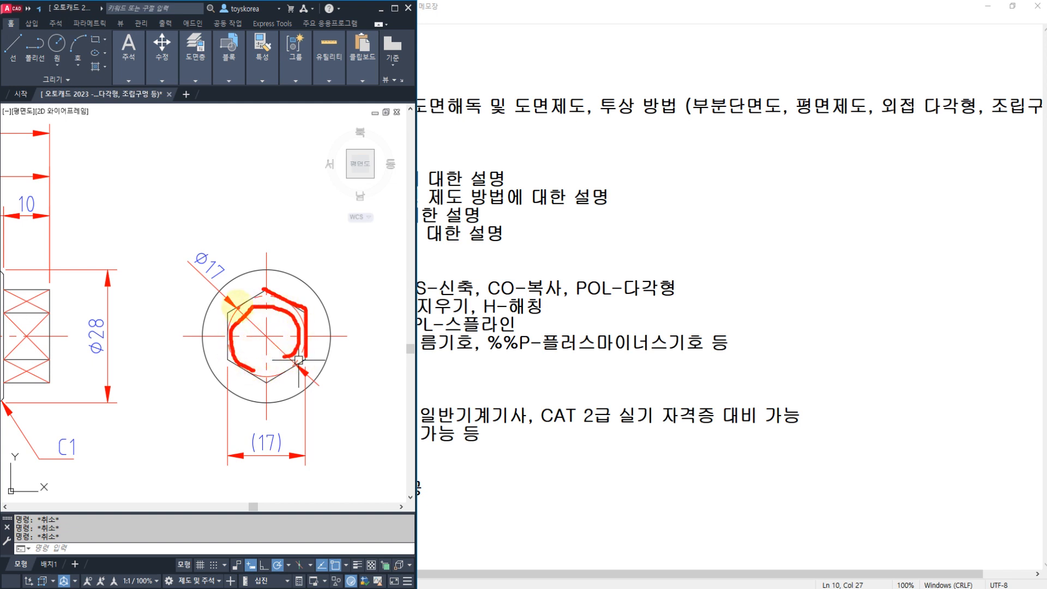
pyautogui.moveTo(222, 294)
pyautogui.mouseDown()
pyautogui.moveTo(213, 233)
pyautogui.moveTo(223, 278)
pyautogui.mouseUp()
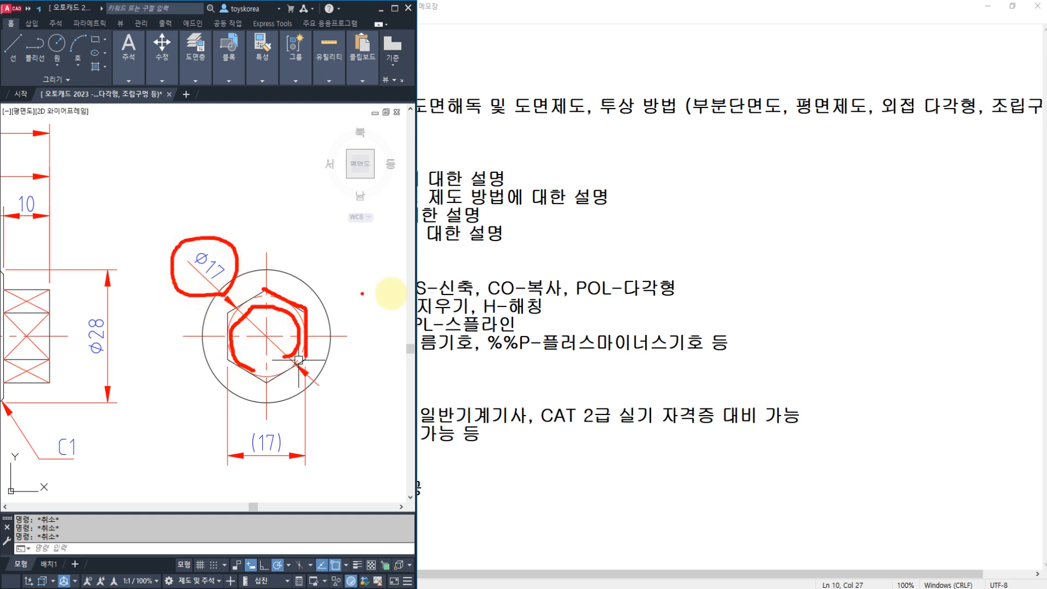
# Step: Compare circumscribed and inscribed hexagon construction for the Ø17 circle in the side view
pyautogui.moveTo(636, 312)
pyautogui.mouseDown()
pyautogui.moveTo(524, 401)
pyautogui.moveTo(638, 321)
pyautogui.moveTo(565, 274)
pyautogui.moveTo(648, 314)
pyautogui.moveTo(648, 378)
pyautogui.moveTo(603, 403)
pyautogui.moveTo(537, 404)
pyautogui.mouseUp()
pyautogui.moveTo(599, 297); pyautogui.dragTo(668, 245)
pyautogui.moveTo(641, 229)
pyautogui.mouseDown()
pyautogui.moveTo(675, 234)
pyautogui.moveTo(676, 267)
pyautogui.mouseUp()
pyautogui.moveTo(800, 183)
pyautogui.mouseDown()
pyautogui.moveTo(857, 267)
pyautogui.moveTo(913, 213)
pyautogui.moveTo(896, 234)
pyautogui.moveTo(898, 270)
pyautogui.moveTo(917, 256)
pyautogui.mouseUp()
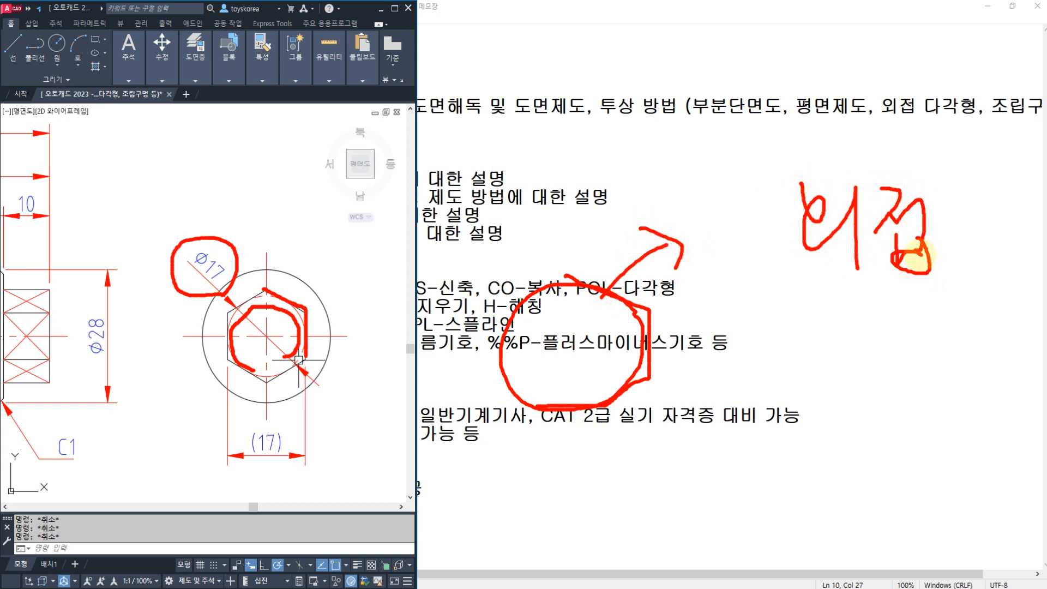
pyautogui.moveTo(560, 290)
pyautogui.mouseDown()
pyautogui.moveTo(622, 315)
pyautogui.moveTo(628, 376)
pyautogui.moveTo(578, 406)
pyautogui.mouseUp()
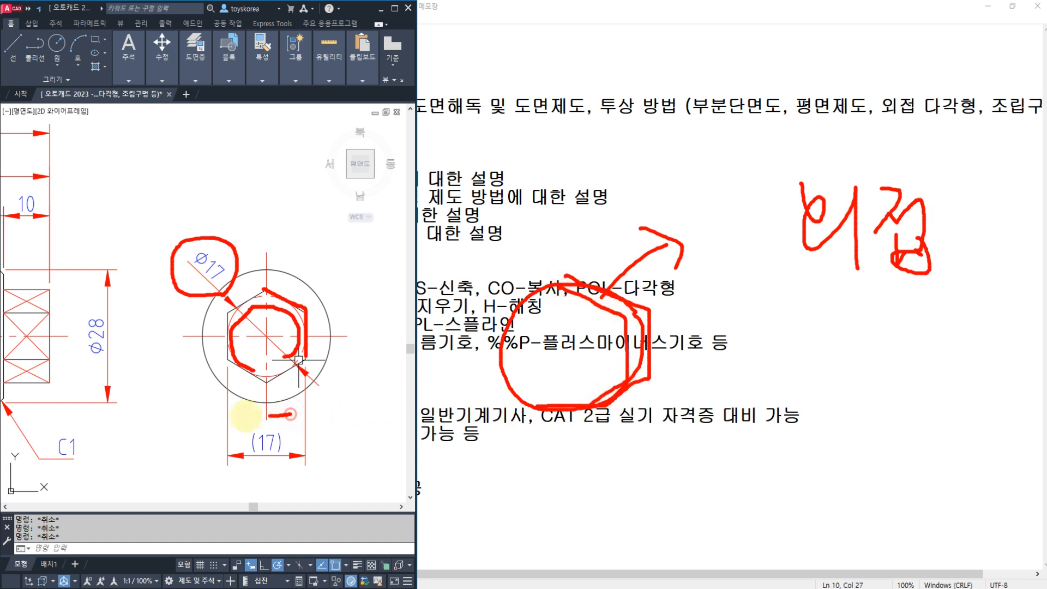
pyautogui.moveTo(245, 415)
pyautogui.mouseDown()
pyautogui.moveTo(336, 312)
pyautogui.moveTo(338, 323)
pyautogui.mouseUp()
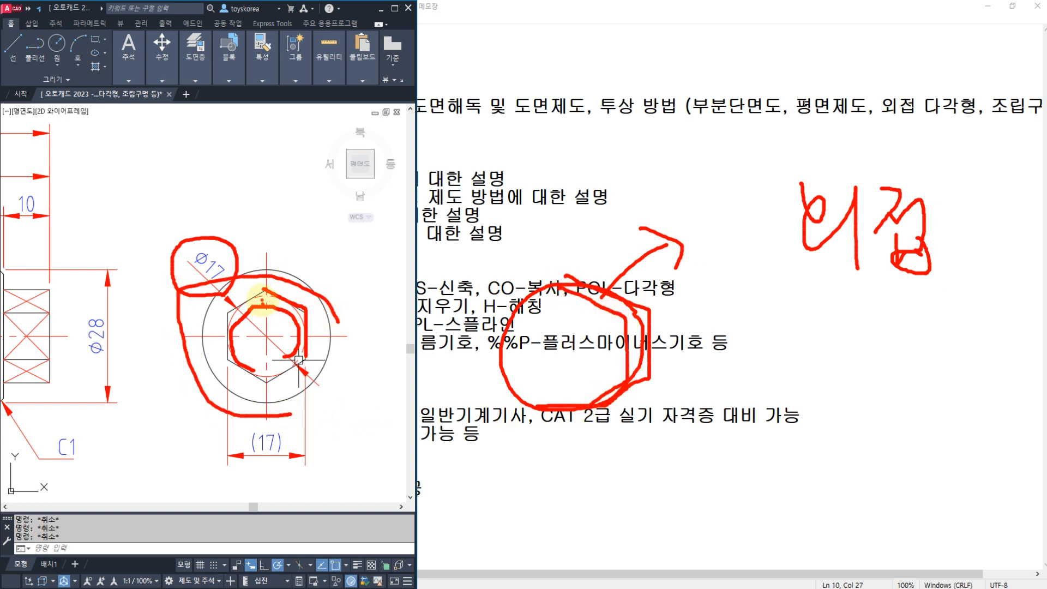
pyautogui.moveTo(233, 318)
pyautogui.mouseDown()
pyautogui.moveTo(244, 303)
pyautogui.moveTo(183, 288)
pyautogui.moveTo(248, 244)
pyautogui.mouseUp()
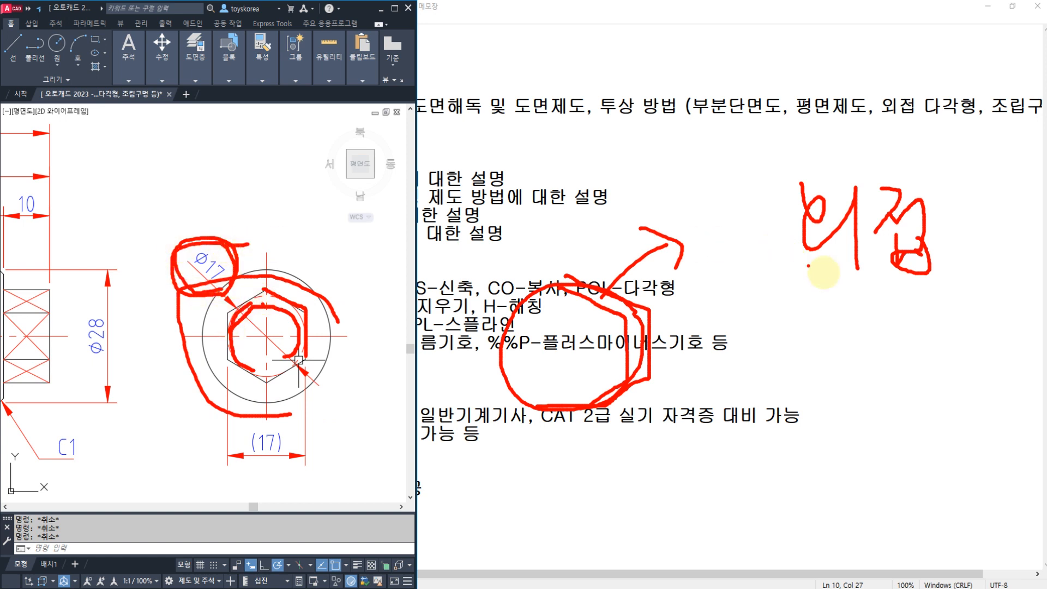
pyautogui.moveTo(857, 299)
pyautogui.mouseDown()
pyautogui.moveTo(759, 206)
pyautogui.moveTo(949, 210)
pyautogui.moveTo(865, 315)
pyautogui.mouseUp()
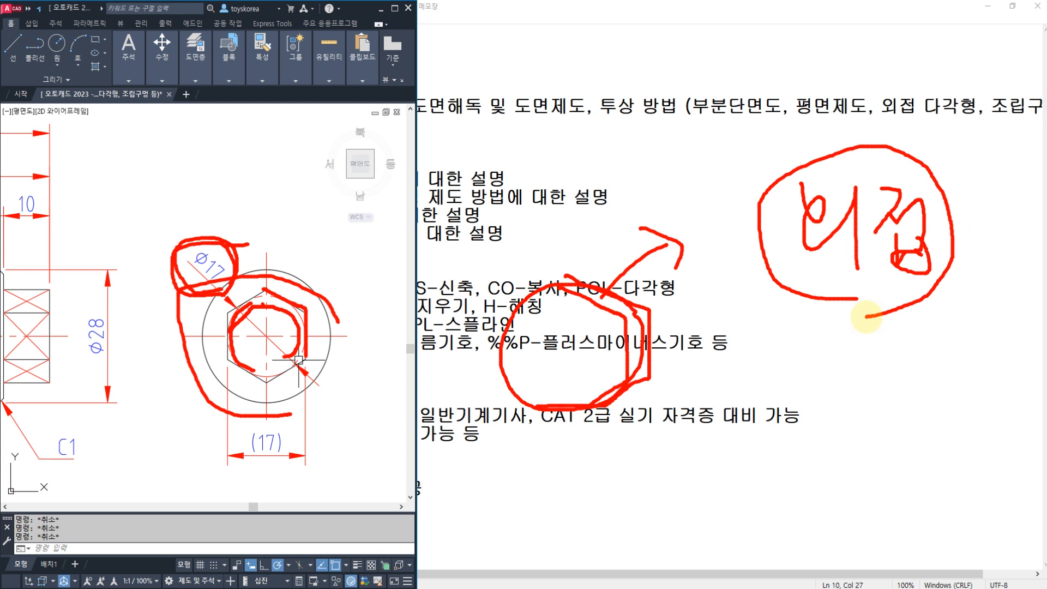
# Step: Review the 13g6 and 7H7 dimensions in the plan view, and bring all three views into sight together
pyautogui.press('Escape')
pyautogui.moveTo(101, 293)
pyautogui.mouseDown(button='middle')
pyautogui.moveTo(224, 325)
pyautogui.moveTo(414, 422)
pyautogui.mouseUp(button='middle')
pyautogui.moveTo(201, 252); pyautogui.dragTo(176, 453, button='middle')
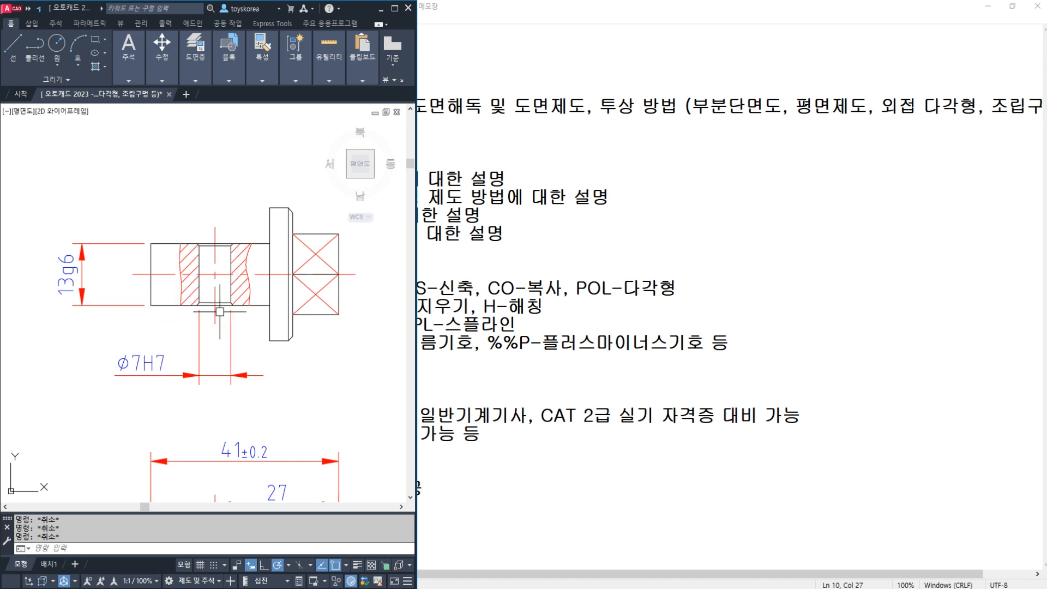
pyautogui.moveTo(195, 389); pyautogui.dragTo(163, 238, button='middle')
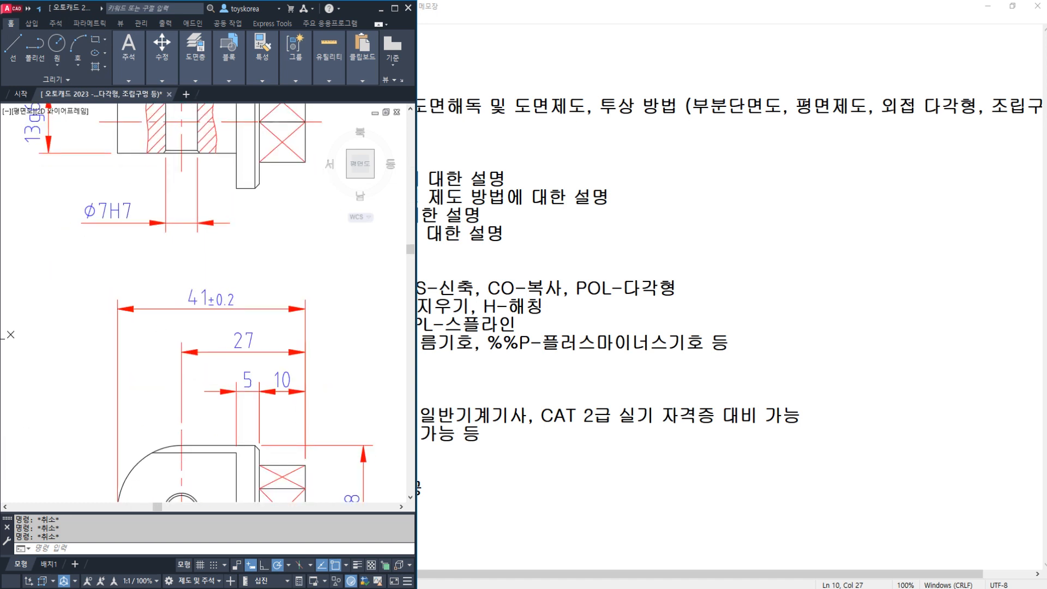
pyautogui.moveTo(164, 326)
pyautogui.mouseDown(button='middle')
pyautogui.moveTo(154, 307)
pyautogui.moveTo(116, 293)
pyautogui.mouseUp(button='middle')
pyautogui.scroll(-2, 154, 308)
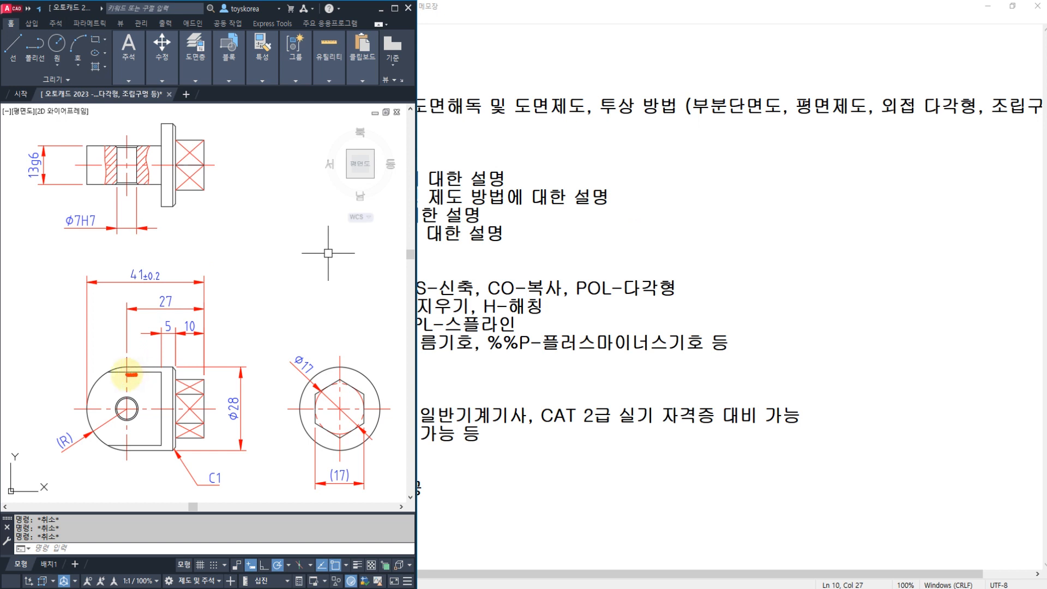
# Step: Trace the flat shank's inner outline in the front view and check it against the 5 mm flange thickness
pyautogui.moveTo(126, 375); pyautogui.dragTo(121, 371)
pyautogui.moveTo(161, 373); pyautogui.dragTo(163, 405)
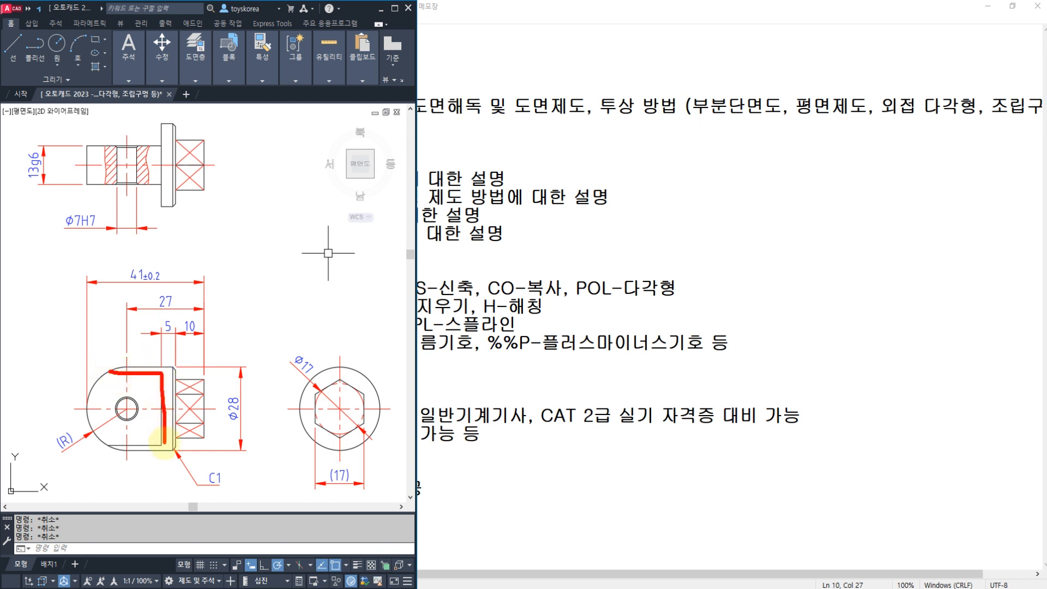
pyautogui.moveTo(159, 445); pyautogui.dragTo(111, 445)
pyautogui.moveTo(175, 345); pyautogui.dragTo(174, 319)
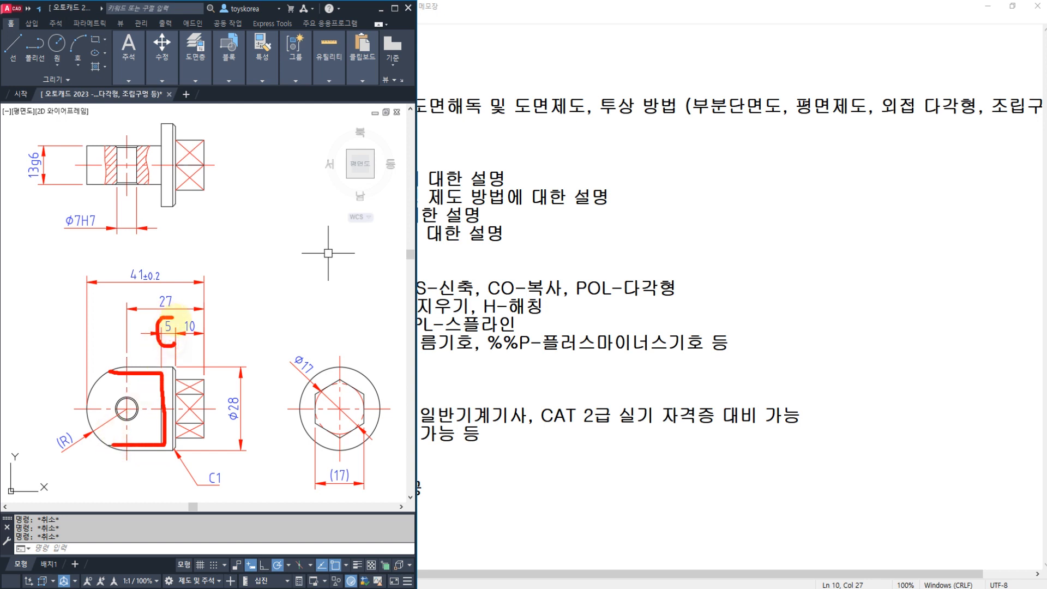
pyautogui.hotkey('ctrl', 'z')
pyautogui.hotkey('ctrl', 'z')
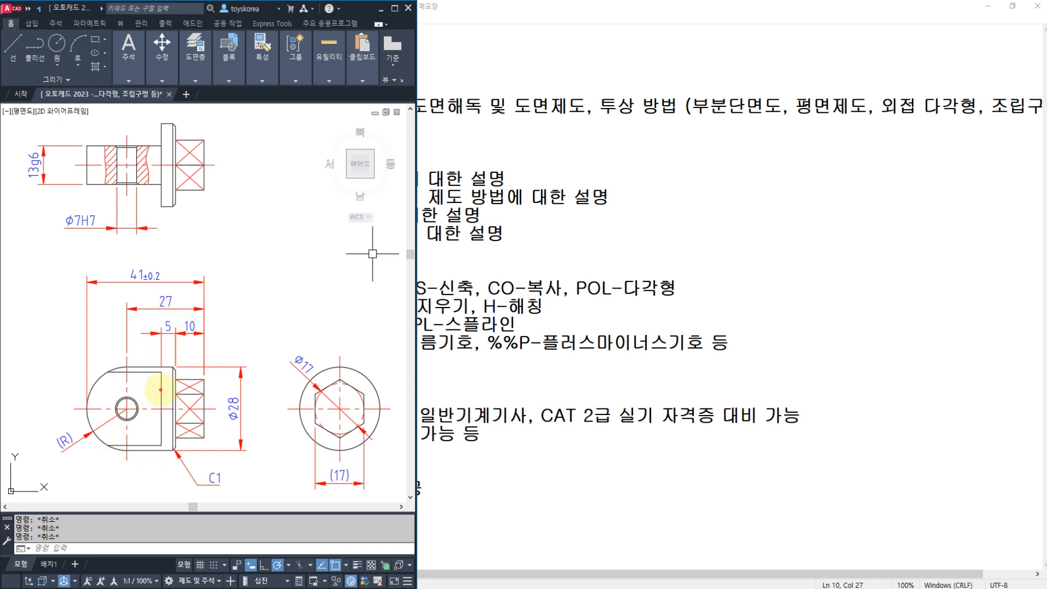
# Step: Relate the shank's inner boundary lines in the front view to the 5 mm and Ø28 dimensions
pyautogui.moveTo(161, 374); pyautogui.dragTo(162, 447)
pyautogui.moveTo(179, 317); pyautogui.dragTo(144, 441)
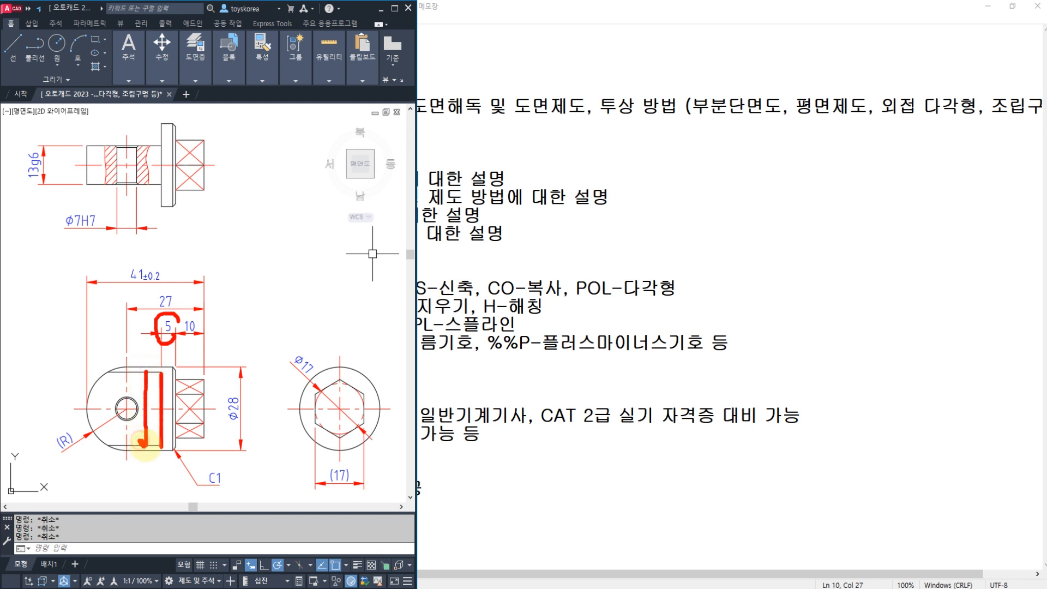
pyautogui.moveTo(233, 417)
pyautogui.mouseDown()
pyautogui.moveTo(221, 436)
pyautogui.moveTo(254, 400)
pyautogui.moveTo(235, 431)
pyautogui.mouseUp()
pyautogui.moveTo(111, 373)
pyautogui.mouseDown()
pyautogui.moveTo(159, 375)
pyautogui.moveTo(164, 447)
pyautogui.moveTo(138, 443)
pyautogui.mouseUp()
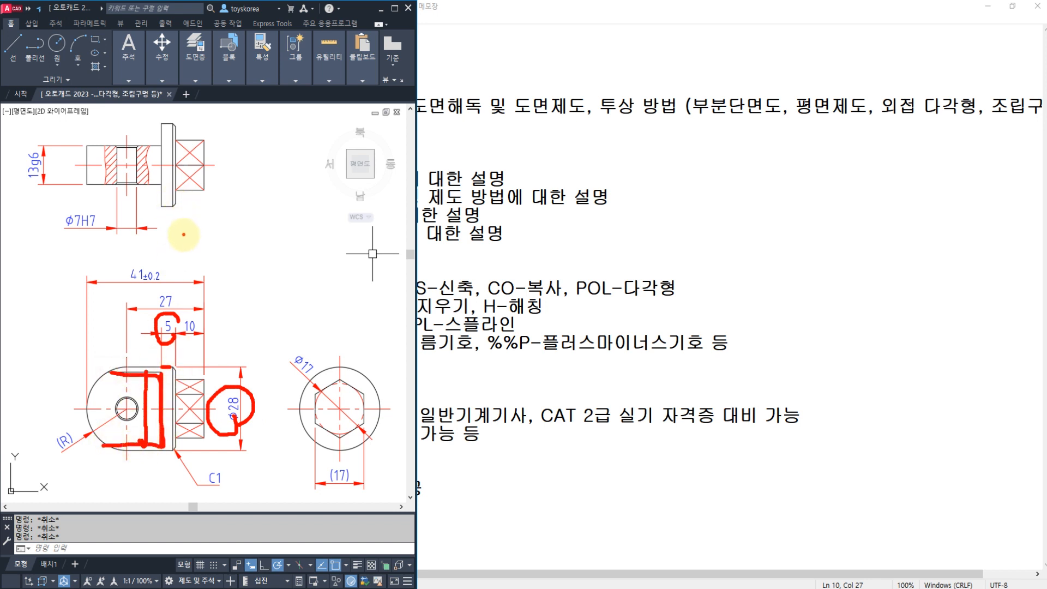
# Step: Highlight the shank's upper horizontal inner line in the front view to check its extent, and clear the selection
pyautogui.press('Escape')
pyautogui.click(140, 372)
pyautogui.press('Escape')
pyautogui.press('Escape')
pyautogui.click(147, 371)
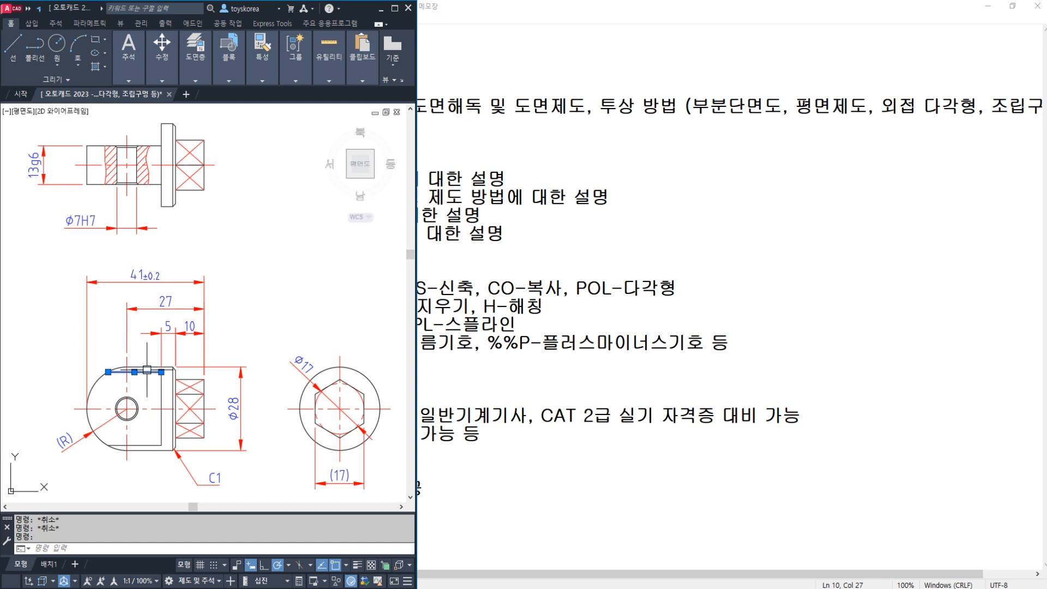
pyautogui.press('Escape')
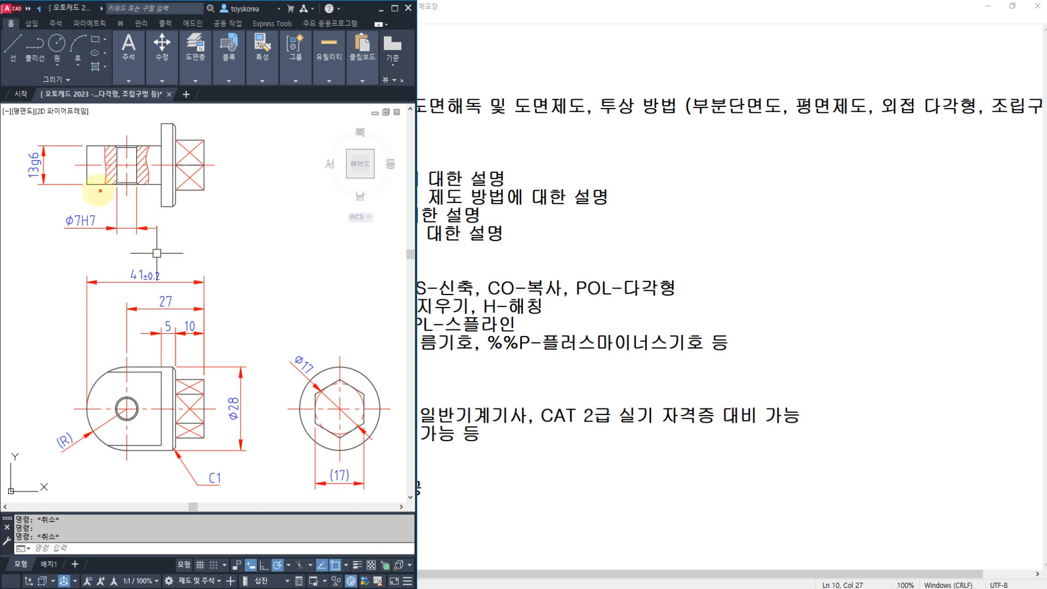
# Step: Relate the 13g6 thickness in the plan view to the shank's two flat edges within the side view's outer circle
pyautogui.moveTo(47, 188); pyautogui.dragTo(5, 174)
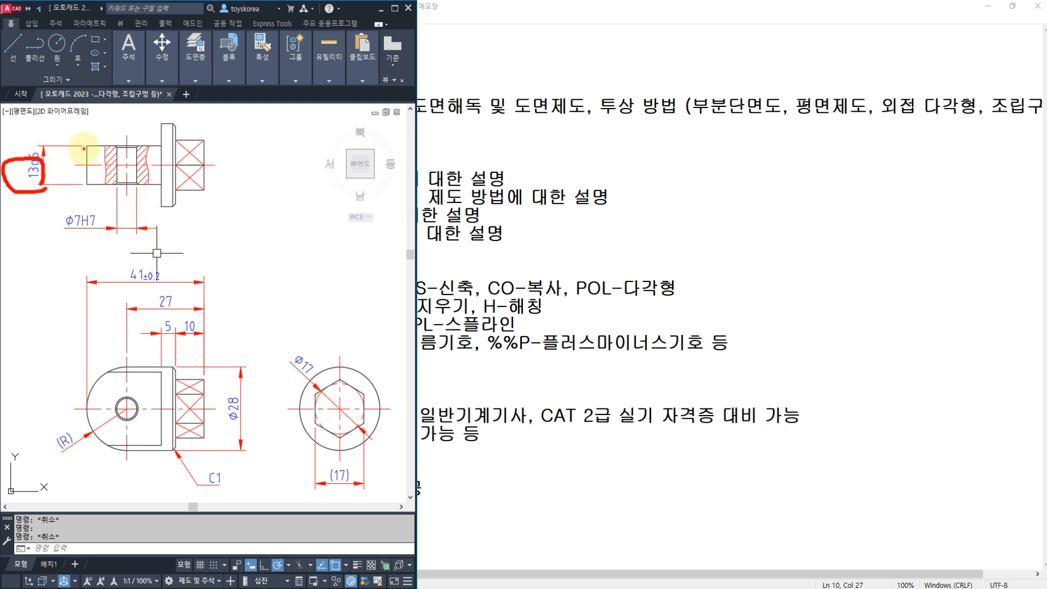
pyautogui.moveTo(83, 148); pyautogui.dragTo(159, 148)
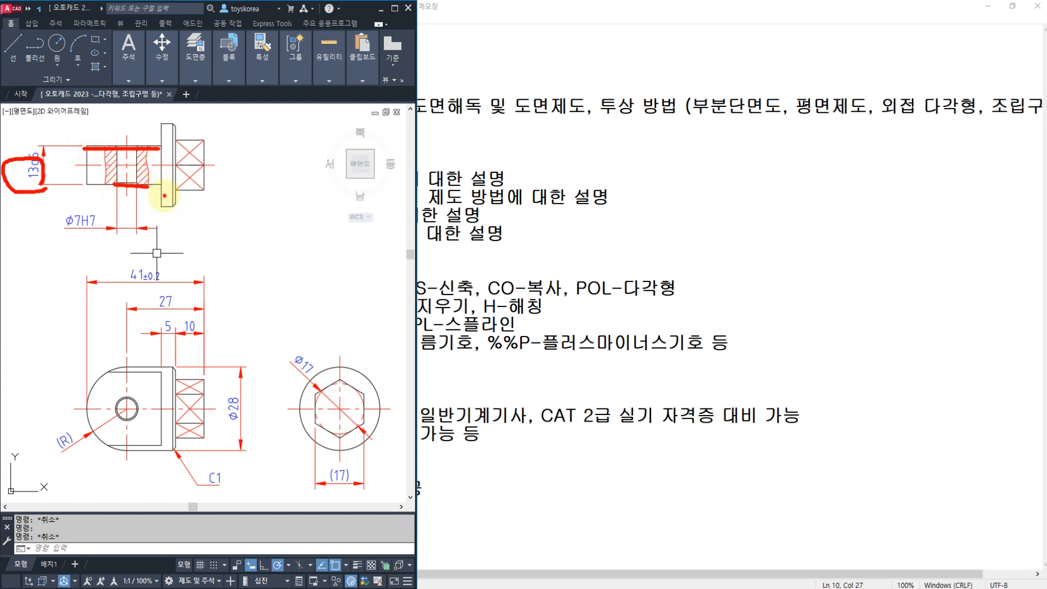
pyautogui.moveTo(165, 196)
pyautogui.mouseDown()
pyautogui.moveTo(179, 157)
pyautogui.moveTo(176, 173)
pyautogui.mouseUp()
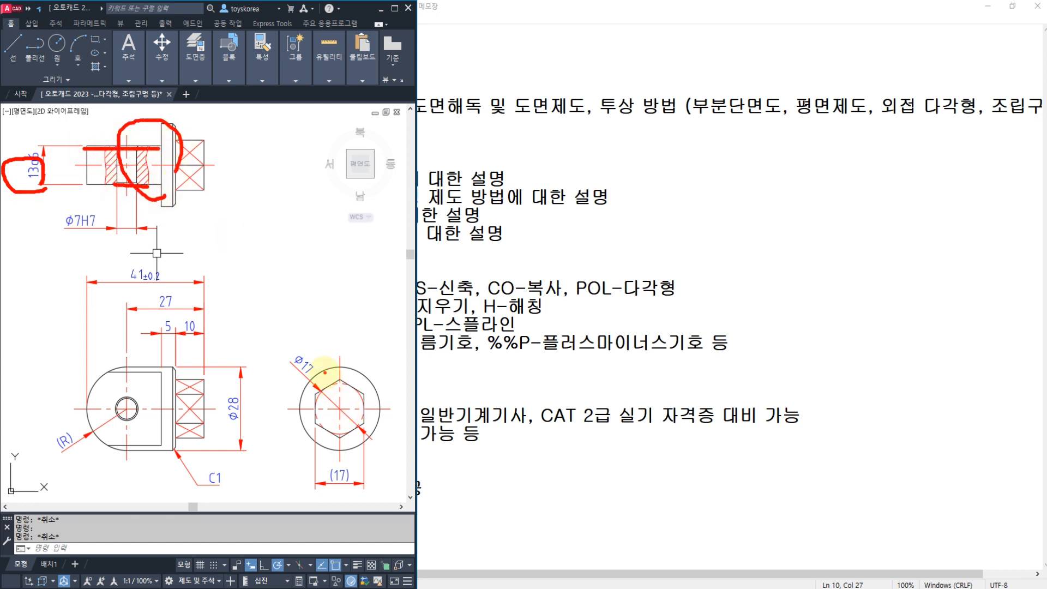
pyautogui.moveTo(318, 374); pyautogui.dragTo(320, 446)
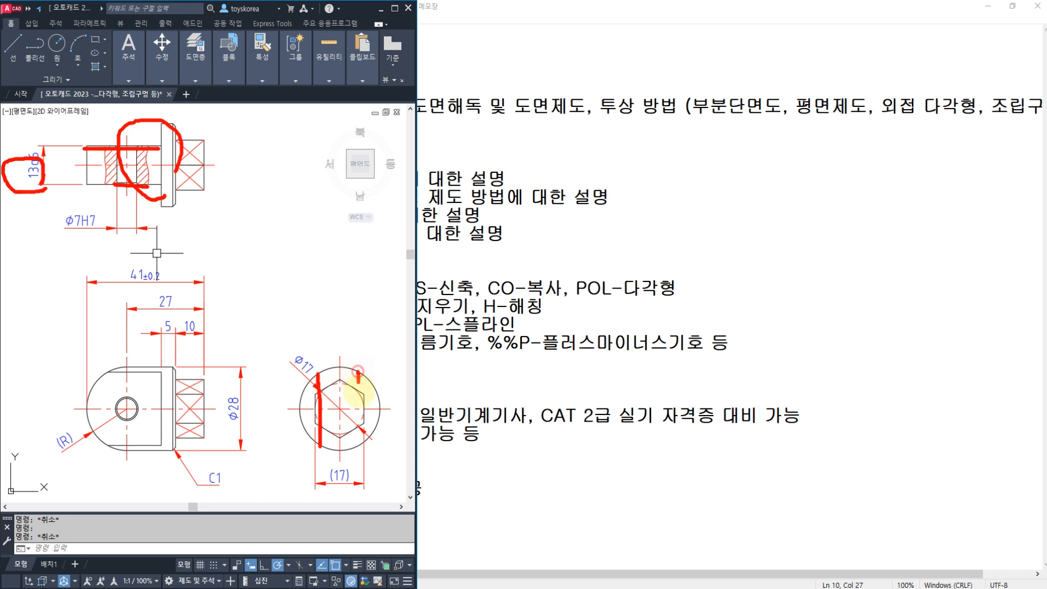
pyautogui.moveTo(358, 372); pyautogui.dragTo(362, 447)
pyautogui.moveTo(393, 360); pyautogui.dragTo(390, 366)
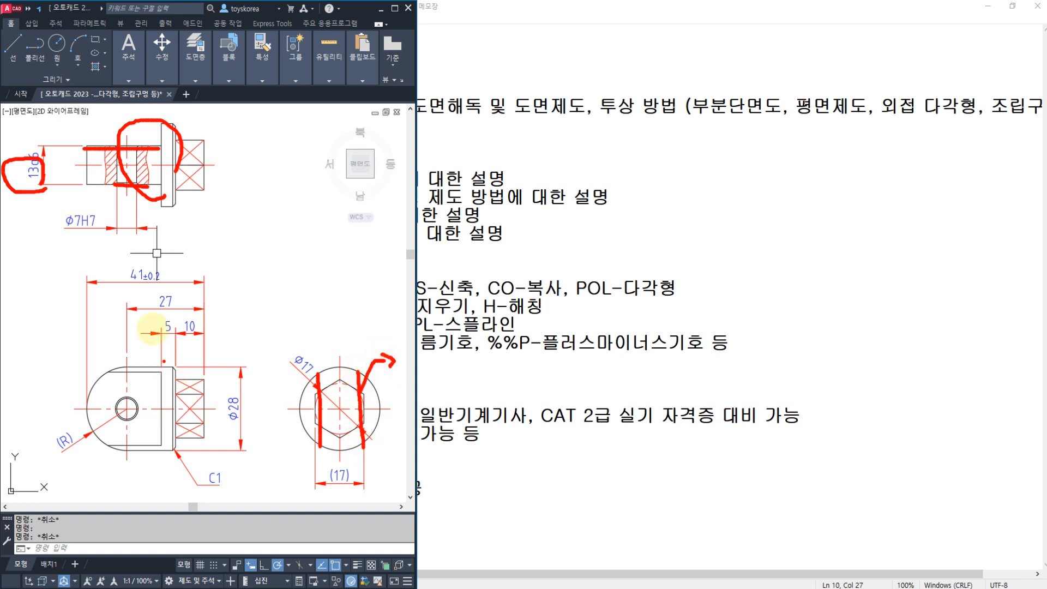
# Step: Trace how the 13 mm flats in the side view locate the shank's inner line in the front view
pyautogui.click(120, 181)
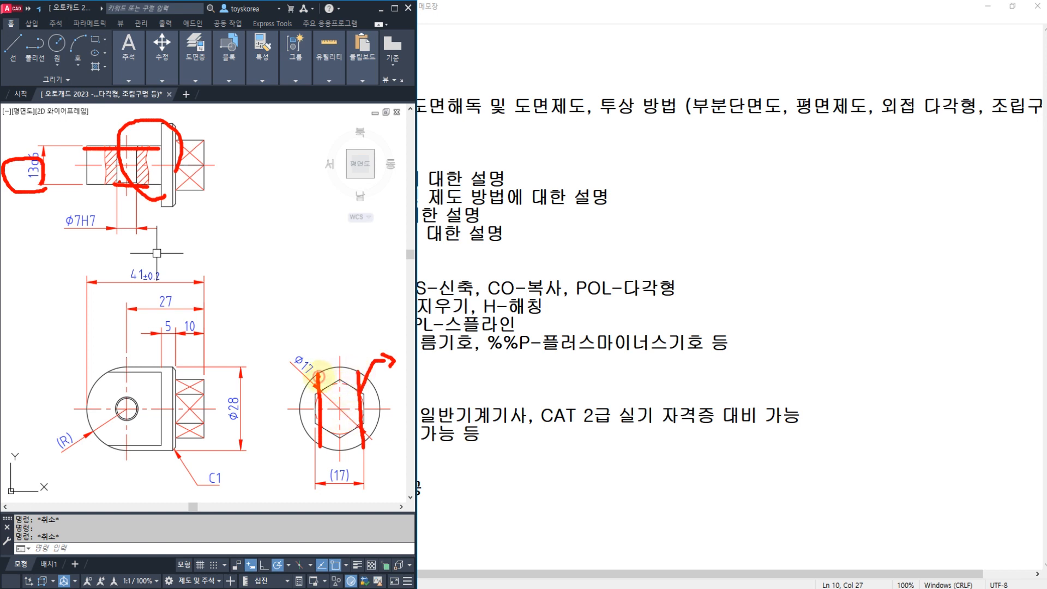
pyautogui.moveTo(64, 197)
pyautogui.mouseDown()
pyautogui.moveTo(21, 146)
pyautogui.moveTo(49, 175)
pyautogui.mouseUp()
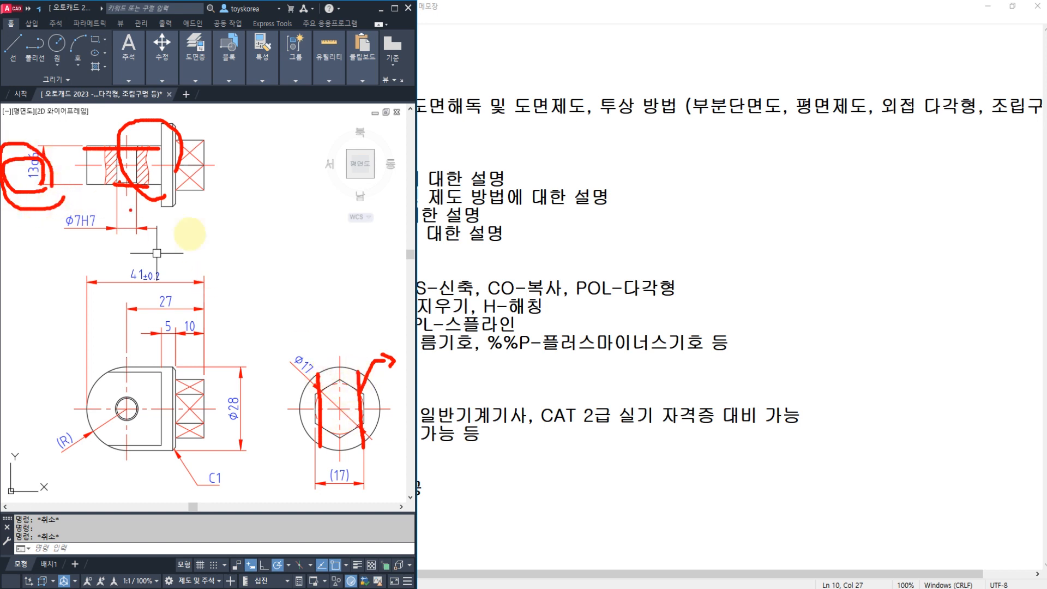
pyautogui.moveTo(309, 310); pyautogui.dragTo(314, 355)
pyautogui.moveTo(354, 299)
pyautogui.mouseDown()
pyautogui.moveTo(366, 377)
pyautogui.moveTo(326, 349)
pyautogui.mouseUp()
pyautogui.moveTo(334, 298)
pyautogui.mouseDown()
pyautogui.moveTo(358, 318)
pyautogui.moveTo(338, 352)
pyautogui.moveTo(148, 375)
pyautogui.moveTo(313, 379)
pyautogui.mouseUp()
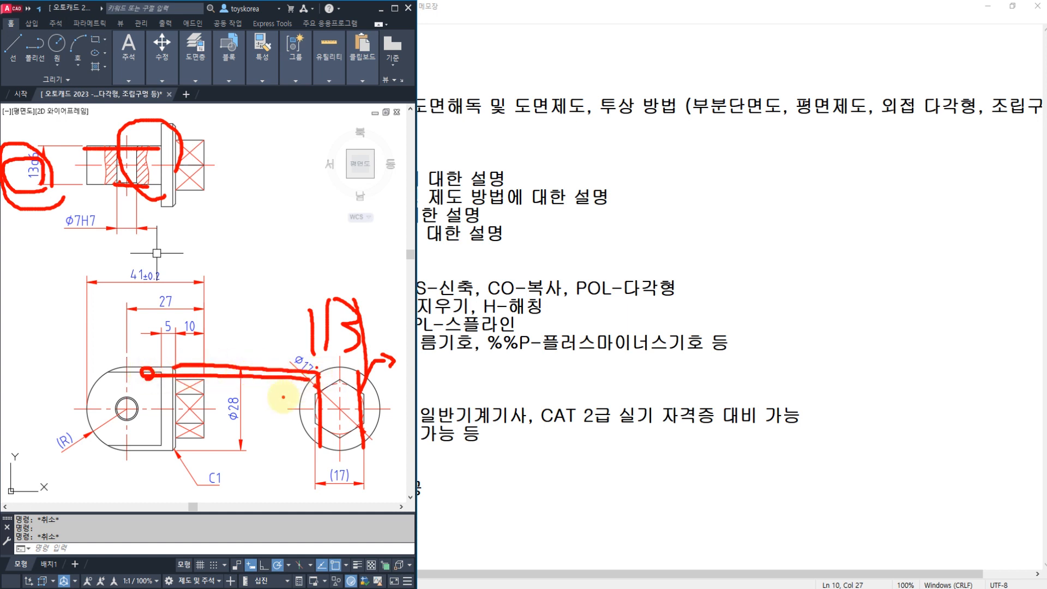
pyautogui.press('Escape')
pyautogui.click(147, 383)
pyautogui.press('Escape')
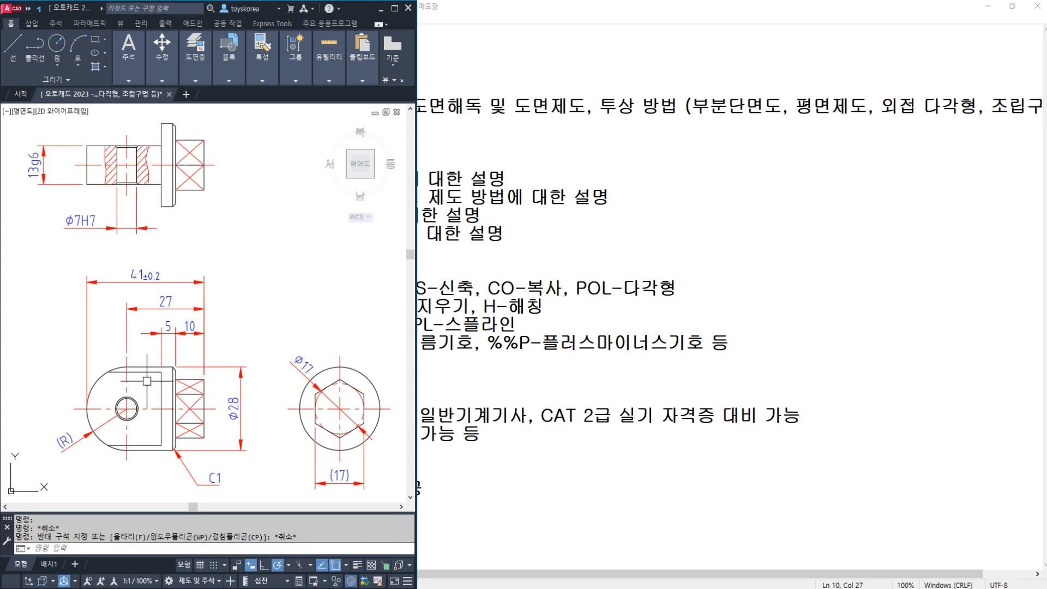
# Step: Highlight the shank's upper and lower inner horizontal lines in the front view and compare them with the 13g6 dimension
pyautogui.click(147, 375)
pyautogui.click(148, 444)
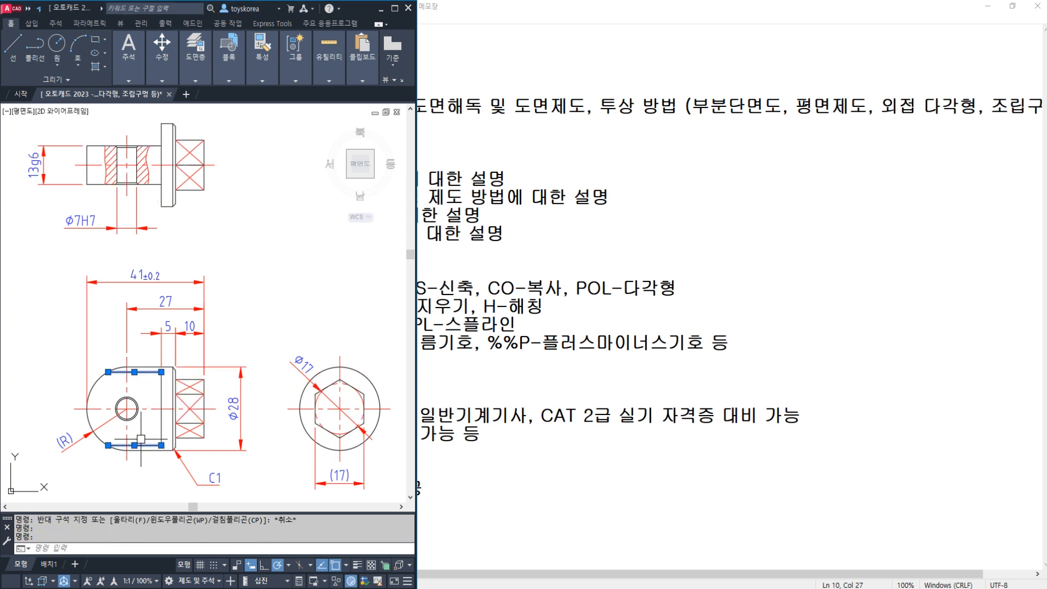
pyautogui.click(49, 219)
pyautogui.press('Escape')
pyautogui.click(41, 213)
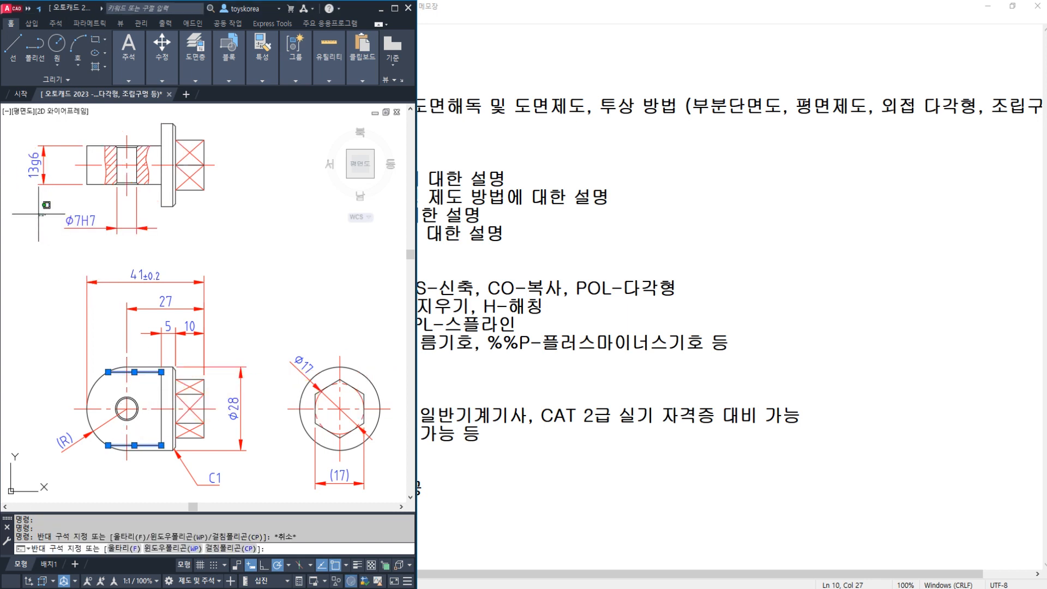
pyautogui.press('Escape')
pyautogui.press('Escape')
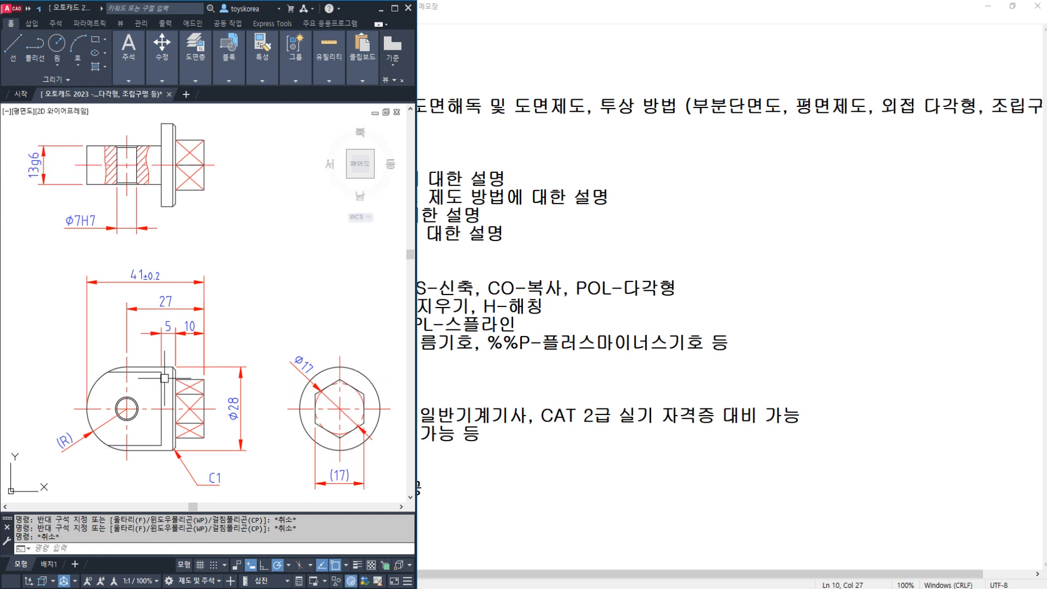
pyautogui.press('Escape')
pyautogui.click(147, 375)
pyautogui.click(146, 443)
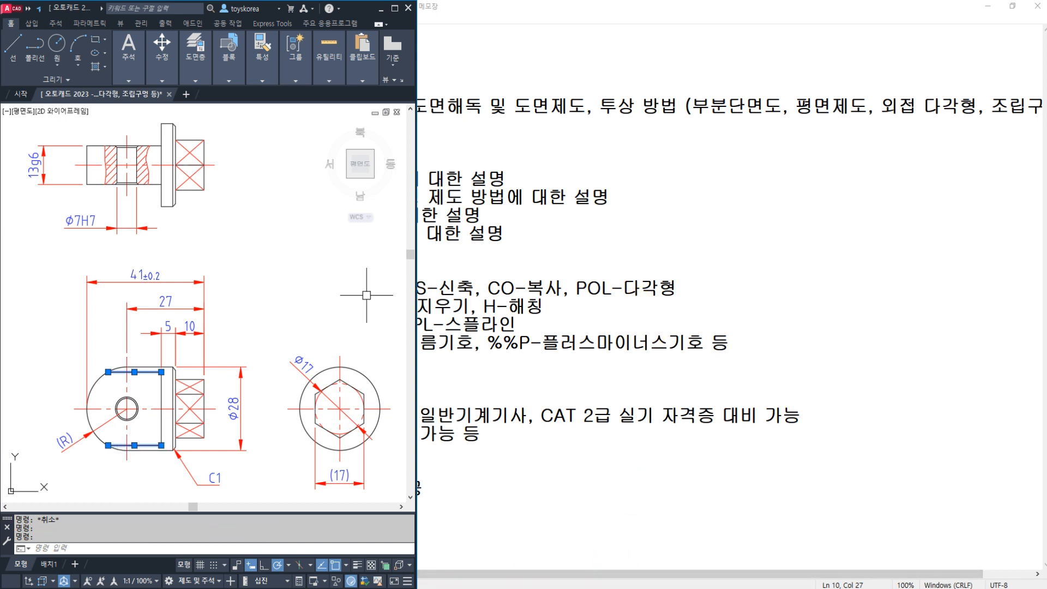
# Step: Bring up the blank drawing sheet beside the reference drawing and clear the reference drawing's selection
pyautogui.hotkey('alt', 'Tab')
pyautogui.click(623, 295)
pyautogui.press('Escape')
pyautogui.press('Escape')
pyautogui.press('Escape')
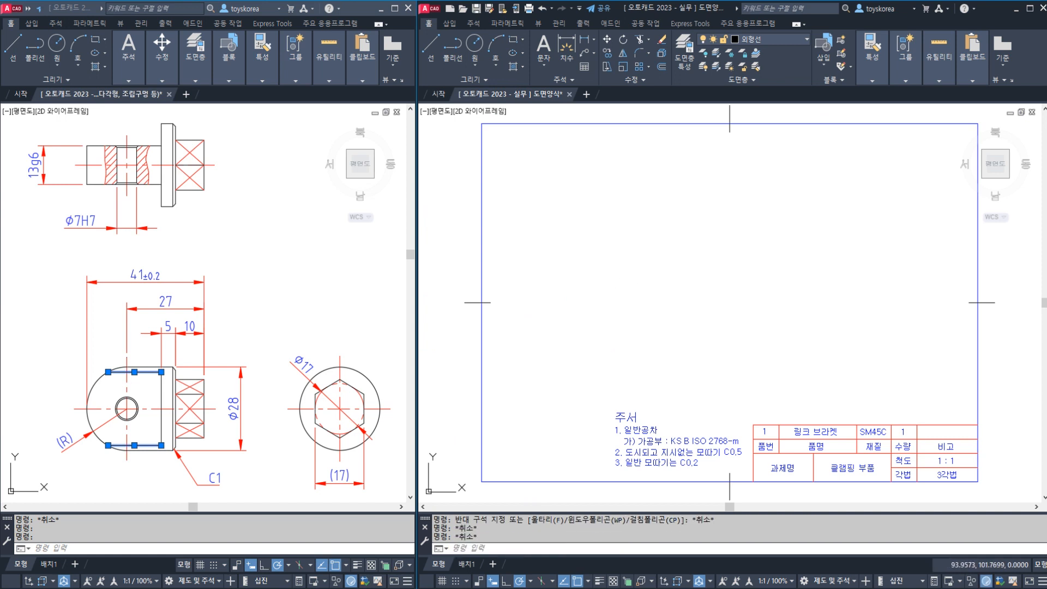
pyautogui.press('Escape')
pyautogui.moveTo(611, 317); pyautogui.dragTo(634, 328, button='middle')
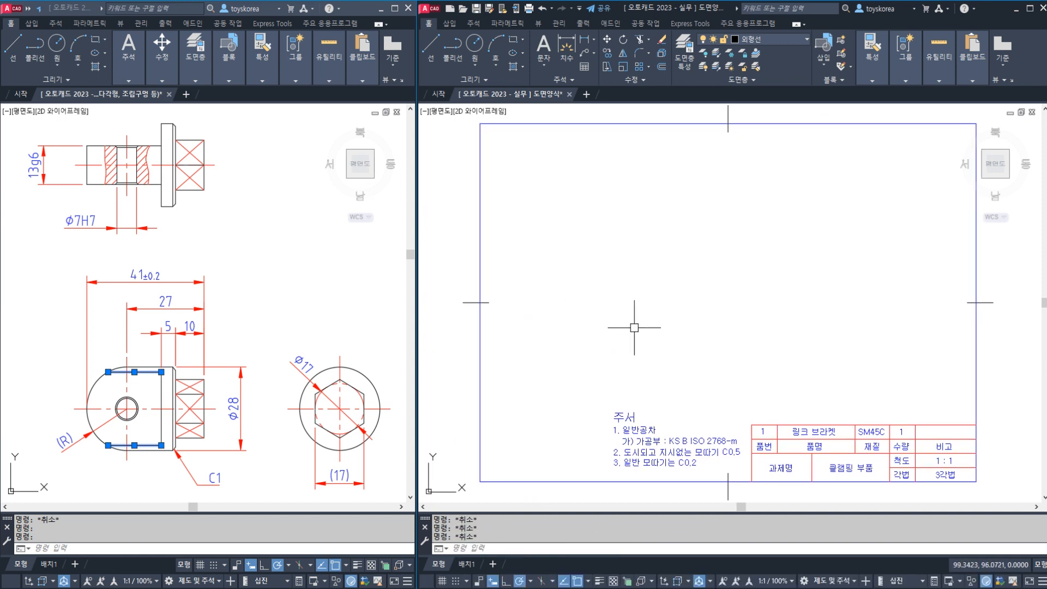
pyautogui.click(262, 312)
pyautogui.press('Escape')
pyautogui.press('Escape')
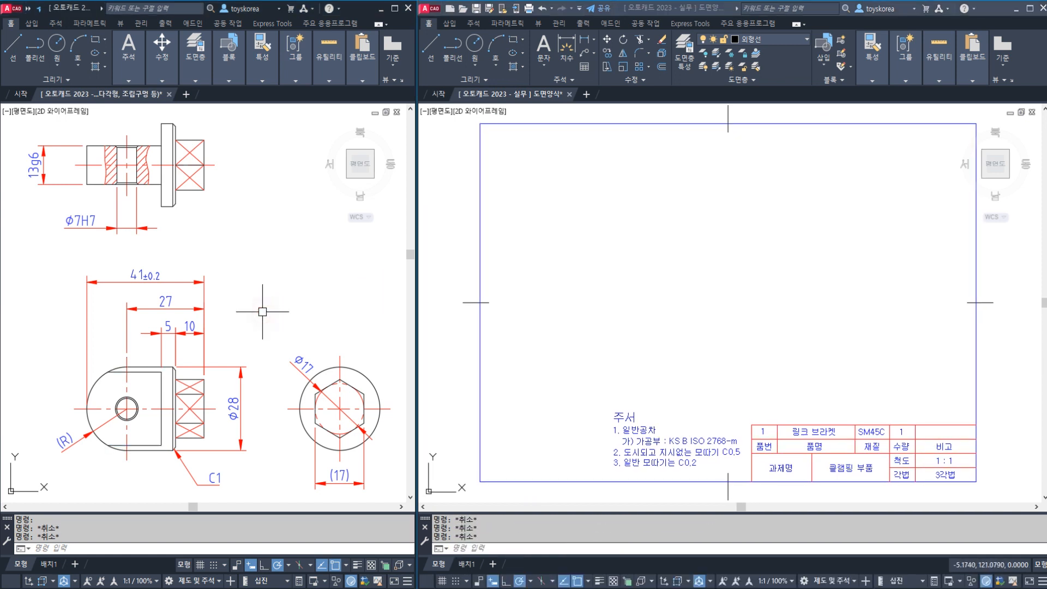
pyautogui.click(578, 316)
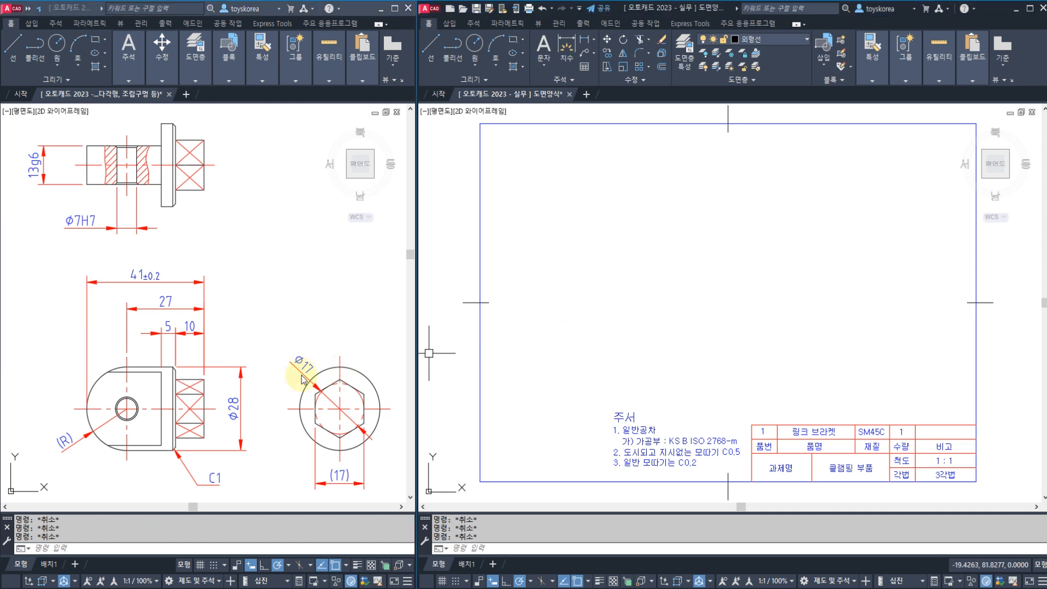
# Step: Examine how the side and plan views project from the front view in the reference drawing
pyautogui.moveTo(165, 489)
pyautogui.mouseDown()
pyautogui.moveTo(146, 348)
pyautogui.moveTo(191, 480)
pyautogui.mouseUp()
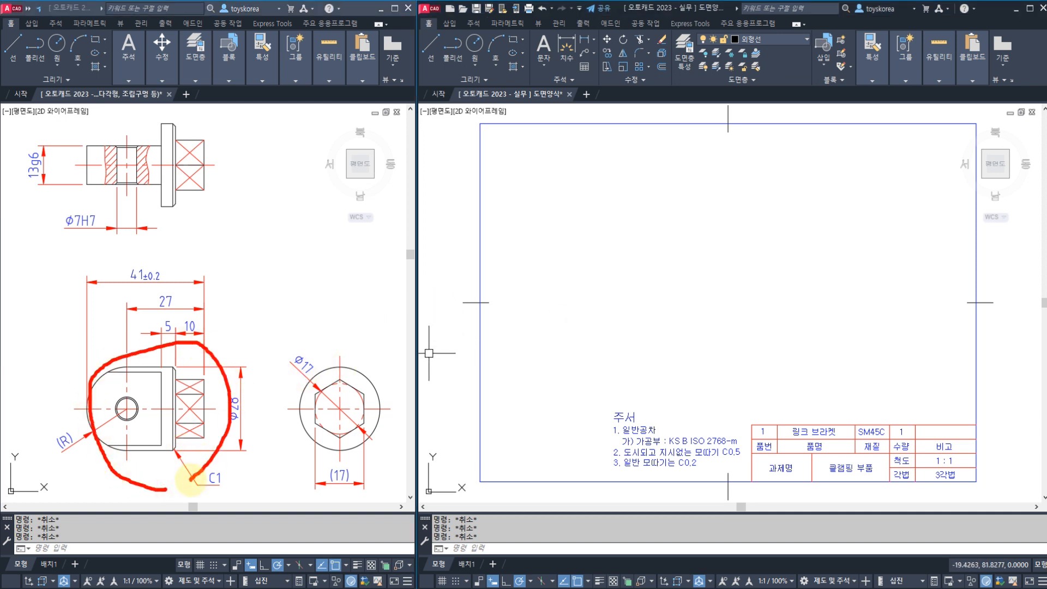
pyautogui.moveTo(222, 380); pyautogui.dragTo(316, 387)
pyautogui.moveTo(202, 354)
pyautogui.mouseDown()
pyautogui.moveTo(192, 246)
pyautogui.moveTo(178, 224)
pyautogui.mouseUp()
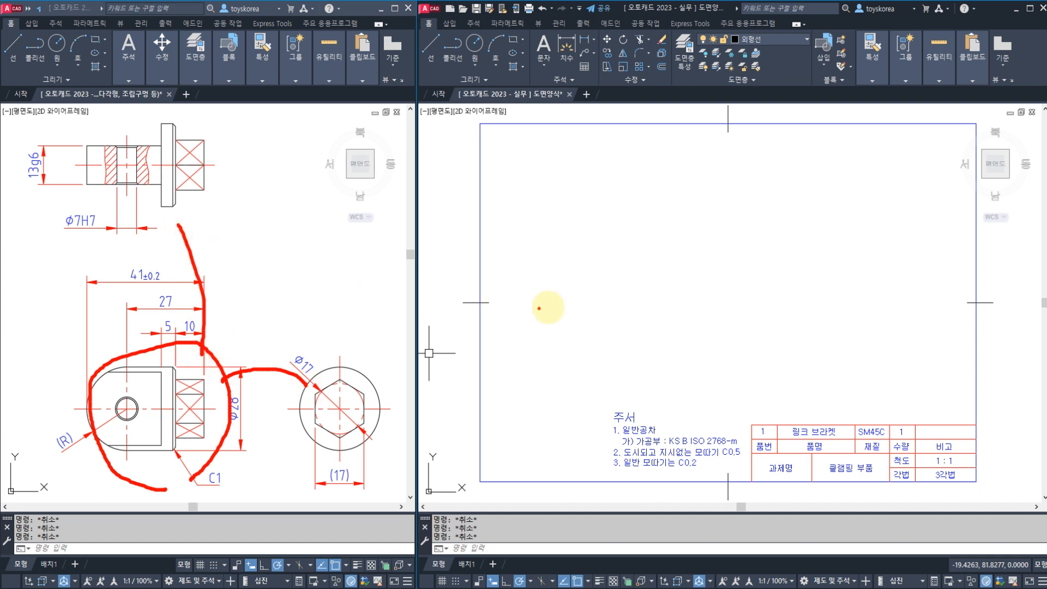
pyautogui.press('Escape')
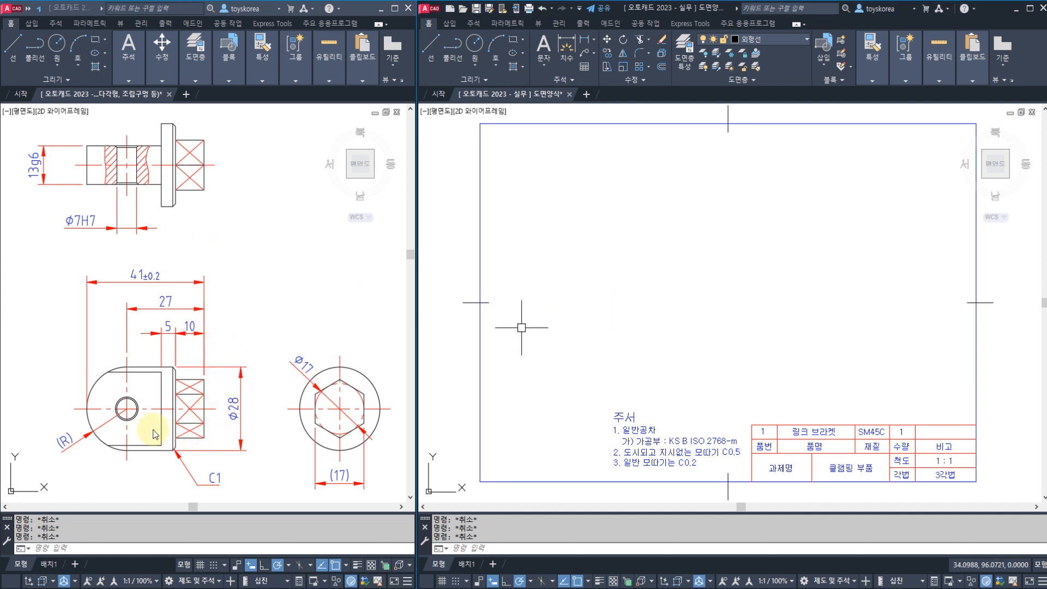
# Step: Highlight the front view's horizontal and vertical centre lines and locate their crossing at the hole
pyautogui.click(126, 410)
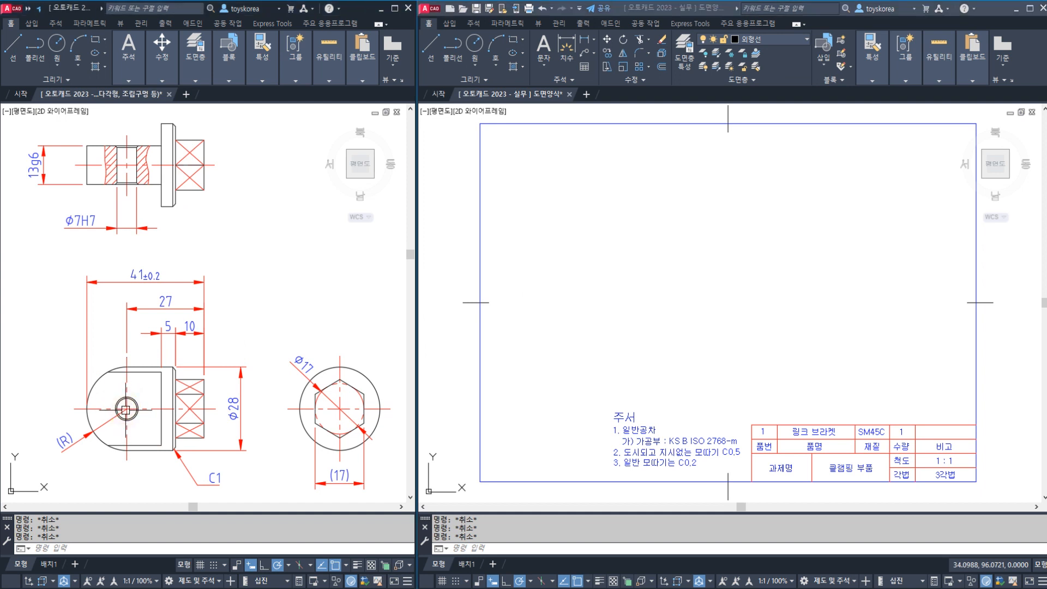
pyautogui.click(148, 408)
pyautogui.click(127, 388)
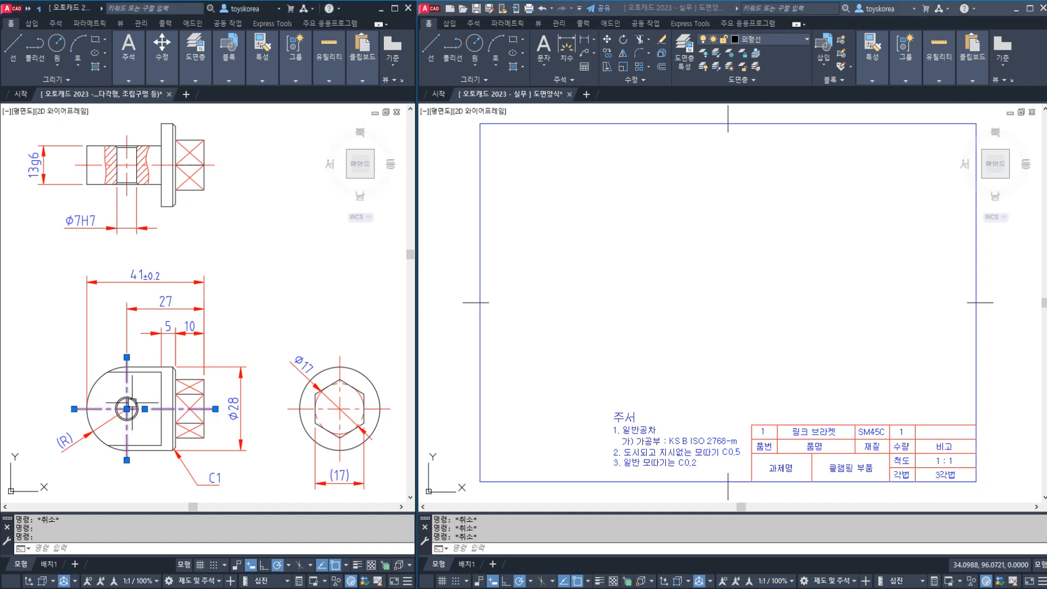
pyautogui.moveTo(59, 407); pyautogui.dragTo(229, 407)
pyautogui.moveTo(129, 330); pyautogui.dragTo(126, 468)
pyautogui.moveTo(129, 430)
pyautogui.mouseDown()
pyautogui.moveTo(116, 411)
pyautogui.moveTo(140, 423)
pyautogui.mouseUp()
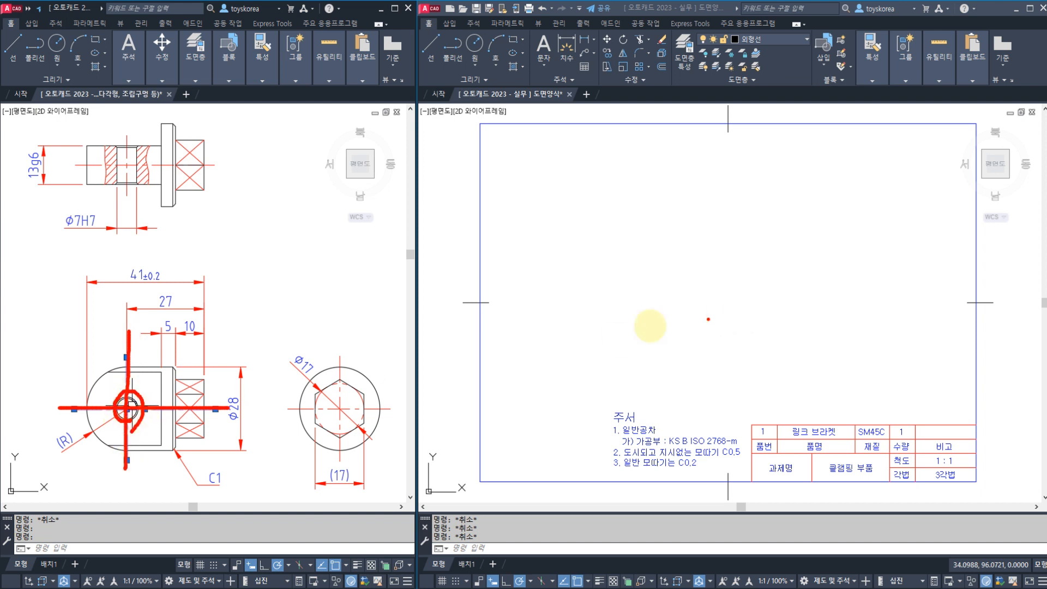
# Step: Plan the front view's drafting order on the blank sheet: centre lines, hole and outer circle, flange, hexagon, and connecting edges
pyautogui.moveTo(575, 336); pyautogui.dragTo(823, 337)
pyautogui.moveTo(686, 252)
pyautogui.mouseDown()
pyautogui.moveTo(681, 421)
pyautogui.moveTo(695, 436)
pyautogui.mouseUp()
pyautogui.moveTo(689, 348)
pyautogui.mouseDown()
pyautogui.moveTo(678, 345)
pyautogui.moveTo(696, 335)
pyautogui.moveTo(654, 374)
pyautogui.moveTo(719, 317)
pyautogui.moveTo(729, 375)
pyautogui.mouseUp()
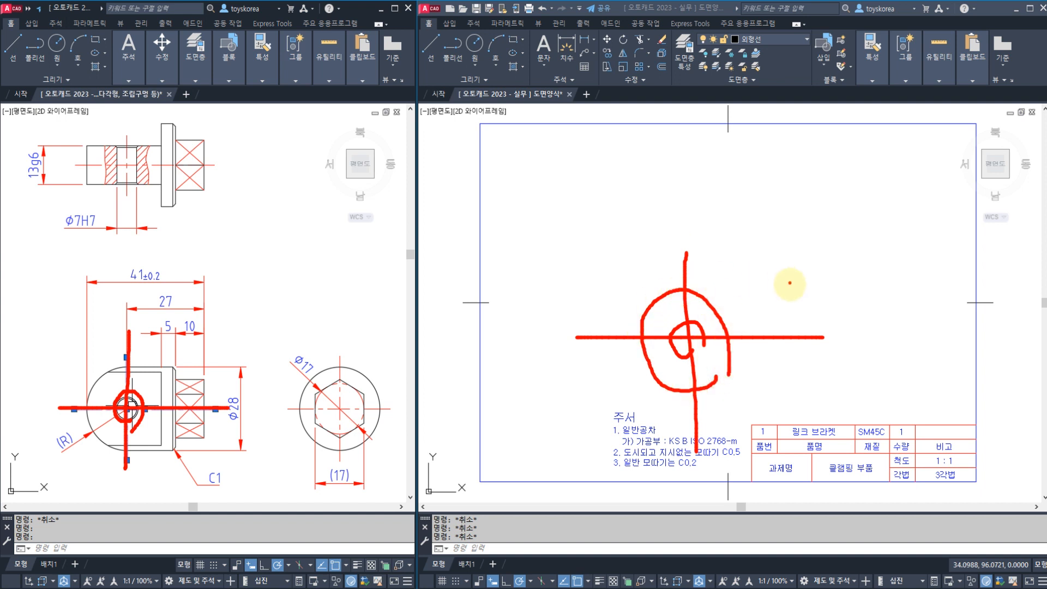
pyautogui.moveTo(781, 286); pyautogui.dragTo(781, 401)
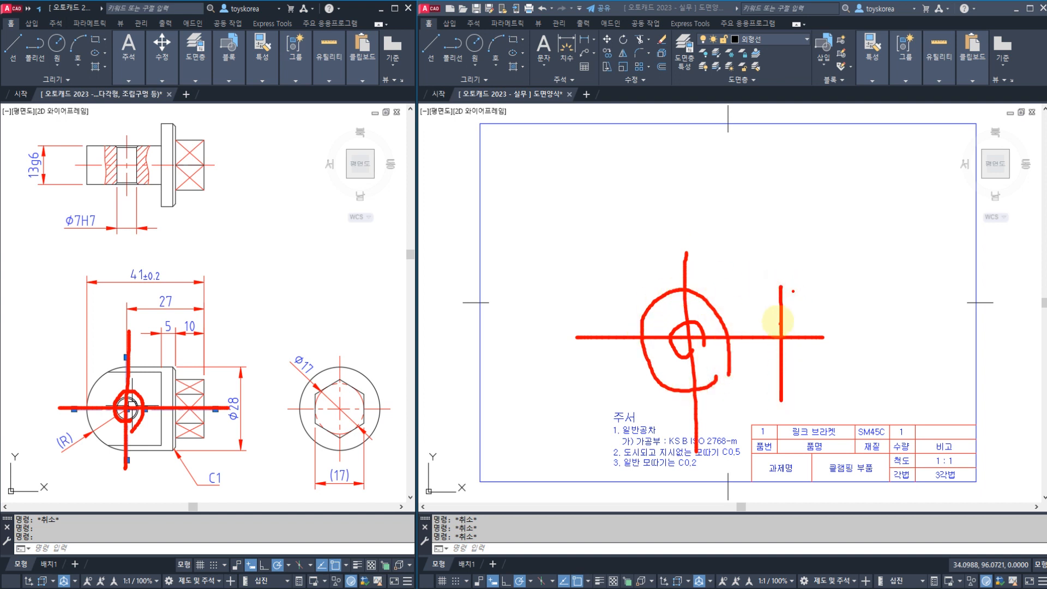
pyautogui.moveTo(774, 315)
pyautogui.mouseDown()
pyautogui.moveTo(820, 316)
pyautogui.moveTo(790, 355)
pyautogui.mouseUp()
pyautogui.moveTo(684, 406); pyautogui.dragTo(774, 392)
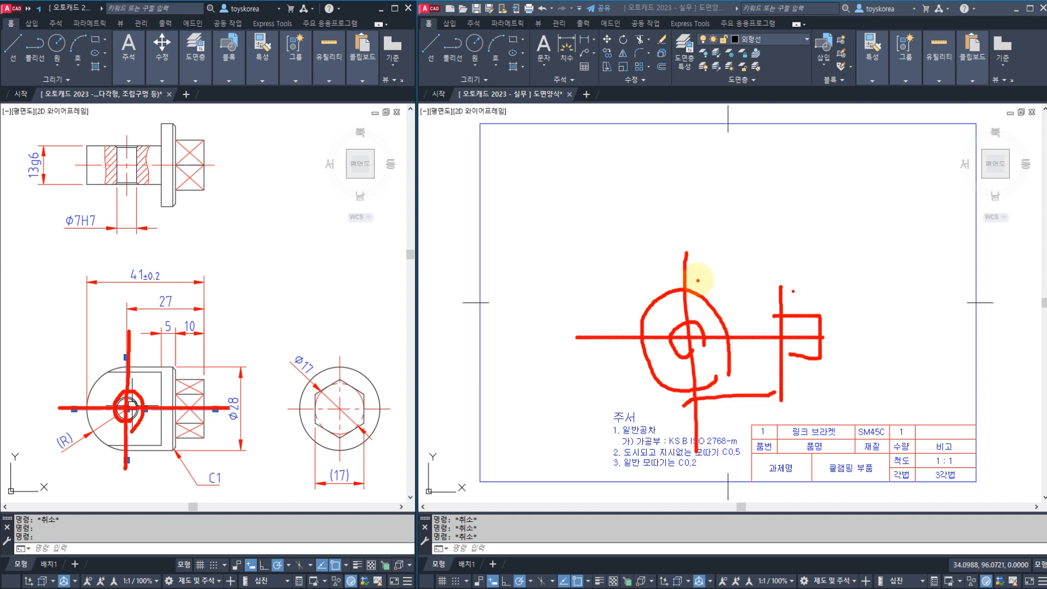
pyautogui.moveTo(697, 278)
pyautogui.mouseDown()
pyautogui.moveTo(775, 283)
pyautogui.moveTo(762, 279)
pyautogui.moveTo(909, 253)
pyautogui.mouseUp()
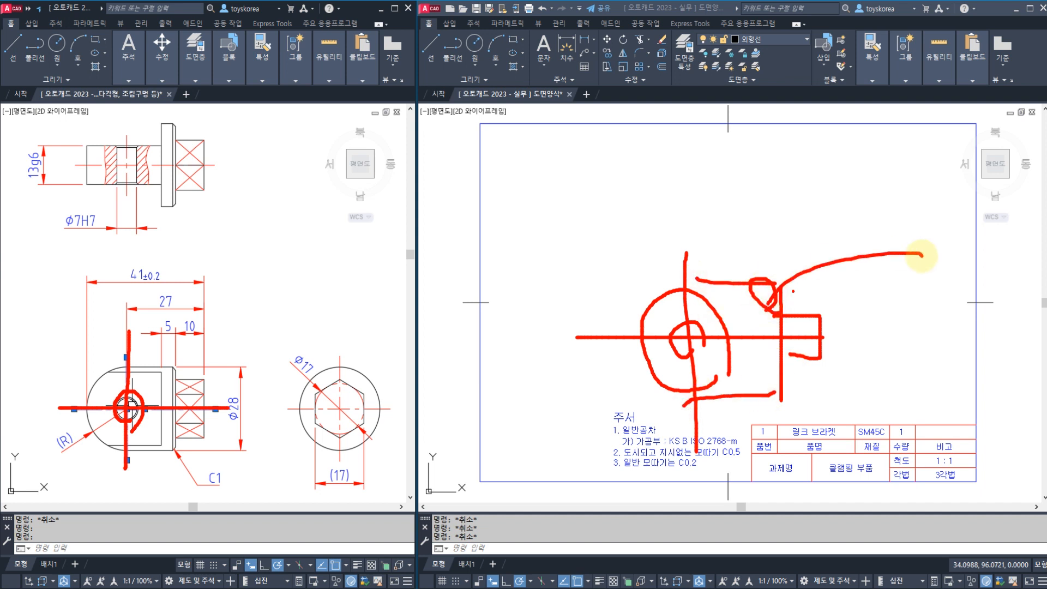
pyautogui.press('Escape')
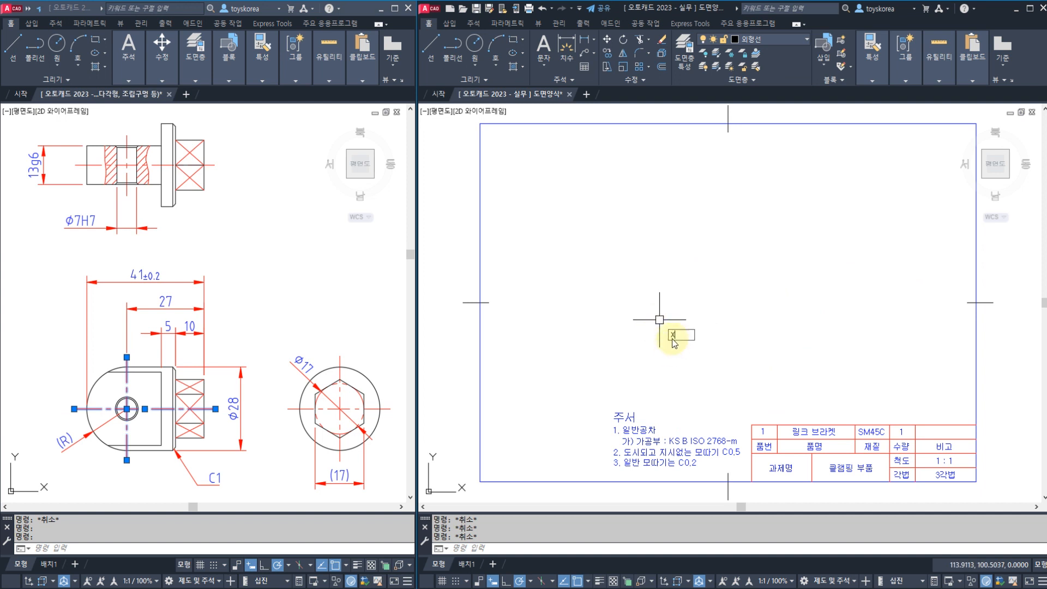
# Step: Draw a horizontal and a vertical construction line with XLINE, crossing at about (111, 98) on the blank sheet
pyautogui.write('L')
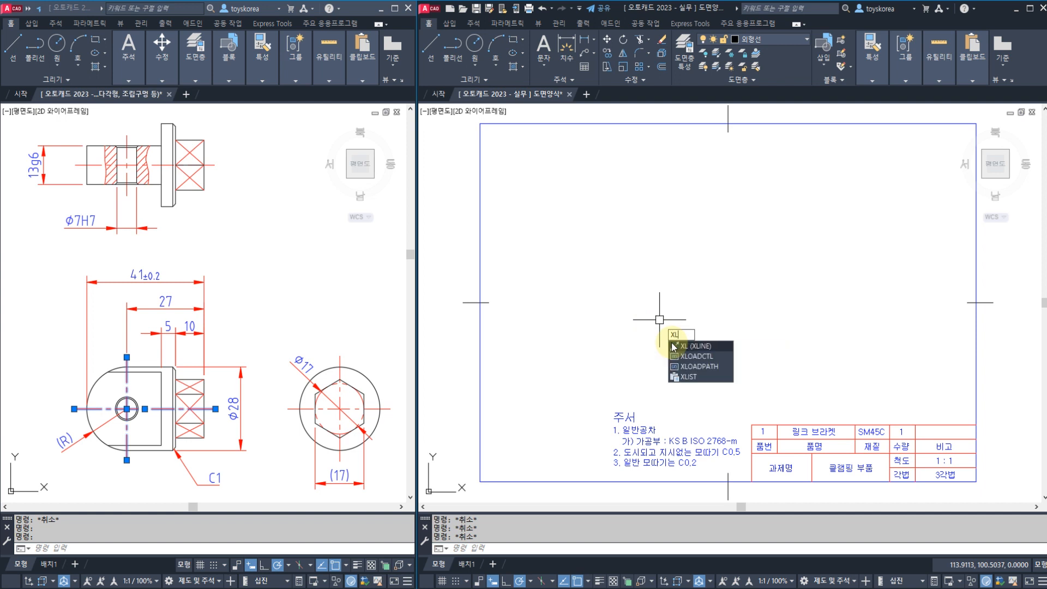
pyautogui.press('Return')
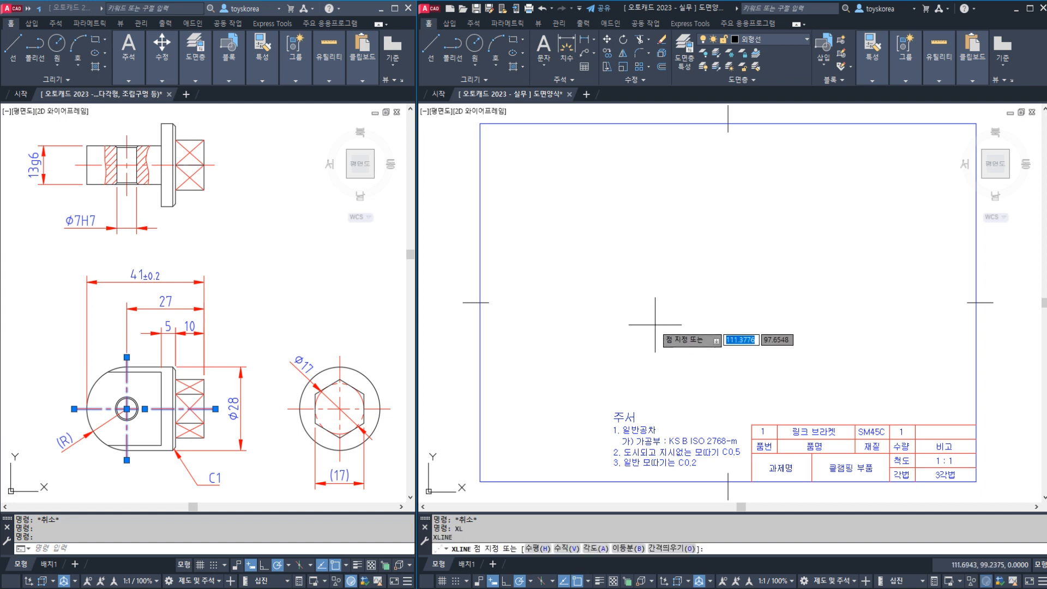
pyautogui.click(653, 325)
pyautogui.click(672, 325)
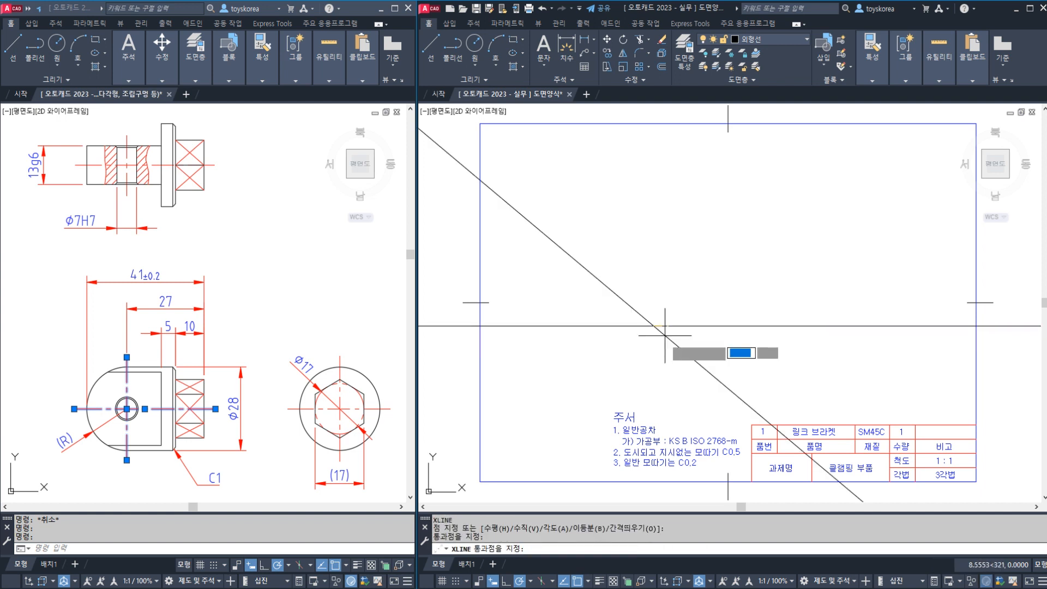
pyautogui.click(658, 344)
pyautogui.press('Escape')
# Step: Match the construction lines' crossing point to the hole centre in the reference front view, and clear the centre line selection
pyautogui.moveTo(665, 332)
pyautogui.mouseDown()
pyautogui.moveTo(640, 330)
pyautogui.moveTo(657, 339)
pyautogui.mouseUp()
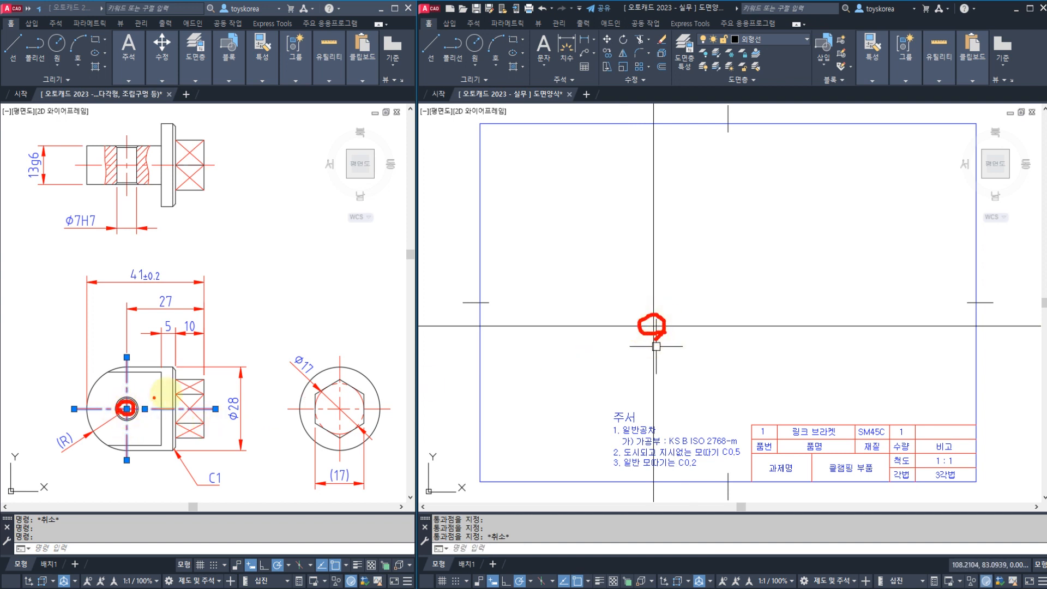
pyautogui.press('Escape')
pyautogui.press('Escape')
pyautogui.press('Escape')
pyautogui.press('Escape')
pyautogui.click(254, 334)
pyautogui.press('Escape')
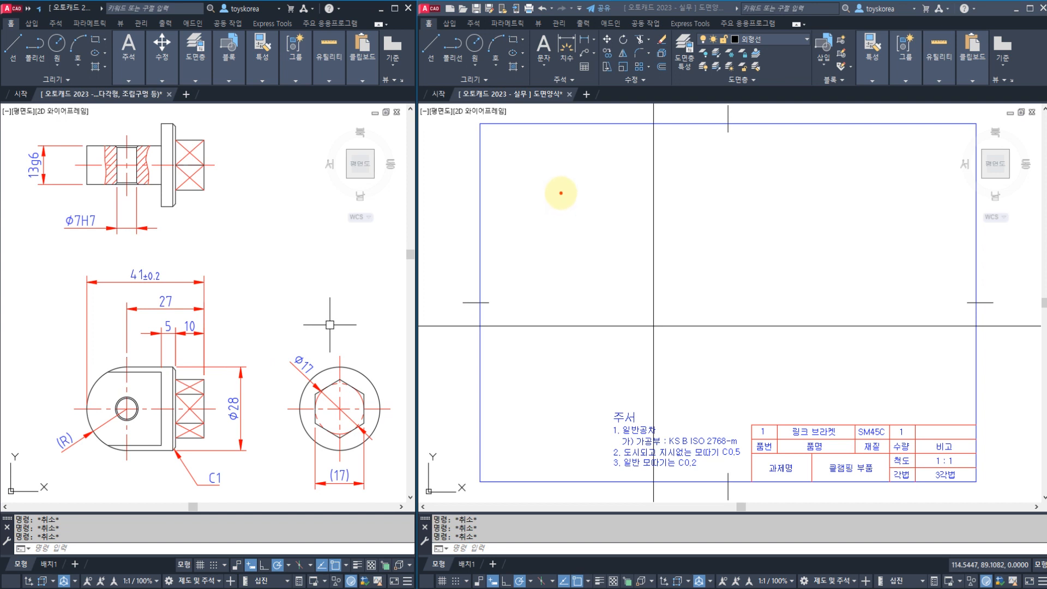
pyautogui.moveTo(566, 198)
pyautogui.mouseDown()
pyautogui.moveTo(570, 218)
pyautogui.moveTo(594, 228)
pyautogui.moveTo(589, 260)
pyautogui.moveTo(631, 212)
pyautogui.moveTo(631, 245)
pyautogui.moveTo(663, 276)
pyautogui.moveTo(697, 256)
pyautogui.moveTo(670, 276)
pyautogui.moveTo(670, 299)
pyautogui.moveTo(534, 171)
pyautogui.moveTo(727, 299)
pyautogui.moveTo(708, 326)
pyautogui.mouseUp()
pyautogui.moveTo(720, 252)
pyautogui.mouseDown()
pyautogui.moveTo(785, 252)
pyautogui.moveTo(799, 267)
pyautogui.mouseUp()
pyautogui.moveTo(589, 312); pyautogui.dragTo(698, 311)
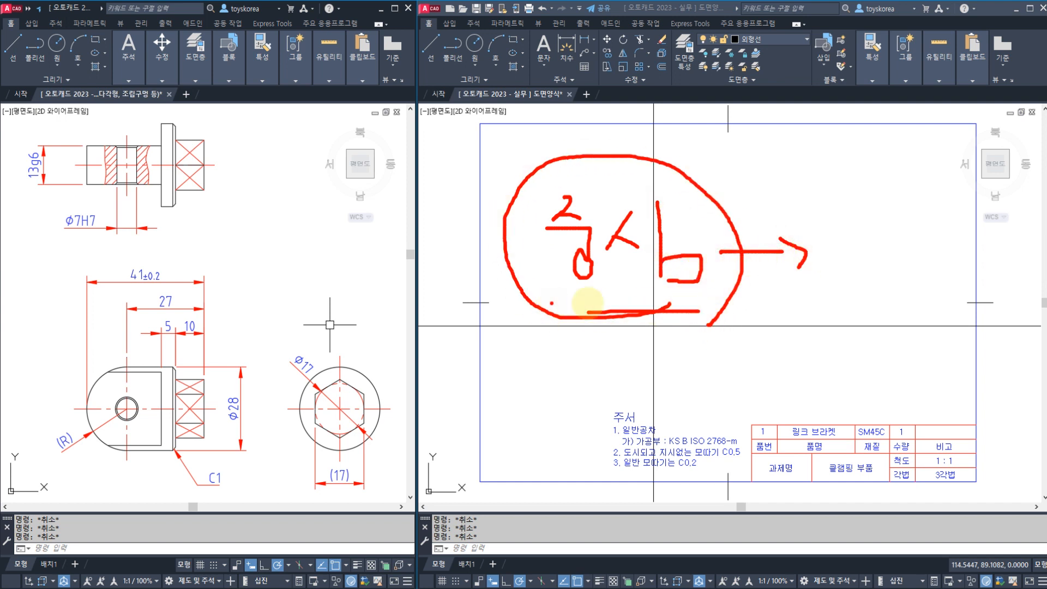
pyautogui.moveTo(551, 303); pyautogui.dragTo(688, 303)
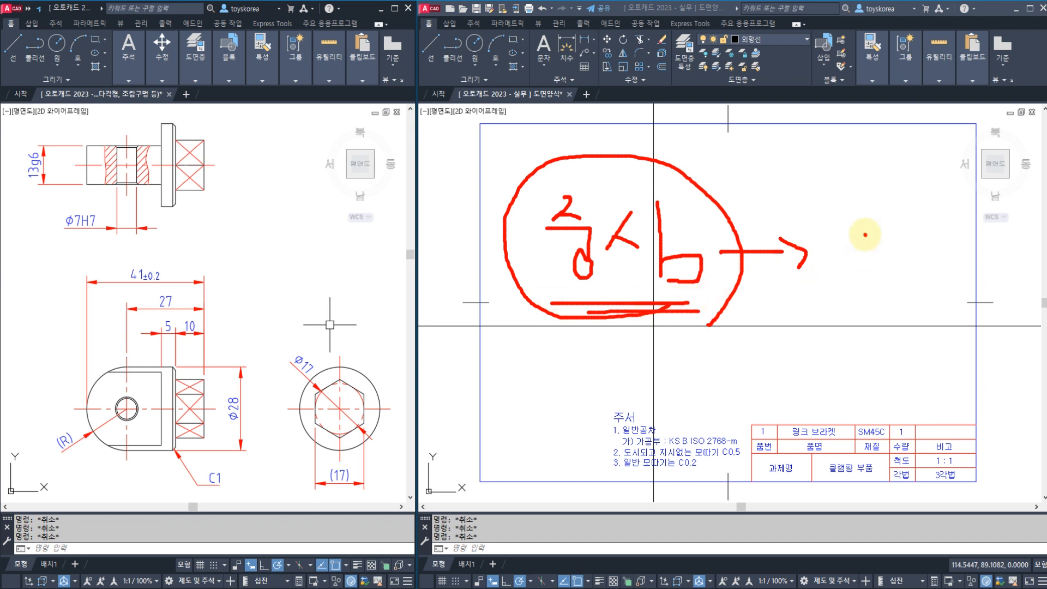
pyautogui.moveTo(865, 235)
pyautogui.mouseDown()
pyautogui.moveTo(865, 252)
pyautogui.moveTo(919, 283)
pyautogui.mouseUp()
pyautogui.moveTo(897, 282)
pyautogui.mouseDown()
pyautogui.moveTo(896, 317)
pyautogui.moveTo(952, 303)
pyautogui.mouseUp()
pyautogui.moveTo(943, 261); pyautogui.dragTo(946, 326)
pyautogui.moveTo(933, 321)
pyautogui.mouseDown()
pyautogui.moveTo(969, 351)
pyautogui.moveTo(818, 330)
pyautogui.moveTo(997, 366)
pyautogui.mouseUp()
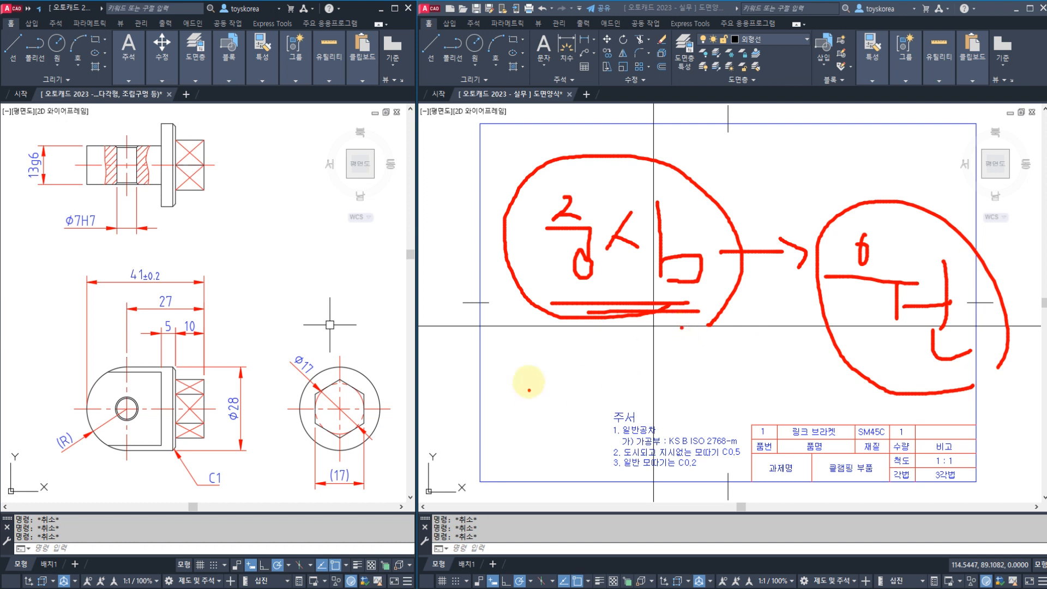
pyautogui.moveTo(530, 378); pyautogui.dragTo(522, 480)
pyautogui.moveTo(539, 419); pyautogui.dragTo(576, 413)
pyautogui.moveTo(562, 412)
pyautogui.mouseDown()
pyautogui.moveTo(719, 397)
pyautogui.moveTo(720, 468)
pyautogui.mouseUp()
pyautogui.moveTo(119, 425)
pyautogui.mouseDown()
pyautogui.moveTo(141, 403)
pyautogui.moveTo(188, 409)
pyautogui.mouseUp()
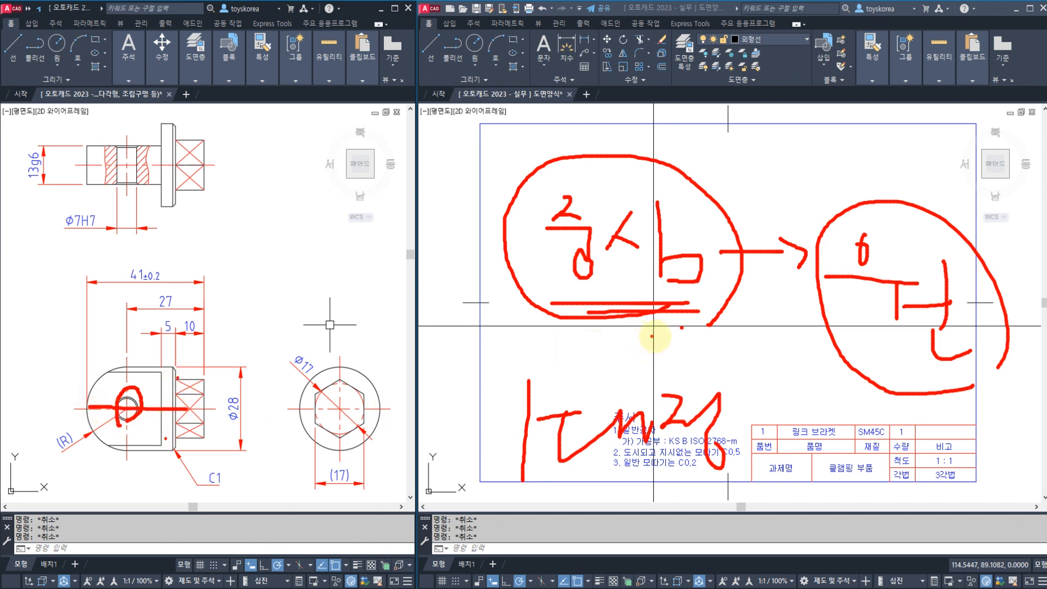
pyautogui.press('Escape')
pyautogui.moveTo(660, 319)
pyautogui.mouseDown()
pyautogui.moveTo(643, 327)
pyautogui.moveTo(652, 338)
pyautogui.mouseUp()
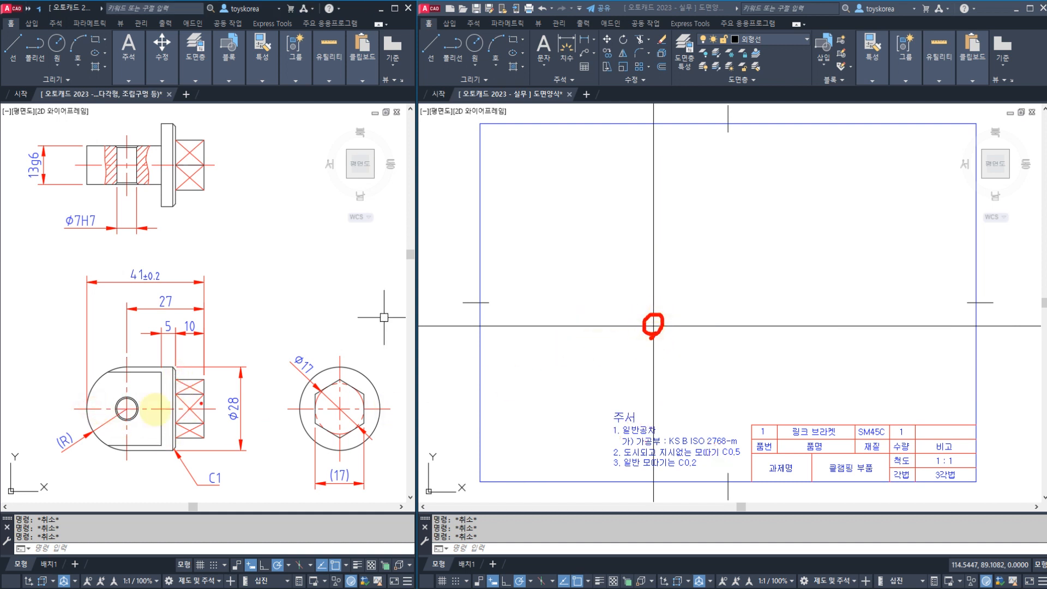
pyautogui.moveTo(129, 408); pyautogui.dragTo(126, 420)
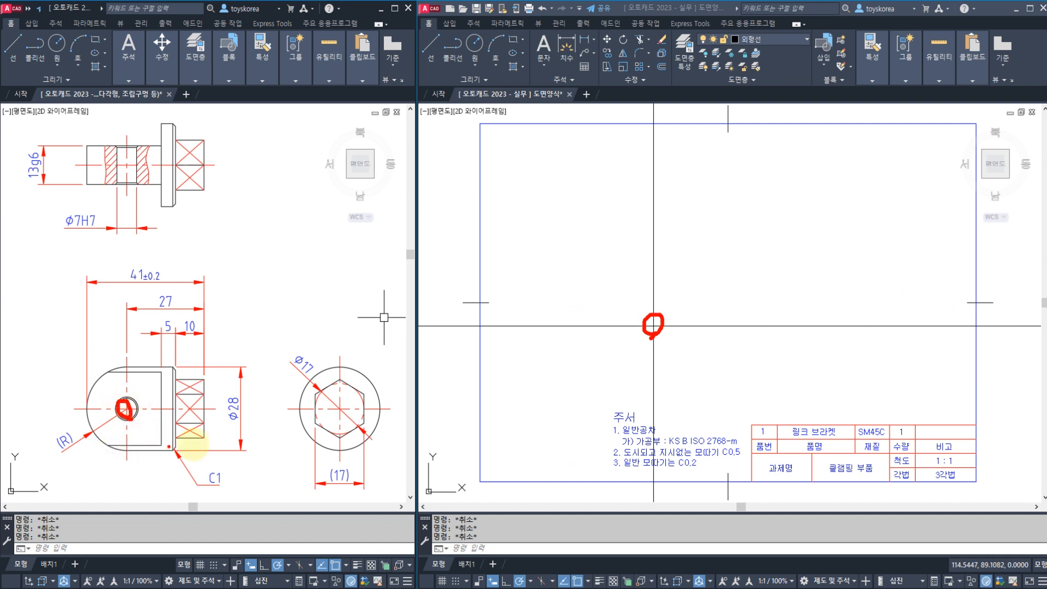
pyautogui.press('Escape')
pyautogui.click(598, 350)
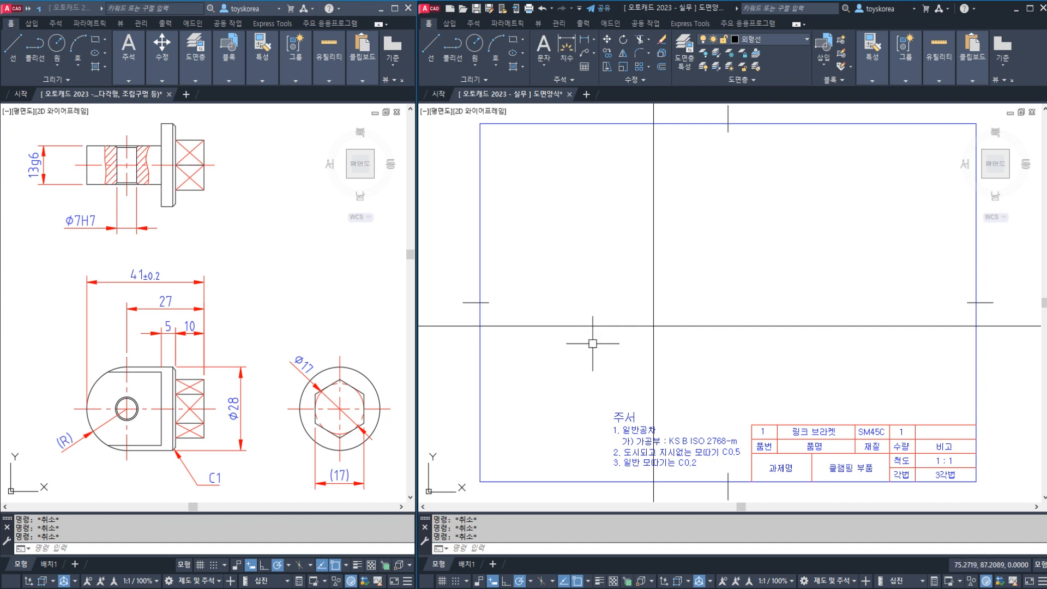
pyautogui.click(610, 347)
pyautogui.press('Escape')
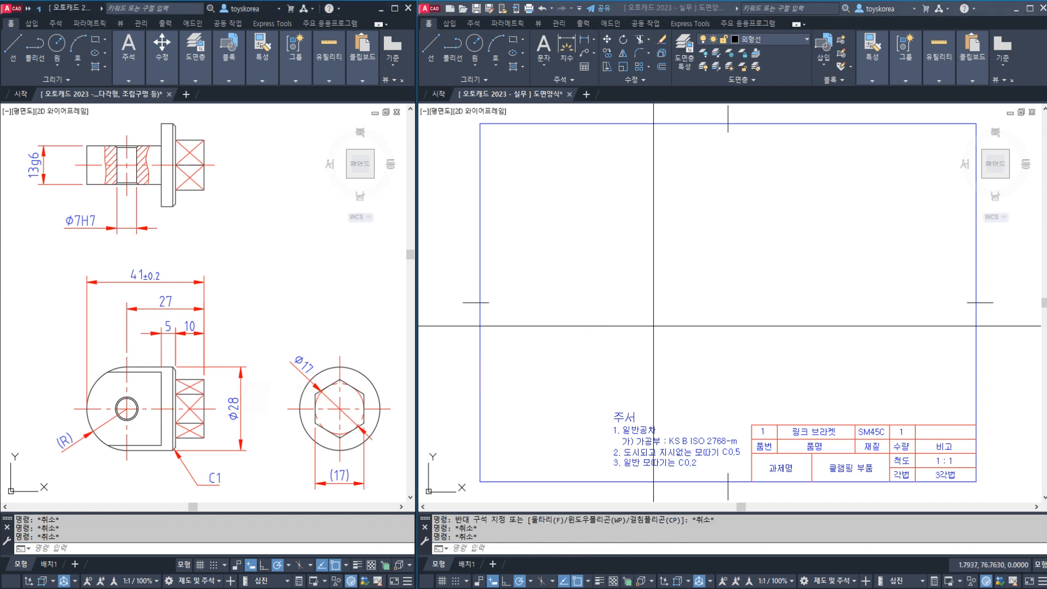
# Step: Examine the hole's two concentric circles in the reference front view and the matching chamfered hole edge in the sectioned plan view
pyautogui.scroll(4, 103, 406)
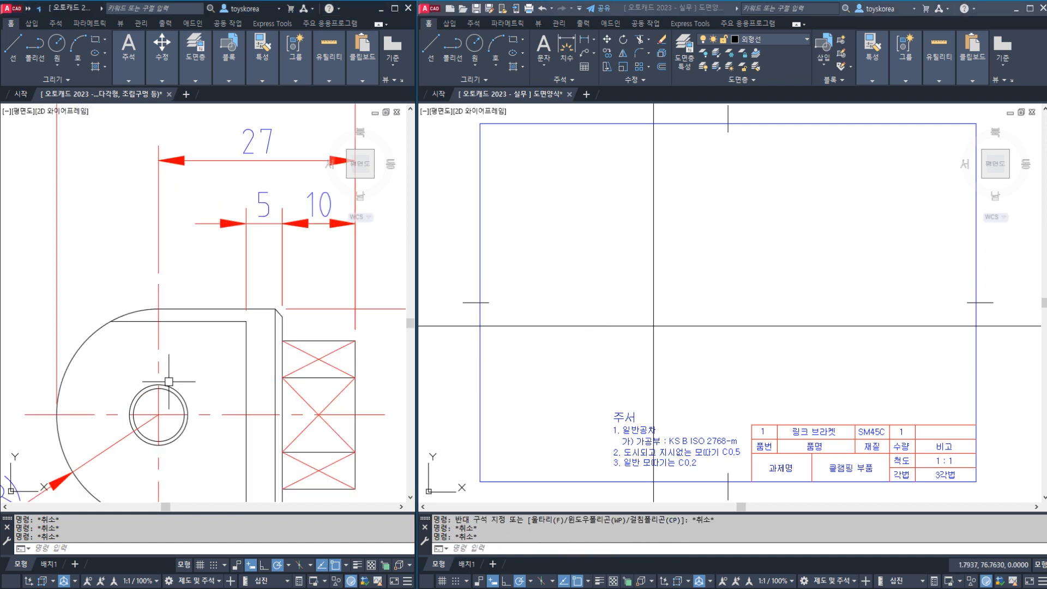
pyautogui.click(168, 383)
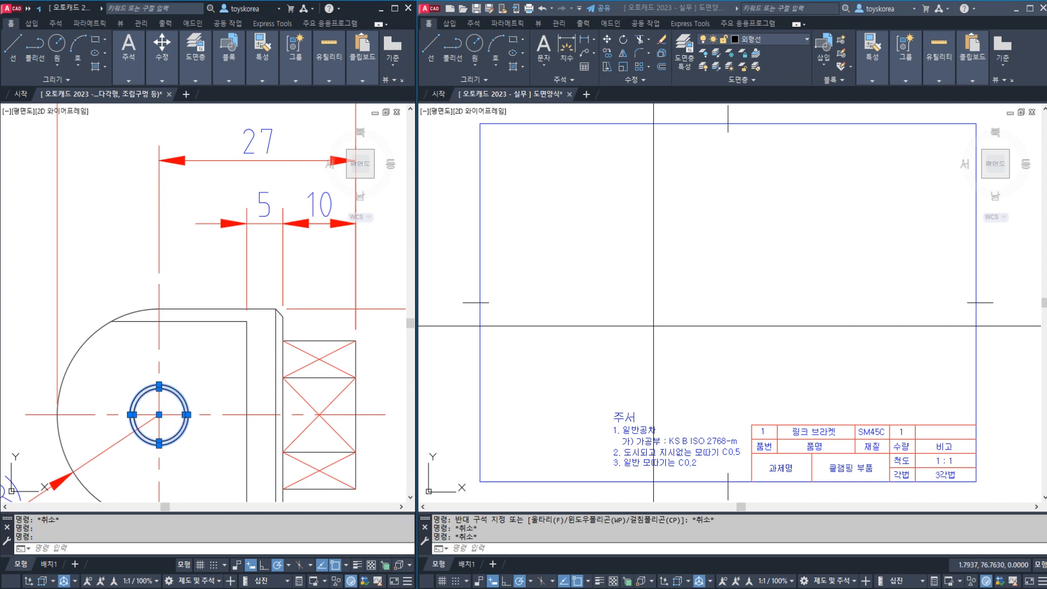
pyautogui.scroll(-3, 140, 232)
pyautogui.moveTo(140, 231); pyautogui.dragTo(165, 369, button='middle')
pyautogui.scroll(4, 185, 228)
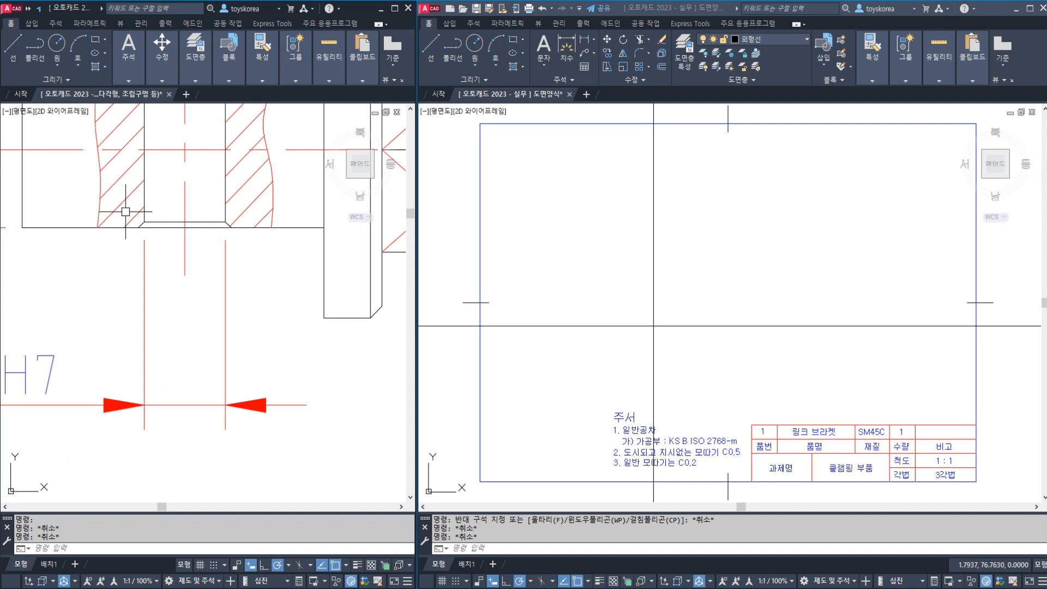
pyautogui.click(126, 211)
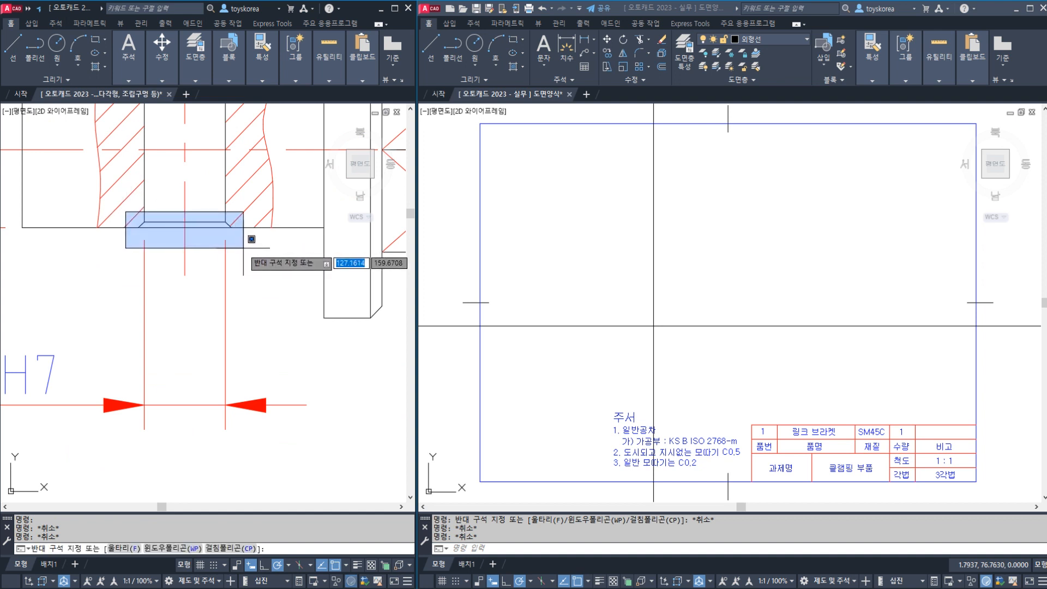
pyautogui.click(243, 248)
pyautogui.press('Escape')
# Step: Examine the Ø7H7 hole's wall lines and corner chamfers in the section, and return to the reference front view
pyautogui.scroll(4, 228, 226)
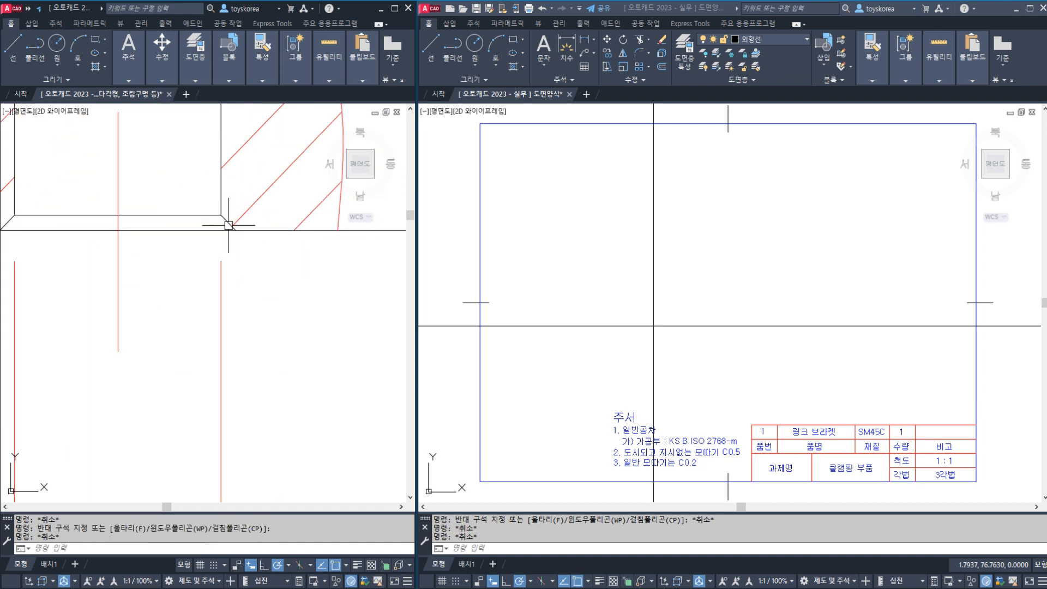
pyautogui.scroll(-4, 227, 226)
pyautogui.click(227, 220)
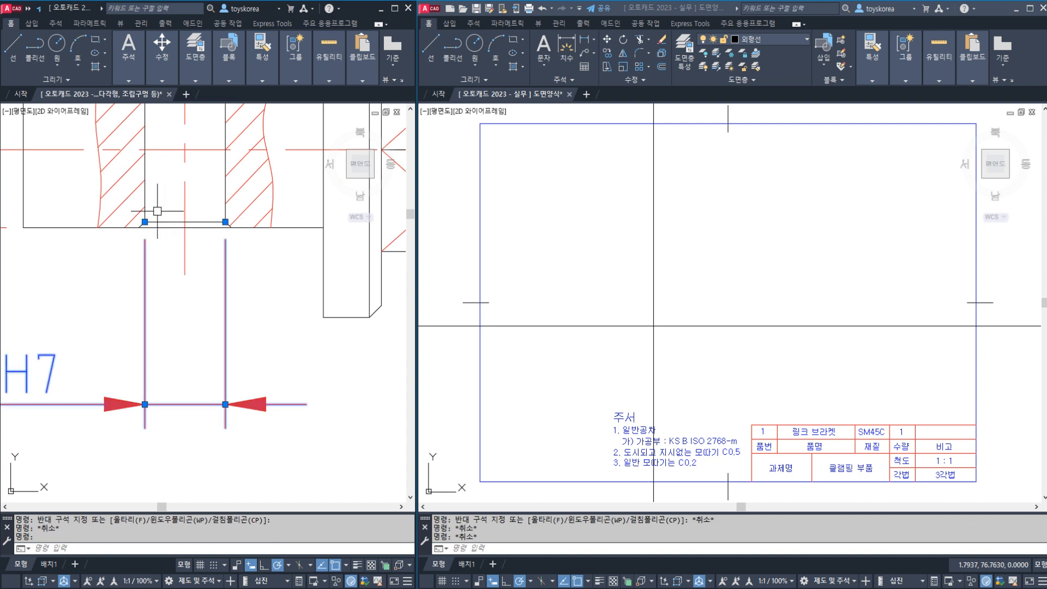
pyautogui.press('Escape')
pyautogui.click(144, 203)
pyautogui.click(225, 191)
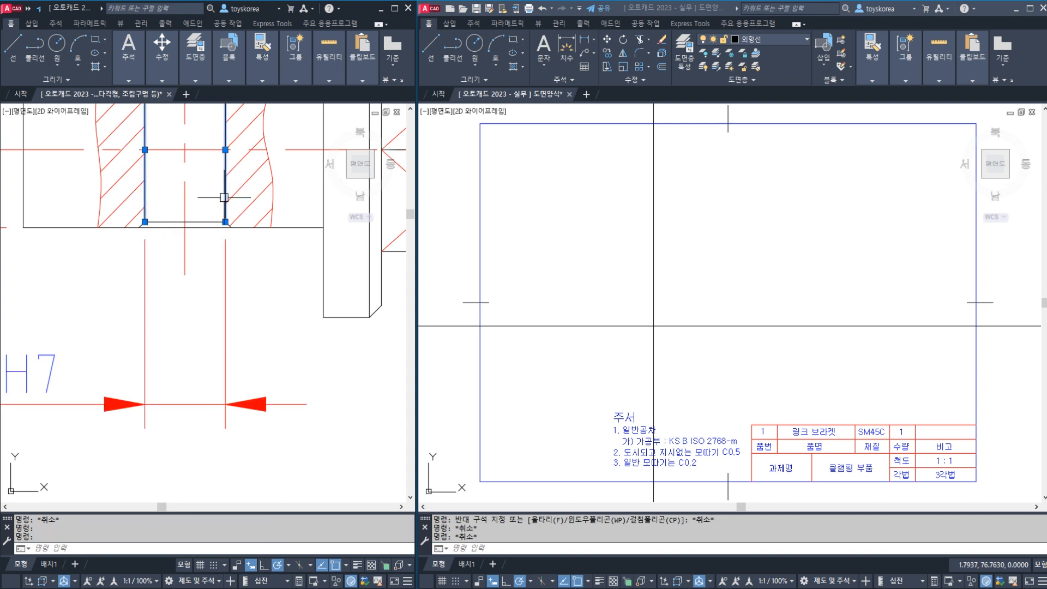
pyautogui.moveTo(203, 273); pyautogui.dragTo(276, 273, button='middle')
pyautogui.press('Escape')
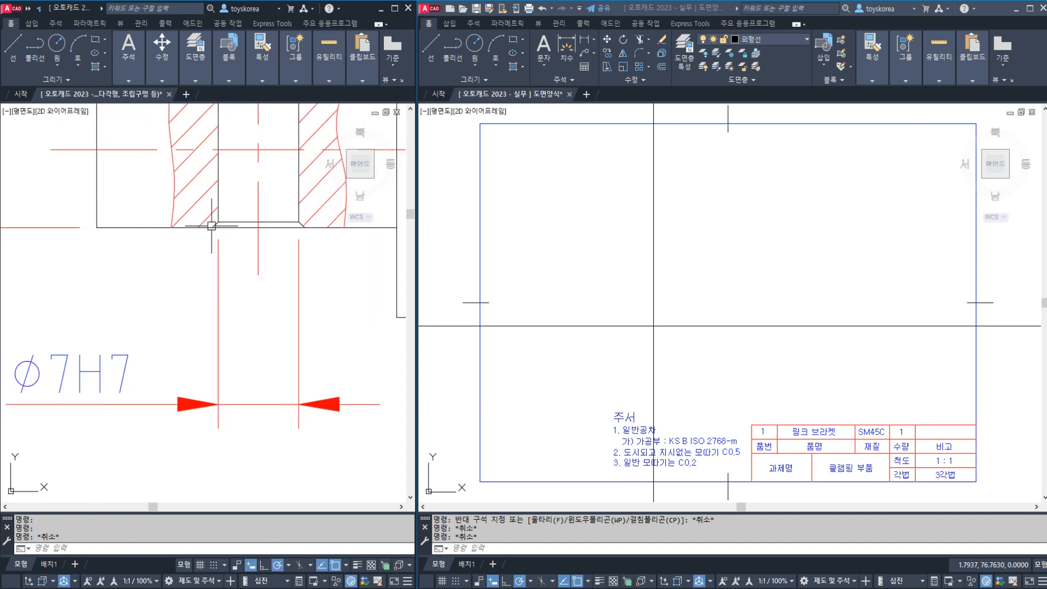
pyautogui.scroll(4, 292, 225)
pyautogui.click(300, 221)
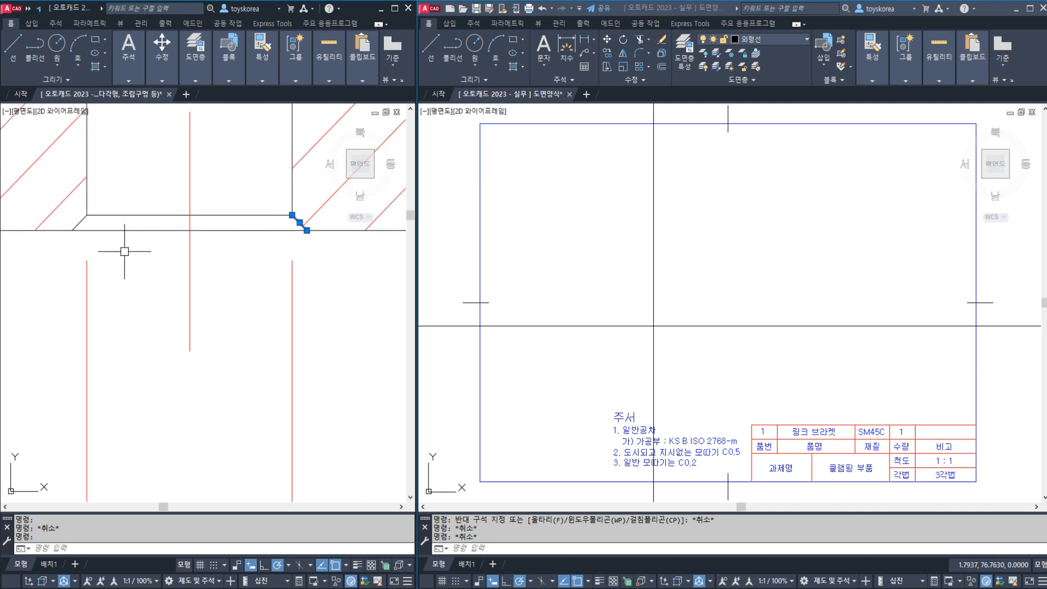
pyautogui.scroll(-6, 147, 285)
pyautogui.moveTo(170, 376); pyautogui.dragTo(206, 244, button='middle')
pyautogui.moveTo(197, 412)
pyautogui.mouseDown(button='middle')
pyautogui.moveTo(195, 250)
pyautogui.moveTo(222, 281)
pyautogui.mouseUp(button='middle')
pyautogui.scroll(-2, 213, 415)
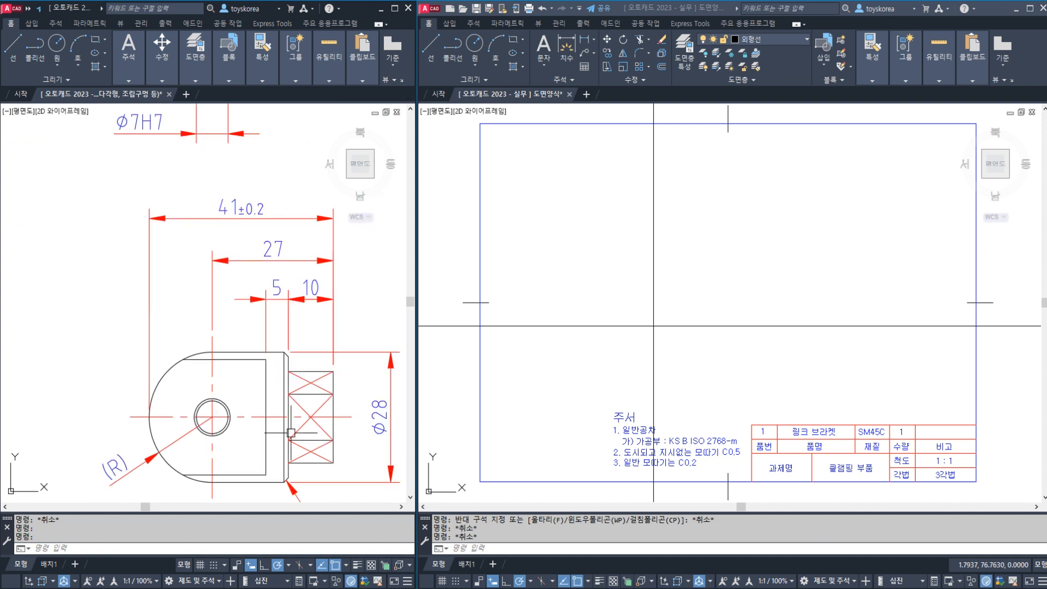
pyautogui.press('Escape')
# Step: Draw a 7 mm diameter circle centred on the crossing of the construction lines
pyautogui.moveTo(625, 334); pyautogui.dragTo(602, 336, button='middle')
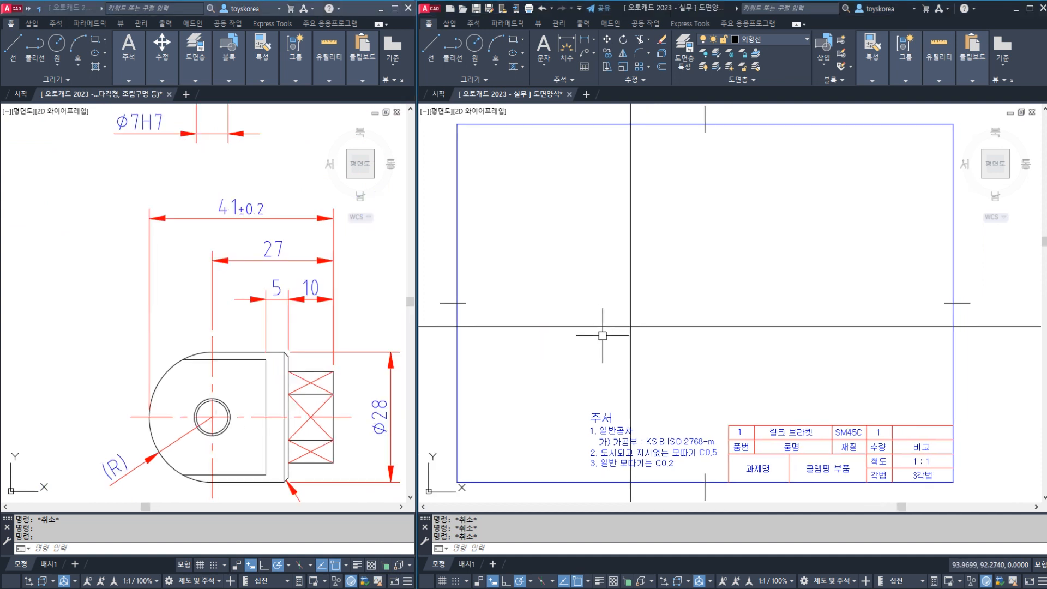
pyautogui.write('c')
pyautogui.press('Return')
pyautogui.click(630, 326)
pyautogui.write('d')
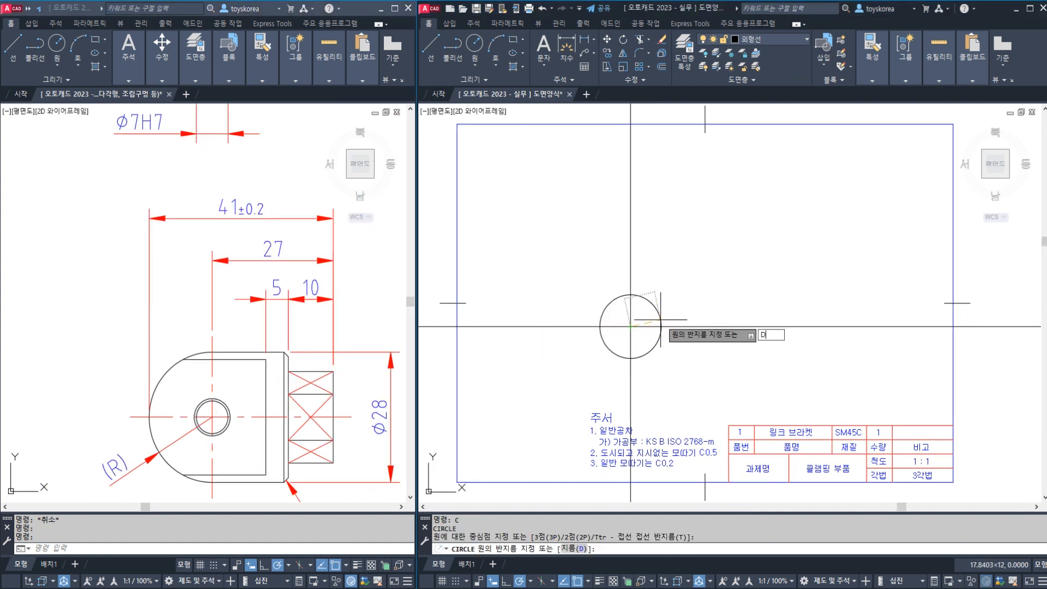
pyautogui.press('Return')
pyautogui.write('7')
pyautogui.press('Return')
# Step: Add a diameter dimension to the new hole circle as a size check, and erase the dimension
pyautogui.scroll(4, 622, 330)
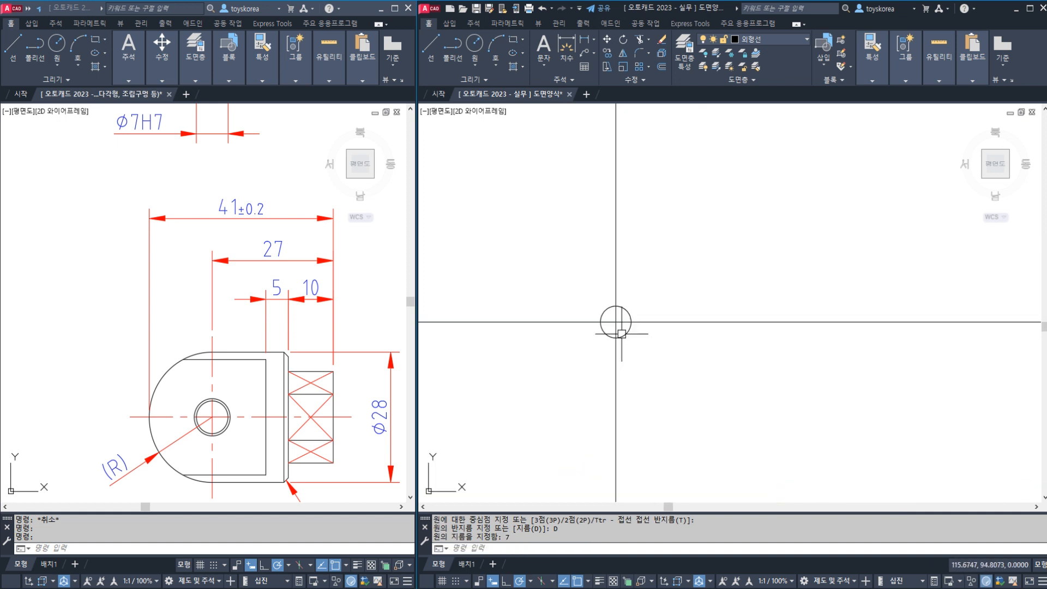
pyautogui.write('DDI')
pyautogui.press('Return')
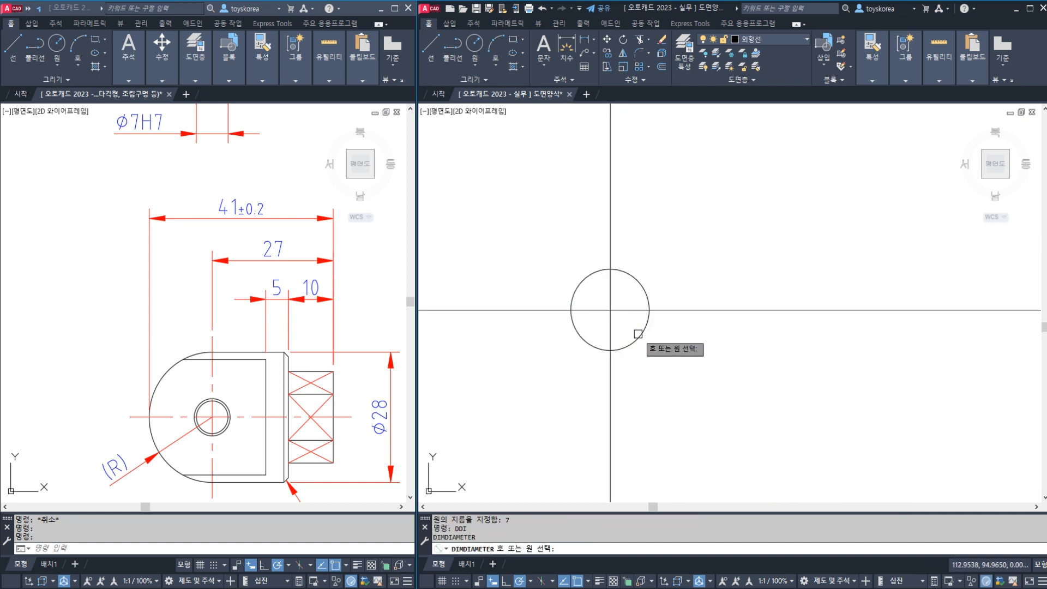
pyautogui.click(638, 333)
pyautogui.click(755, 384)
pyautogui.press('Escape')
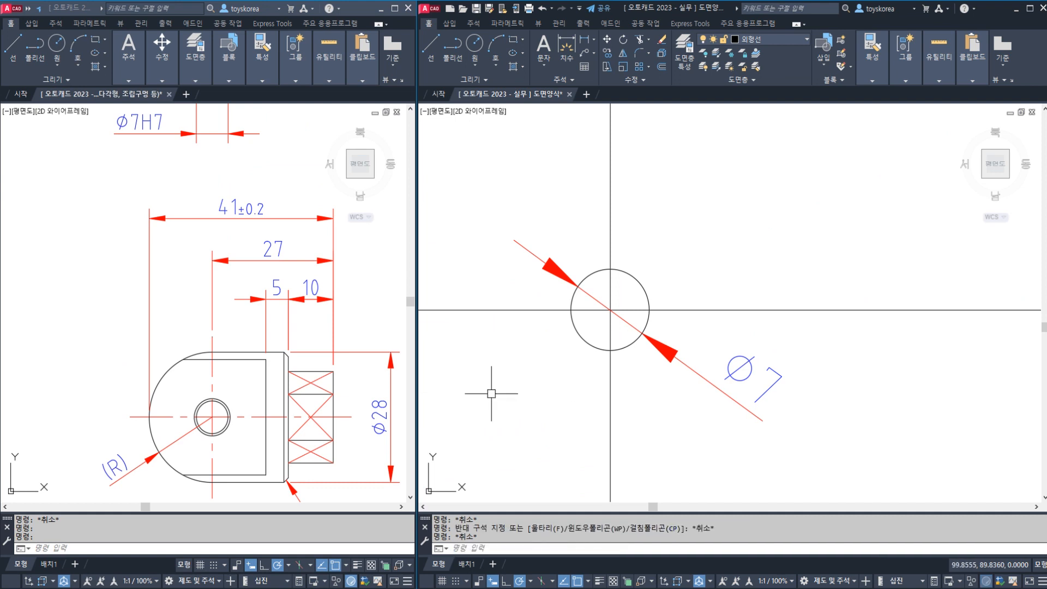
pyautogui.click(691, 376)
pyautogui.write('e')
pyautogui.press('Return')
# Step: Offset the 7 mm hole circle outward by 0.5 mm to form the hole's chamfer edge
pyautogui.moveTo(618, 312); pyautogui.dragTo(617, 333, button='middle')
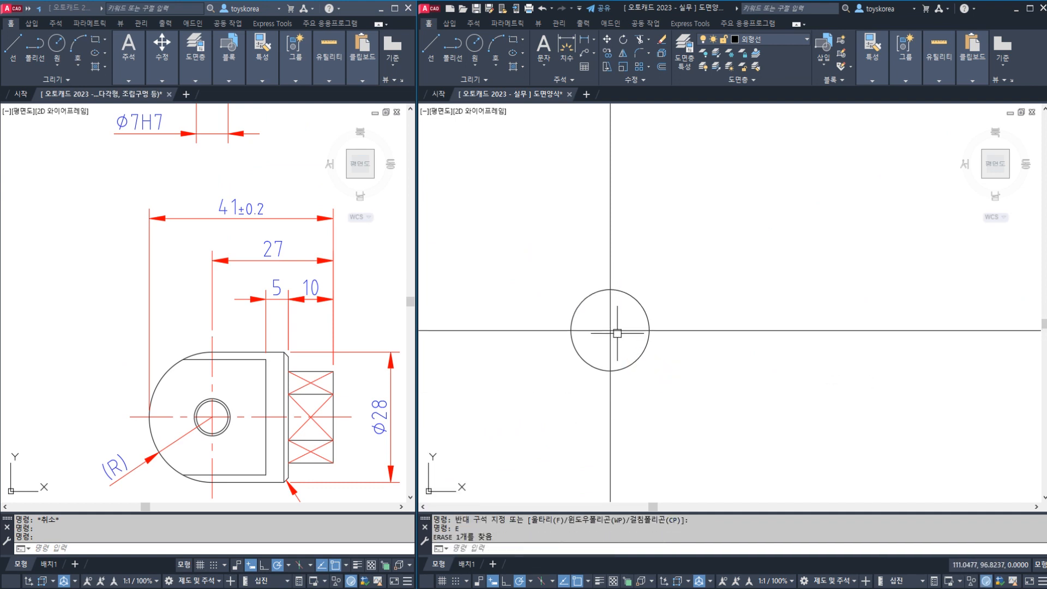
pyautogui.write('o')
pyautogui.press('Return')
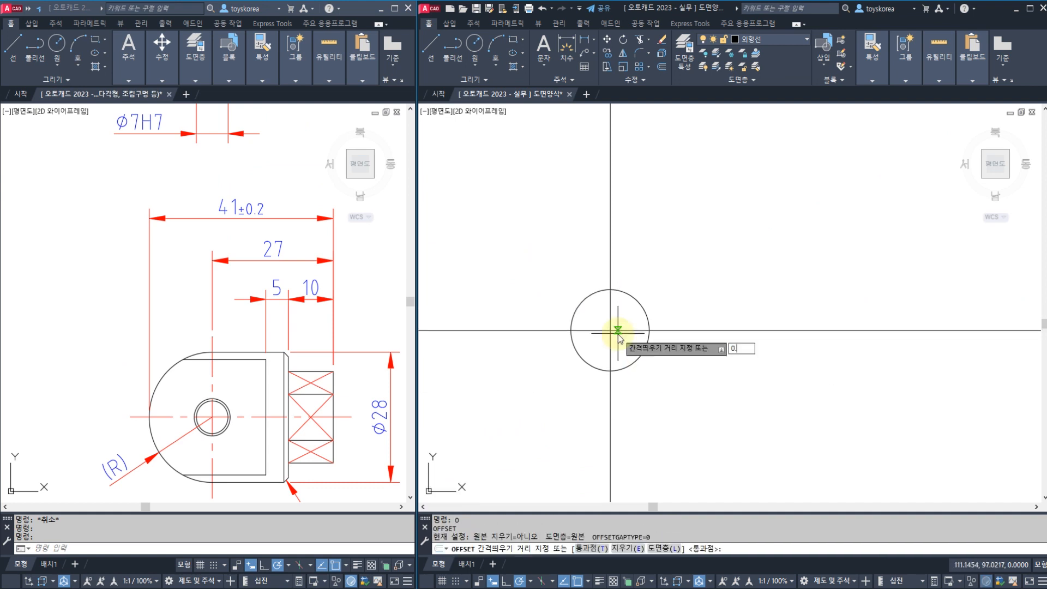
pyautogui.press('Return')
pyautogui.click(635, 300)
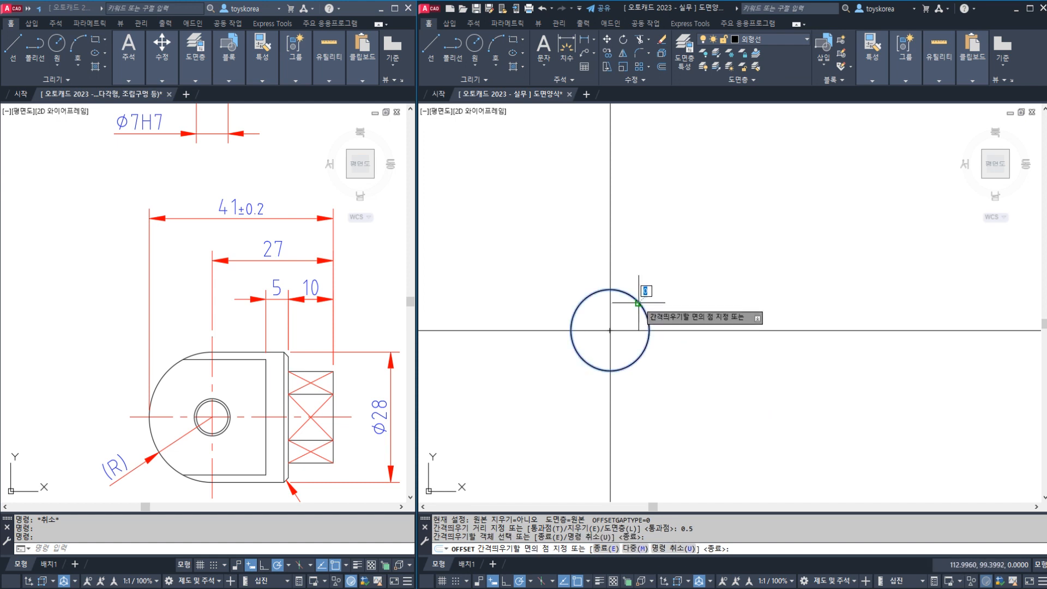
pyautogui.click(655, 293)
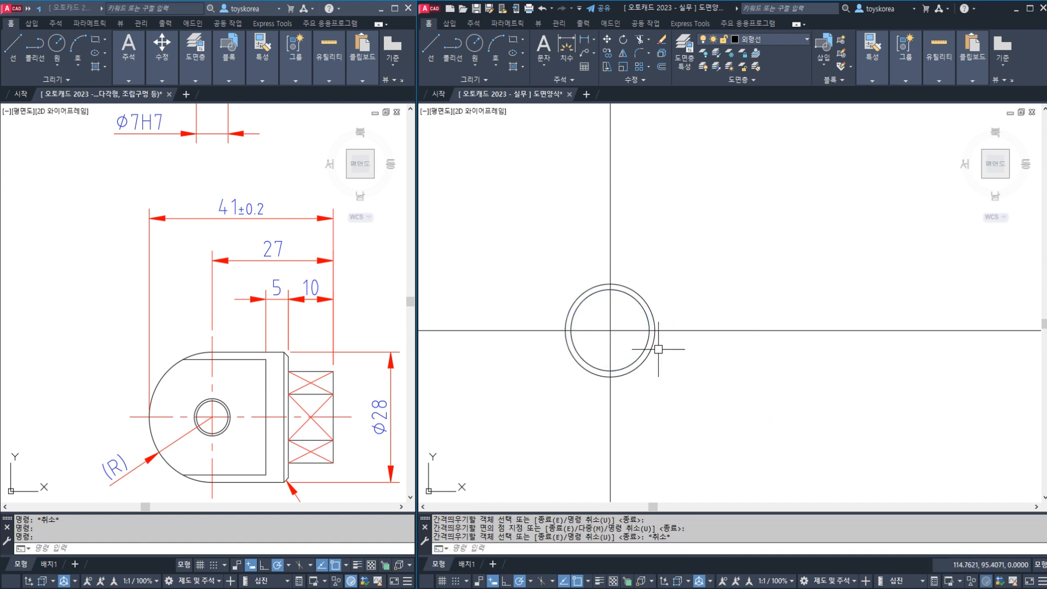
pyautogui.press('Escape')
pyautogui.click(650, 311)
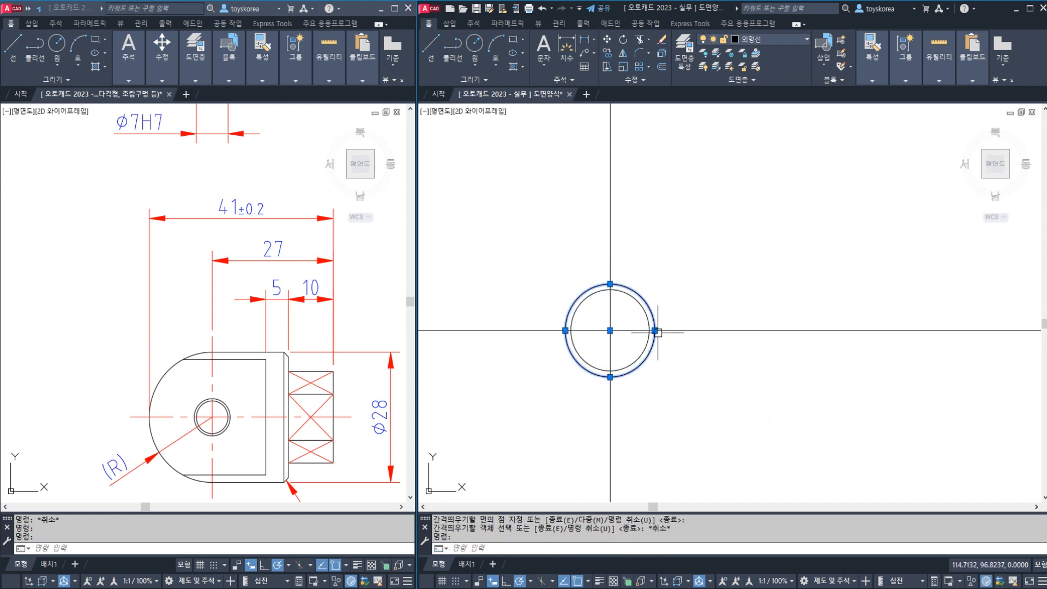
pyautogui.press('Escape')
pyautogui.press('Escape')
pyautogui.scroll(-2, 649, 332)
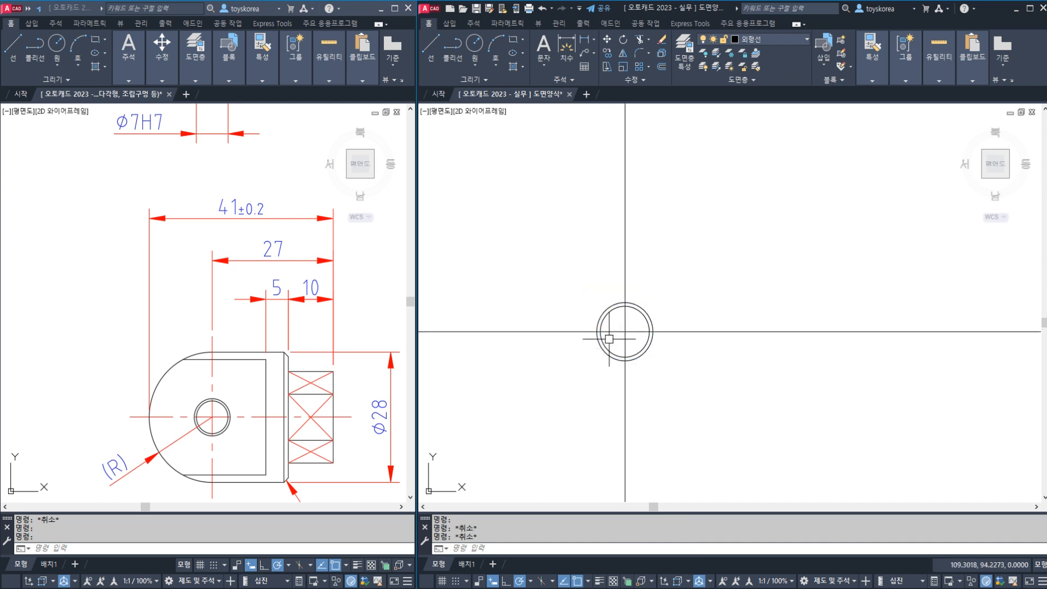
# Step: Work out the radius of the rounded end's arc in the reference front view from the Ø28 dimension
pyautogui.click(243, 457)
pyautogui.press('Escape')
pyautogui.moveTo(243, 457); pyautogui.dragTo(202, 428, button='middle')
pyautogui.click(533, 400)
pyautogui.press('Escape')
pyautogui.click(46, 399)
pyautogui.press('Escape')
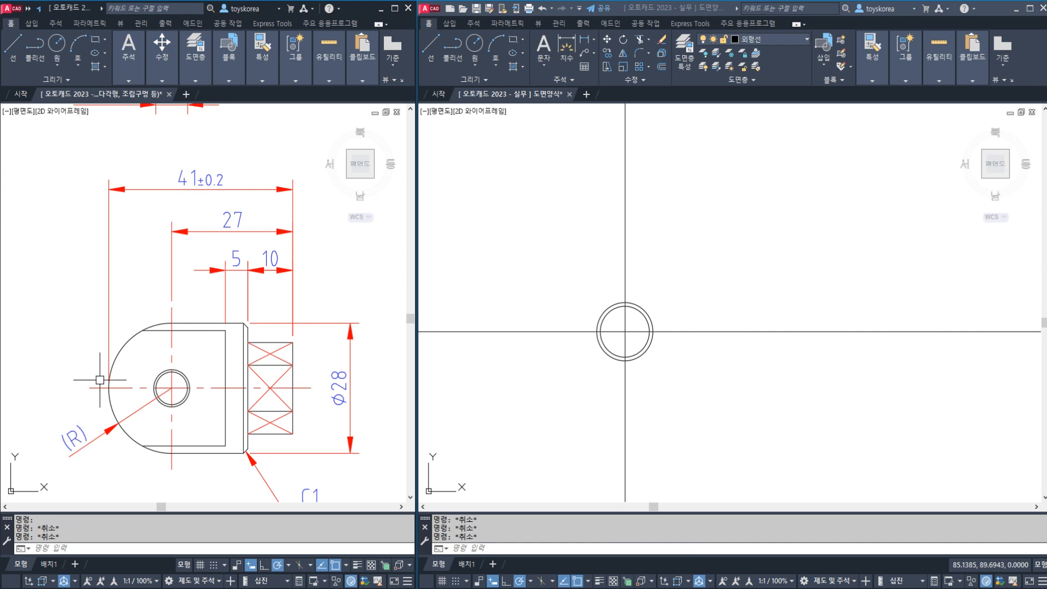
pyautogui.click(126, 343)
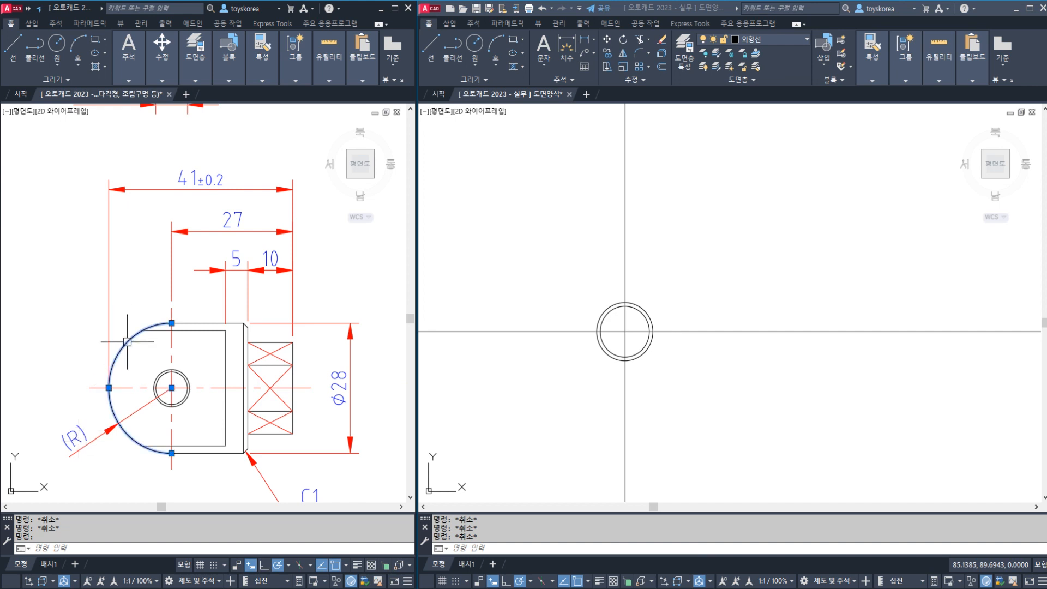
pyautogui.moveTo(373, 355)
pyautogui.mouseDown()
pyautogui.moveTo(354, 360)
pyautogui.moveTo(364, 420)
pyautogui.mouseUp()
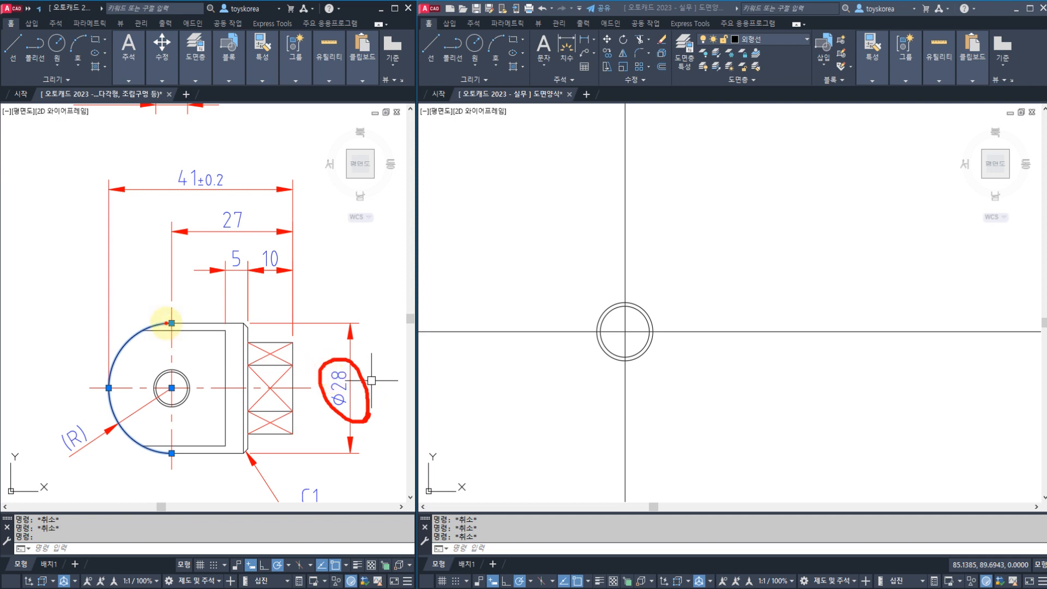
pyautogui.moveTo(171, 326); pyautogui.dragTo(170, 323)
pyautogui.click(170, 440)
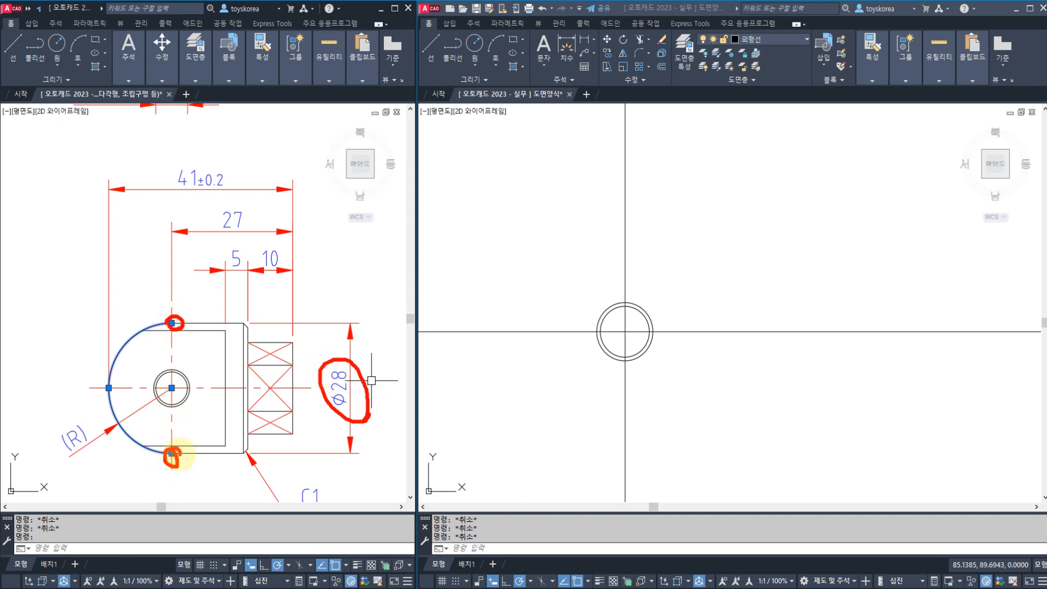
pyautogui.moveTo(146, 452)
pyautogui.mouseDown()
pyautogui.moveTo(80, 489)
pyautogui.moveTo(102, 490)
pyautogui.mouseUp()
pyautogui.moveTo(106, 466)
pyautogui.mouseDown()
pyautogui.moveTo(110, 487)
pyautogui.moveTo(147, 481)
pyautogui.mouseUp()
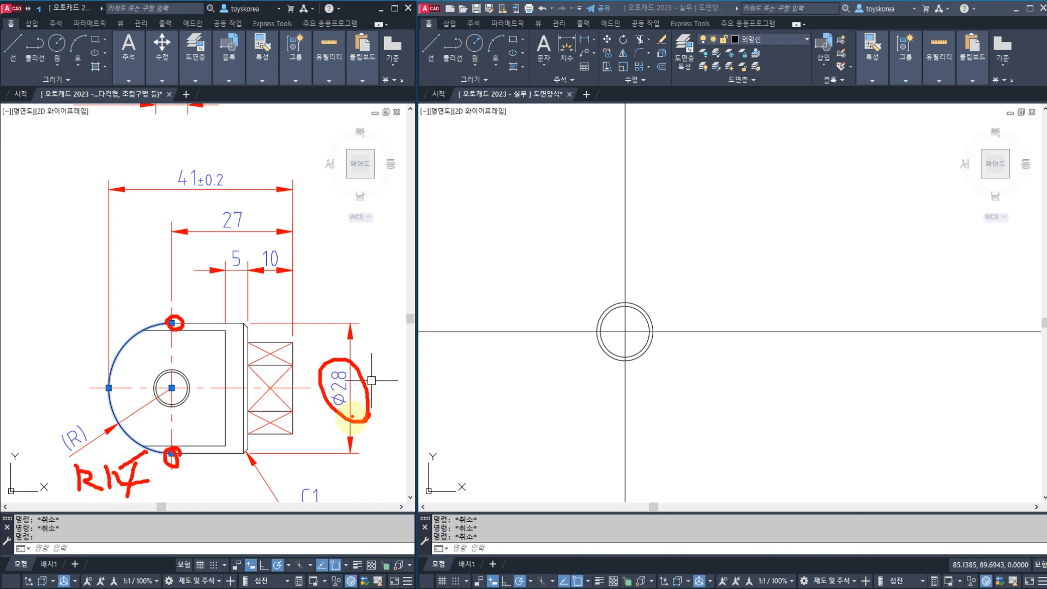
pyautogui.moveTo(352, 416); pyautogui.dragTo(344, 357)
pyautogui.press('Escape')
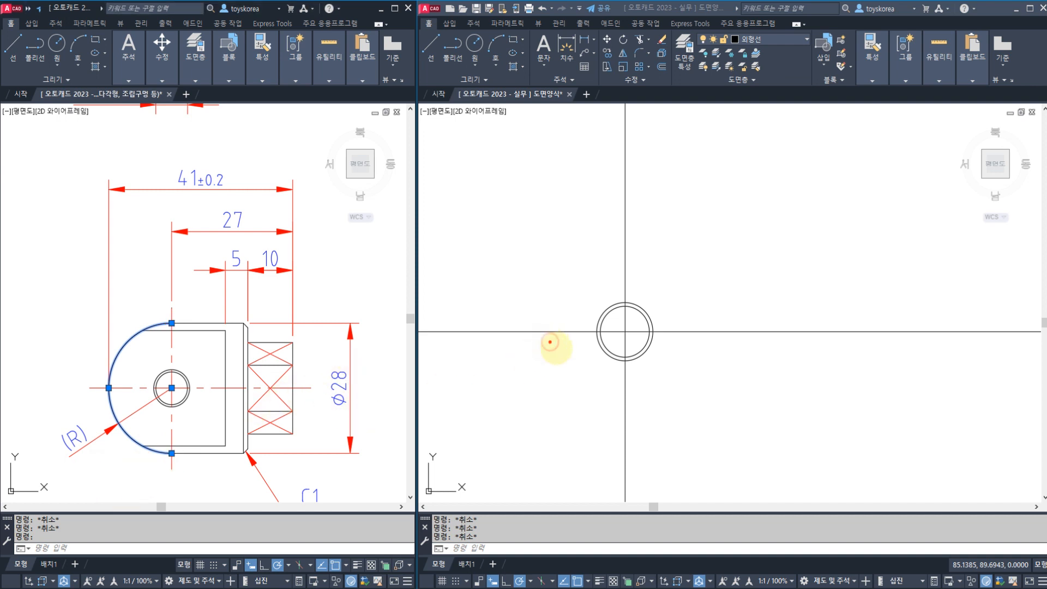
pyautogui.press('Escape')
pyautogui.press('Escape')
# Step: Draw a 28 mm diameter circle centred on the hole at the crossing of the construction lines
pyautogui.click(591, 378)
pyautogui.write('c')
pyautogui.press('Return')
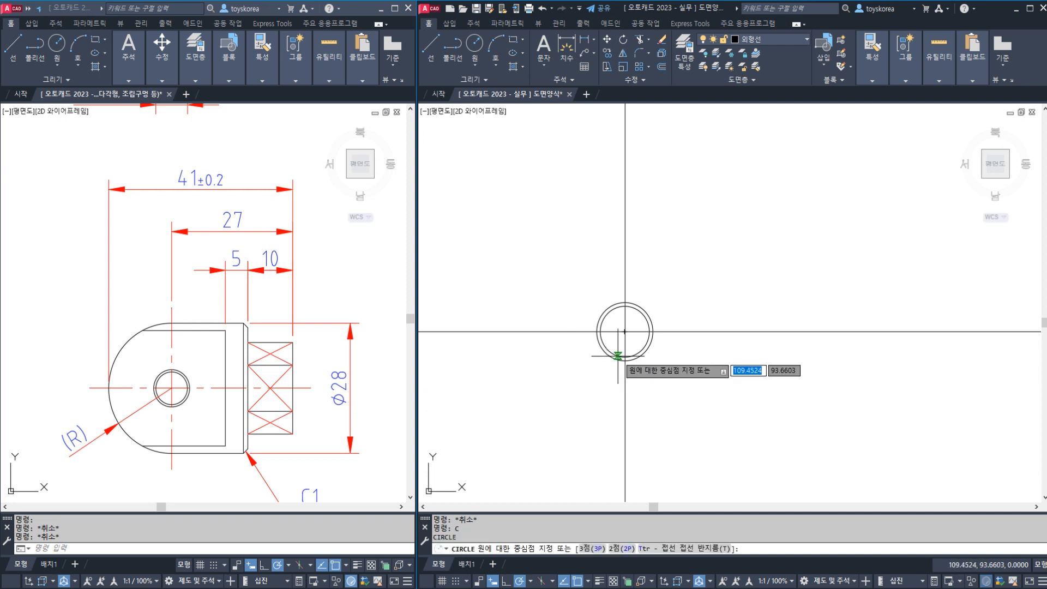
pyautogui.click(625, 331)
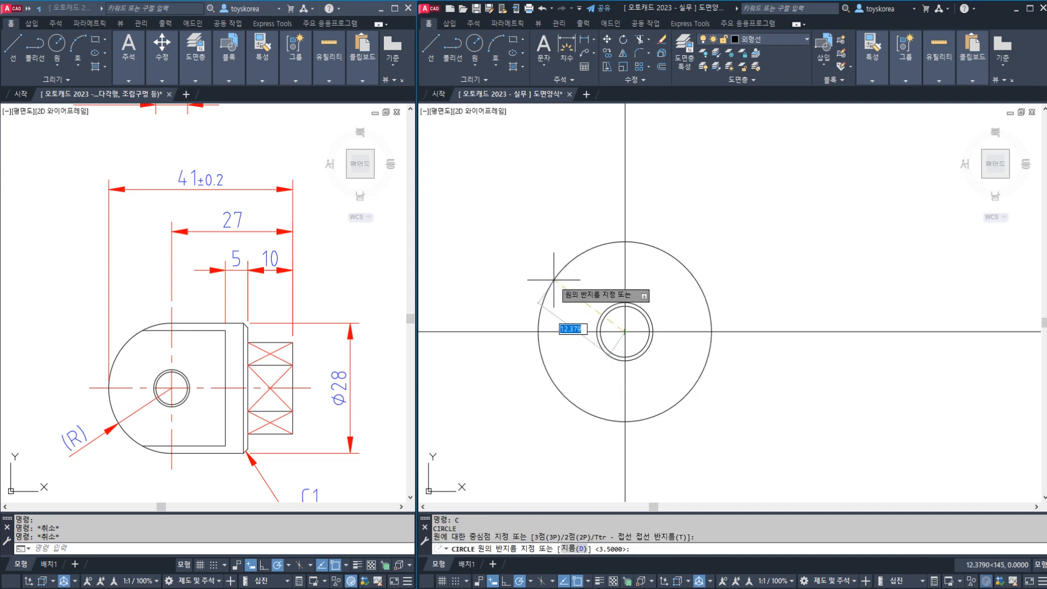
pyautogui.write('d')
pyautogui.press('Return')
pyautogui.write('28')
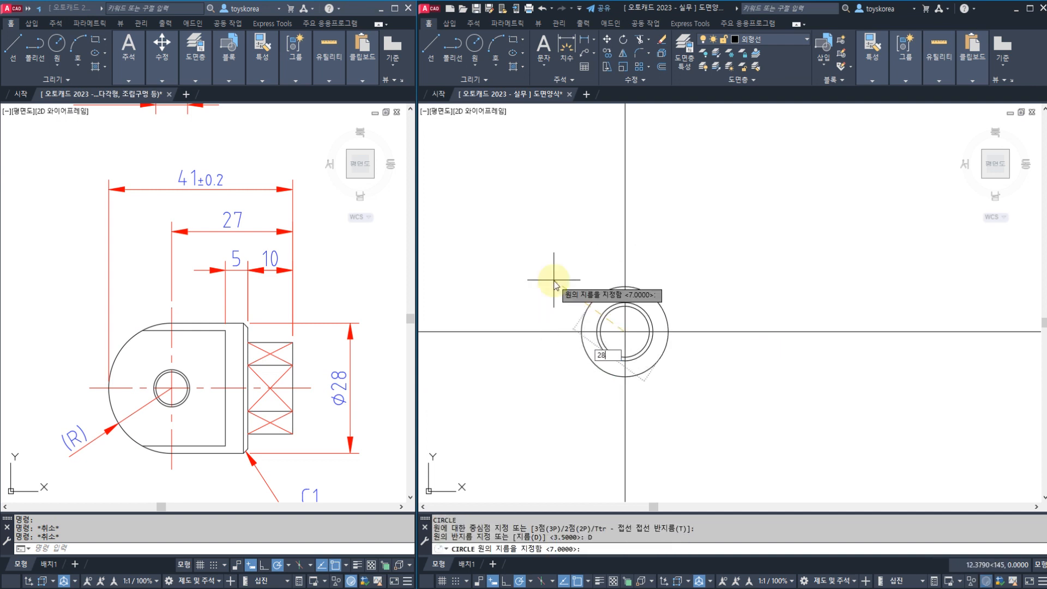
pyautogui.press('Return')
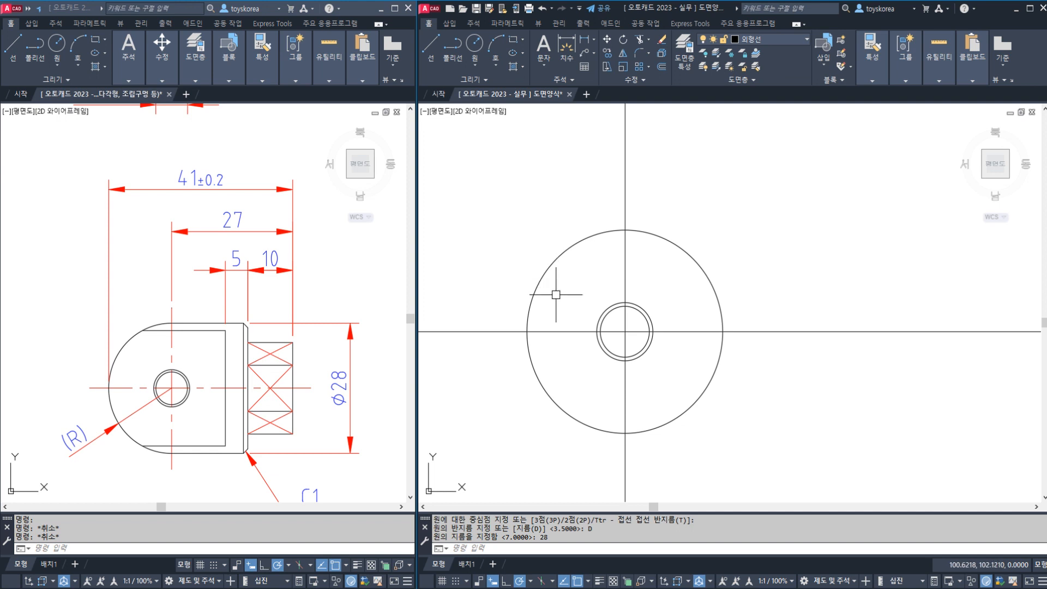
pyautogui.scroll(-2, 556, 295)
pyautogui.press('Escape')
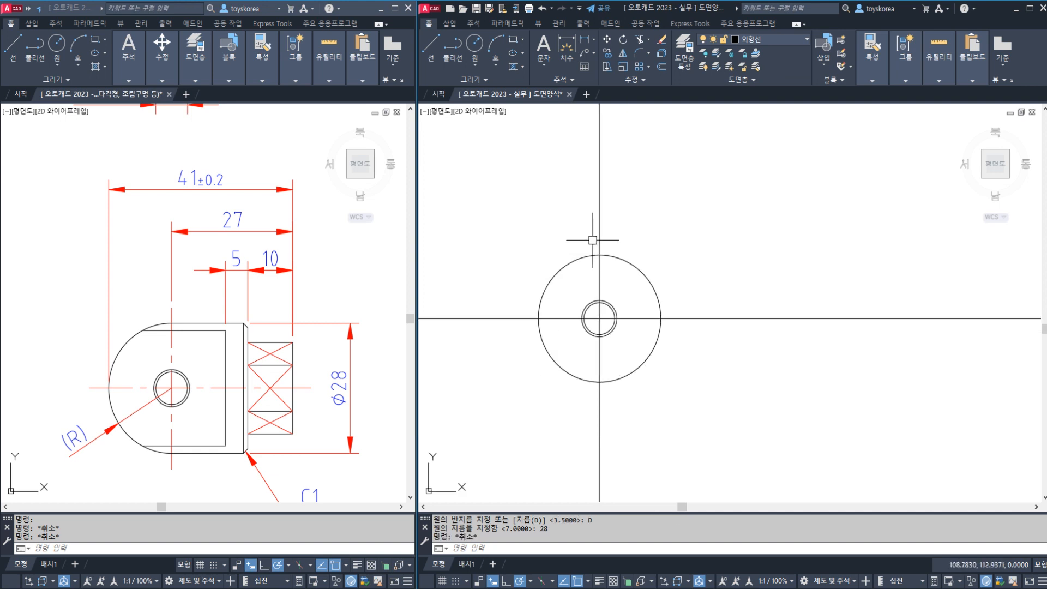
# Step: Offset the vertical construction line through the hole centre 27 mm to the right for the part's end face
pyautogui.click(599, 228)
pyautogui.click(172, 315)
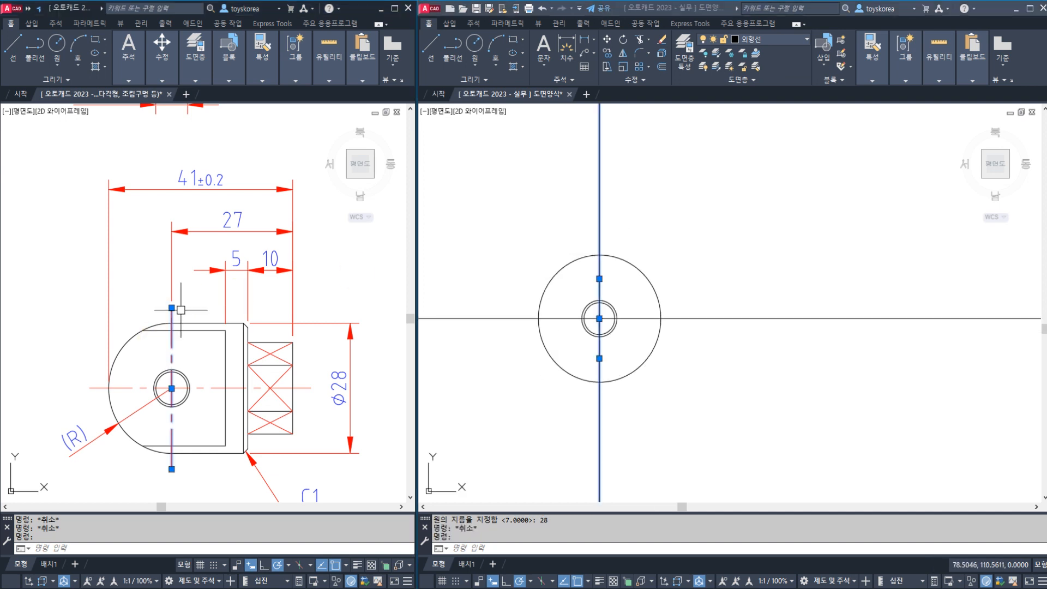
pyautogui.click(293, 351)
pyautogui.click(561, 317)
pyautogui.press('Escape')
pyautogui.press('Escape')
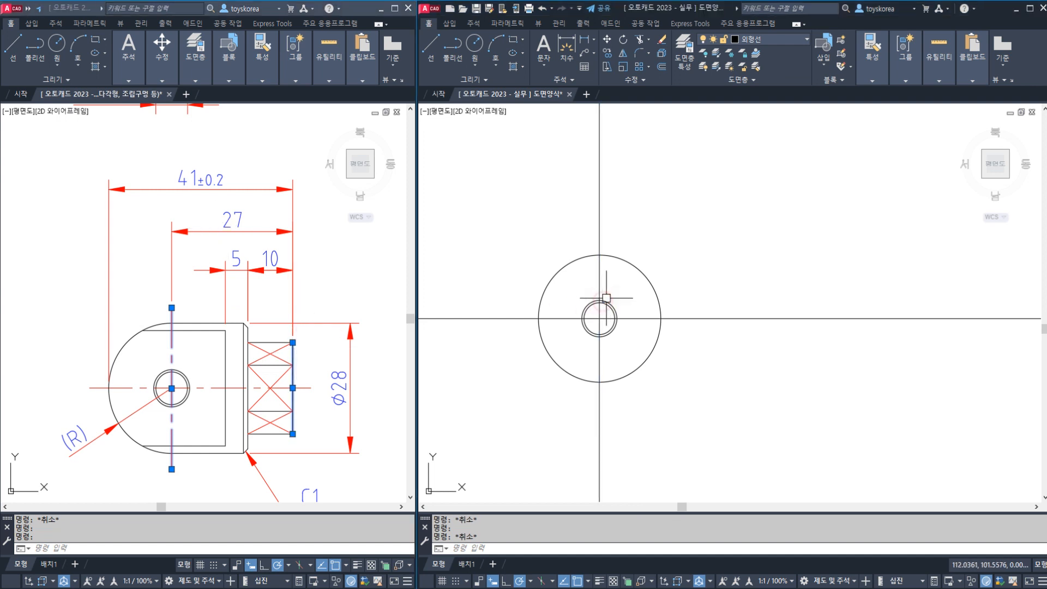
pyautogui.moveTo(606, 297); pyautogui.dragTo(578, 305, button='middle')
pyautogui.write('o')
pyautogui.press('Return')
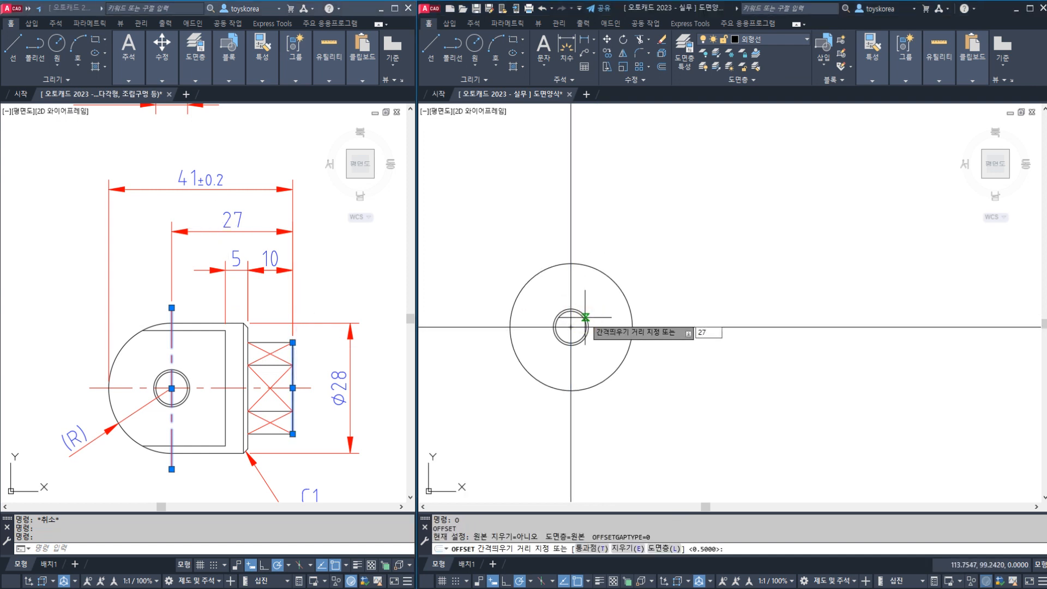
pyautogui.press('Return')
pyautogui.click(571, 297)
pyautogui.click(637, 282)
pyautogui.press('Escape')
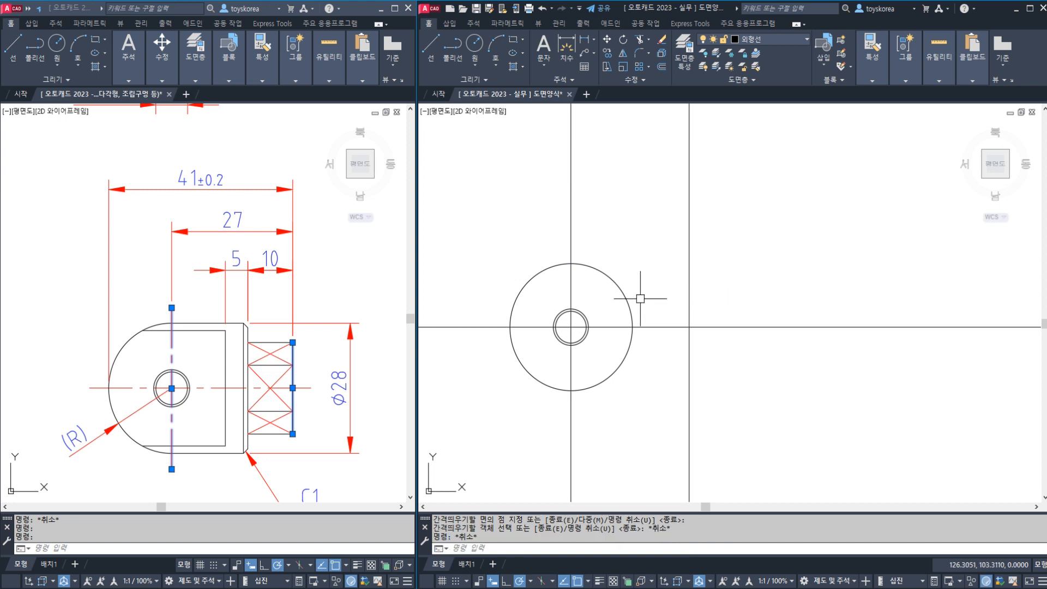
# Step: Add a linear dimension from the large circle's left quadrant to the end-face line as a length check, and erase the dimension
pyautogui.scroll(-2, 640, 298)
pyautogui.write('DLI')
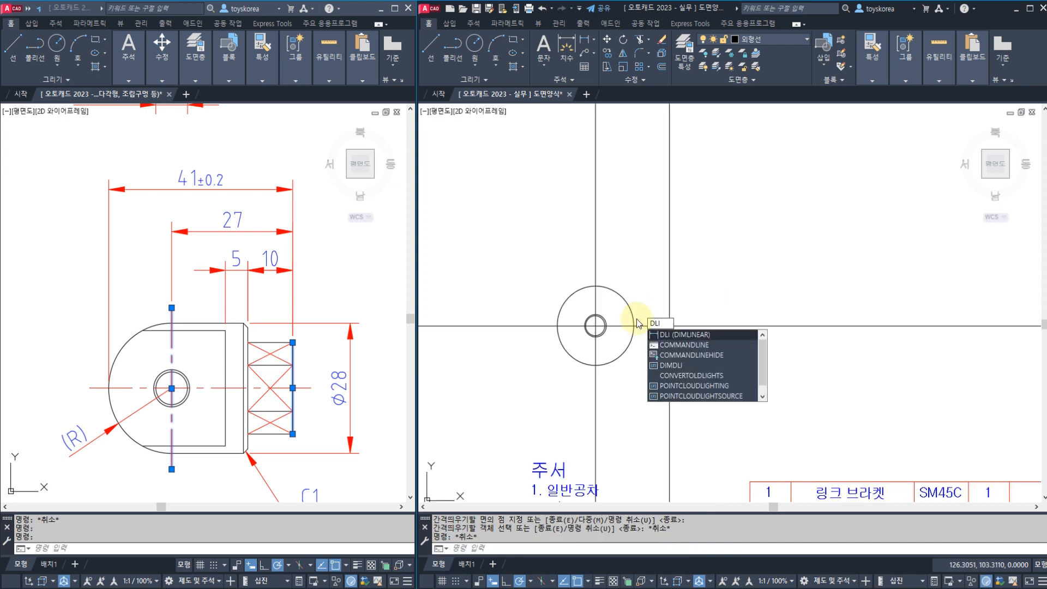
pyautogui.press('Return')
pyautogui.click(557, 325)
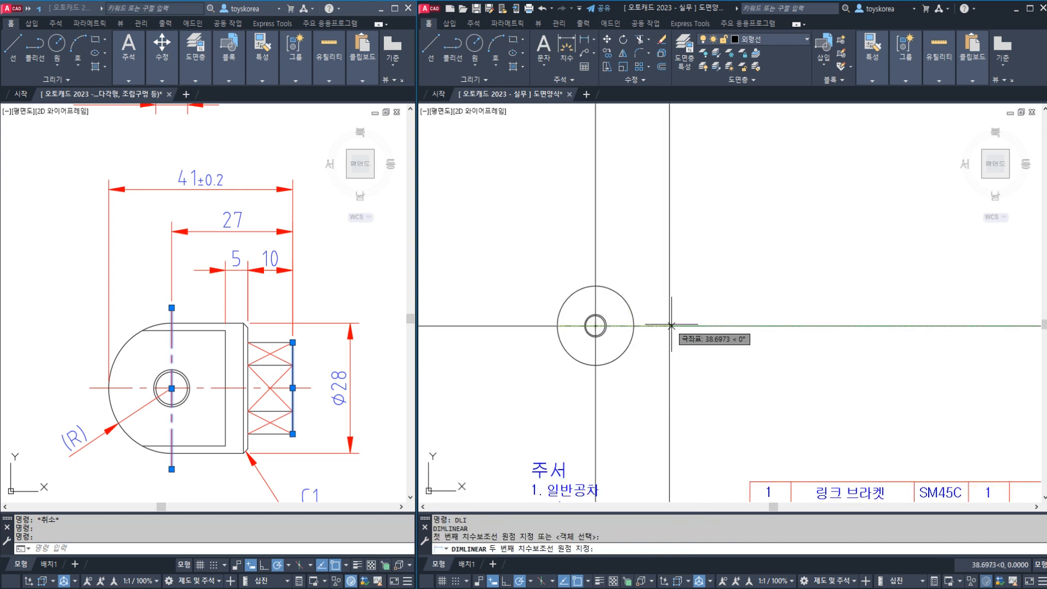
pyautogui.click(669, 326)
pyautogui.click(598, 231)
pyautogui.press('Escape')
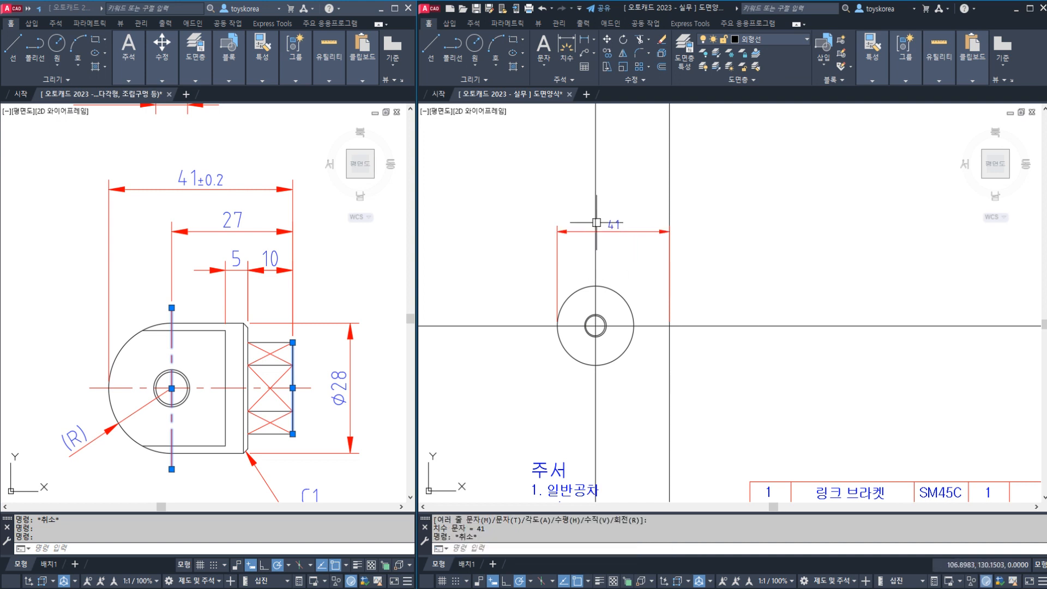
pyautogui.click(629, 216)
pyautogui.click(605, 238)
pyautogui.write('e')
pyautogui.press('Return')
pyautogui.scroll(1, 602, 312)
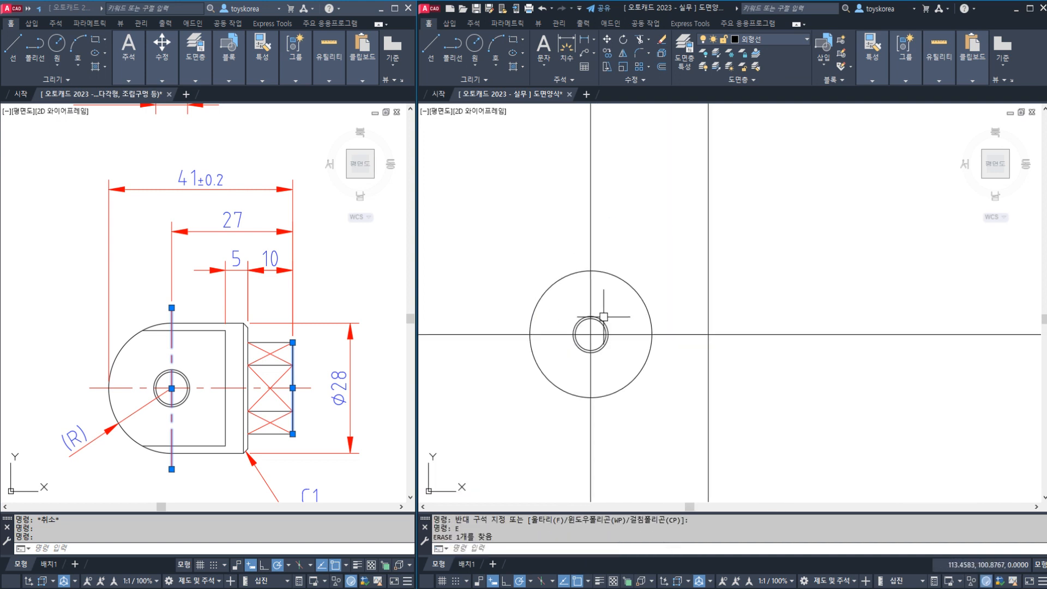
# Step: Draw horizontal lines from the large circle's top and bottom quadrants to the end-face line
pyautogui.click(591, 331)
pyautogui.press('Escape')
pyautogui.press('Escape')
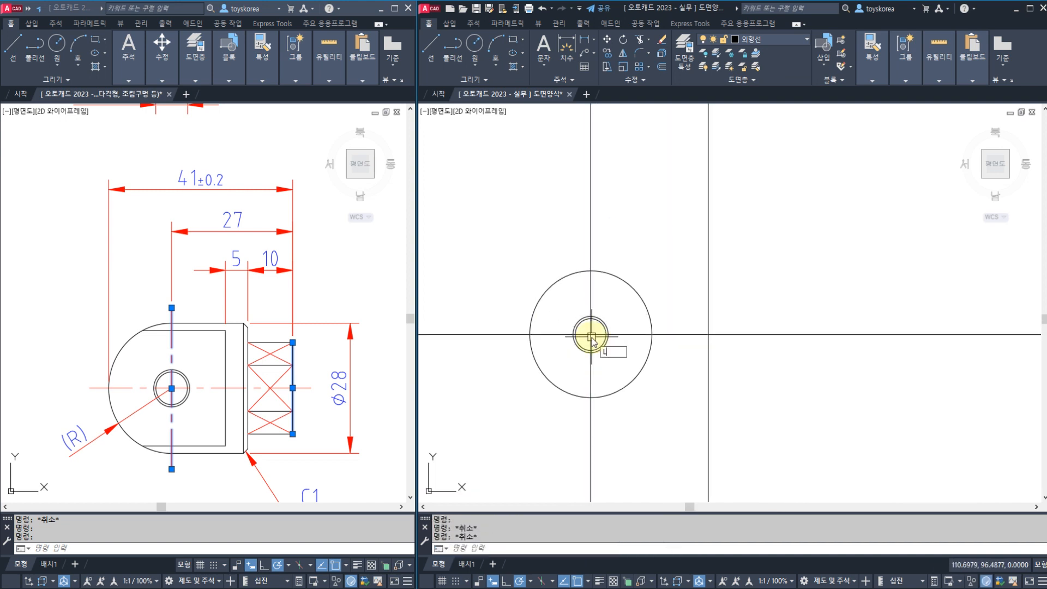
pyautogui.write('l')
pyautogui.press('Return')
pyautogui.click(590, 271)
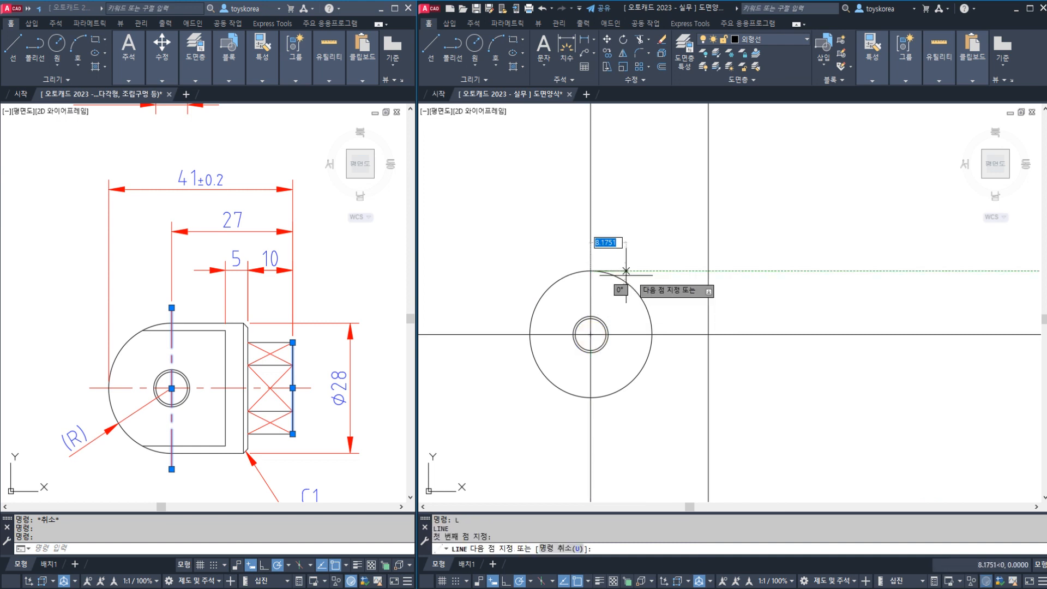
pyautogui.click(707, 271)
pyautogui.press('Return')
pyautogui.press('Return')
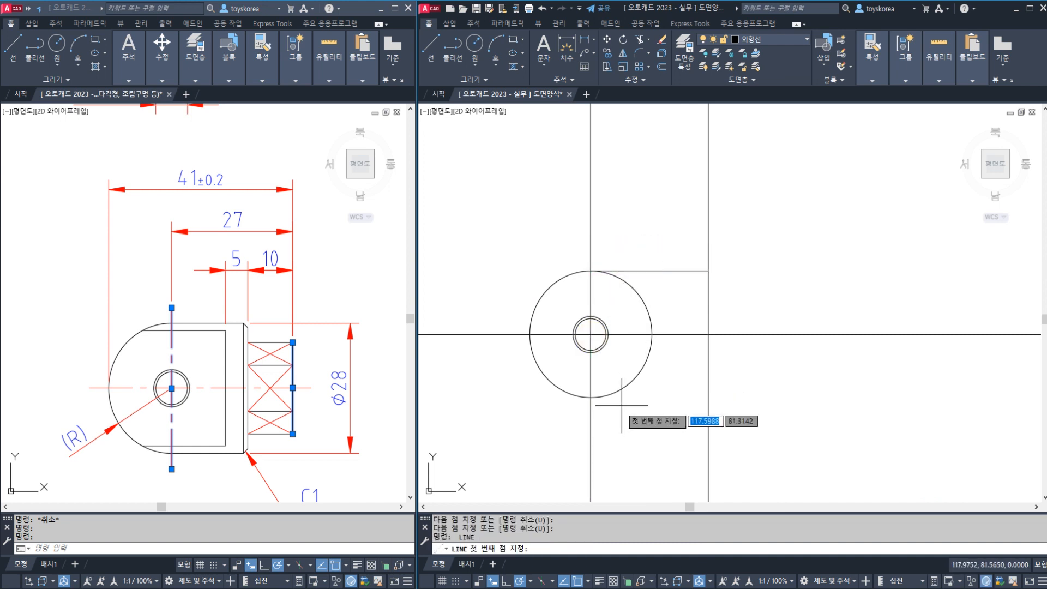
pyautogui.click(590, 397)
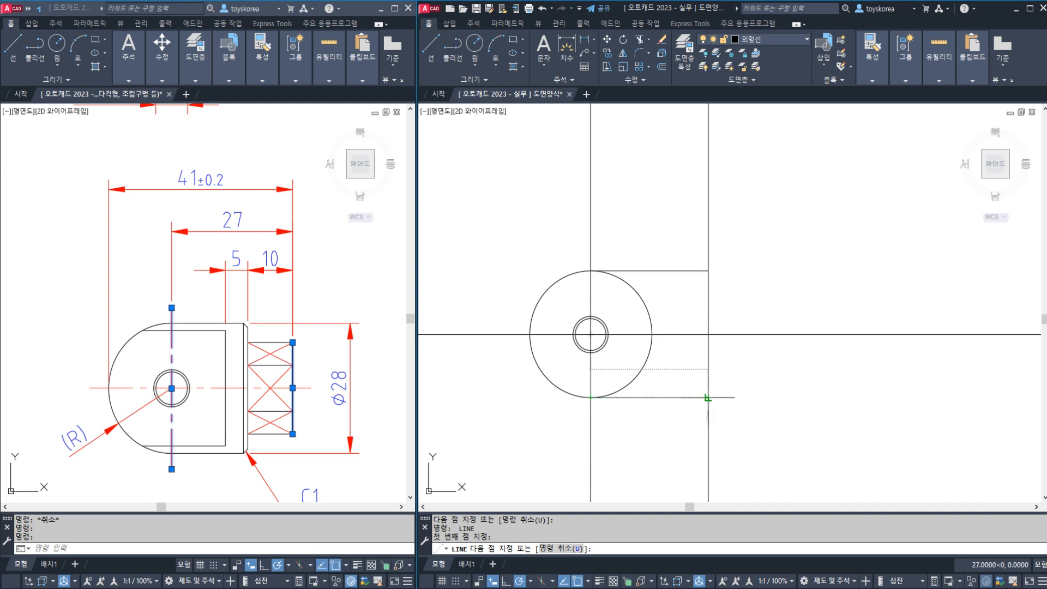
pyautogui.click(708, 397)
pyautogui.press('Escape')
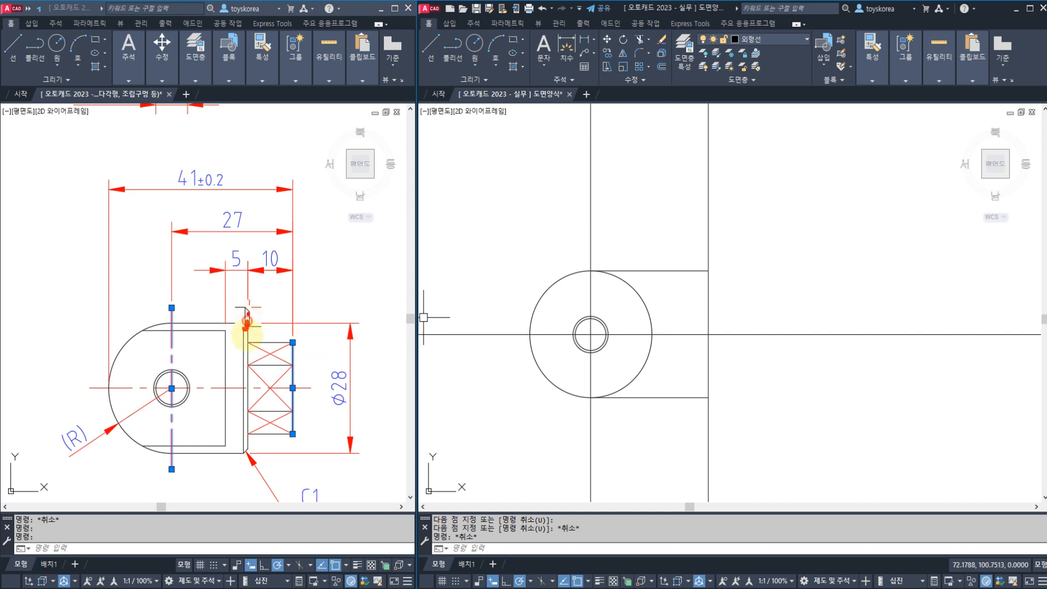
# Step: Examine the reference front view's hexagonal end and the two vertical edges located by the 10 and 5 dimensions
pyautogui.moveTo(246, 321); pyautogui.dragTo(247, 462)
pyautogui.moveTo(278, 343); pyautogui.dragTo(307, 343)
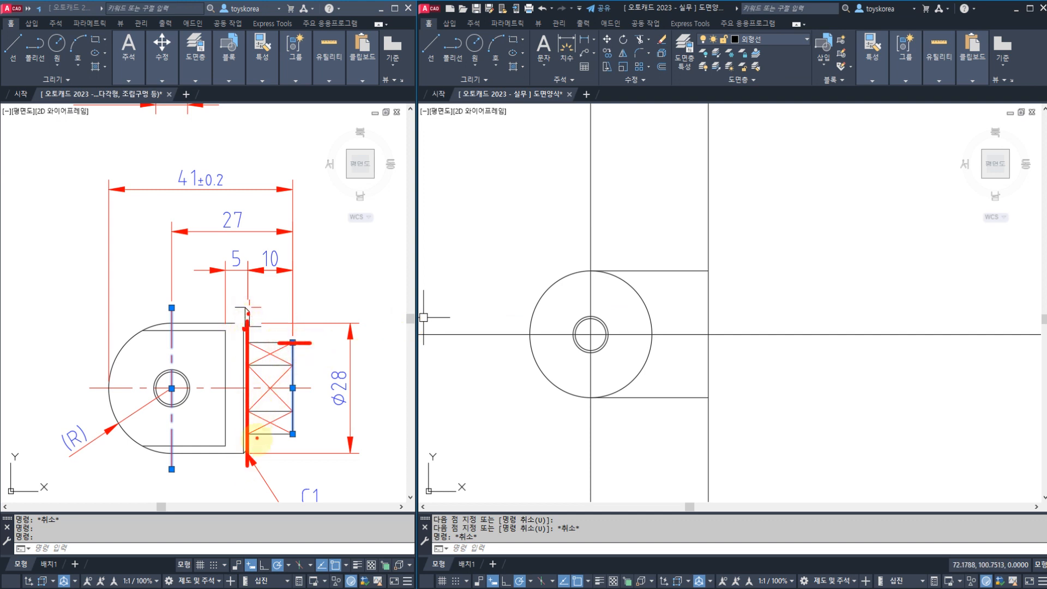
pyautogui.moveTo(257, 440); pyautogui.dragTo(289, 441)
pyautogui.press('Escape')
pyautogui.press('Escape')
pyautogui.press('Escape')
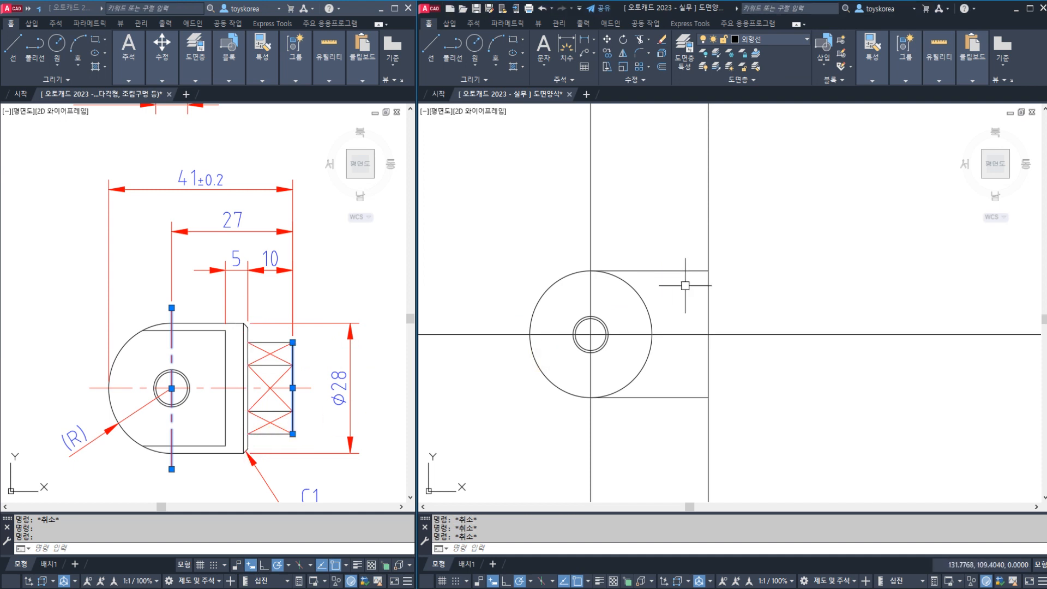
pyautogui.click(665, 286)
pyautogui.press('Escape')
pyautogui.click(303, 314)
pyautogui.press('Escape')
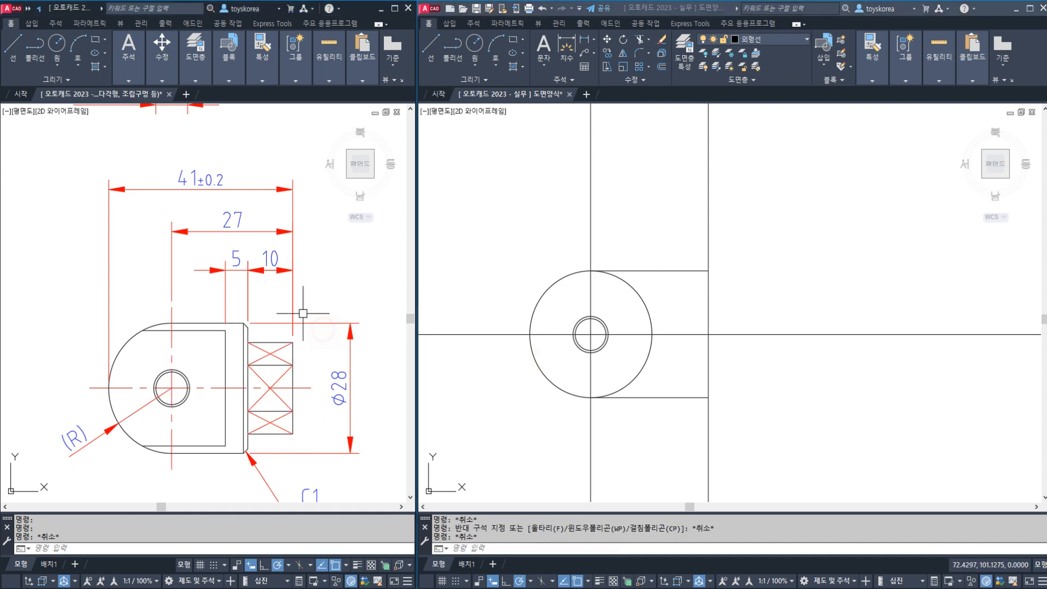
pyautogui.click(289, 308)
pyautogui.press('Escape')
pyautogui.click(248, 336)
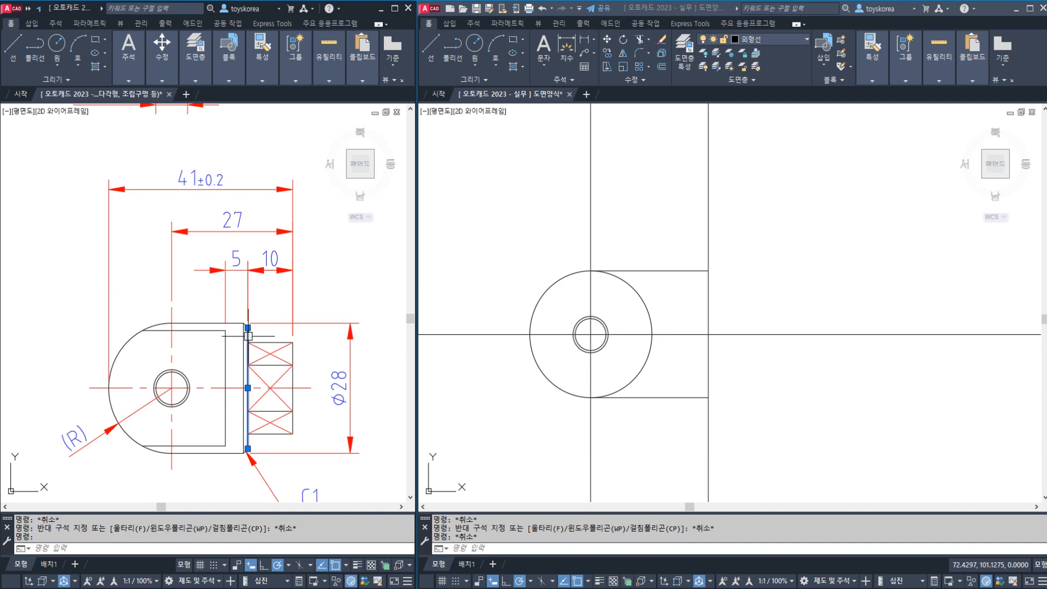
pyautogui.click(224, 343)
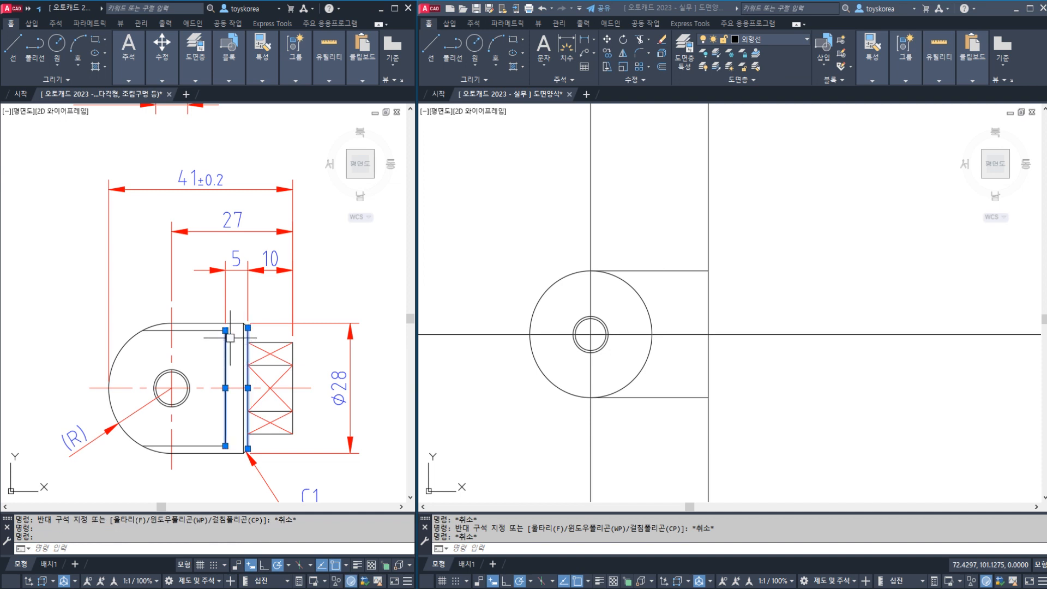
pyautogui.press('Escape')
# Step: Offset the end-face line 10 mm to the left to mark where the hexagonal end meets the body
pyautogui.middleClick(651, 253)
pyautogui.press('Escape')
pyautogui.press('Escape')
pyautogui.moveTo(654, 252); pyautogui.dragTo(655, 251, button='middle')
pyautogui.write('o')
pyautogui.press('Return')
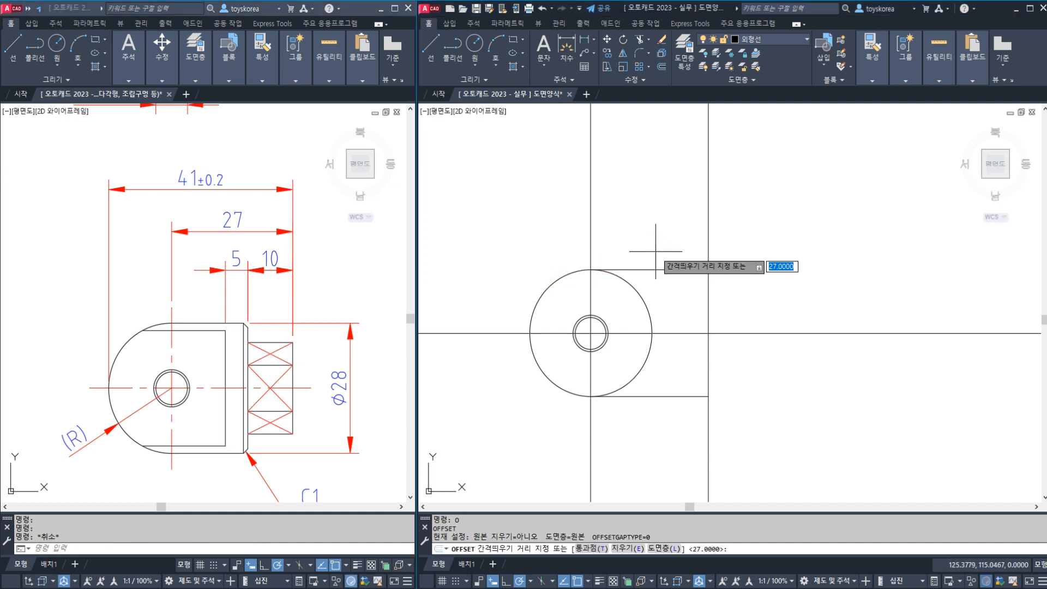
pyautogui.write('10')
pyautogui.press('Return')
pyautogui.click(707, 242)
pyautogui.click(696, 244)
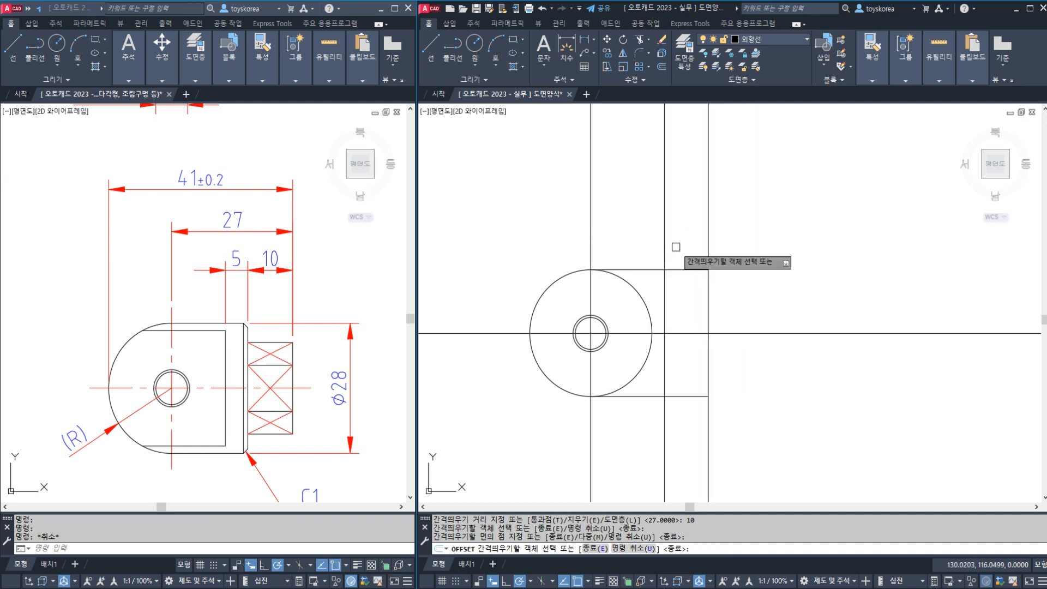
pyautogui.press('Return')
# Step: Offset the body's right face line 5 mm to the left to mark the edge of the flat
pyautogui.press('Return')
pyautogui.write('5')
pyautogui.press('Return')
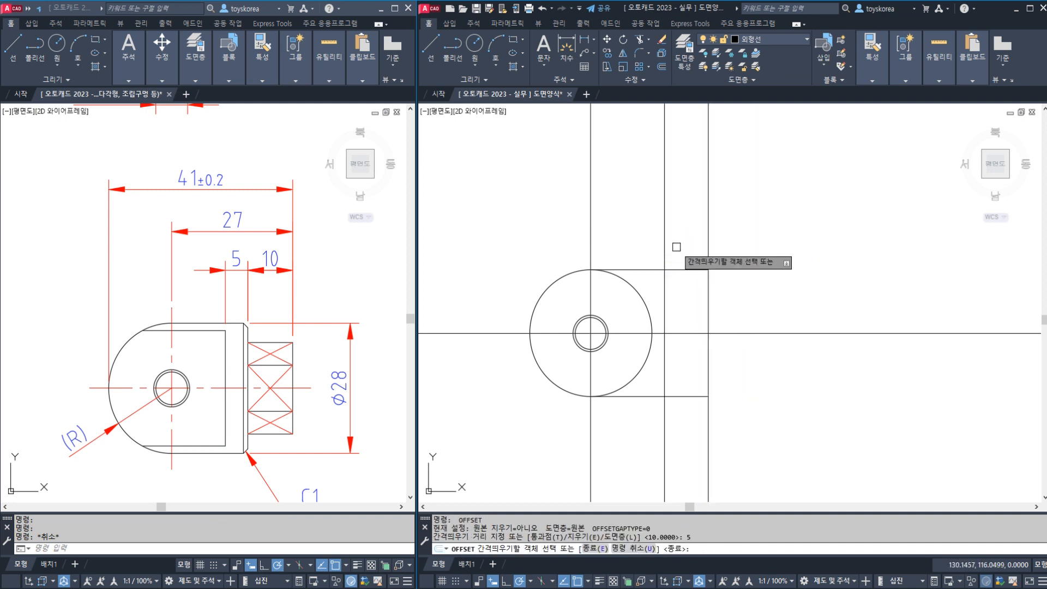
pyautogui.click(665, 242)
pyautogui.click(646, 248)
pyautogui.press('Escape')
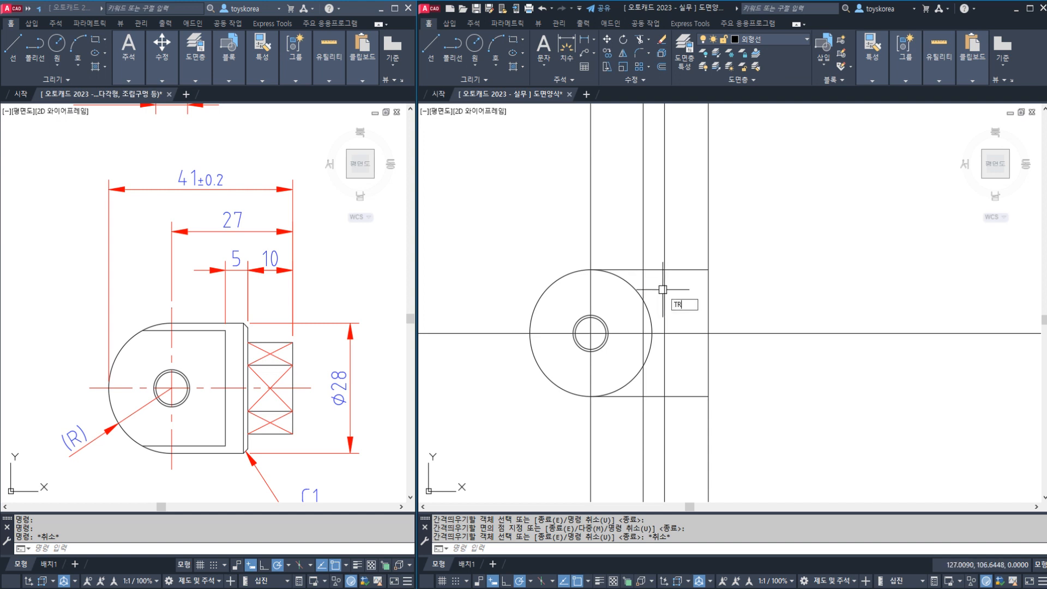
# Step: Trim the upper and lower horizontal lines back to the body's right face line
pyautogui.press('Return')
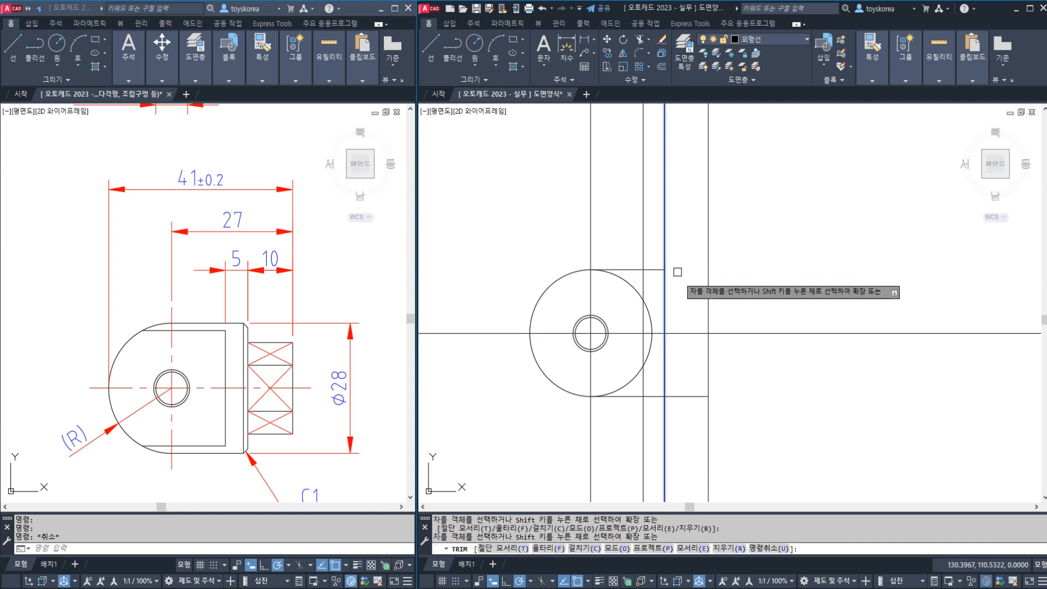
pyautogui.click(686, 396)
pyautogui.press('Escape')
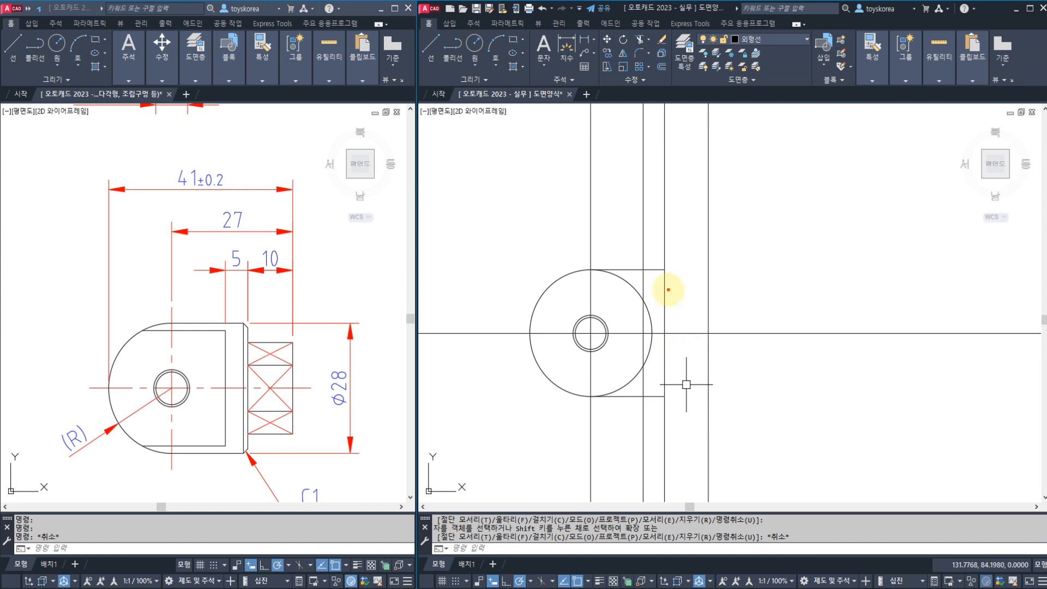
# Step: Examine how the hexagonal end's upper and lower edges in the reference front view relate to the Ø17 hexagon in the side view
pyautogui.moveTo(667, 289); pyautogui.dragTo(706, 289)
pyautogui.moveTo(665, 374)
pyautogui.mouseDown()
pyautogui.moveTo(709, 372)
pyautogui.moveTo(709, 360)
pyautogui.mouseUp()
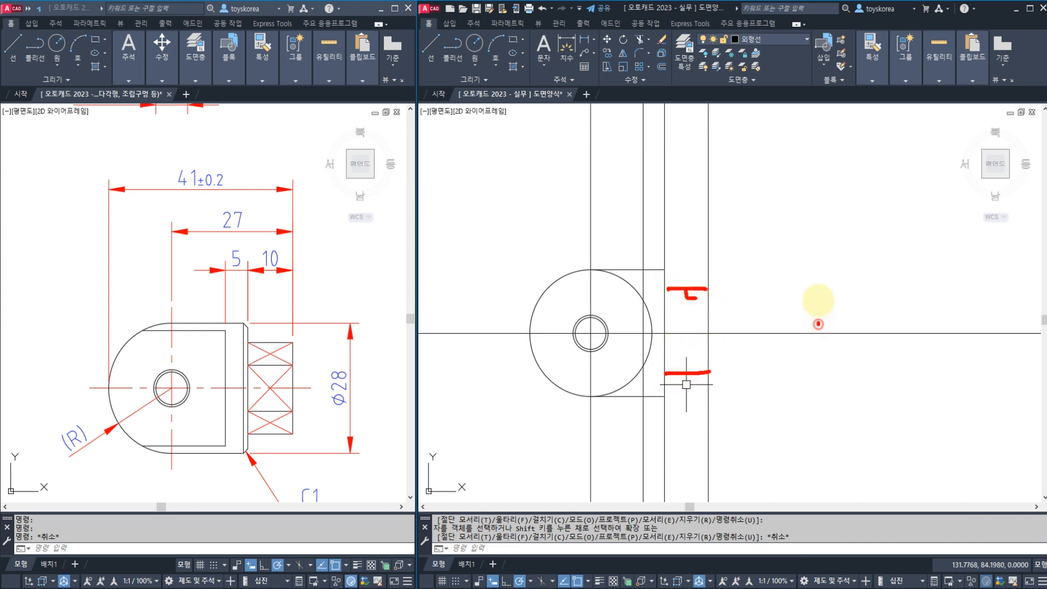
pyautogui.moveTo(817, 325); pyautogui.dragTo(855, 370)
pyautogui.moveTo(879, 314)
pyautogui.mouseDown()
pyautogui.moveTo(736, 308)
pyautogui.moveTo(758, 327)
pyautogui.mouseUp()
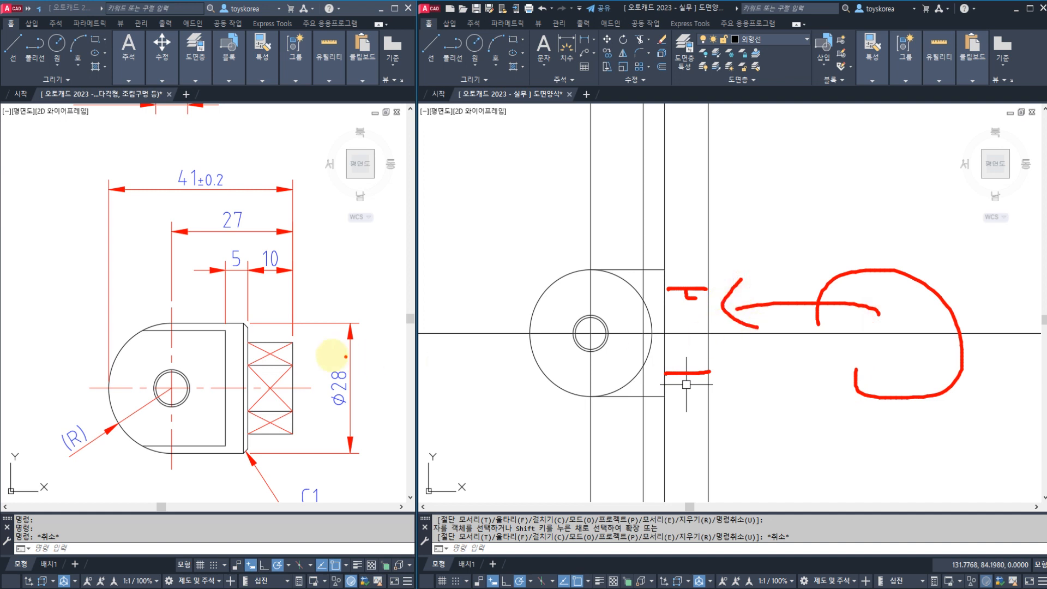
pyautogui.moveTo(285, 344); pyautogui.dragTo(306, 343)
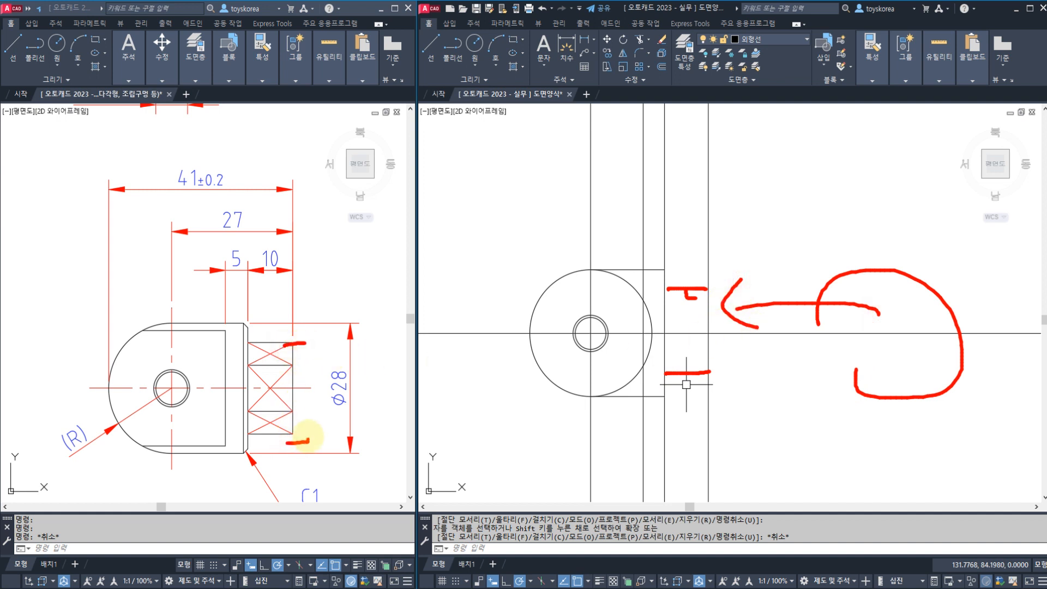
pyautogui.moveTo(307, 422)
pyautogui.mouseDown()
pyautogui.moveTo(380, 395)
pyautogui.moveTo(378, 408)
pyautogui.mouseUp()
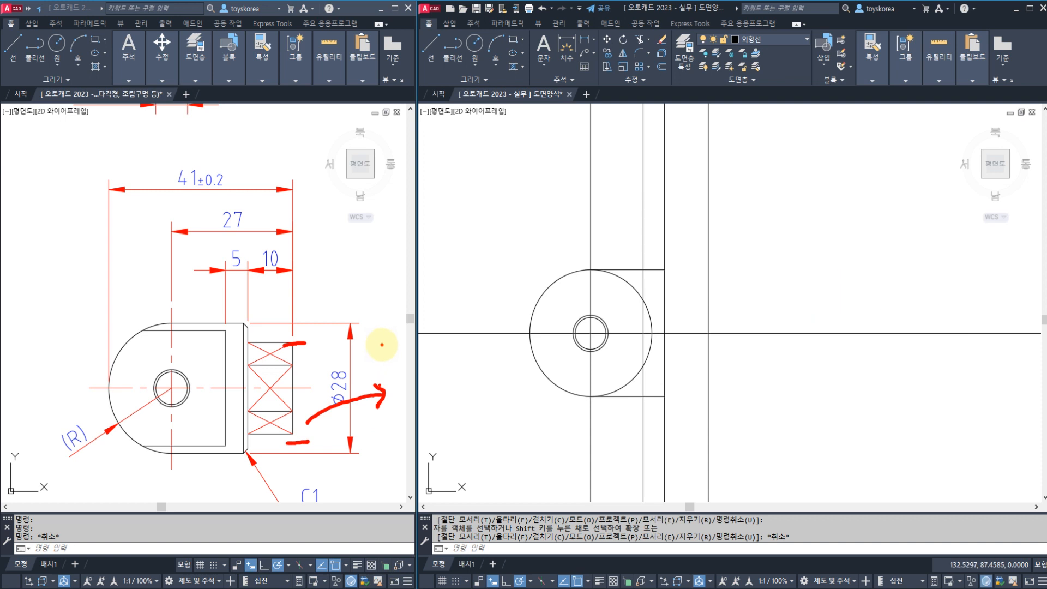
pyautogui.moveTo(382, 345); pyautogui.dragTo(201, 344, button='middle')
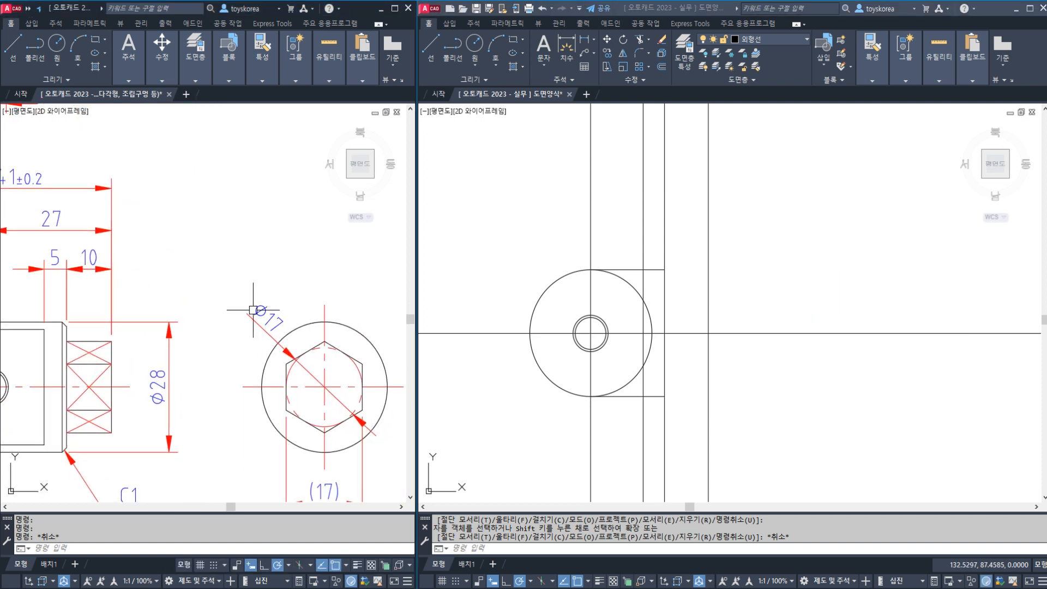
pyautogui.moveTo(89, 360); pyautogui.dragTo(152, 334, button='middle')
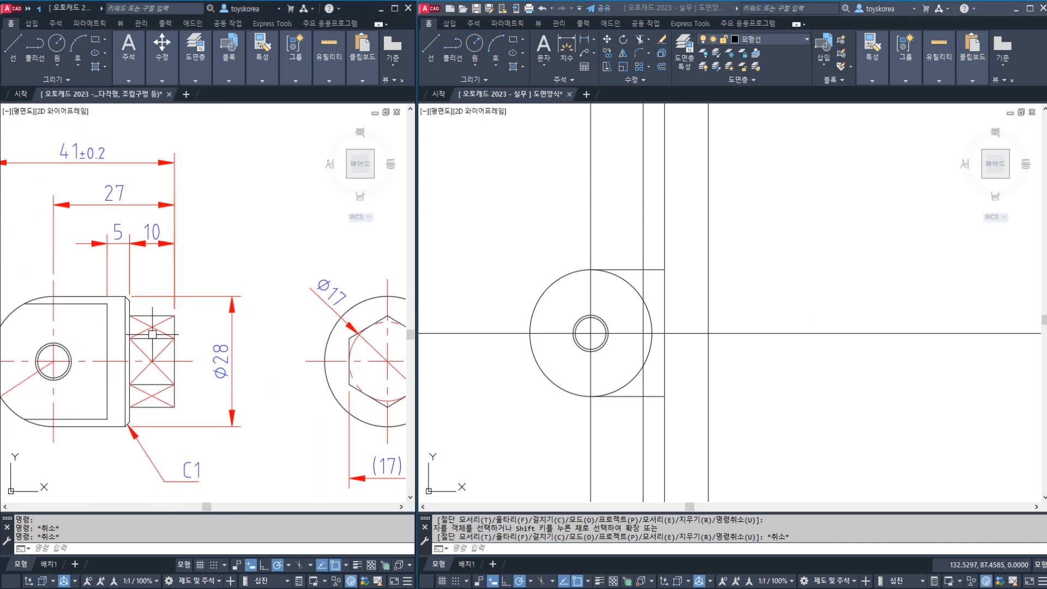
# Step: Trim away the right half of the body's large circle between the upper and lower horizontal lines, and save the drawing
pyautogui.click(151, 392)
pyautogui.press('Escape')
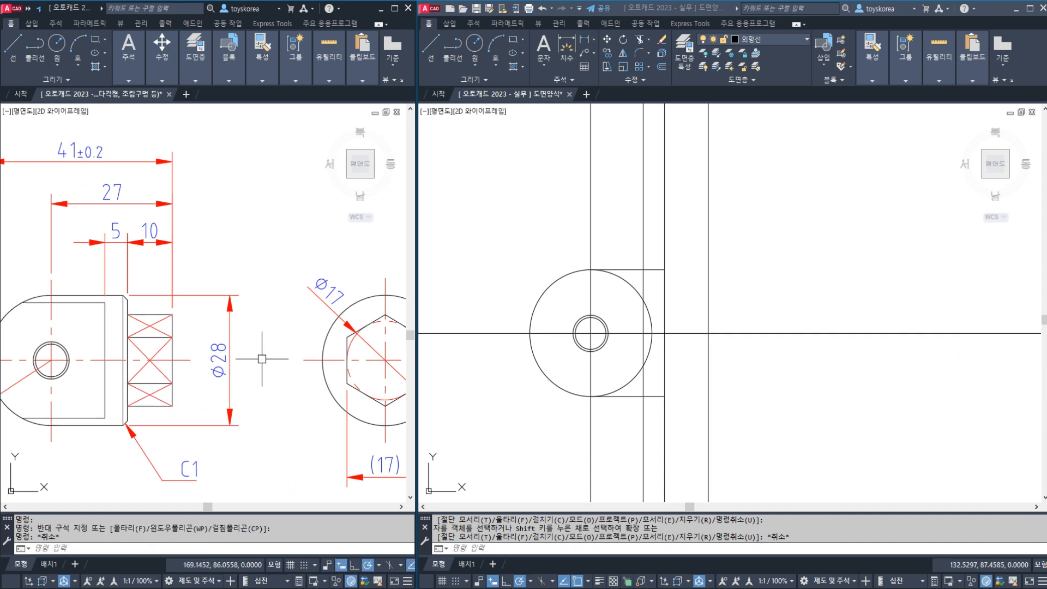
pyautogui.click(578, 310)
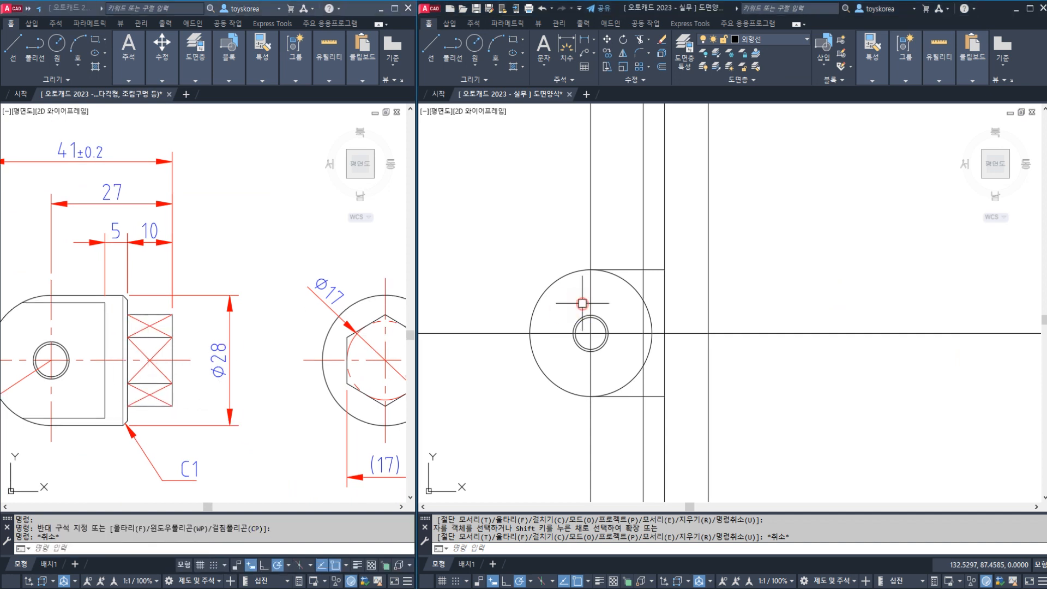
pyautogui.press('Escape')
pyautogui.press('Escape')
pyautogui.moveTo(596, 307); pyautogui.dragTo(627, 304, button='middle')
pyautogui.write('tr')
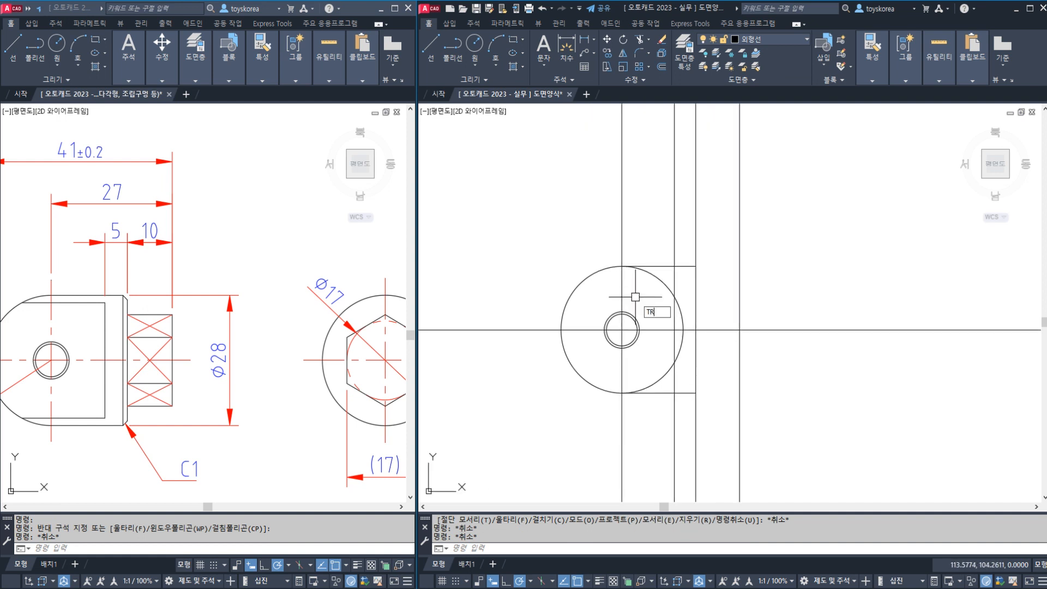
pyautogui.press('space')
pyautogui.click(651, 267)
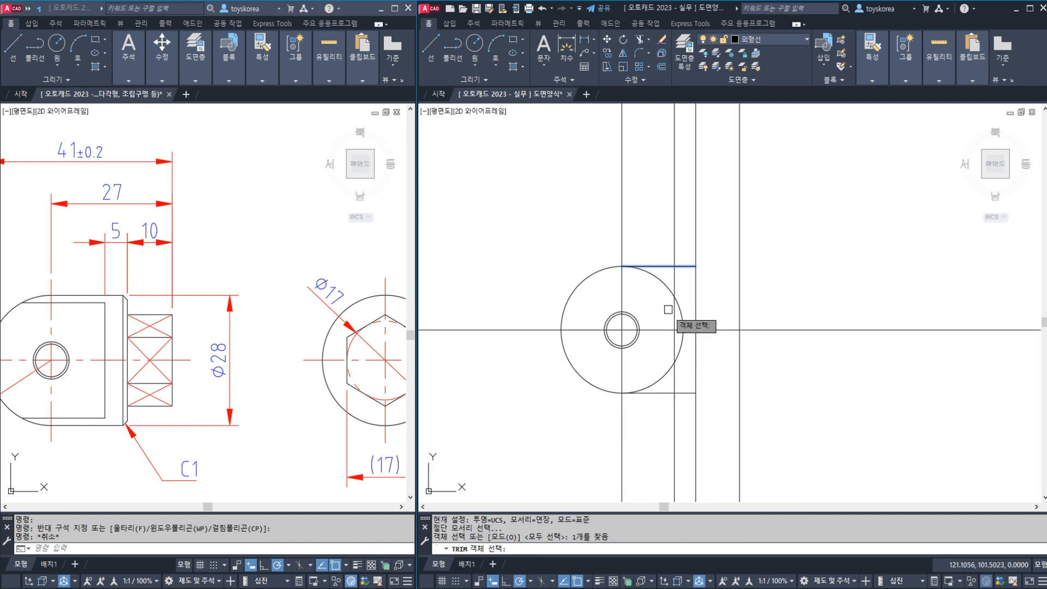
pyautogui.click(659, 392)
pyautogui.press('space')
pyautogui.click(659, 383)
pyautogui.press('Escape')
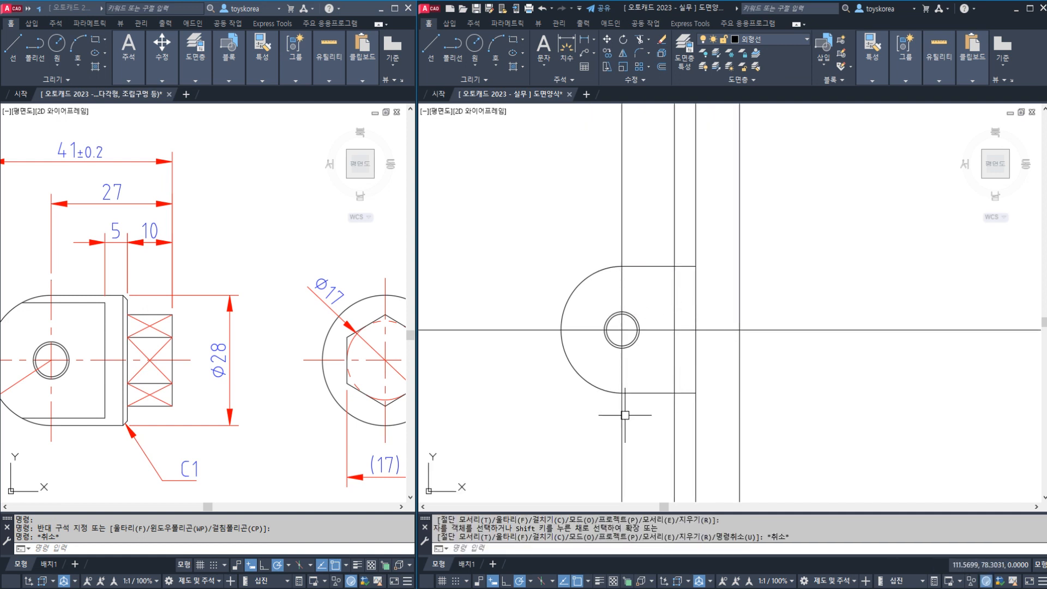
pyautogui.hotkey('ctrl', 's')
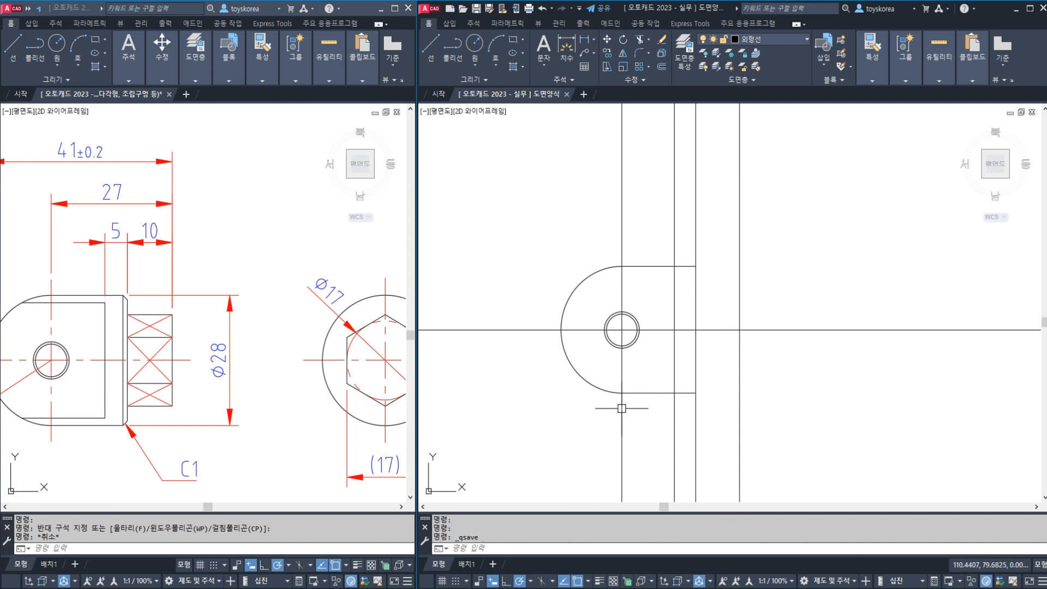
# Step: Examine the upper and lower horizontal edges of the flat in the reference front view
pyautogui.moveTo(623, 275); pyautogui.dragTo(677, 275)
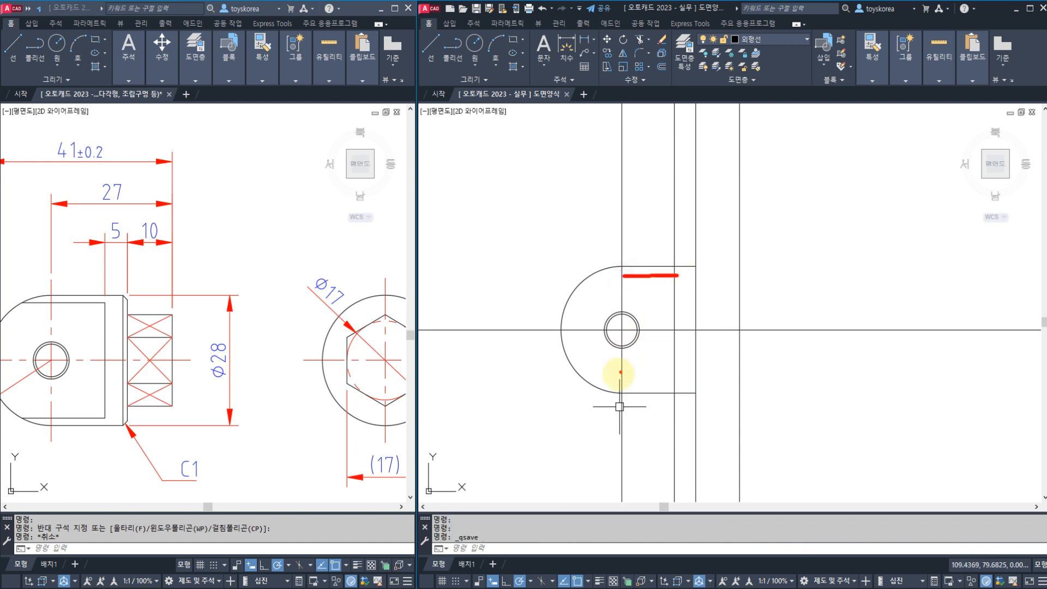
pyautogui.moveTo(607, 376); pyautogui.dragTo(662, 377)
pyautogui.moveTo(911, 270)
pyautogui.mouseDown()
pyautogui.moveTo(878, 259)
pyautogui.moveTo(886, 313)
pyautogui.moveTo(847, 270)
pyautogui.moveTo(661, 294)
pyautogui.moveTo(671, 267)
pyautogui.moveTo(646, 286)
pyautogui.mouseUp()
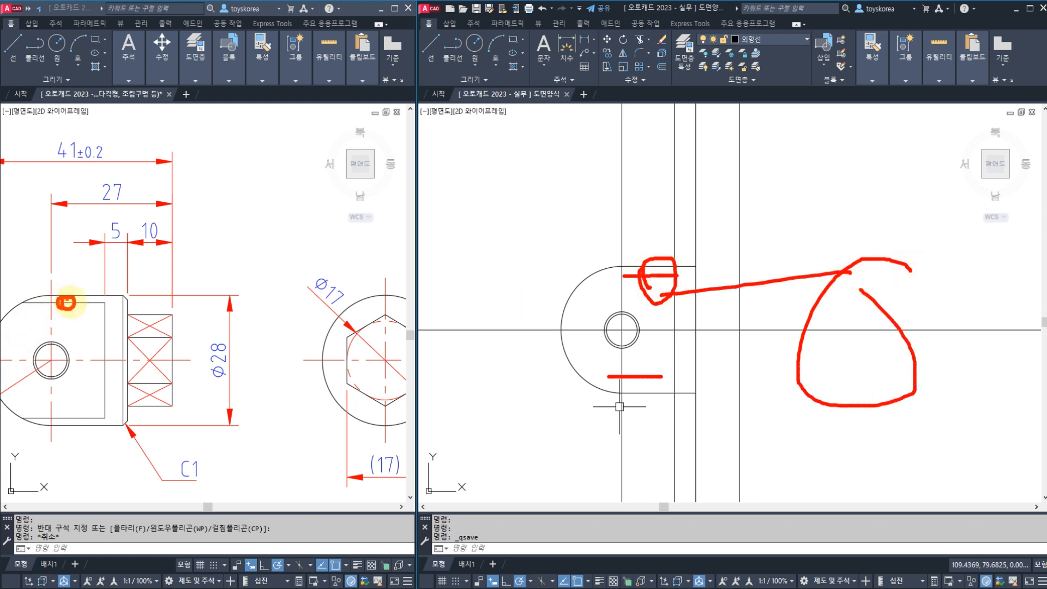
pyautogui.moveTo(82, 423); pyautogui.dragTo(61, 414)
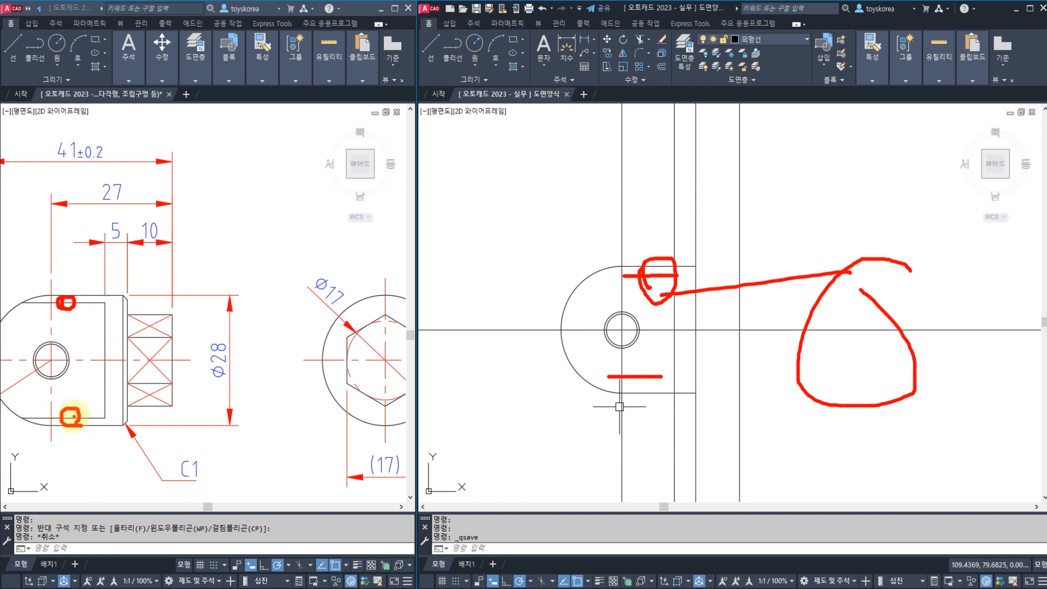
pyautogui.press('Escape')
pyautogui.press('Escape')
pyautogui.click(552, 360)
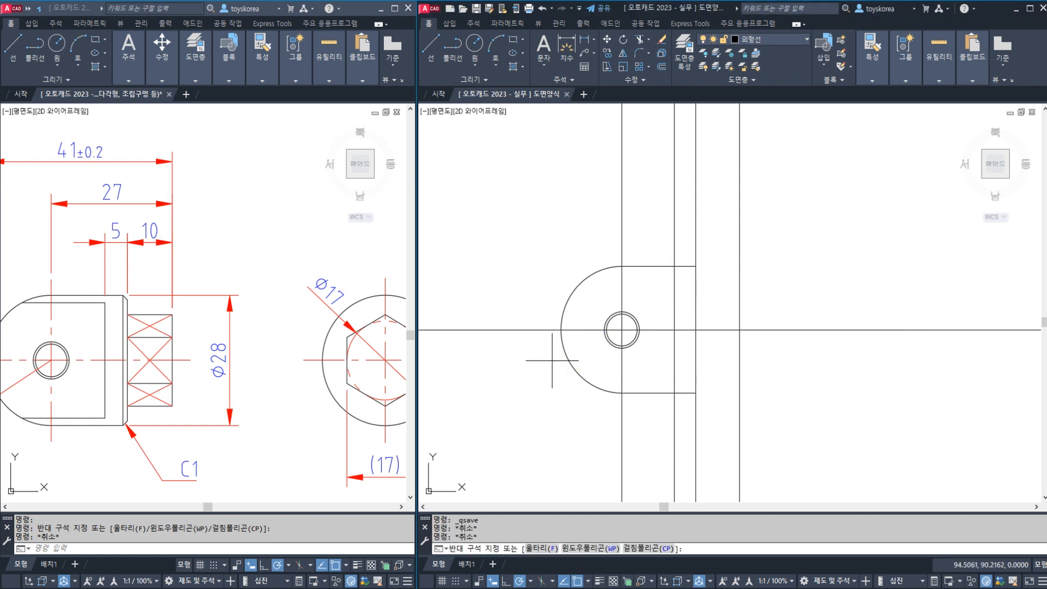
pyautogui.press('Escape')
pyautogui.press('Escape')
pyautogui.press('Escape')
# Step: Draw a vertical construction line across the horizontal centreline, right of the front view, as the side view's centreline
pyautogui.moveTo(638, 369); pyautogui.dragTo(626, 364, button='middle')
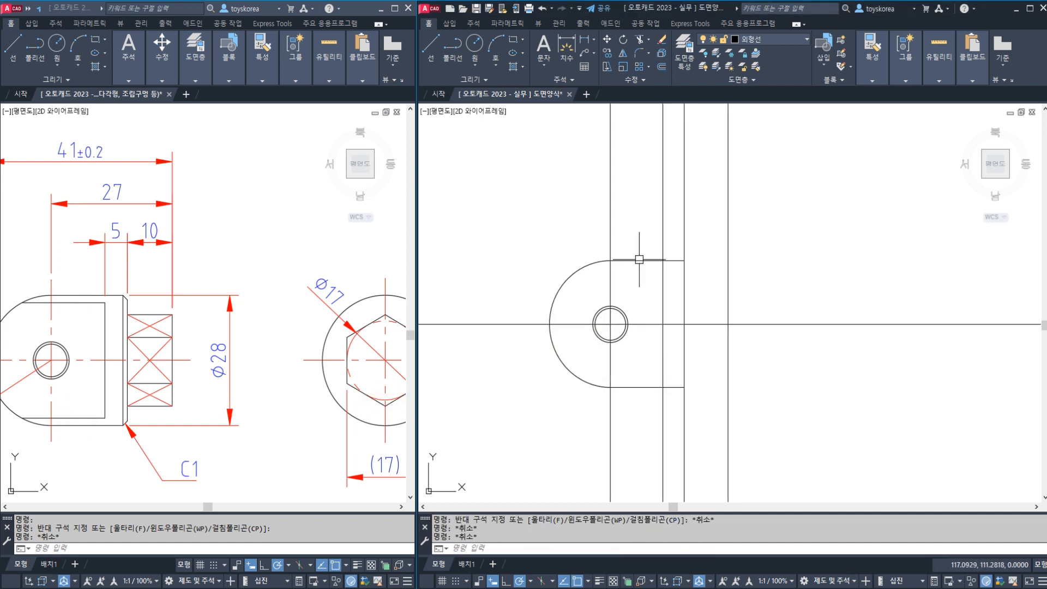
pyautogui.moveTo(690, 374); pyautogui.dragTo(594, 373, button='middle')
pyautogui.click(138, 440)
pyautogui.press('Escape')
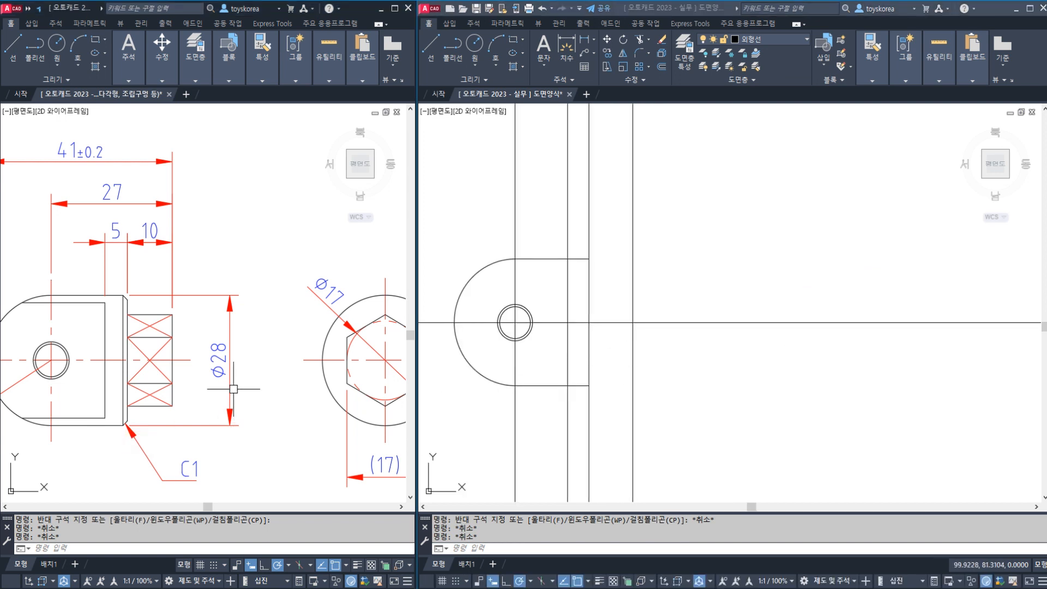
pyautogui.scroll(-1, 257, 389)
pyautogui.moveTo(257, 388); pyautogui.dragTo(187, 380, button='middle')
pyautogui.click(829, 356)
pyautogui.press('Escape')
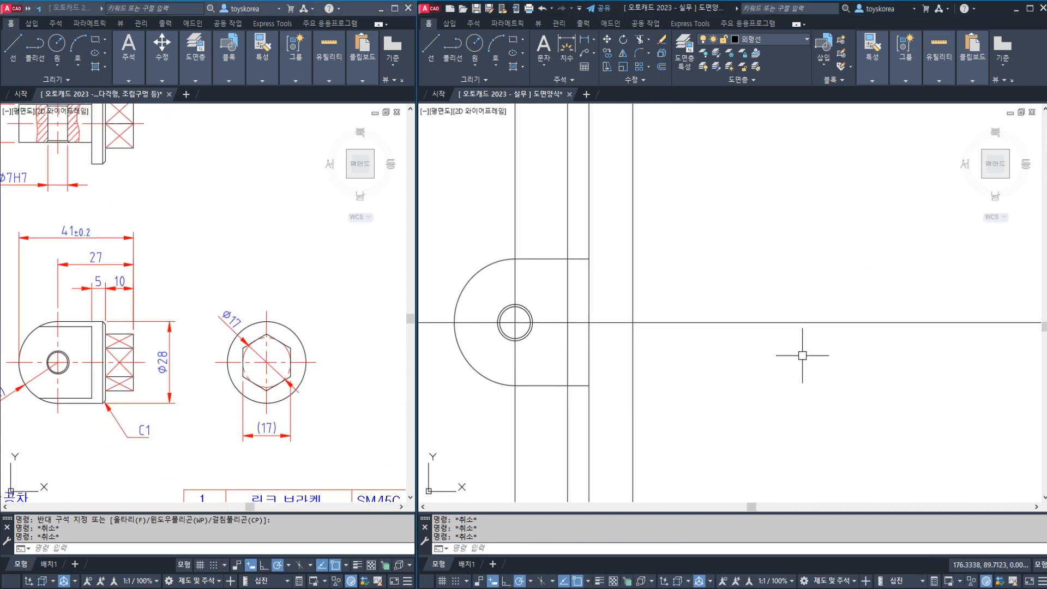
pyautogui.write('XL')
pyautogui.press('Return')
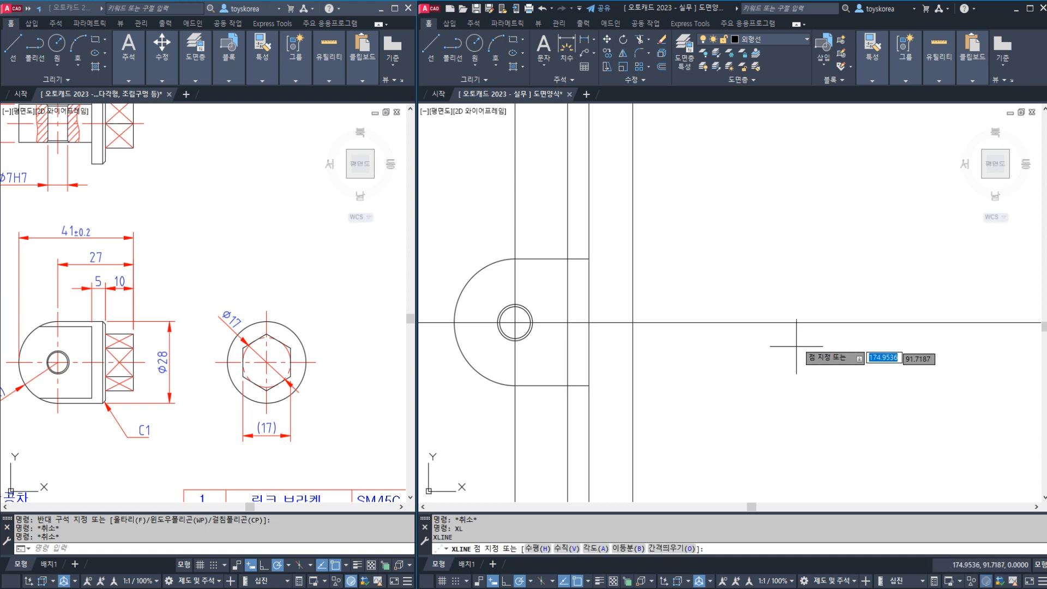
pyautogui.click(812, 330)
pyautogui.click(813, 295)
pyautogui.press('Escape')
pyautogui.press('Escape')
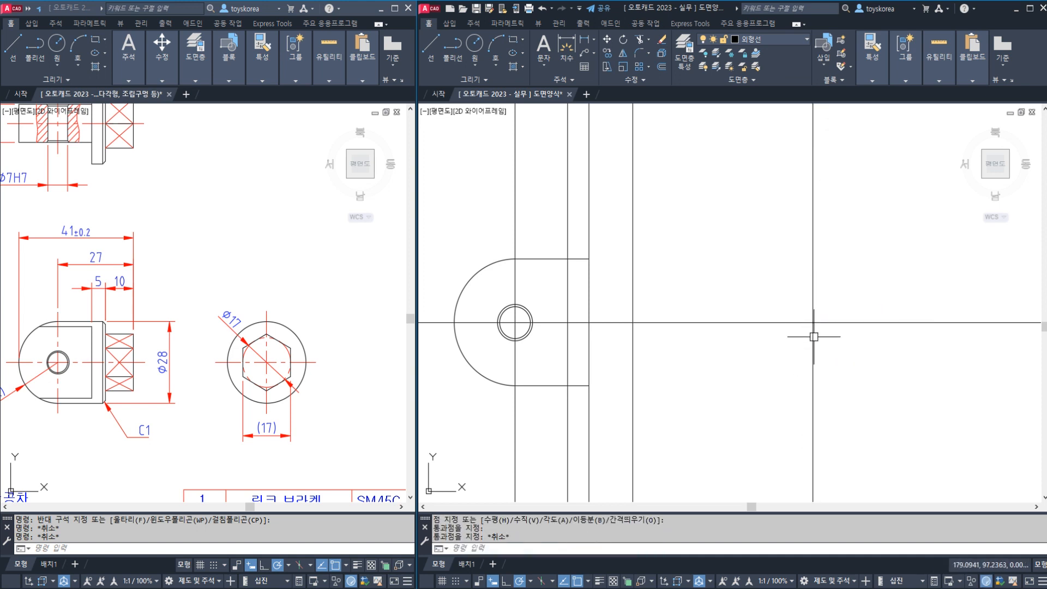
# Step: Examine the centre point and the outer circle of the reference side view
pyautogui.hotkey('ctrl', '2')
pyautogui.moveTo(829, 333); pyautogui.dragTo(811, 334)
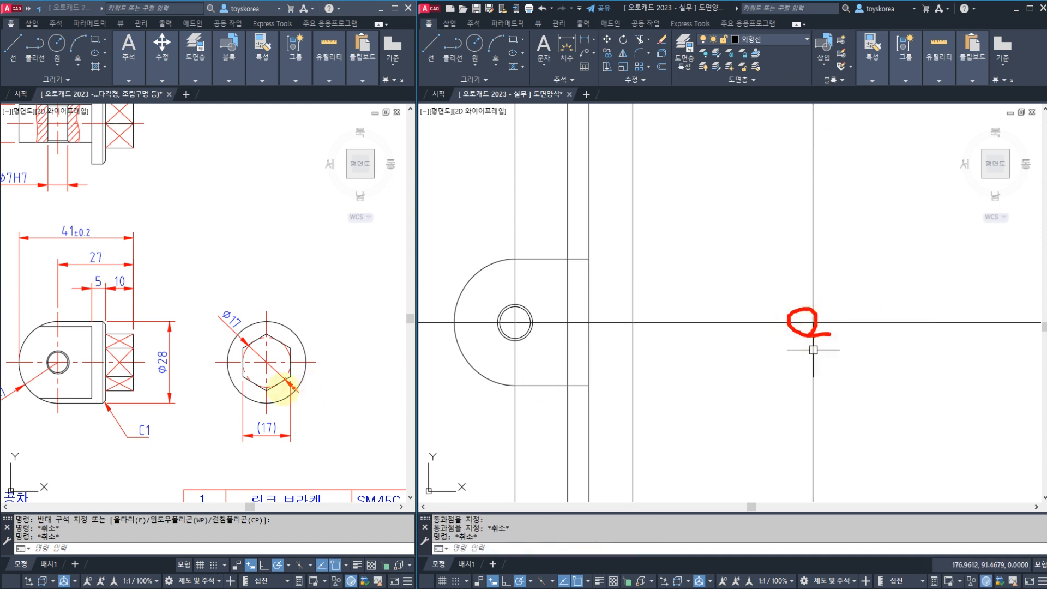
pyautogui.press('Escape')
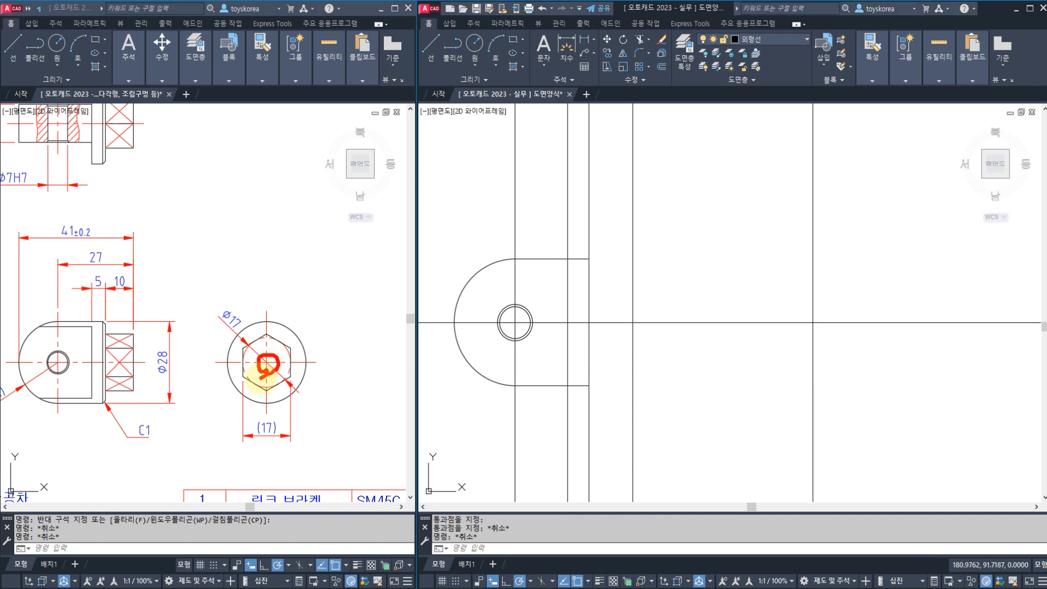
pyautogui.click(262, 378)
pyautogui.press('Escape')
pyautogui.click(739, 363)
pyautogui.press('Escape')
pyautogui.press('Escape')
pyautogui.click(721, 363)
pyautogui.press('Escape')
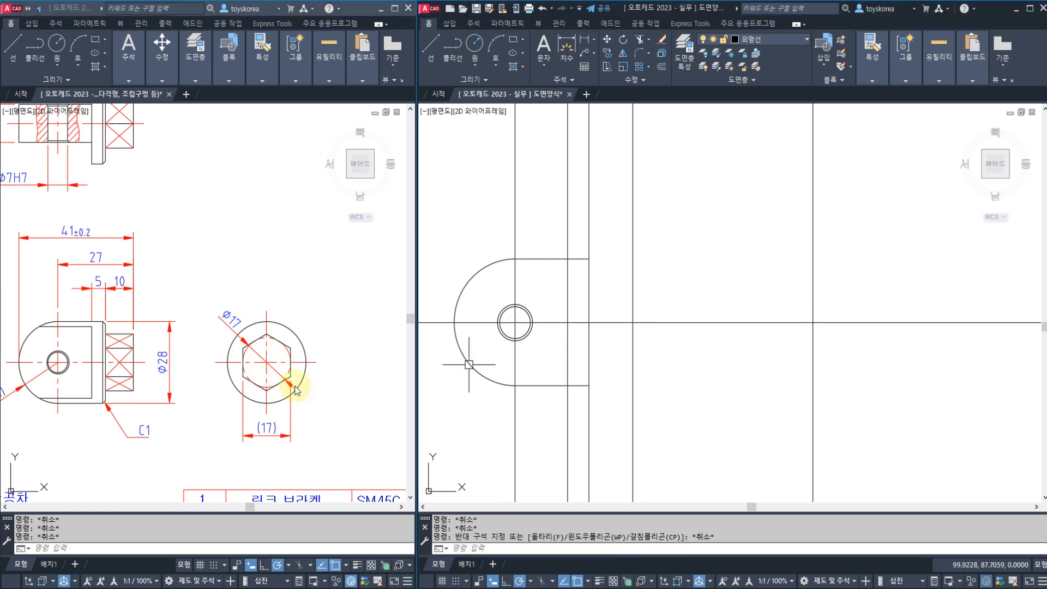
pyautogui.press('Escape')
pyautogui.click(271, 365)
pyautogui.click(287, 327)
# Step: Draw a 28 mm diameter circle centred on the intersection of the side view's centrelines
pyautogui.click(818, 322)
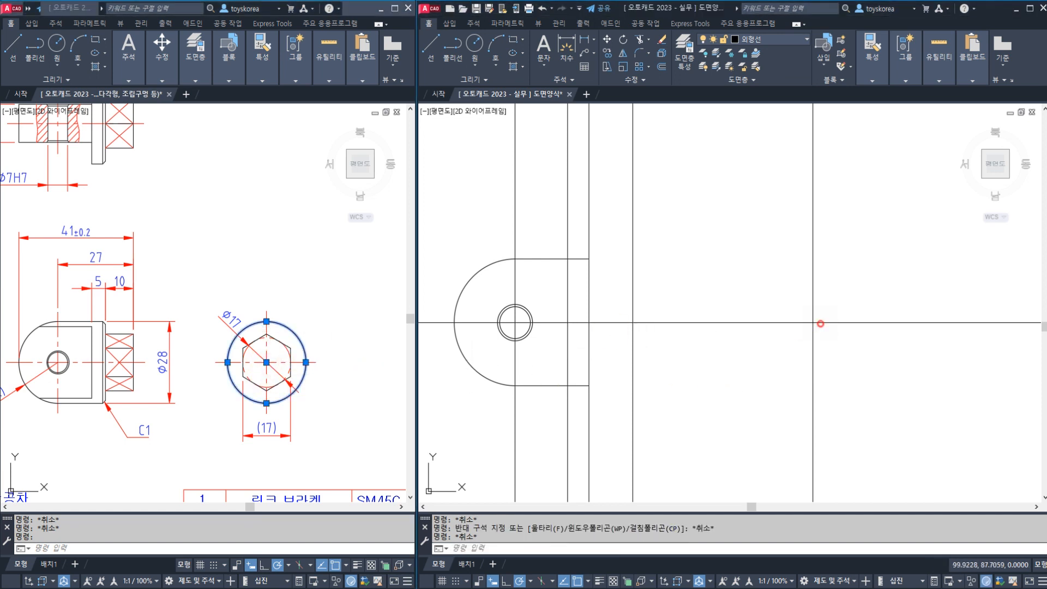
pyautogui.press('Escape')
pyautogui.write('c')
pyautogui.press('Return')
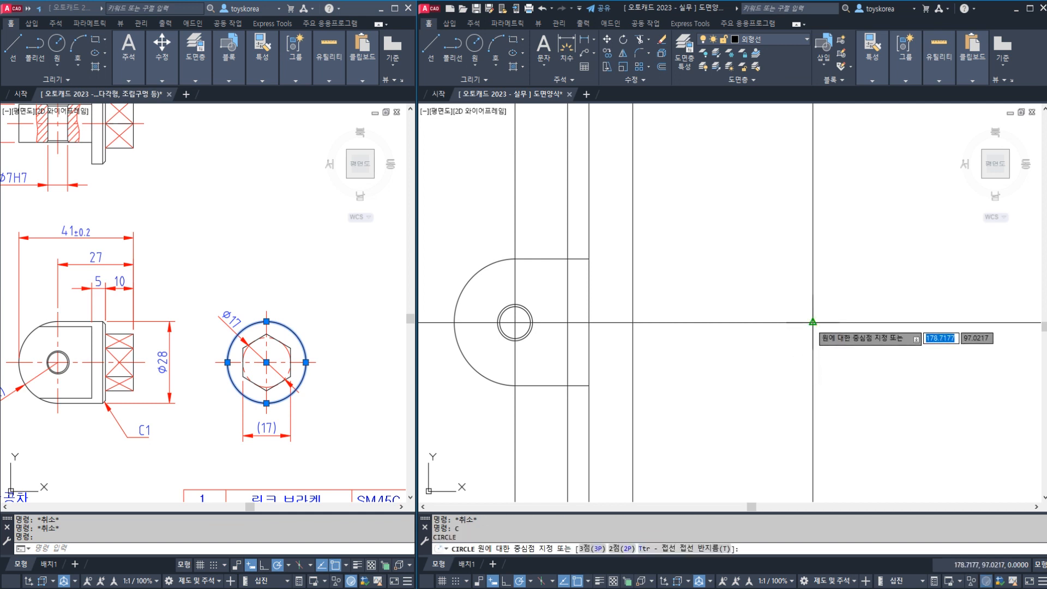
pyautogui.click(812, 322)
pyautogui.write('d')
pyautogui.press('Return')
pyautogui.write('28')
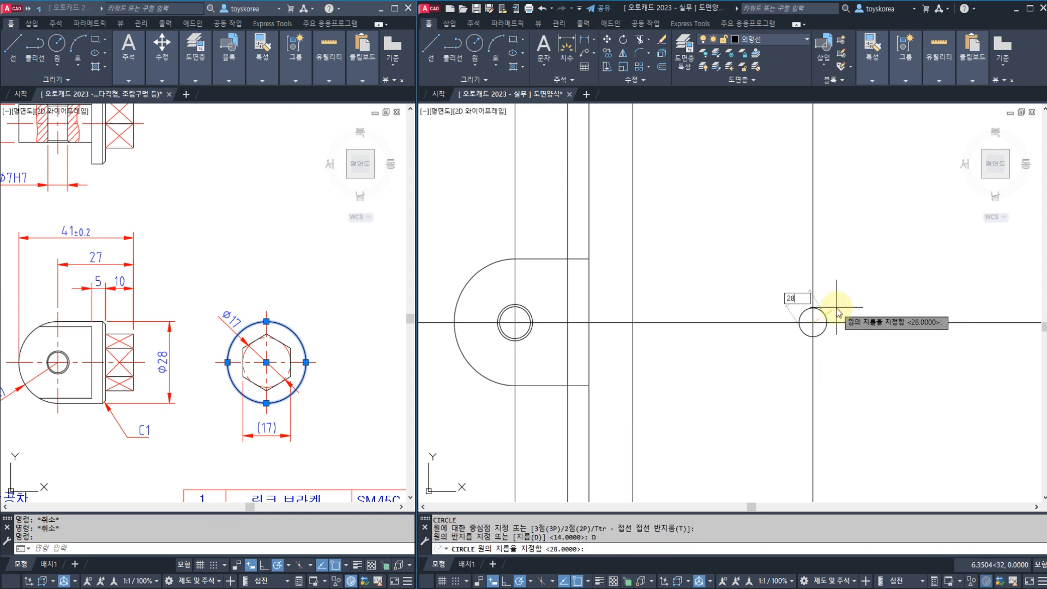
pyautogui.press('Return')
pyautogui.press('Escape')
pyautogui.press('Escape')
# Step: Examine how the hexagon fits around the dashed Ø17 circle in the reference side view
pyautogui.click(250, 398)
pyautogui.press('Escape')
pyautogui.scroll(3, 262, 355)
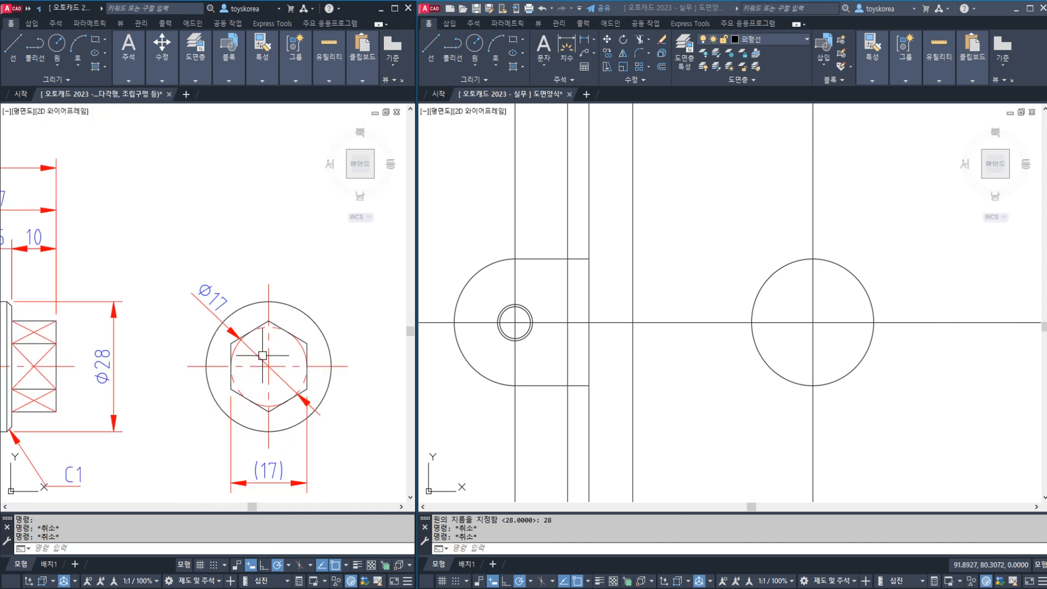
pyautogui.scroll(2, 262, 355)
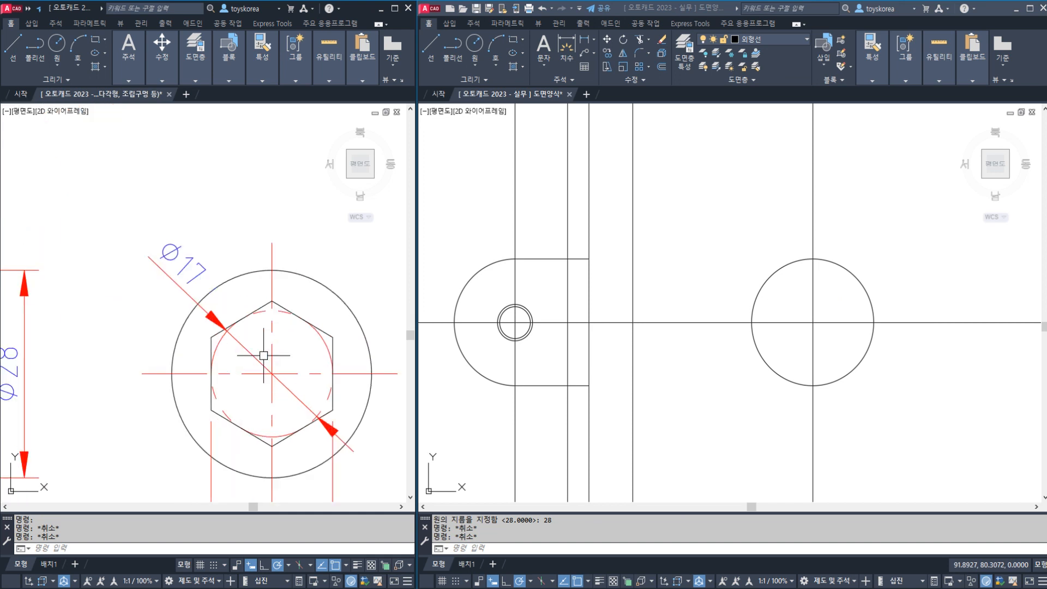
pyautogui.click(326, 331)
pyautogui.press('Escape')
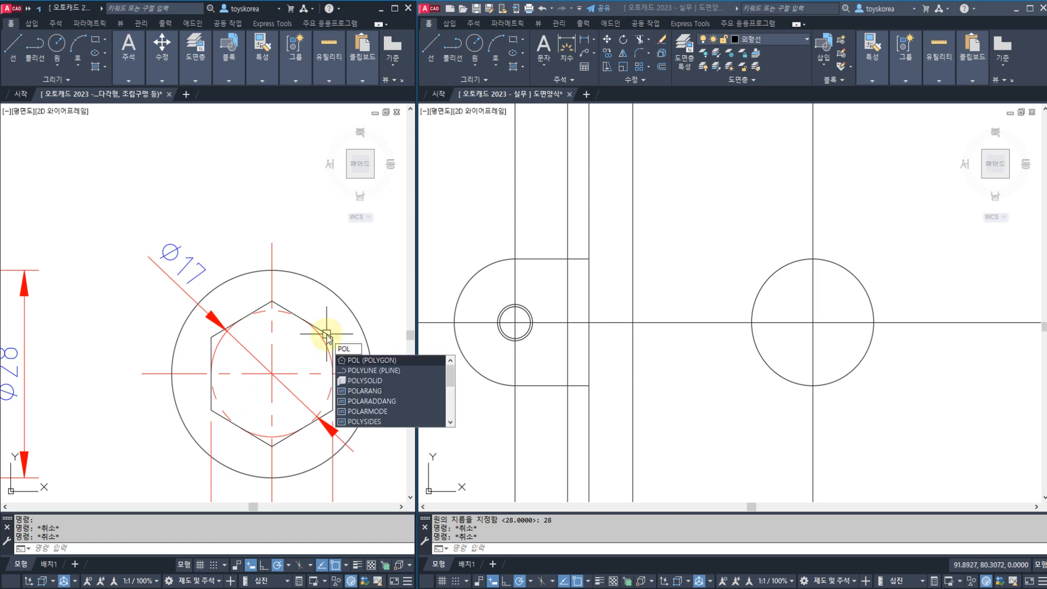
pyautogui.press('Escape')
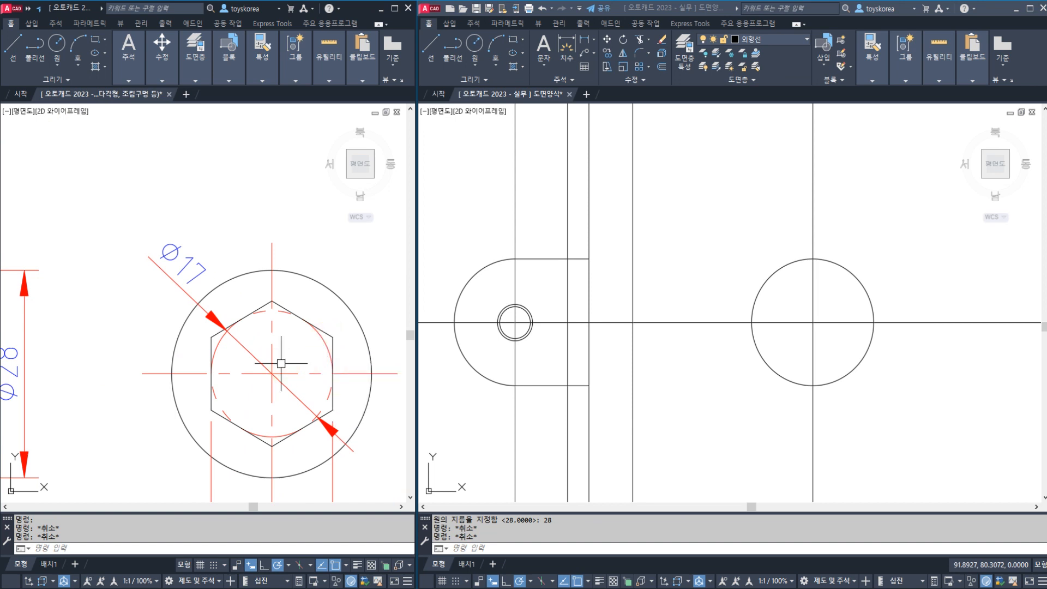
pyautogui.click(217, 330)
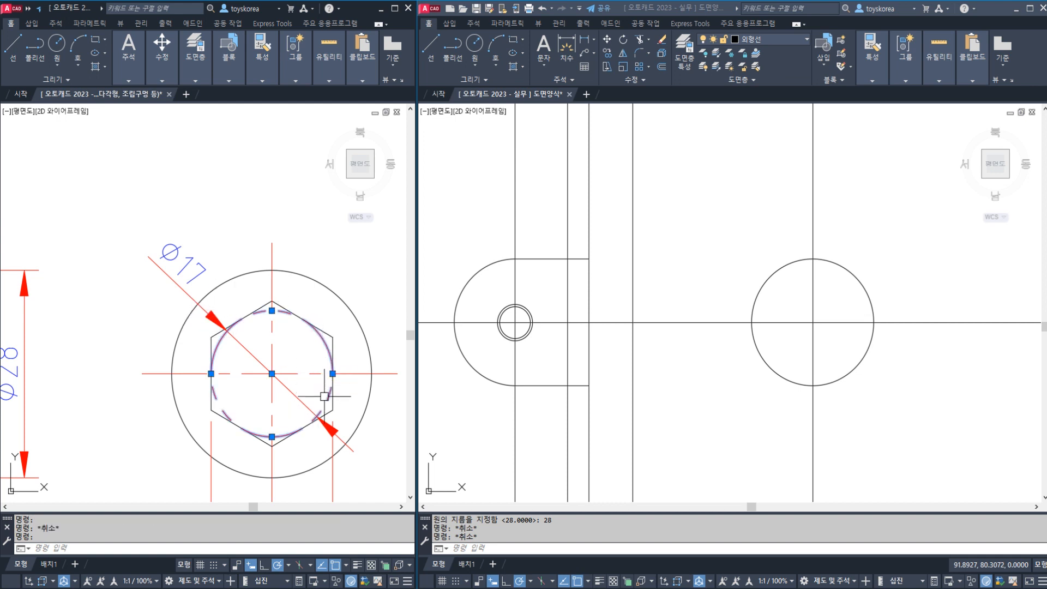
# Step: Draw a 17 mm diameter circle concentric with the side view's outer circle
pyautogui.click(645, 352)
pyautogui.press('Escape')
pyautogui.moveTo(725, 348); pyautogui.dragTo(687, 348, button='middle')
pyautogui.write('c')
pyautogui.press('Return')
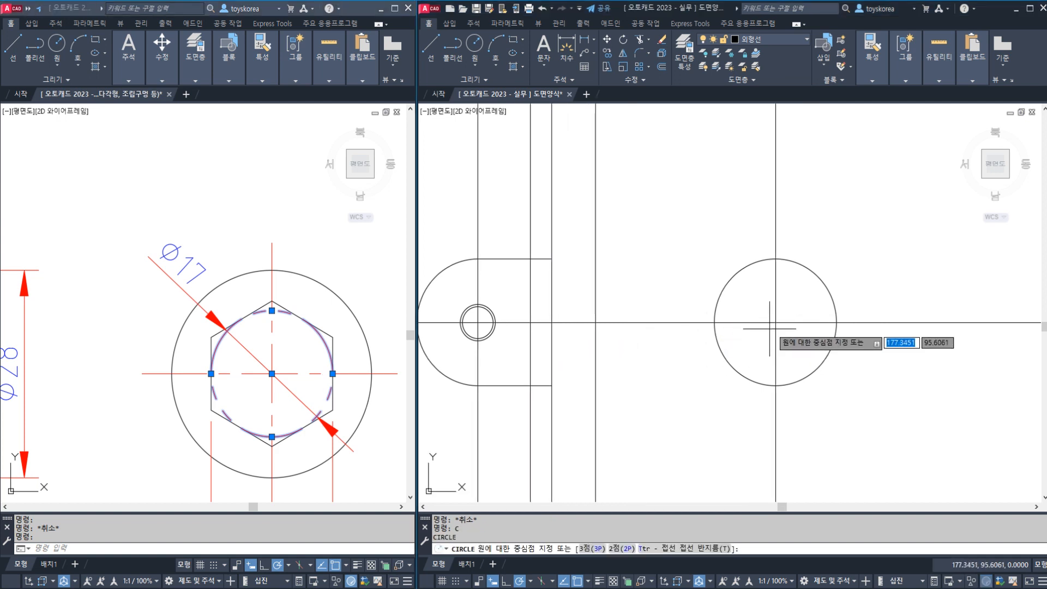
pyautogui.click(775, 322)
pyautogui.write('D')
pyautogui.press('Return')
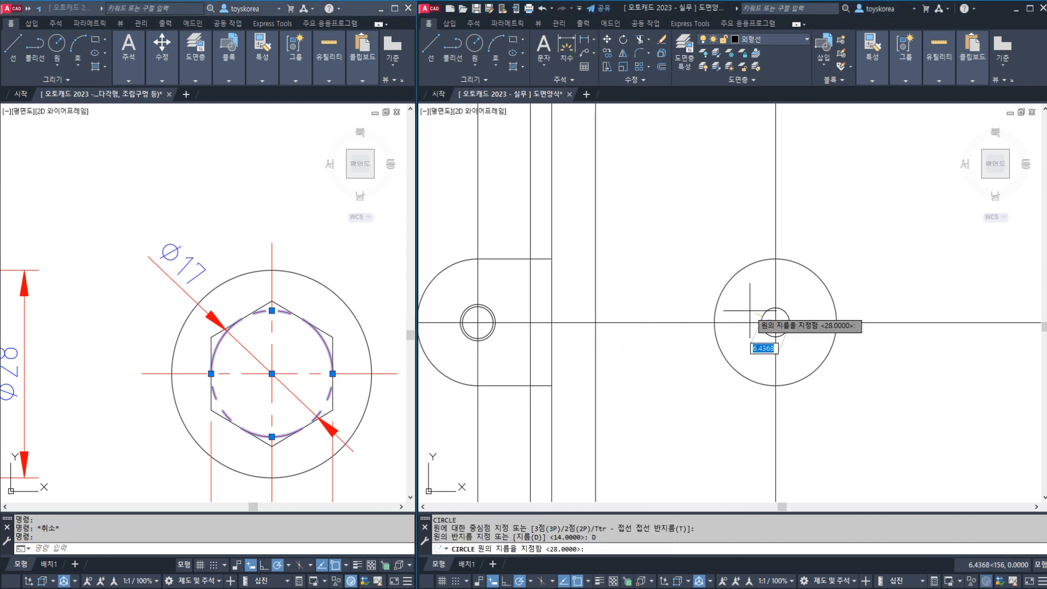
pyautogui.write('17')
pyautogui.press('Return')
pyautogui.scroll(2, 752, 314)
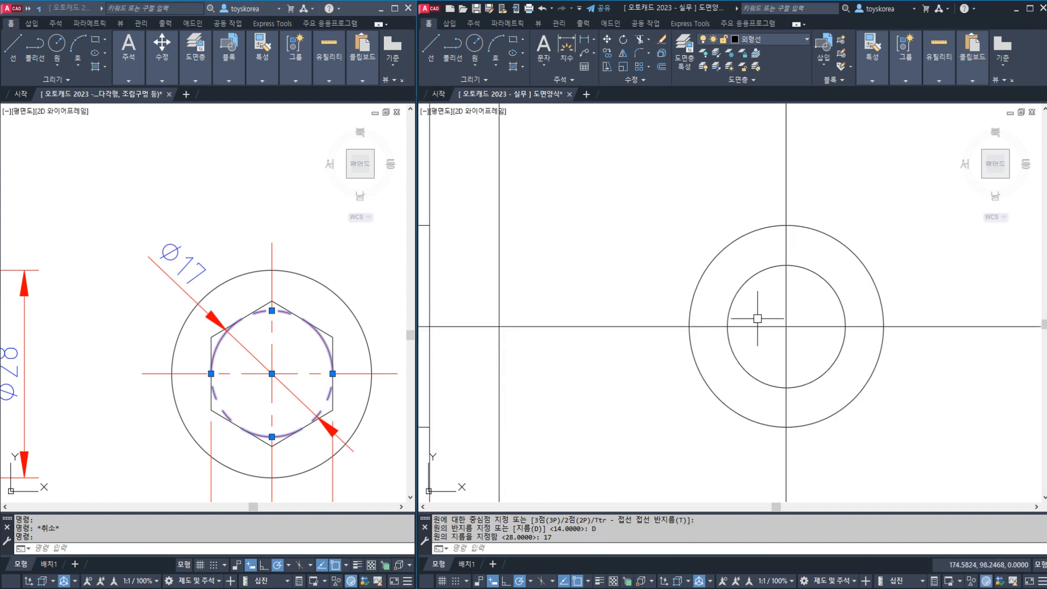
pyautogui.click(758, 275)
pyautogui.press('Escape')
pyautogui.press('Escape')
# Step: Draw a six-sided polygon circumscribed about the 17 mm circle, centred on the side view's centreline intersection, with vertical left and right sides
pyautogui.click(181, 476)
pyautogui.press('Escape')
pyautogui.moveTo(186, 452); pyautogui.dragTo(184, 434, button='middle')
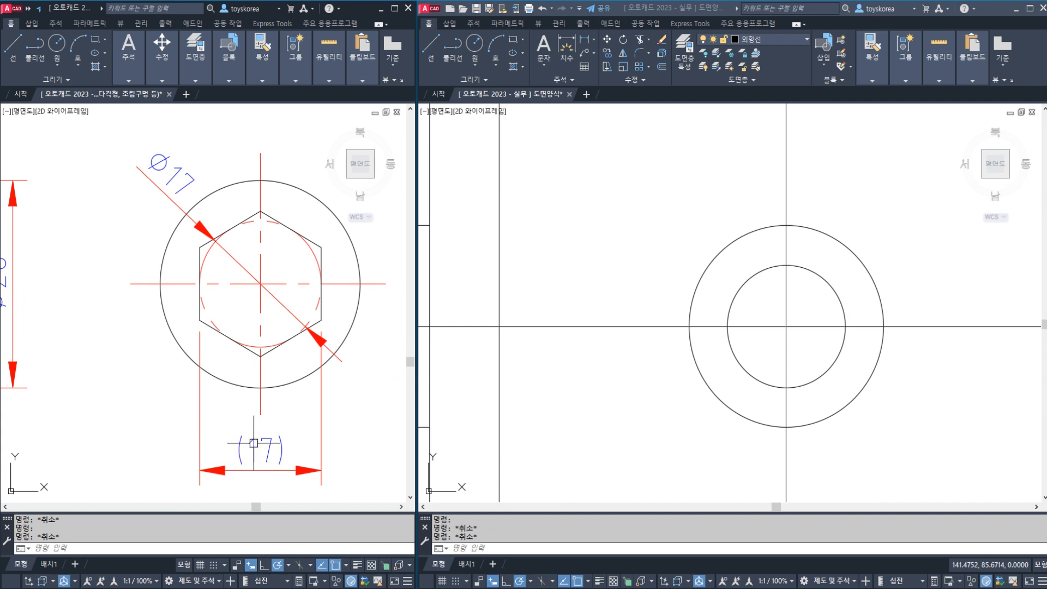
pyautogui.click(592, 367)
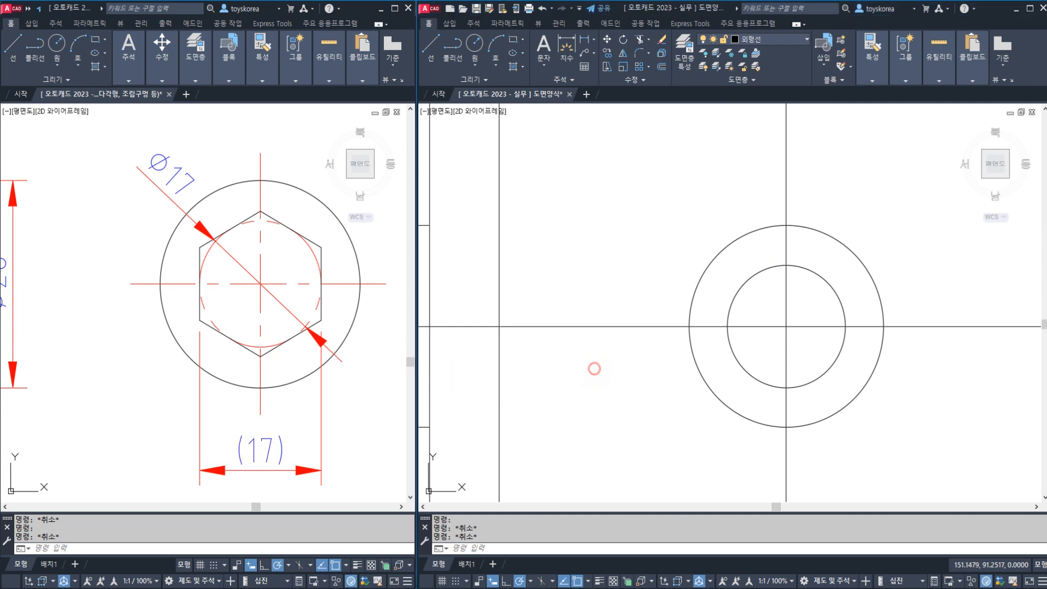
pyautogui.press('Escape')
pyautogui.moveTo(603, 360); pyautogui.dragTo(593, 361, button='middle')
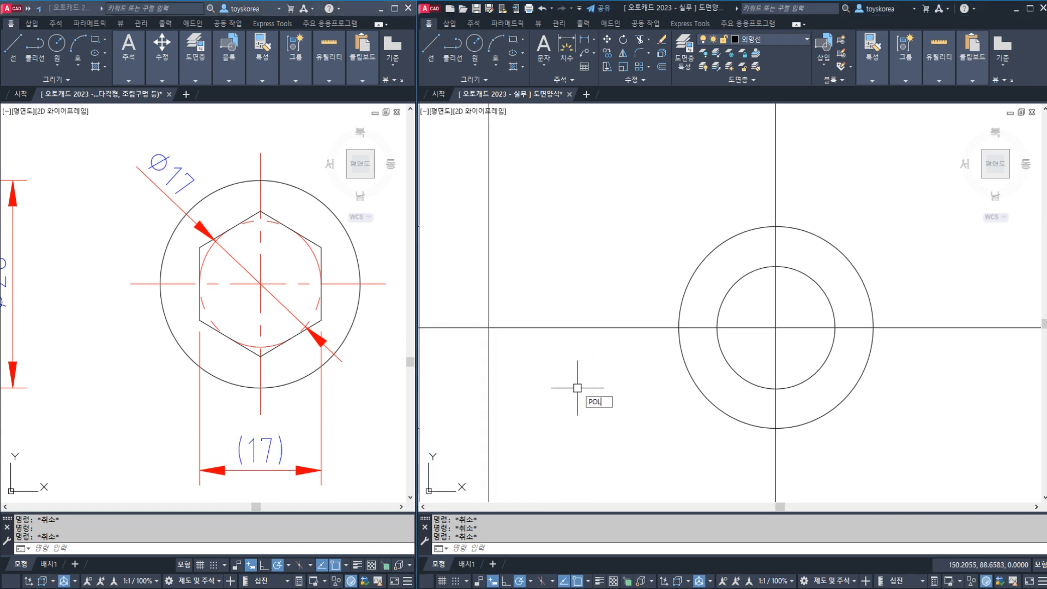
pyautogui.write('POL')
pyautogui.press('Return')
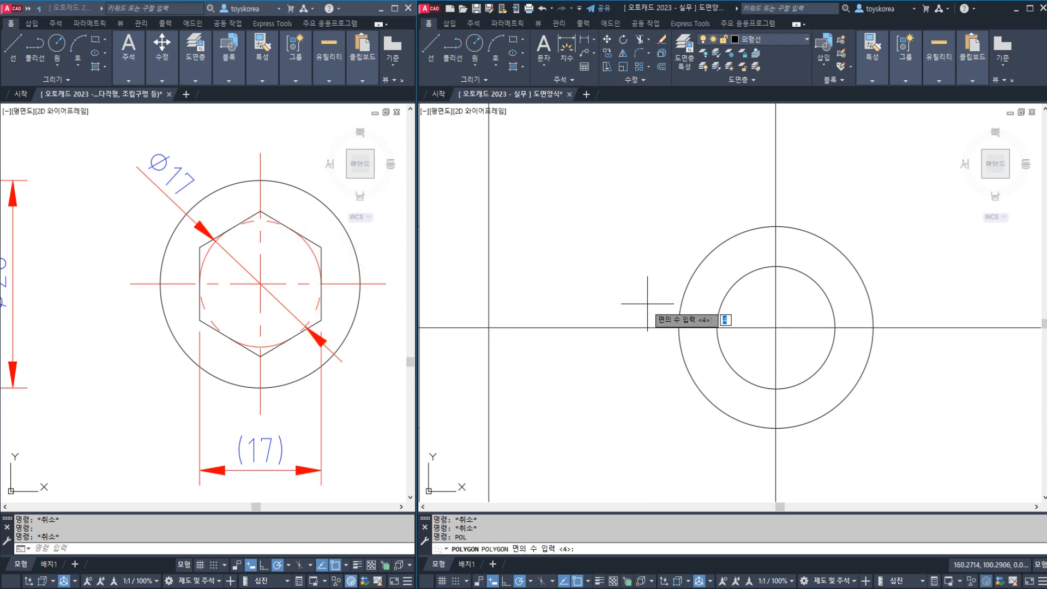
pyautogui.write('6')
pyautogui.press('Return')
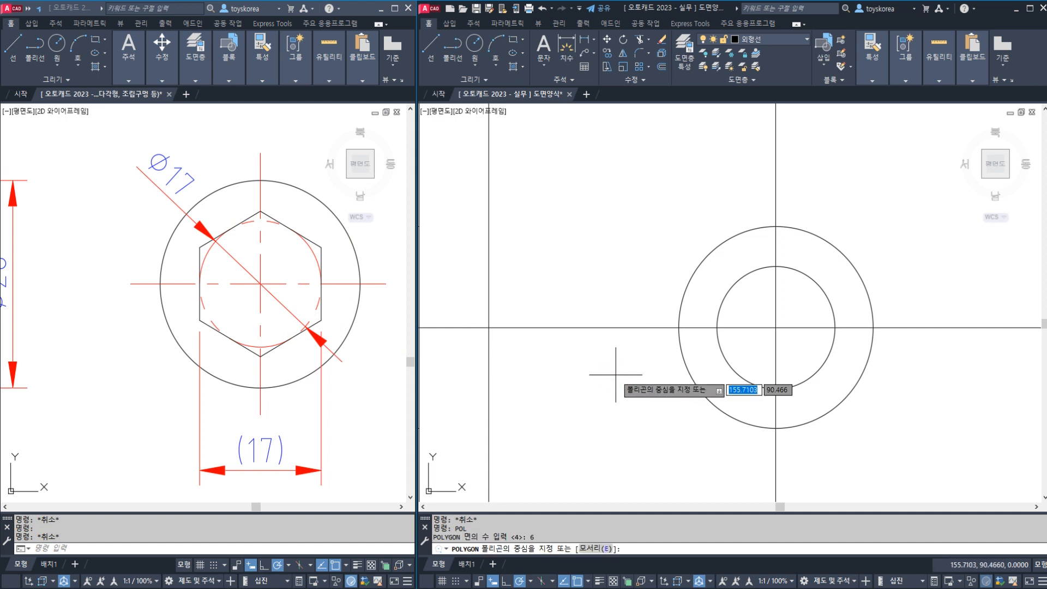
pyautogui.click(775, 329)
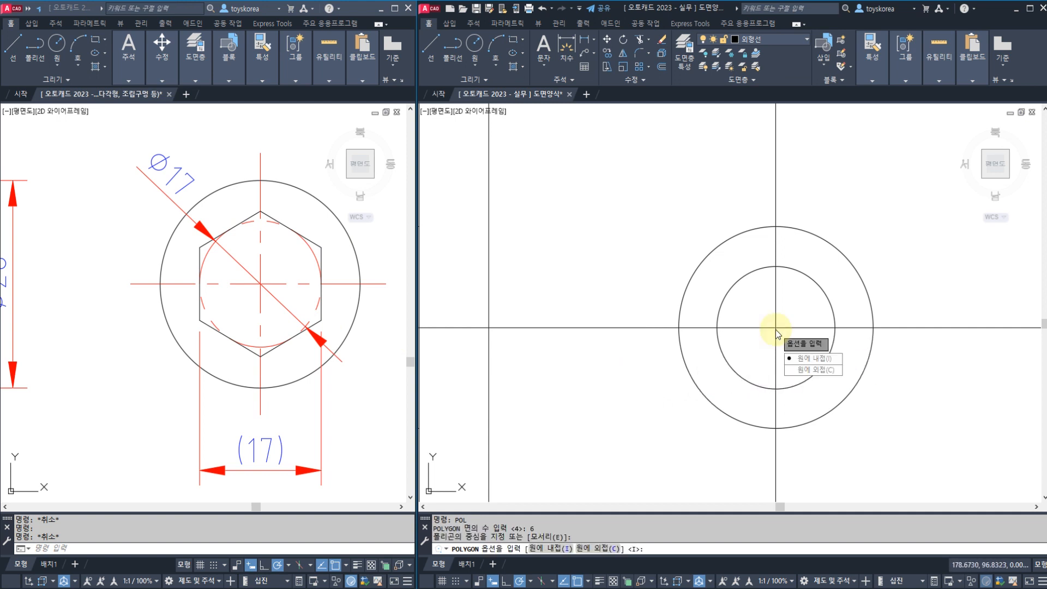
pyautogui.click(818, 370)
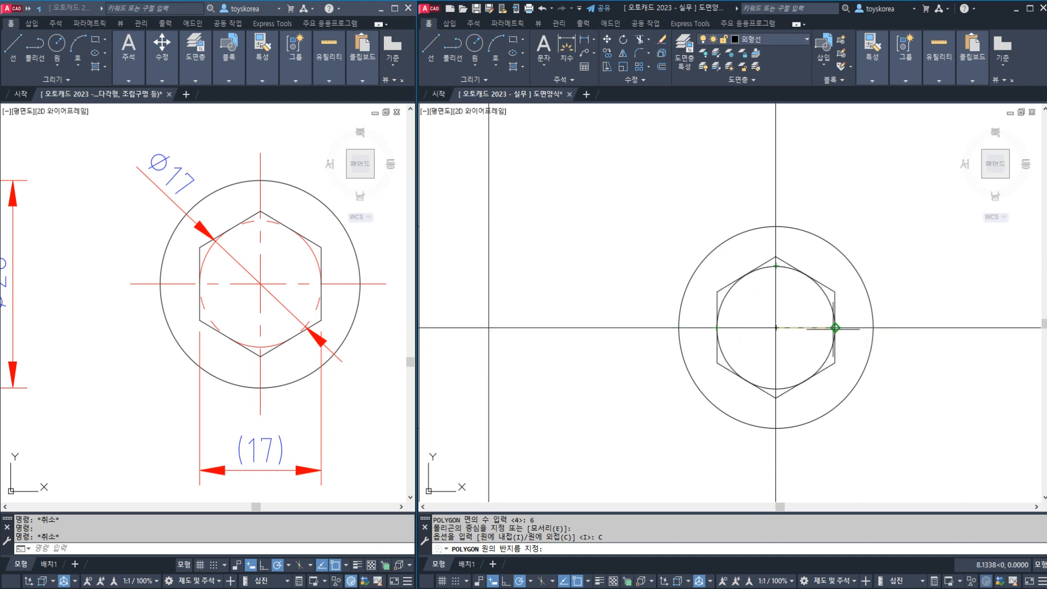
pyautogui.click(834, 327)
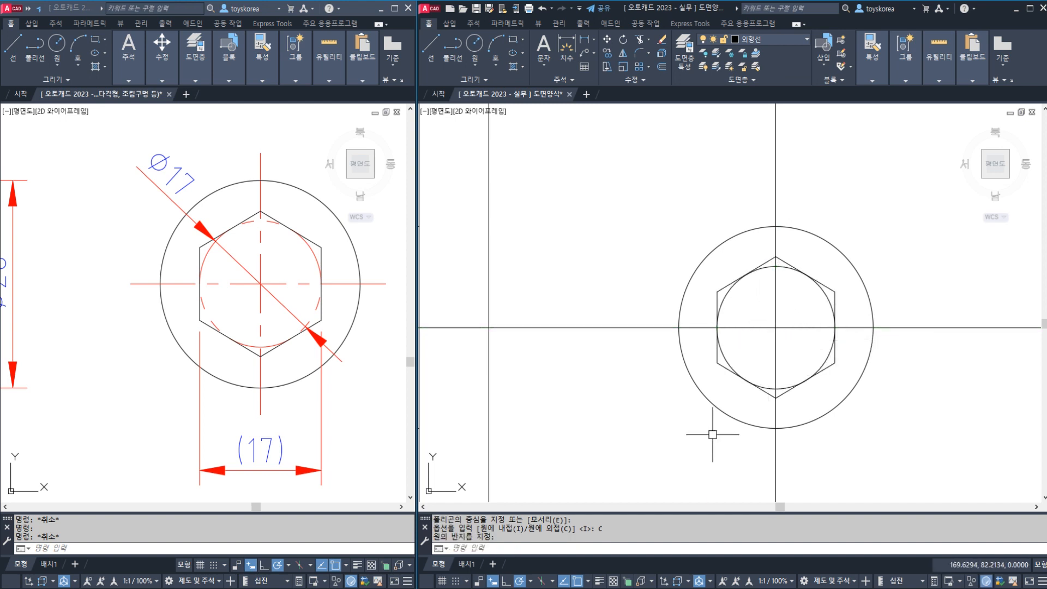
# Step: Move the side view's 17 mm circle to the 가상선 layer and save the drawing
pyautogui.click(725, 293)
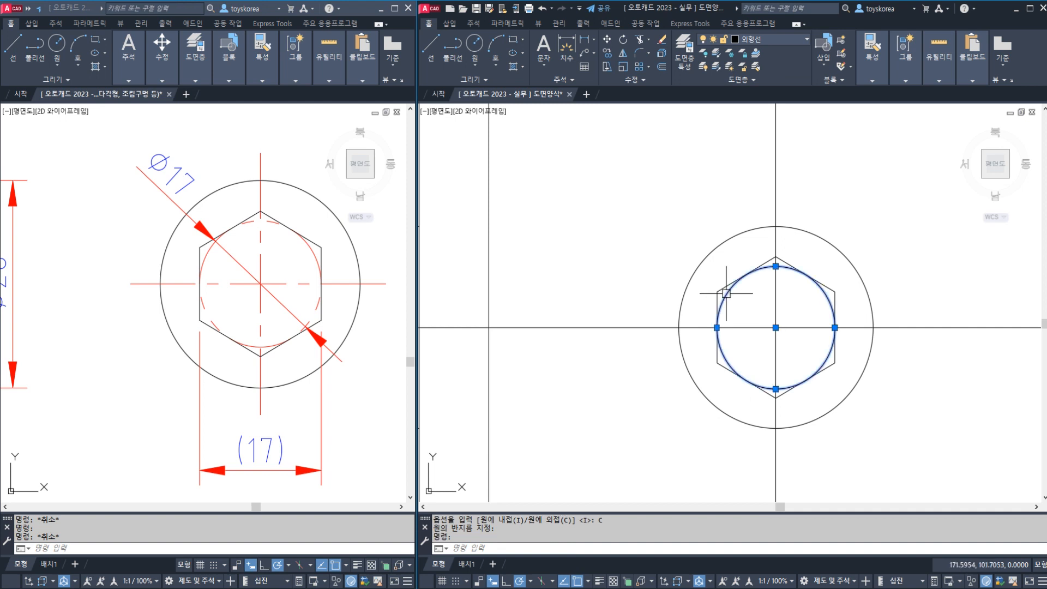
pyautogui.click(765, 42)
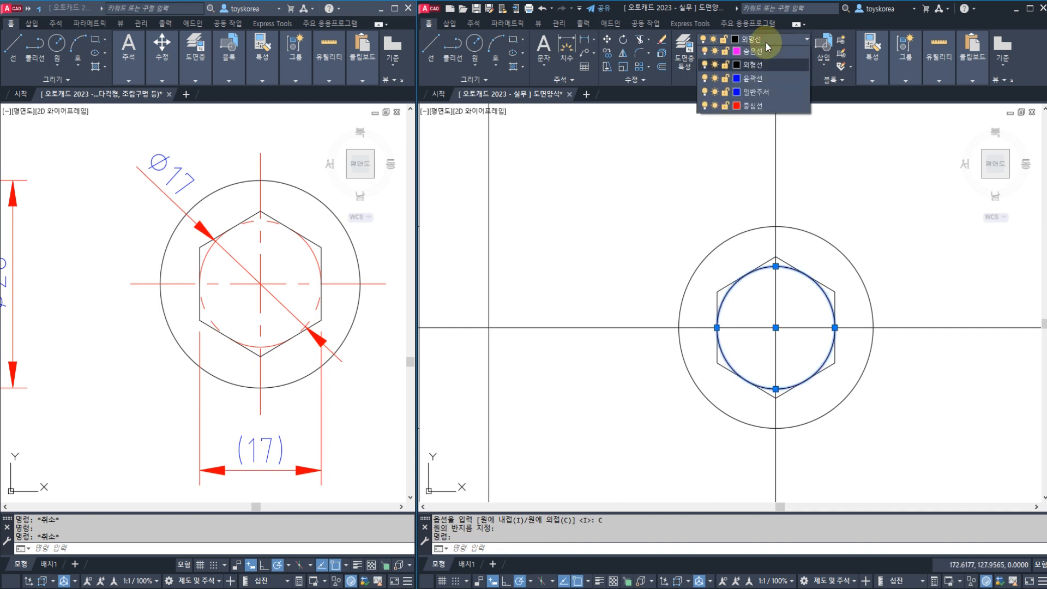
pyautogui.click(763, 101)
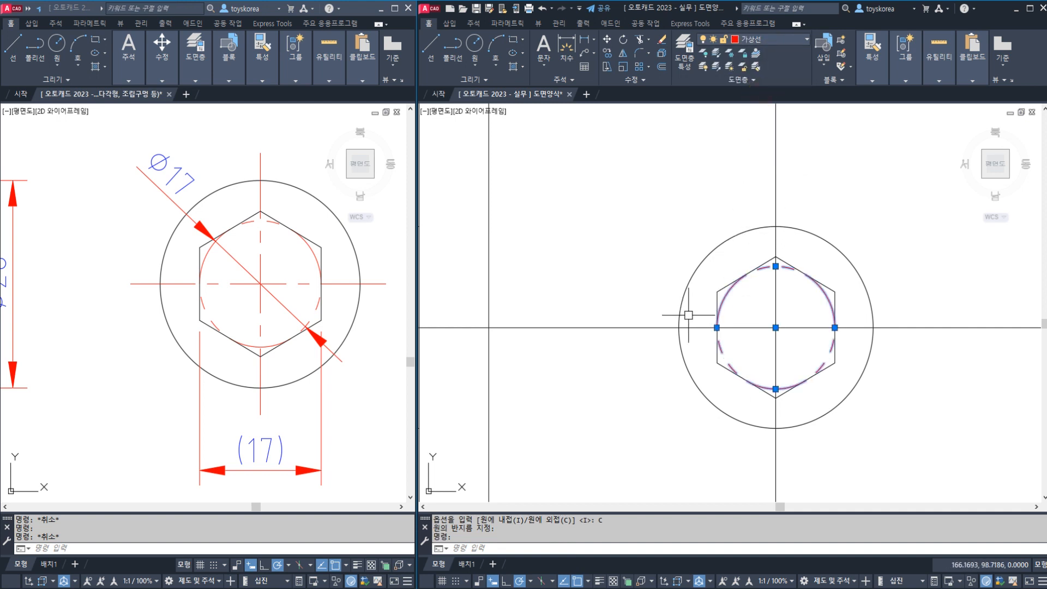
pyautogui.press('Escape')
pyautogui.press('Escape')
pyautogui.scroll(-5, 688, 315)
pyautogui.scroll(3, 688, 314)
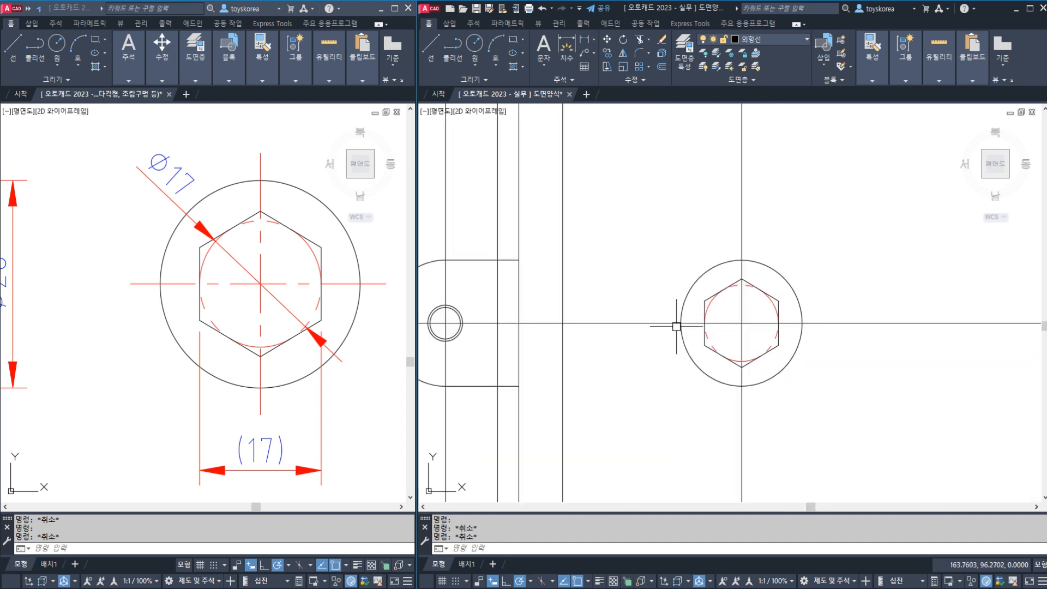
pyautogui.hotkey('ctrl', 's')
# Step: Examine how the hexagon's top and bottom corners project from the side view onto the hexagonal end in the reference front view
pyautogui.click(644, 303)
pyautogui.click(245, 350)
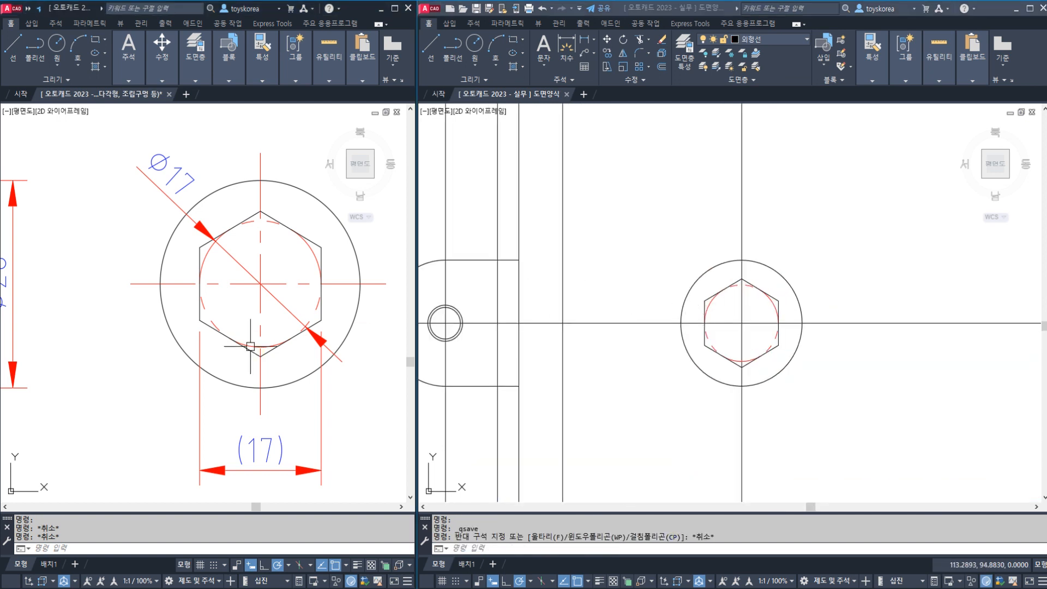
pyautogui.scroll(-3, 212, 350)
pyautogui.moveTo(212, 351); pyautogui.dragTo(251, 356, button='middle')
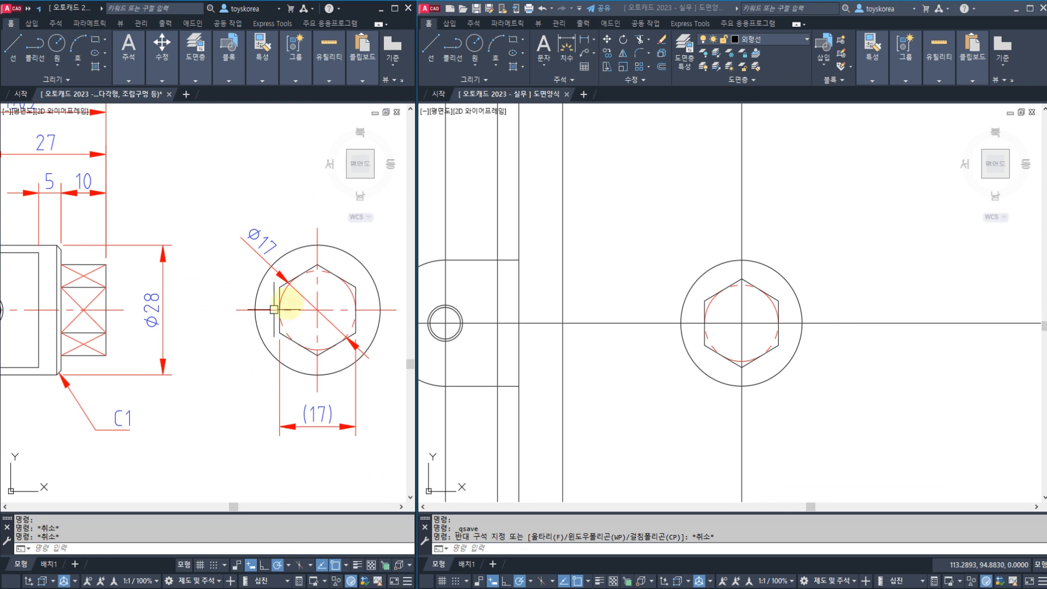
pyautogui.moveTo(319, 264); pyautogui.dragTo(101, 261)
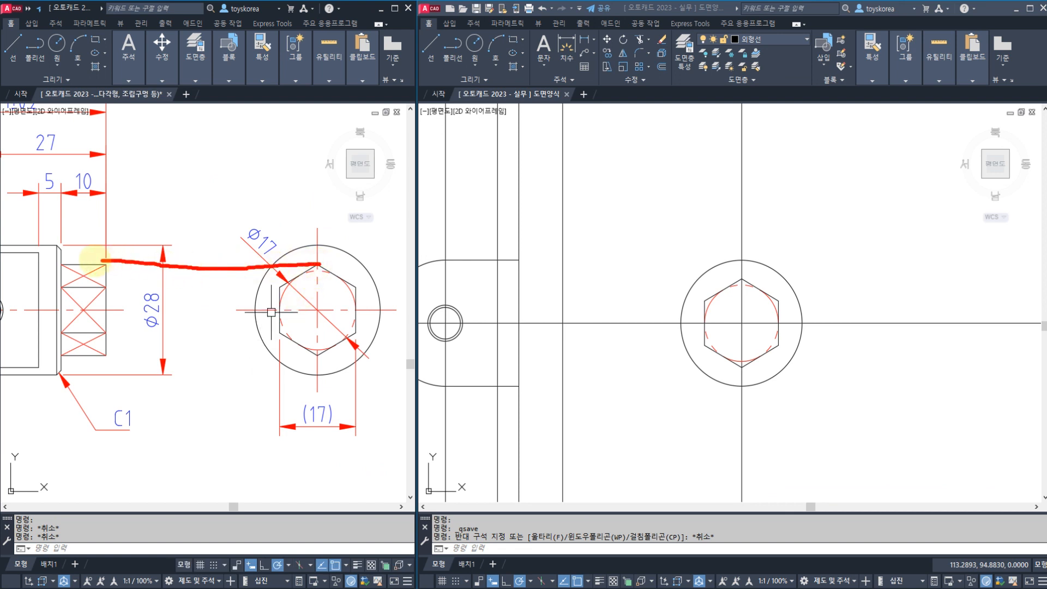
pyautogui.moveTo(321, 359); pyautogui.dragTo(174, 363)
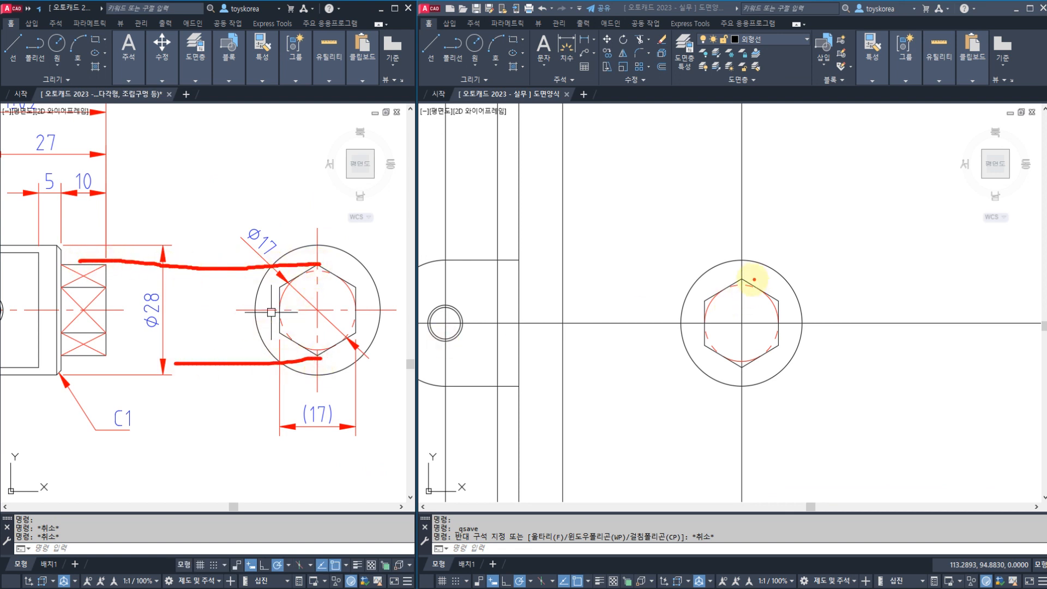
pyautogui.moveTo(688, 284); pyautogui.dragTo(523, 294)
pyautogui.moveTo(742, 366); pyautogui.dragTo(534, 371)
pyautogui.moveTo(622, 283)
pyautogui.mouseDown()
pyautogui.moveTo(612, 273)
pyautogui.moveTo(622, 306)
pyautogui.mouseUp()
pyautogui.moveTo(639, 372); pyautogui.dragTo(627, 376)
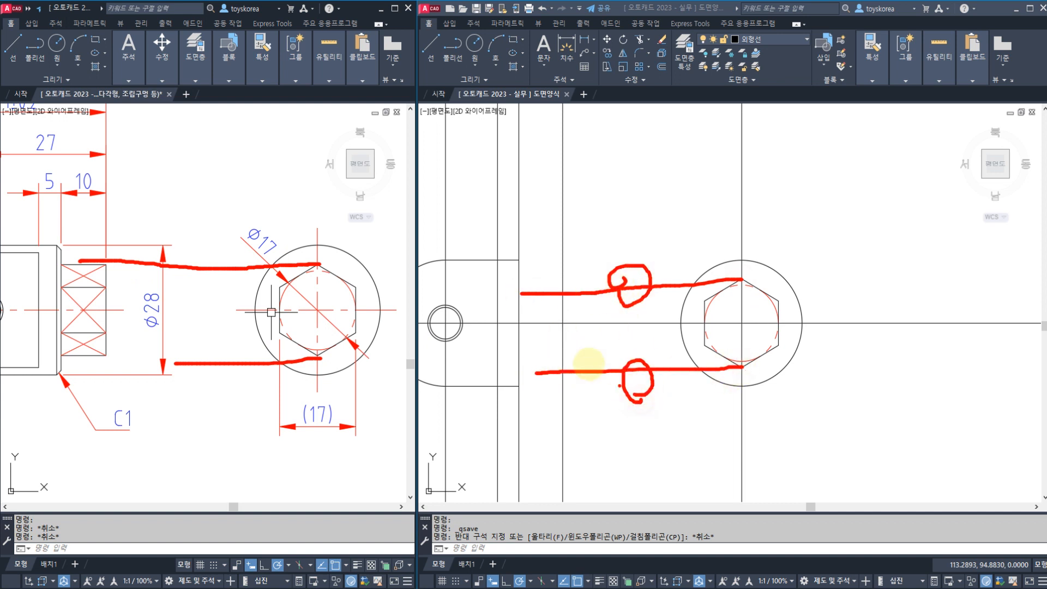
pyautogui.moveTo(556, 304)
pyautogui.mouseDown()
pyautogui.moveTo(551, 273)
pyautogui.moveTo(557, 315)
pyautogui.moveTo(519, 381)
pyautogui.moveTo(550, 355)
pyautogui.mouseUp()
pyautogui.moveTo(109, 284); pyautogui.dragTo(73, 252)
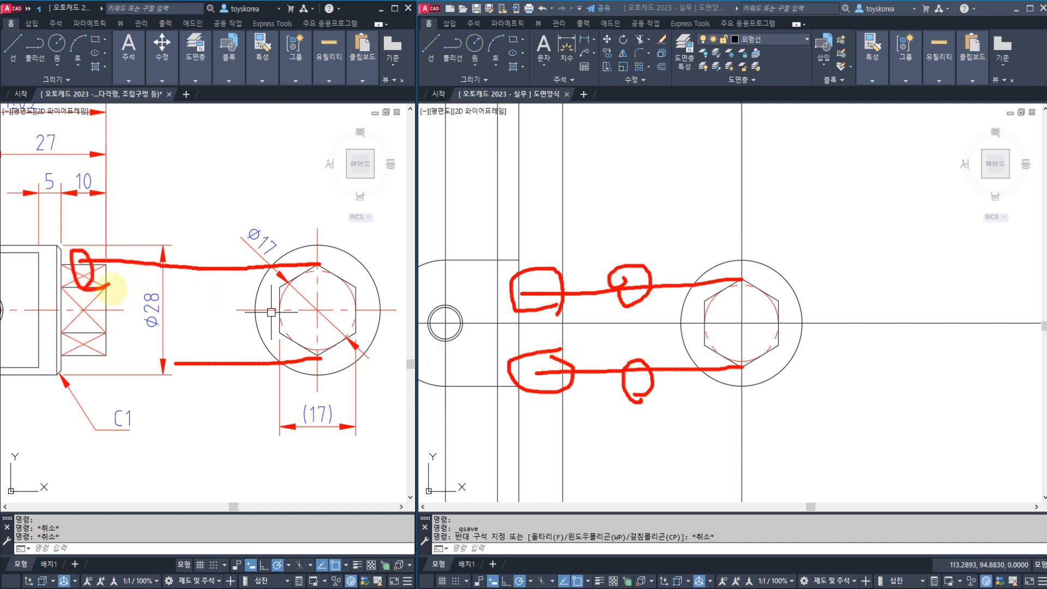
pyautogui.press('Escape')
pyautogui.press('Escape')
# Step: Examine how the hexagon's side corners project onto the two inner edge lines of the reference front view's hexagonal end
pyautogui.click(618, 327)
pyautogui.press('Escape')
pyautogui.press('Escape')
pyautogui.press('Escape')
pyautogui.hotkey('ctrl', '2')
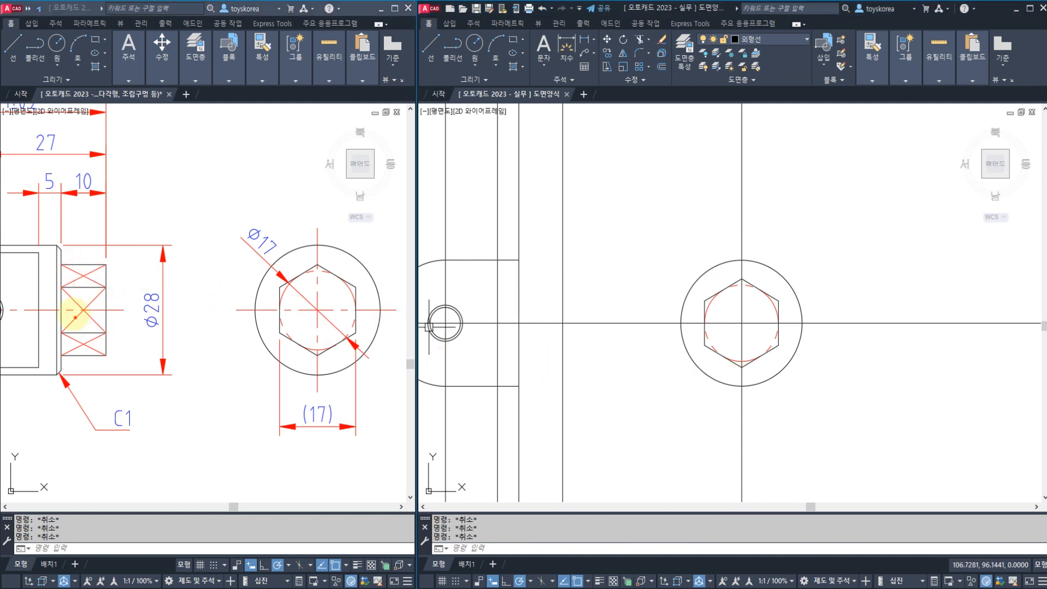
pyautogui.click(84, 290)
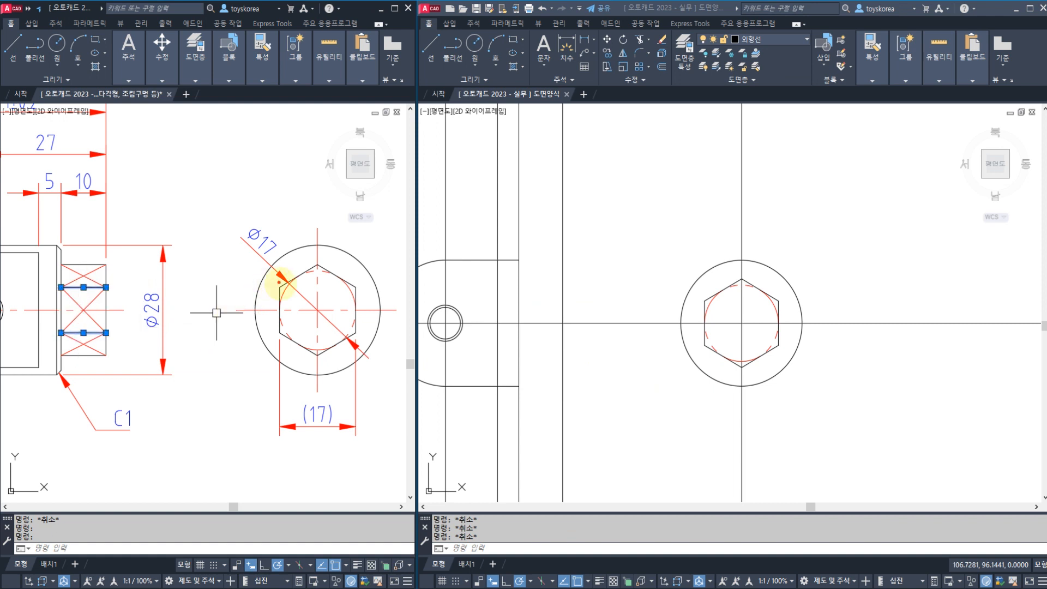
pyautogui.moveTo(249, 287); pyautogui.dragTo(216, 291)
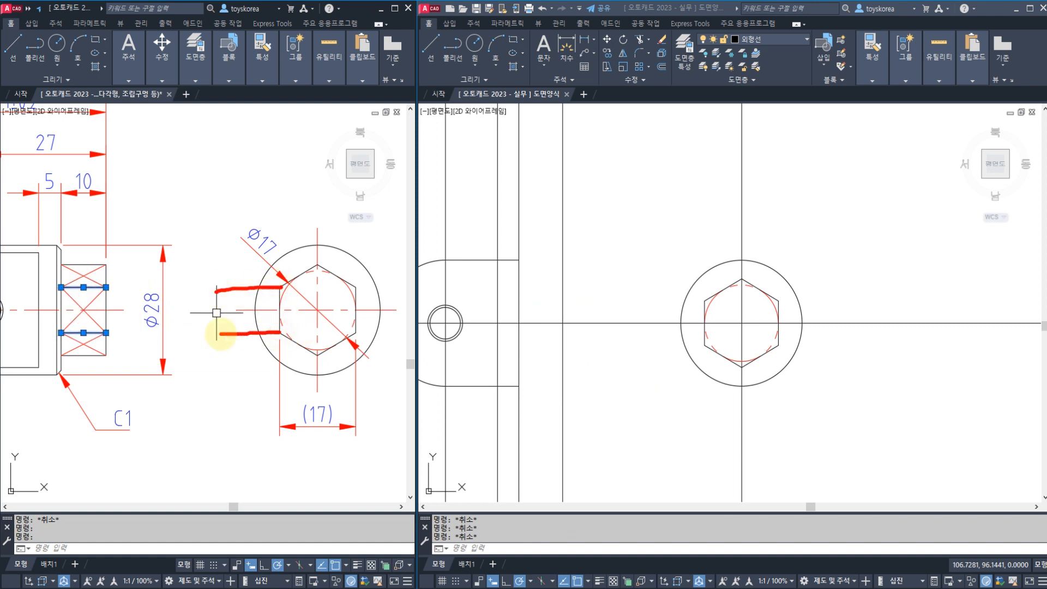
# Step: Draw a horizontal construction line through the top corner of the side view's hexagon
pyautogui.click(610, 309)
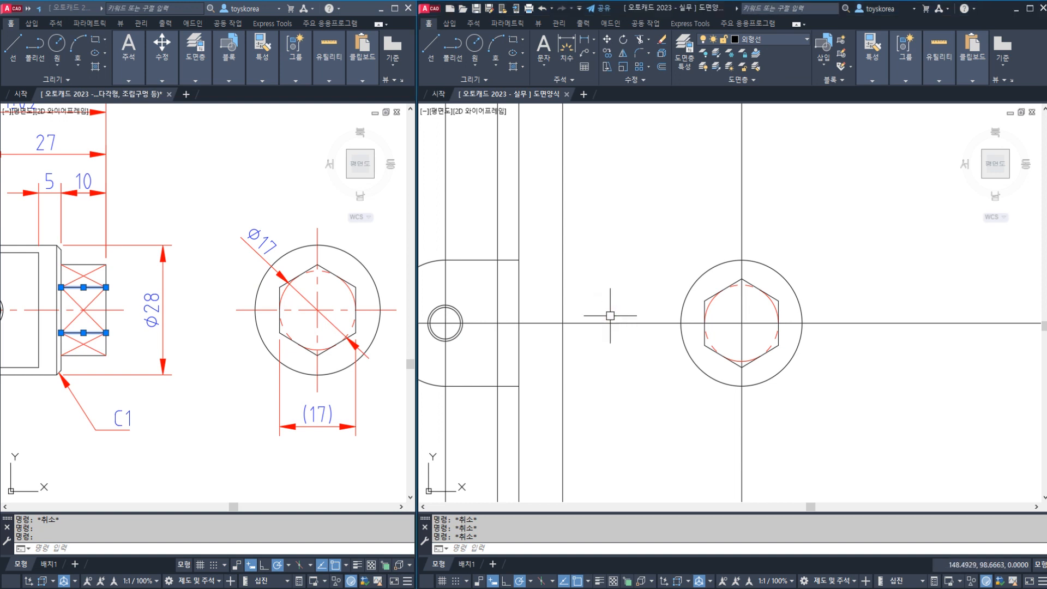
pyautogui.write('XL')
pyautogui.press('Return')
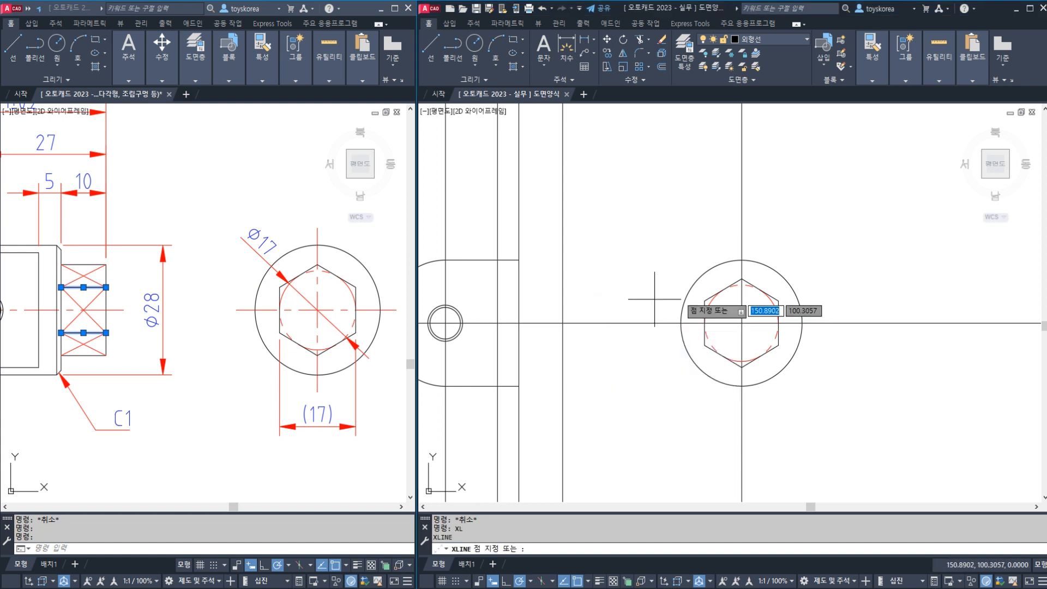
pyautogui.click(737, 276)
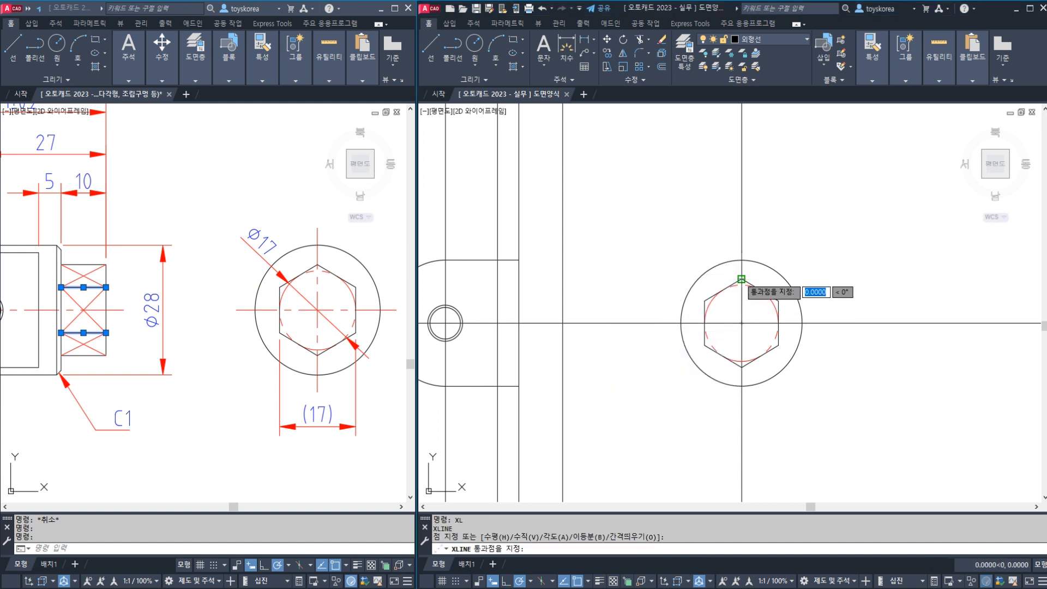
pyautogui.click(667, 283)
pyautogui.press('Return')
pyautogui.press('Return')
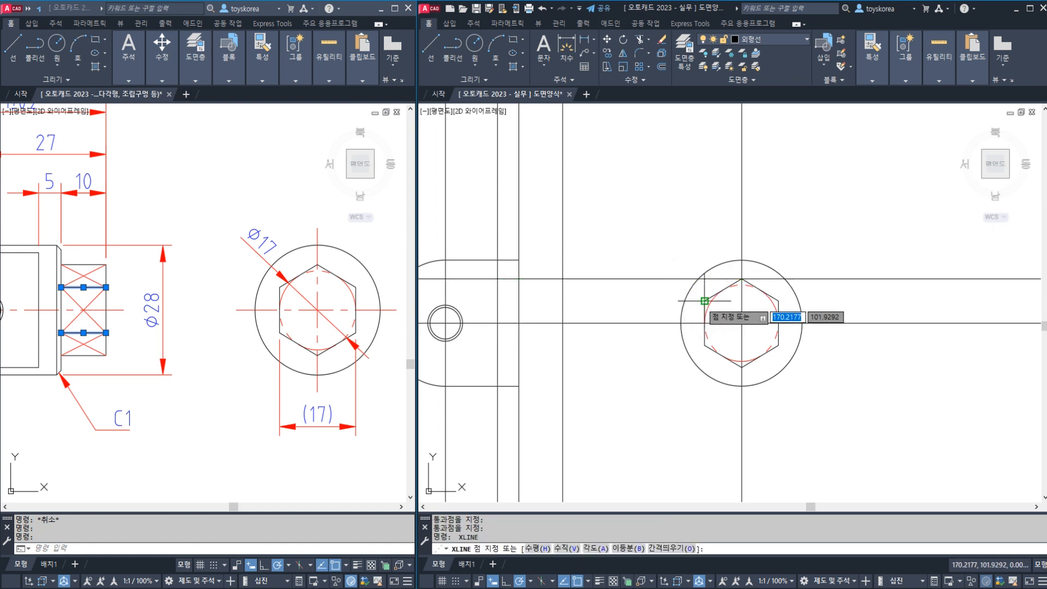
pyautogui.click(705, 301)
pyautogui.press('Escape')
pyautogui.press('Escape')
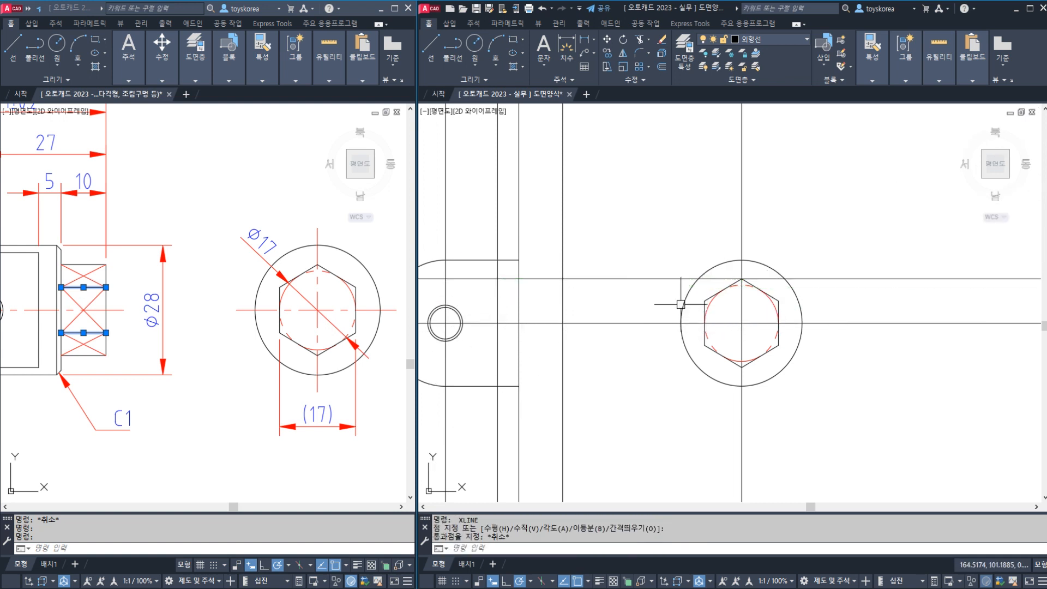
# Step: Draw a horizontal construction line through the upper-left corner of the side view's hexagon
pyautogui.scroll(6, 694, 302)
pyautogui.press('Return')
pyautogui.click(735, 298)
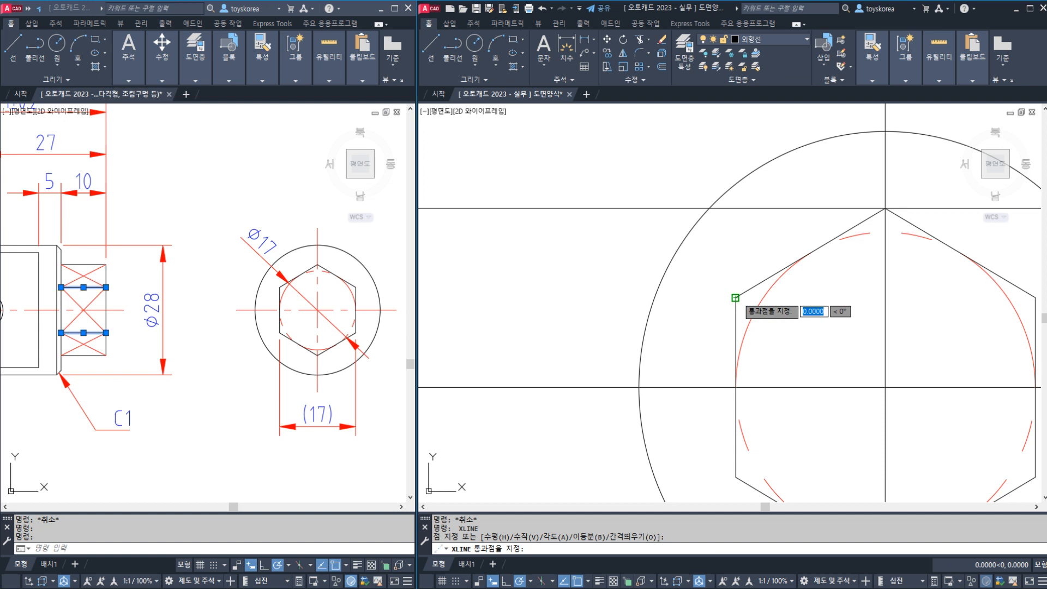
pyautogui.click(807, 299)
pyautogui.press('Escape')
pyautogui.press('Escape')
# Step: Trim both projected hexagon lines so they remain only between the front view's body end and the outermost vertical line
pyautogui.scroll(-4, 787, 328)
pyautogui.scroll(-3, 787, 328)
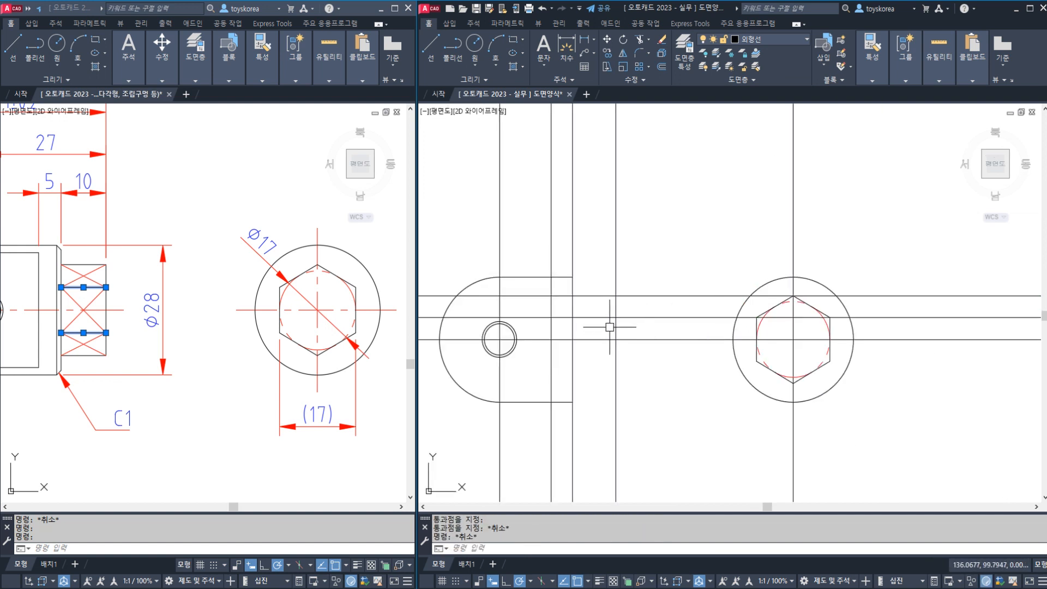
pyautogui.write('tr')
pyautogui.press('Return')
pyautogui.click(615, 304)
pyautogui.click(573, 305)
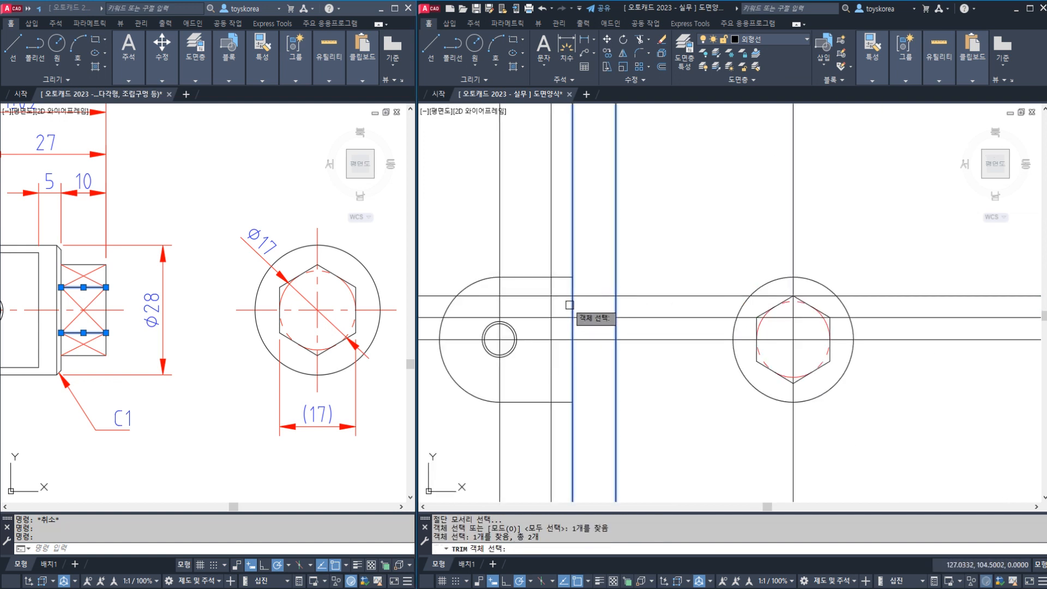
pyautogui.press('Return')
pyautogui.click(560, 312)
pyautogui.click(650, 277)
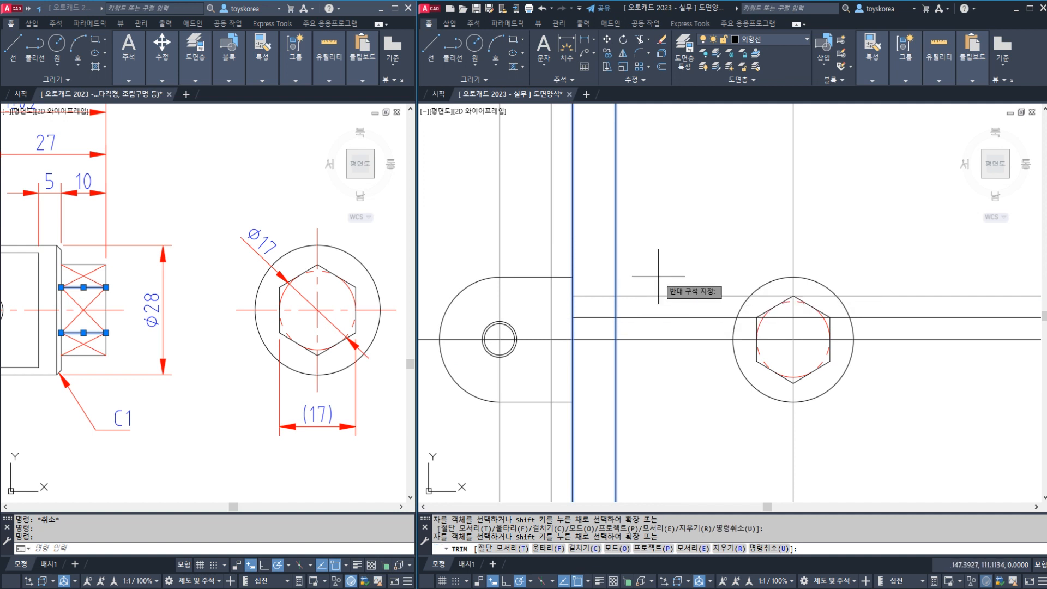
pyautogui.click(644, 320)
pyautogui.press('Escape')
pyautogui.press('Escape')
# Step: Compare the two trimmed hexagon edge lines with the corresponding upper edge lines in the reference front view
pyautogui.click(584, 296)
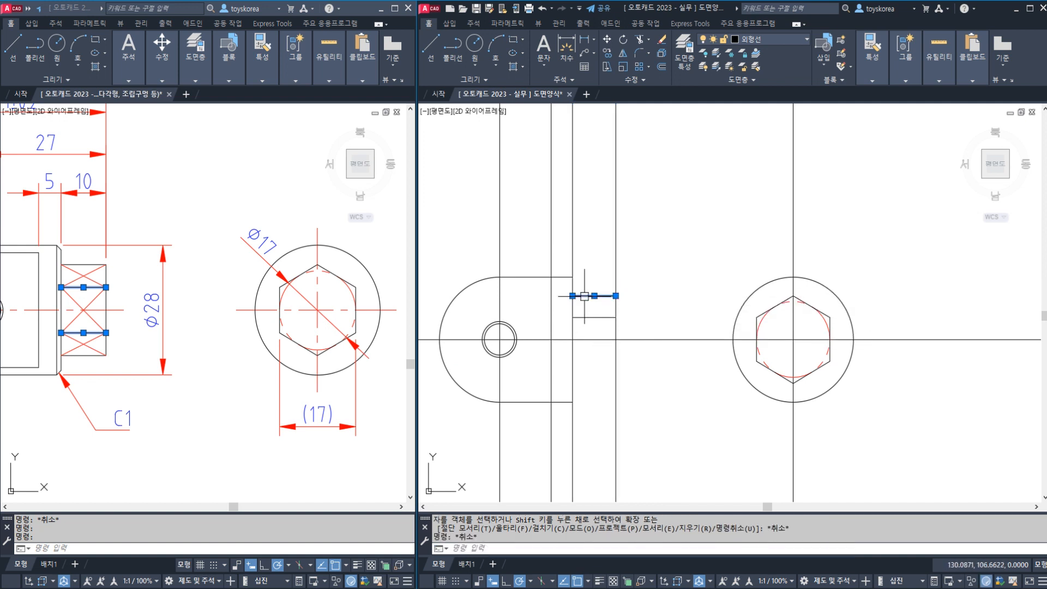
pyautogui.click(585, 317)
pyautogui.click(186, 296)
pyautogui.press('Escape')
pyautogui.press('Escape')
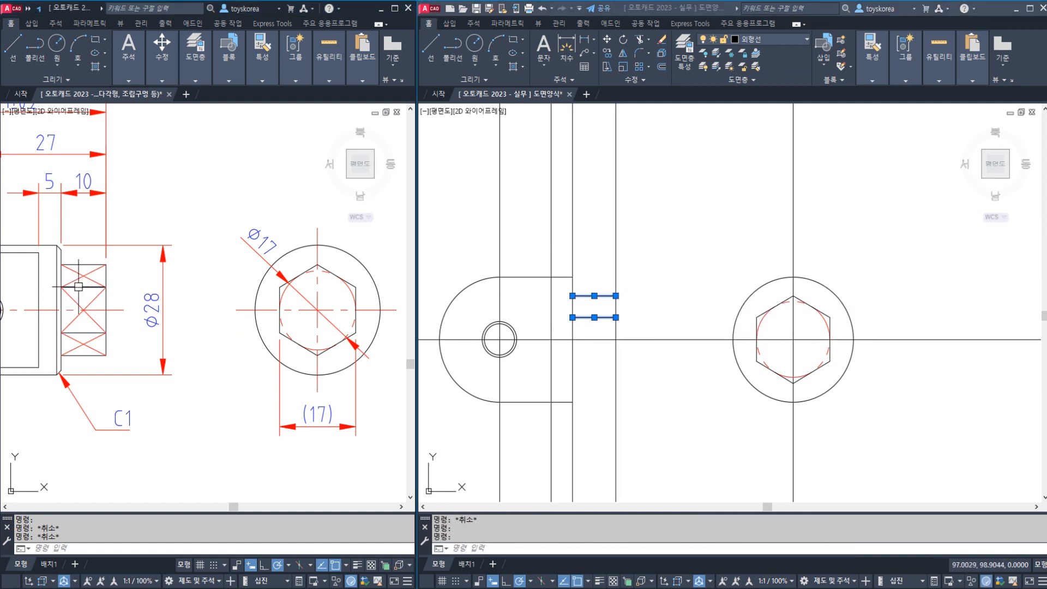
pyautogui.click(78, 287)
pyautogui.click(574, 314)
pyautogui.press('Escape')
pyautogui.press('Escape')
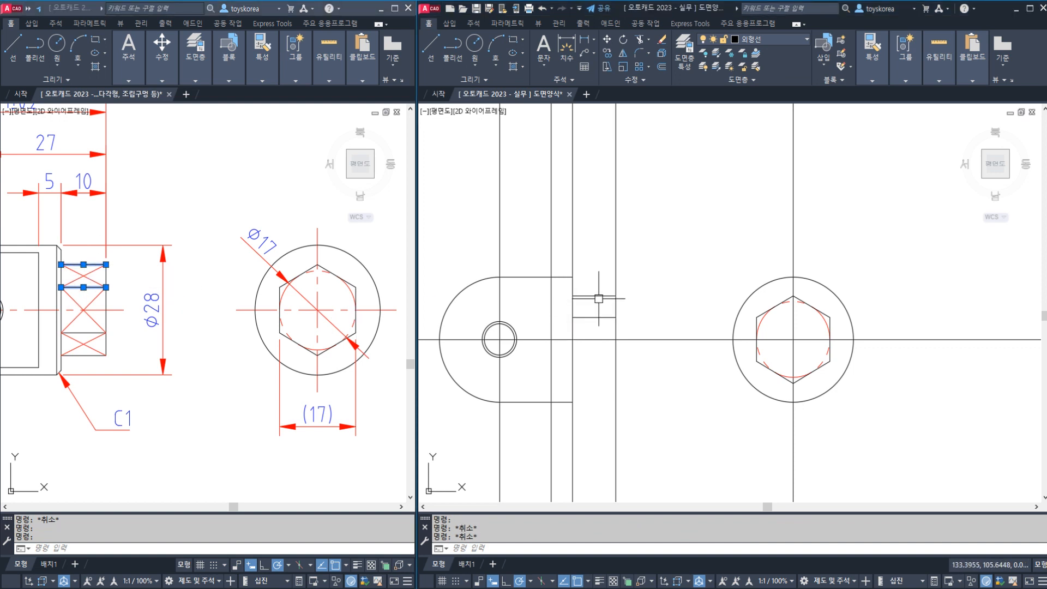
# Step: Mirror the two hexagon edge lines about the front view's horizontal centreline, keeping the originals, and save the drawing
pyautogui.click(599, 296)
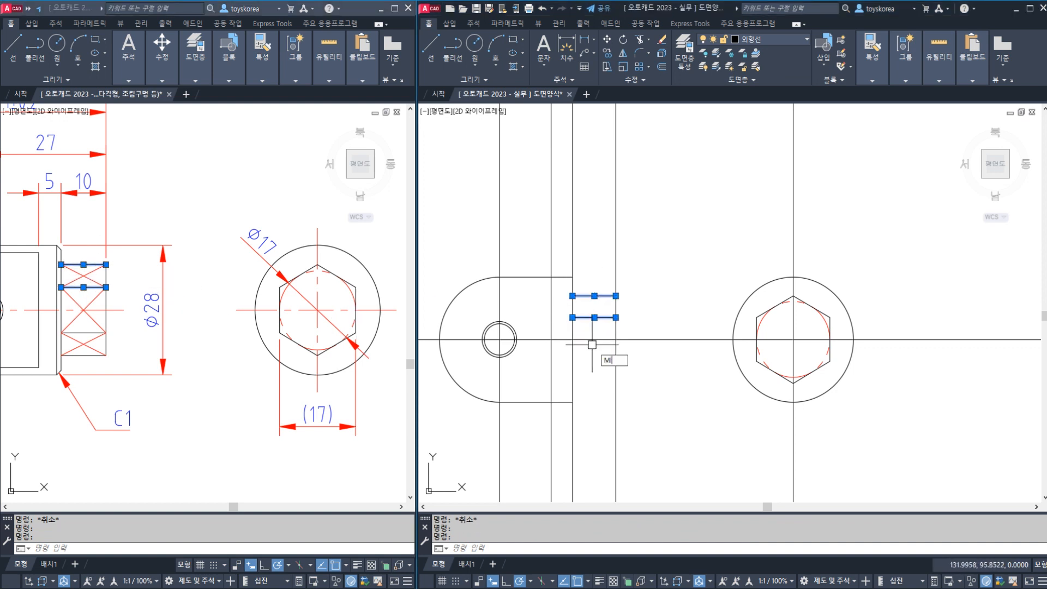
pyautogui.press('Return')
pyautogui.click(572, 339)
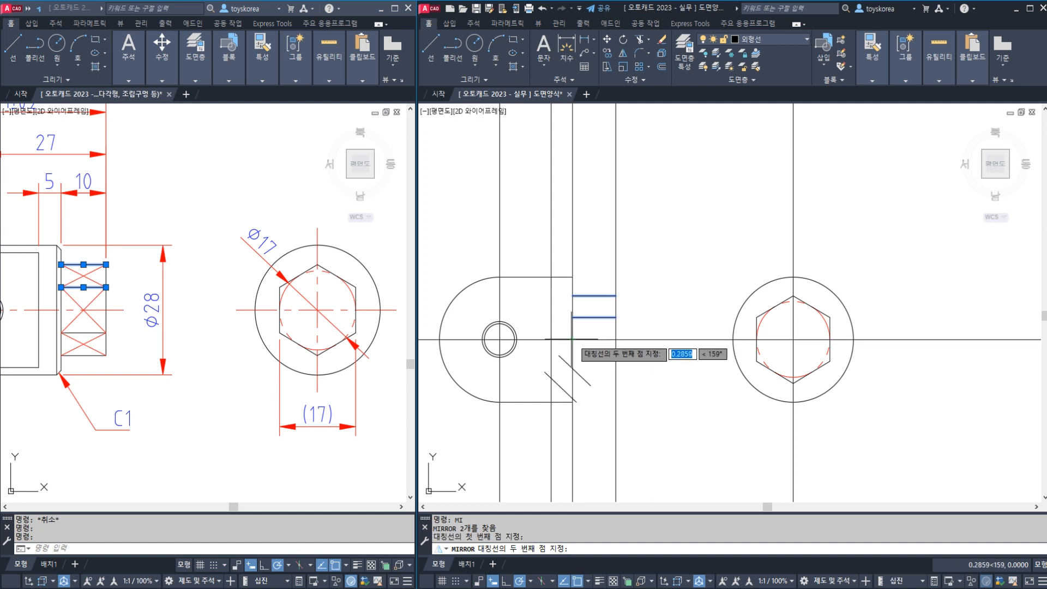
pyautogui.click(610, 339)
pyautogui.press('Return')
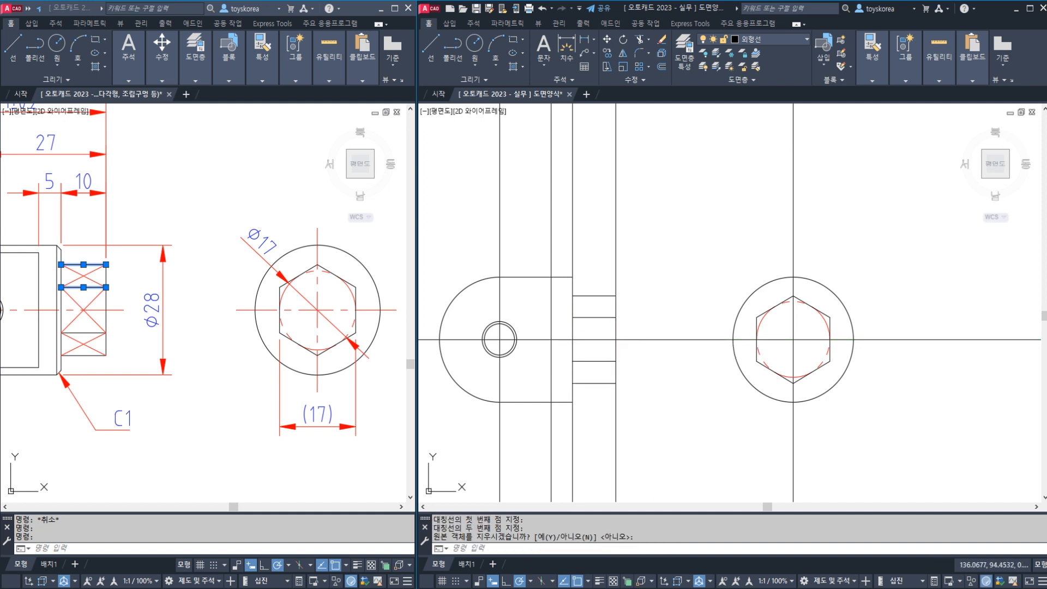
pyautogui.press('Escape')
pyautogui.moveTo(601, 369); pyautogui.dragTo(663, 333, button='middle')
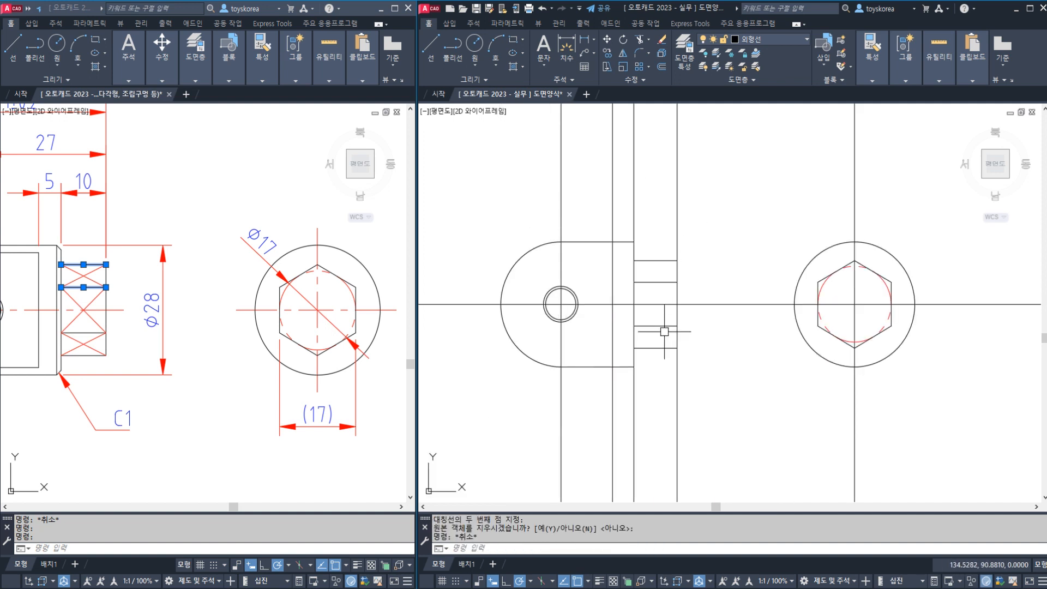
pyautogui.hotkey('ctrl', 's')
# Step: Examine the plan view above the front view in the reference drawing alongside the working front and side views
pyautogui.click(163, 384)
pyautogui.press('Escape')
pyautogui.moveTo(92, 362)
pyautogui.mouseDown(button='middle')
pyautogui.moveTo(215, 365)
pyautogui.moveTo(191, 429)
pyautogui.mouseUp(button='middle')
pyautogui.scroll(-2, 213, 363)
pyautogui.click(561, 299)
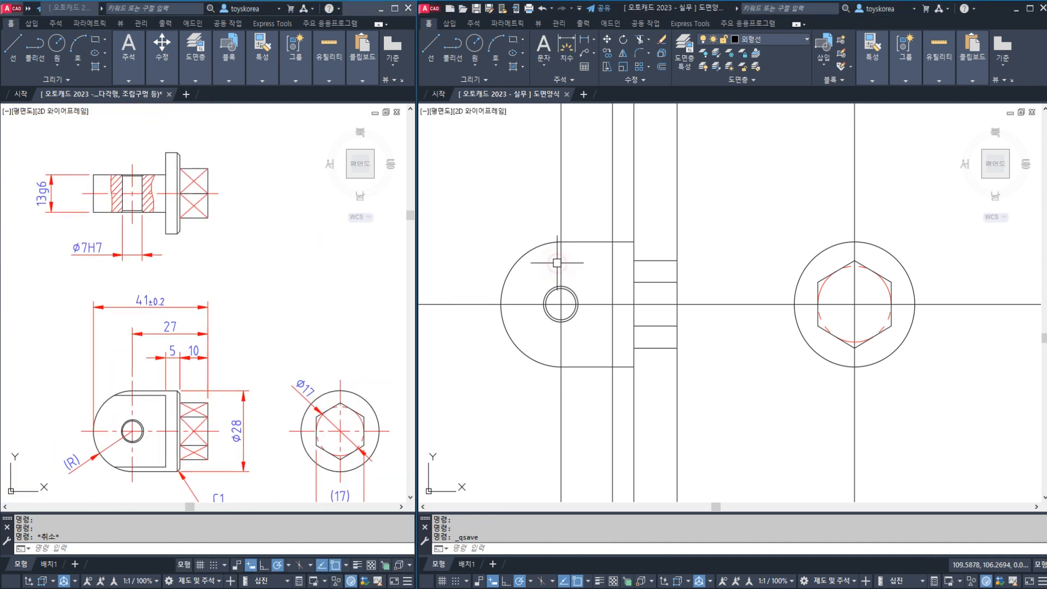
pyautogui.press('Escape')
pyautogui.moveTo(543, 233); pyautogui.dragTo(557, 317, button='middle')
pyautogui.moveTo(549, 229); pyautogui.dragTo(553, 263, button='middle')
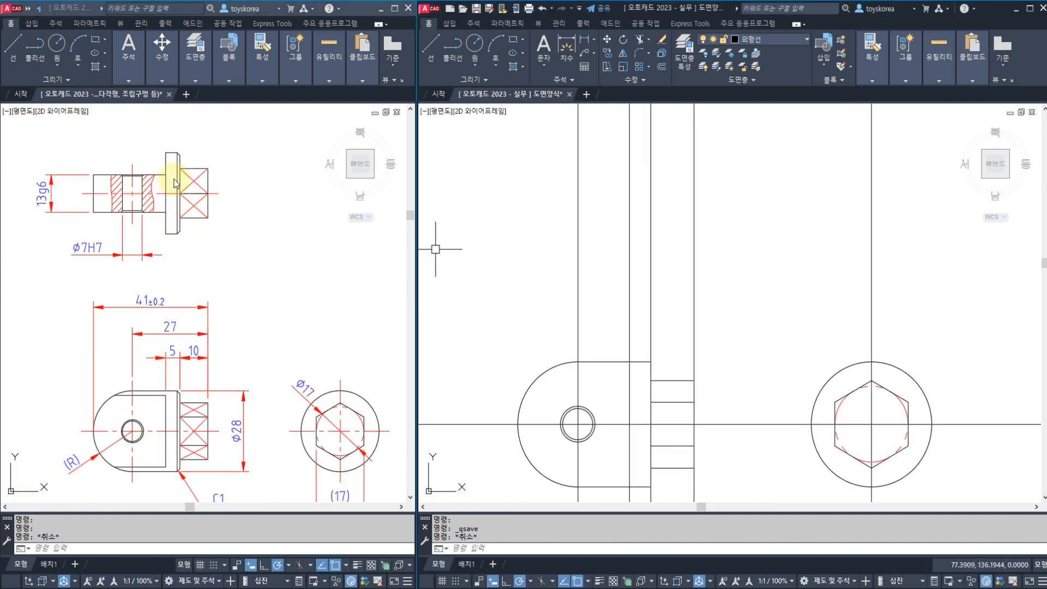
pyautogui.click(724, 307)
pyautogui.press('Escape')
pyautogui.moveTo(772, 329); pyautogui.dragTo(763, 267, button='middle')
pyautogui.moveTo(701, 304); pyautogui.dragTo(702, 322, button='middle')
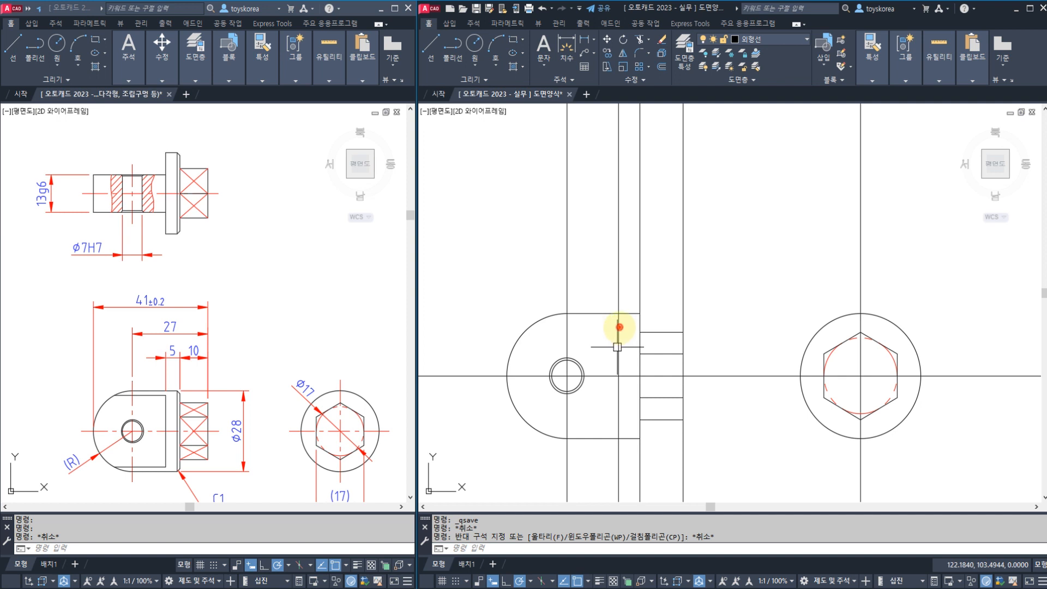
# Step: Trace how the plan view's 13g6 thickness projects through the side view's circle to the flat's edges in the front view
pyautogui.moveTo(607, 327); pyautogui.dragTo(524, 327)
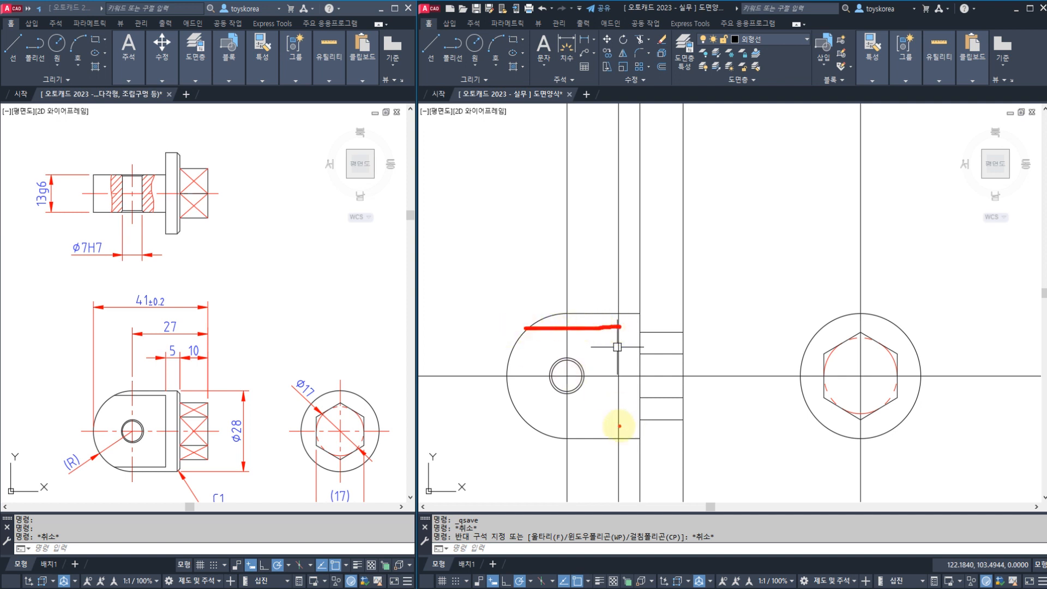
pyautogui.moveTo(620, 425); pyautogui.dragTo(557, 424)
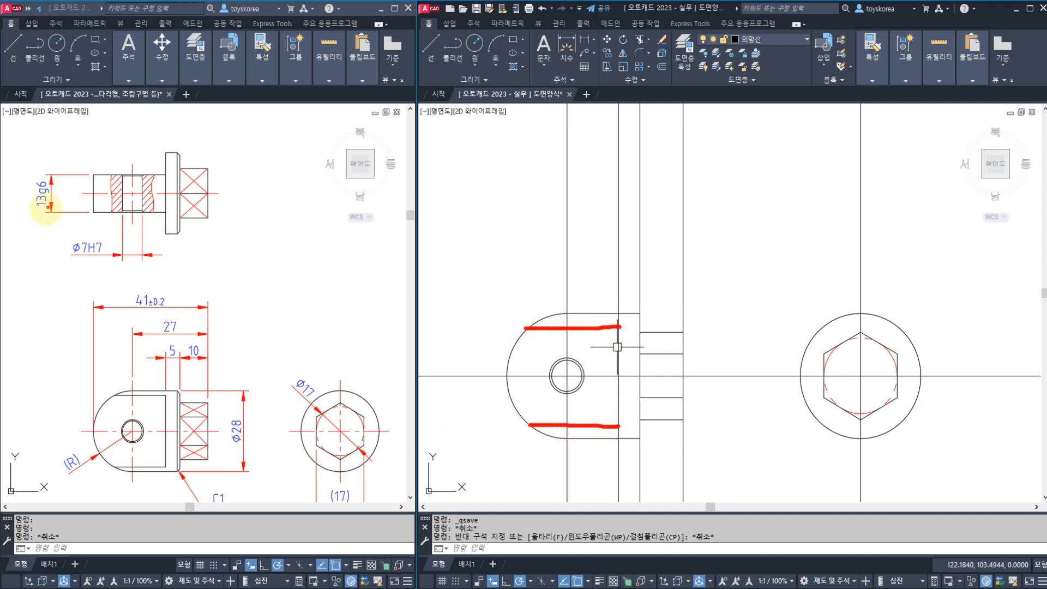
pyautogui.moveTo(43, 213); pyautogui.dragTo(15, 198)
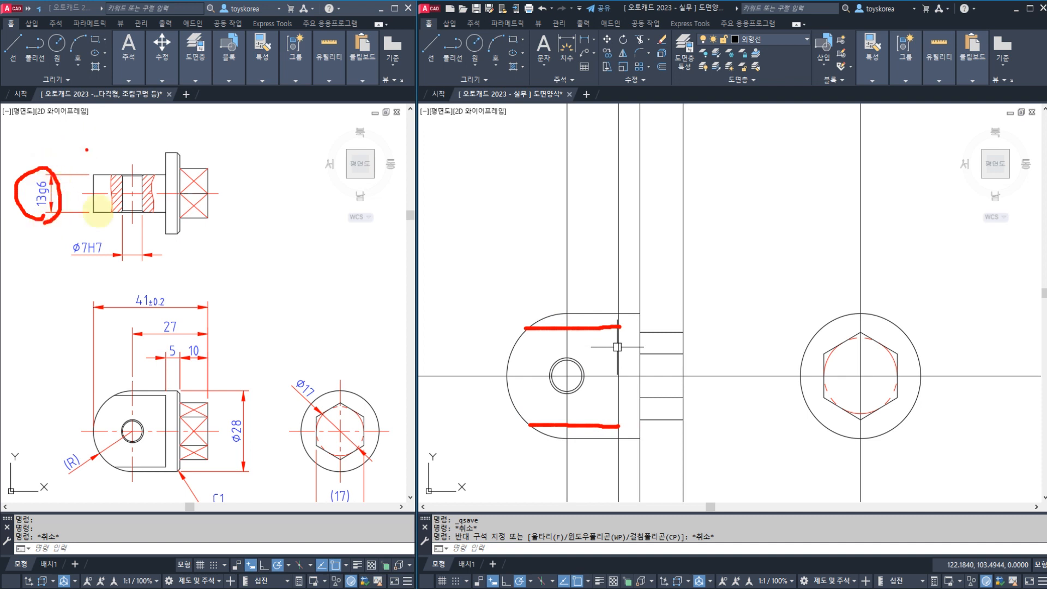
pyautogui.moveTo(204, 452)
pyautogui.mouseDown()
pyautogui.moveTo(216, 375)
pyautogui.moveTo(226, 434)
pyautogui.mouseUp()
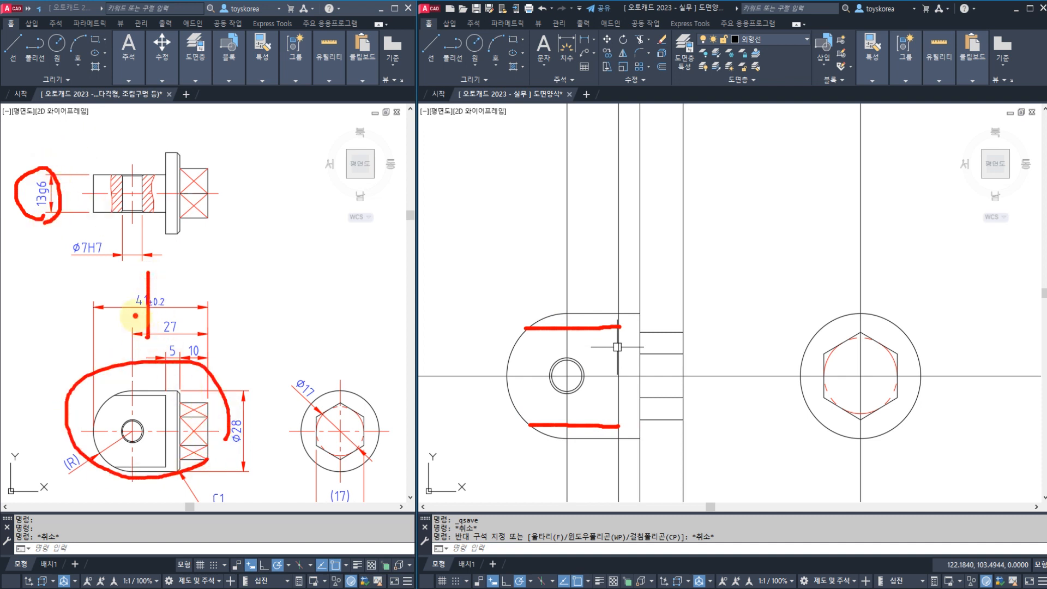
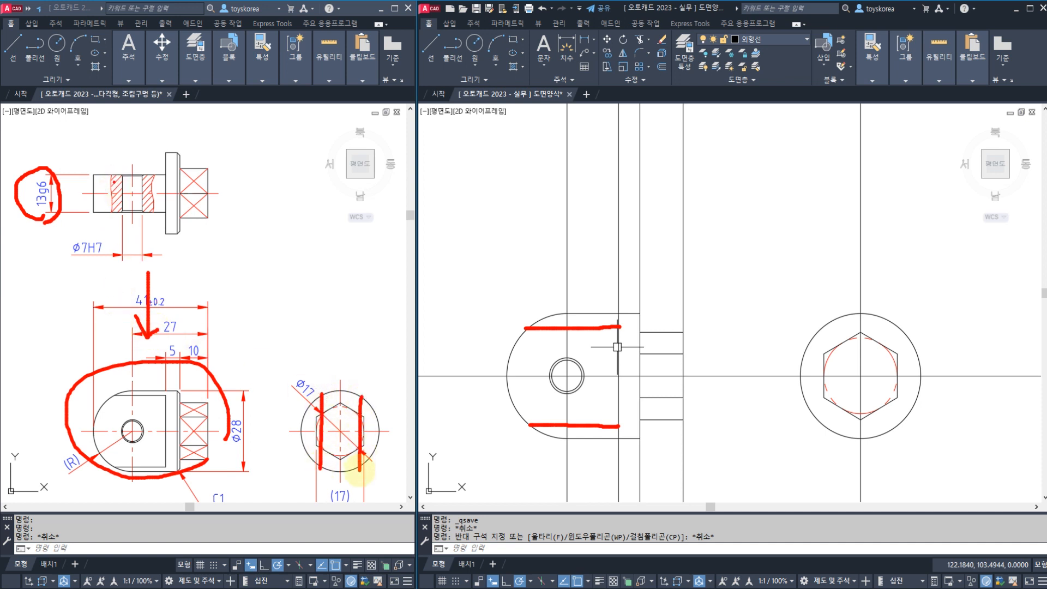
pyautogui.moveTo(317, 354); pyautogui.dragTo(315, 378)
pyautogui.moveTo(358, 346)
pyautogui.mouseDown()
pyautogui.moveTo(362, 389)
pyautogui.moveTo(361, 370)
pyautogui.moveTo(334, 379)
pyautogui.mouseUp()
pyautogui.moveTo(46, 181)
pyautogui.mouseDown()
pyautogui.moveTo(245, 222)
pyautogui.moveTo(309, 342)
pyautogui.mouseUp()
pyautogui.moveTo(338, 278); pyautogui.dragTo(388, 270)
pyautogui.moveTo(379, 282); pyautogui.dragTo(404, 297)
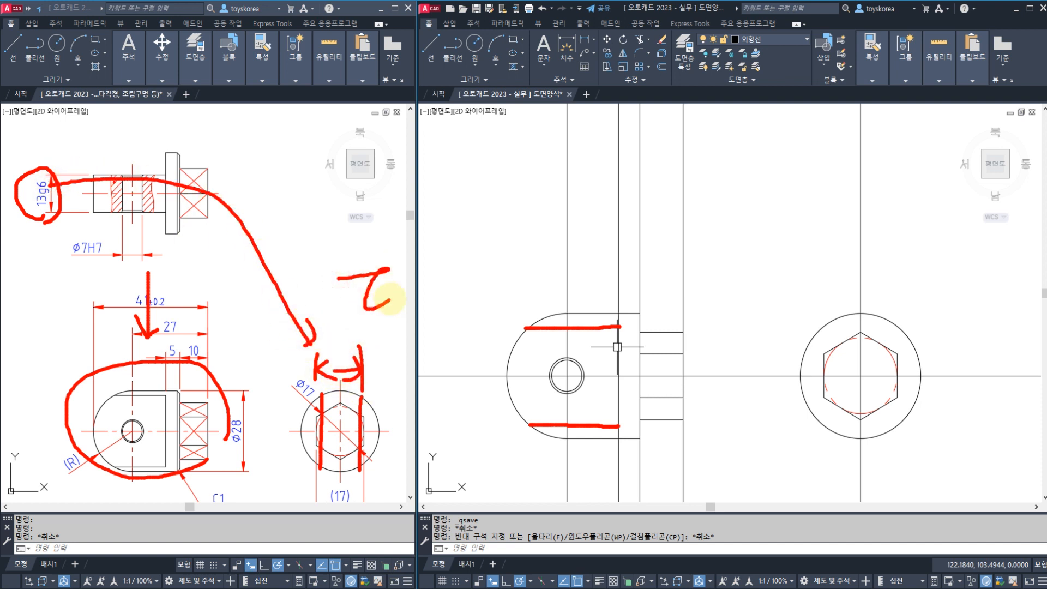
pyautogui.moveTo(328, 338); pyautogui.dragTo(428, 320)
pyautogui.moveTo(404, 321); pyautogui.dragTo(408, 340)
pyautogui.moveTo(456, 248)
pyautogui.mouseDown()
pyautogui.moveTo(441, 300)
pyautogui.moveTo(459, 294)
pyautogui.mouseUp()
pyautogui.moveTo(474, 259); pyautogui.dragTo(473, 281)
pyautogui.moveTo(474, 272); pyautogui.dragTo(482, 272)
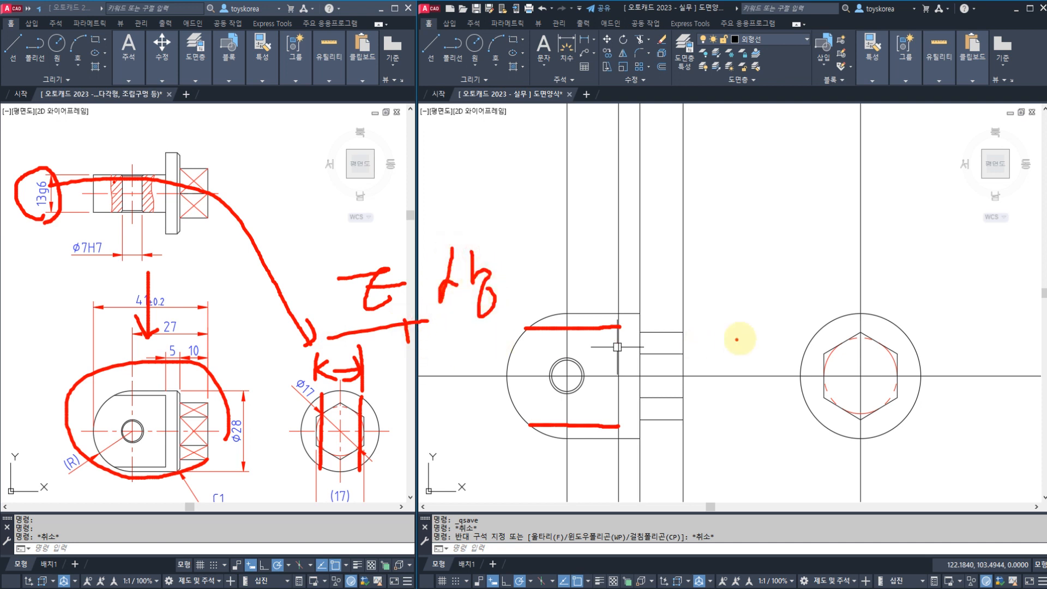
pyautogui.moveTo(832, 368); pyautogui.dragTo(831, 450)
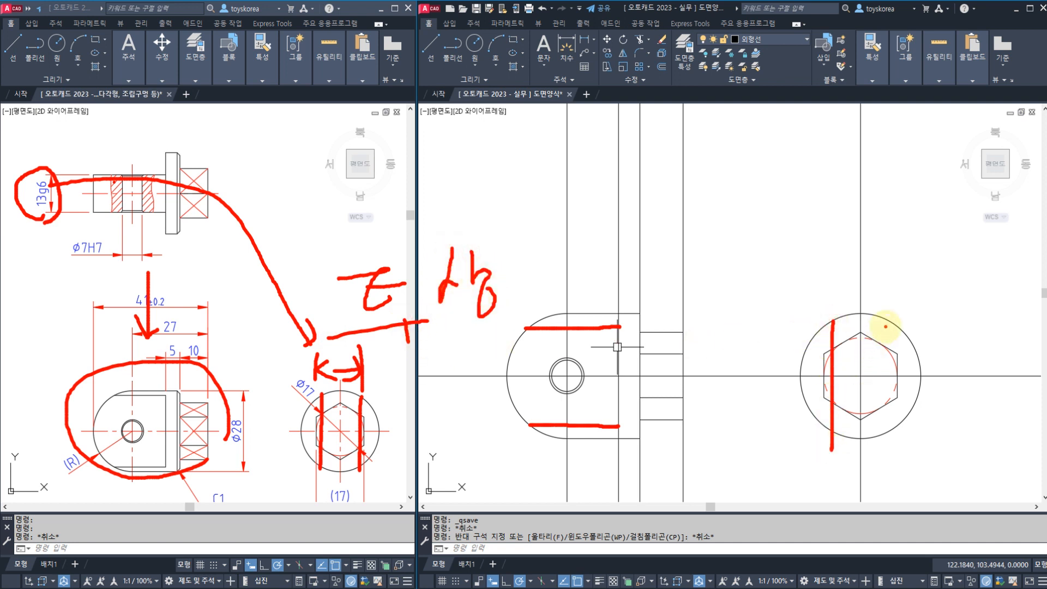
pyautogui.moveTo(889, 326); pyautogui.dragTo(891, 459)
pyautogui.moveTo(830, 322); pyautogui.dragTo(641, 334)
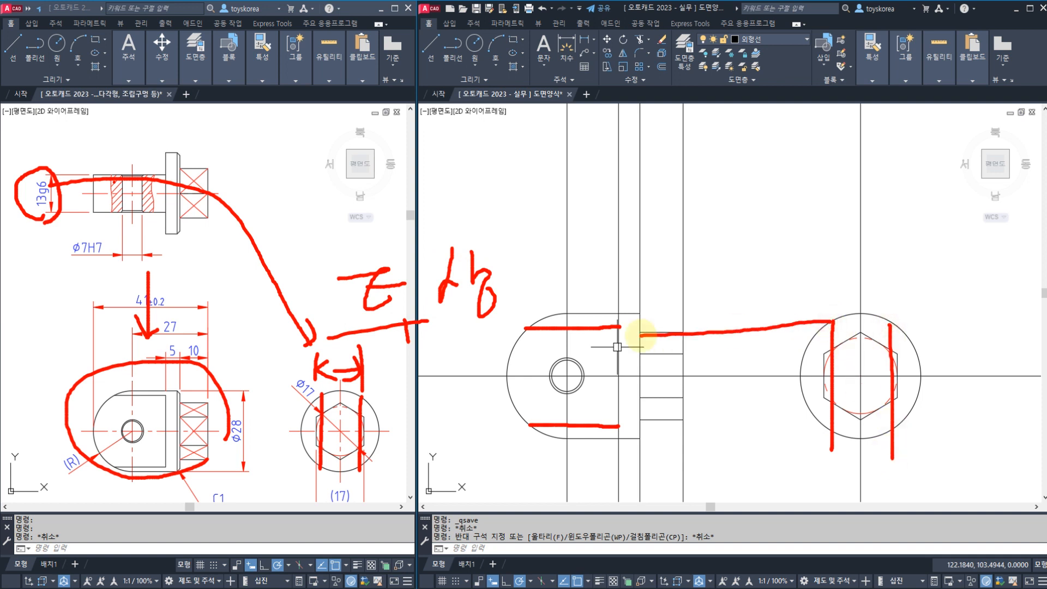
pyautogui.press('Escape')
pyautogui.press('Escape')
pyautogui.click(807, 322)
pyautogui.press('Escape')
pyautogui.press('Escape')
pyautogui.press('Escape')
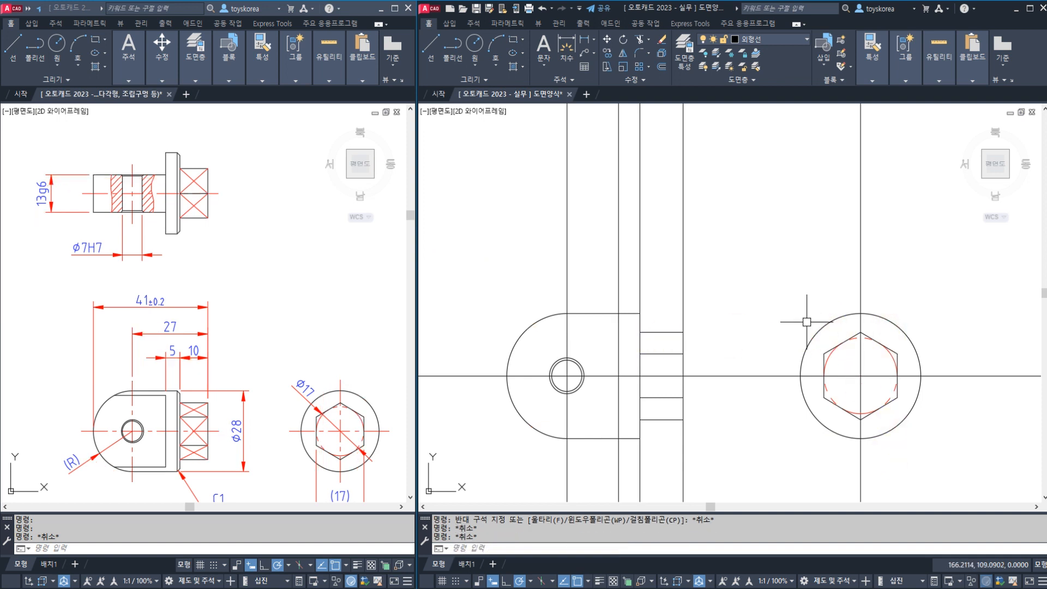
# Step: Offset the side view's vertical centreline by 13/2 to both sides
pyautogui.moveTo(807, 320); pyautogui.dragTo(805, 320, button='middle')
pyautogui.write('13/2')
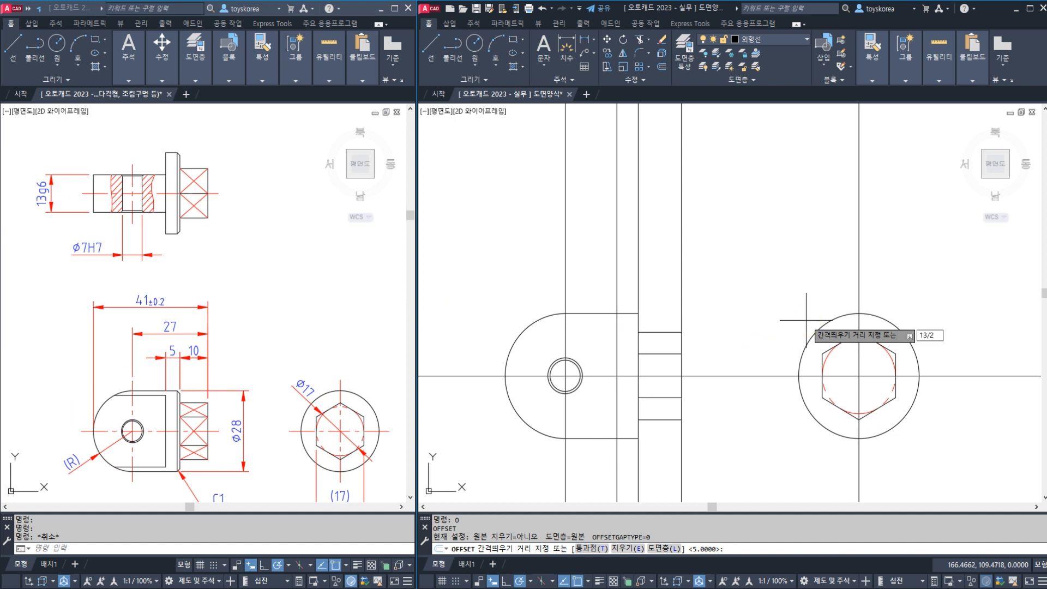
pyautogui.press('Return')
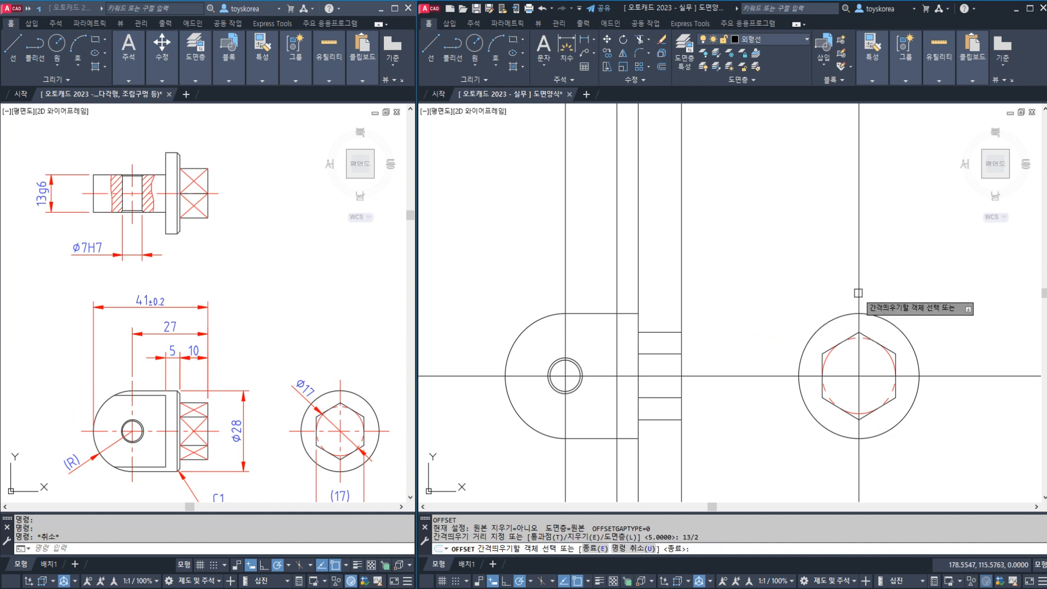
pyautogui.click(858, 295)
pyautogui.click(852, 296)
pyautogui.click(857, 294)
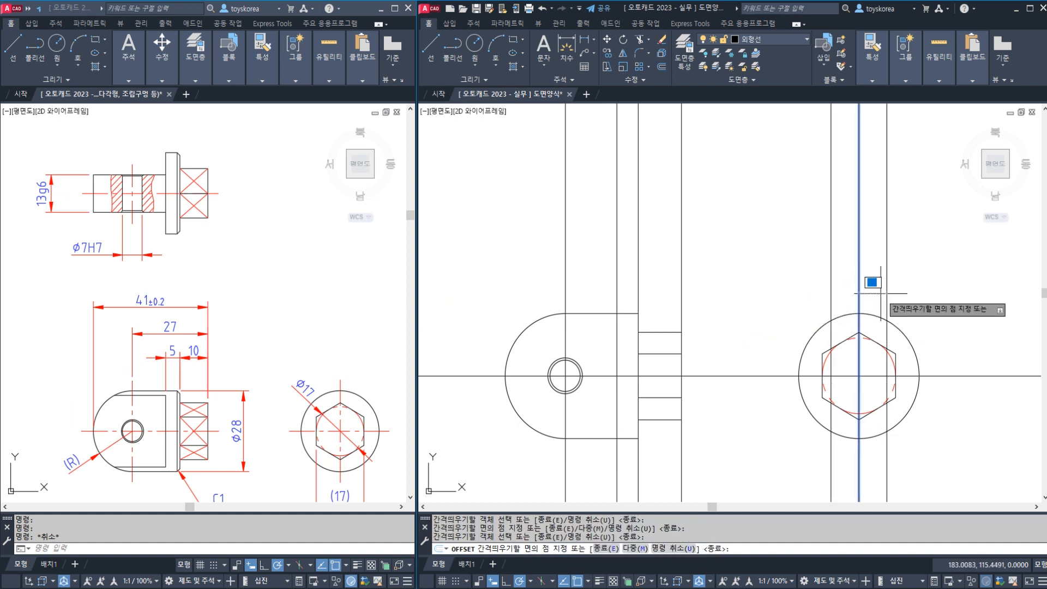
pyautogui.click(879, 291)
pyautogui.press('Escape')
pyautogui.press('Escape')
pyautogui.press('Escape')
# Step: Draw a horizontal construction line through the upper intersection of the left offset line and the side view's outer circle
pyautogui.write('xl')
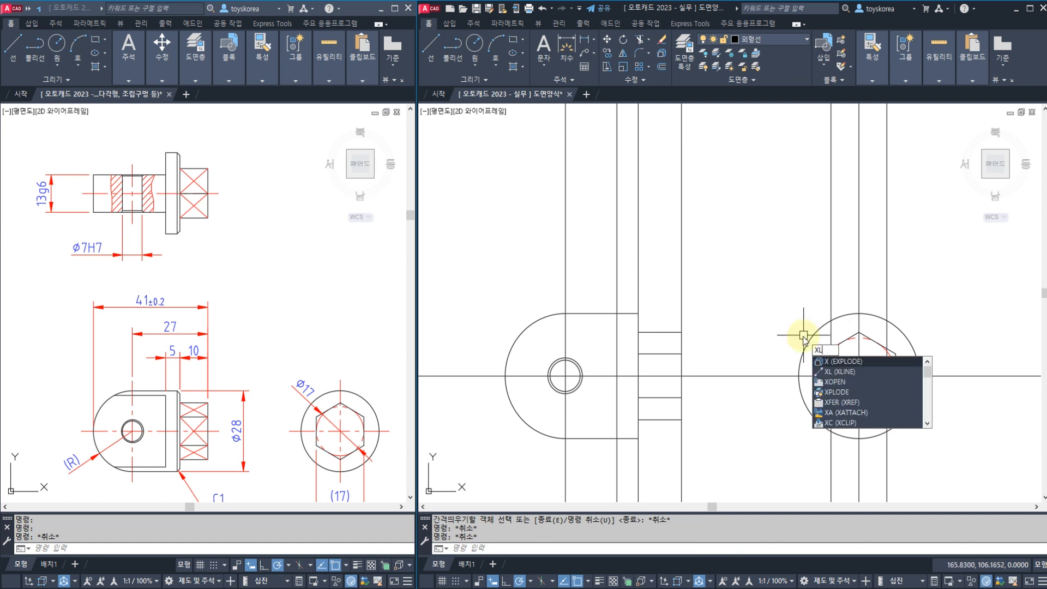
pyautogui.press('Return')
pyautogui.click(830, 320)
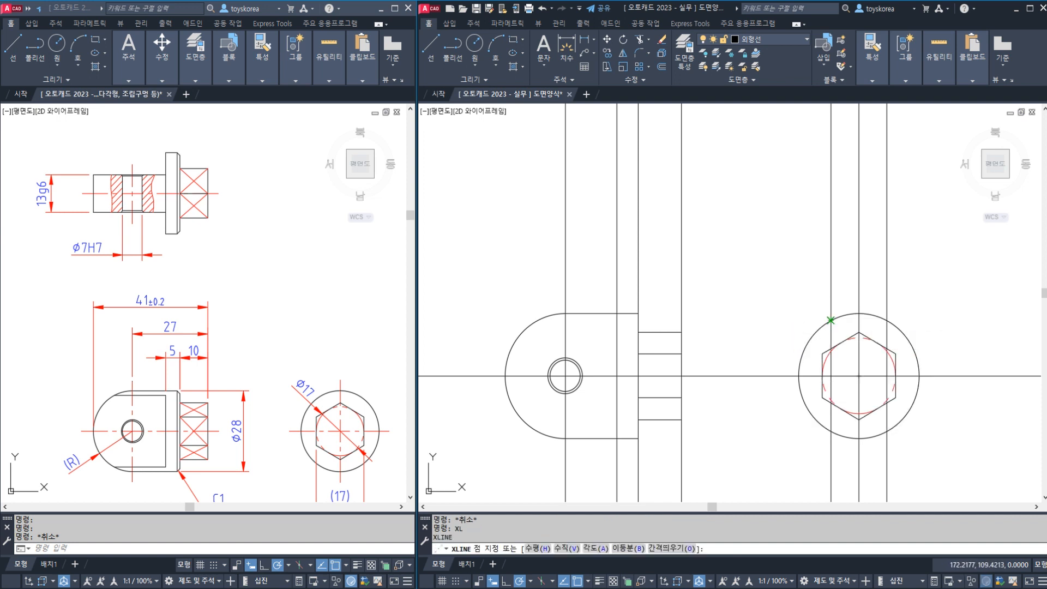
pyautogui.click(778, 321)
pyautogui.press('Escape')
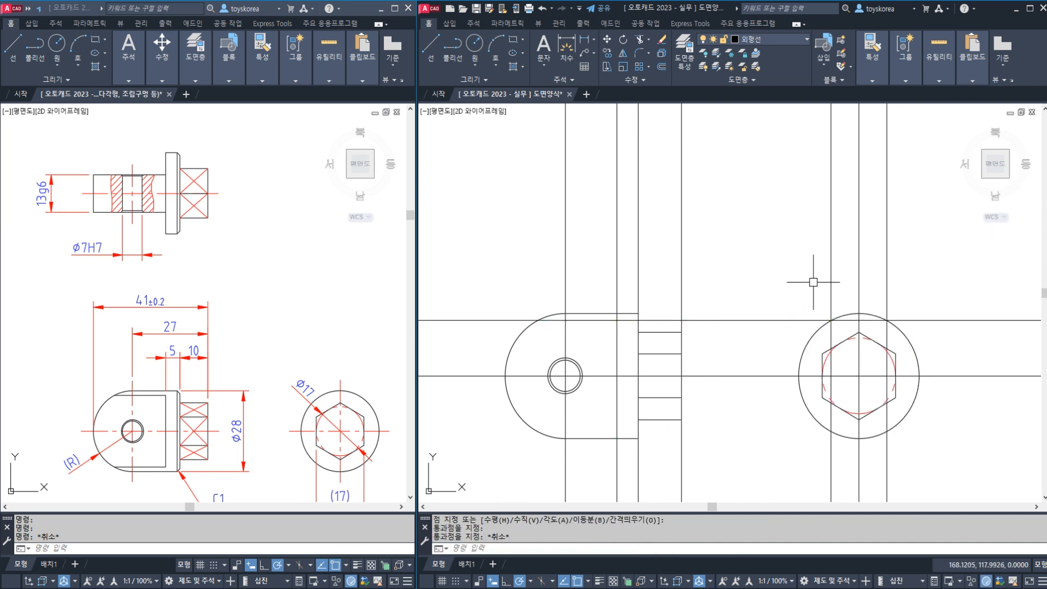
# Step: Erase the two vertical offset lines from the side view
pyautogui.click(830, 279)
pyautogui.click(887, 274)
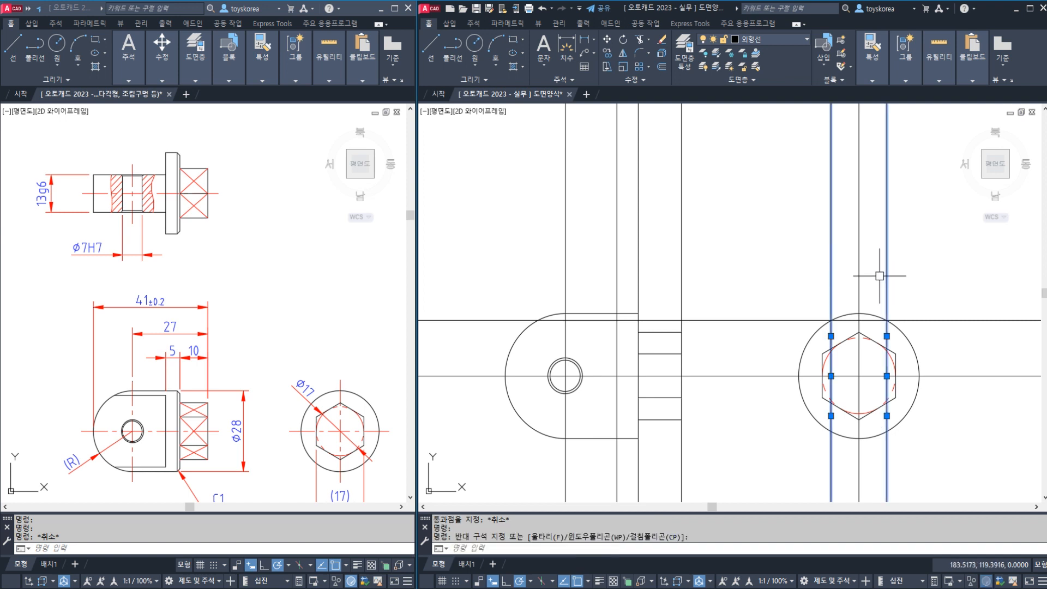
pyautogui.write('e')
pyautogui.press('Return')
# Step: Trim the projected horizontal line and the front view's inner vertical line against each other to form the flat's upper corner
pyautogui.scroll(4, 612, 328)
pyautogui.write('tr')
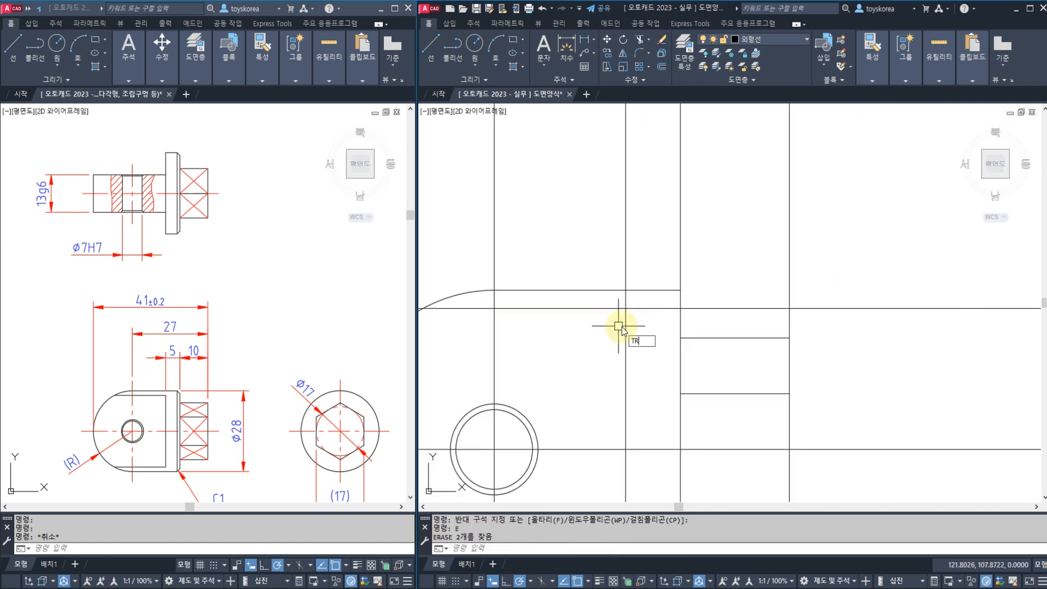
pyautogui.press('Return')
pyautogui.click(639, 314)
pyautogui.click(622, 299)
pyautogui.press('Return')
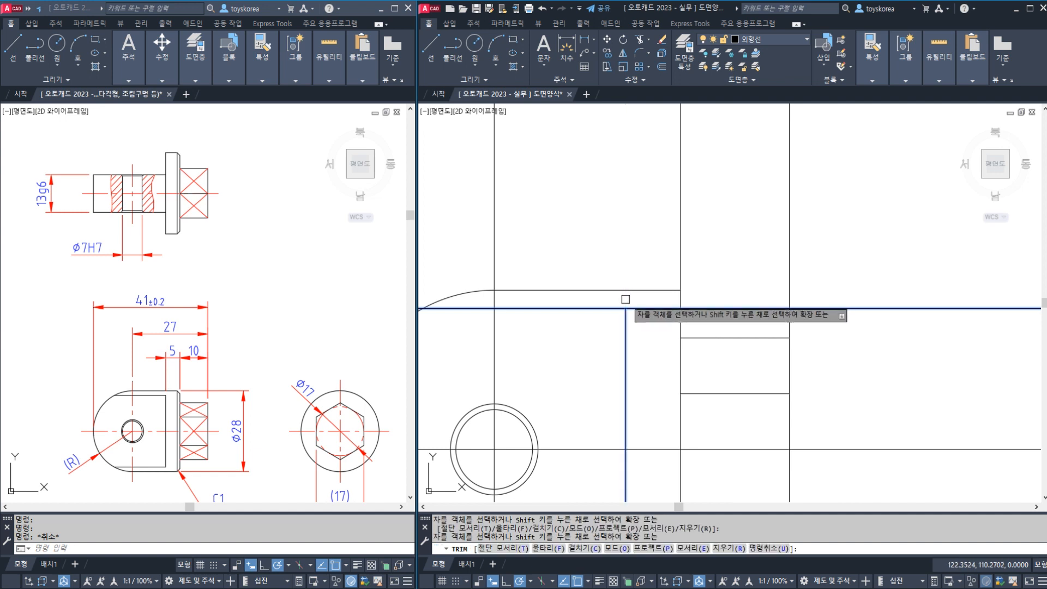
pyautogui.press('Escape')
pyautogui.scroll(-2, 634, 307)
pyautogui.click(628, 333)
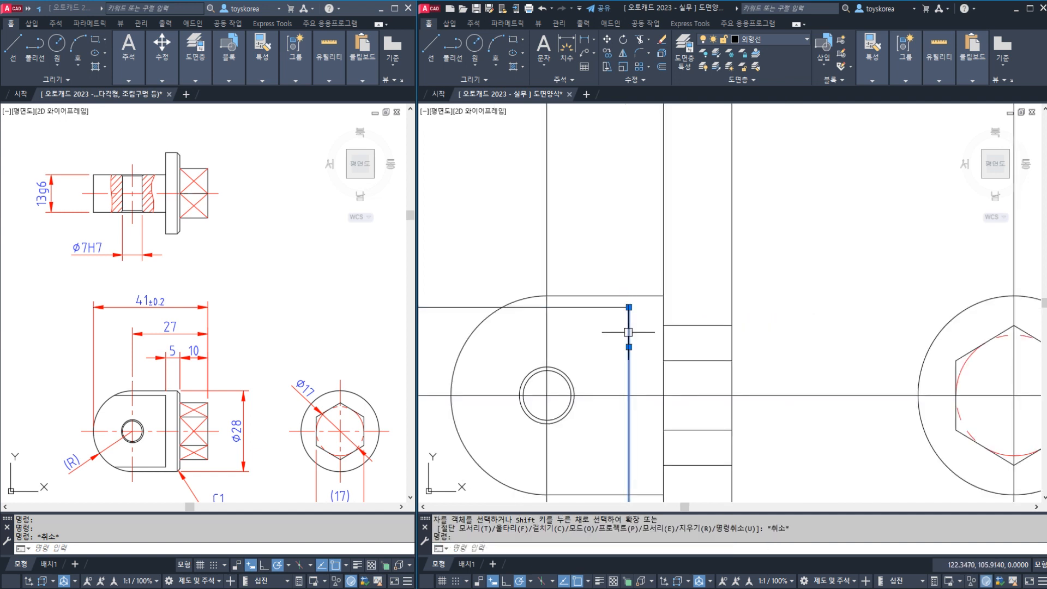
pyautogui.press('Escape')
# Step: Trim the flat's upper edge line where it extends beyond the front view's rounded end
pyautogui.moveTo(512, 332); pyautogui.dragTo(574, 320, button='middle')
pyautogui.write('tr')
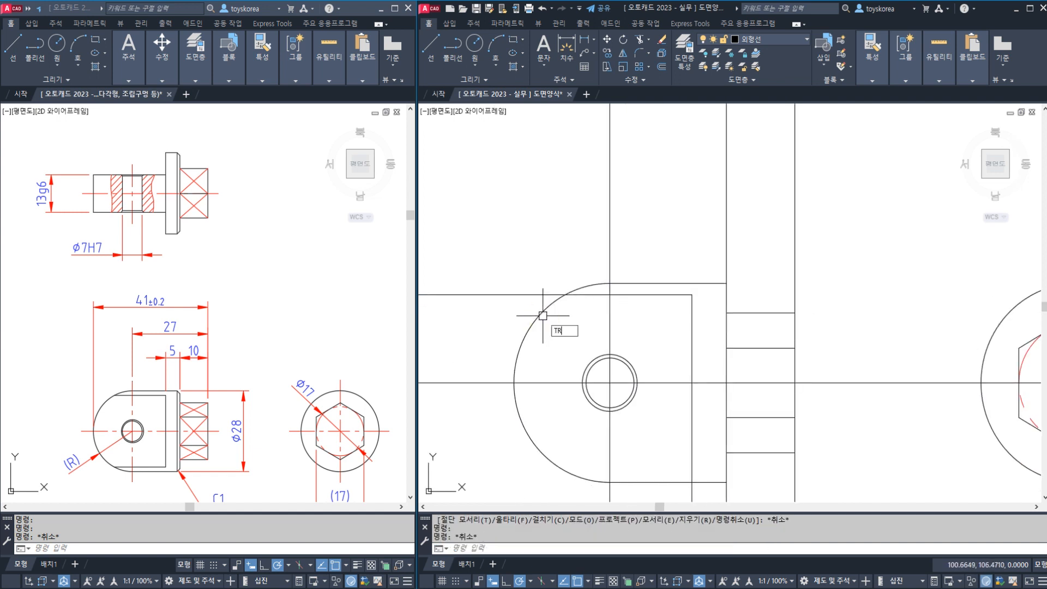
pyautogui.press('Return')
pyautogui.click(543, 315)
pyautogui.press('Return')
pyautogui.click(535, 296)
pyautogui.press('Escape')
# Step: Mirror the flat's upper edge line about the front view's horizontal centreline, keeping the original
pyautogui.click(676, 295)
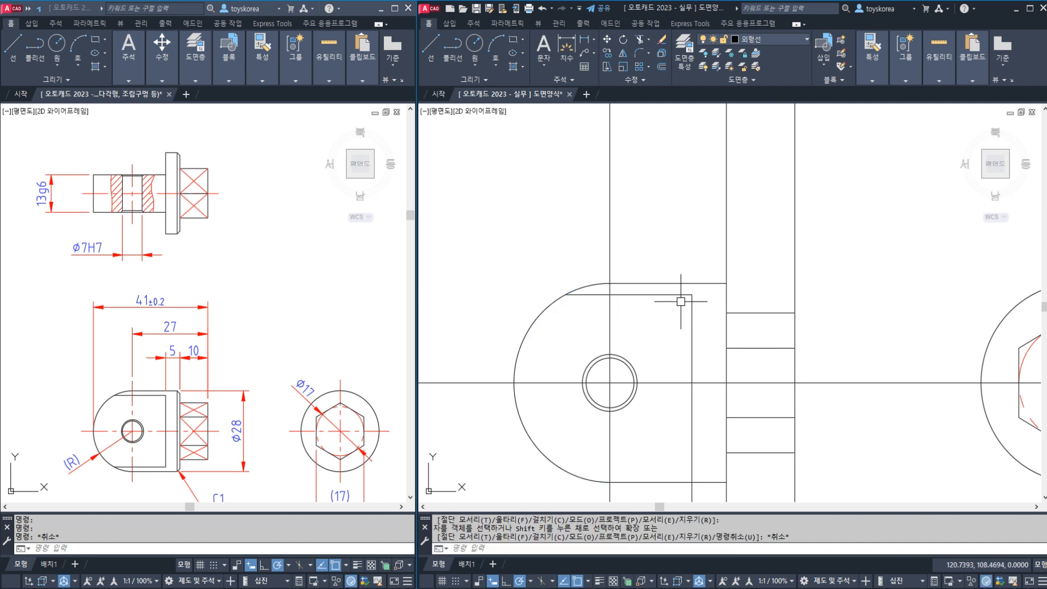
pyautogui.press('Return')
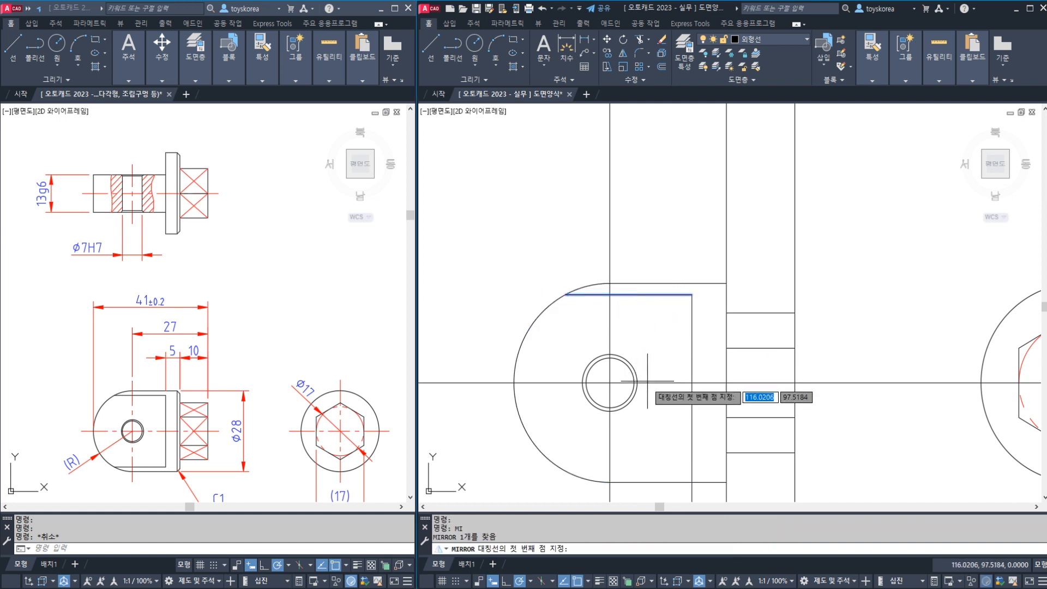
pyautogui.click(636, 383)
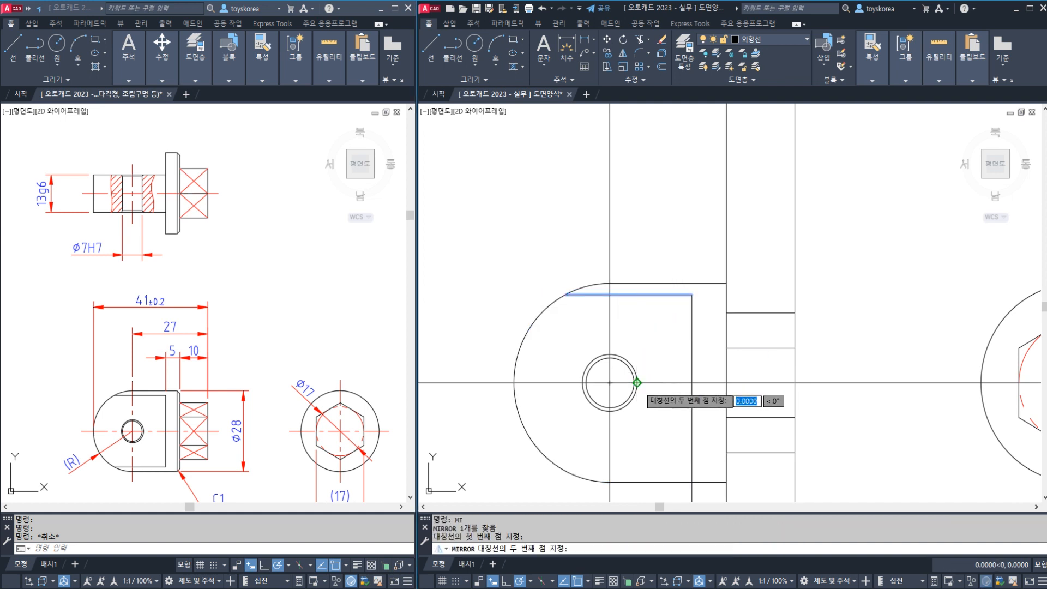
pyautogui.click(688, 382)
pyautogui.press('Return')
# Step: Trim the flat's vertical line below the mirrored lower edge
pyautogui.moveTo(682, 451); pyautogui.dragTo(685, 380, button='middle')
pyautogui.write('tr')
pyautogui.press('Return')
pyautogui.click(685, 399)
pyautogui.press('Return')
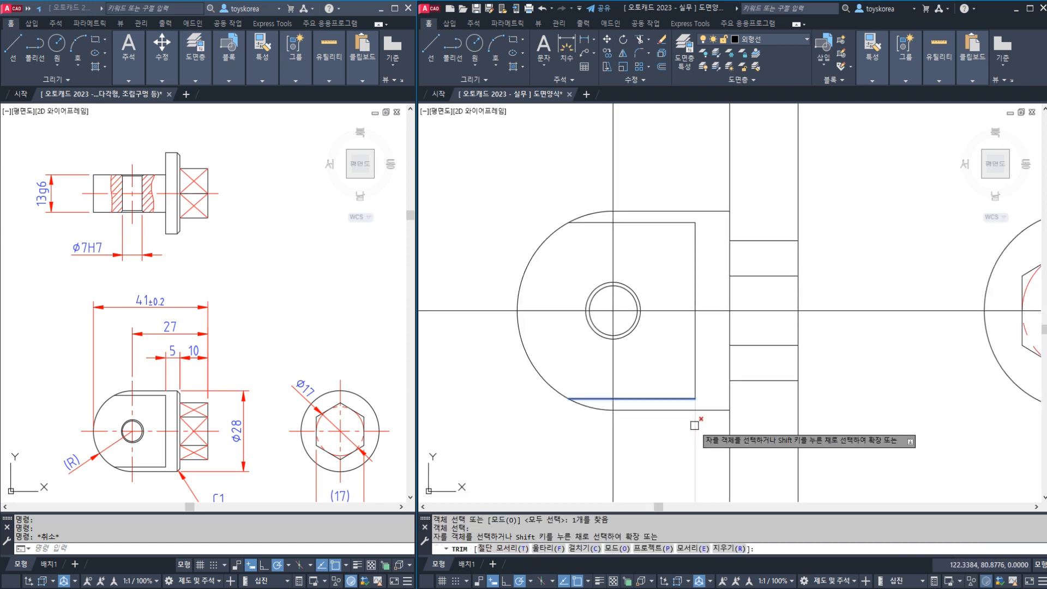
pyautogui.press('Escape')
# Step: Compare the front view's flat outline with the corresponding outline in the reference front view
pyautogui.scroll(-2, 652, 365)
pyautogui.click(620, 305)
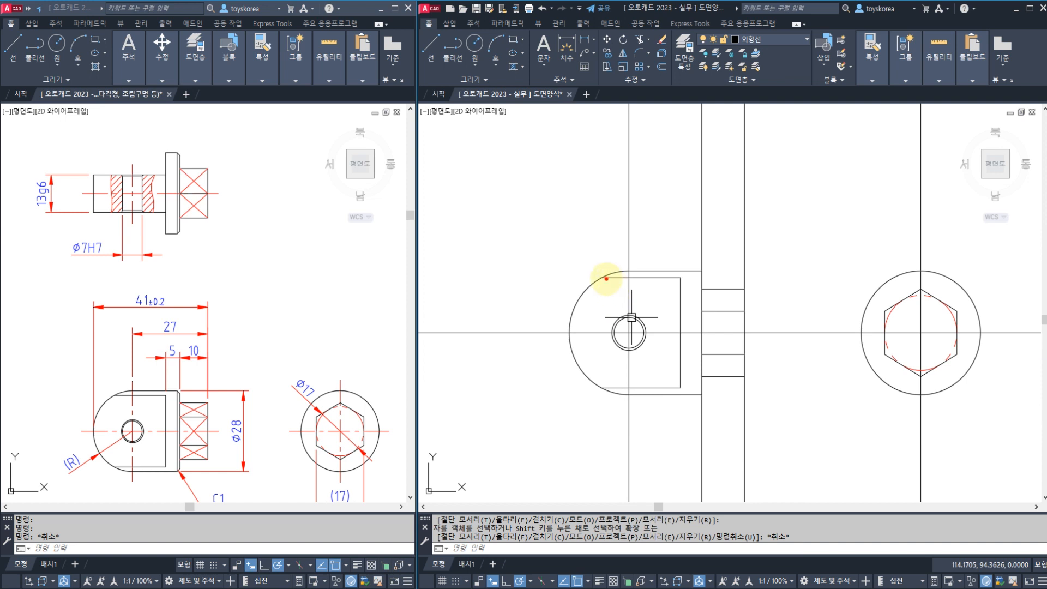
pyautogui.moveTo(605, 279)
pyautogui.mouseDown()
pyautogui.moveTo(682, 276)
pyautogui.moveTo(685, 354)
pyautogui.moveTo(657, 378)
pyautogui.moveTo(597, 389)
pyautogui.mouseUp()
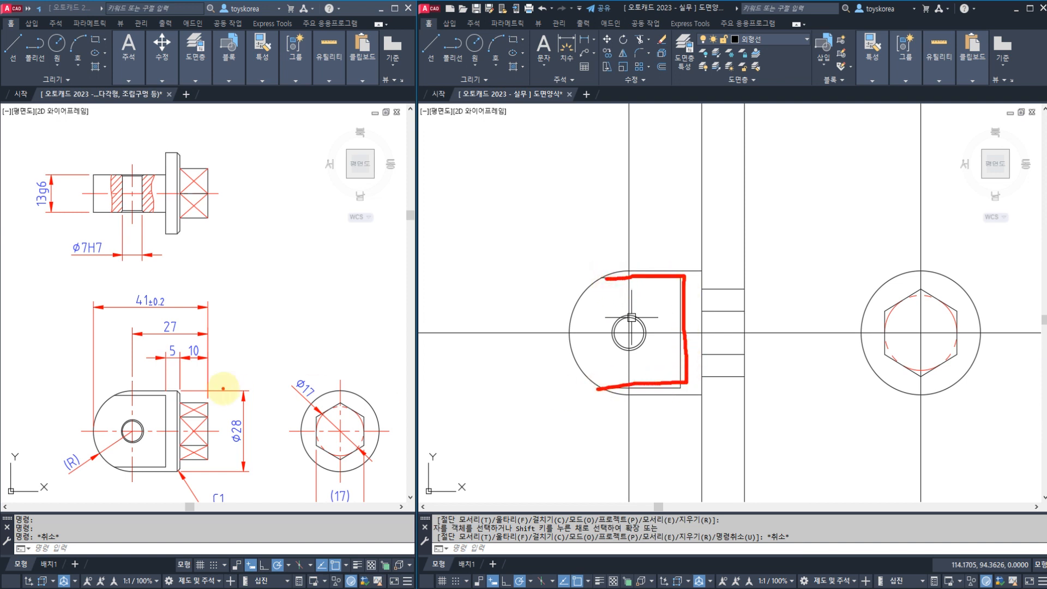
pyautogui.moveTo(168, 398)
pyautogui.mouseDown()
pyautogui.moveTo(174, 456)
pyautogui.moveTo(117, 469)
pyautogui.mouseUp()
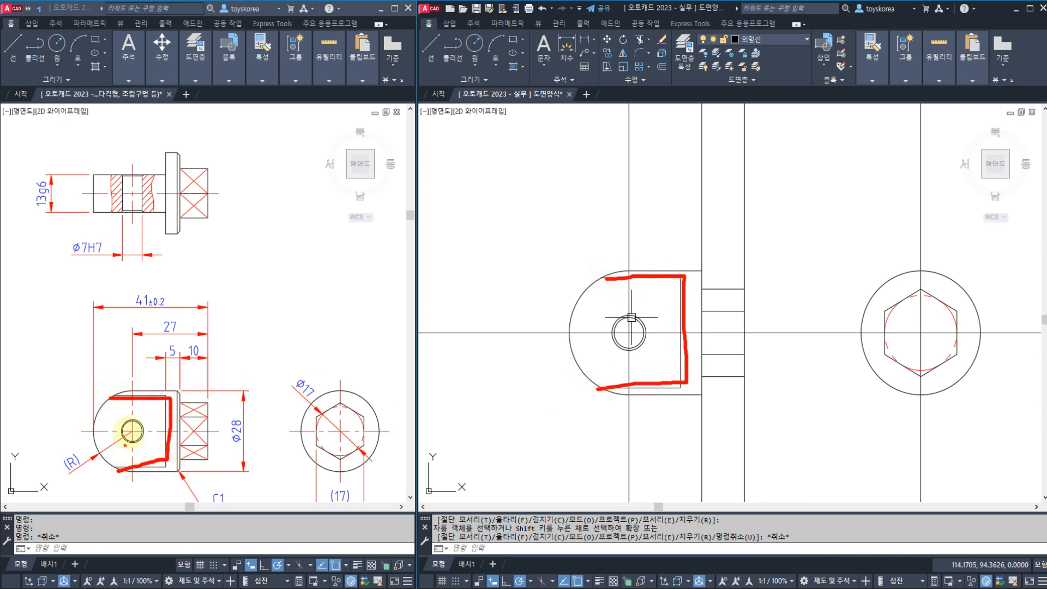
pyautogui.moveTo(183, 415); pyautogui.dragTo(146, 404)
pyautogui.moveTo(244, 286)
pyautogui.mouseDown()
pyautogui.moveTo(332, 405)
pyautogui.moveTo(235, 401)
pyautogui.moveTo(234, 415)
pyautogui.mouseUp()
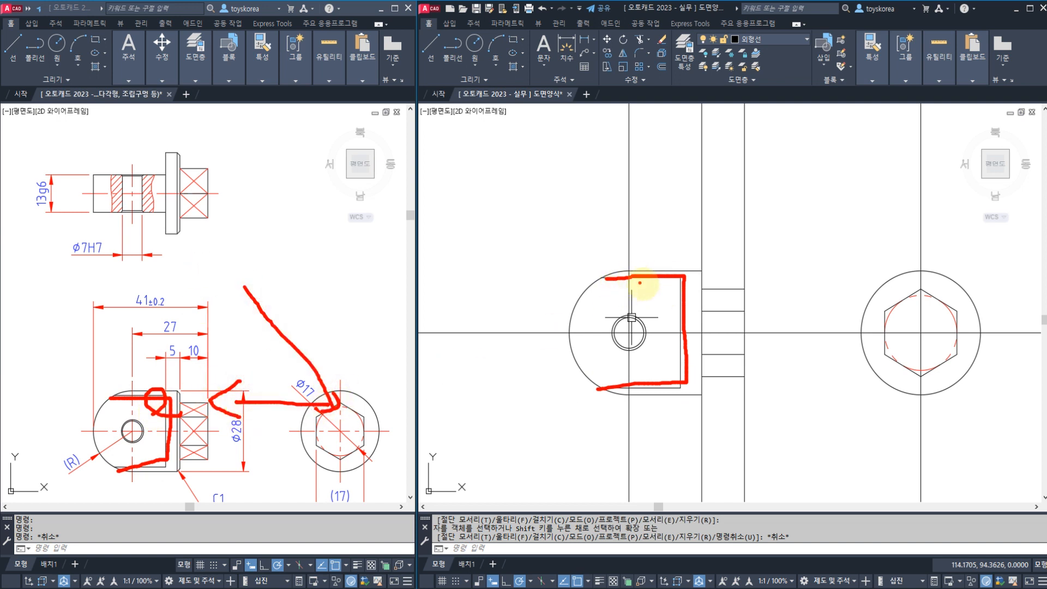
pyautogui.press('Escape')
pyautogui.press('Escape')
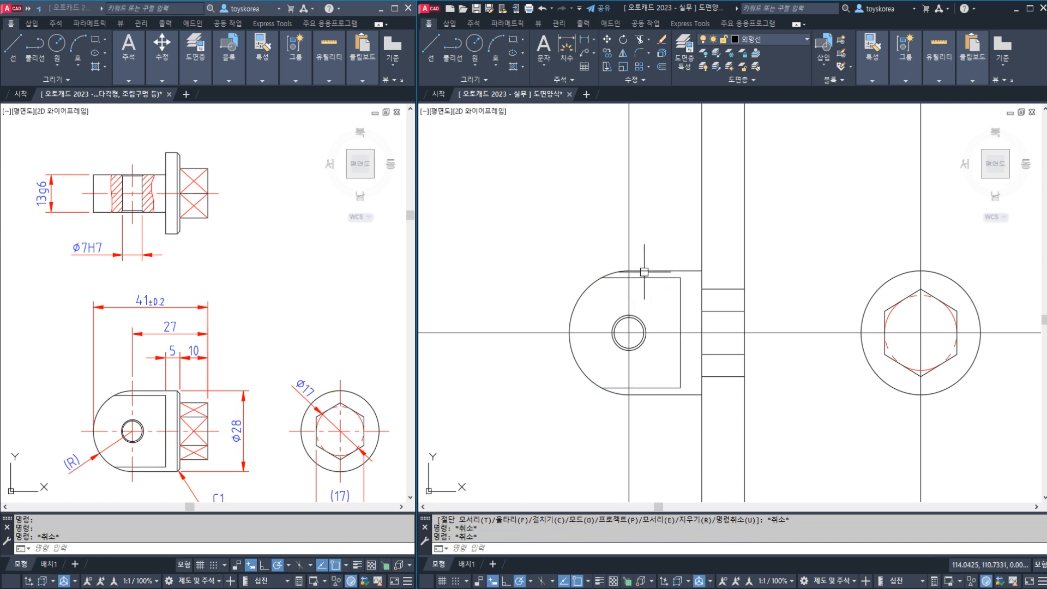
pyautogui.scroll(-2, 648, 196)
pyautogui.moveTo(649, 196); pyautogui.dragTo(618, 276, button='middle')
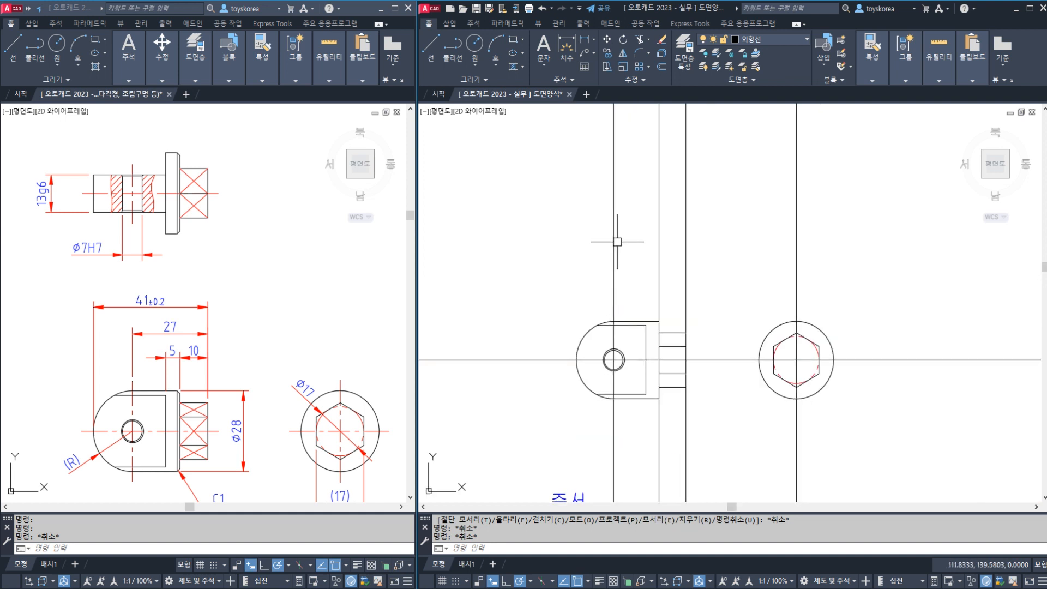
pyautogui.press('Escape')
pyautogui.moveTo(557, 214); pyautogui.dragTo(568, 245, button='middle')
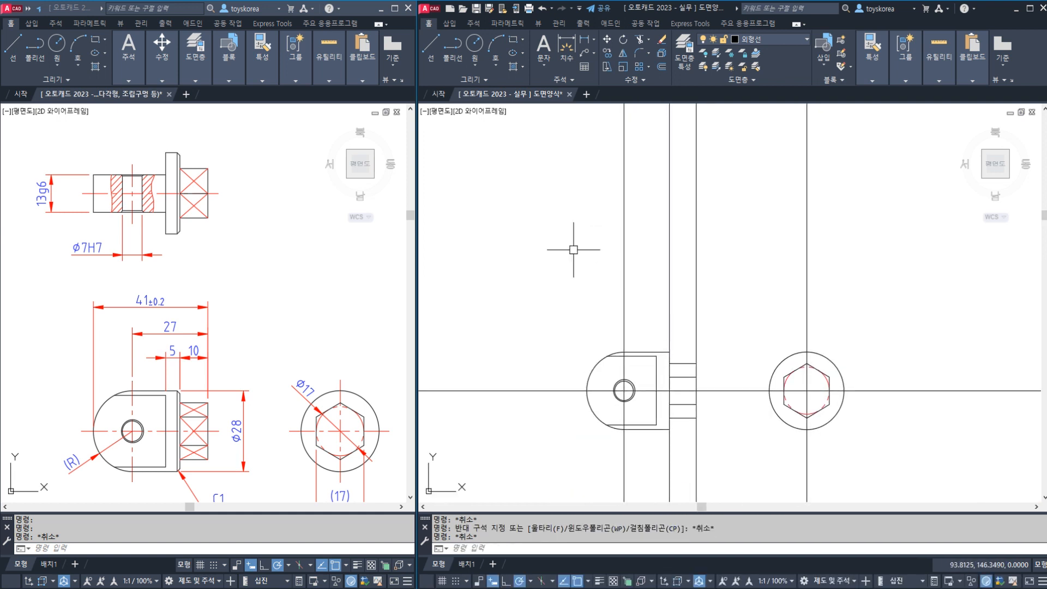
pyautogui.moveTo(523, 245)
pyautogui.mouseDown()
pyautogui.moveTo(561, 273)
pyautogui.moveTo(581, 270)
pyautogui.mouseUp()
pyautogui.moveTo(604, 235)
pyautogui.mouseDown()
pyautogui.moveTo(589, 299)
pyautogui.moveTo(657, 284)
pyautogui.moveTo(670, 250)
pyautogui.moveTo(704, 272)
pyautogui.mouseUp()
pyautogui.moveTo(671, 276)
pyautogui.mouseDown()
pyautogui.moveTo(673, 296)
pyautogui.moveTo(707, 299)
pyautogui.moveTo(701, 312)
pyautogui.moveTo(675, 226)
pyautogui.moveTo(677, 321)
pyautogui.mouseUp()
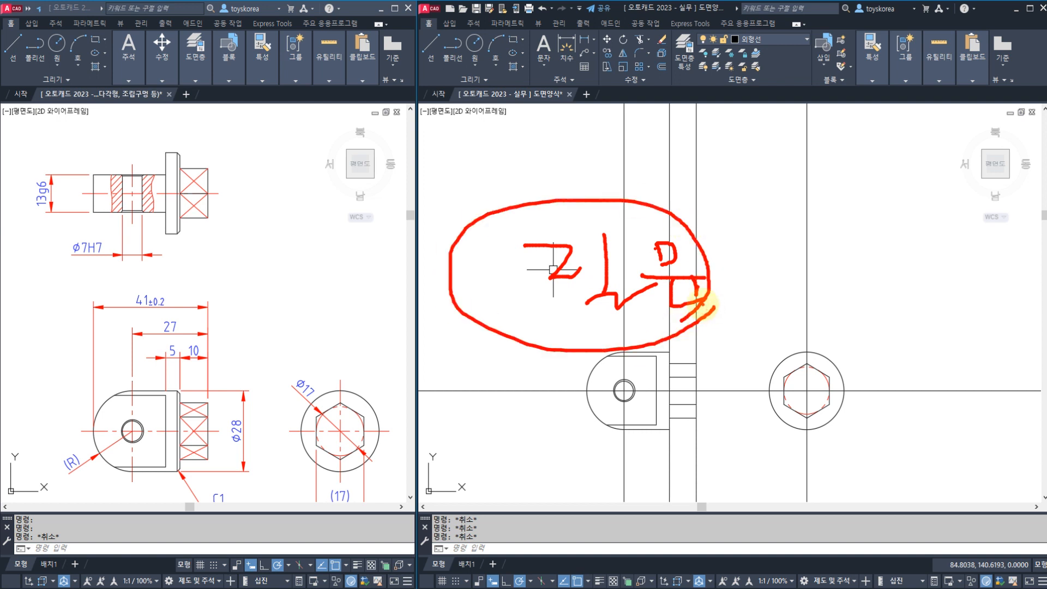
pyautogui.press('Escape')
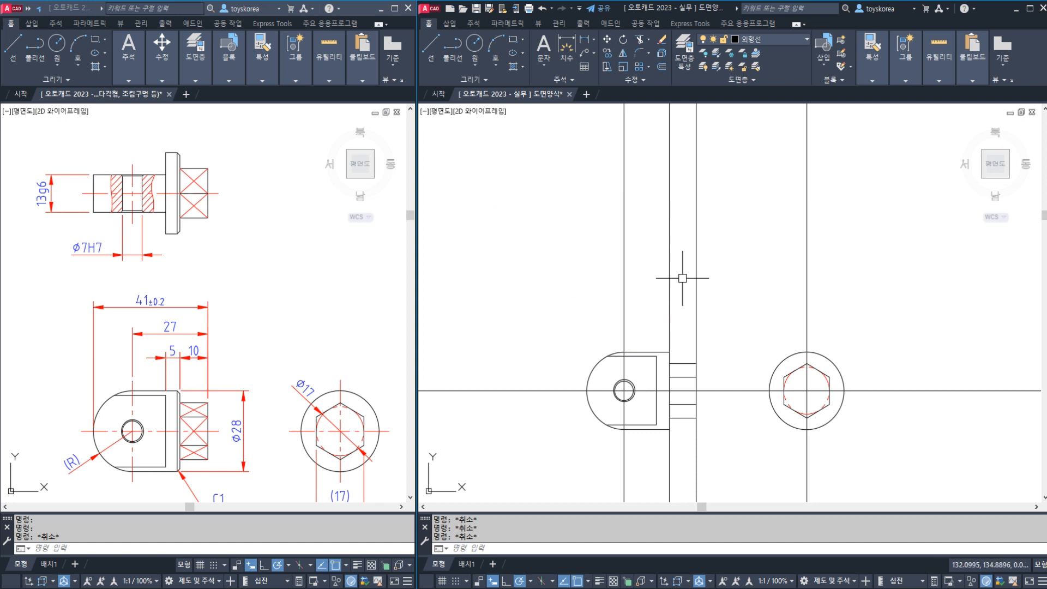
# Step: Draw a horizontal construction line above the front view as the plan view's centreline
pyautogui.click(682, 277)
pyautogui.press('Escape')
pyautogui.moveTo(661, 257); pyautogui.dragTo(660, 285, button='middle')
pyautogui.write('XL')
pyautogui.press('Return')
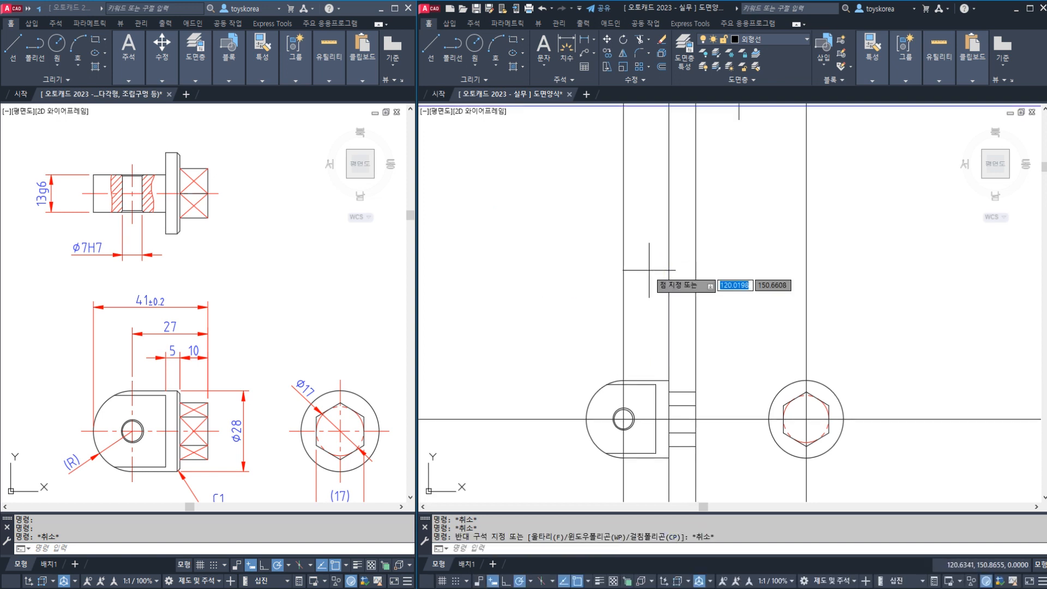
pyautogui.write('H')
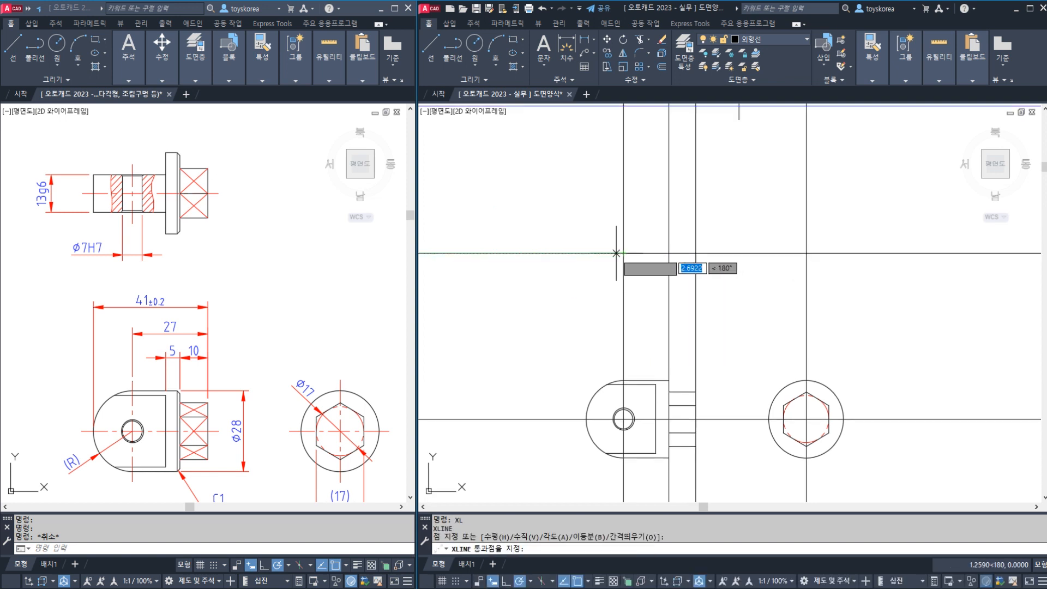
pyautogui.press('Return')
pyautogui.click(604, 252)
pyautogui.press('Escape')
pyautogui.press('Escape')
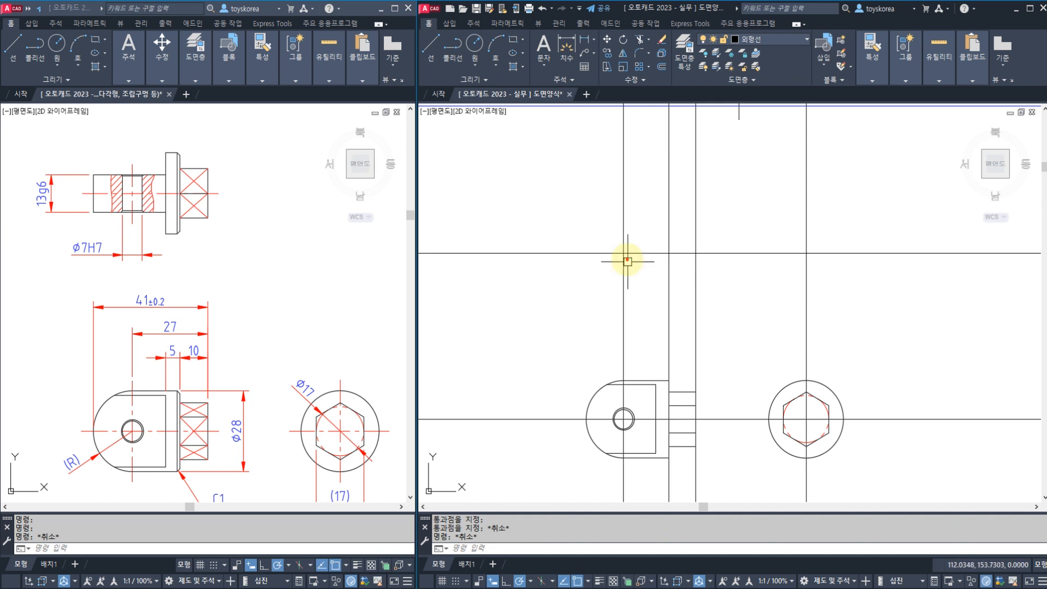
pyautogui.moveTo(583, 252); pyautogui.dragTo(745, 245)
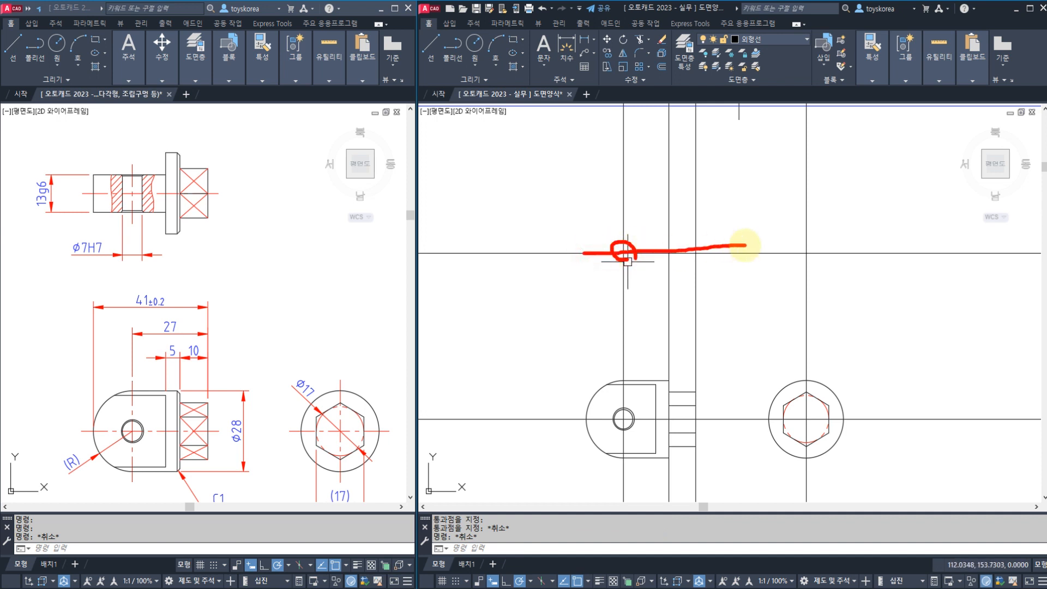
pyautogui.moveTo(154, 191); pyautogui.dragTo(253, 187)
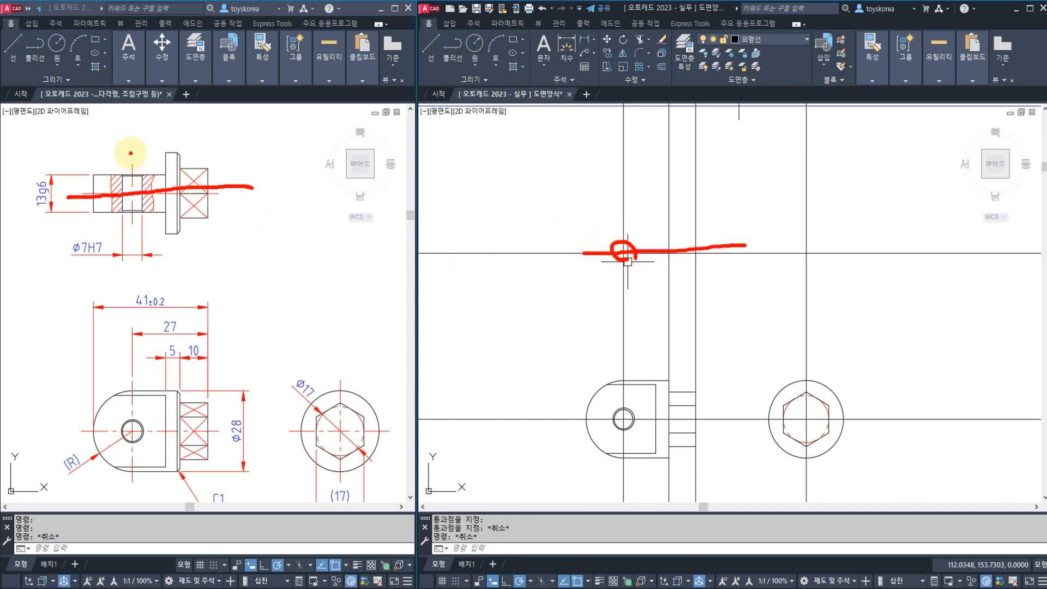
pyautogui.moveTo(130, 153); pyautogui.dragTo(133, 248)
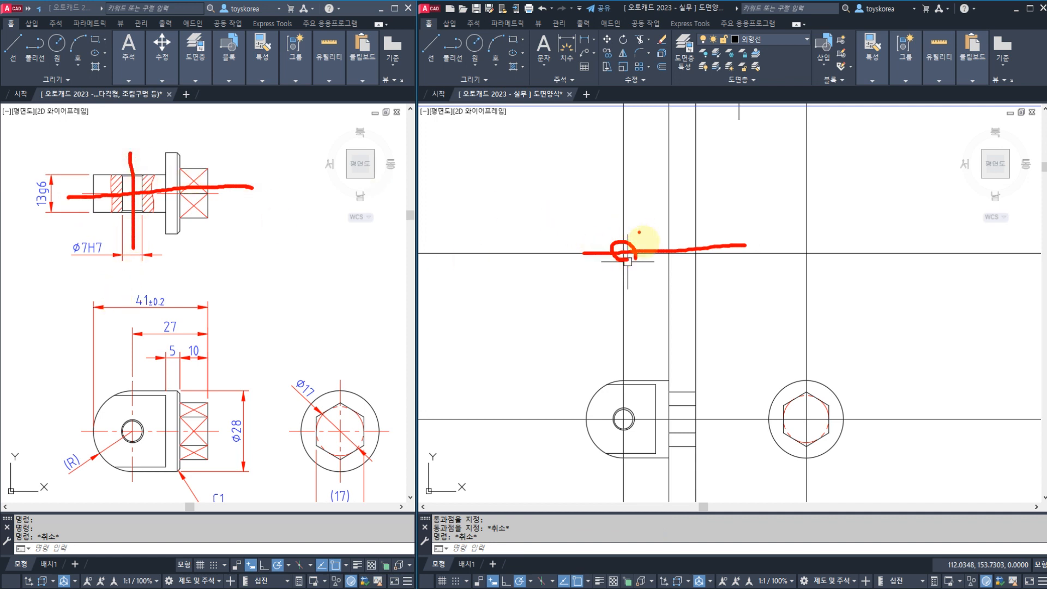
pyautogui.press('Escape')
# Step: Offset the plan view's horizontal centreline upward by 13/2 for the flat's upper edge
pyautogui.click(643, 248)
pyautogui.press('Escape')
pyautogui.press('Escape')
pyautogui.press('Escape')
pyautogui.write('o')
pyautogui.press('Return')
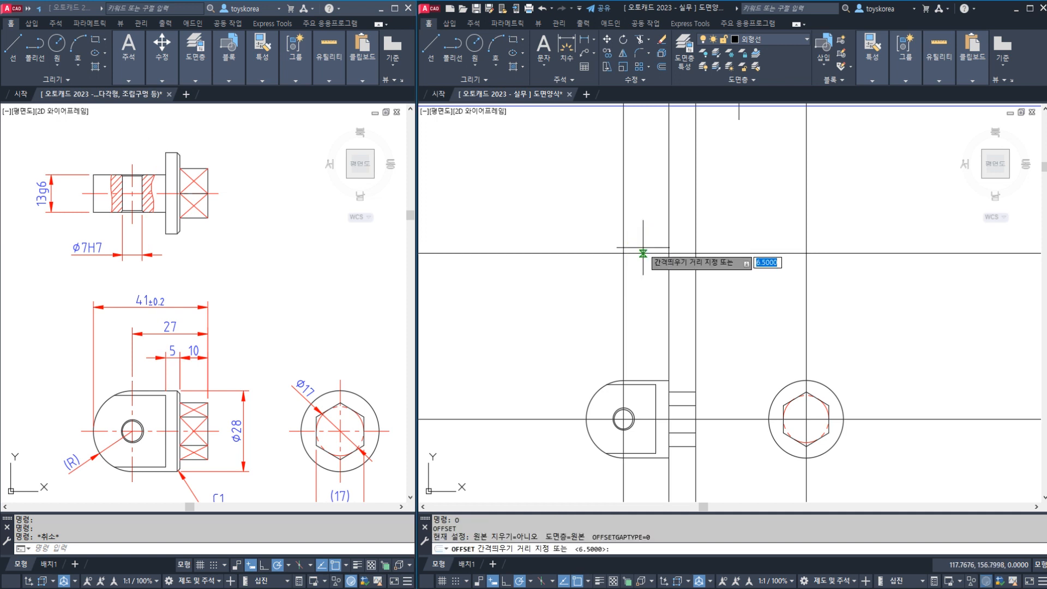
pyautogui.write('13/2')
pyautogui.press('Return')
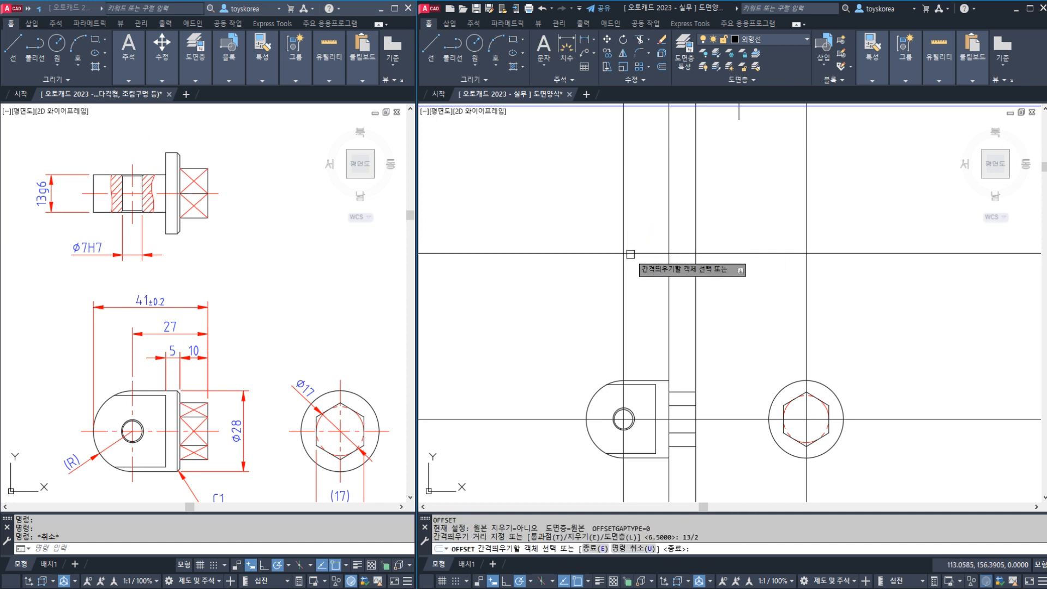
pyautogui.click(632, 253)
pyautogui.click(633, 235)
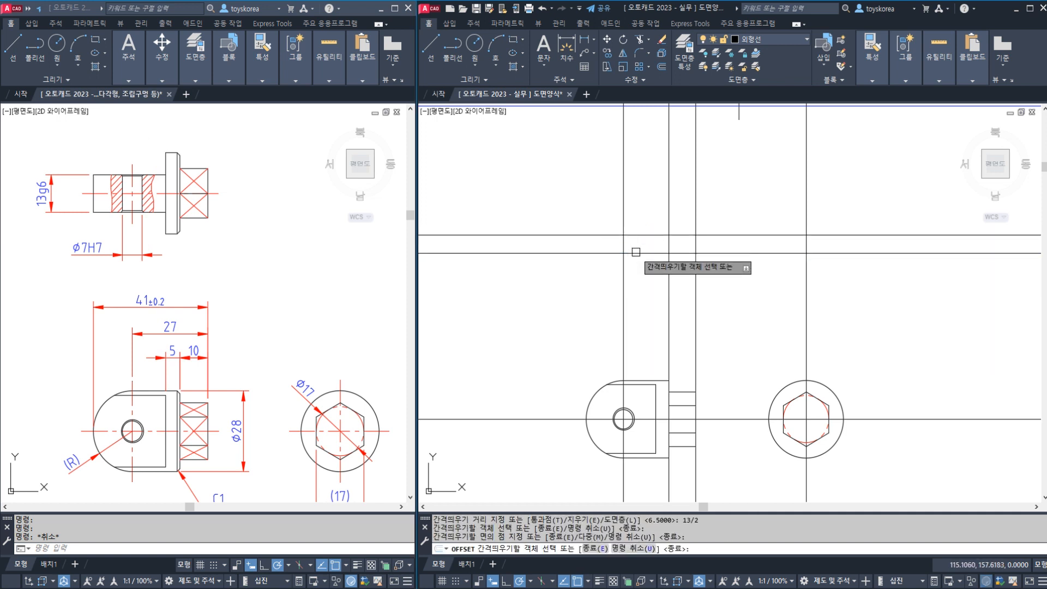
pyautogui.press('Escape')
pyautogui.press('Escape')
pyautogui.press('Escape')
# Step: Trim the plan view's upper edge line to the right of the flange's right-face line
pyautogui.write('tr')
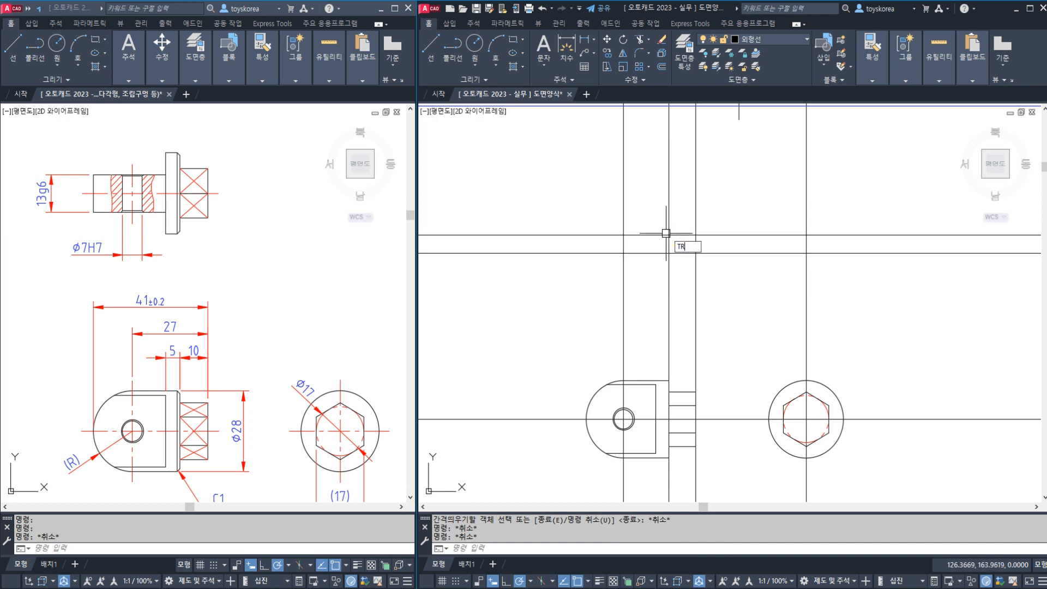
pyautogui.press('Return')
pyautogui.click(670, 223)
pyautogui.press('Return')
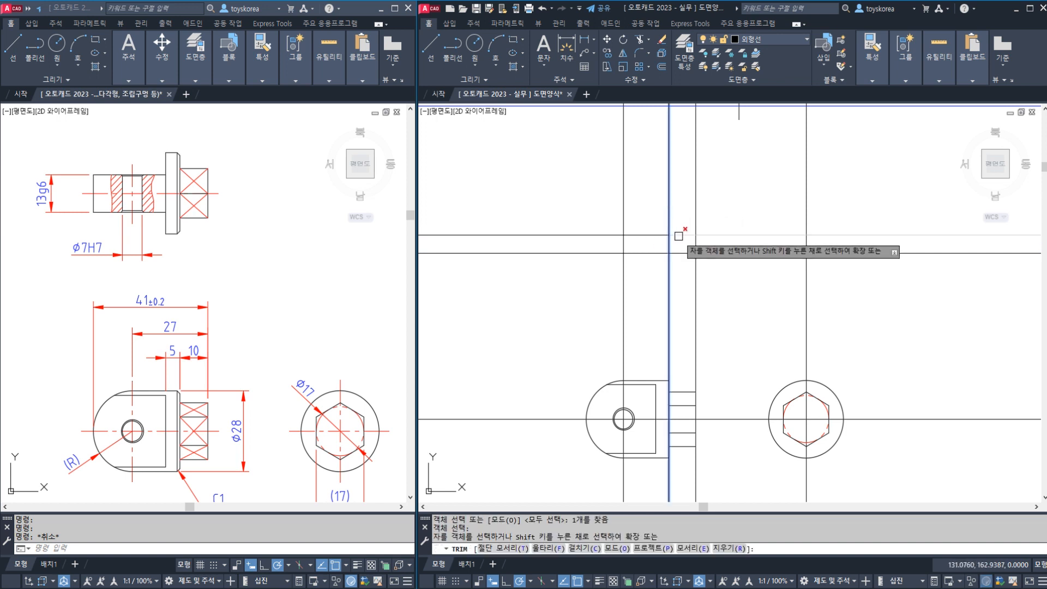
pyautogui.click(678, 235)
pyautogui.press('Escape')
# Step: Examine the upper edge and the left end edge of the flat in the reference plan view
pyautogui.click(654, 235)
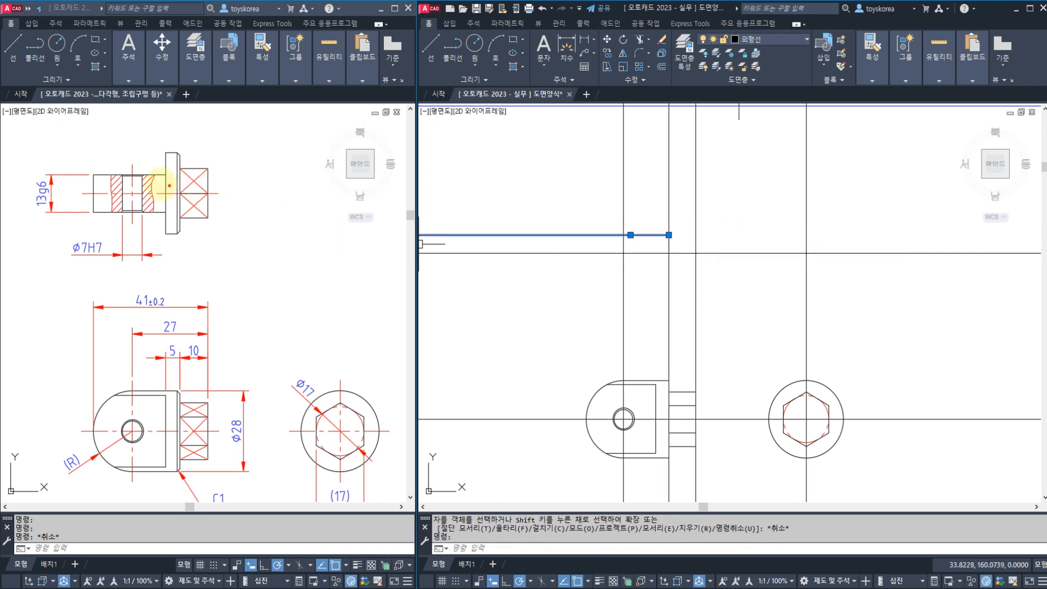
pyautogui.moveTo(129, 178); pyautogui.dragTo(36, 179)
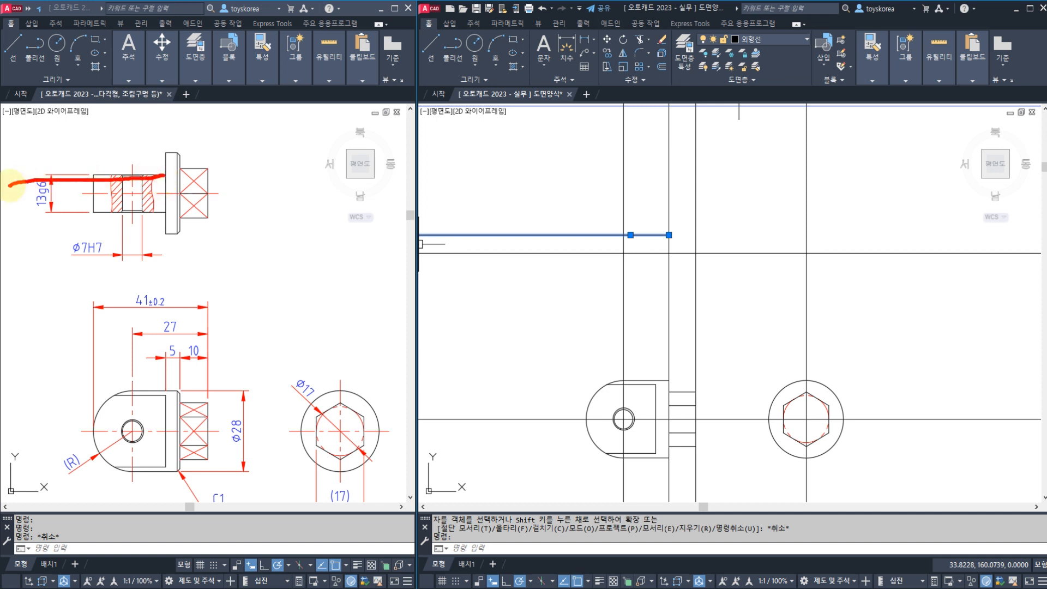
pyautogui.press('Escape')
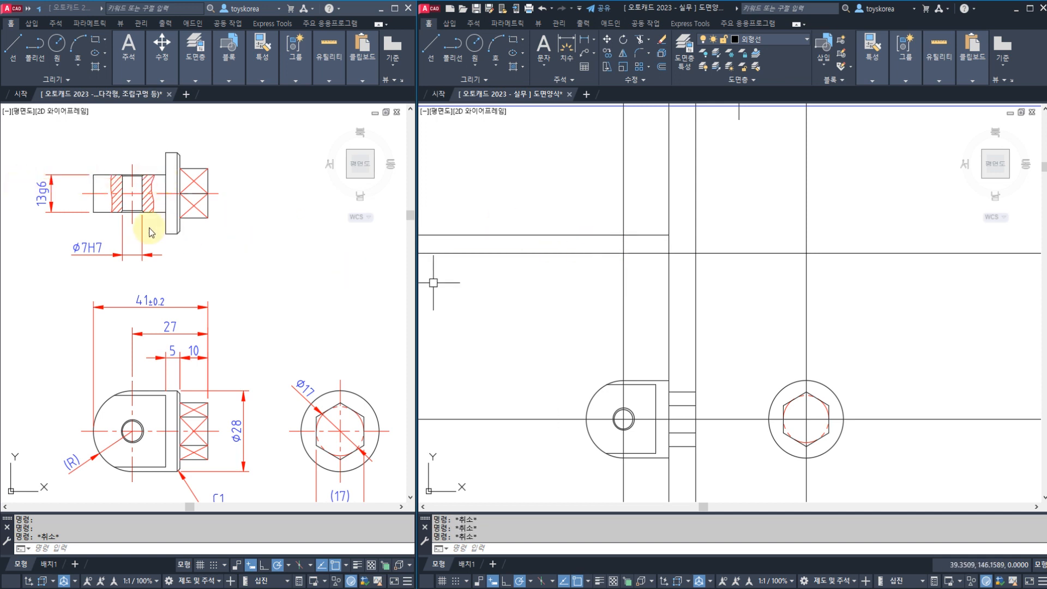
pyautogui.click(109, 191)
pyautogui.press('Escape')
# Step: Draw a vertical construction line through the leftmost point of the front view's rounded end, up into the plan view
pyautogui.click(670, 403)
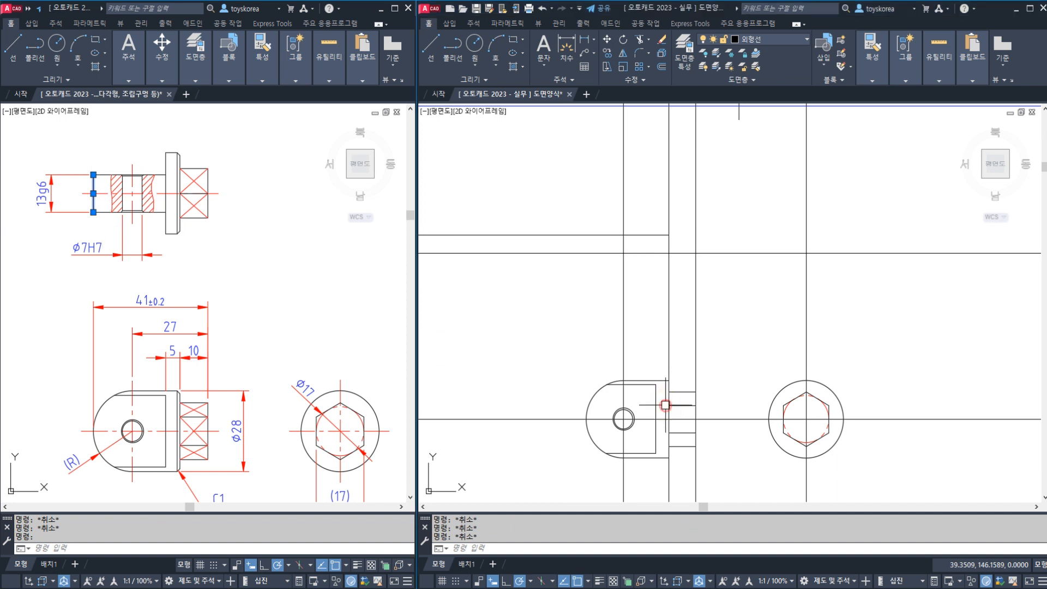
pyautogui.write('XL')
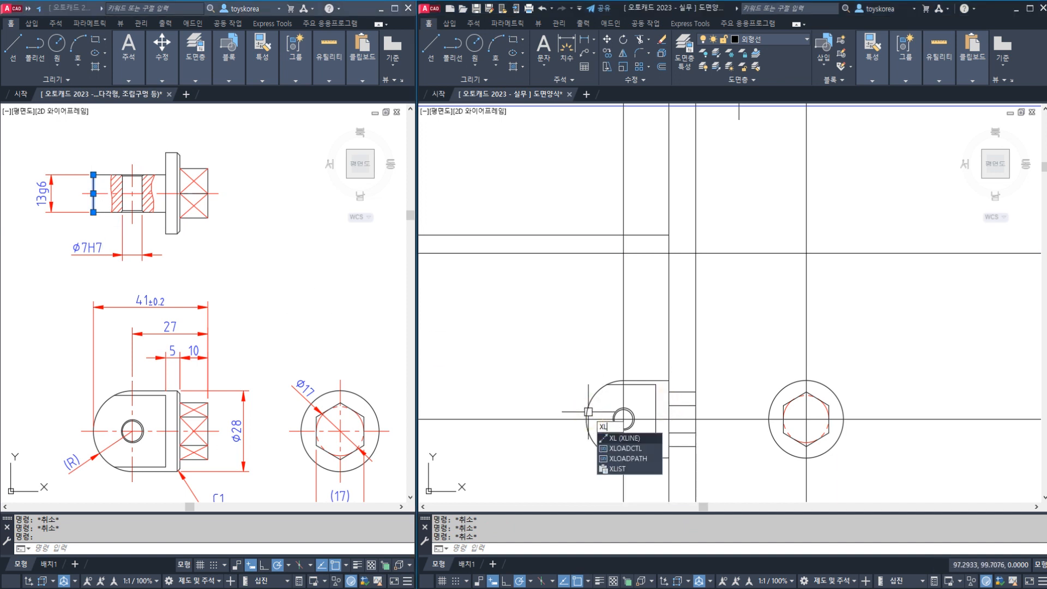
pyautogui.press('Return')
pyautogui.click(586, 419)
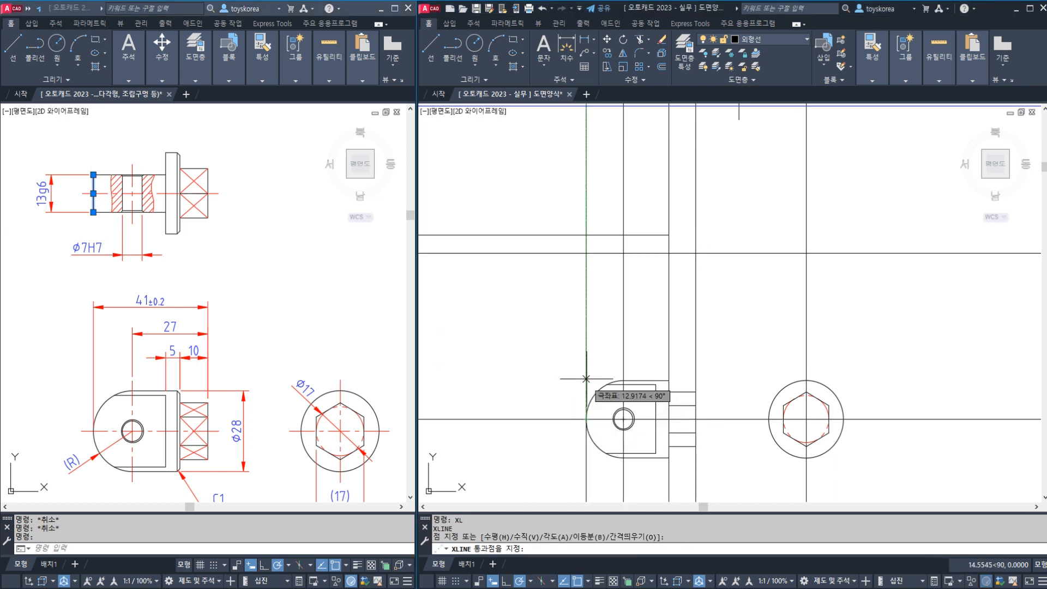
pyautogui.click(586, 365)
pyautogui.press('Escape')
pyautogui.press('Escape')
pyautogui.press('Escape')
# Step: Trim the plan view's upper edge line where it extends left of the new vertical end line
pyautogui.write('TR')
pyautogui.press('Return')
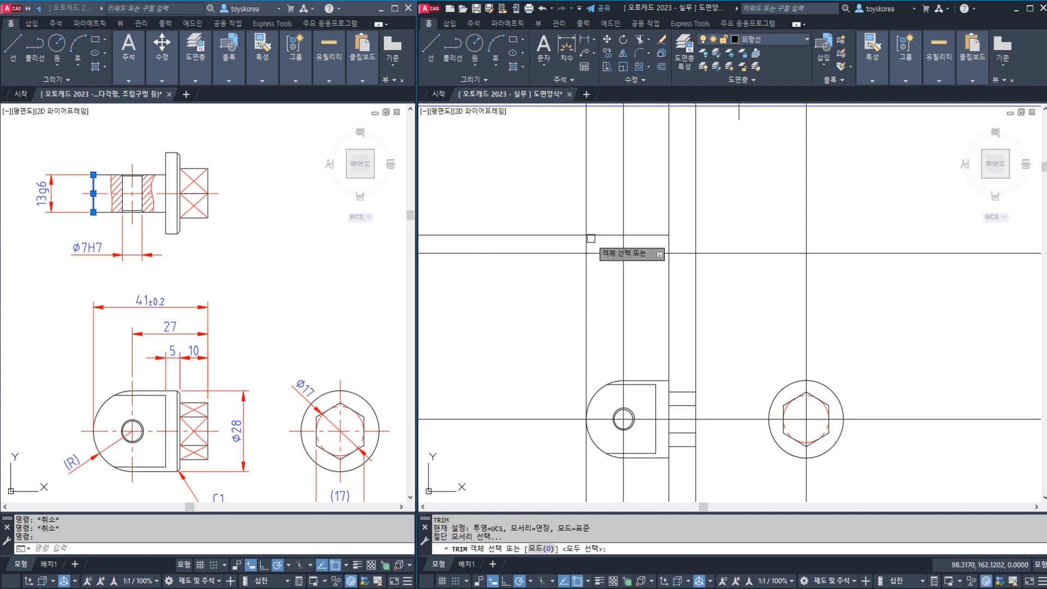
pyautogui.click(572, 237)
pyautogui.press('Escape')
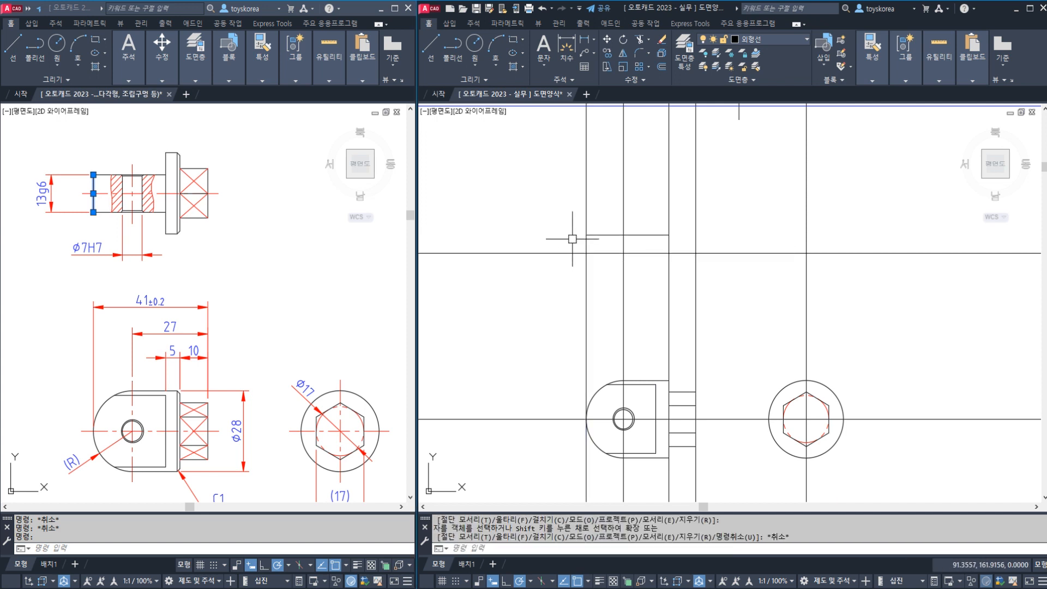
# Step: Compare the plan view's trimmed upper edge with the matching edge in the reference drawing
pyautogui.click(603, 235)
pyautogui.click(112, 176)
pyautogui.press('Escape')
pyautogui.click(100, 175)
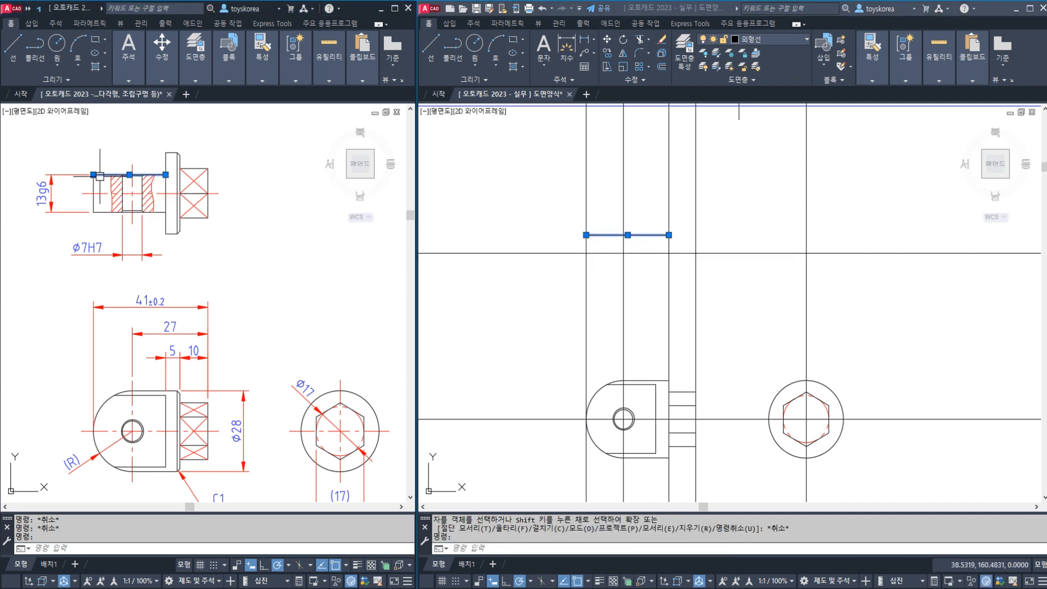
pyautogui.click(535, 272)
pyautogui.press('Escape')
pyautogui.press('Escape')
pyautogui.press('Escape')
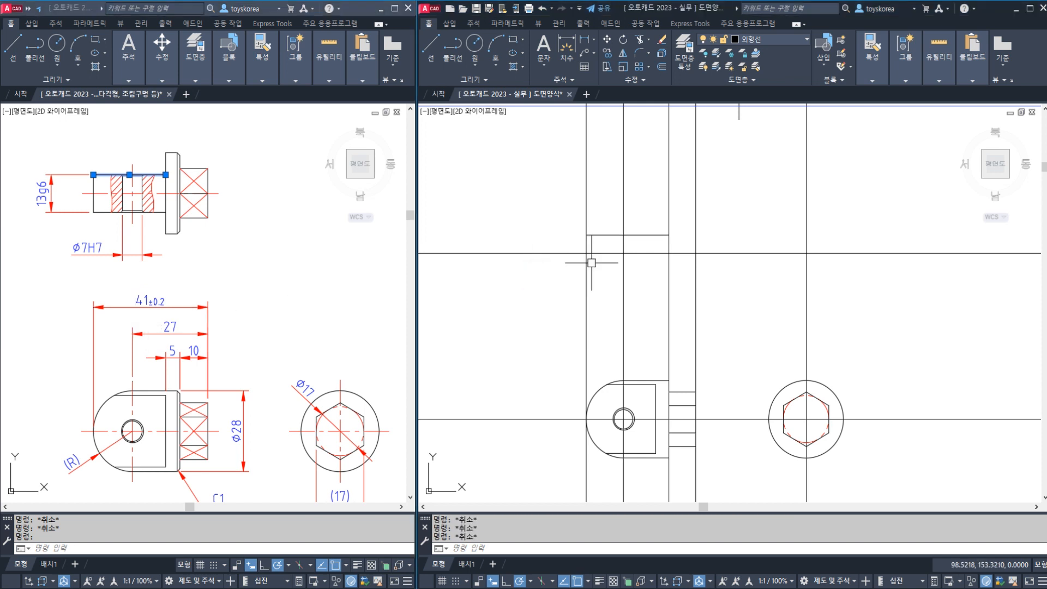
# Step: Mirror the plan view's upper edge line about the horizontal centreline, keeping the original
pyautogui.press('Return')
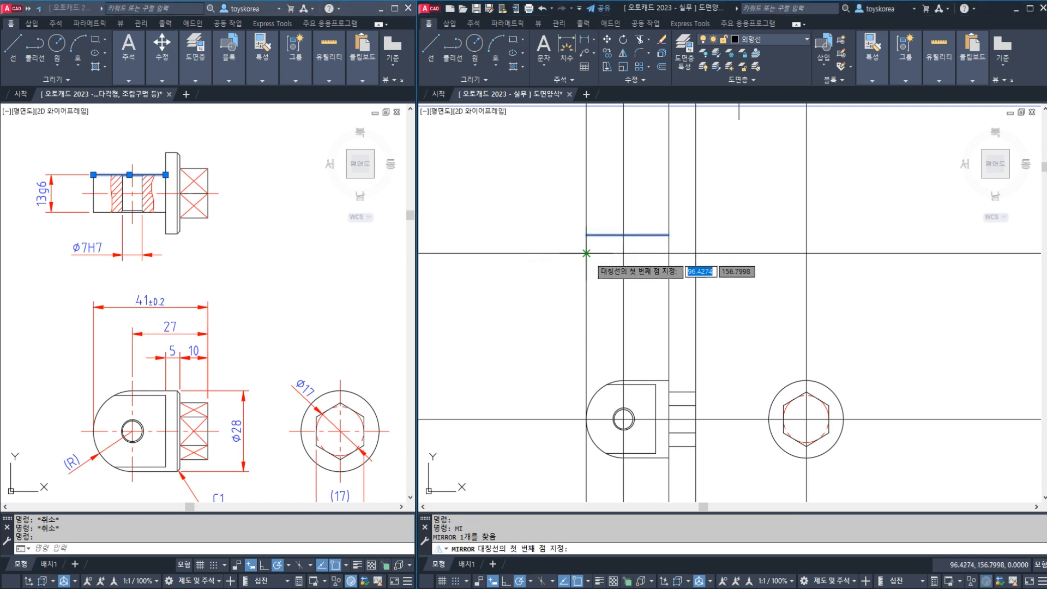
pyautogui.click(586, 253)
pyautogui.click(603, 253)
pyautogui.press('Return')
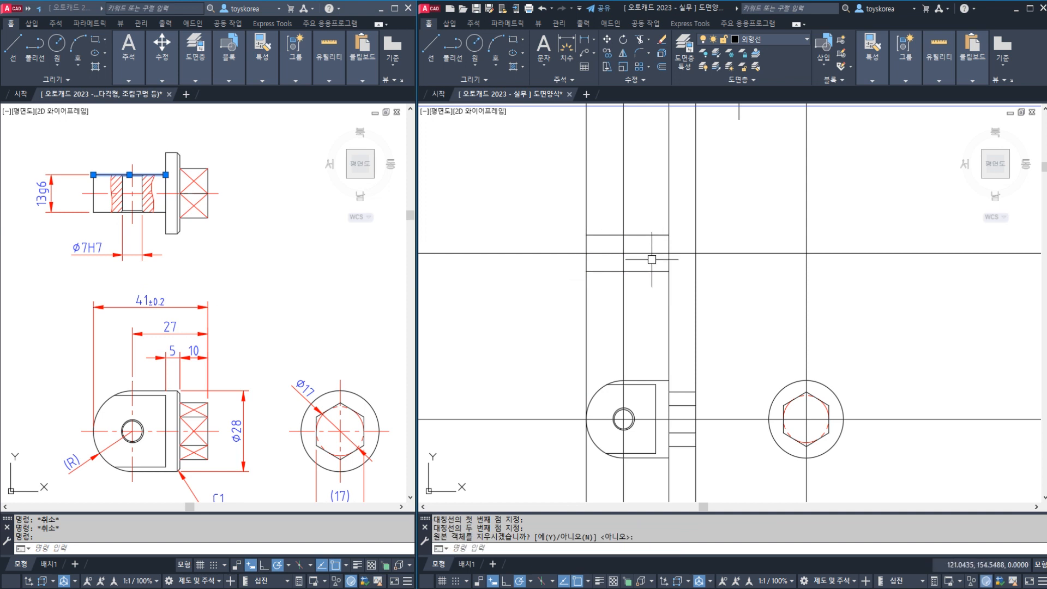
pyautogui.click(228, 231)
pyautogui.press('Escape')
pyautogui.press('Escape')
pyautogui.press('Escape')
pyautogui.click(656, 249)
pyautogui.press('Escape')
pyautogui.press('Escape')
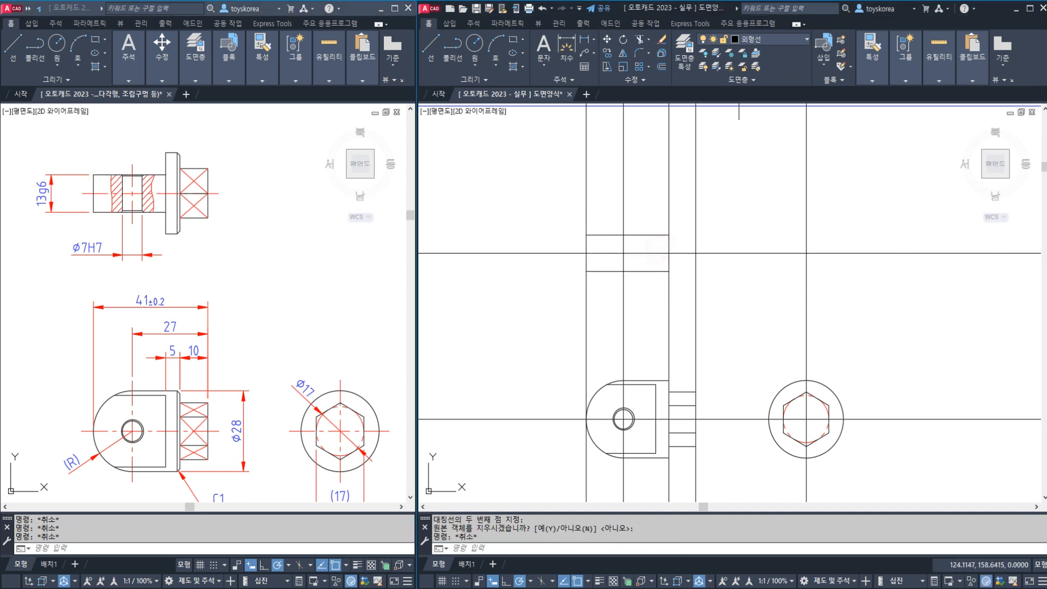
# Step: Compare the reference plan view's two flange faces with the vertical projection line on the drawing
pyautogui.moveTo(662, 237); pyautogui.dragTo(650, 238, button='middle')
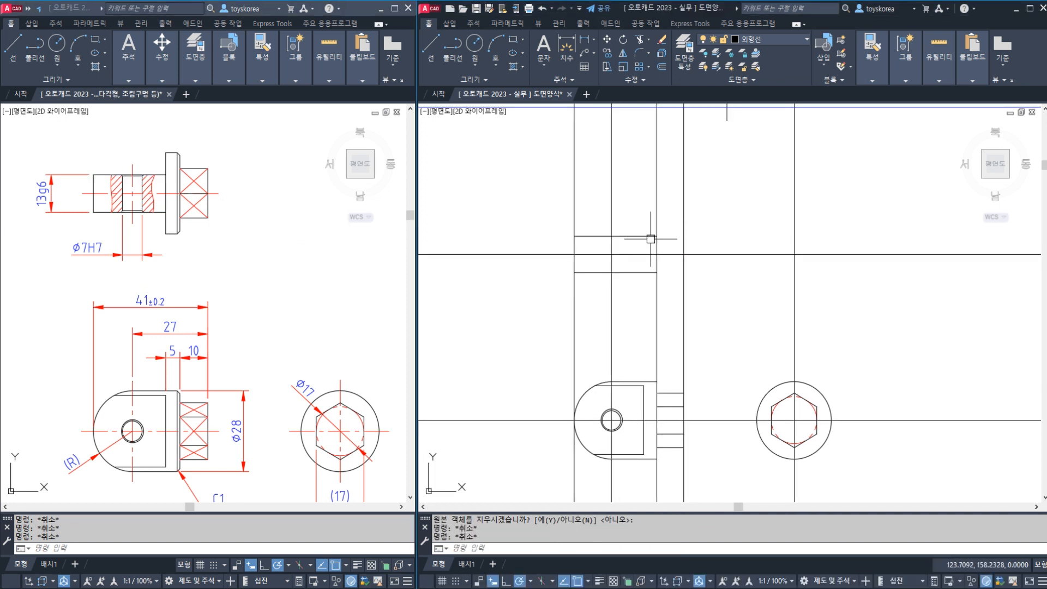
pyautogui.click(158, 173)
pyautogui.click(166, 179)
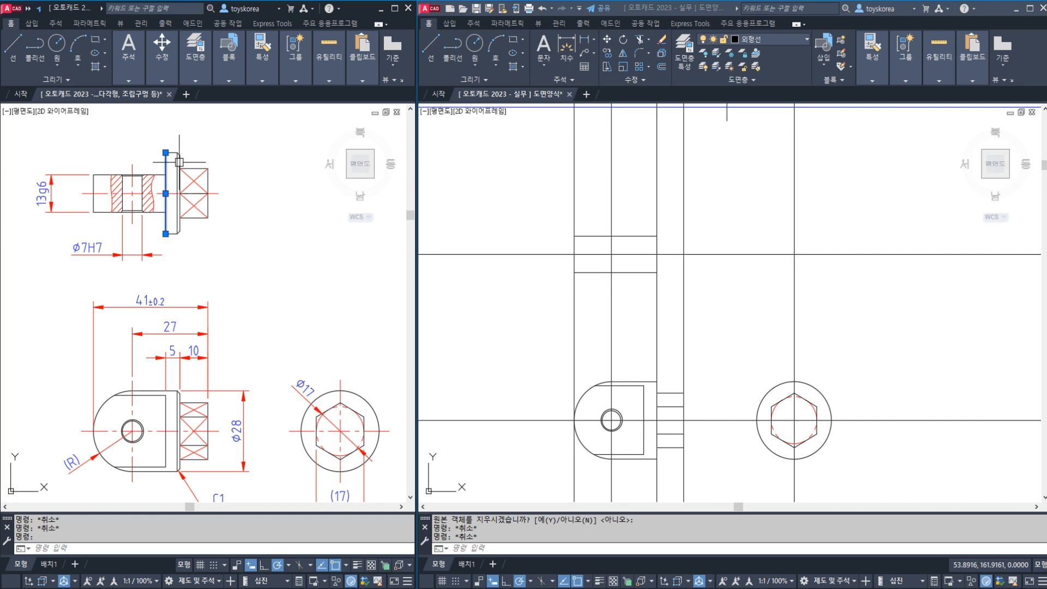
pyautogui.click(597, 177)
pyautogui.click(658, 295)
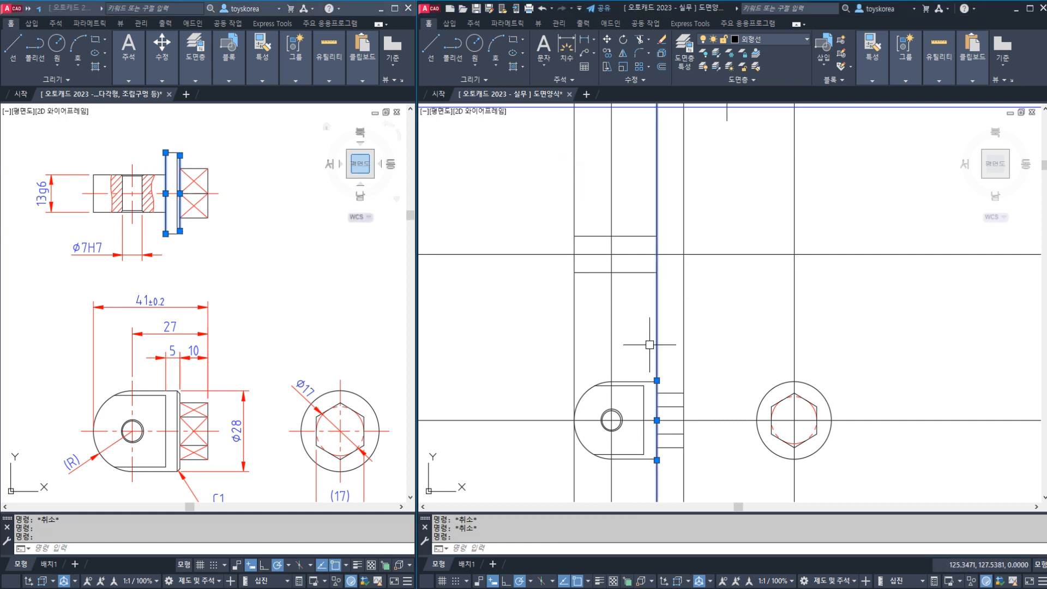
pyautogui.click(645, 393)
pyautogui.click(621, 212)
pyautogui.press('Escape')
pyautogui.press('Escape')
pyautogui.press('Escape')
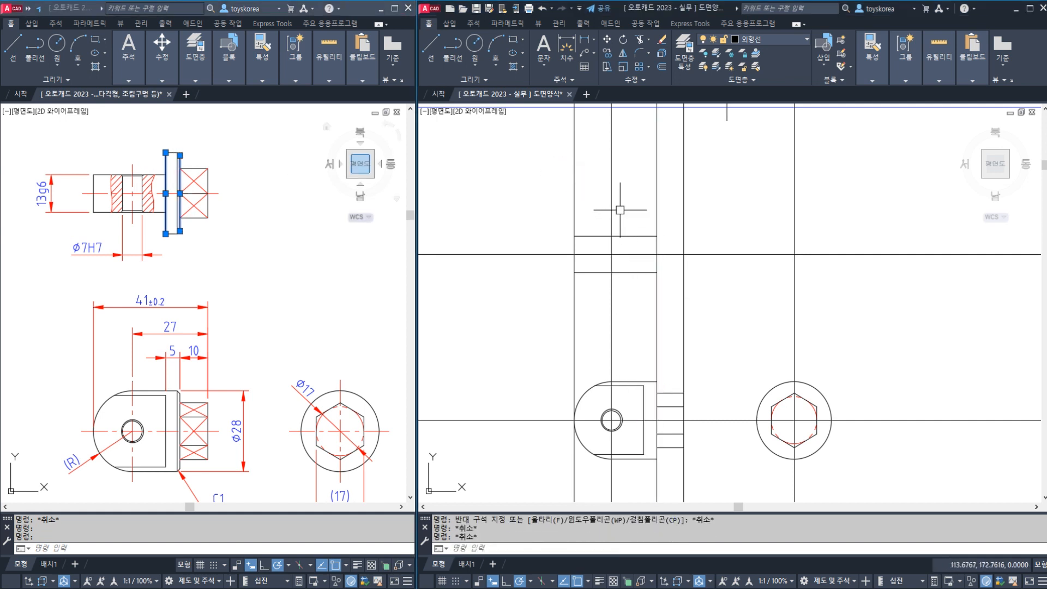
pyautogui.write('o')
pyautogui.press('Return')
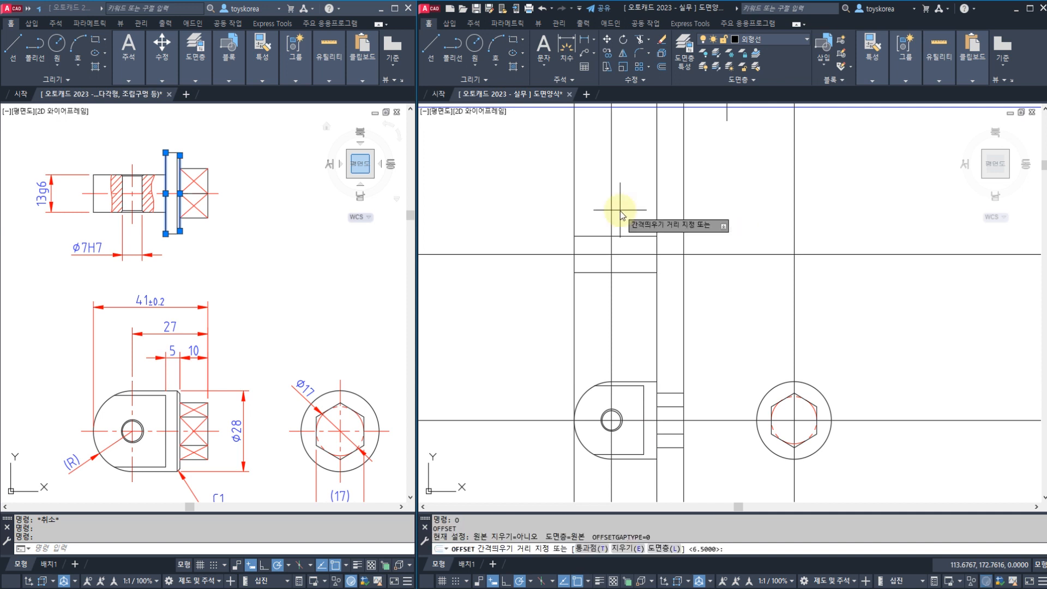
pyautogui.write('XL')
pyautogui.press('Return')
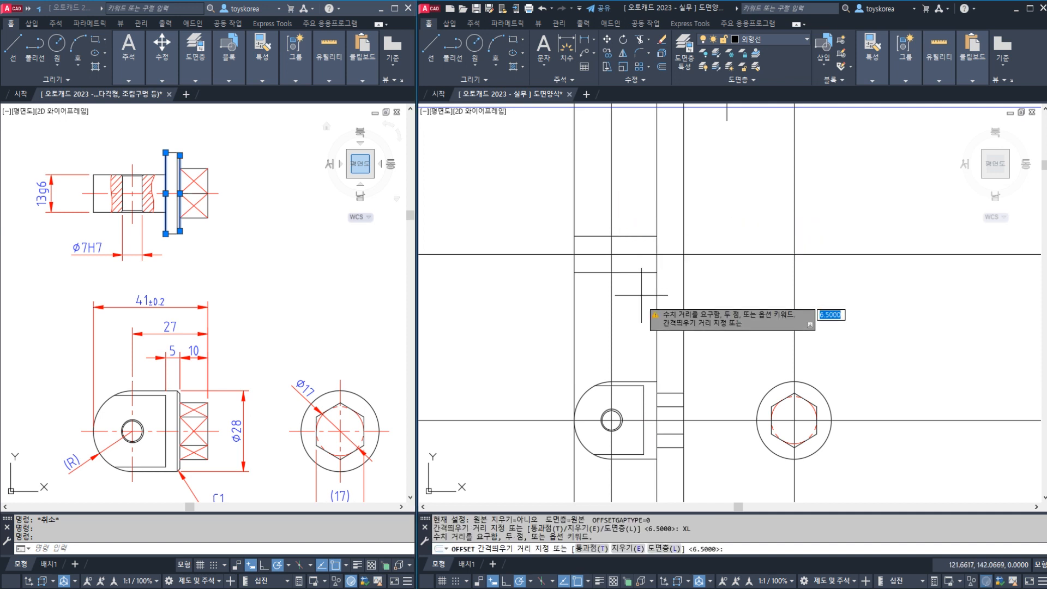
pyautogui.scroll(2, 640, 389)
pyautogui.click(645, 385)
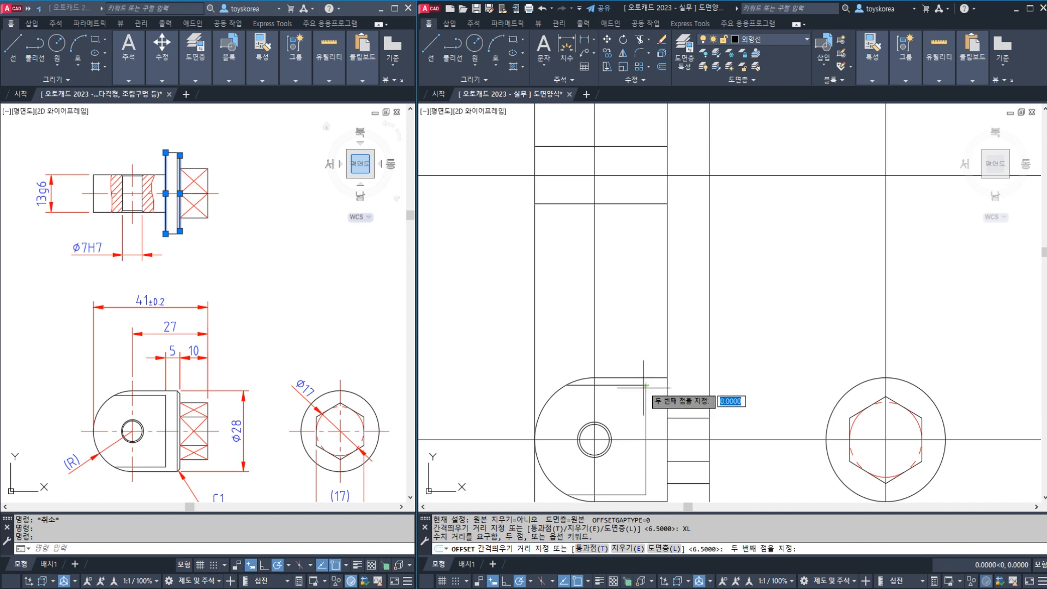
pyautogui.press('Escape')
pyautogui.press('Escape')
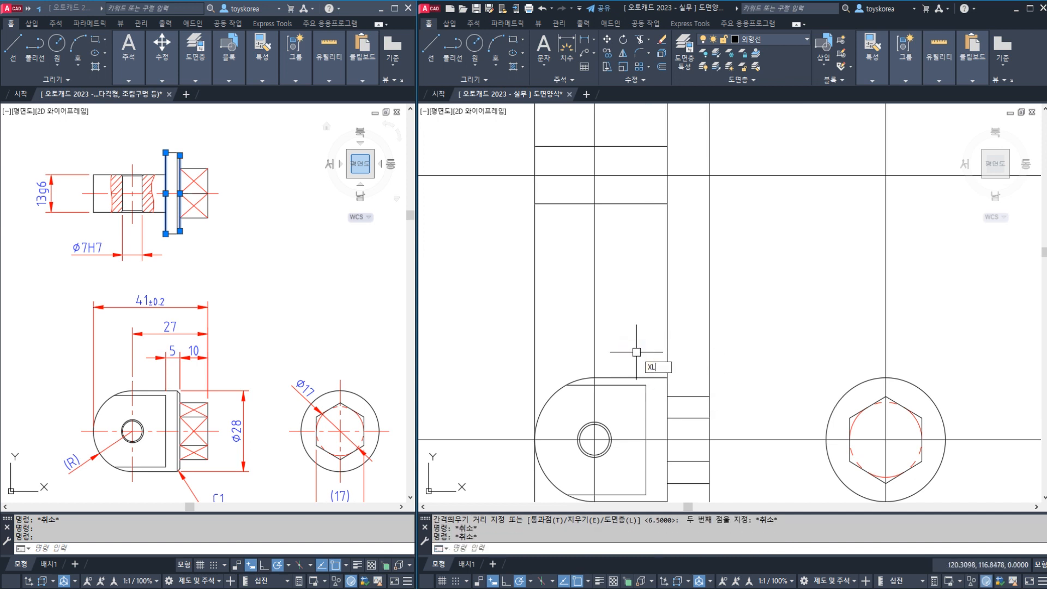
# Step: Draw a vertical construction line through the upper corner of the front view's inner vertical edge, projecting it into the plan view
pyautogui.press('Return')
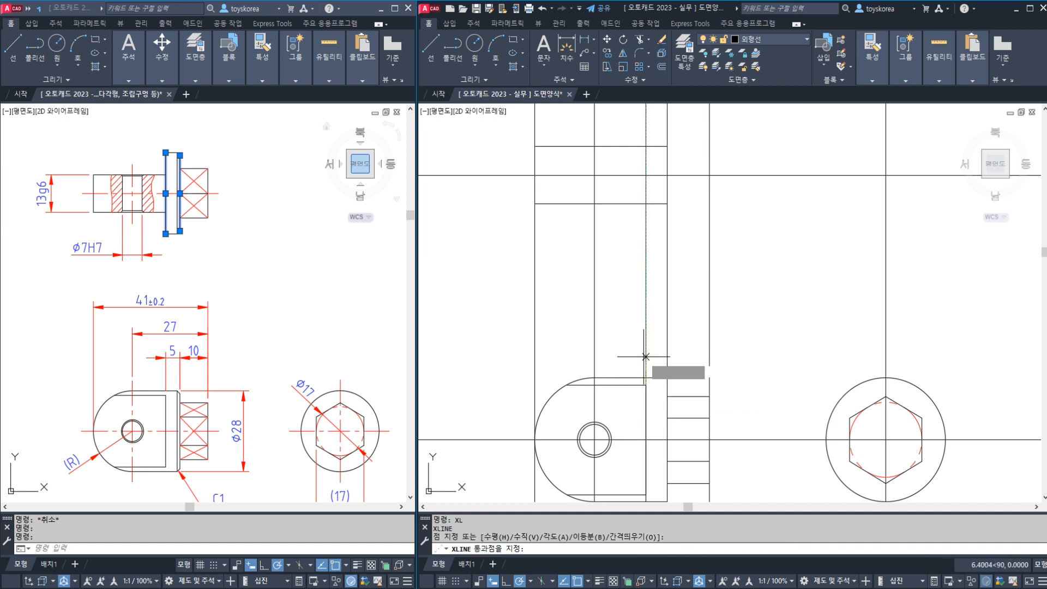
pyautogui.click(645, 356)
pyautogui.press('Escape')
pyautogui.press('Escape')
pyautogui.moveTo(615, 278); pyautogui.dragTo(608, 371, button='middle')
pyautogui.scroll(-2, 625, 269)
pyautogui.scroll(1, 625, 260)
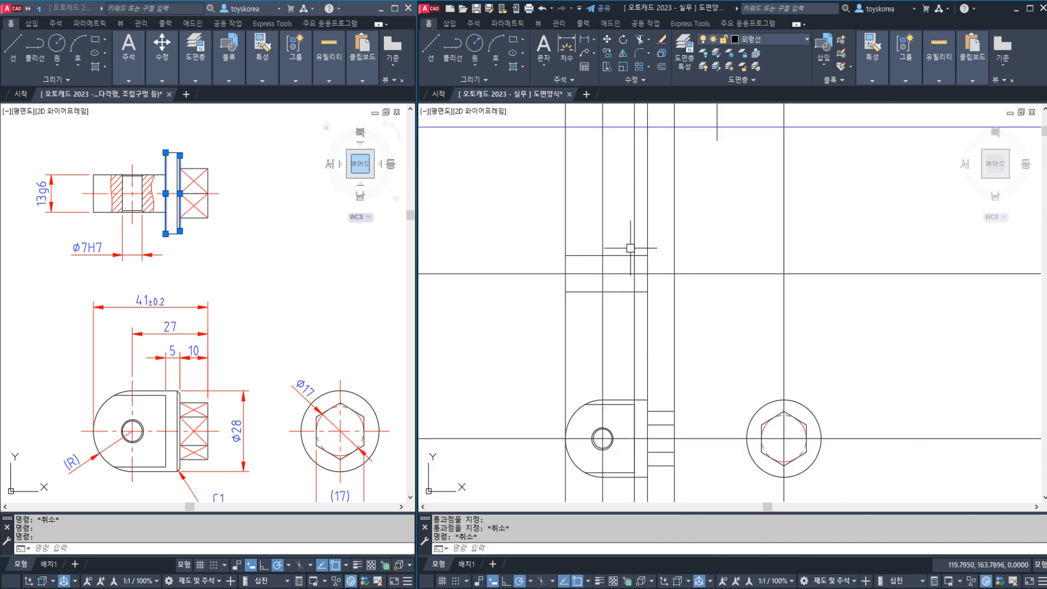
# Step: Compare the two vertical projection lines for the flange faces with the flange in the reference drawing
pyautogui.click(634, 235)
pyautogui.click(647, 235)
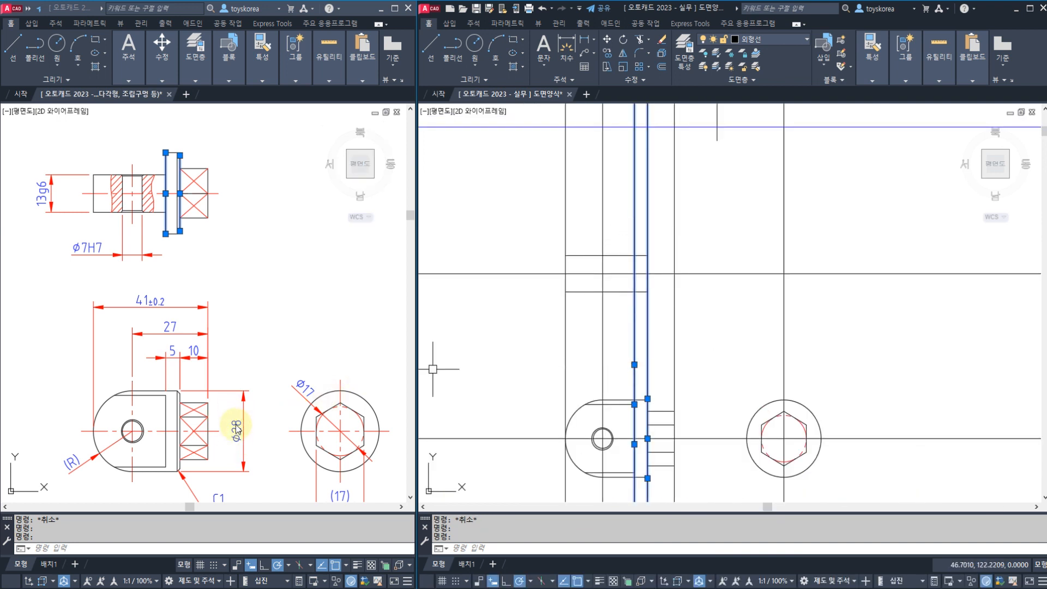
pyautogui.click(605, 226)
pyautogui.press('Escape')
pyautogui.press('Escape')
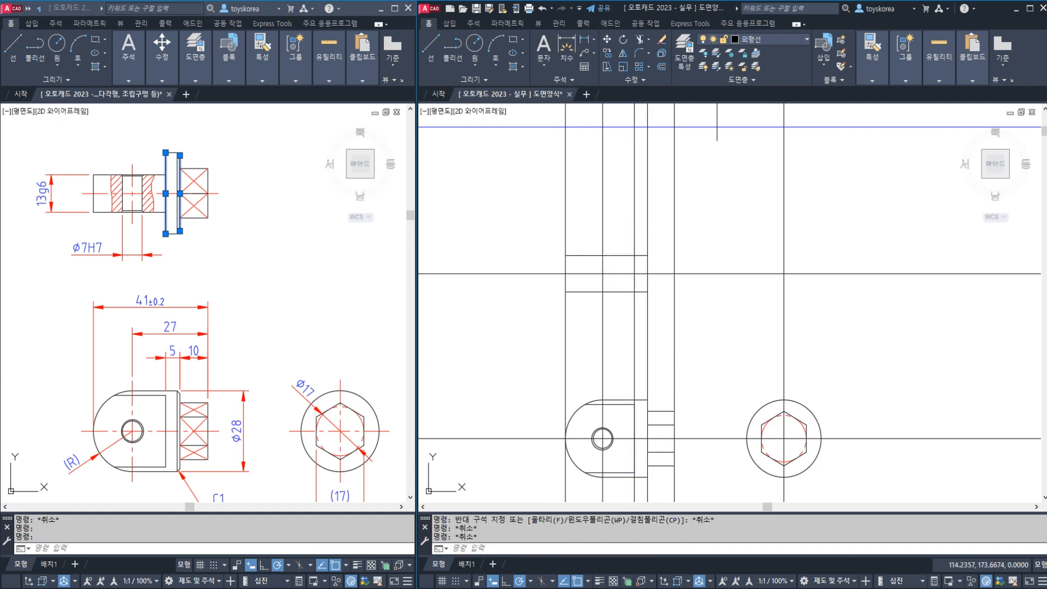
# Step: Offset the plan view's horizontal centreline 14 mm upward for the flange's upper edge
pyautogui.write('o')
pyautogui.press('Return')
pyautogui.write('14')
pyautogui.press('Return')
pyautogui.click(691, 274)
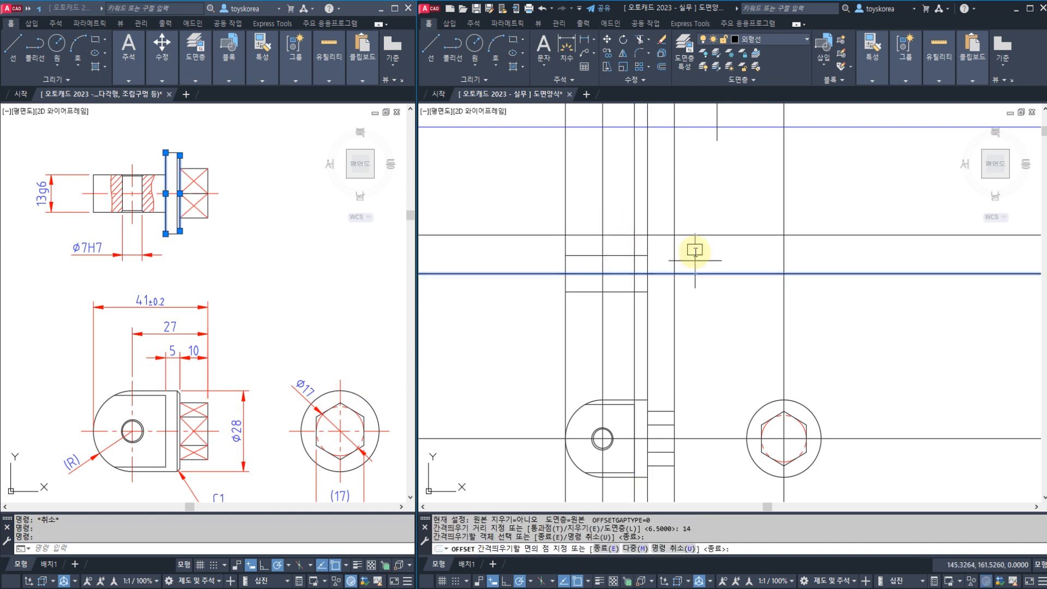
pyautogui.click(695, 244)
pyautogui.press('Escape')
pyautogui.press('Escape')
# Step: Trim the flange's upper edge line so it remains only between the two vertical flange face lines
pyautogui.scroll(2, 647, 243)
pyautogui.write('tr')
pyautogui.press('Return')
pyautogui.click(656, 246)
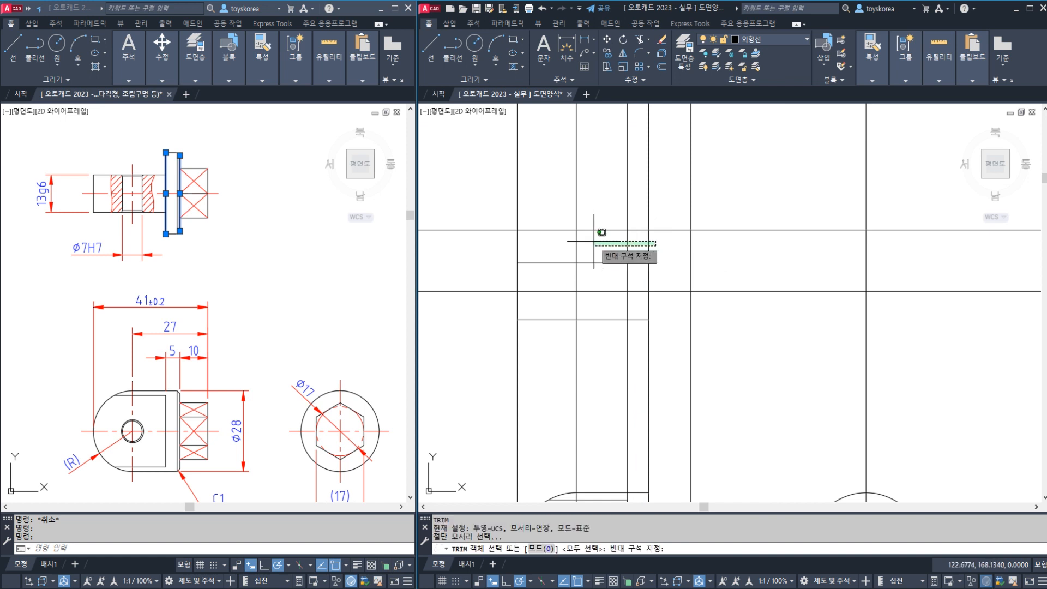
pyautogui.click(594, 241)
pyautogui.press('Return')
pyautogui.click(619, 229)
pyautogui.click(659, 231)
pyautogui.press('Escape')
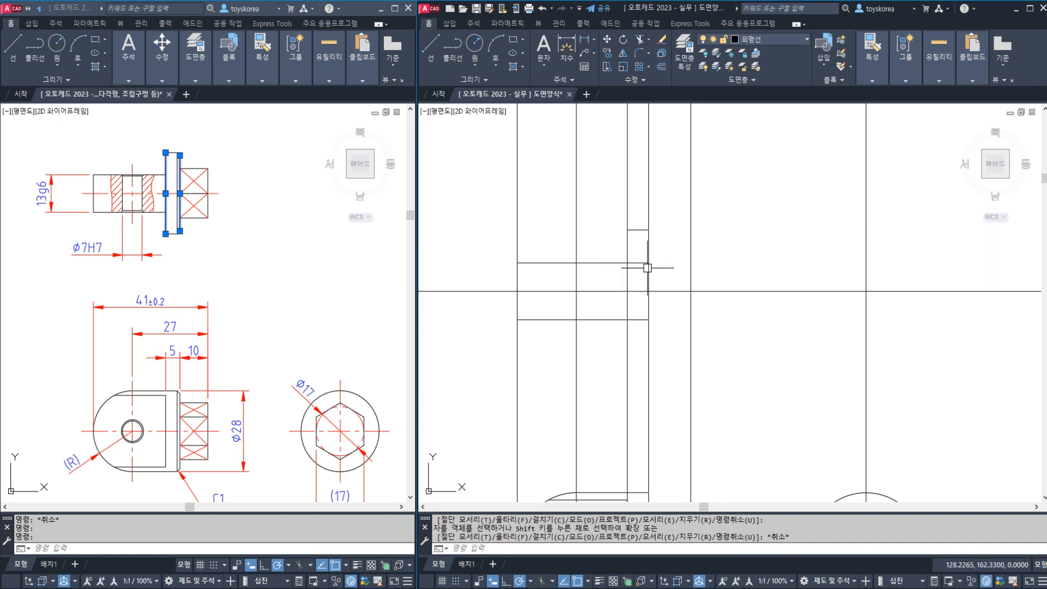
# Step: Trim the plan view body's upper and lower edges where they cross into the flange past its left face
pyautogui.scroll(2, 620, 263)
pyautogui.write('tr')
pyautogui.press('Return')
pyautogui.click(632, 249)
pyautogui.press('Return')
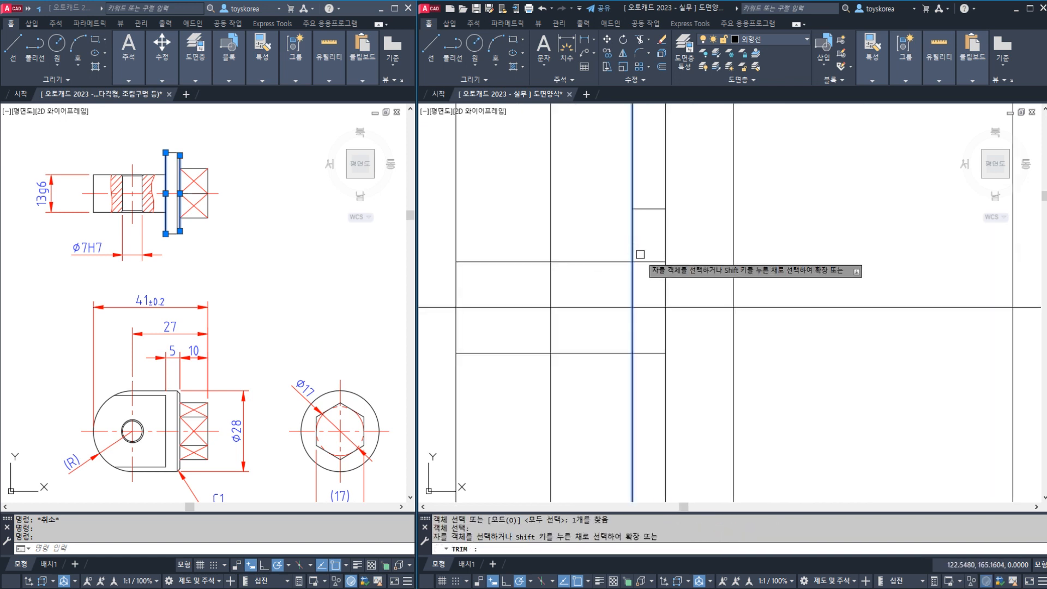
pyautogui.click(646, 353)
pyautogui.press('Escape')
pyautogui.scroll(-3, 647, 334)
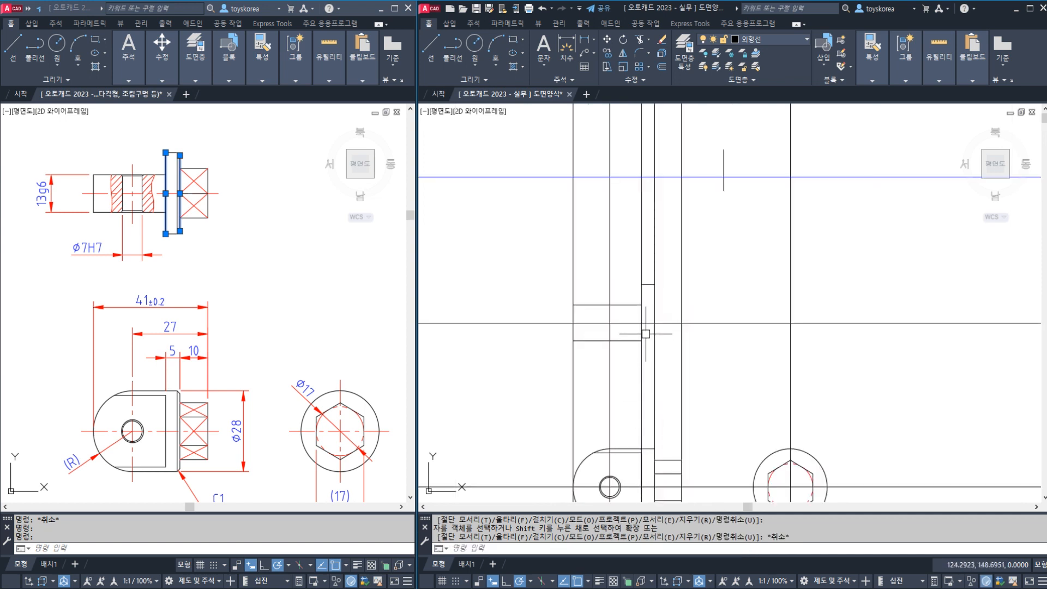
# Step: Examine the reference plan view's hexagonal head edges against the 17 mm width across flats in the side view
pyautogui.scroll(2, 646, 333)
pyautogui.click(193, 229)
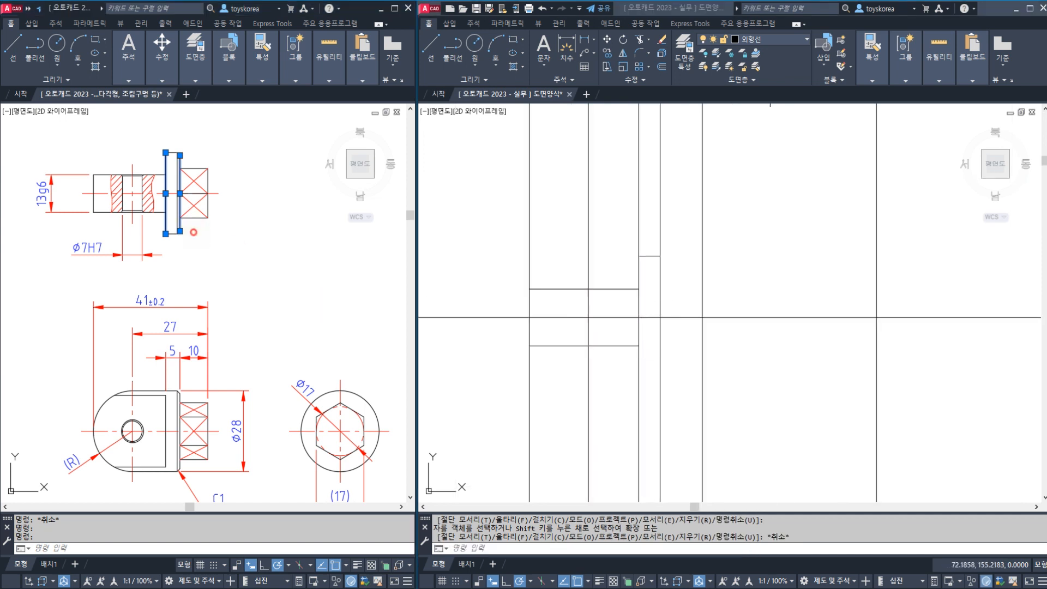
pyautogui.press('Escape')
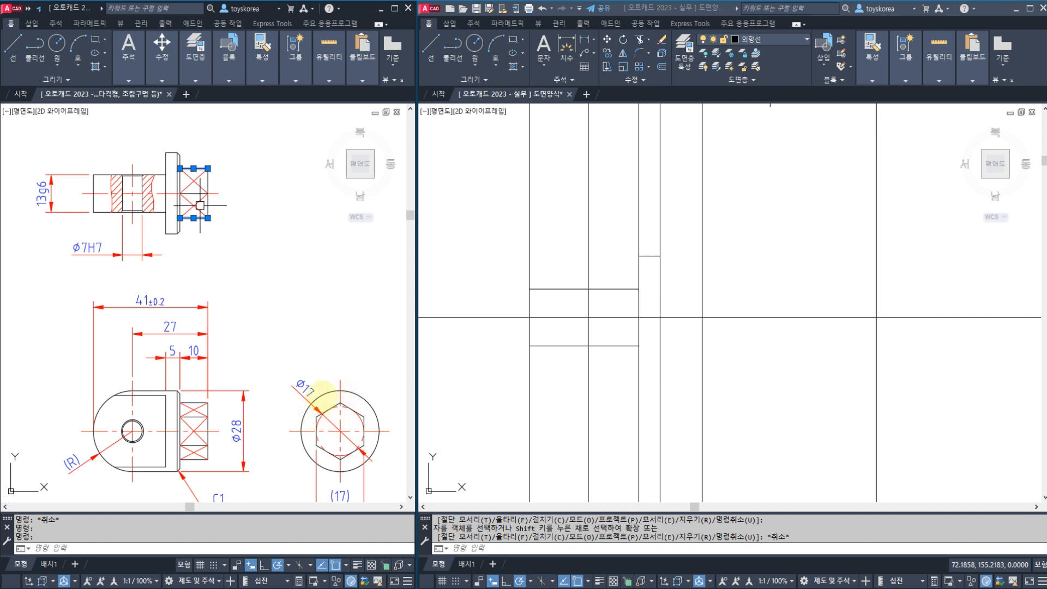
pyautogui.moveTo(342, 301); pyautogui.dragTo(343, 359)
pyautogui.moveTo(333, 331); pyautogui.dragTo(343, 359)
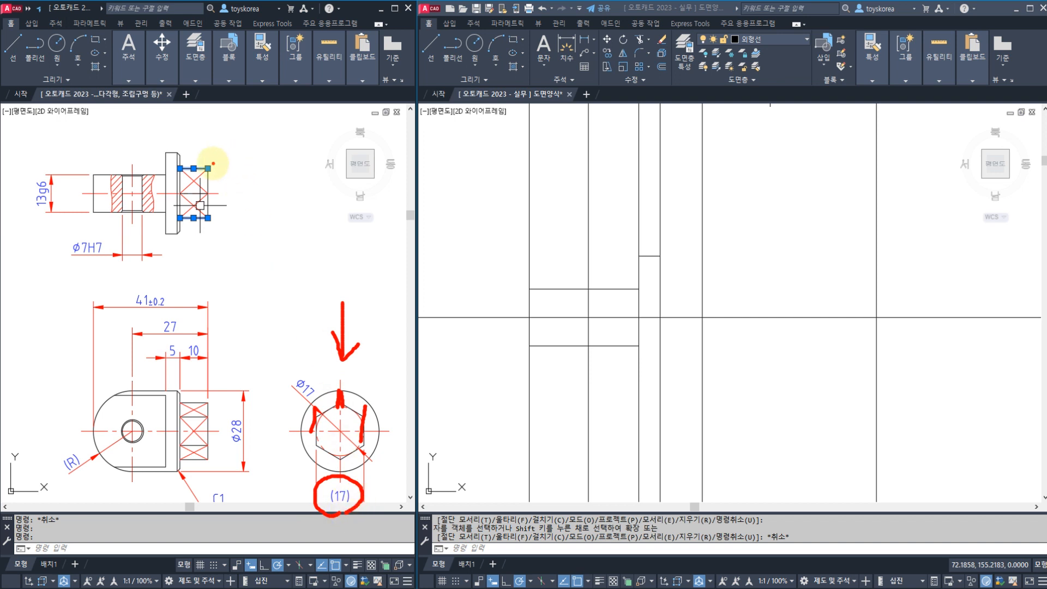
pyautogui.moveTo(211, 165); pyautogui.dragTo(277, 165)
pyautogui.moveTo(222, 214); pyautogui.dragTo(270, 219)
pyautogui.moveTo(254, 176)
pyautogui.mouseDown()
pyautogui.moveTo(254, 206)
pyautogui.moveTo(268, 186)
pyautogui.moveTo(299, 203)
pyautogui.moveTo(330, 234)
pyautogui.moveTo(324, 243)
pyautogui.mouseUp()
pyautogui.press('Escape')
pyautogui.press('Escape')
pyautogui.click(758, 293)
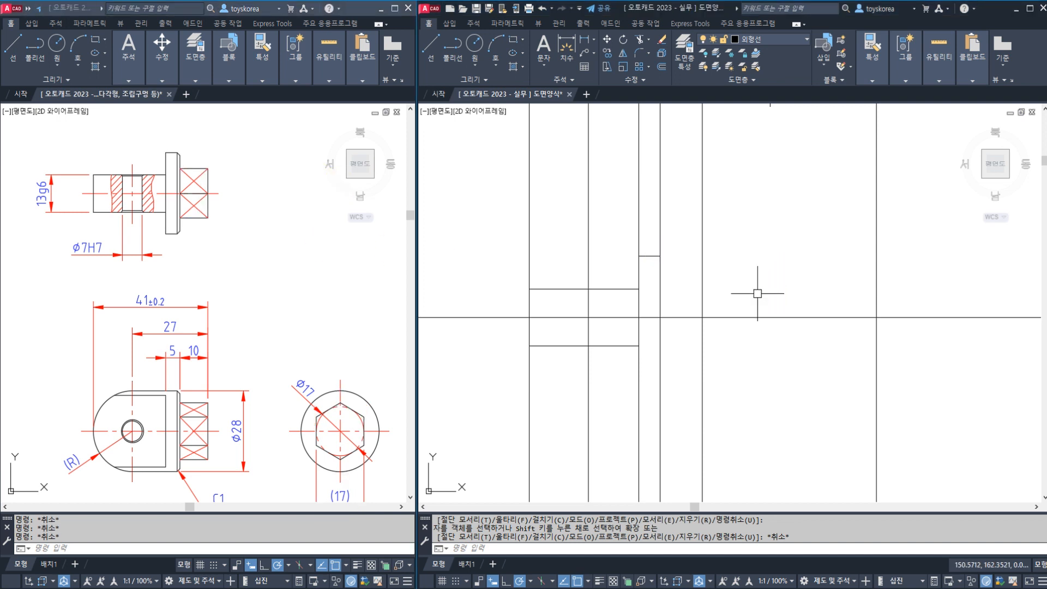
# Step: Offset the plan view's horizontal centreline 17/2 mm upward for the hexagonal head's upper edge
pyautogui.write('o')
pyautogui.press('Return')
pyautogui.write('17/2')
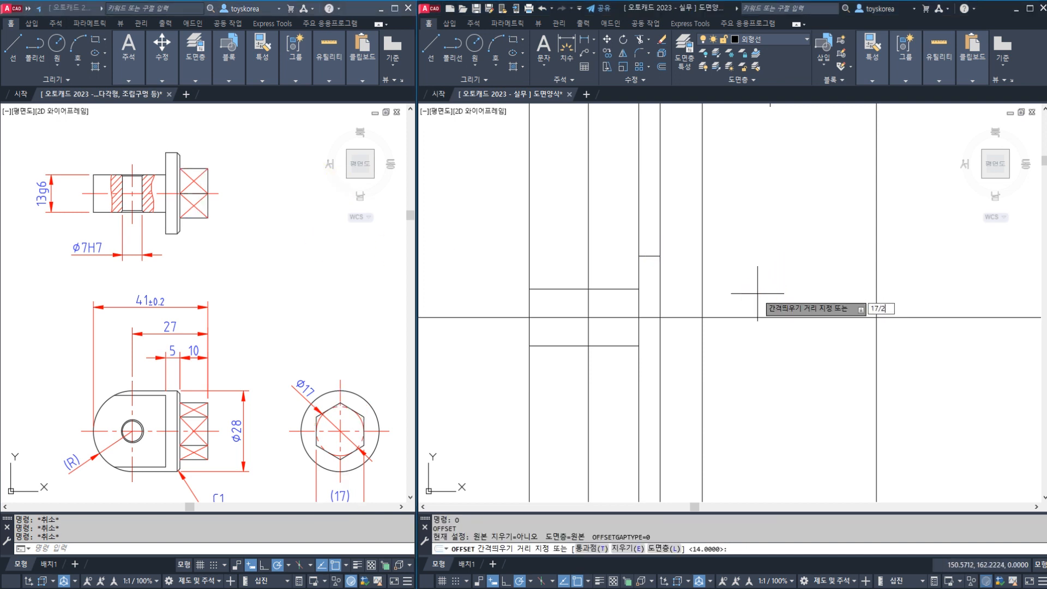
pyautogui.press('Return')
pyautogui.click(738, 317)
pyautogui.click(731, 302)
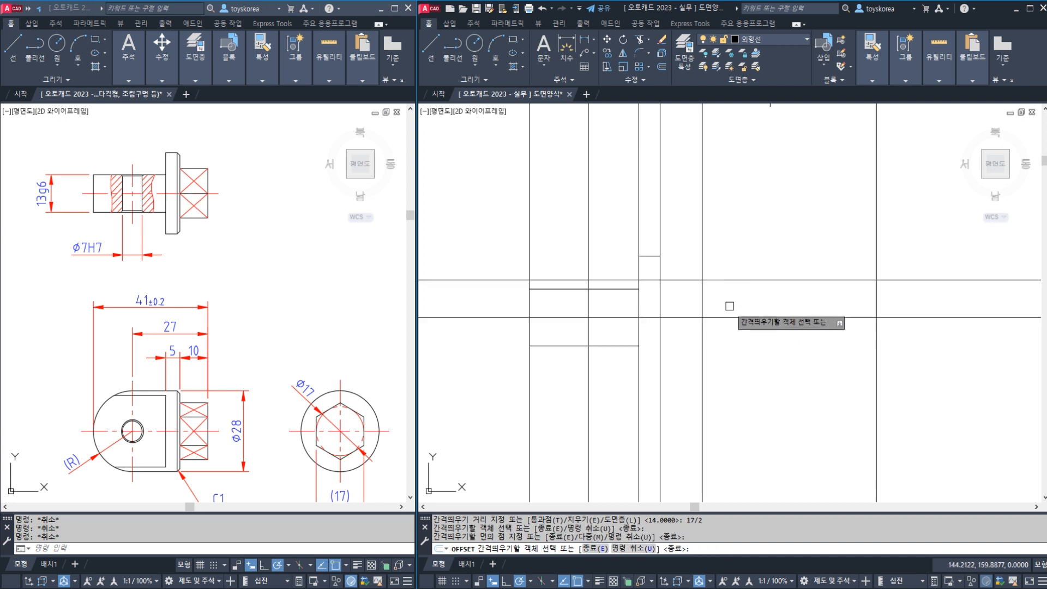
# Step: Offset the same centreline 17/2 mm downward, and delete that lower copy
pyautogui.click(718, 317)
pyautogui.click(718, 338)
pyautogui.press('Escape')
pyautogui.press('Escape')
pyautogui.press('Escape')
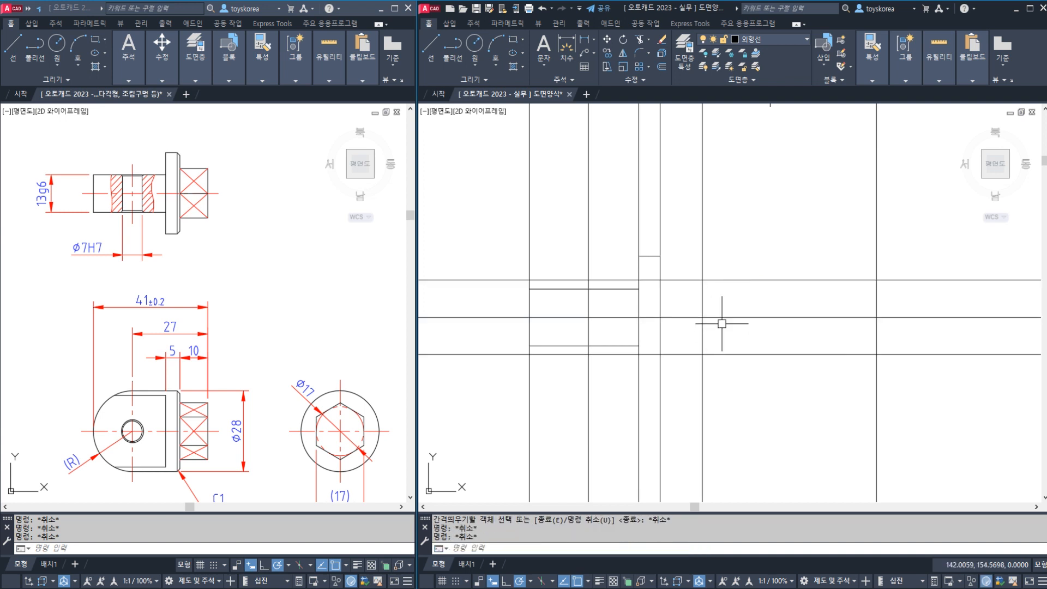
pyautogui.click(724, 353)
pyautogui.press('Delete')
# Step: Trim the hexagonal head's upper edge line to between the flange's right face and the head's end line
pyautogui.write('tr')
pyautogui.press('Return')
pyautogui.click(713, 300)
pyautogui.click(648, 297)
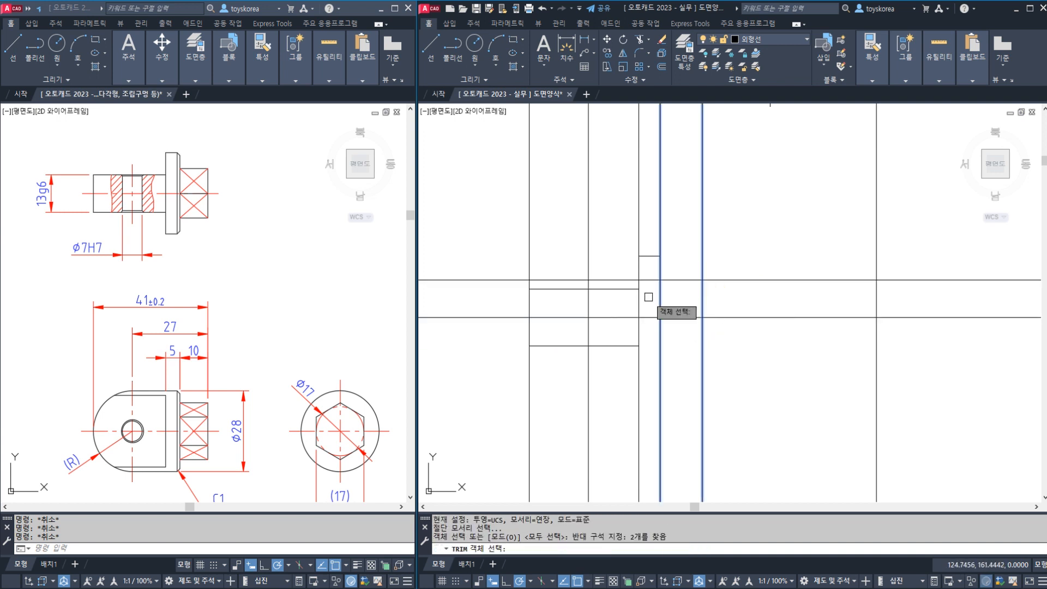
pyautogui.press('Return')
pyautogui.click(649, 279)
pyautogui.click(708, 280)
pyautogui.press('Escape')
# Step: Mirror the flange's and hexagonal head's upper edges about the plan view's horizontal centreline, keeping the originals, and save the drawing
pyautogui.click(689, 281)
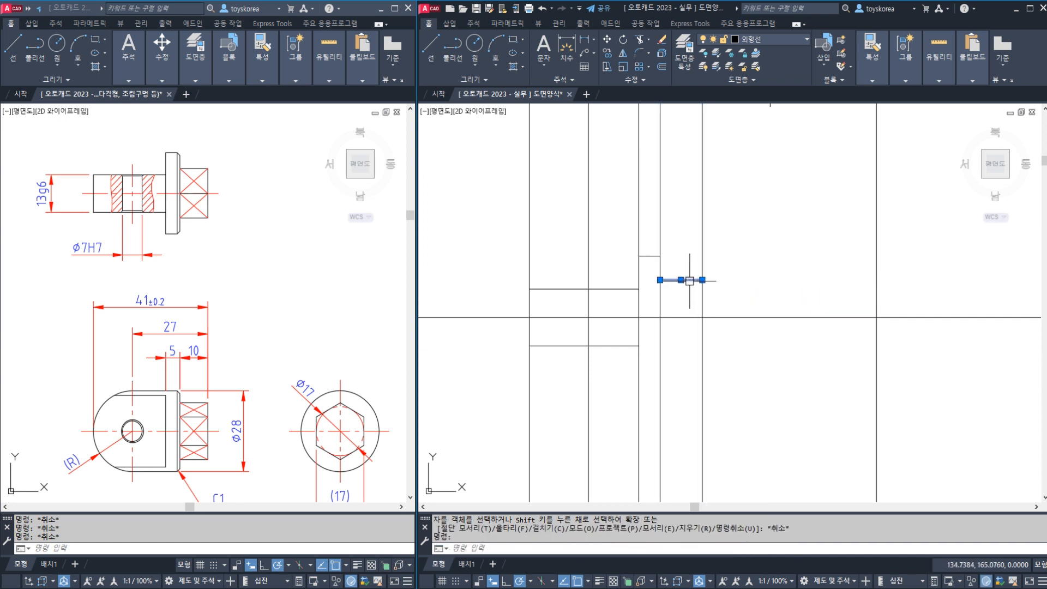
pyautogui.click(651, 259)
pyautogui.write('M')
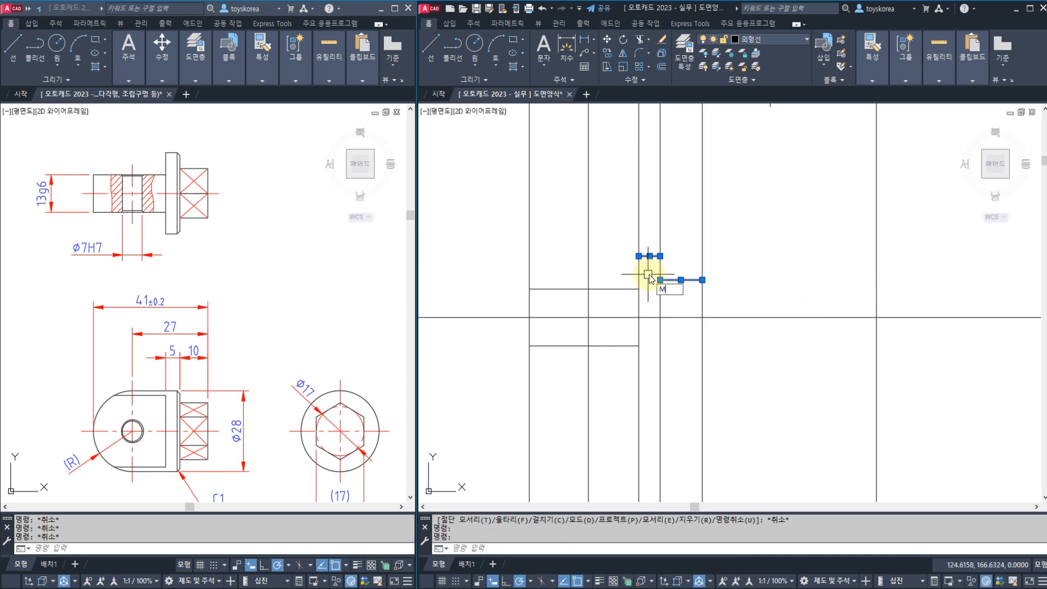
pyautogui.write('i')
pyautogui.press('Return')
pyautogui.click(639, 318)
pyautogui.click(657, 318)
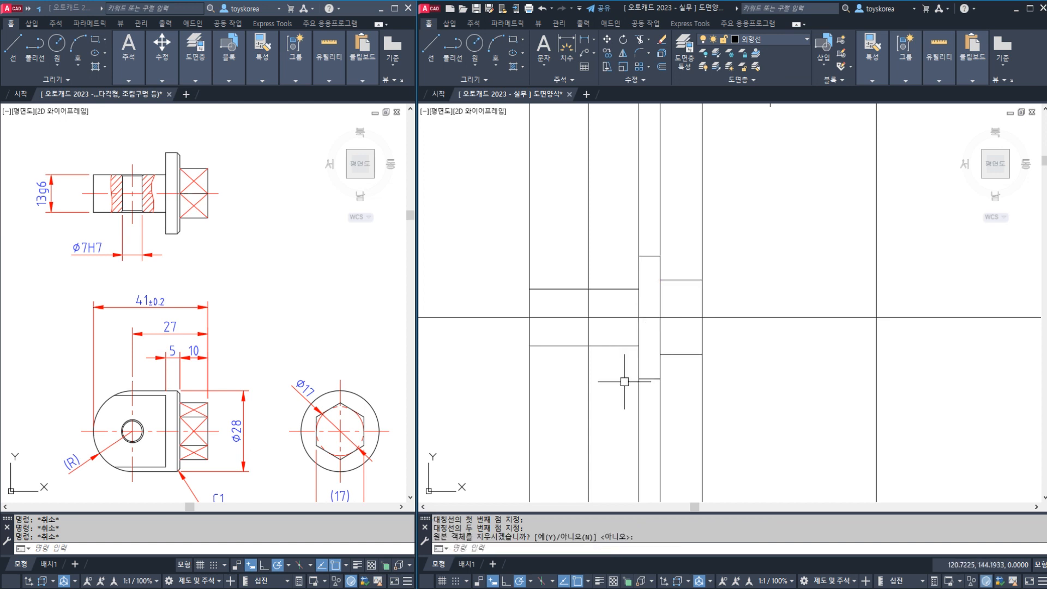
pyautogui.moveTo(625, 382); pyautogui.dragTo(639, 374, button='middle')
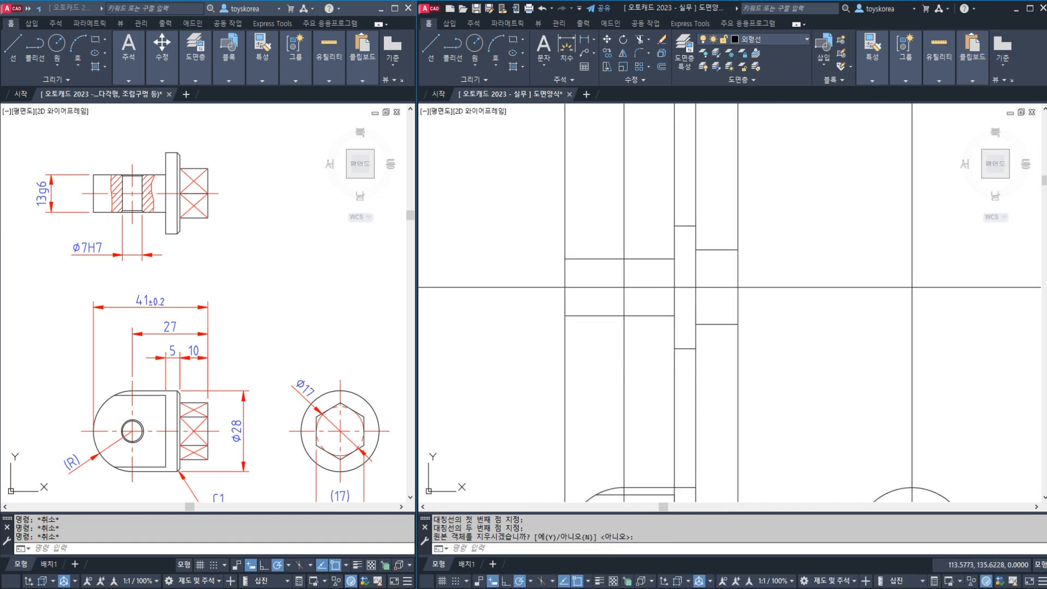
pyautogui.press('Return')
pyautogui.hotkey('ctrl', 's')
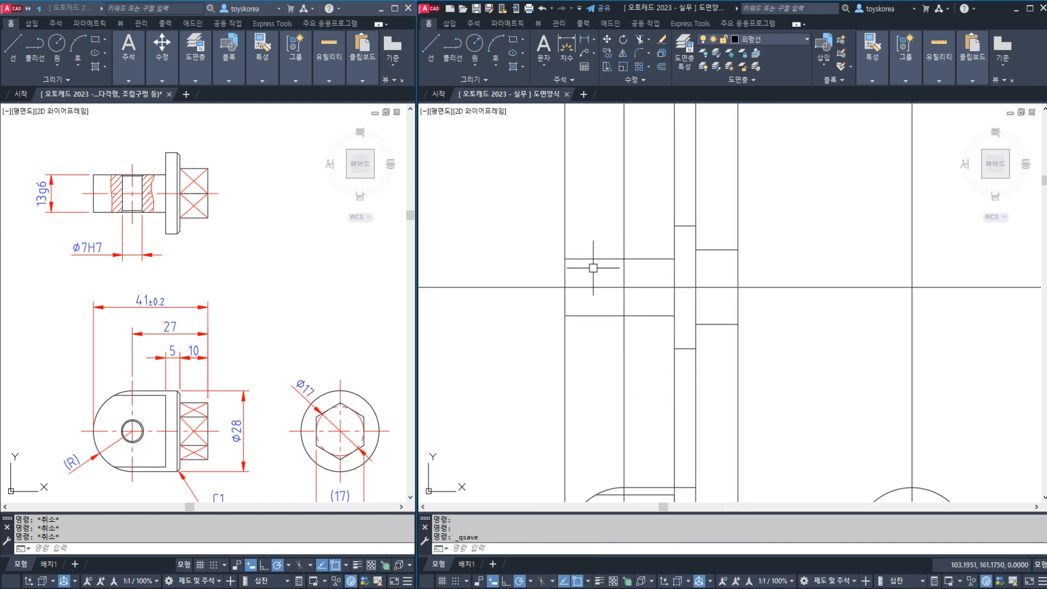
# Step: Trim the plan view's left end line above the body's upper edge and below its lower edge
pyautogui.write('TR')
pyautogui.press('Return')
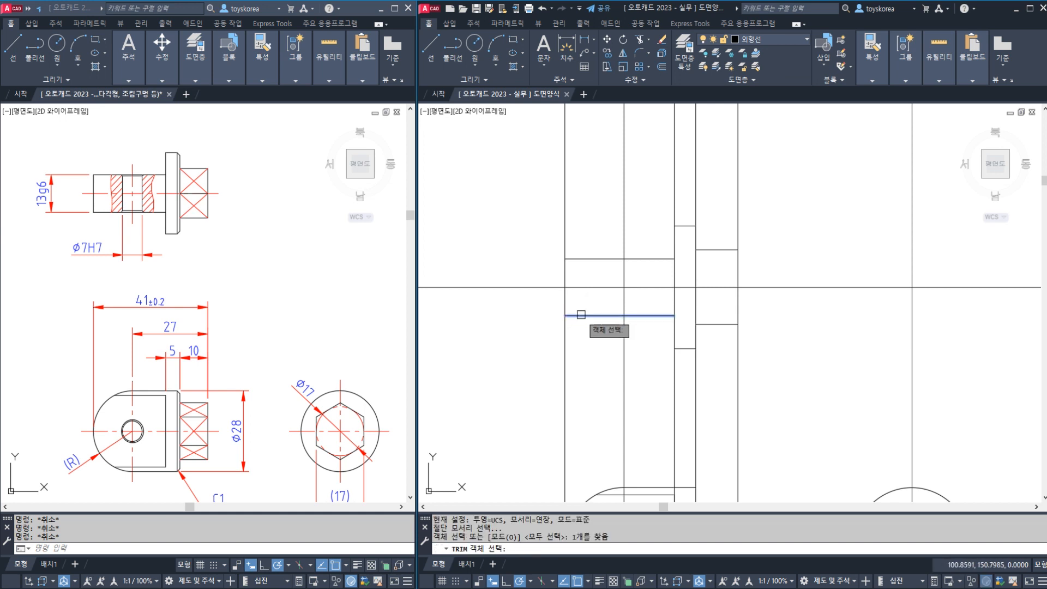
pyautogui.click(564, 244)
pyautogui.press('Escape')
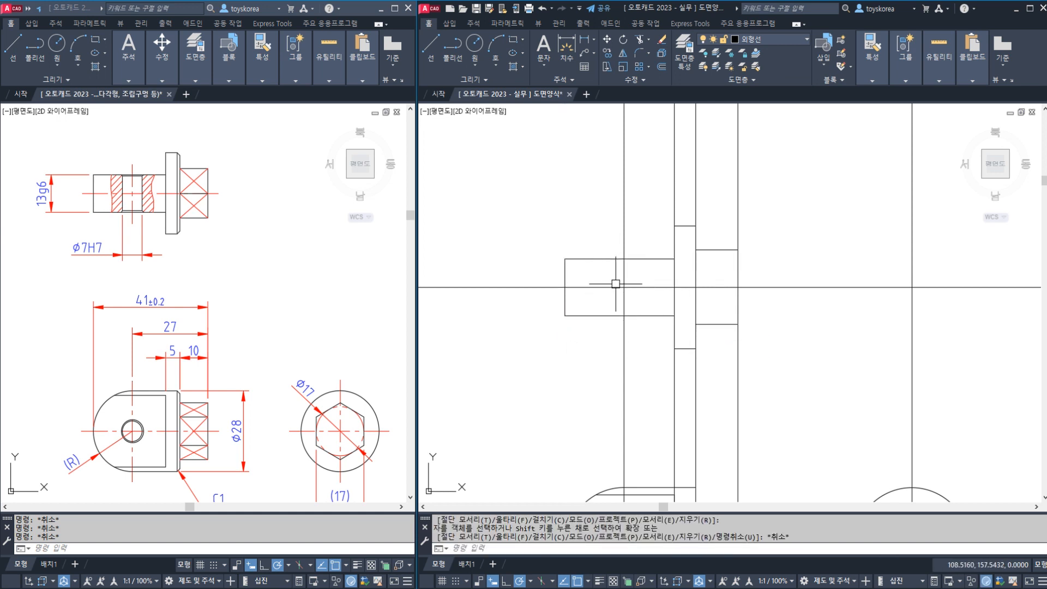
# Step: Try to trim both flange face lines below the flange's lower edge together, and undo that trim
pyautogui.moveTo(614, 285); pyautogui.dragTo(569, 292, button='middle')
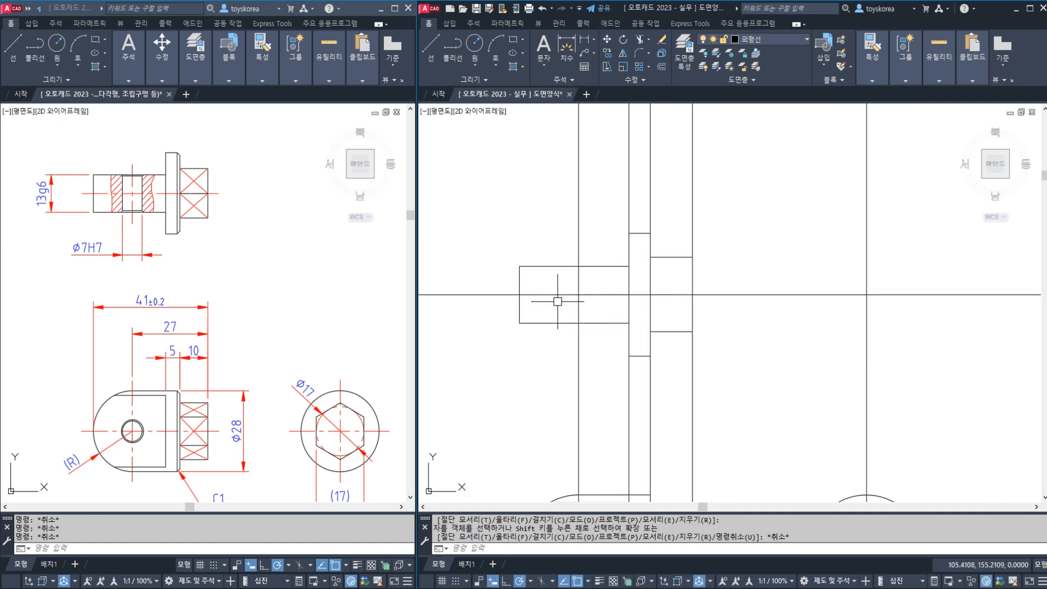
pyautogui.press('space')
pyautogui.click(643, 357)
pyautogui.press('space')
pyautogui.moveTo(647, 366); pyautogui.dragTo(632, 234, button='middle')
pyautogui.click(658, 305)
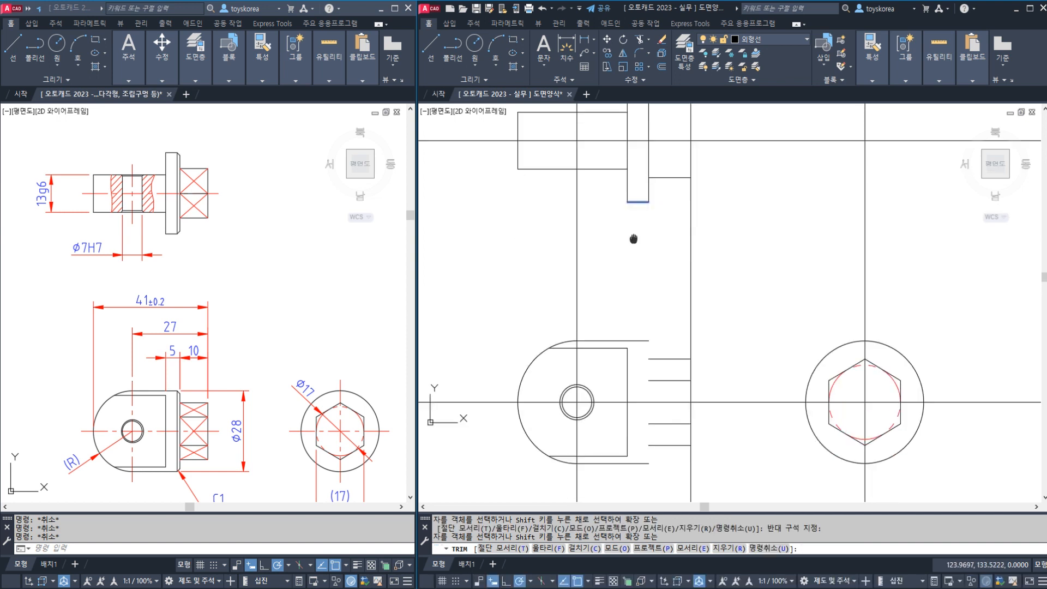
pyautogui.press('Escape')
pyautogui.hotkey('ctrl', 'z')
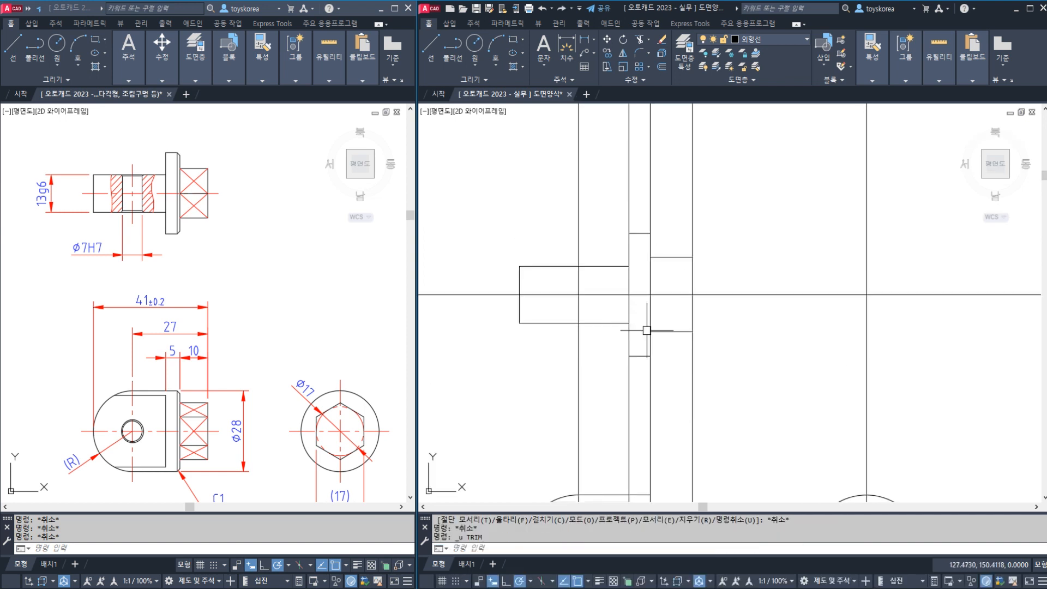
# Step: Trim the flange's left face projection line below the flange's lower edge, using that edge as the cutting boundary
pyautogui.press('Return')
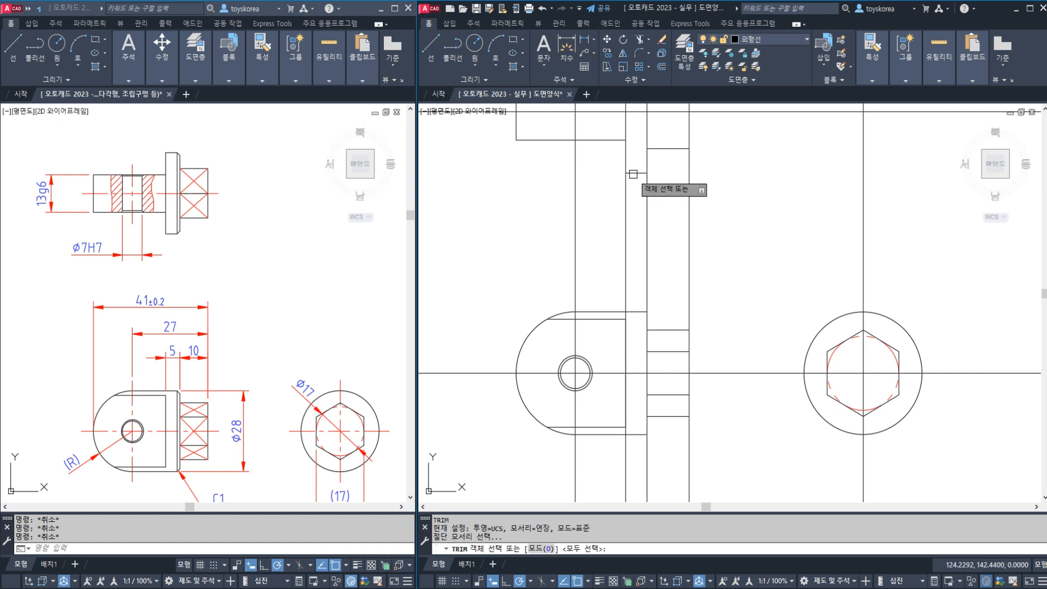
pyautogui.press('Return')
pyautogui.click(622, 217)
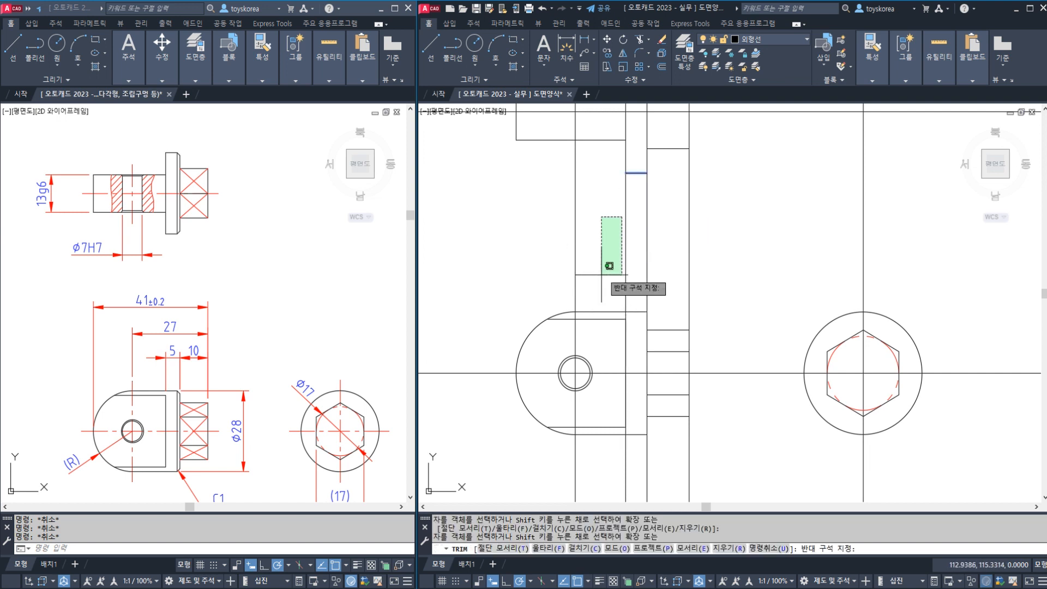
pyautogui.click(601, 274)
pyautogui.click(626, 255)
pyautogui.press('Escape')
pyautogui.press('Escape')
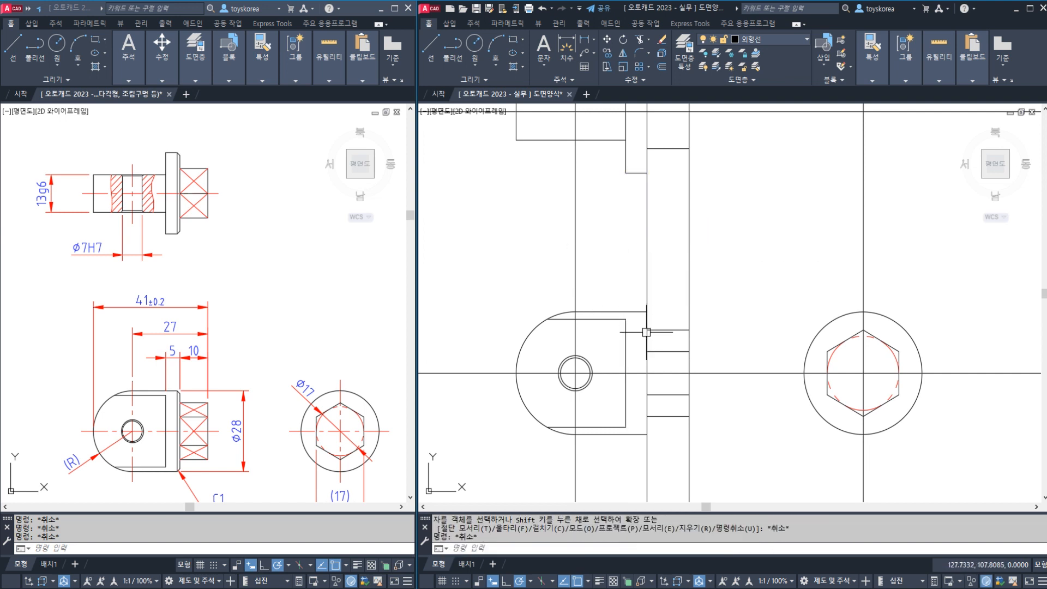
# Step: Trim the flange's right face projection line between the plan view flange's lower edge and the front view body's upper edge
pyautogui.press('Return')
pyautogui.click(641, 312)
pyautogui.click(635, 173)
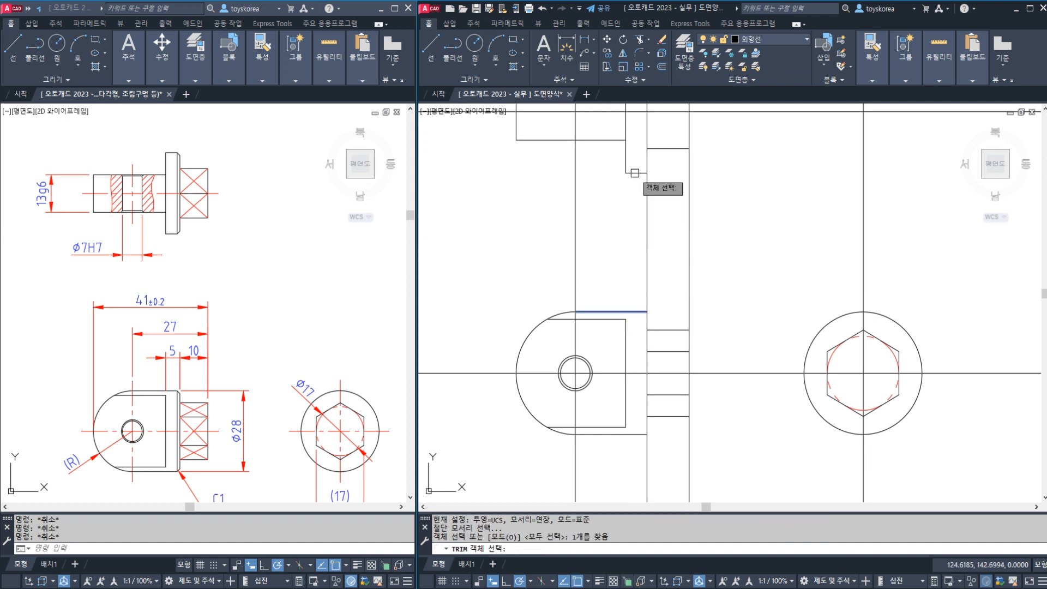
pyautogui.press('Return')
pyautogui.click(645, 216)
pyautogui.press('Escape')
pyautogui.press('Escape')
pyautogui.moveTo(683, 293); pyautogui.dragTo(661, 308, button='middle')
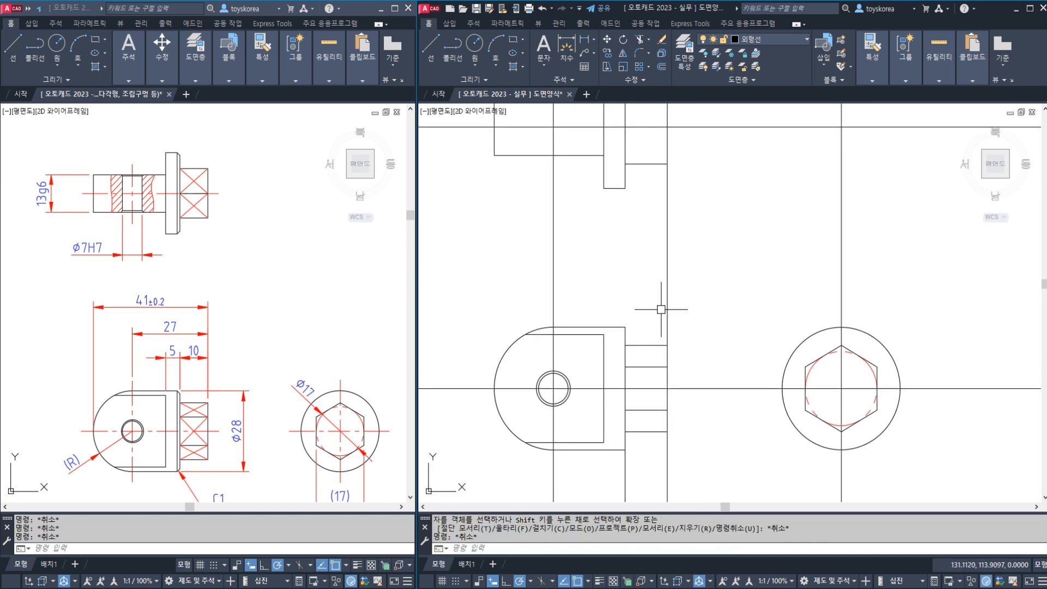
# Step: Try to erase the hexagonal head's right end projection line, and undo that erasure
pyautogui.press('Escape')
pyautogui.click(665, 308)
pyautogui.write('E')
pyautogui.press('Return')
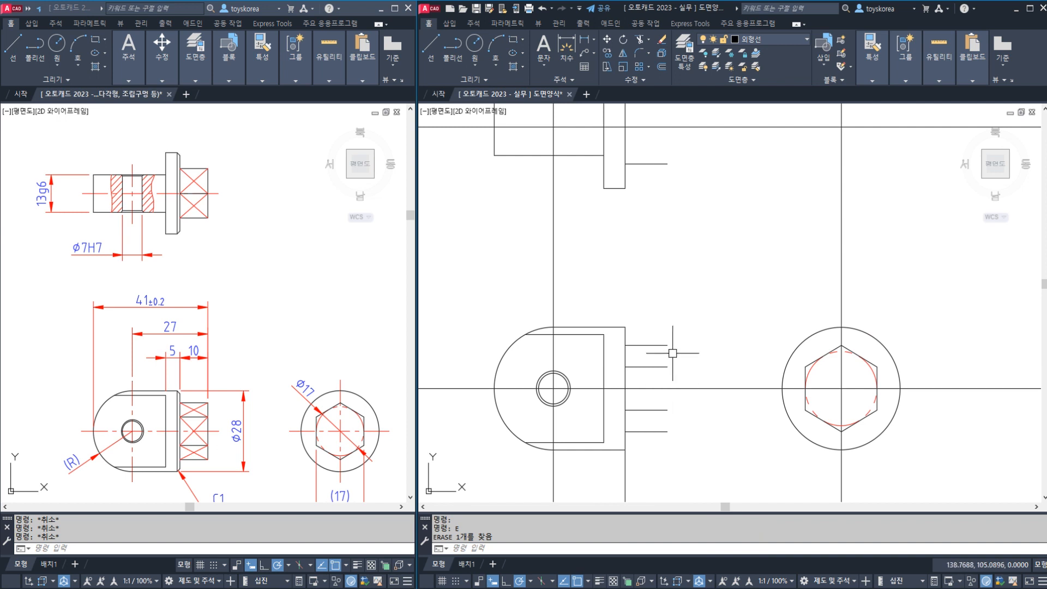
pyautogui.hotkey('ctrl', 'z')
# Step: Trim the hexagonal head's right end line between the plan view head's lower edge and the front view head's upper edge
pyautogui.click(658, 344)
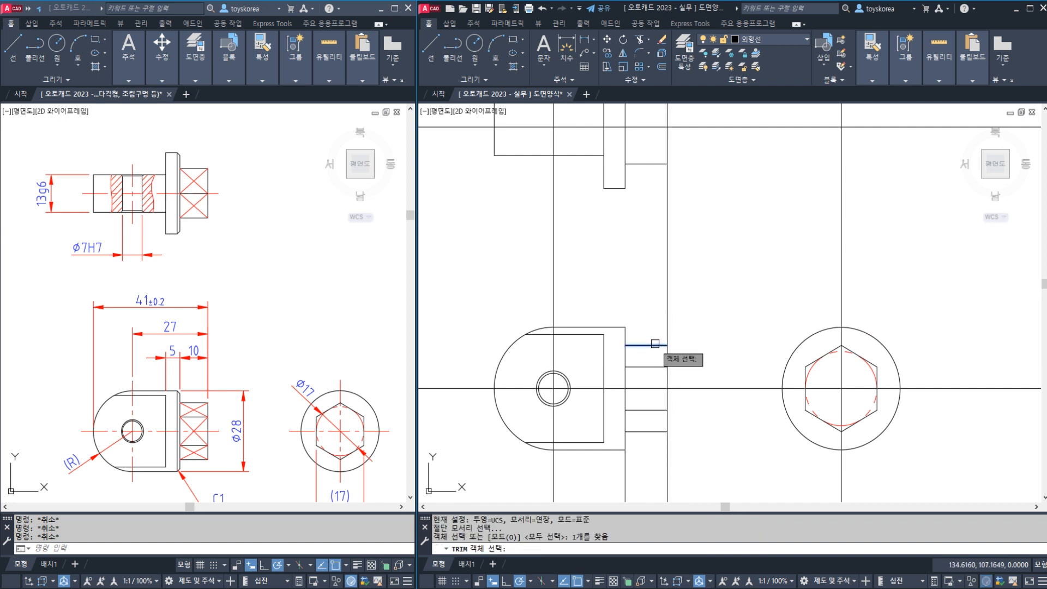
pyautogui.press('Return')
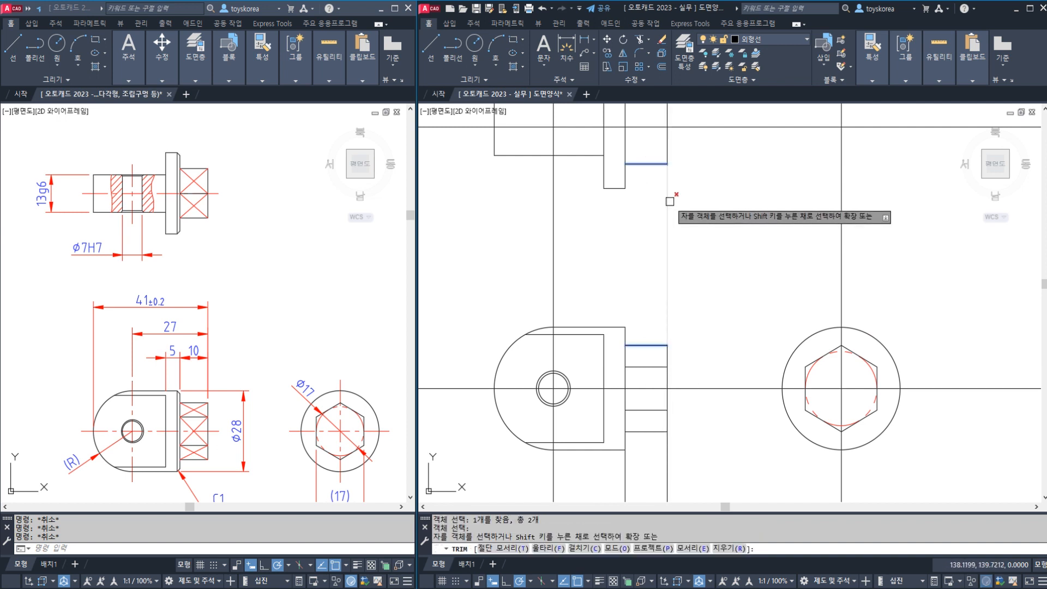
pyautogui.click(667, 197)
pyautogui.press('Escape')
# Step: Trim the plan view's flange face lines and head end line above the flange's and head's upper edges, using those edges as cutting boundaries
pyautogui.moveTo(628, 145)
pyautogui.mouseDown(button='middle')
pyautogui.moveTo(649, 208)
pyautogui.moveTo(644, 235)
pyautogui.mouseUp(button='middle')
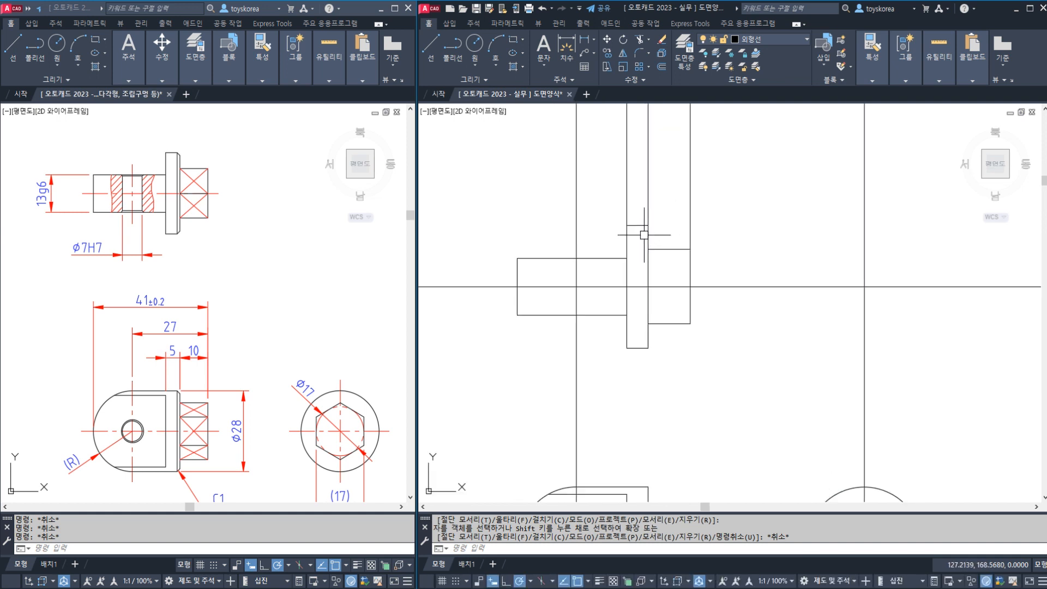
pyautogui.write('TR')
pyautogui.press('Return')
pyautogui.click(636, 225)
pyautogui.click(662, 249)
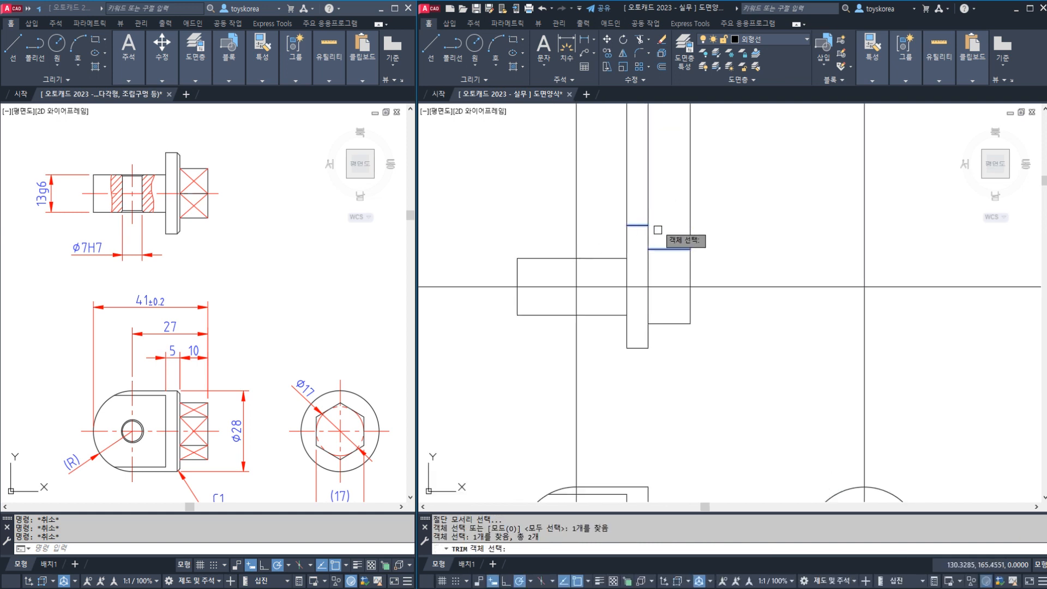
pyautogui.press('Return')
pyautogui.click(613, 187)
pyautogui.click(705, 224)
pyautogui.click(675, 216)
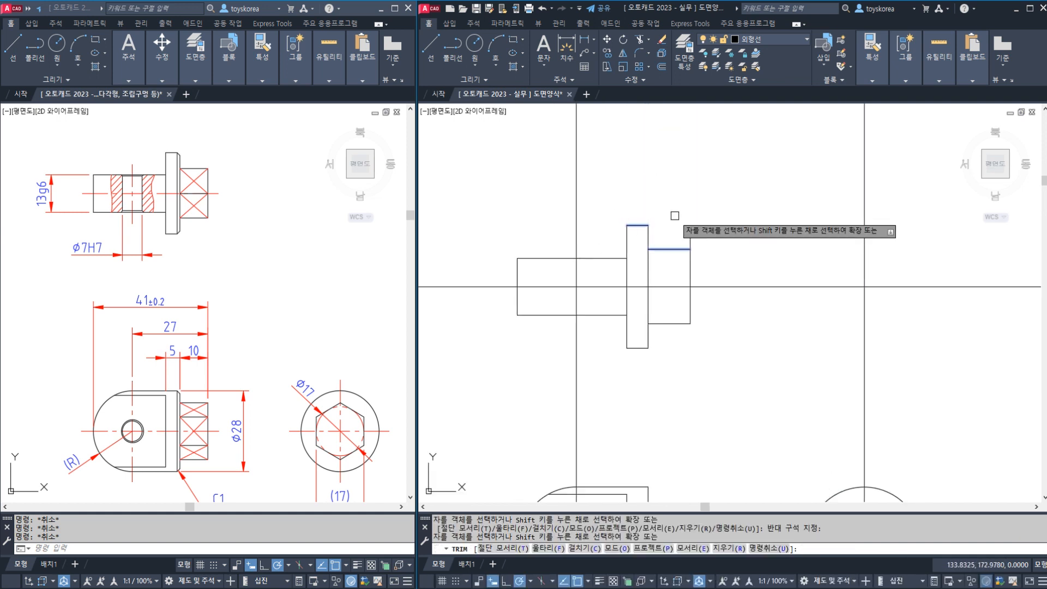
# Step: Trim the hexagon head's end line above its upper edge in the top view and save the drawing
pyautogui.press('Escape')
pyautogui.press('Return')
pyautogui.click(682, 248)
pyautogui.press('Return')
pyautogui.click(690, 236)
pyautogui.press('Escape')
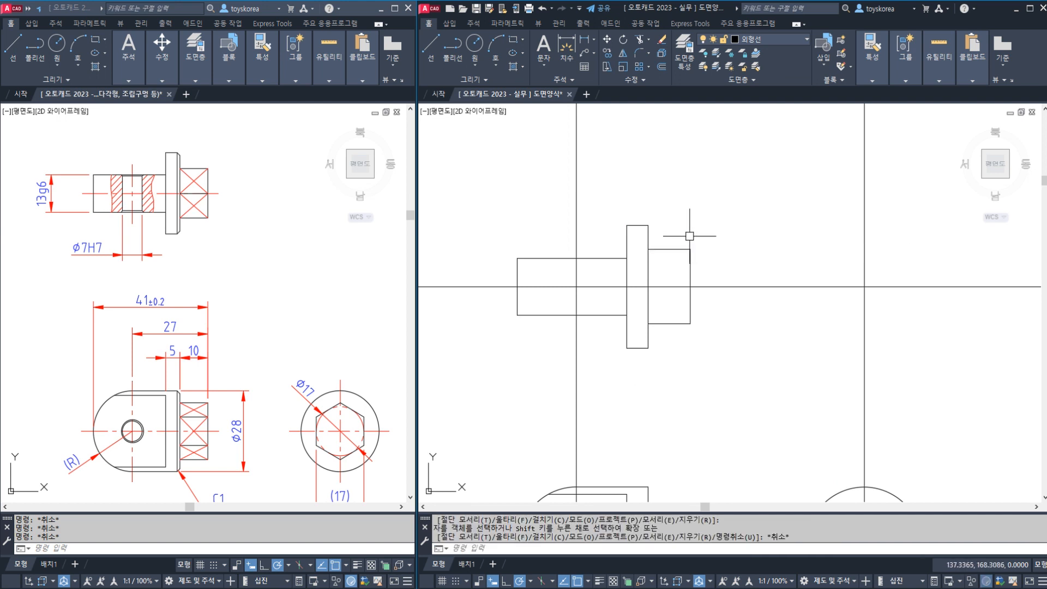
pyautogui.hotkey('ctrl', 's')
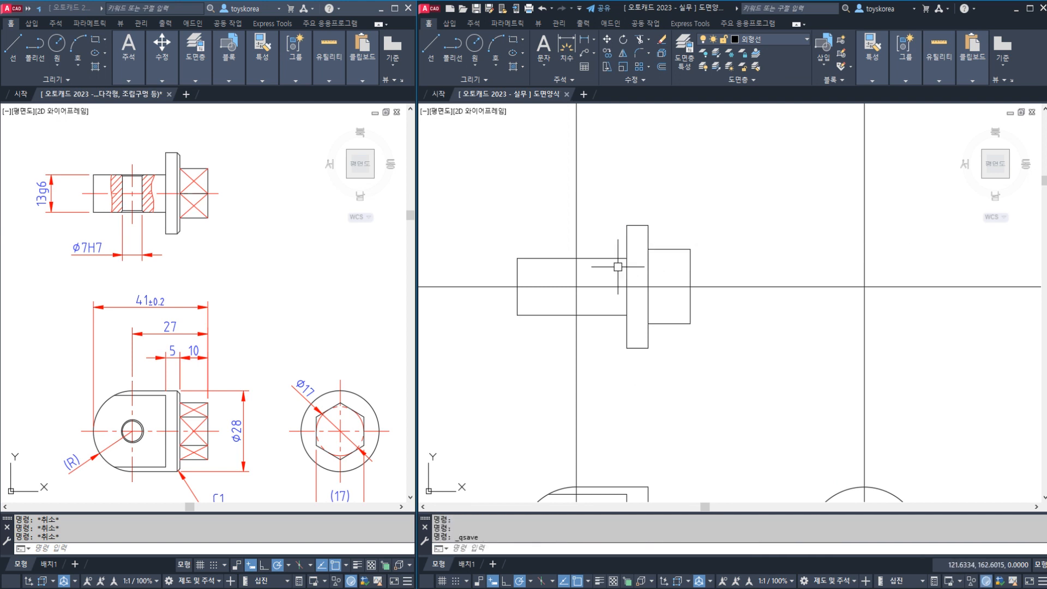
pyautogui.scroll(2, 570, 280)
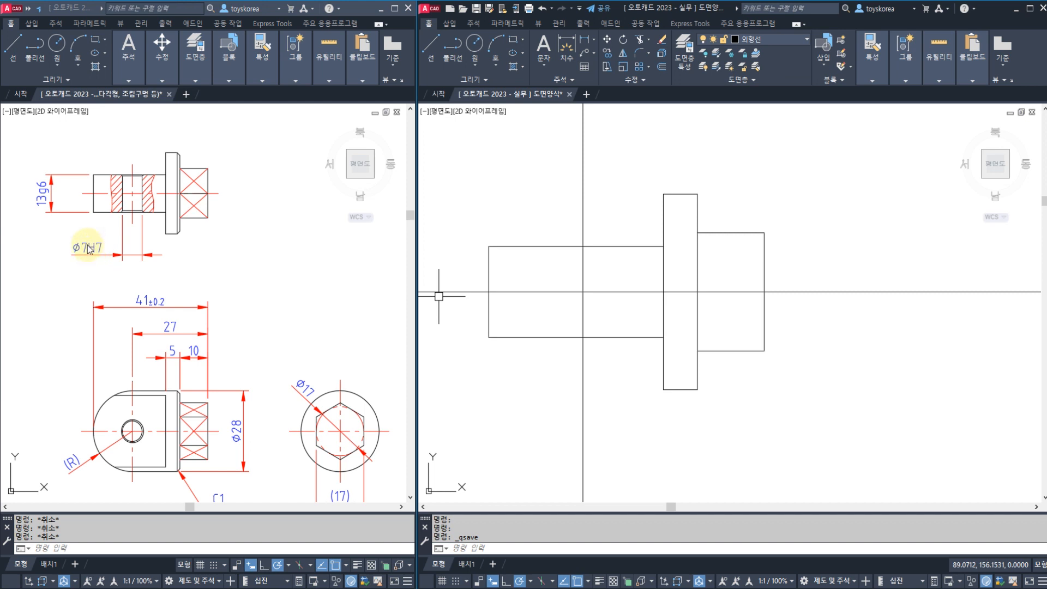
pyautogui.click(567, 283)
pyautogui.press('Escape')
pyautogui.press('Escape')
pyautogui.press('Escape')
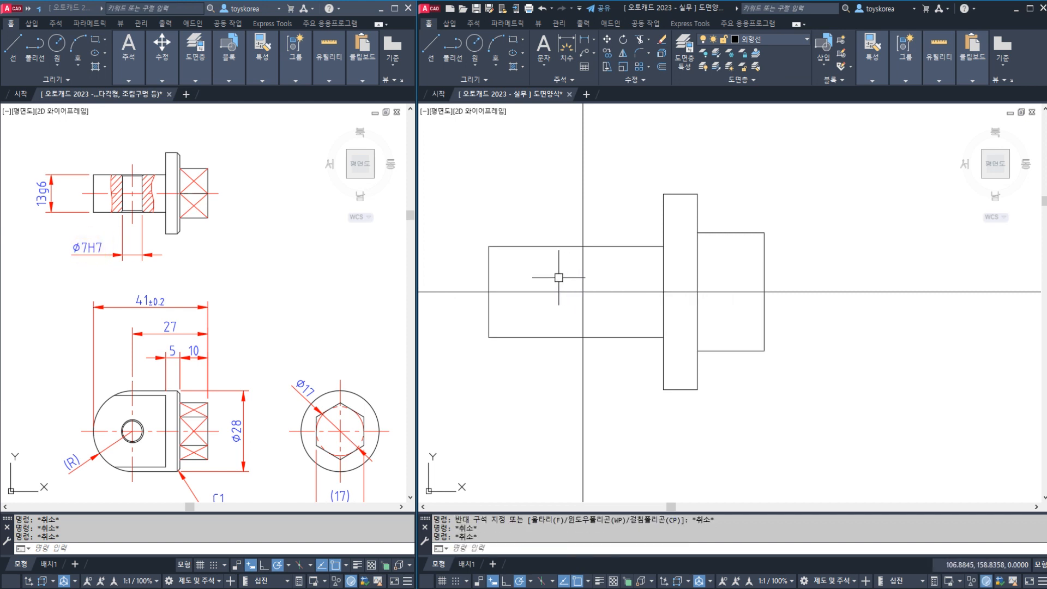
pyautogui.scroll(2, 558, 277)
pyautogui.press('Return')
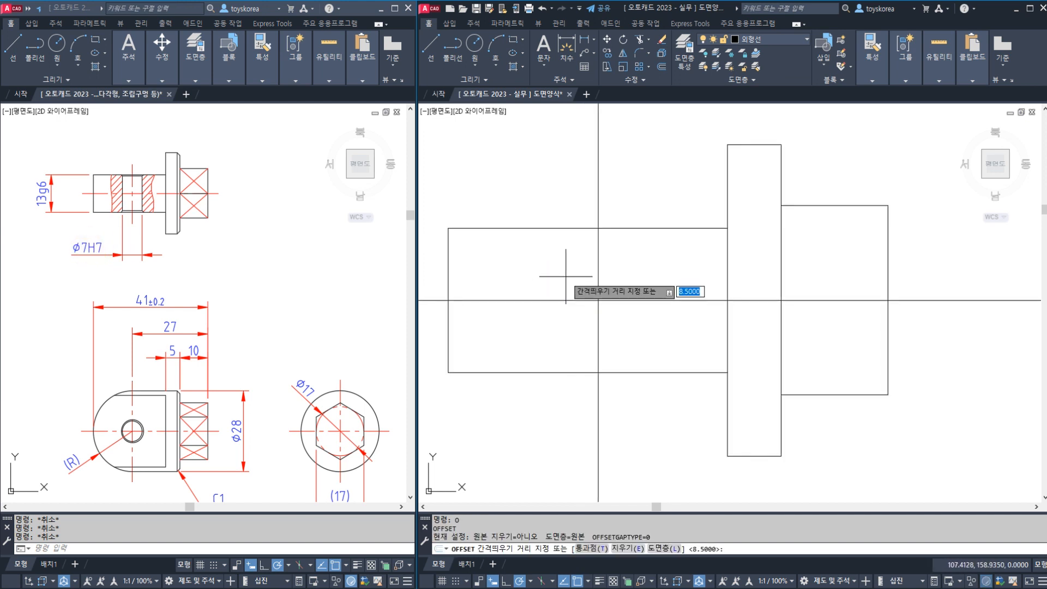
pyautogui.press('Escape')
pyautogui.scroll(-4, 593, 278)
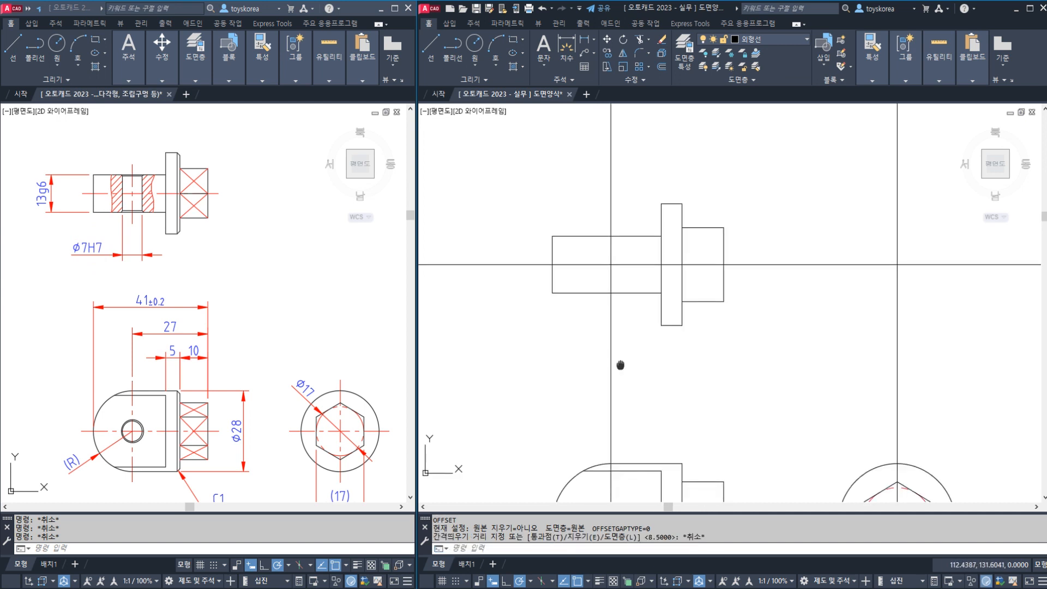
pyautogui.scroll(5, 621, 371)
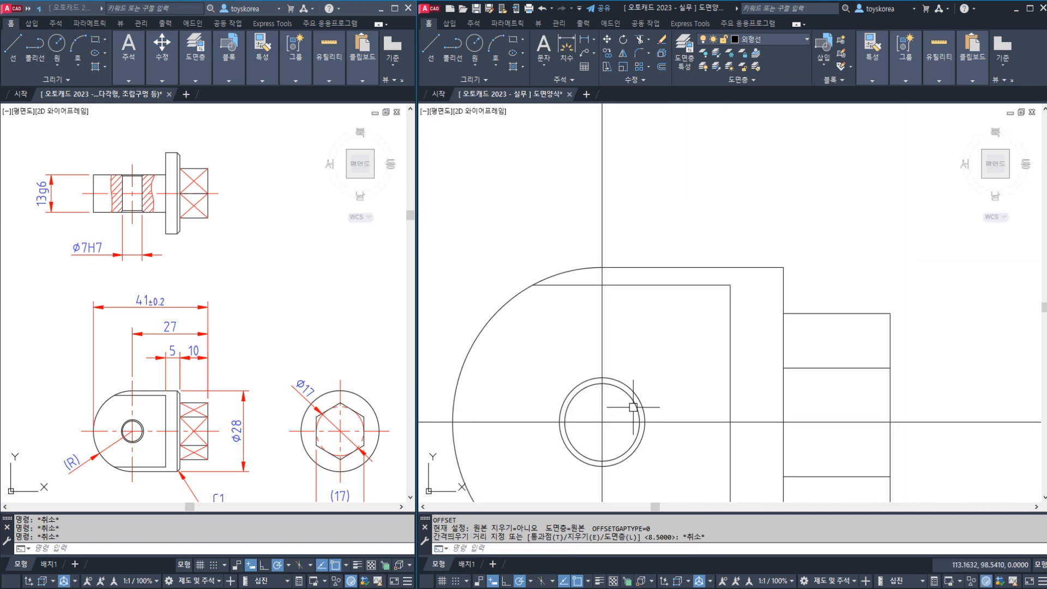
pyautogui.write('XL')
pyautogui.press('Return')
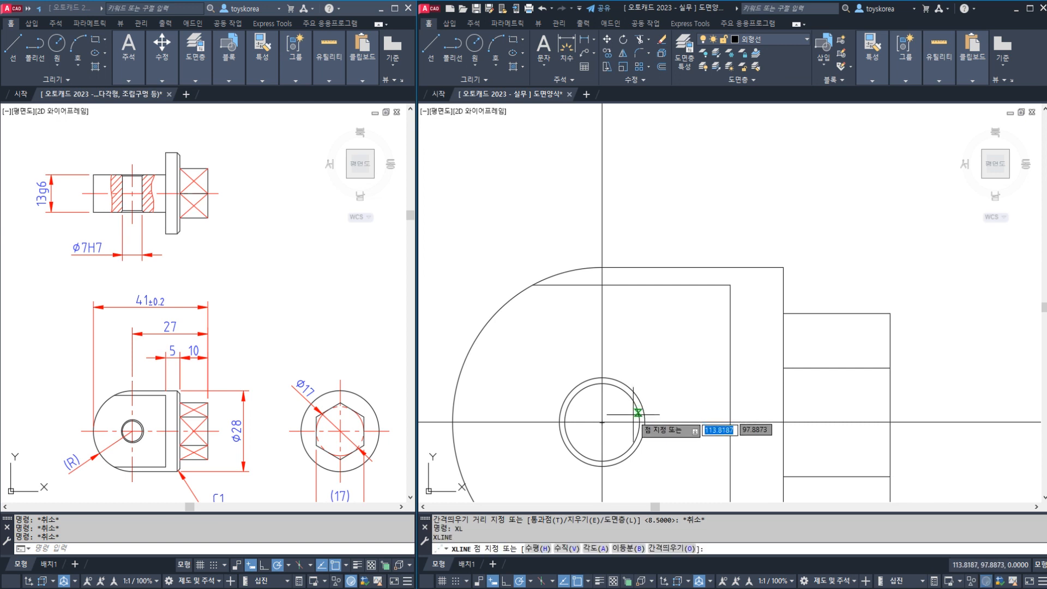
pyautogui.click(639, 422)
pyautogui.press('Escape')
pyautogui.press('Escape')
pyautogui.press('Escape')
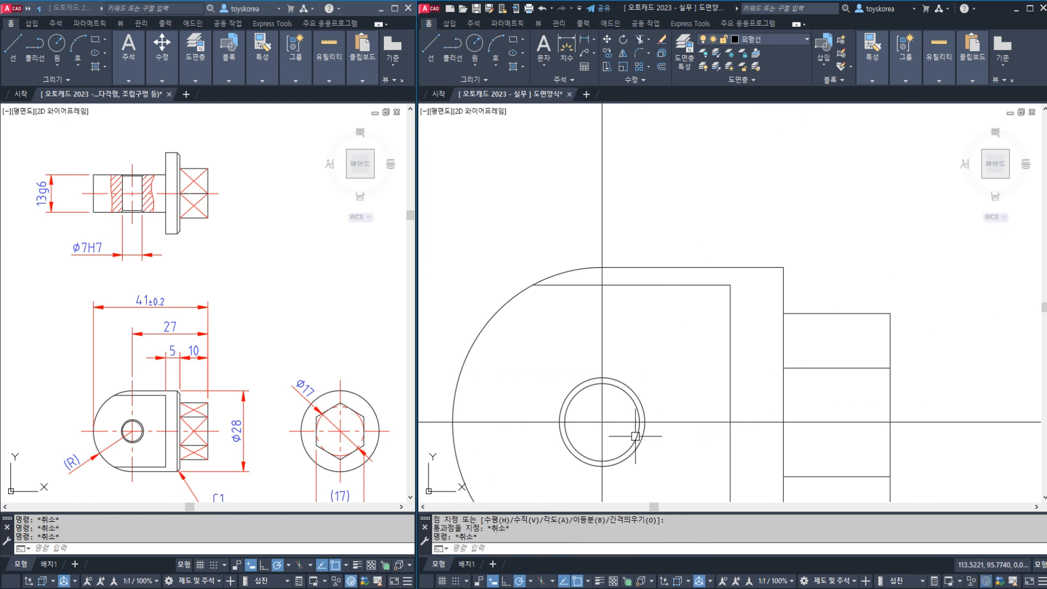
# Step: Draw two vertical construction lines through the right quadrants of the inner and outer hole circles in the front view
pyautogui.scroll(3, 635, 436)
pyautogui.press('Return')
pyautogui.click(645, 400)
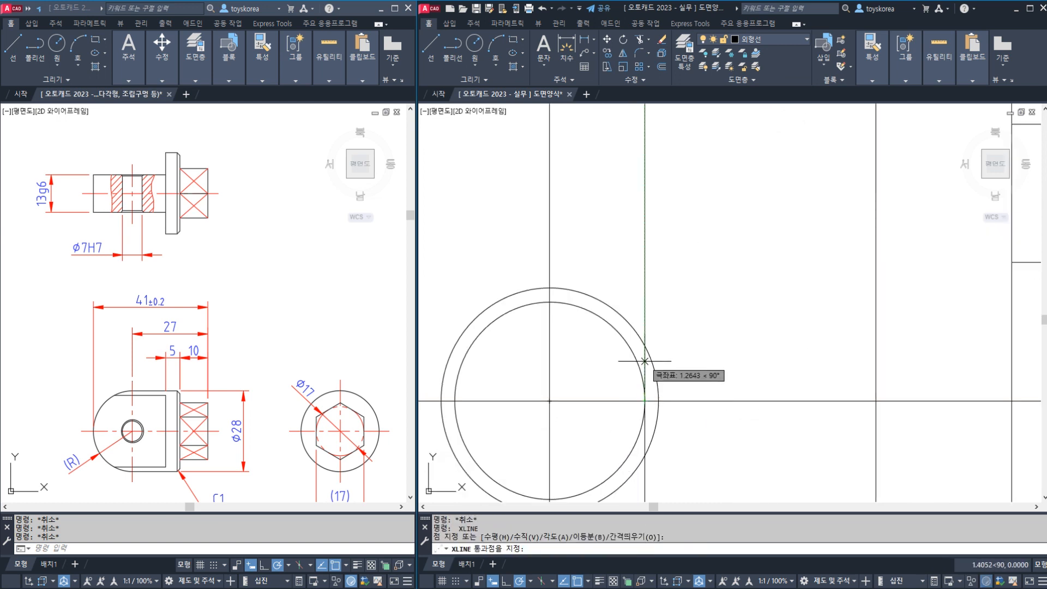
pyautogui.press('Escape')
pyautogui.press('Escape')
pyautogui.press('Return')
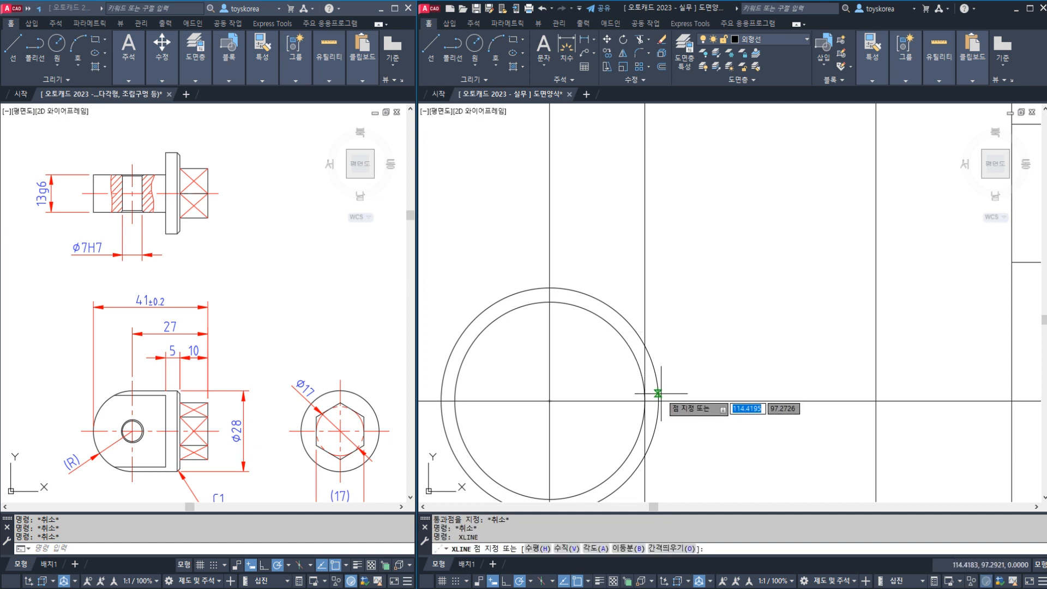
pyautogui.click(658, 401)
pyautogui.click(661, 316)
pyautogui.press('Escape')
pyautogui.press('Escape')
pyautogui.press('Escape')
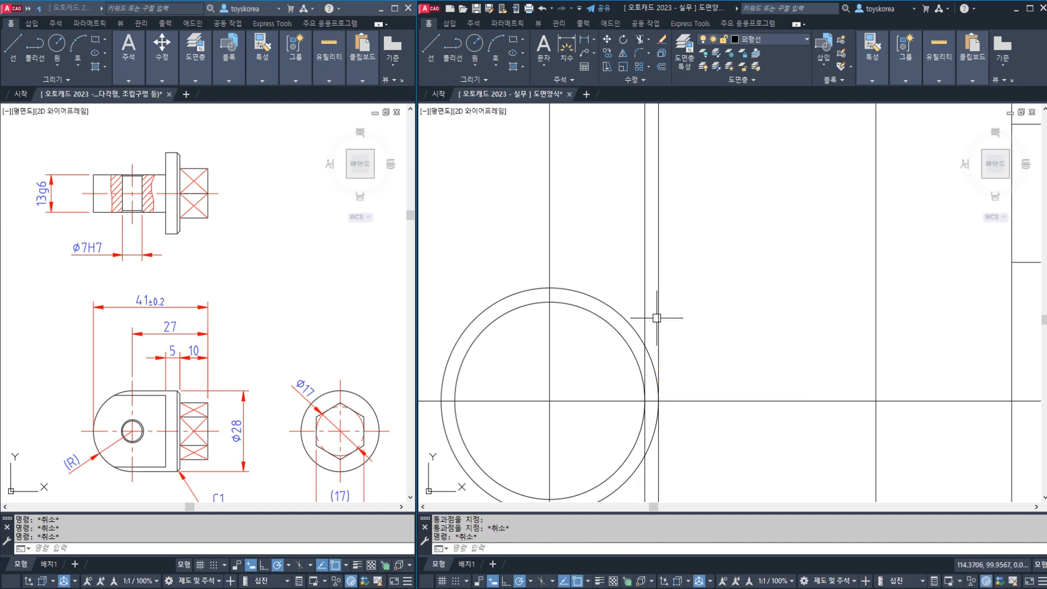
# Step: Examine the chamfered Ø7H7 hole section in the reference drawing's top view
pyautogui.scroll(-3, 637, 311)
pyautogui.scroll(-2, 636, 312)
pyautogui.moveTo(616, 195)
pyautogui.mouseDown(button='middle')
pyautogui.moveTo(630, 336)
pyautogui.moveTo(624, 406)
pyautogui.moveTo(634, 377)
pyautogui.mouseUp(button='middle')
pyautogui.scroll(2, 652, 233)
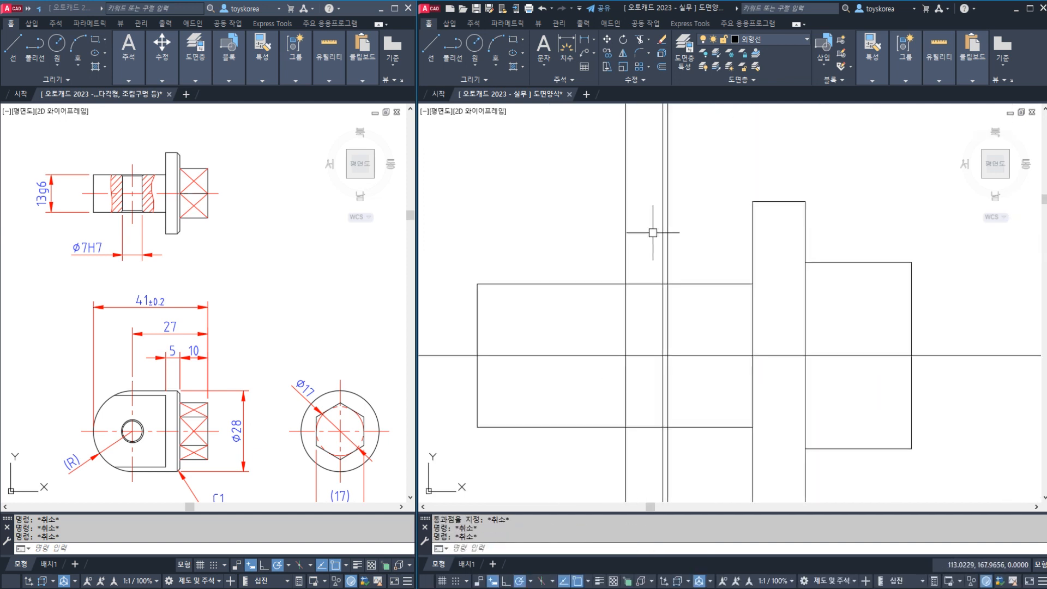
pyautogui.moveTo(667, 315); pyautogui.dragTo(673, 283, button='middle')
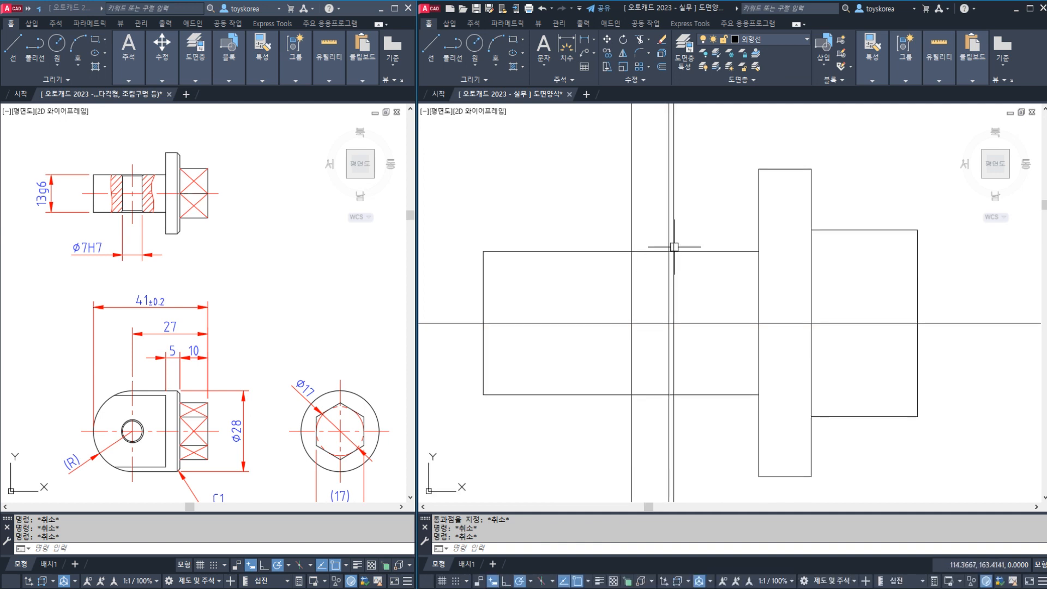
pyautogui.scroll(2, 672, 252)
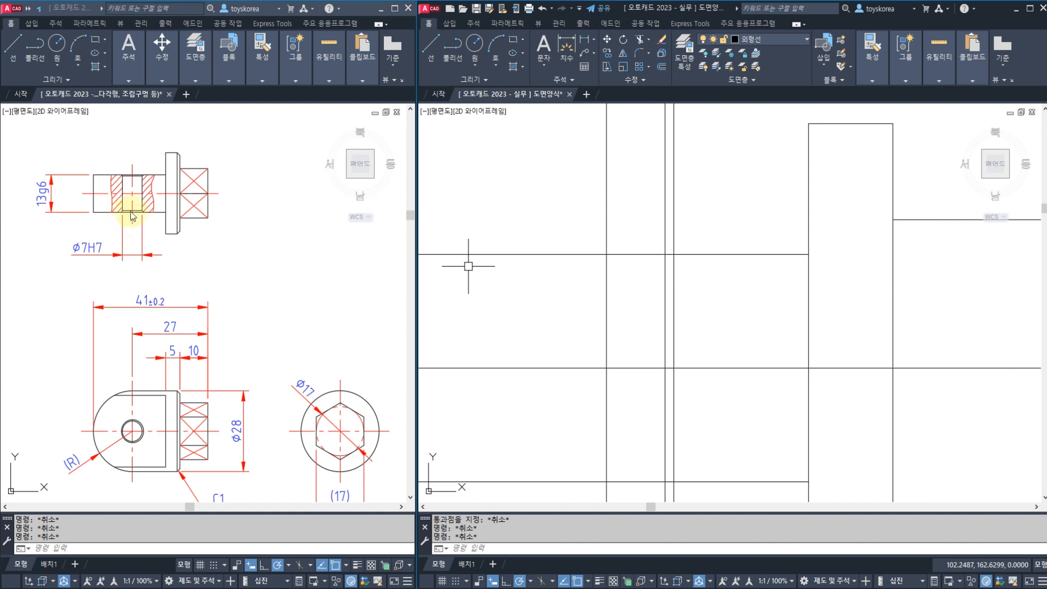
pyautogui.click(124, 228)
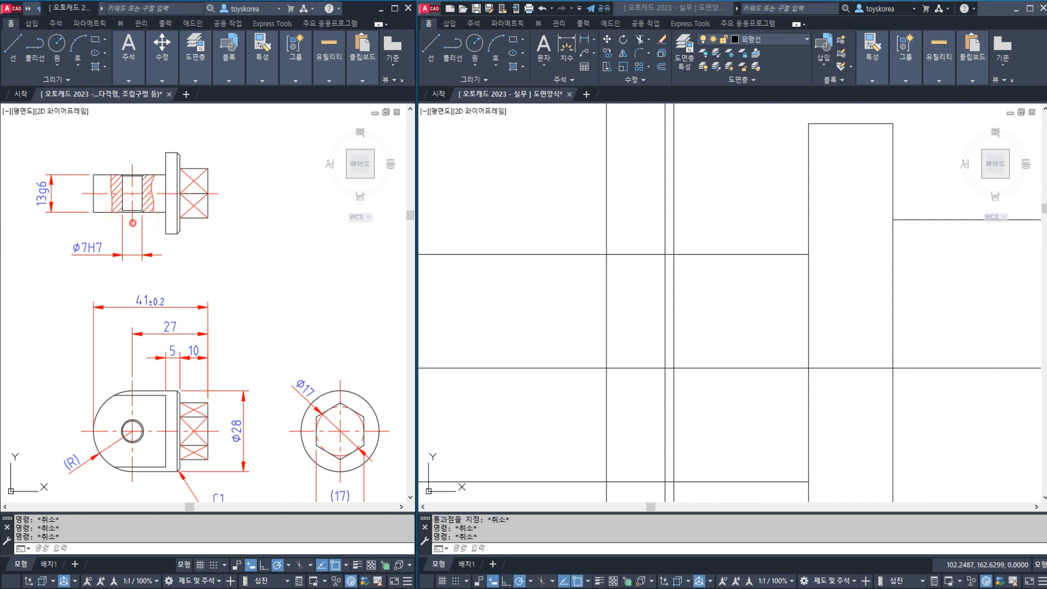
pyautogui.scroll(2, 130, 205)
pyautogui.moveTo(120, 197); pyautogui.dragTo(180, 216, button='middle')
# Step: Chamfer the shank's upper edge with the inner projected hole line, using no-trim mode and 0.5 for both distances
pyautogui.click(700, 311)
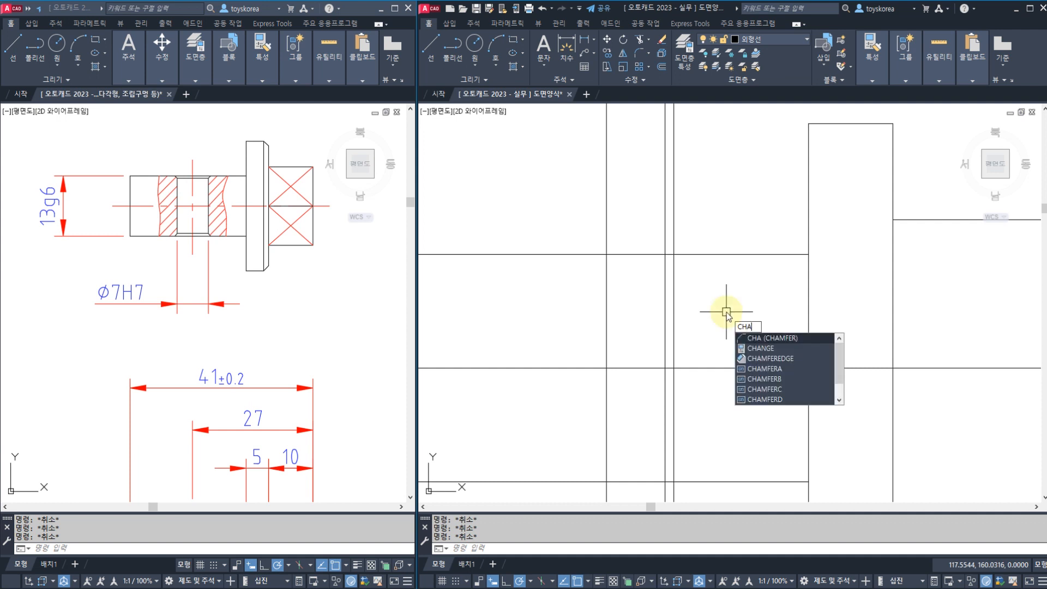
pyautogui.press('Return')
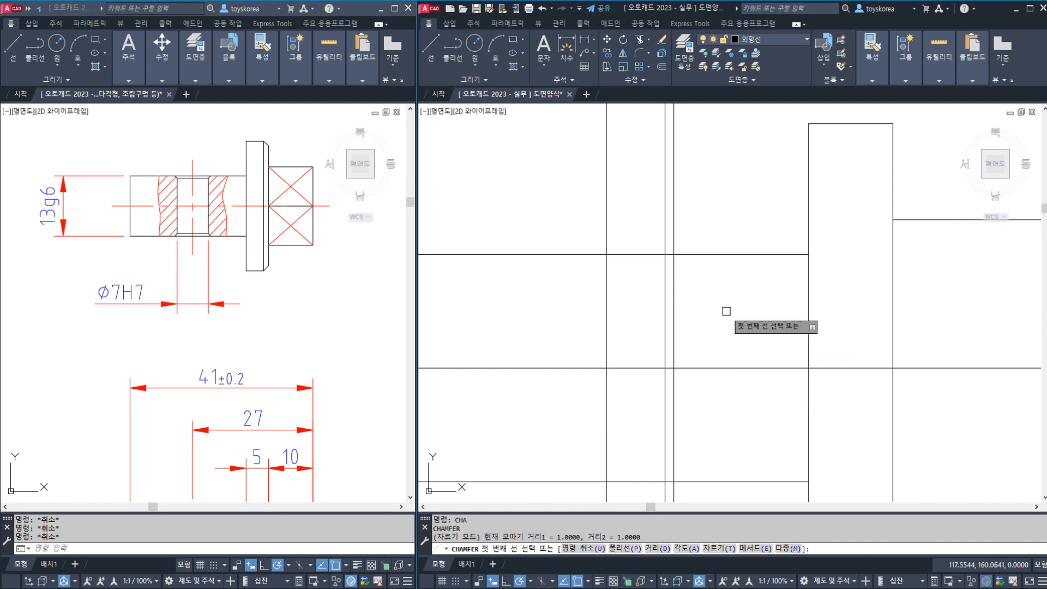
pyautogui.click(719, 549)
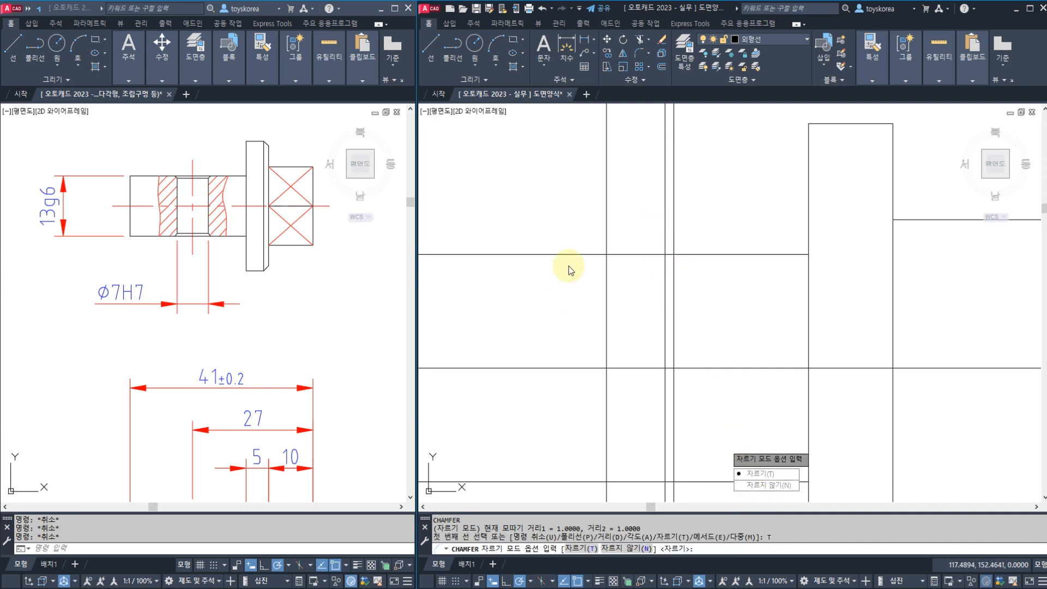
pyautogui.click(770, 485)
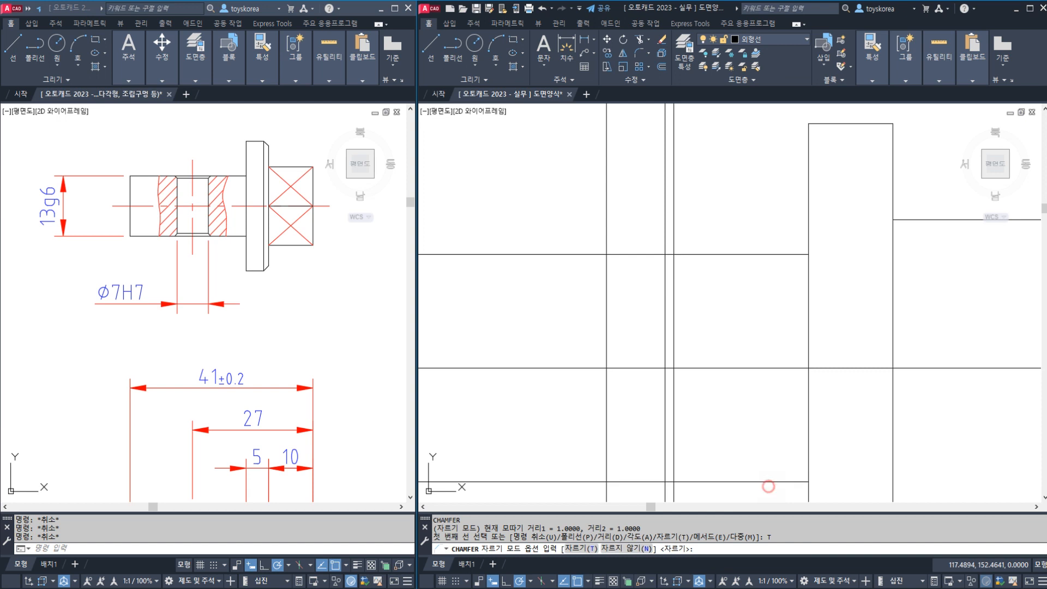
pyautogui.write('D')
pyautogui.press('Return')
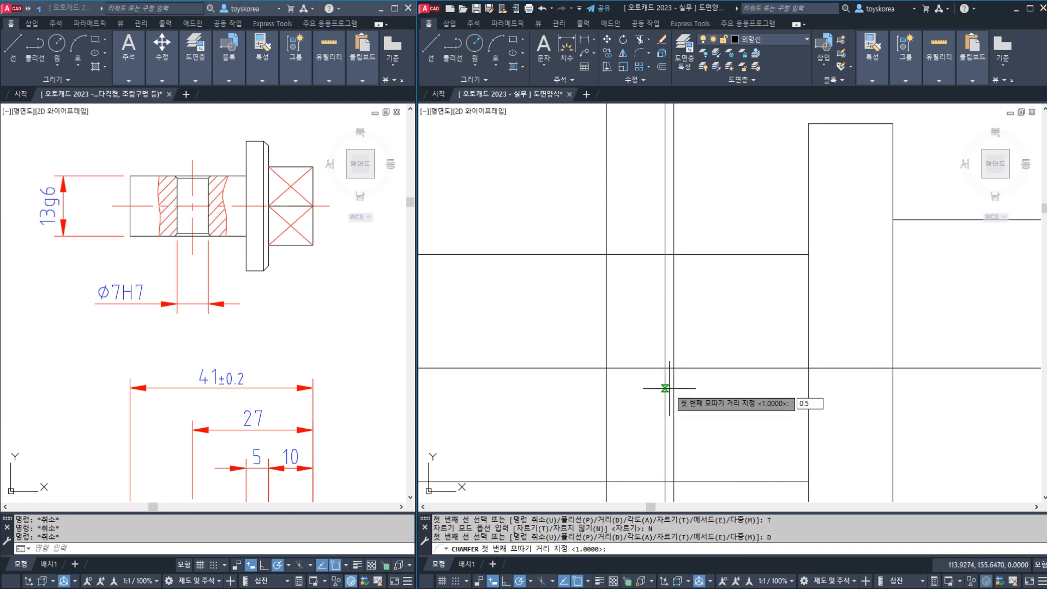
pyautogui.write('0.5')
pyautogui.press('Return')
pyautogui.press('Return')
pyautogui.click(681, 254)
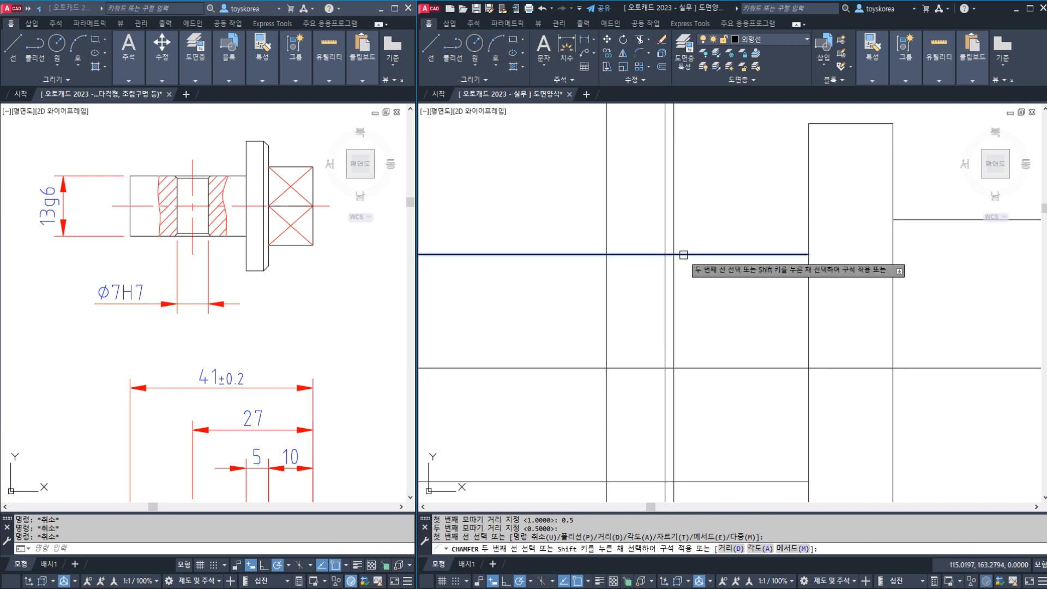
pyautogui.click(668, 268)
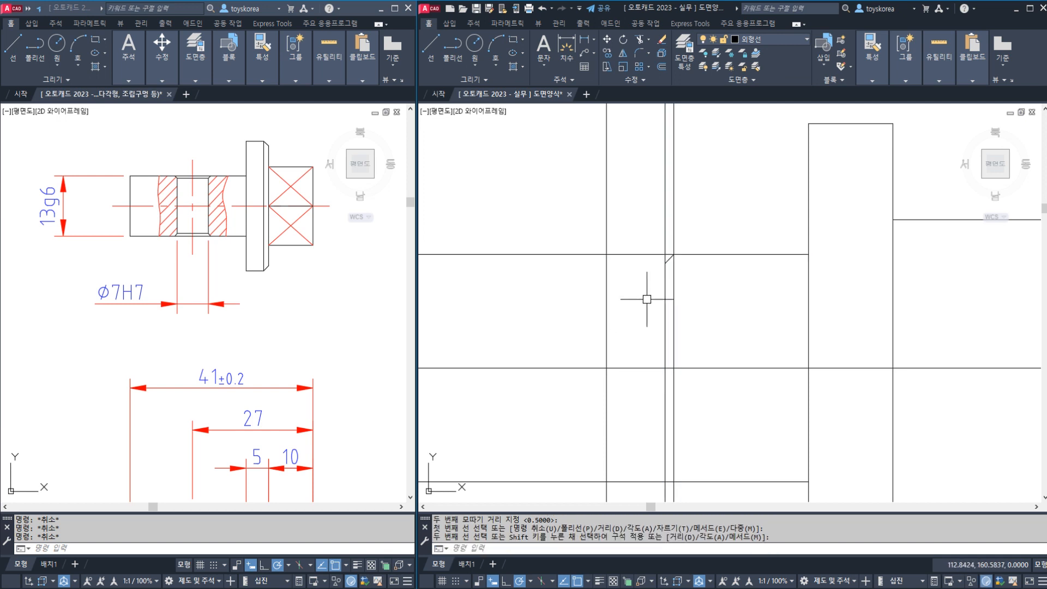
# Step: Trim both projected hole lines above the upper chamfer line, using that chamfer as the cutting edge
pyautogui.scroll(3, 646, 299)
pyautogui.write('tr')
pyautogui.press('Return')
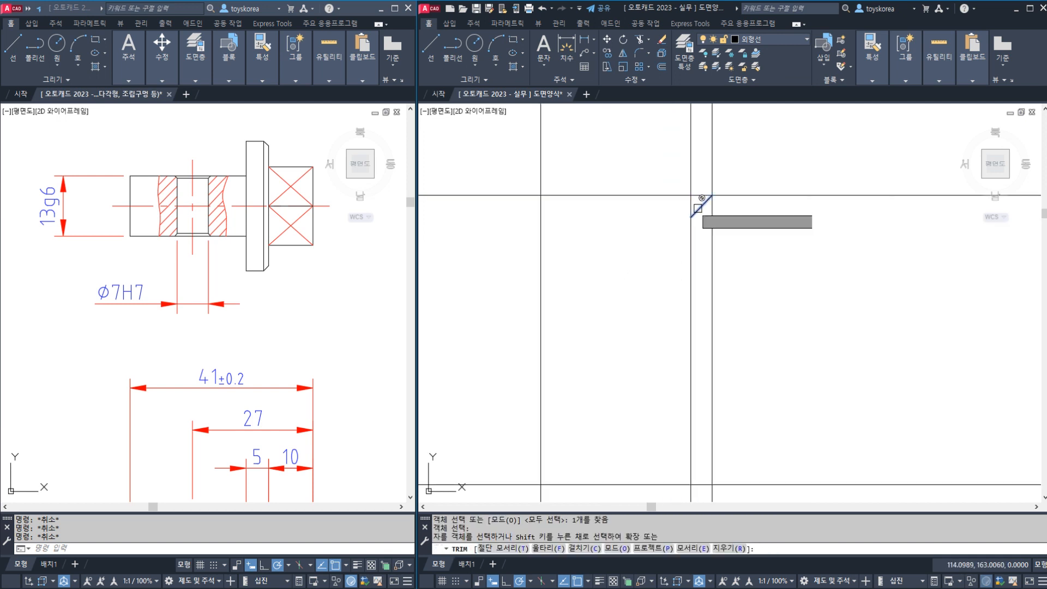
pyautogui.click(691, 206)
pyautogui.click(710, 176)
pyautogui.press('Escape')
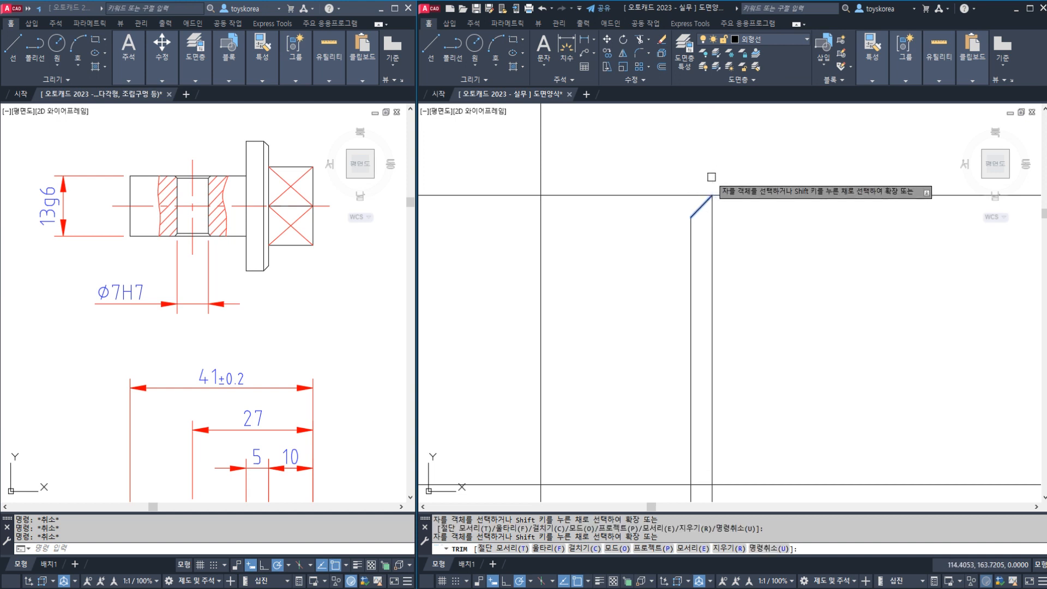
# Step: Chamfer the shank's lower edge with the inner projected hole line, keeping the current no-trim chamfer settings
pyautogui.scroll(-1, 696, 260)
pyautogui.scroll(-1, 703, 325)
pyautogui.moveTo(714, 426); pyautogui.dragTo(731, 306, button='middle')
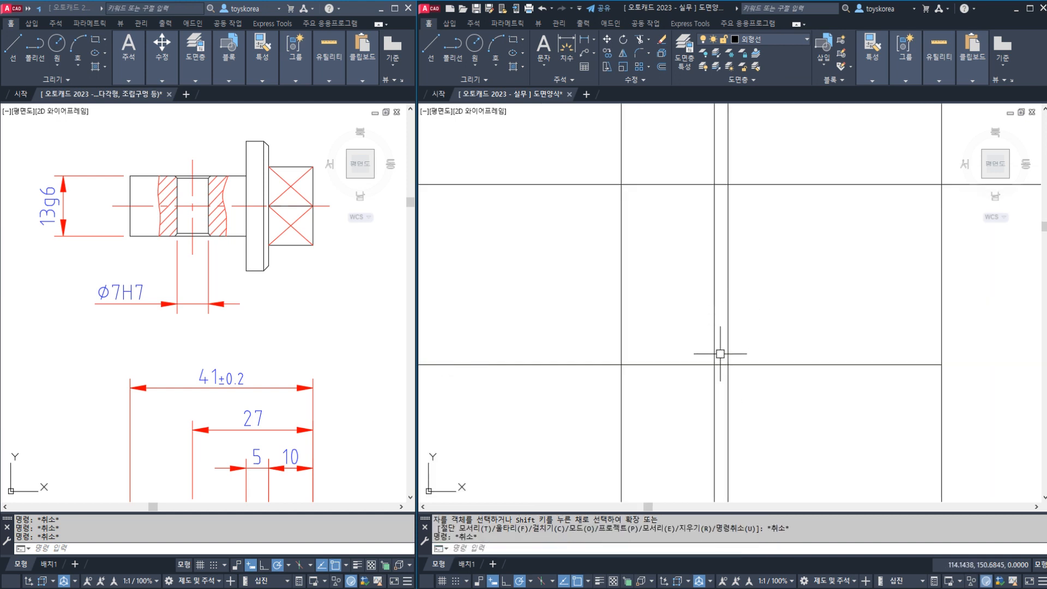
pyautogui.press('Return')
pyautogui.scroll(-1, 725, 447)
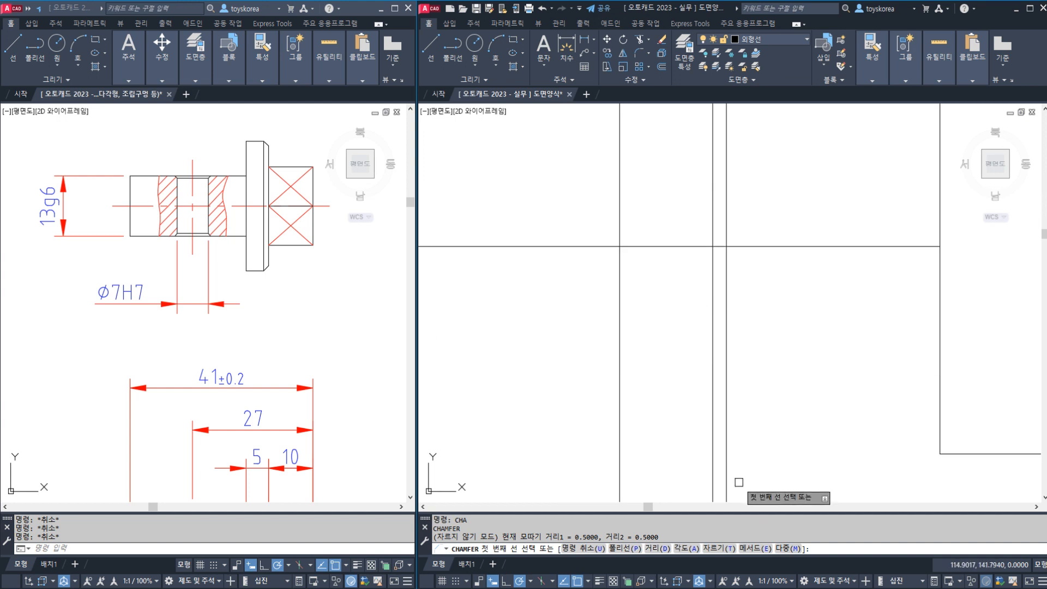
pyautogui.moveTo(742, 485); pyautogui.dragTo(770, 471, button='middle')
pyautogui.click(742, 345)
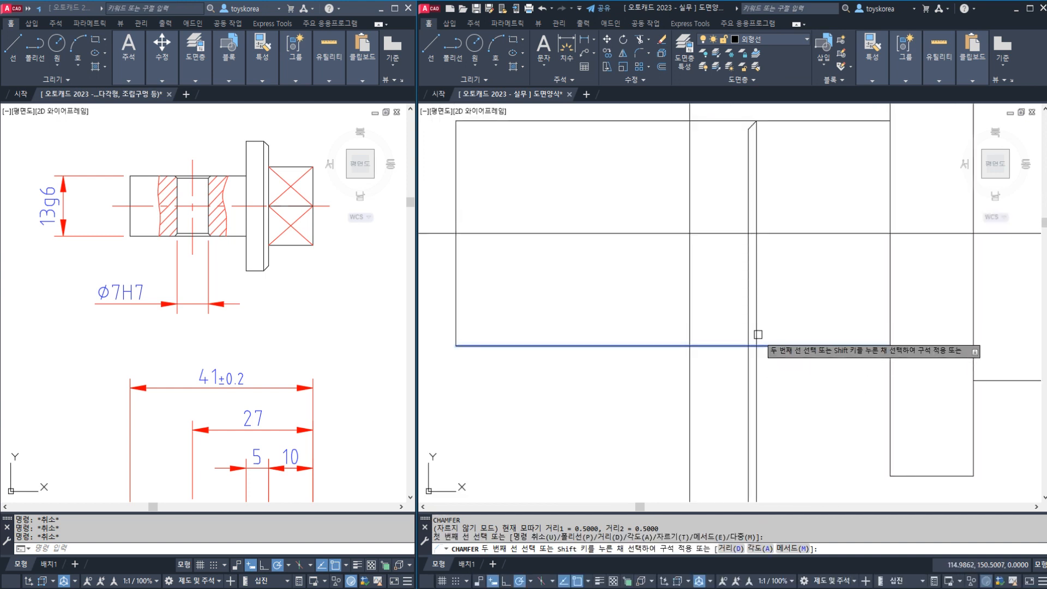
pyautogui.click(750, 328)
# Step: Trim both projected hole lines below the lower chamfer line, using that chamfer as the cutting edge
pyautogui.scroll(4, 750, 342)
pyautogui.write('tr')
pyautogui.press('Return')
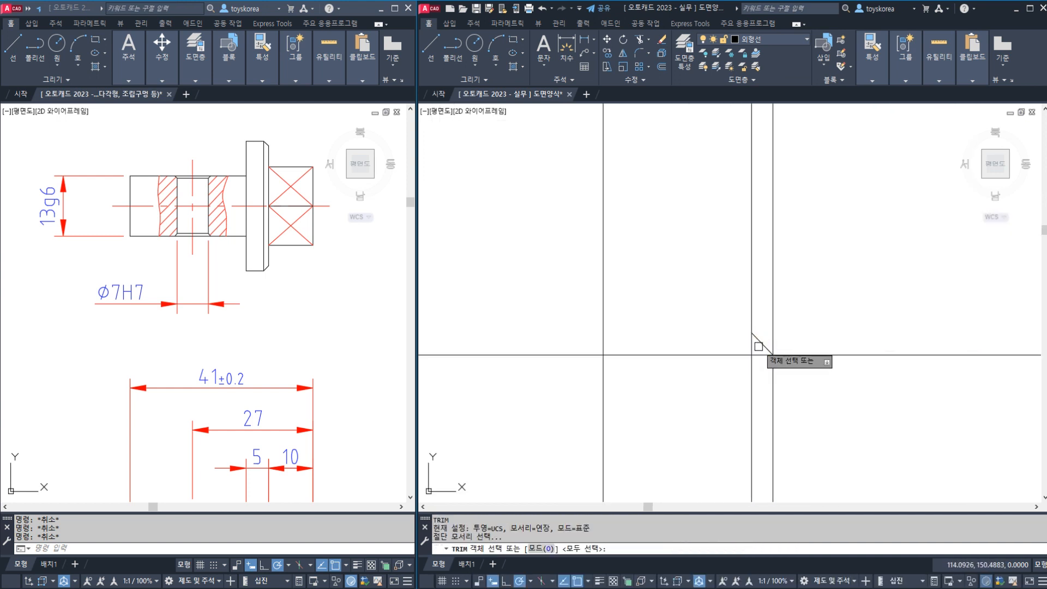
pyautogui.click(760, 342)
pyautogui.press('Return')
pyautogui.click(768, 384)
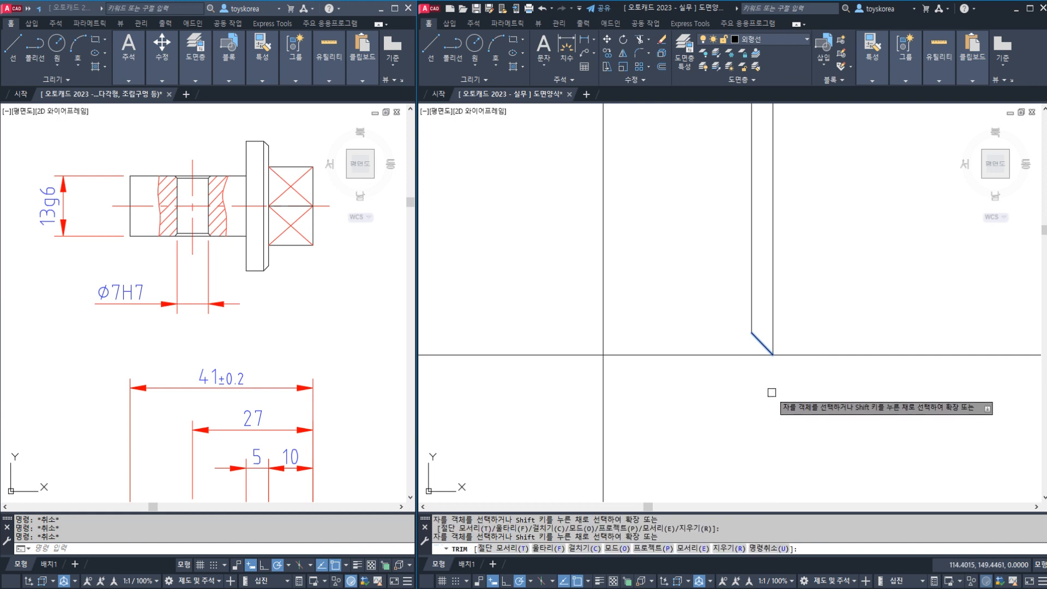
pyautogui.press('Escape')
# Step: Mirror the right-hand hole lines and both chamfers about the hole's vertical centerline, keeping the originals
pyautogui.scroll(-2, 767, 383)
pyautogui.scroll(-3, 767, 383)
pyautogui.click(747, 266)
pyautogui.click(777, 387)
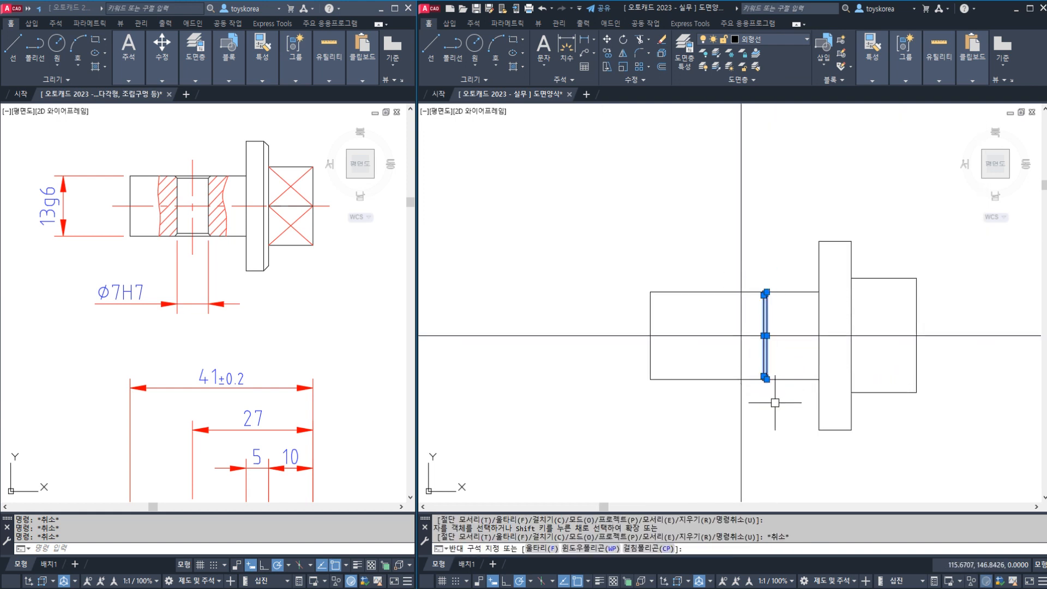
pyautogui.write('mi')
pyautogui.press('Return')
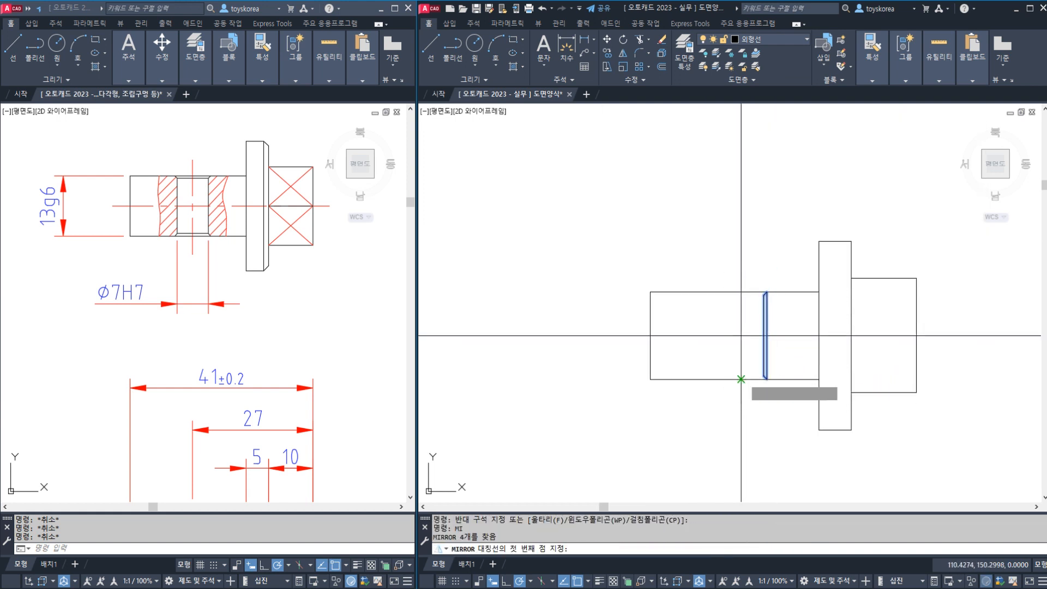
pyautogui.click(742, 378)
pyautogui.click(741, 298)
pyautogui.press('Return')
# Step: Draw a horizontal line joining the inner ends of the two upper chamfers across the hole
pyautogui.scroll(4, 743, 296)
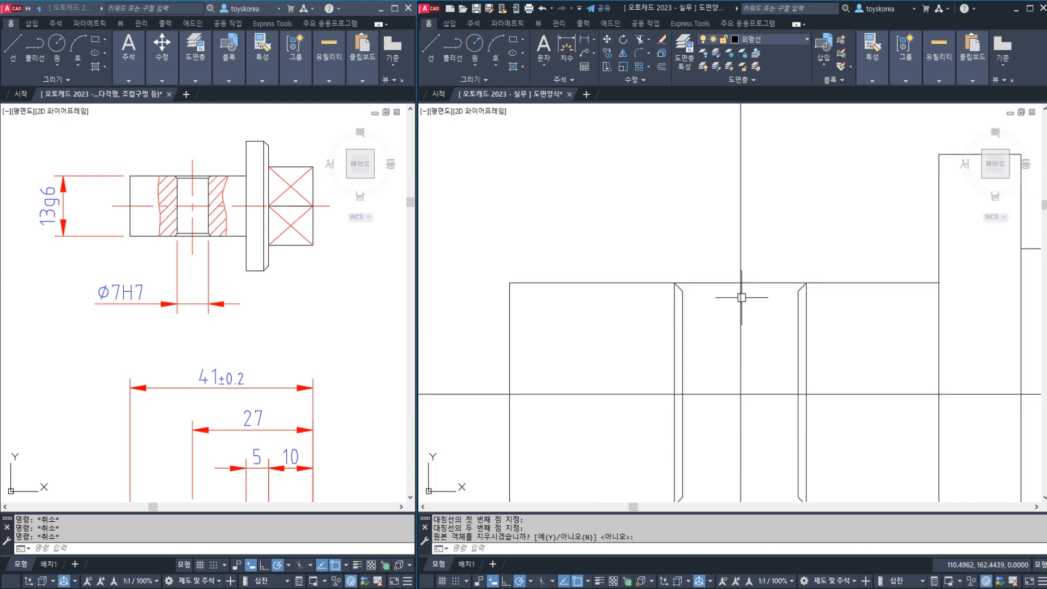
pyautogui.write('l')
pyautogui.press('Return')
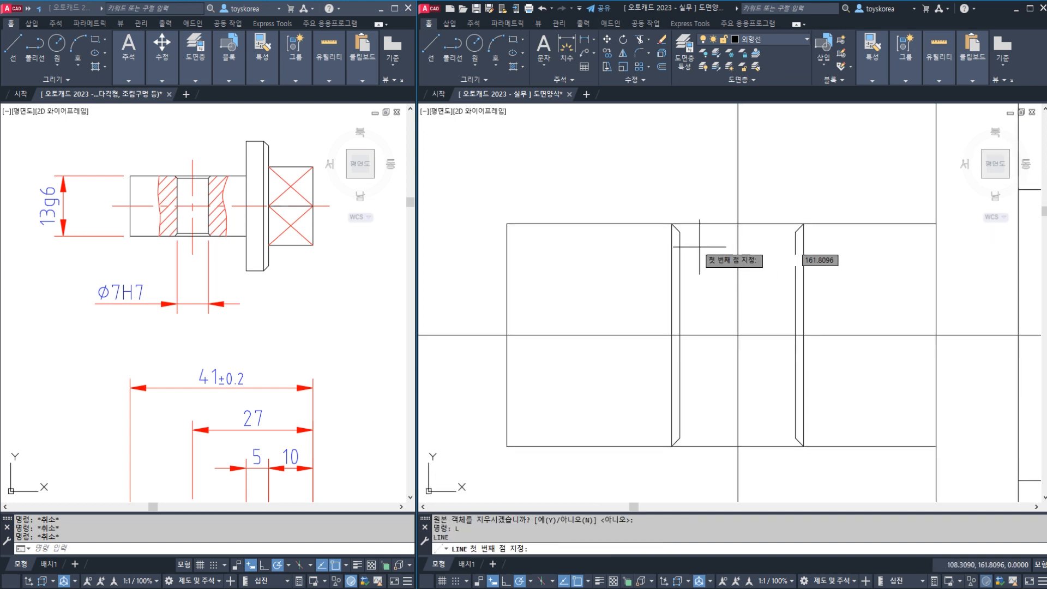
pyautogui.click(679, 231)
pyautogui.click(795, 231)
pyautogui.press('Escape')
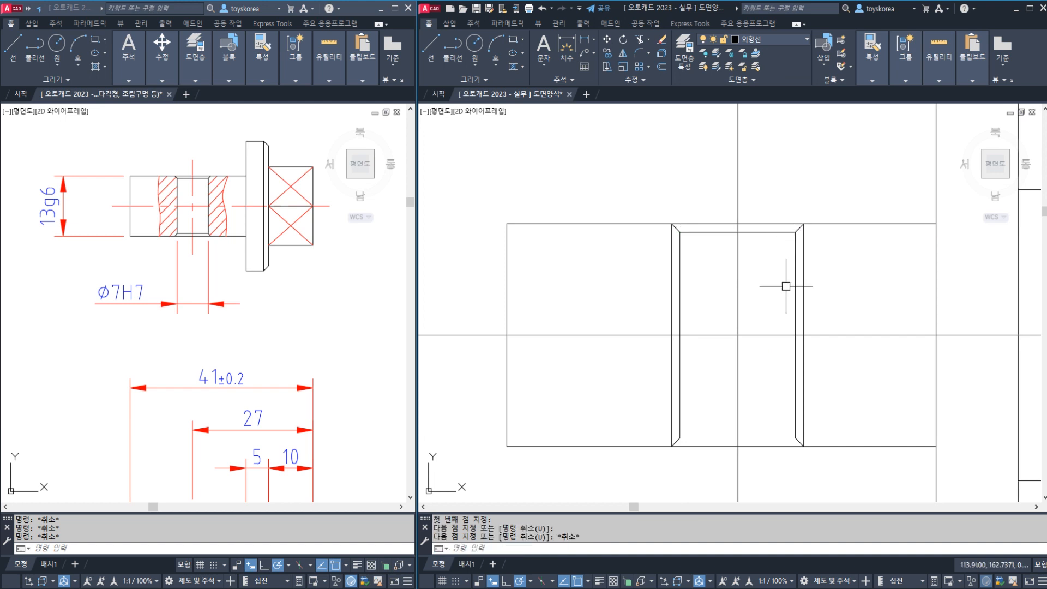
# Step: Draw a horizontal line joining the inner ends of the two lower chamfers across the hole
pyautogui.press('Return')
pyautogui.click(679, 437)
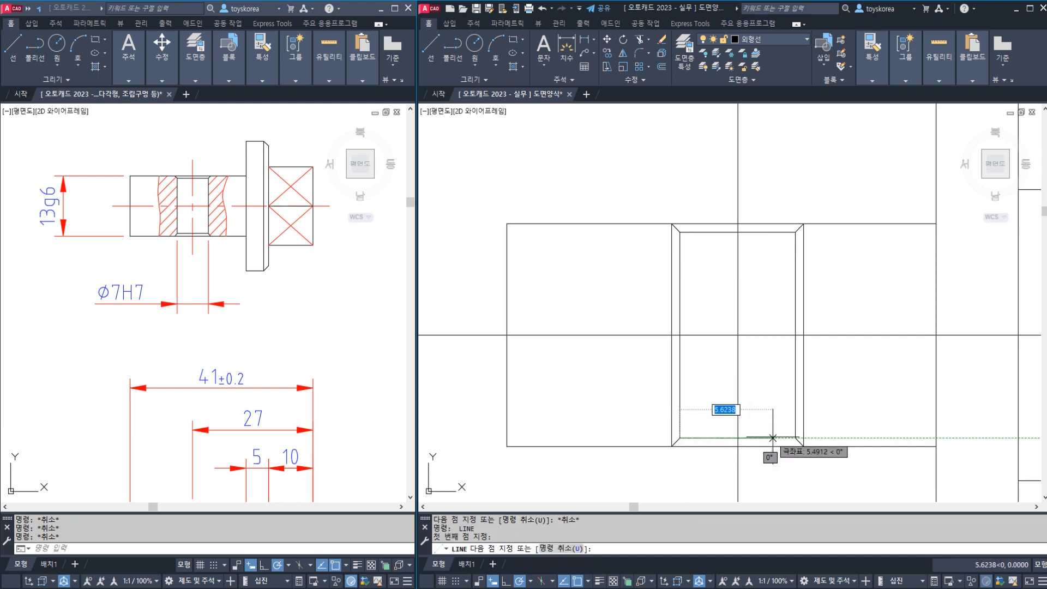
pyautogui.click(795, 437)
pyautogui.press('Escape')
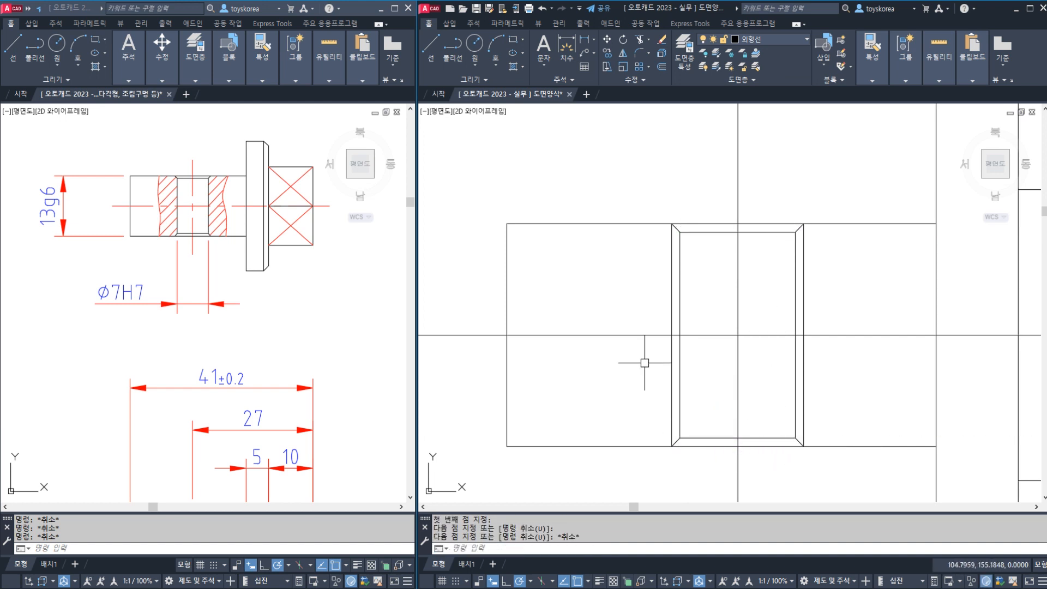
# Step: Erase the two outer vertical hole lines running between the upper and lower chamfers, and save the drawing
pyautogui.click(671, 292)
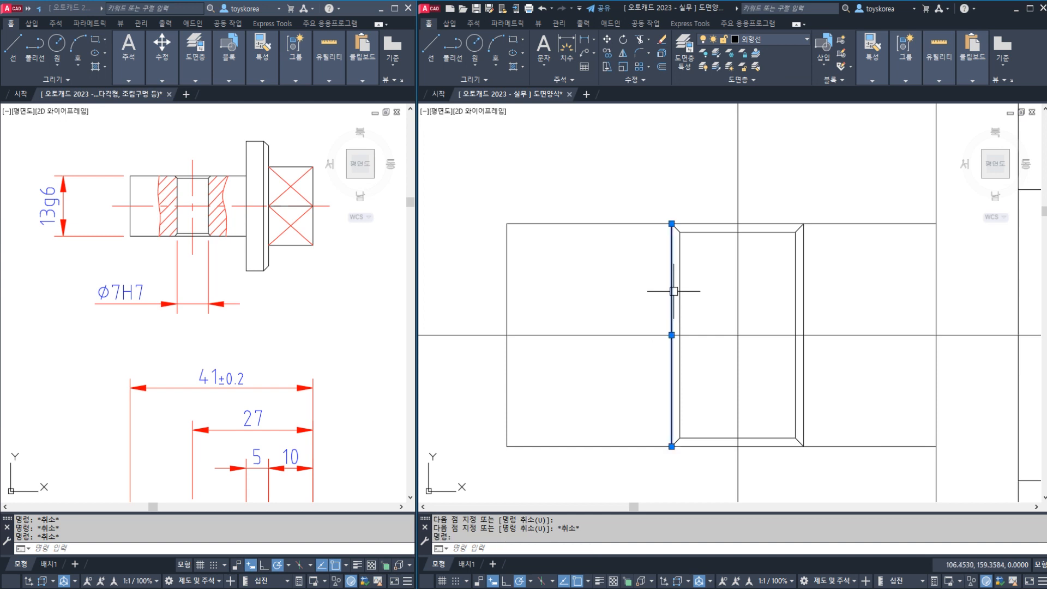
pyautogui.click(804, 277)
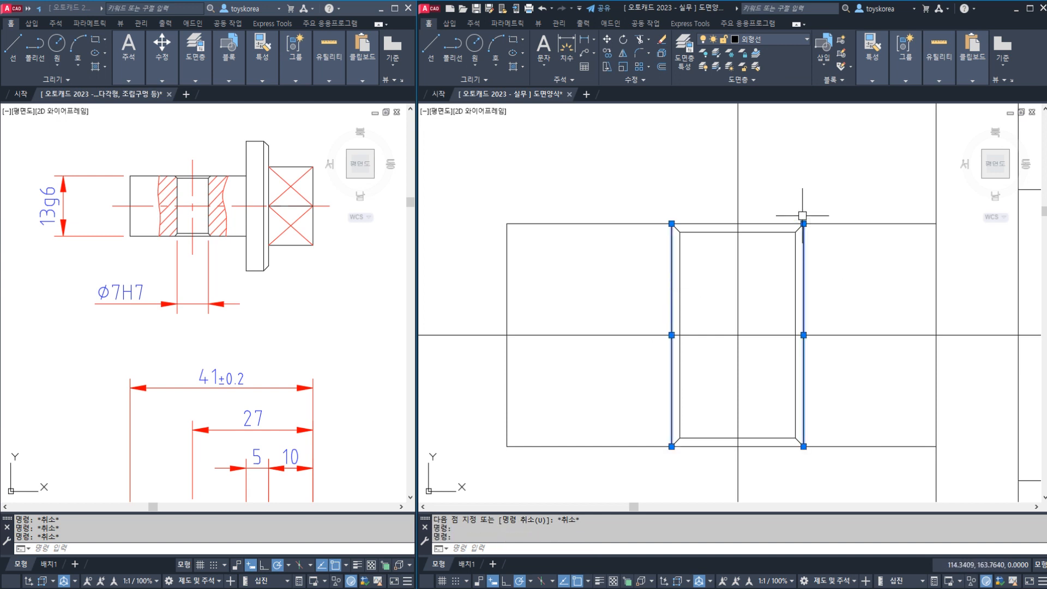
pyautogui.write('E')
pyautogui.press('Return')
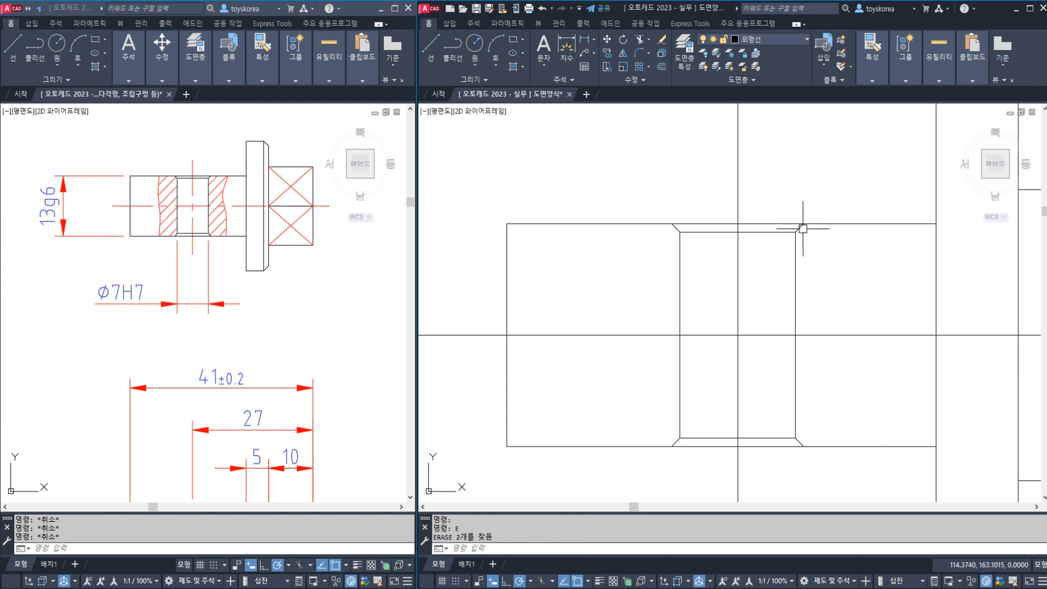
pyautogui.click(188, 237)
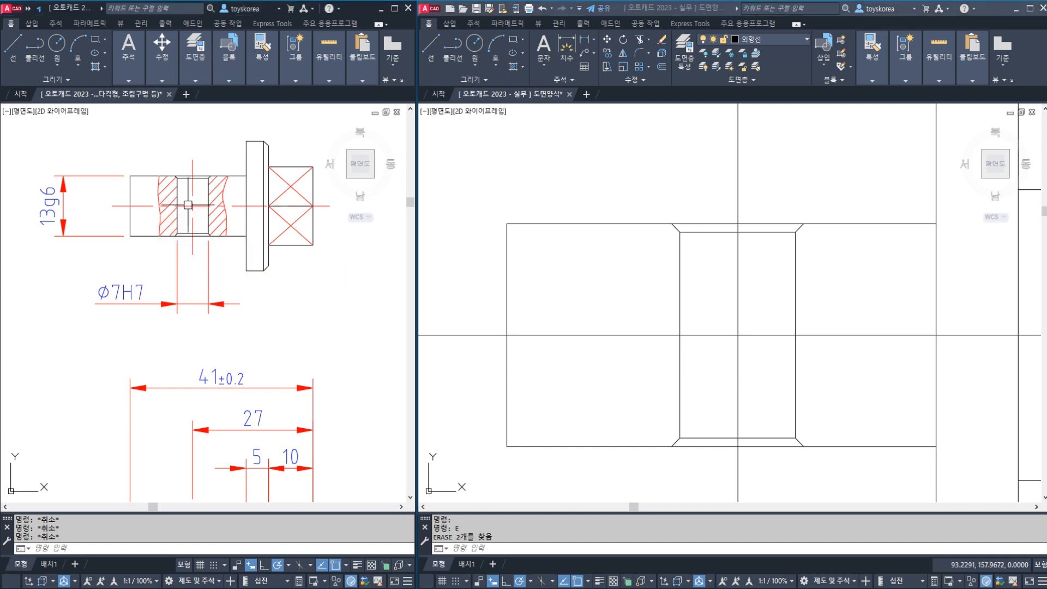
pyautogui.click(781, 236)
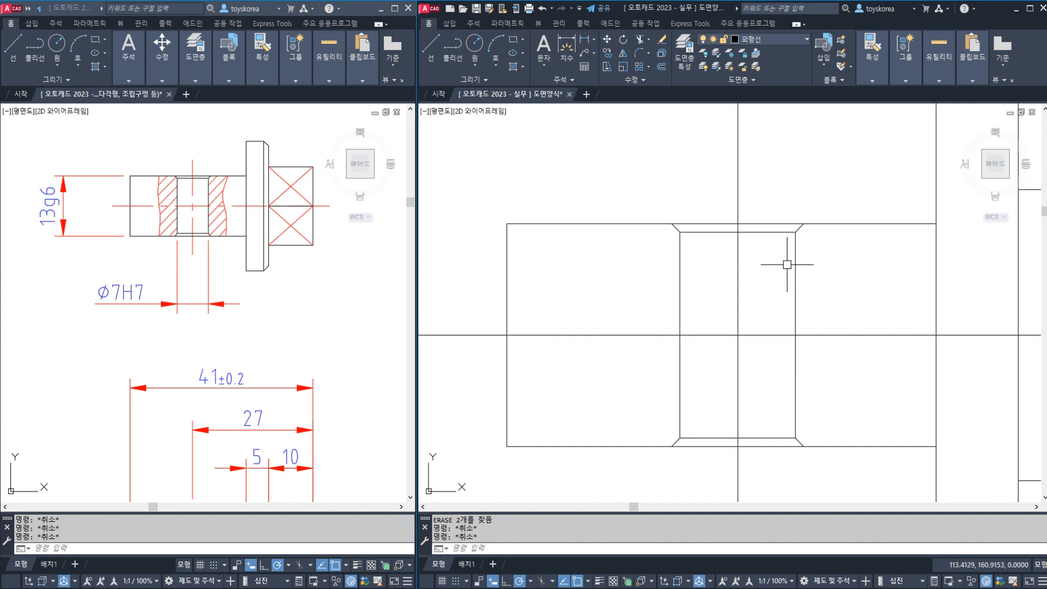
pyautogui.scroll(-2, 786, 265)
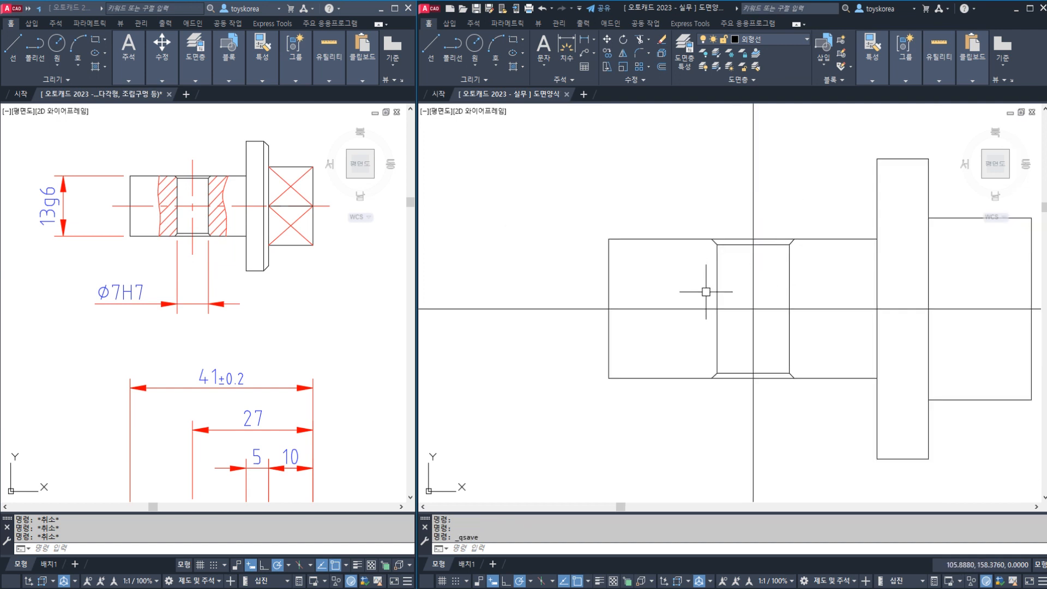
pyautogui.scroll(1, 705, 292)
pyautogui.scroll(1, 675, 271)
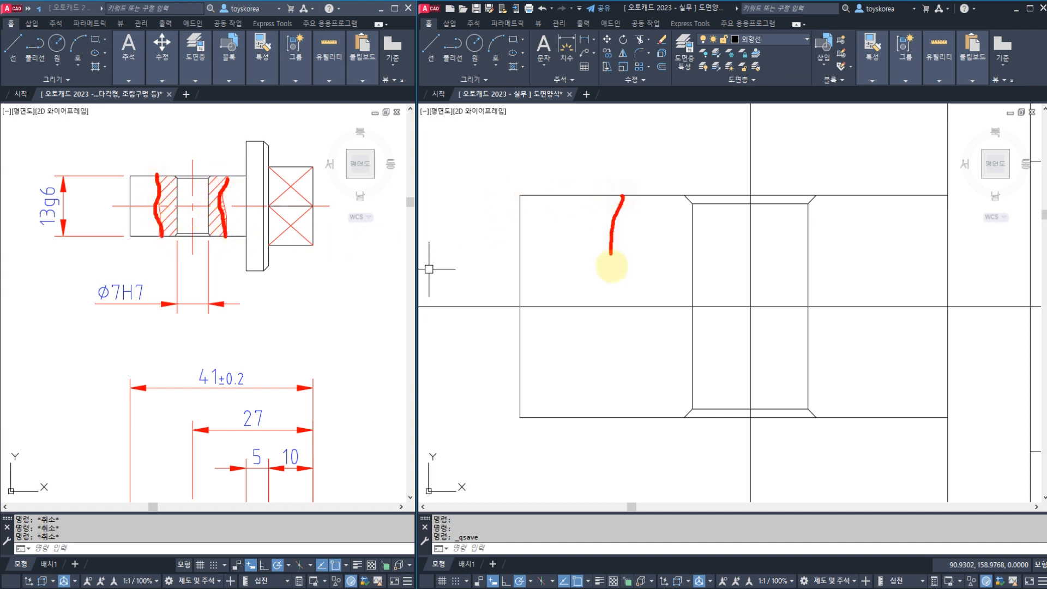
pyautogui.moveTo(611, 266); pyautogui.dragTo(622, 427)
pyautogui.moveTo(881, 201); pyautogui.dragTo(879, 422)
pyautogui.moveTo(841, 240)
pyautogui.mouseDown()
pyautogui.moveTo(826, 326)
pyautogui.moveTo(840, 388)
pyautogui.mouseUp()
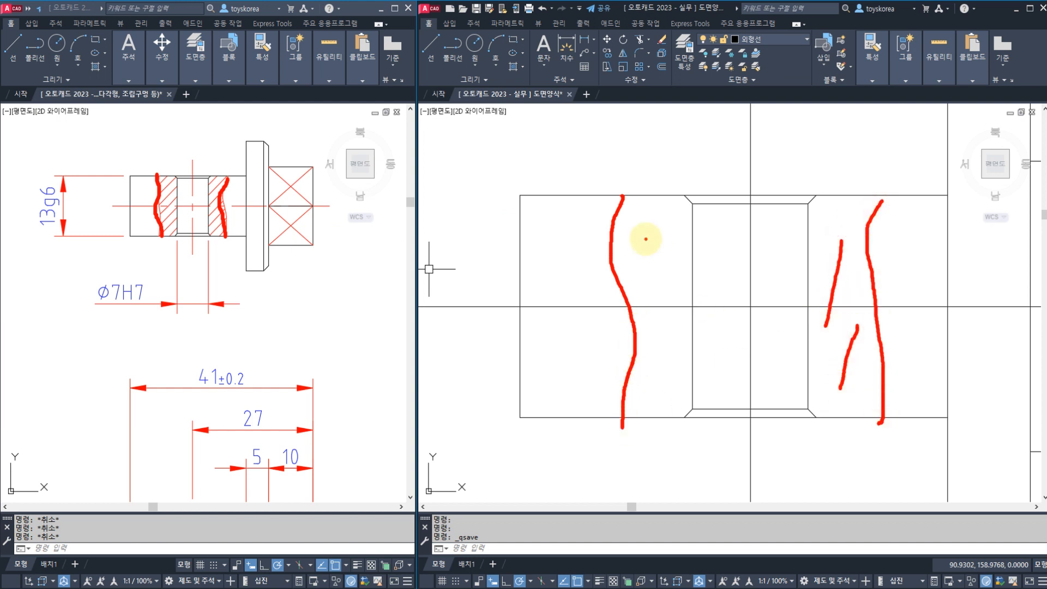
pyautogui.press('Escape')
pyautogui.press('Escape')
pyautogui.press('Escape')
pyautogui.press('Escape')
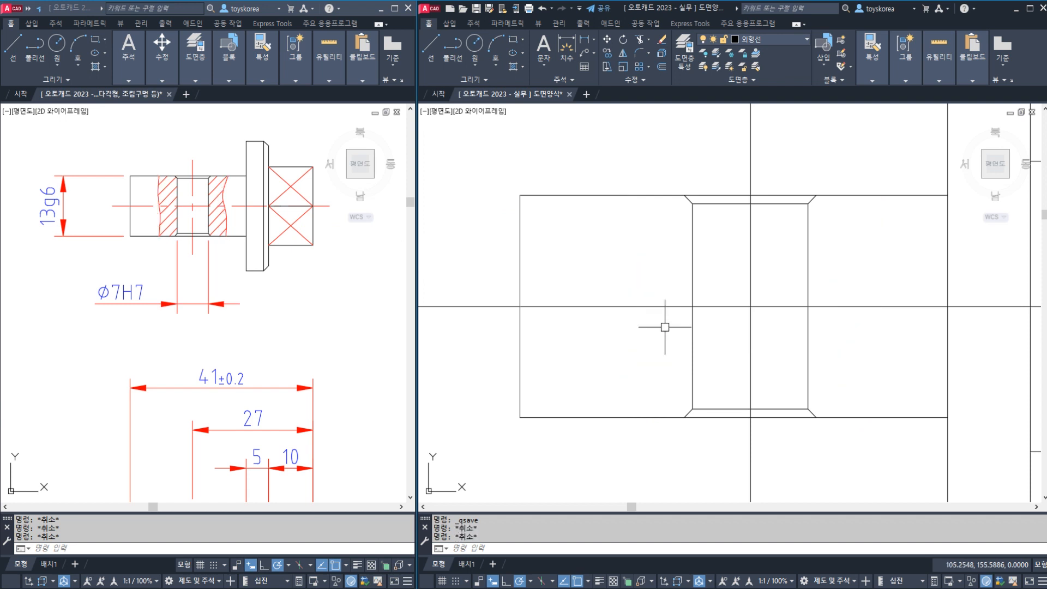
# Step: Draw a wavy five-point spline break line left of the hole, from the shank's upper edge to its lower edge
pyautogui.moveTo(664, 327); pyautogui.dragTo(651, 320, button='middle')
pyautogui.write('SPL')
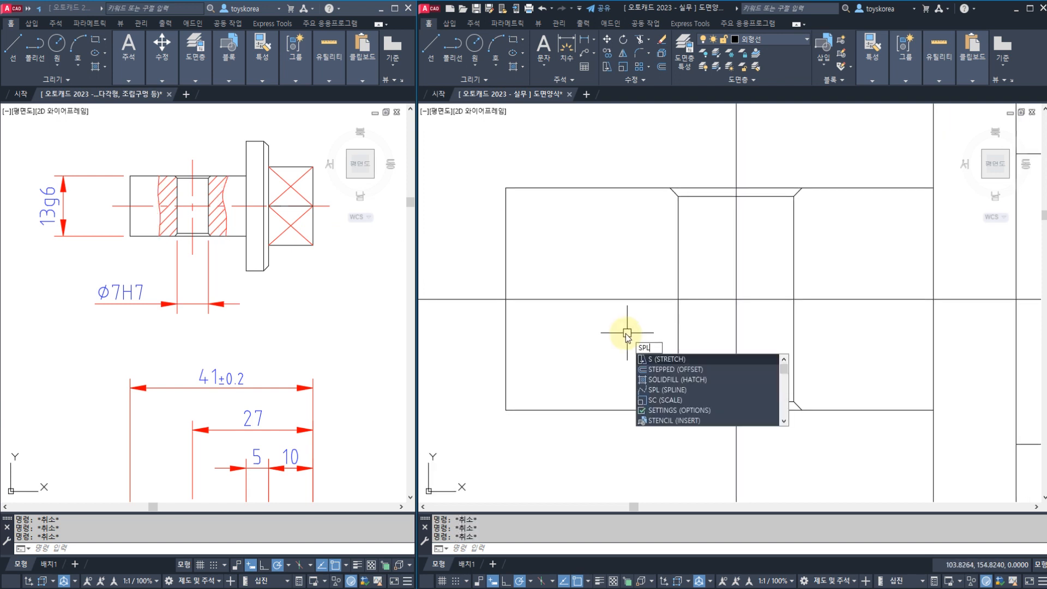
pyautogui.press('Return')
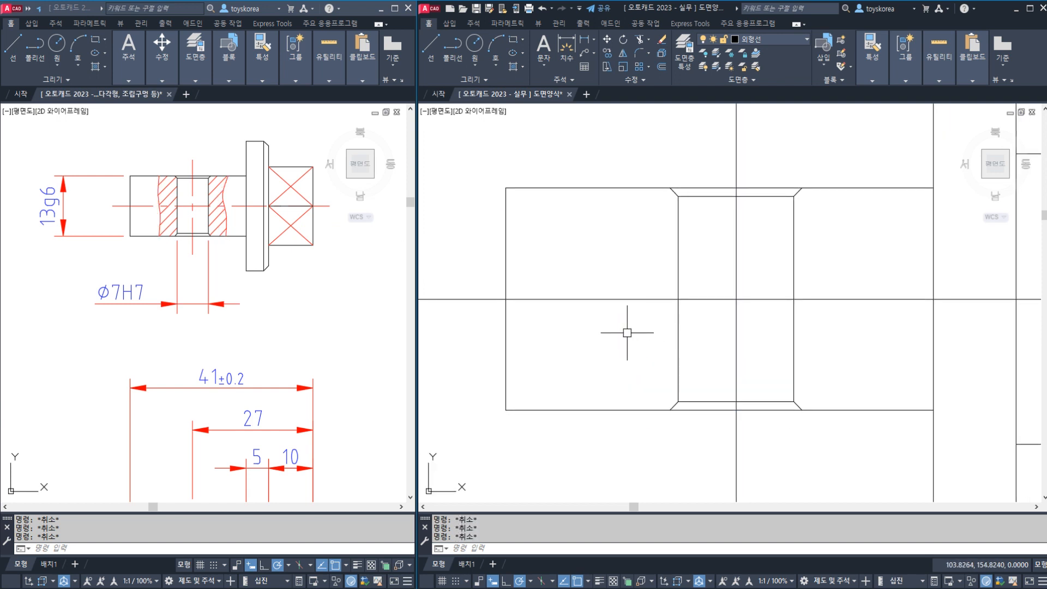
pyautogui.click(611, 188)
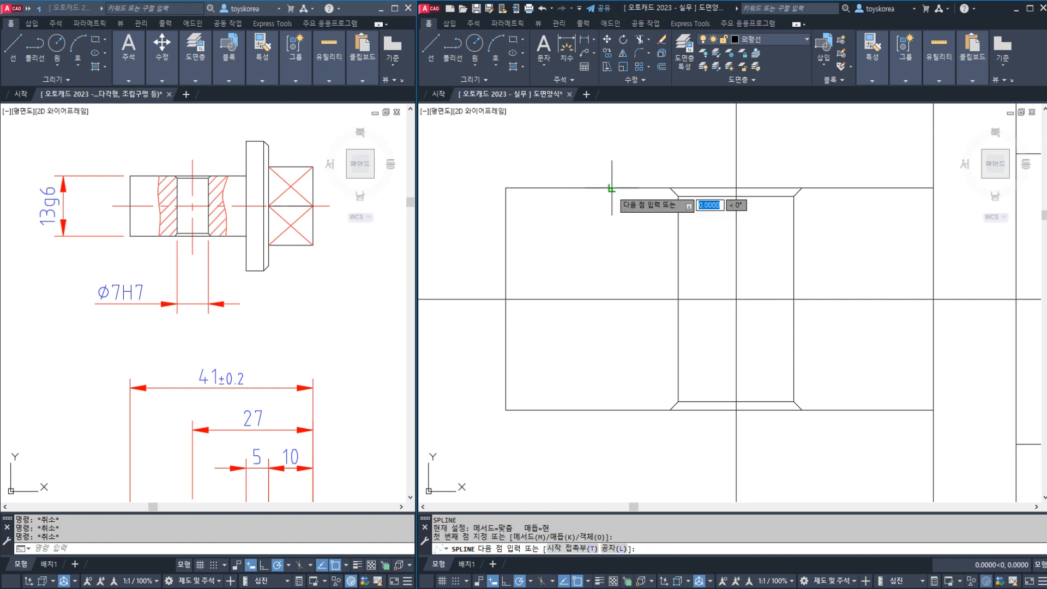
pyautogui.click(625, 229)
pyautogui.click(608, 300)
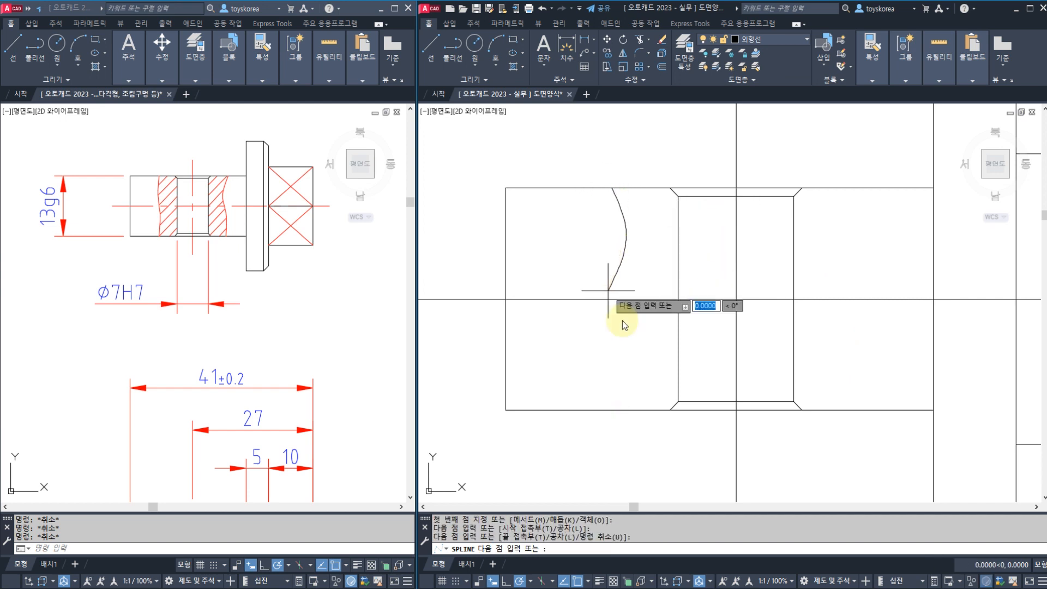
pyautogui.click(619, 353)
pyautogui.click(604, 409)
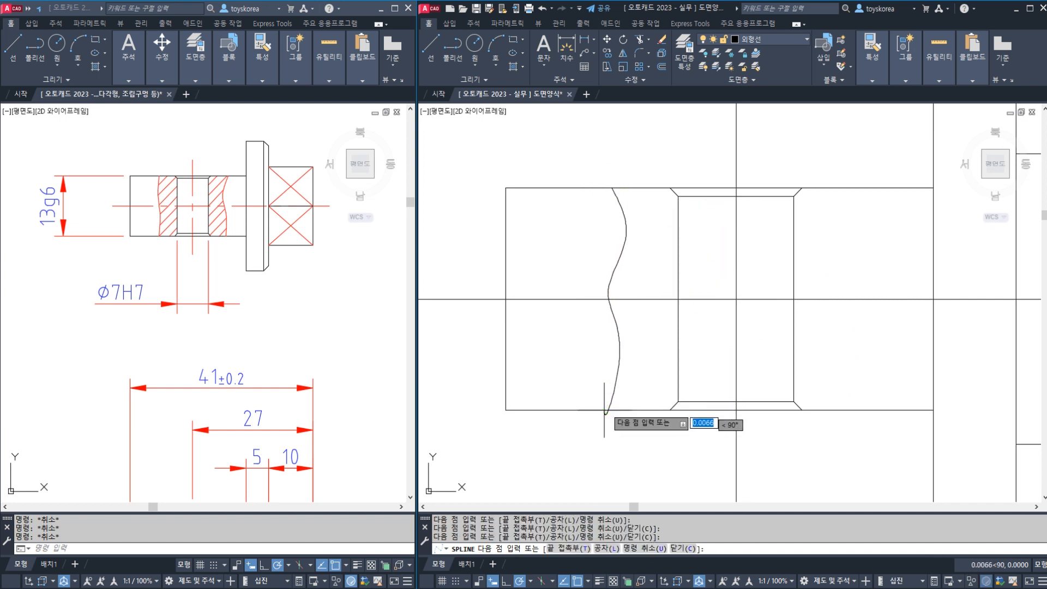
pyautogui.press('Return')
# Step: Draw a second wavy five-point spline break line right of the hole, from the shank's upper edge to its lower edge
pyautogui.press('Return')
pyautogui.click(848, 188)
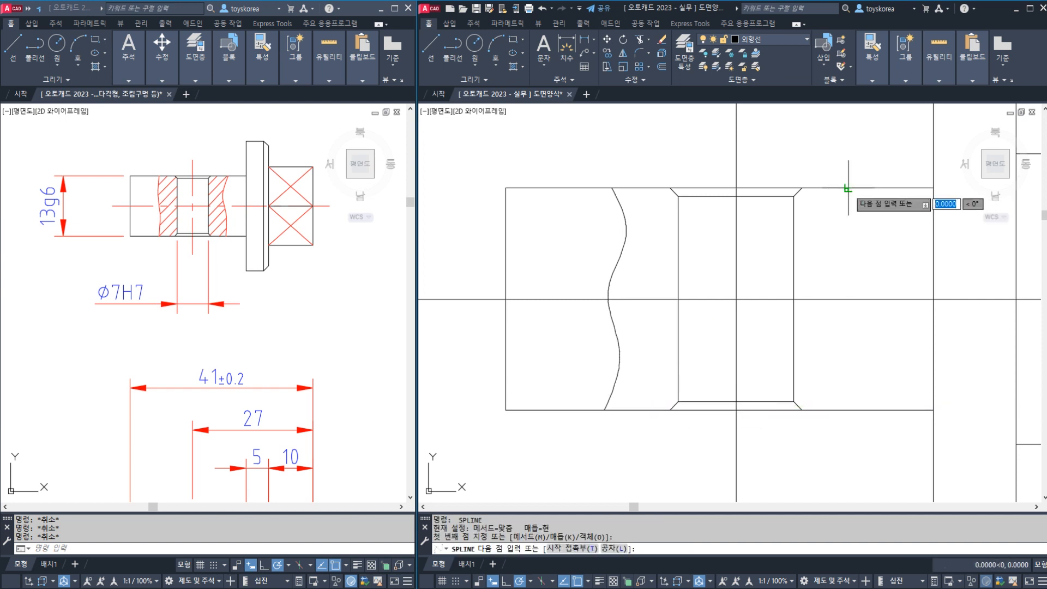
pyautogui.click(859, 228)
pyautogui.click(843, 300)
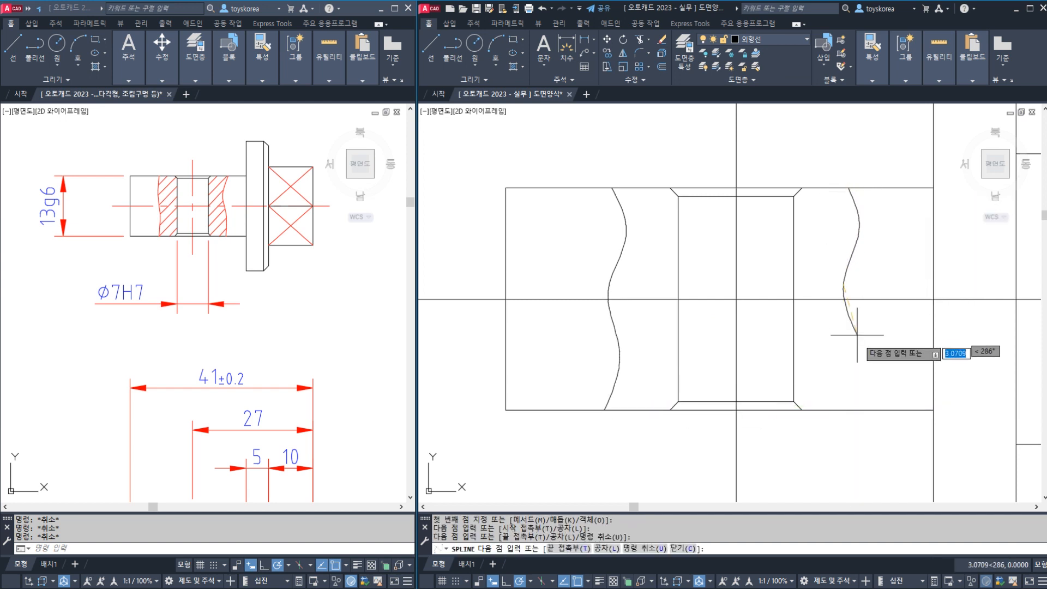
pyautogui.click(854, 353)
pyautogui.click(853, 409)
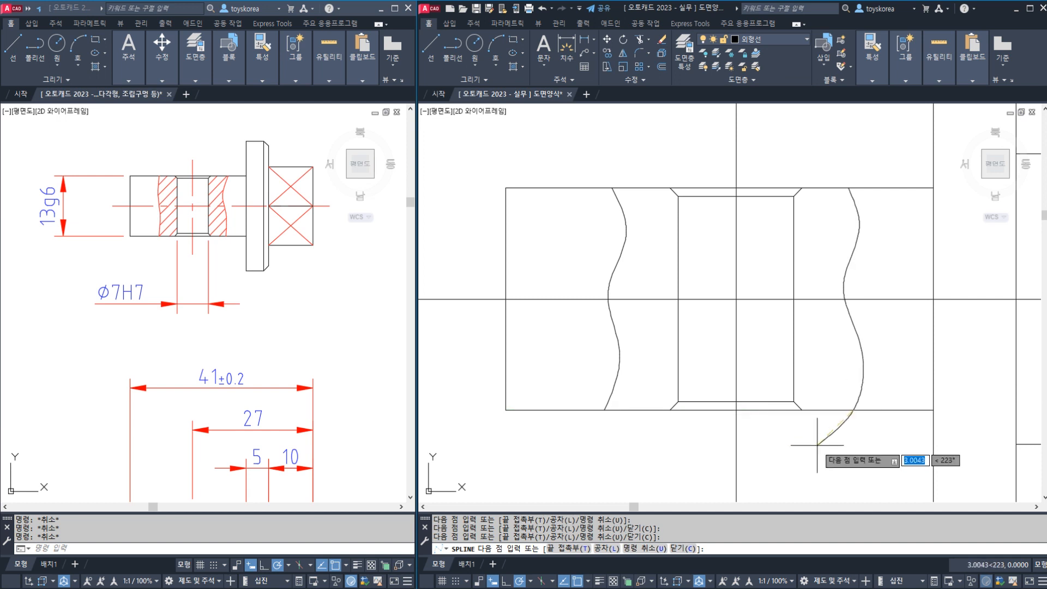
pyautogui.press('Return')
pyautogui.press('Return')
pyautogui.press('Escape')
pyautogui.press('Escape')
pyautogui.press('Escape')
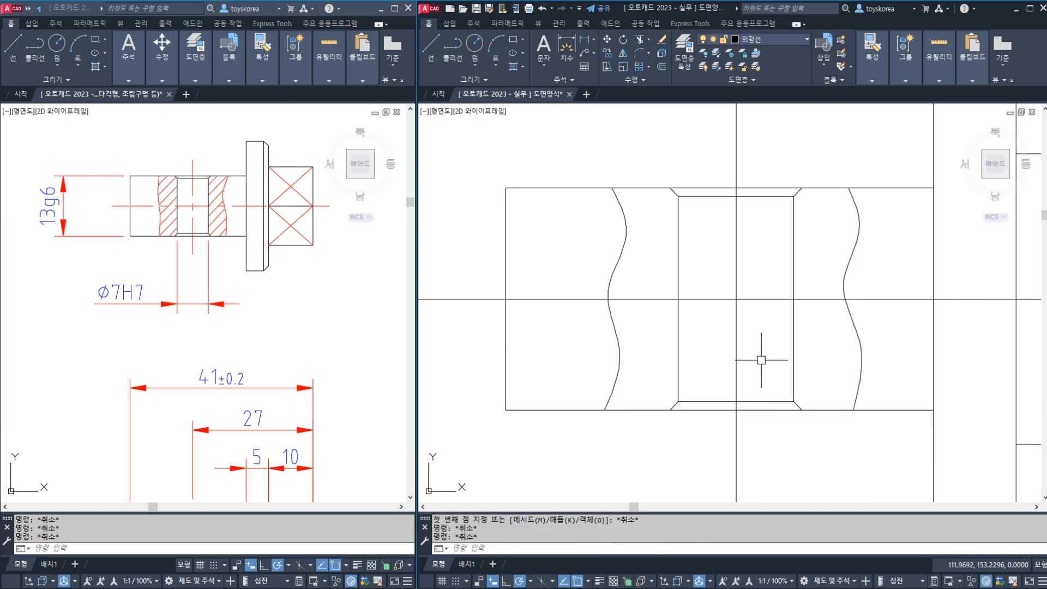
pyautogui.click(667, 306)
pyautogui.click(603, 351)
pyautogui.click(998, 309)
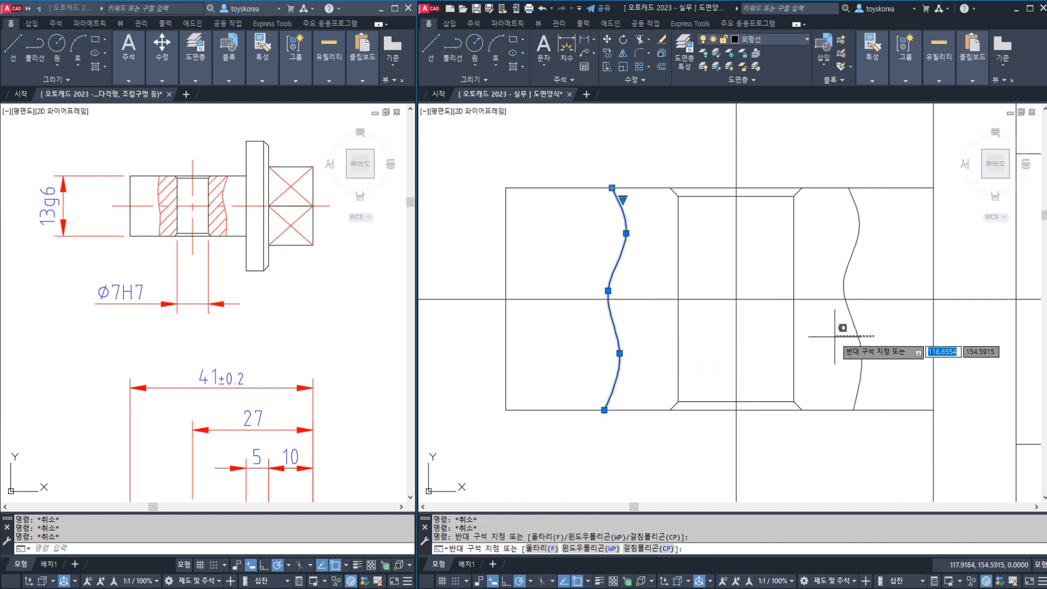
pyautogui.click(817, 362)
pyautogui.click(777, 39)
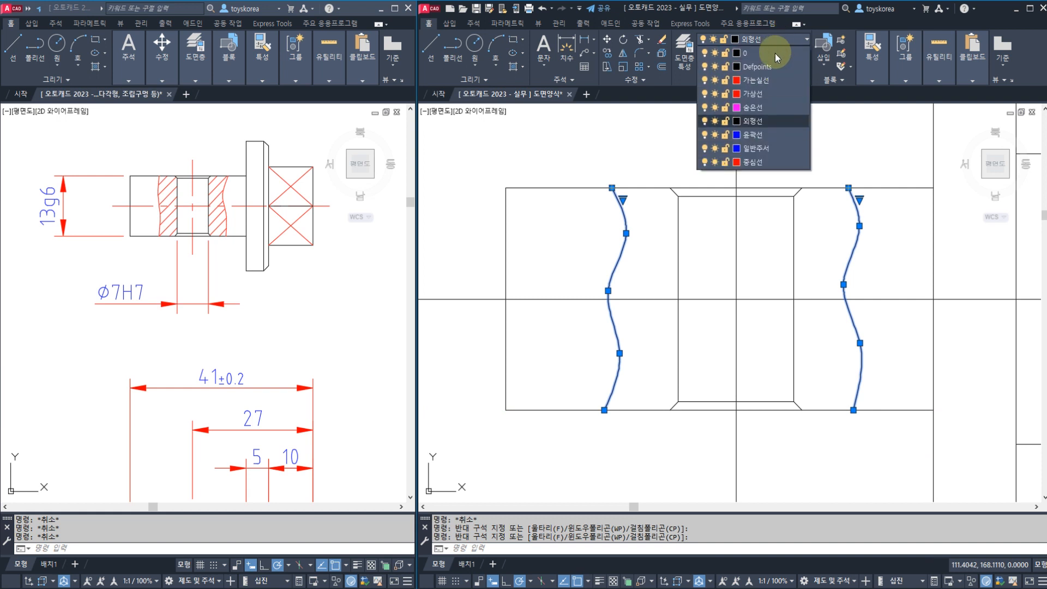
pyautogui.press('Escape')
pyautogui.press('Escape')
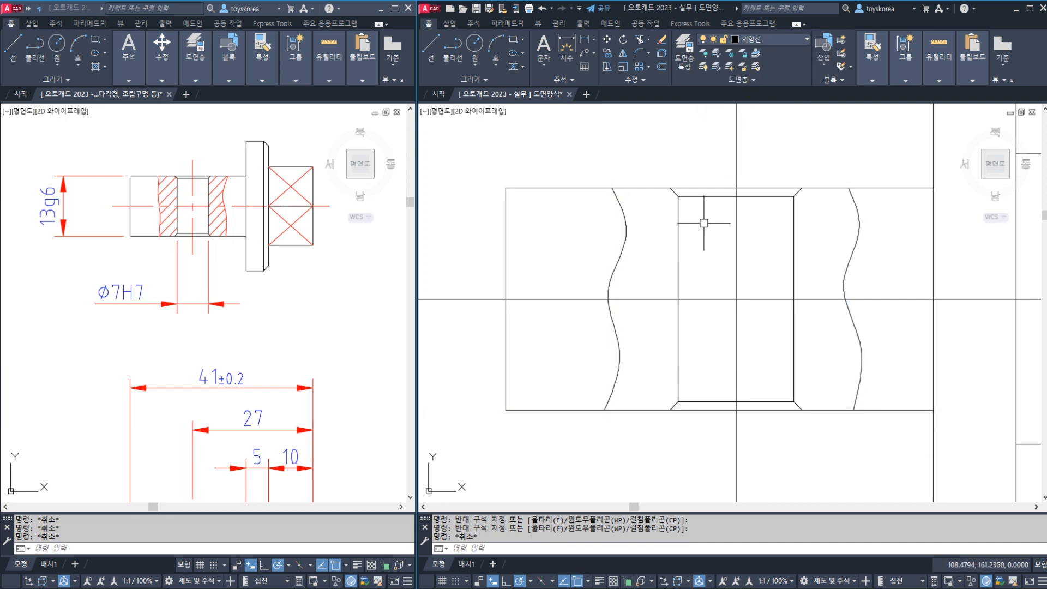
# Step: Move both spline break lines to the 가는실선 layer
pyautogui.click(666, 215)
pyautogui.click(602, 250)
pyautogui.click(877, 233)
pyautogui.click(829, 227)
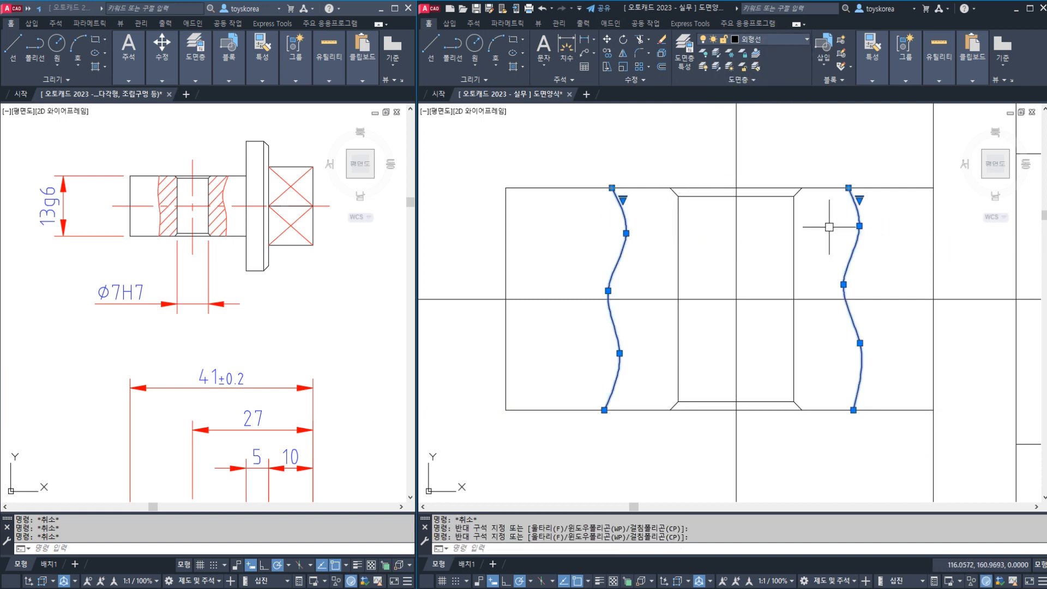
pyautogui.click(790, 41)
pyautogui.click(763, 76)
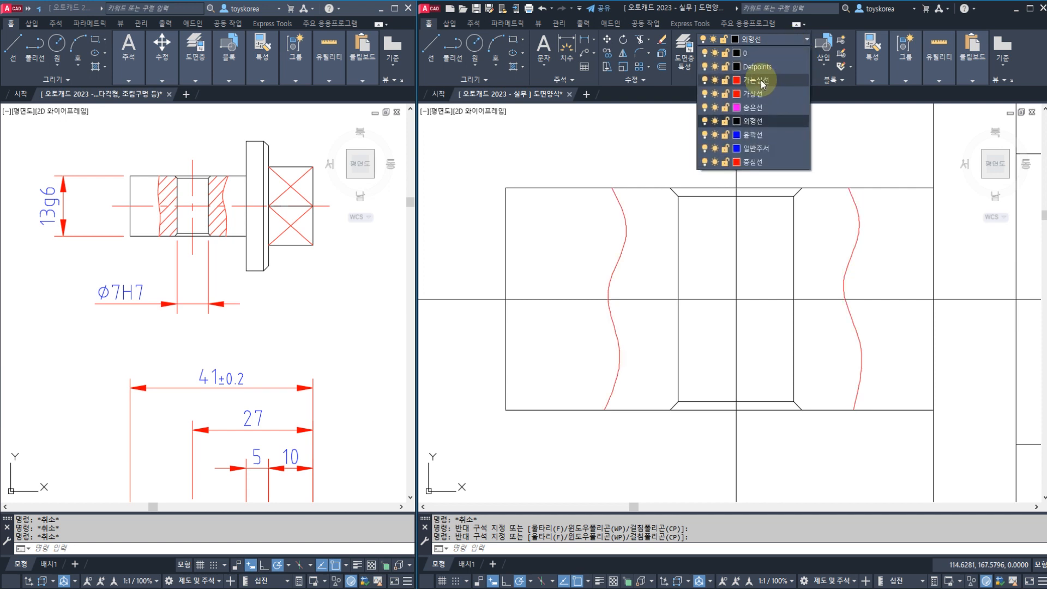
pyautogui.press('Escape')
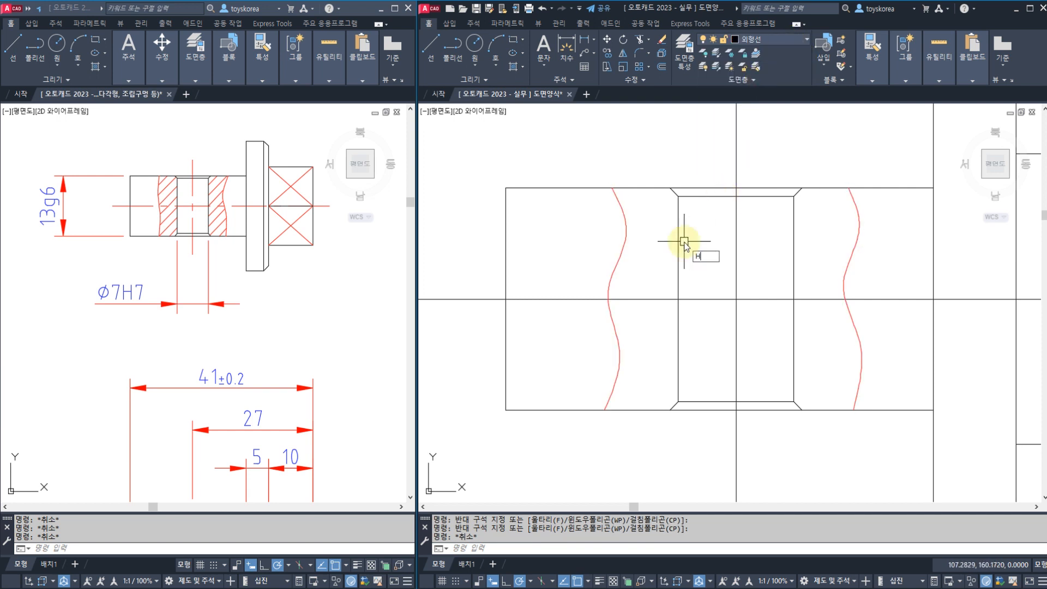
# Step: Hatch the four regions between the hole and the break lines, above and below the centerline, with the ANSI31 pattern
pyautogui.write('h')
pyautogui.press('Return')
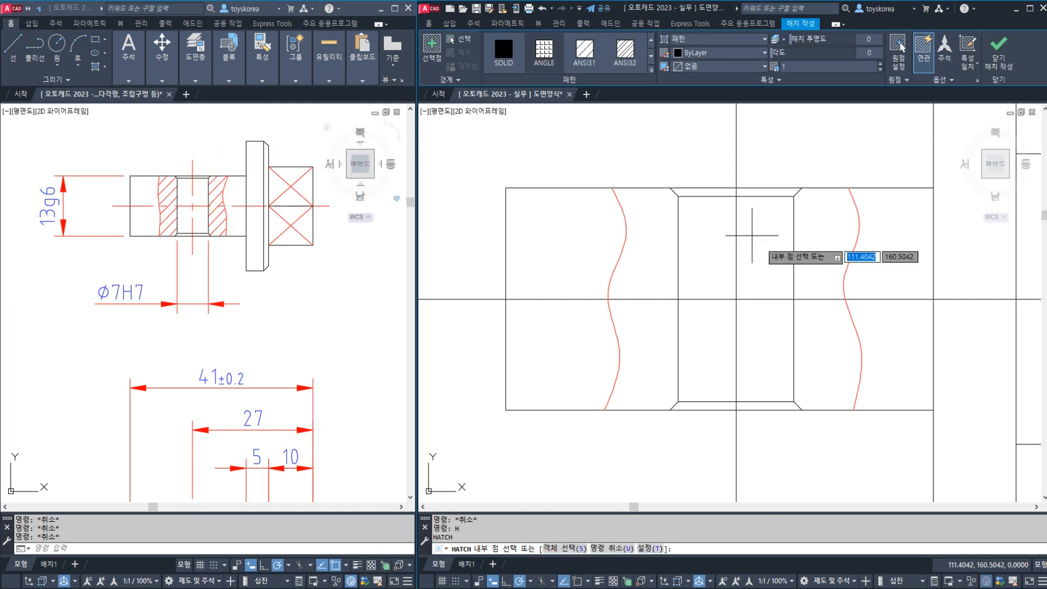
pyautogui.click(587, 65)
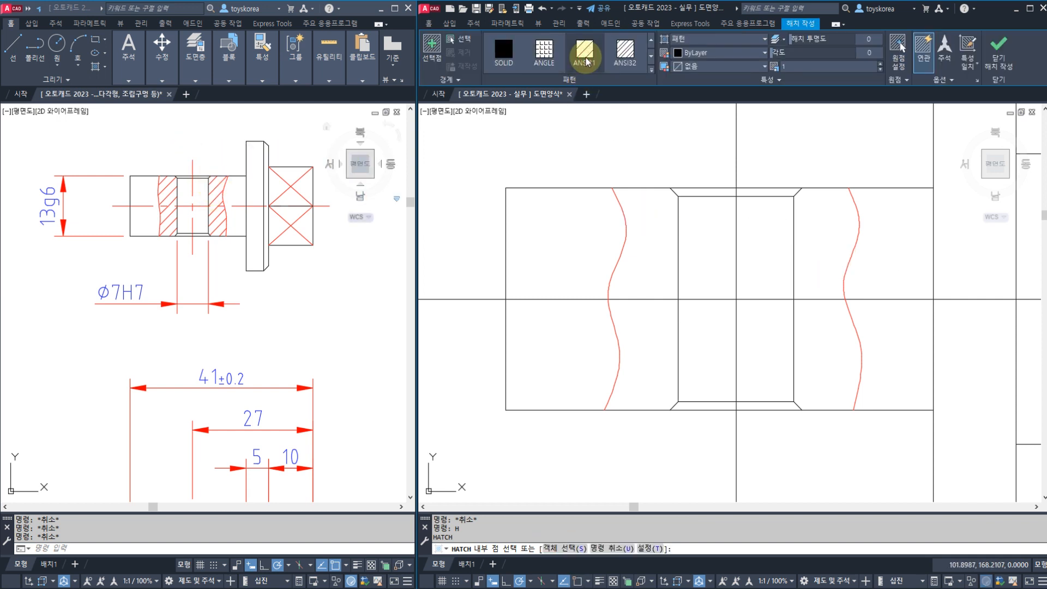
pyautogui.click(635, 266)
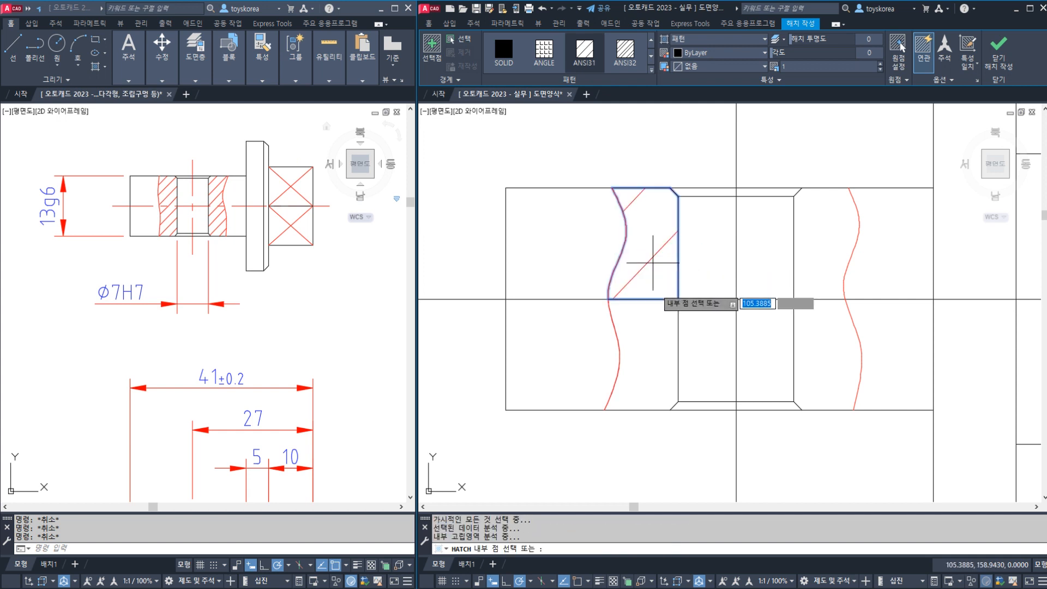
pyautogui.click(652, 324)
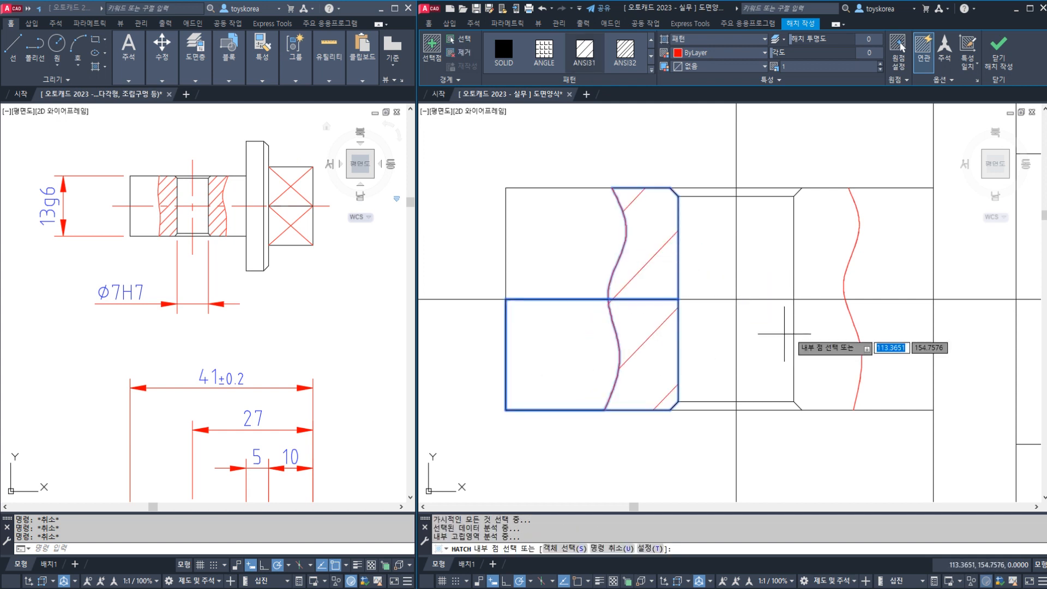
pyautogui.click(807, 340)
pyautogui.click(815, 268)
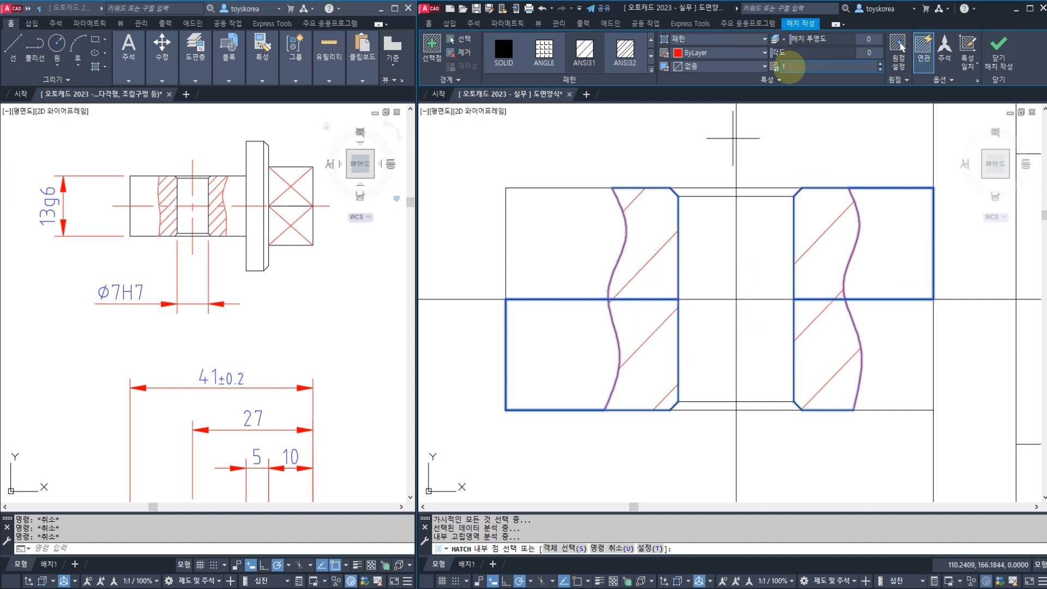
# Step: Set the hatch scale to 0.5 and finish the hatch
pyautogui.click(788, 66)
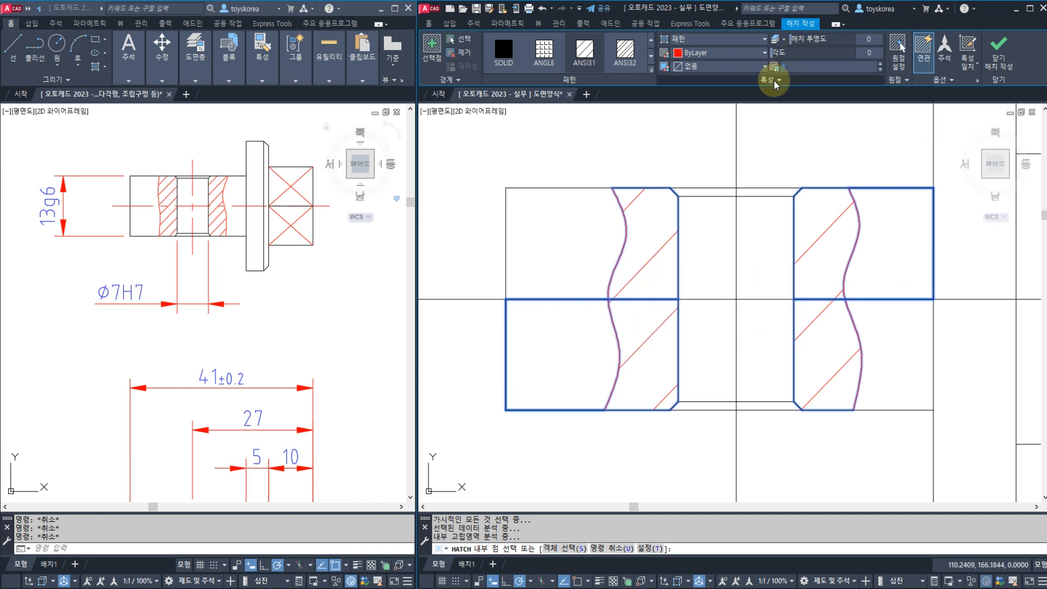
pyautogui.press('Return')
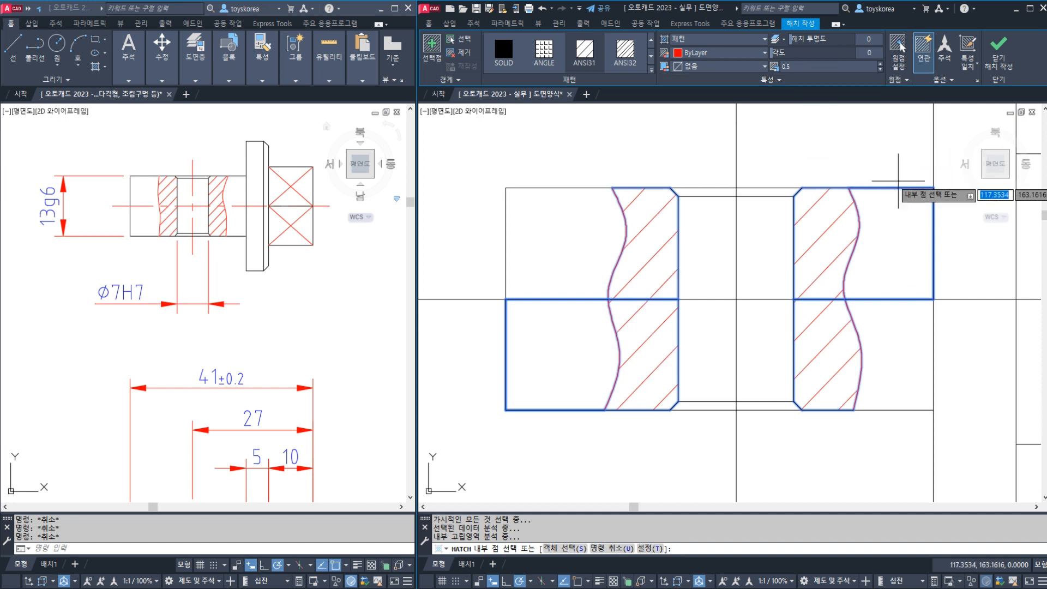
pyautogui.click(999, 55)
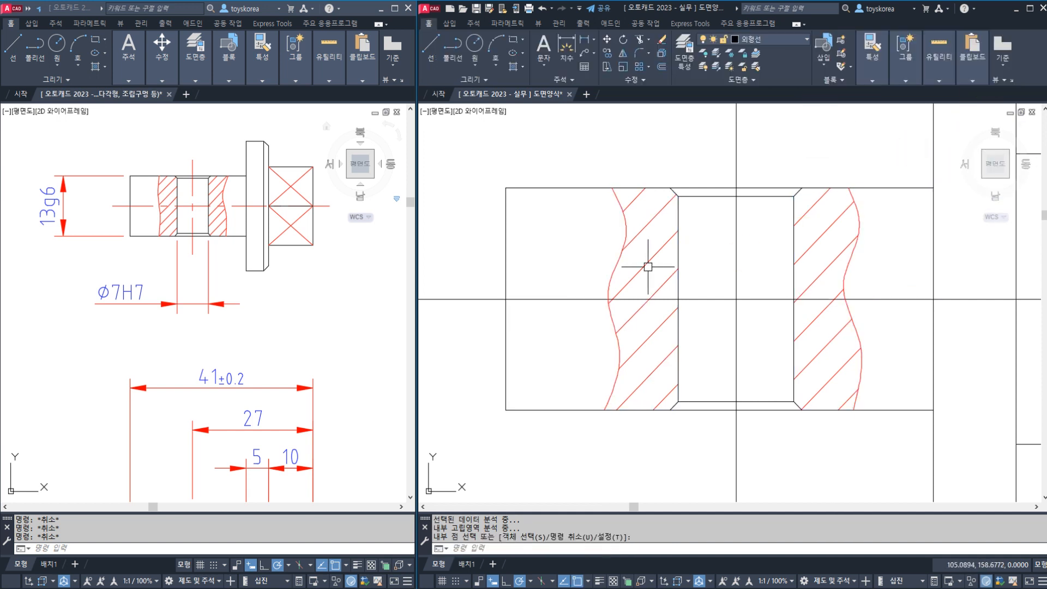
pyautogui.scroll(-4, 648, 267)
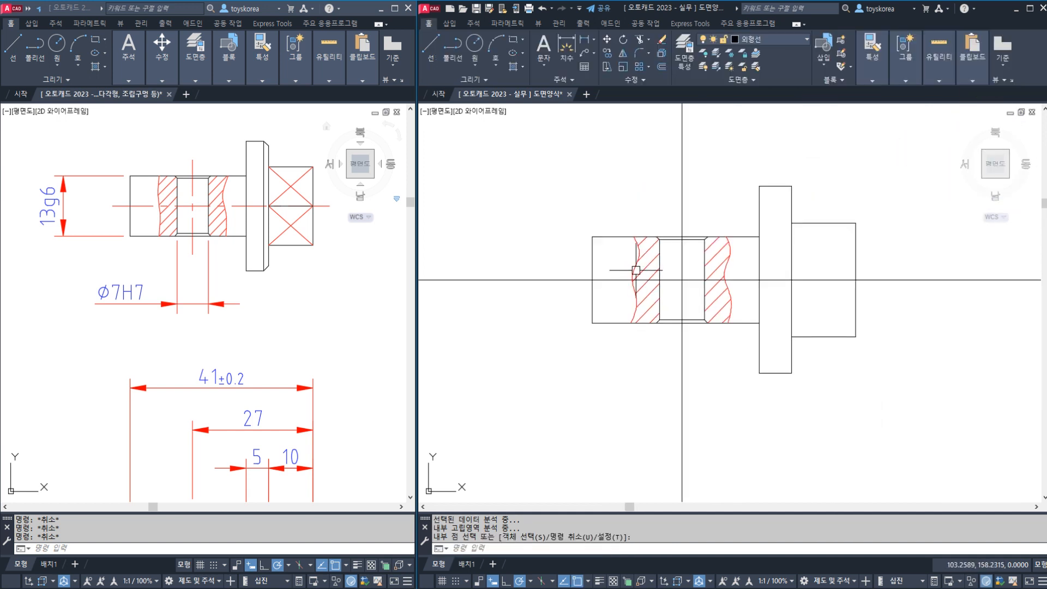
# Step: Save the drawing
pyautogui.hotkey('ctrl', 's')
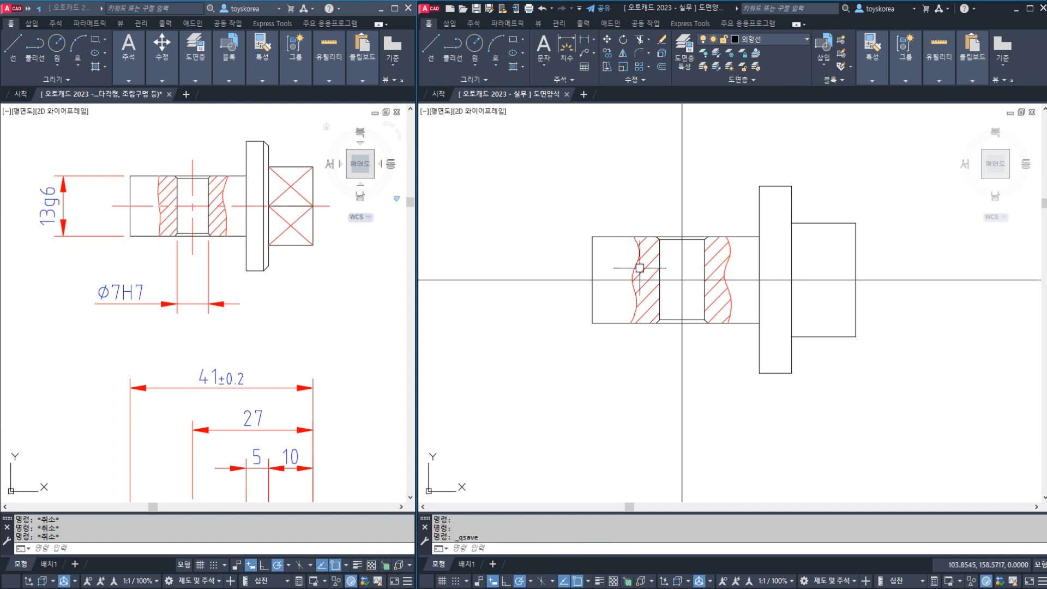
# Step: Compare the drawn front view with the reference front view, checking its outline, centerlines and edge chamfer
pyautogui.scroll(-4, 639, 268)
pyautogui.moveTo(694, 333)
pyautogui.mouseDown(button='middle')
pyautogui.moveTo(668, 199)
pyautogui.moveTo(638, 174)
pyautogui.mouseUp(button='middle')
pyautogui.scroll(2, 651, 287)
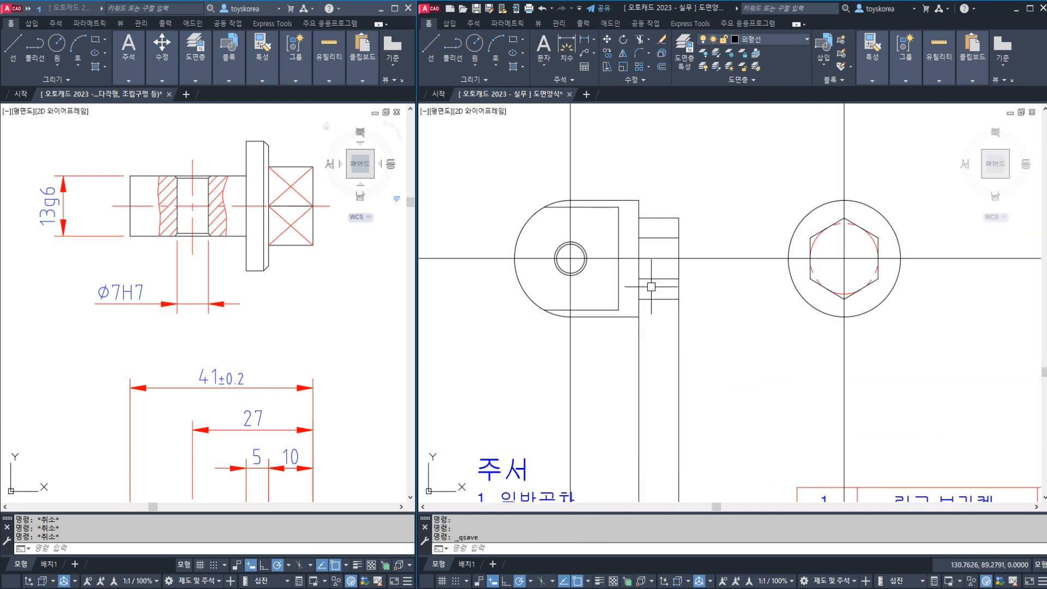
pyautogui.moveTo(651, 287); pyautogui.dragTo(657, 335, button='middle')
pyautogui.moveTo(288, 424); pyautogui.dragTo(256, 258, button='middle')
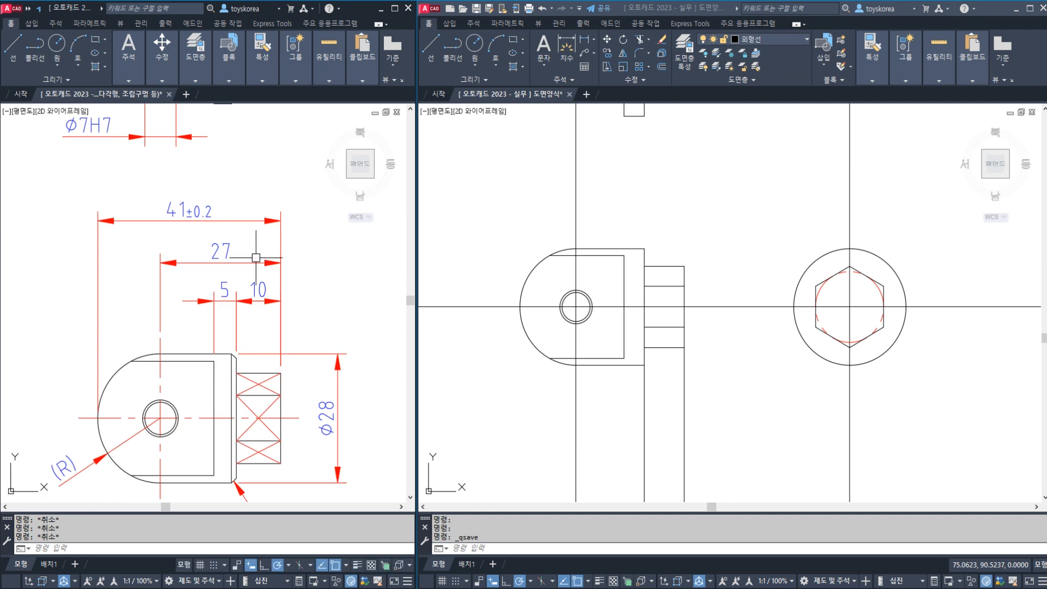
pyautogui.moveTo(225, 346); pyautogui.dragTo(240, 251, button='middle')
pyautogui.moveTo(207, 321); pyautogui.dragTo(210, 319, button='middle')
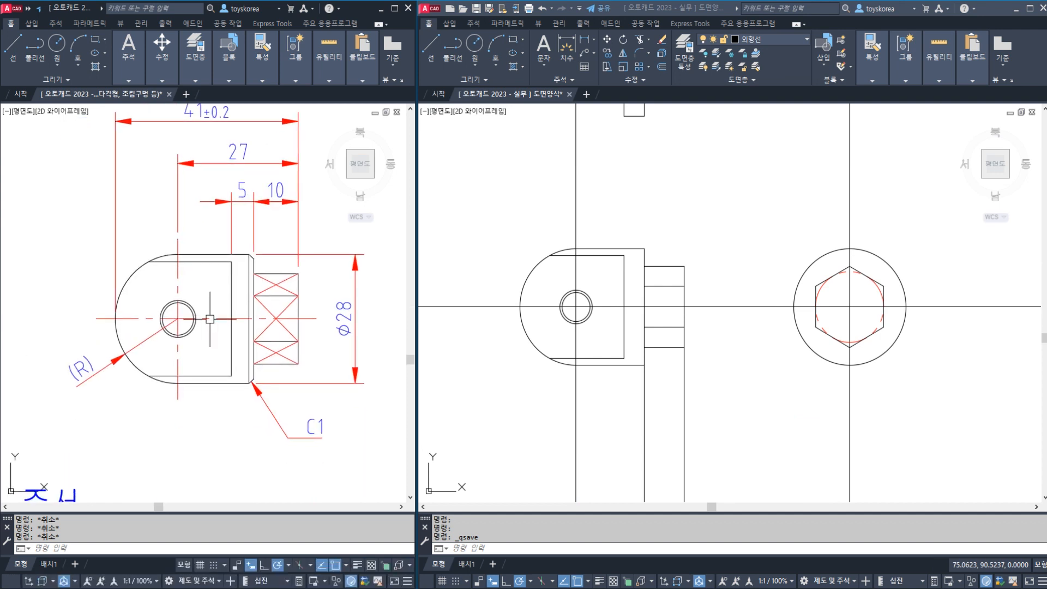
pyautogui.scroll(2, 209, 319)
pyautogui.click(619, 323)
pyautogui.press('Escape')
pyautogui.press('Escape')
pyautogui.moveTo(602, 324); pyautogui.dragTo(653, 320, button='middle')
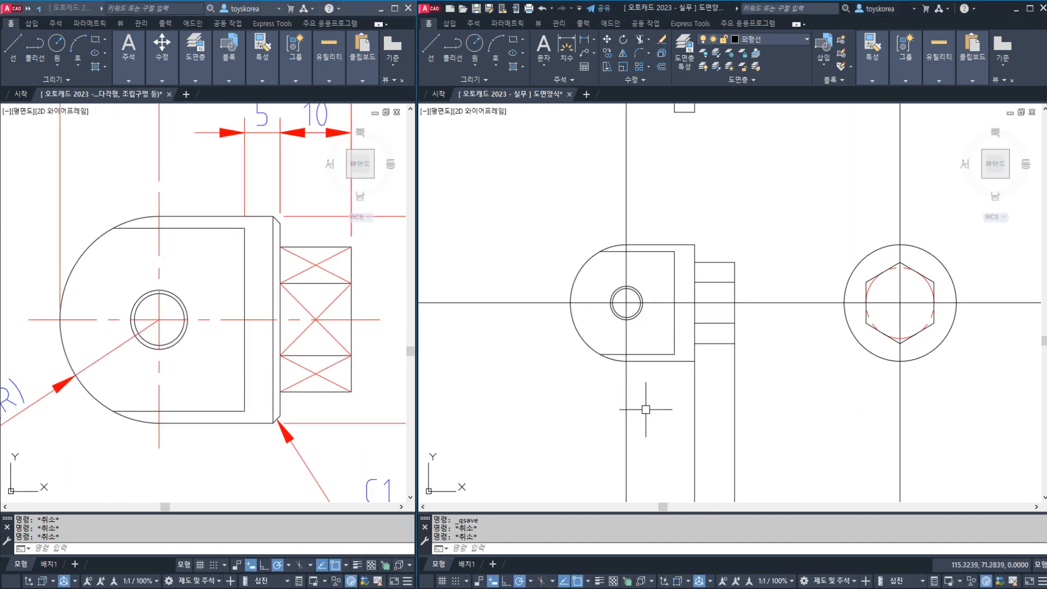
# Step: Trim the two vertical projection lines where they extend below the front view's flange and hex head
pyautogui.write('tr')
pyautogui.press('space')
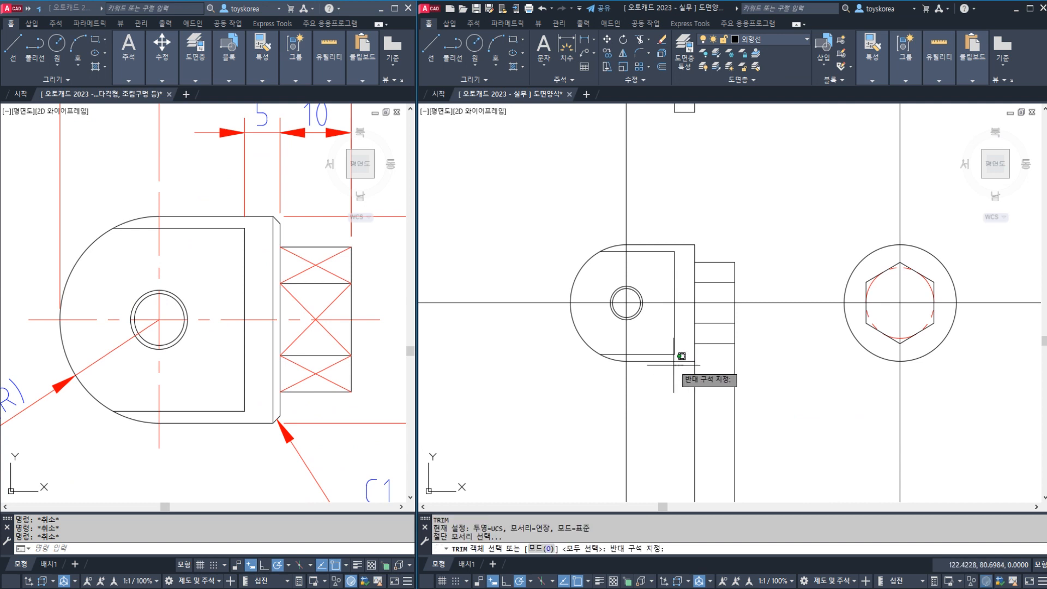
pyautogui.click(676, 360)
pyautogui.press('space')
pyautogui.click(694, 381)
pyautogui.press('space')
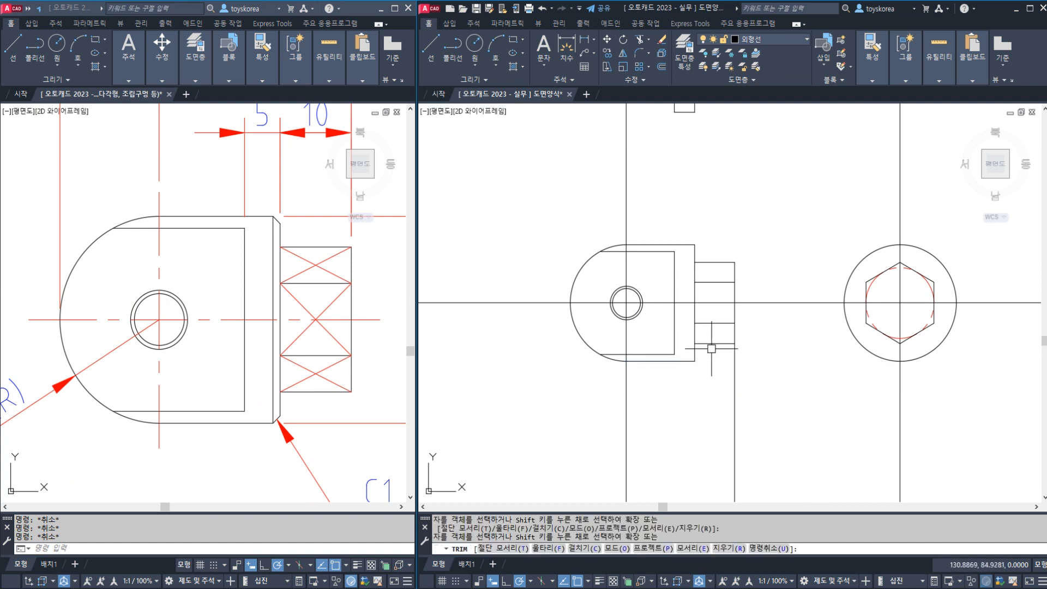
pyautogui.press('Escape')
pyautogui.press('Escape')
pyautogui.press('Escape')
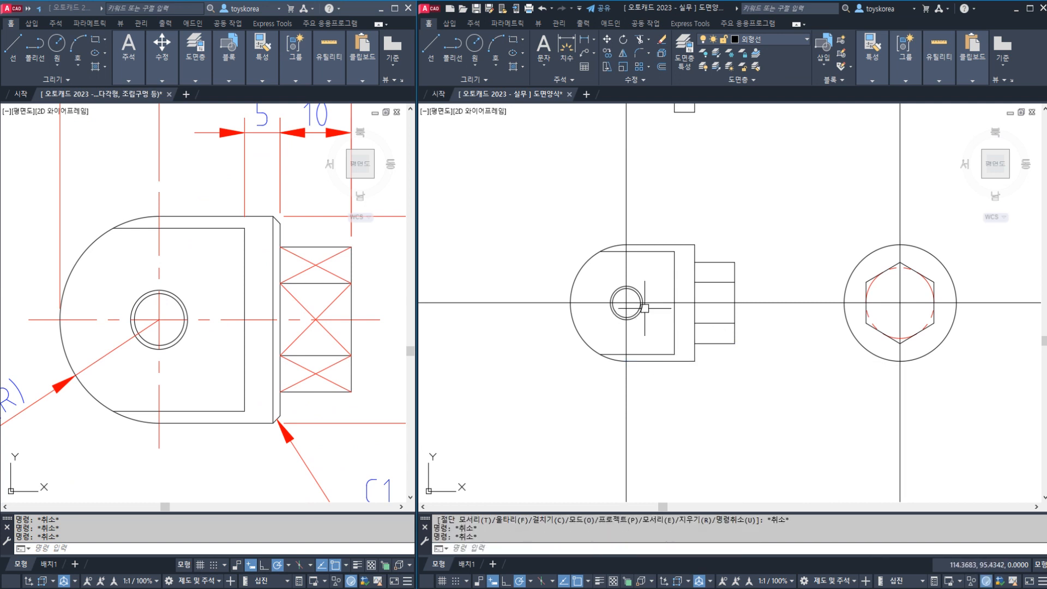
# Step: Move the horizontal and vertical construction lines through the front view's hole to the 중심선 layer
pyautogui.click(658, 302)
pyautogui.click(634, 272)
pyautogui.click(619, 256)
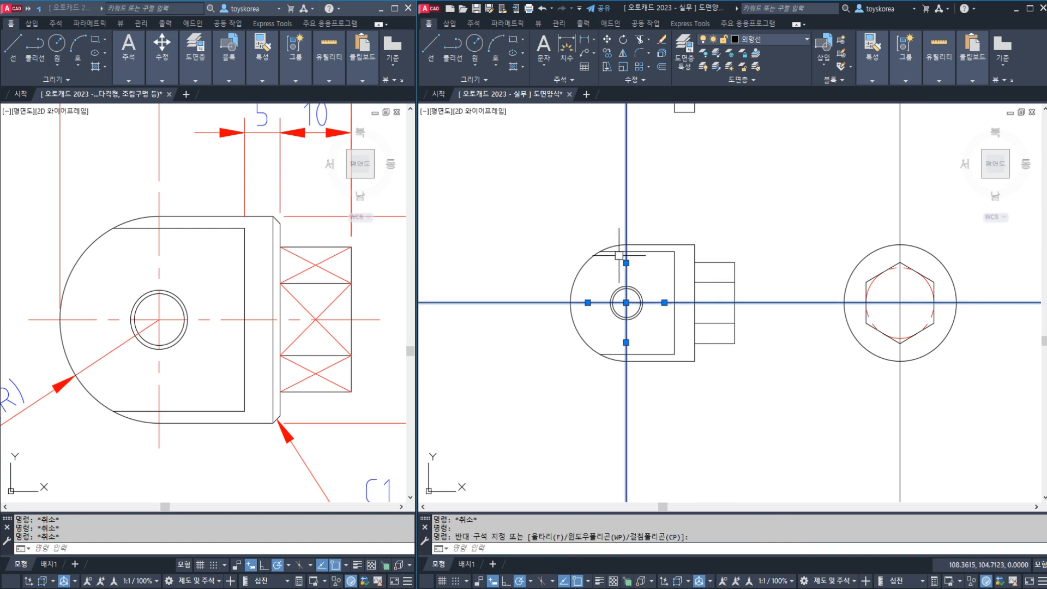
pyautogui.click(768, 43)
pyautogui.click(768, 160)
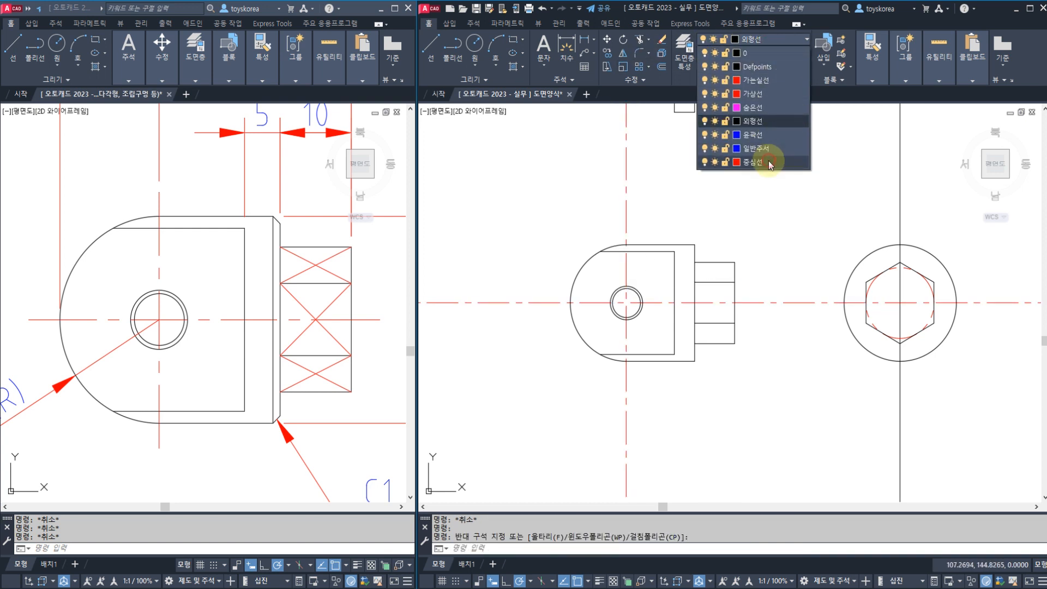
pyautogui.press('Escape')
pyautogui.press('Escape')
# Step: Break the two centerlines slightly beyond the front view's outline on all four sides
pyautogui.press('Return')
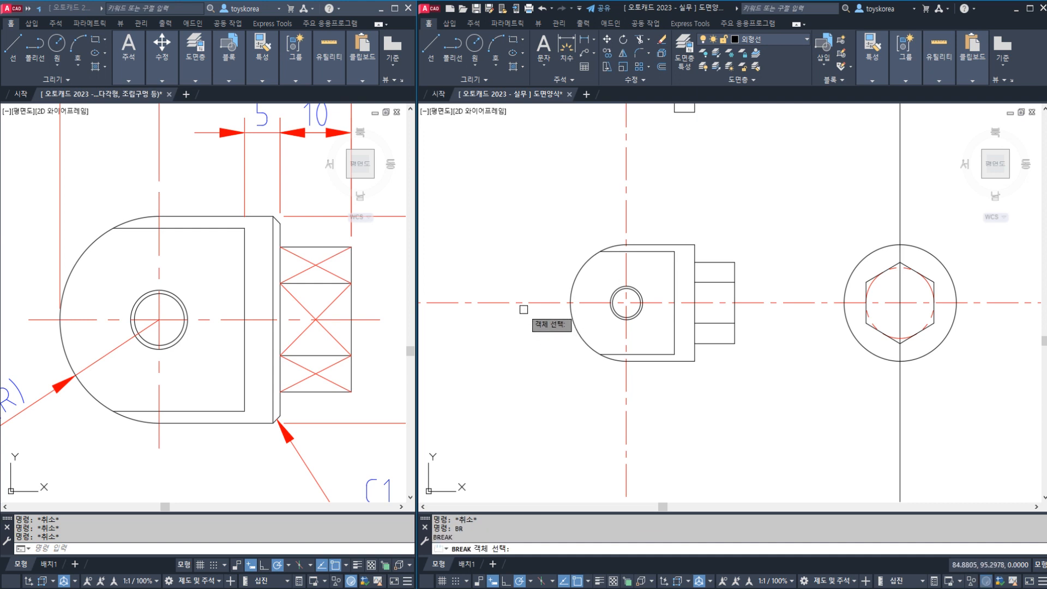
pyautogui.click(548, 303)
pyautogui.click(554, 308)
pyautogui.press('Escape')
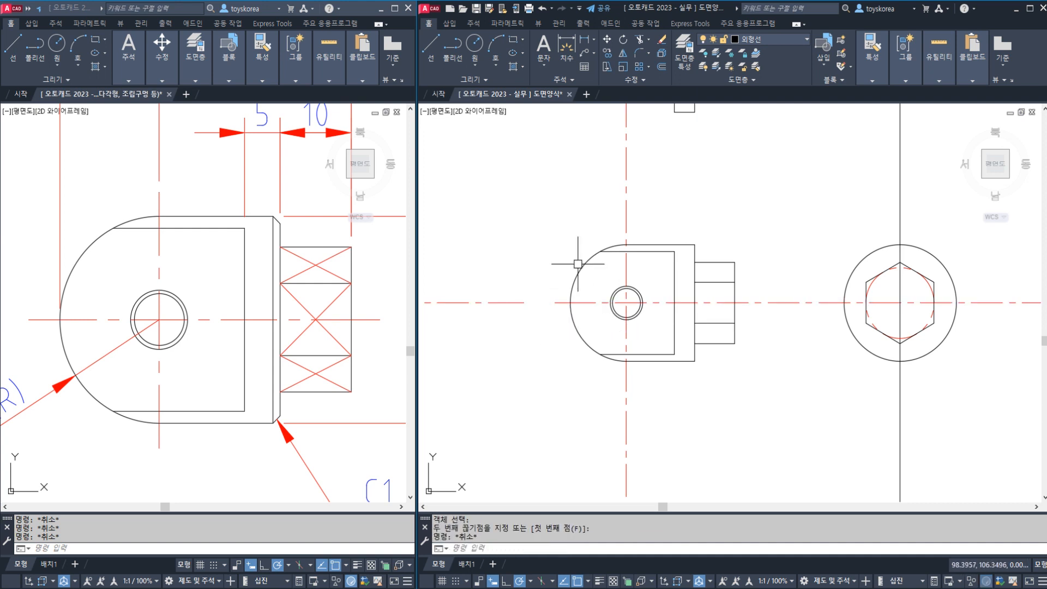
pyautogui.press('space')
pyautogui.click(625, 176)
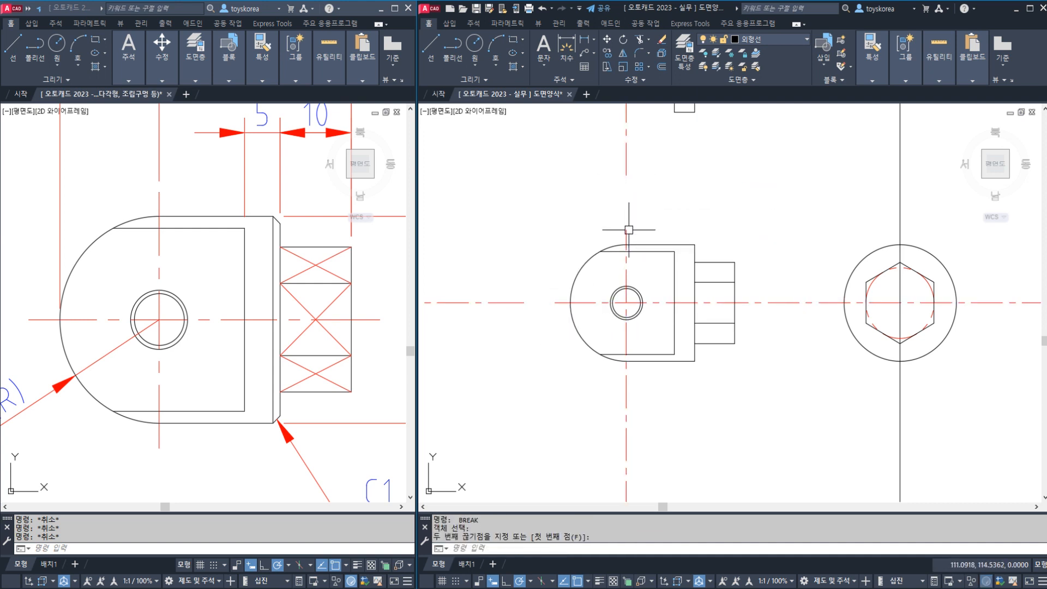
pyautogui.click(634, 376)
pyautogui.press('Escape')
pyautogui.press('space')
pyautogui.click(770, 302)
pyautogui.click(750, 302)
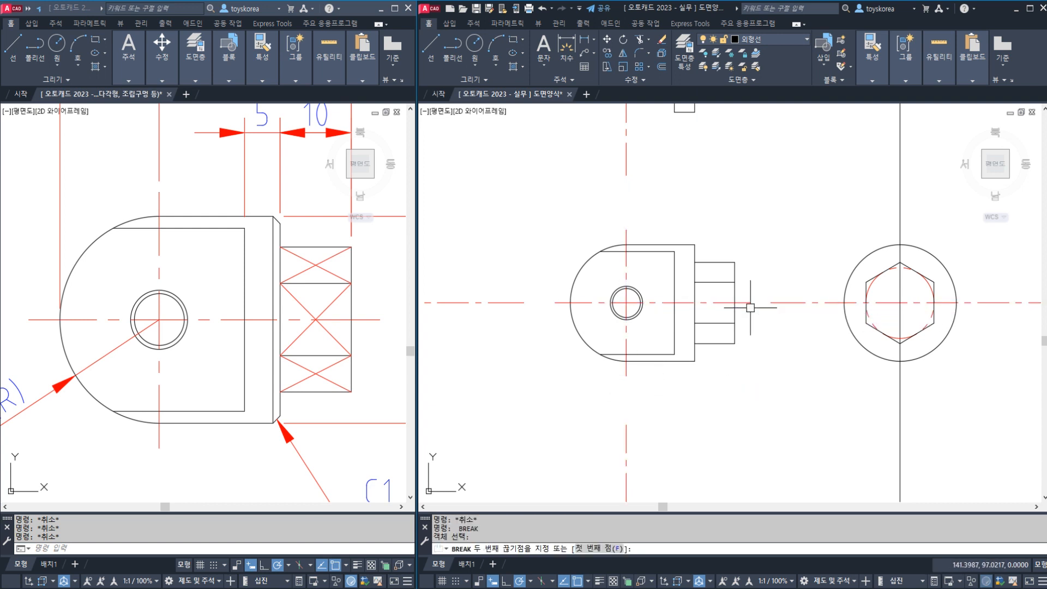
# Step: Erase the leftover centerline pieces below and to the left of the front view
pyautogui.click(670, 427)
pyautogui.click(584, 464)
pyautogui.write('e')
pyautogui.press('space')
pyautogui.click(509, 344)
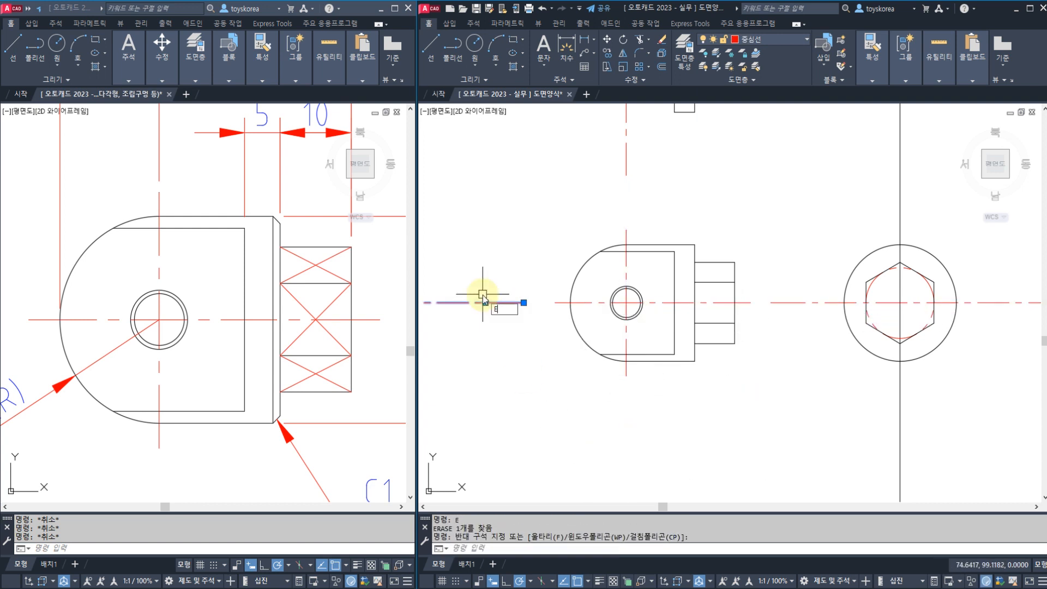
pyautogui.click(483, 295)
pyautogui.write('e')
pyautogui.press('space')
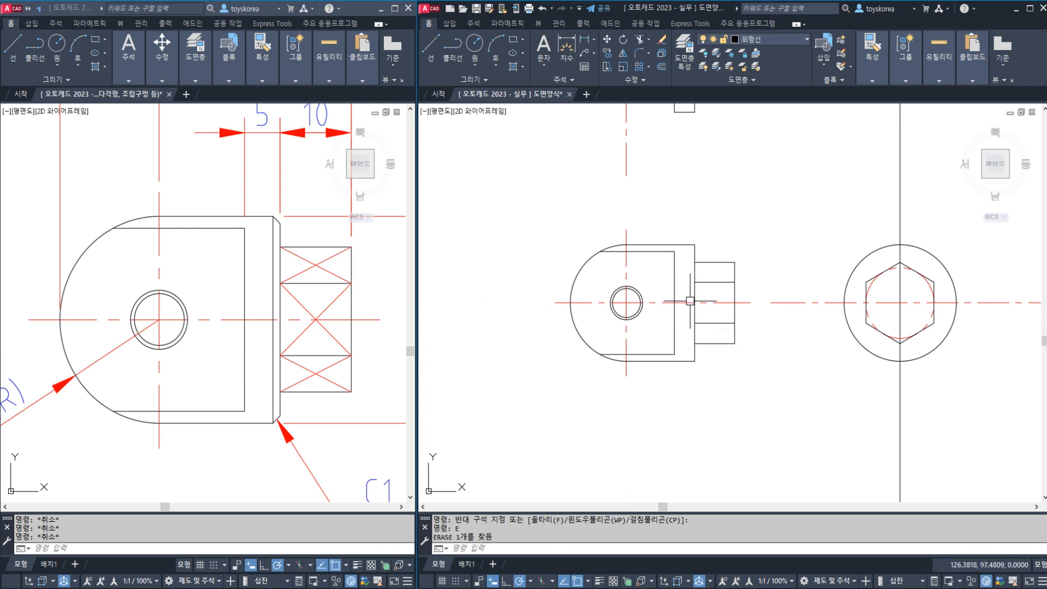
# Step: Set the Chamfer command to trim mode with both distances at 1 for the C1 flange edge
pyautogui.click(291, 366)
pyautogui.moveTo(288, 358); pyautogui.dragTo(207, 311, button='middle')
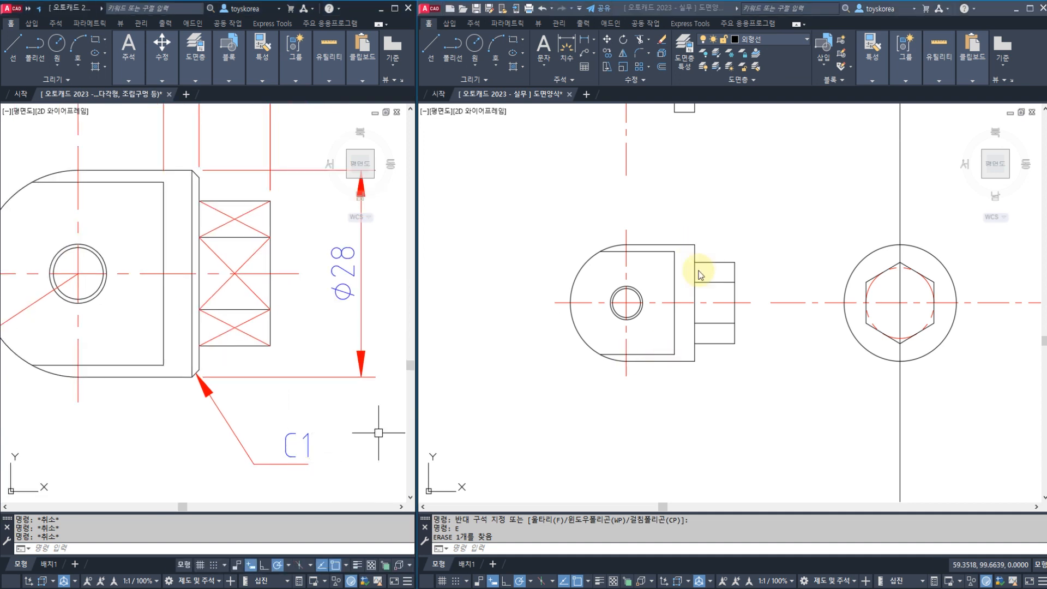
pyautogui.press('Escape')
pyautogui.press('Escape')
pyautogui.scroll(3, 698, 371)
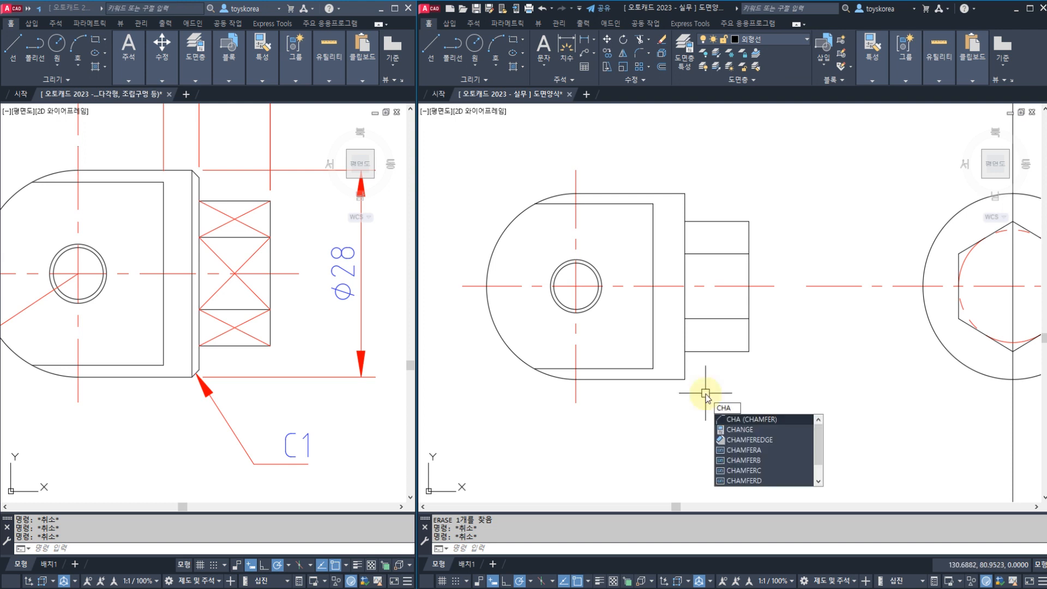
pyautogui.press('Return')
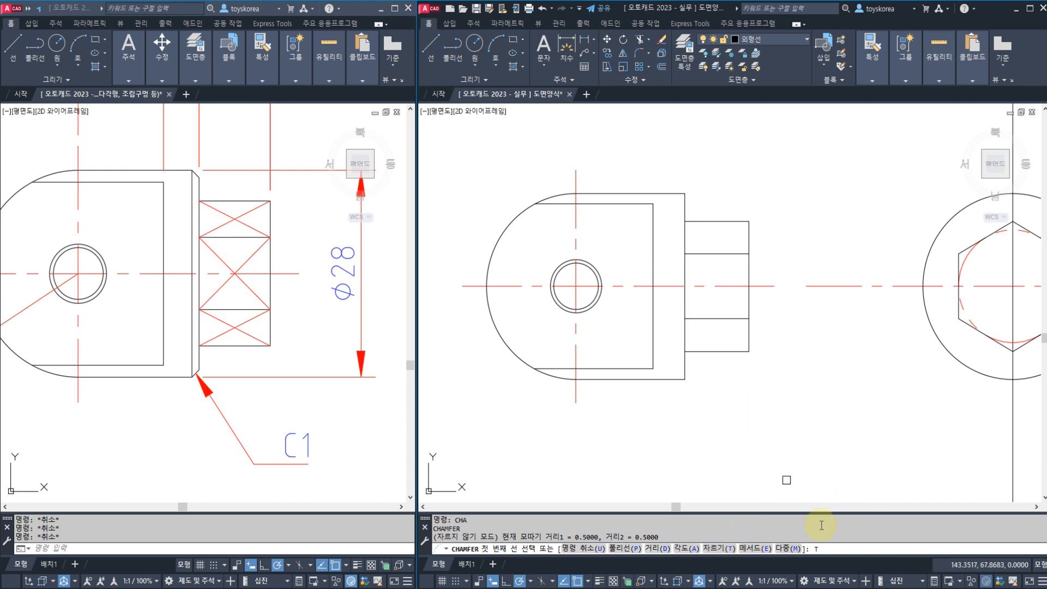
pyautogui.press('BackSpace')
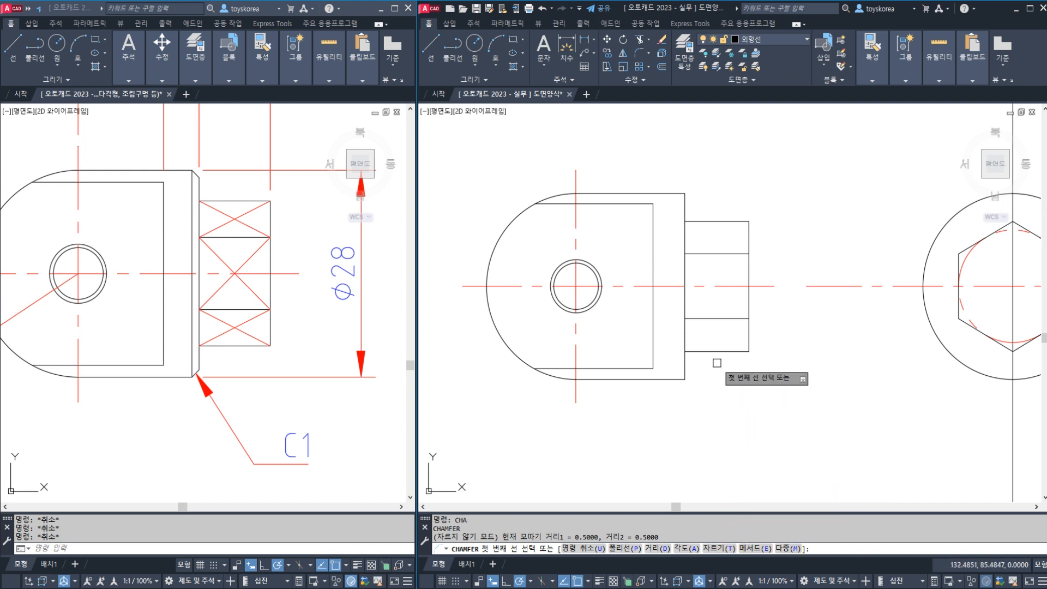
pyautogui.press('Return')
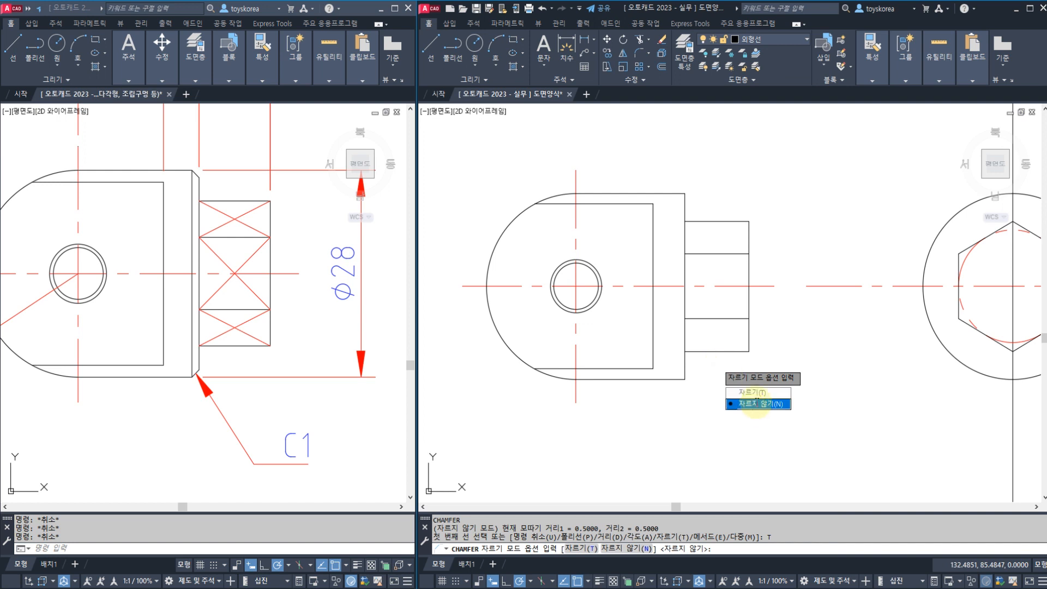
pyautogui.write('T')
pyautogui.press('Return')
pyautogui.write('D')
pyautogui.press('Return')
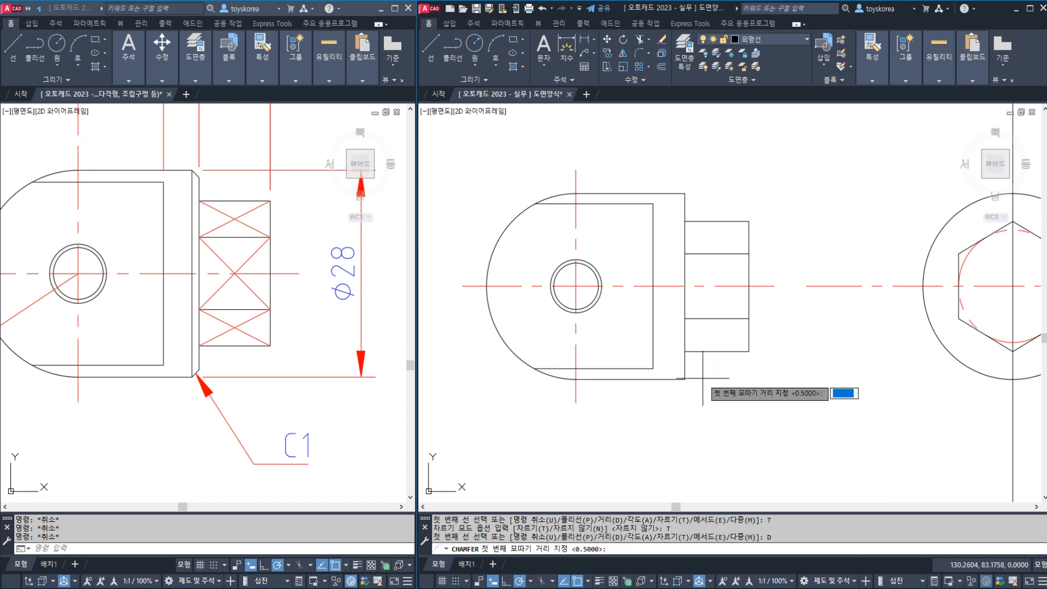
pyautogui.press('Return')
pyautogui.press('Return')
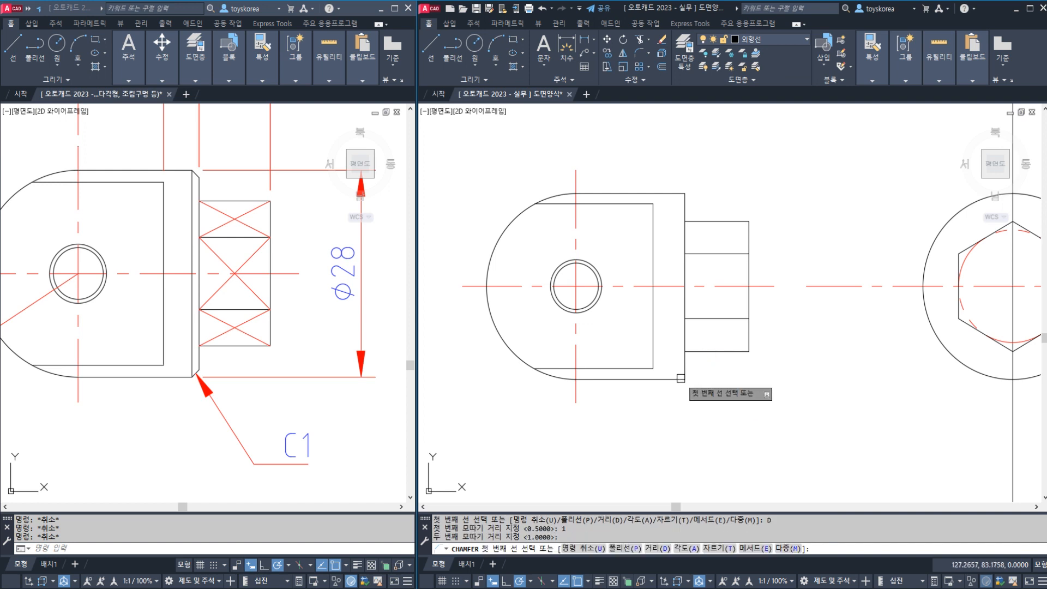
# Step: Chamfer the flange's lower and upper corners on the hex head side of the front view
pyautogui.click(672, 379)
pyautogui.click(680, 367)
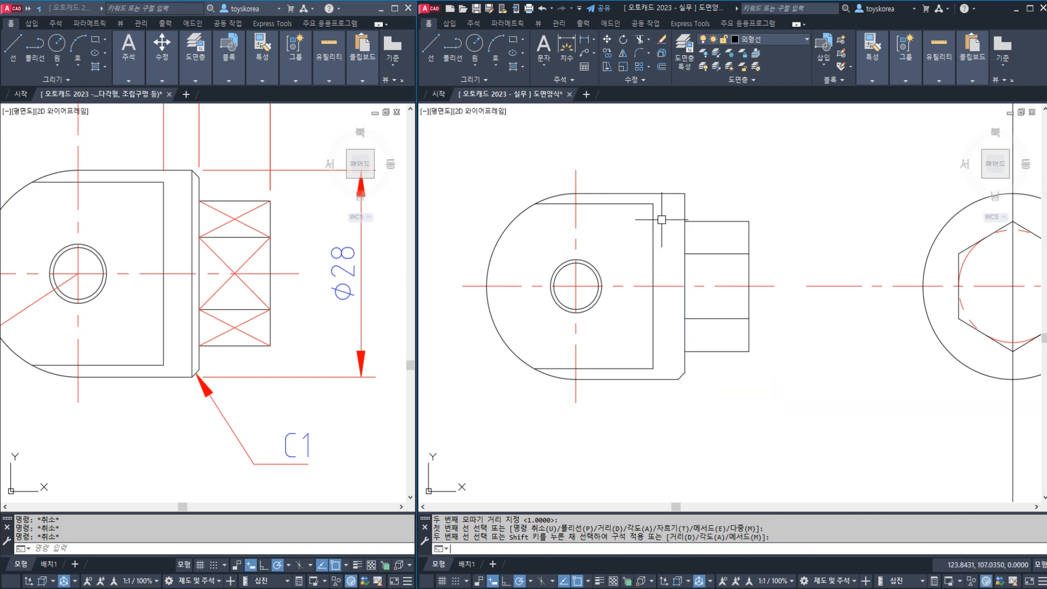
pyautogui.press('Return')
pyautogui.click(675, 195)
pyautogui.click(682, 209)
pyautogui.press('Escape')
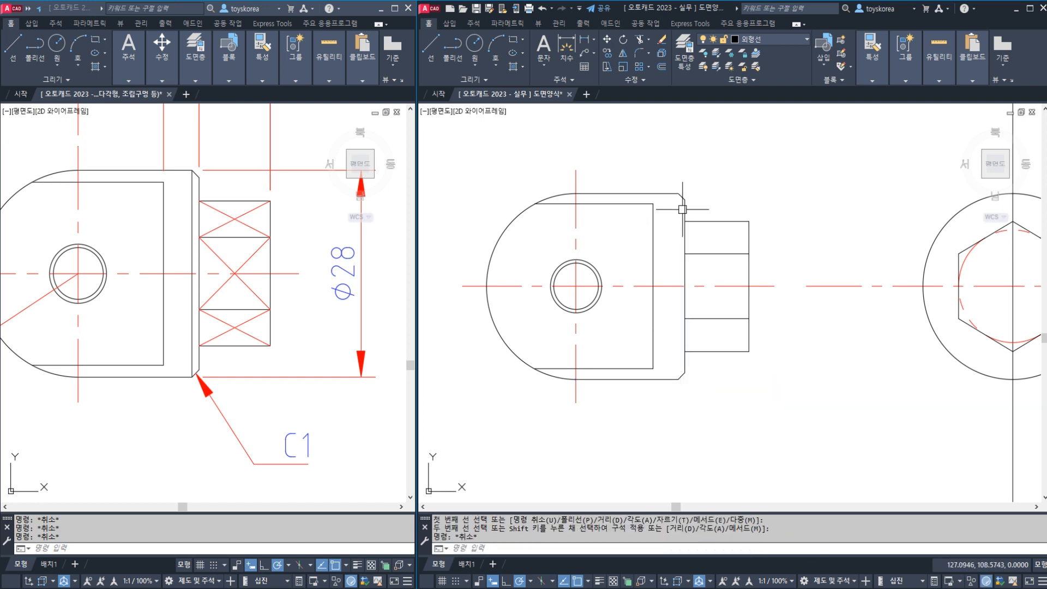
# Step: Draw a vertical 28 mm edge line joining the inner ends of the flange's upper and lower chamfers
pyautogui.write('l')
pyautogui.press('Return')
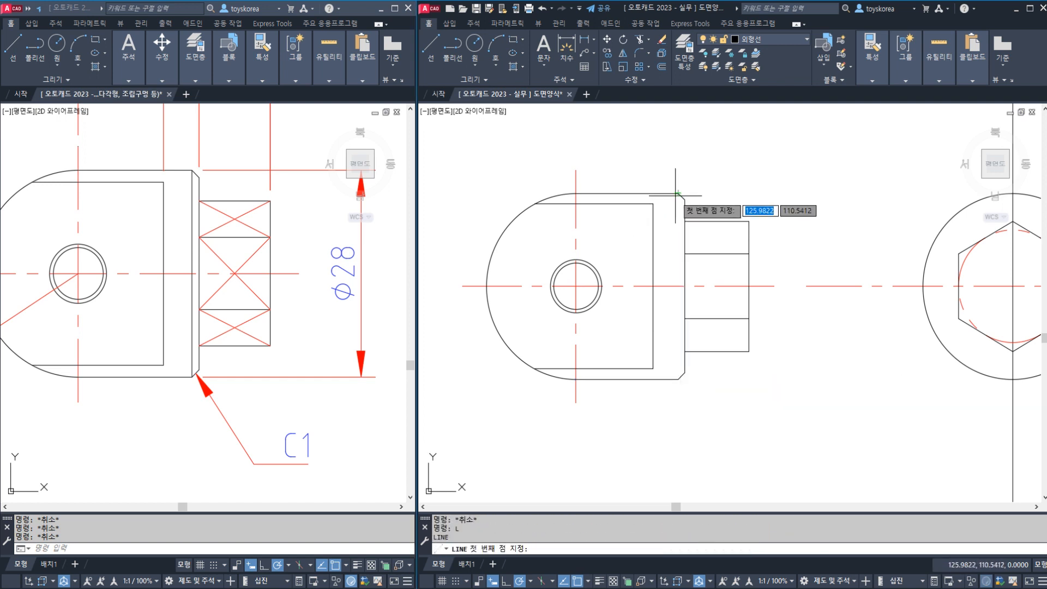
pyautogui.click(677, 194)
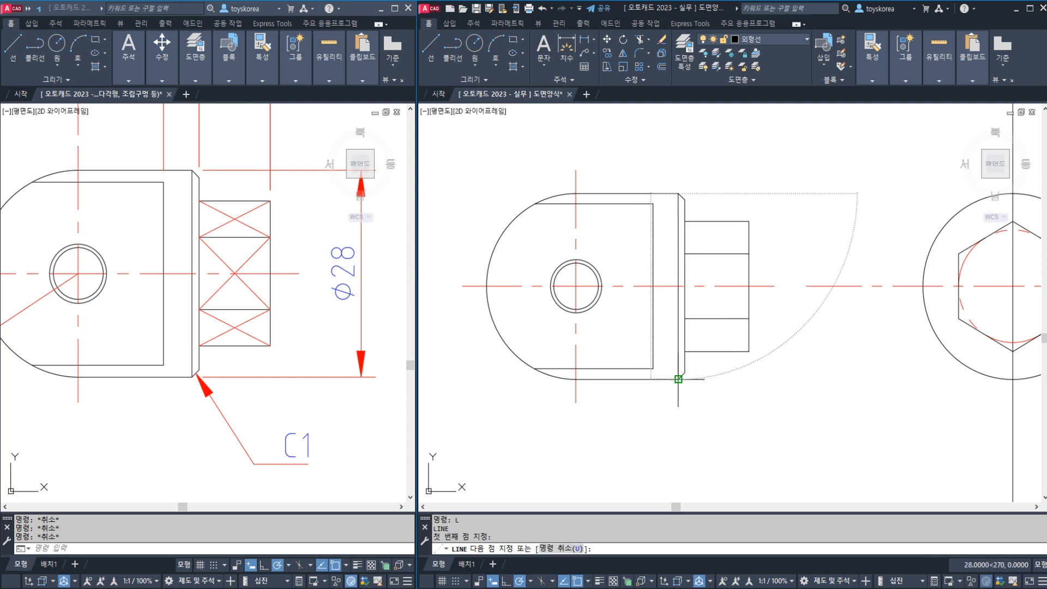
pyautogui.click(677, 379)
pyautogui.press('Escape')
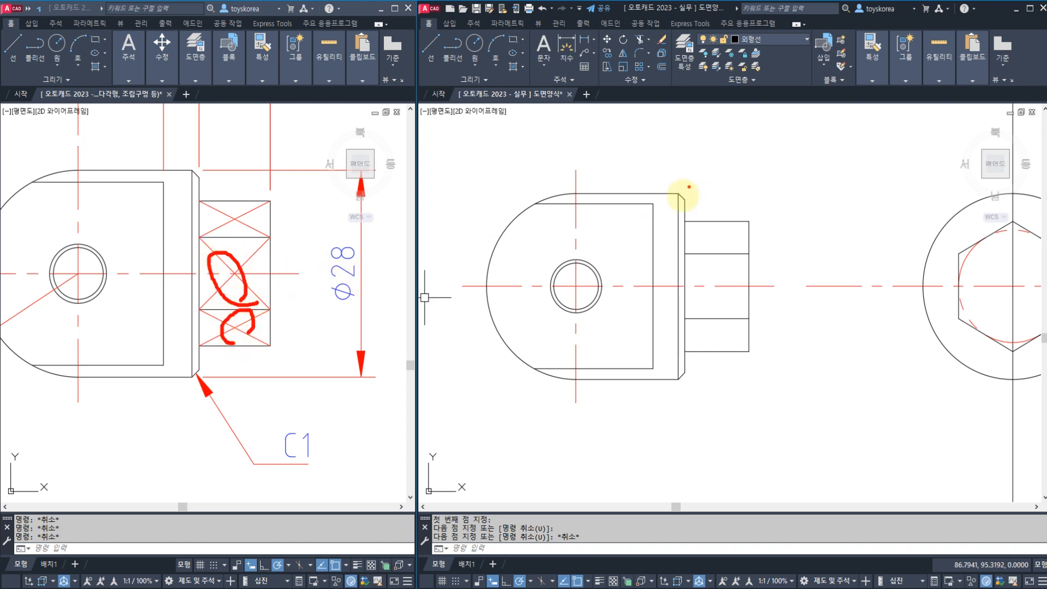
pyautogui.moveTo(666, 147)
pyautogui.mouseDown()
pyautogui.moveTo(603, 215)
pyautogui.moveTo(661, 156)
pyautogui.mouseUp()
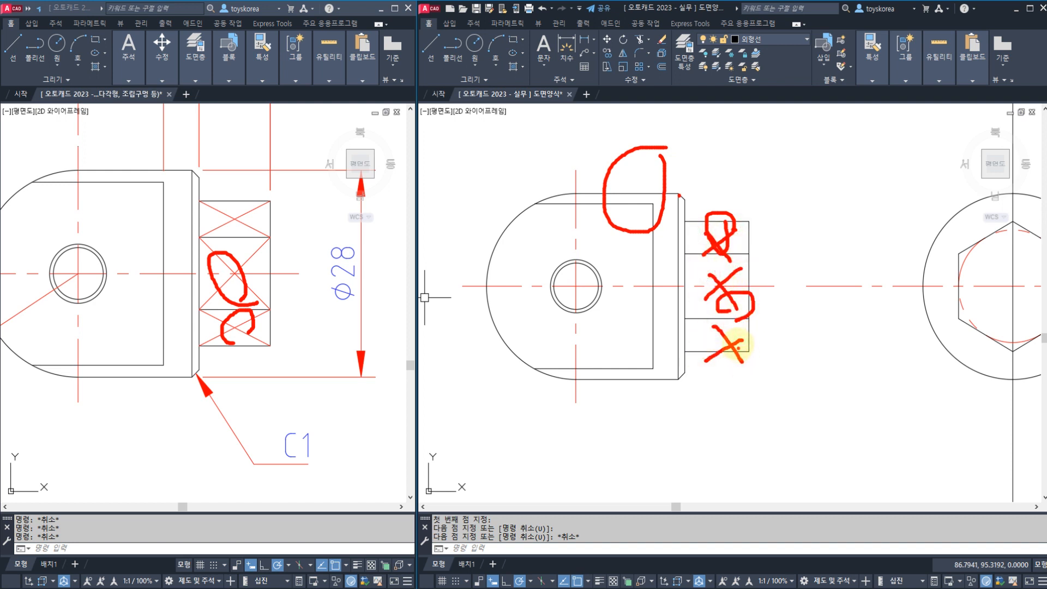
pyautogui.press('Escape')
pyautogui.press('Escape')
pyautogui.press('Escape')
pyautogui.click(729, 291)
pyautogui.press('Escape')
pyautogui.press('Escape')
pyautogui.press('Escape')
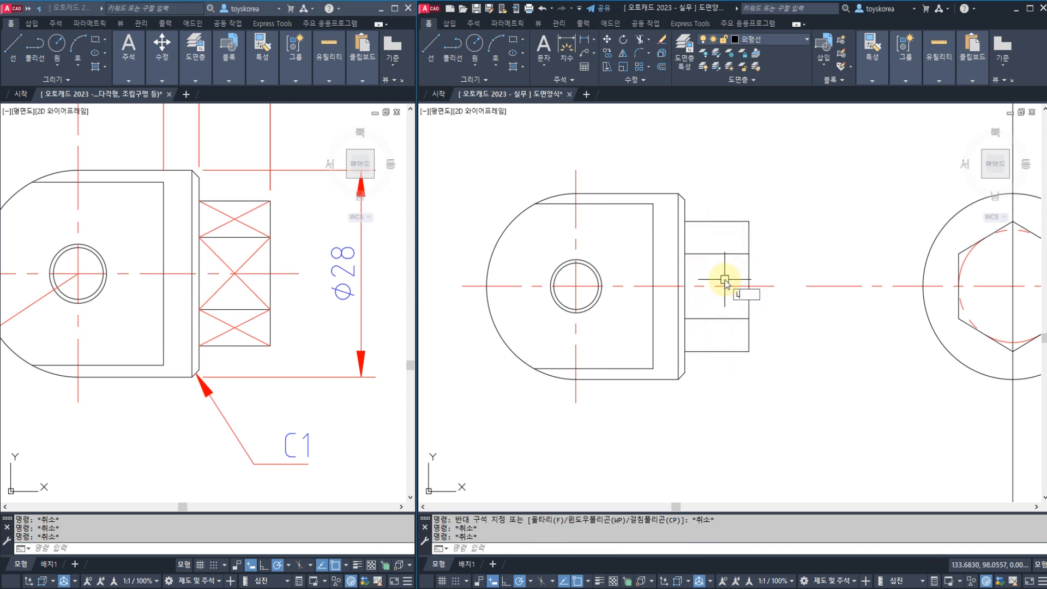
# Step: Draw two crossing diagonals corner to corner in the upper face of the hex head in the front view
pyautogui.press('Return')
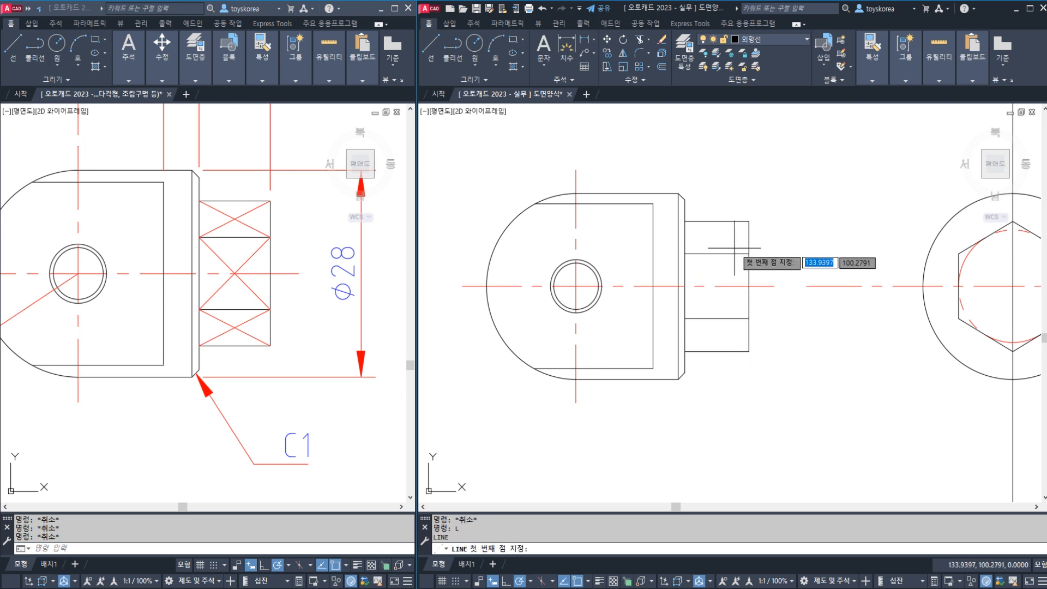
pyautogui.click(748, 221)
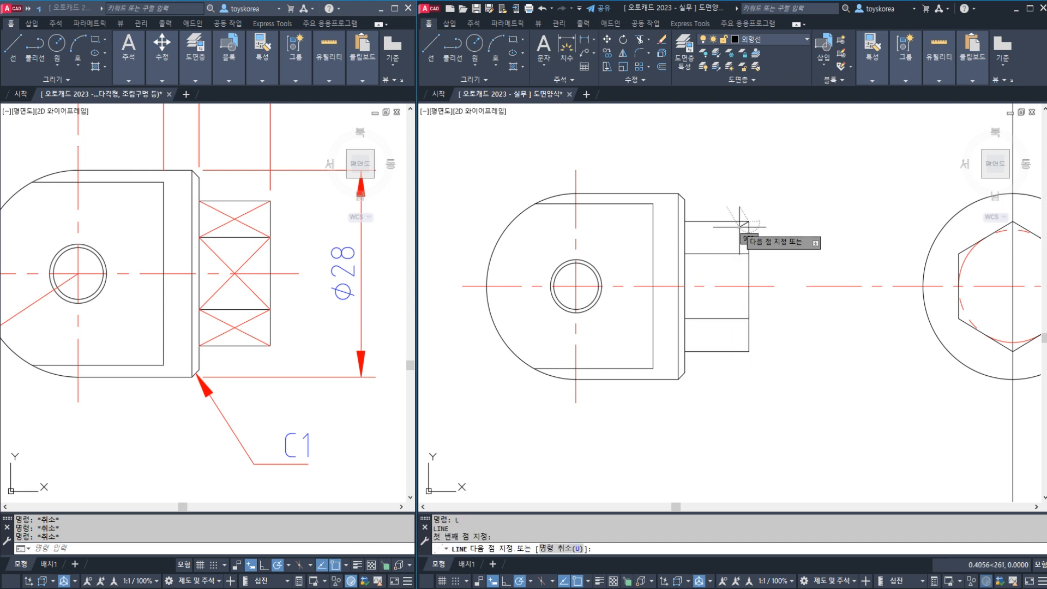
pyautogui.click(684, 253)
pyautogui.press('Return')
pyautogui.press('Return')
pyautogui.click(684, 221)
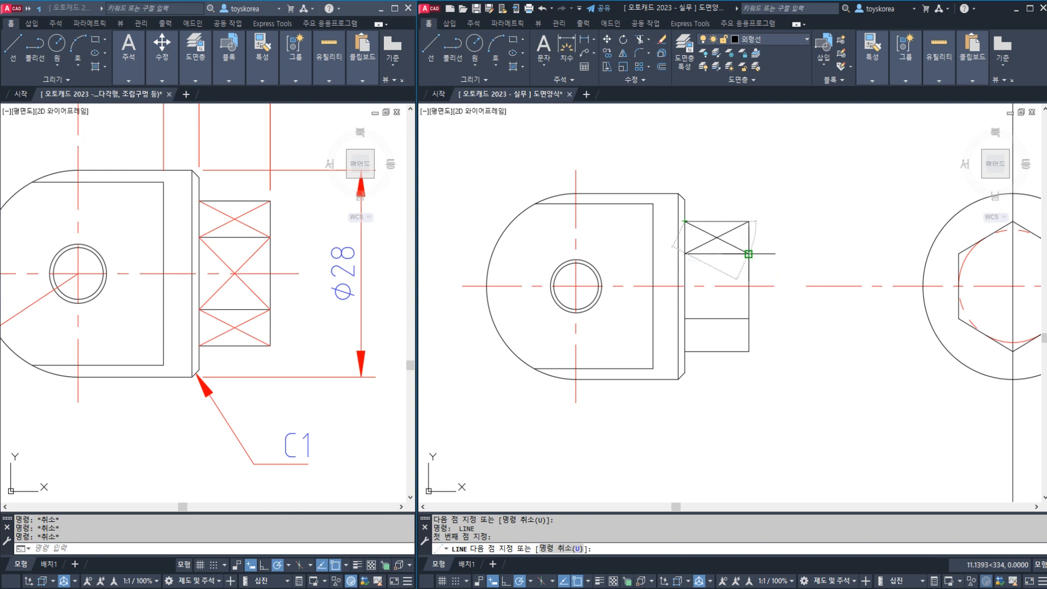
pyautogui.click(748, 254)
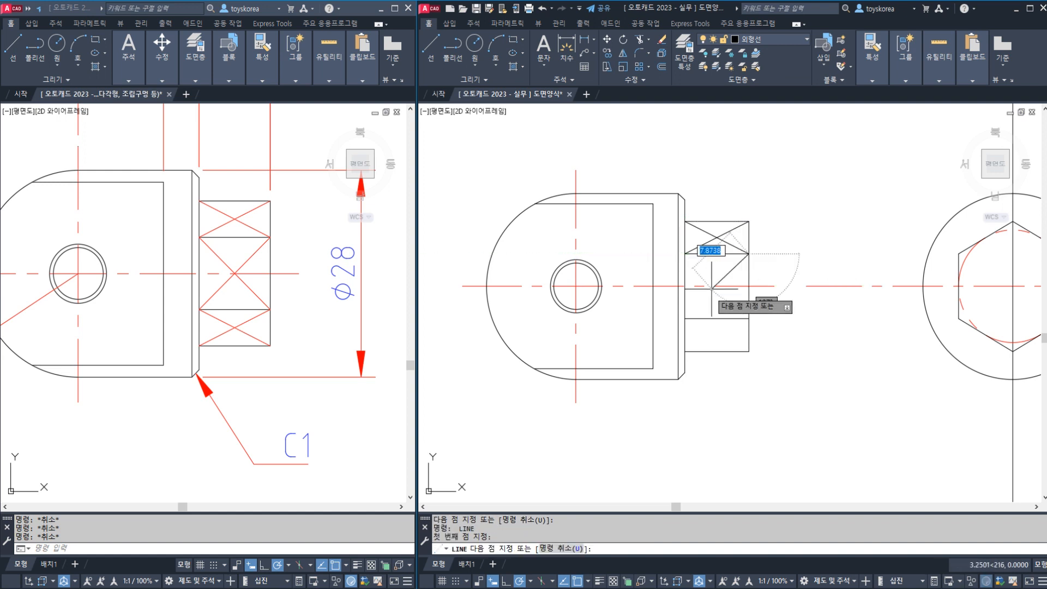
# Step: Draw two crossing diagonals corner to corner in the middle face of the hex head in the front view
pyautogui.click(685, 318)
pyautogui.press('Return')
pyautogui.press('Return')
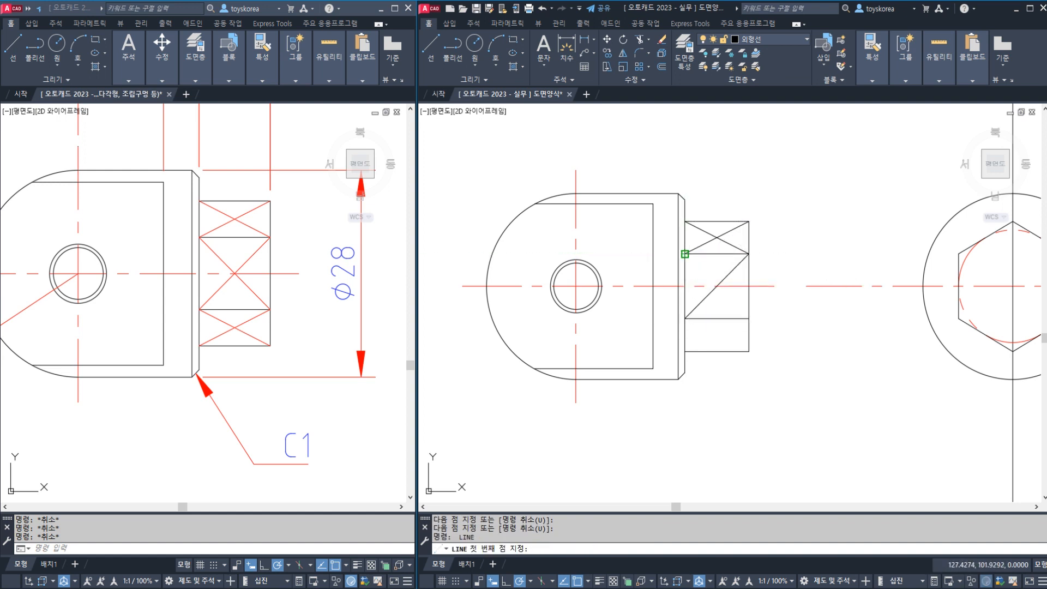
pyautogui.click(685, 253)
pyautogui.click(748, 317)
pyautogui.press('Escape')
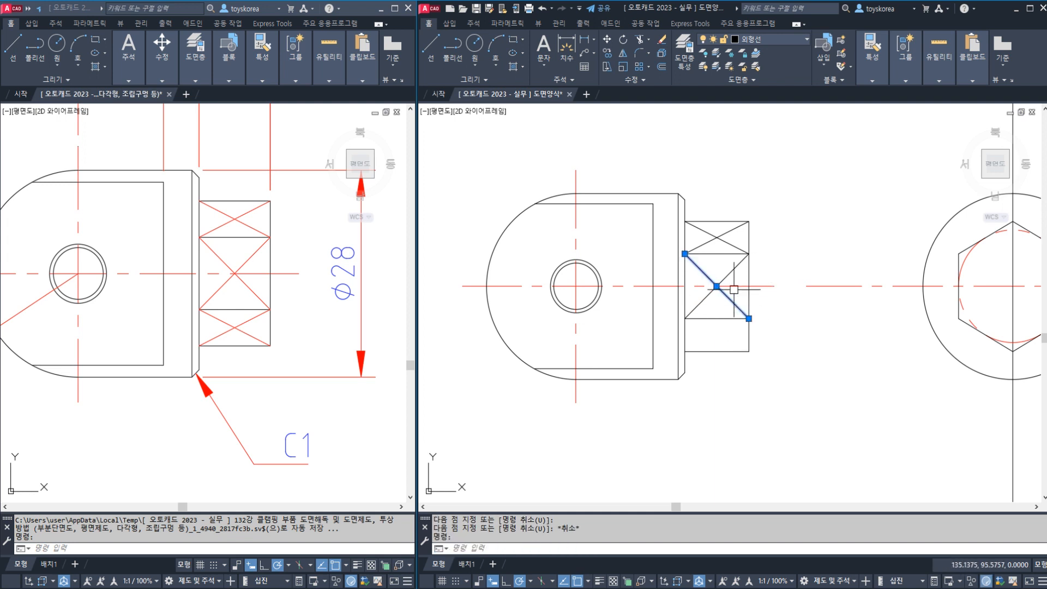
# Step: Move the four diagonals in the hex head's upper and middle faces to the 가는실선 layer
pyautogui.click(730, 277)
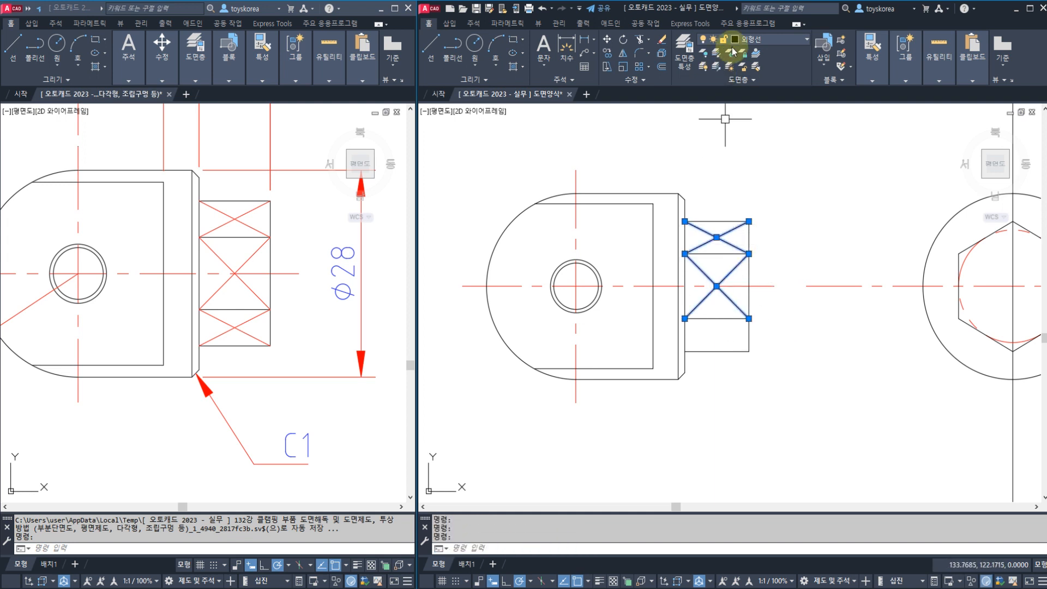
pyautogui.click(769, 39)
pyautogui.click(770, 84)
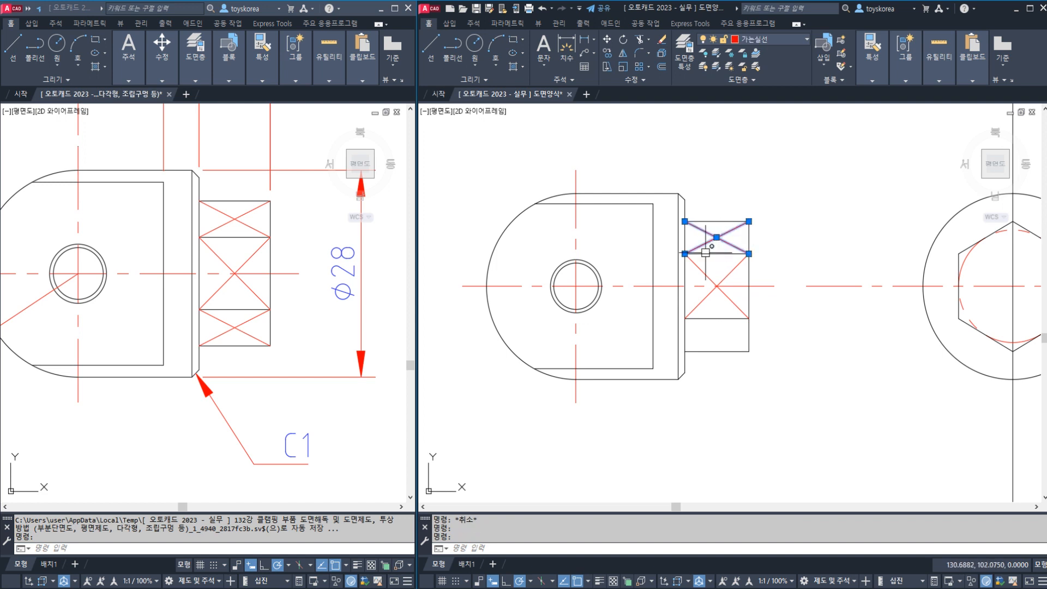
# Step: Mirror the upper face's two diagonals about the horizontal centerline into the hex head's lower face, keeping the originals, and save the drawing
pyautogui.write('I')
pyautogui.press('Return')
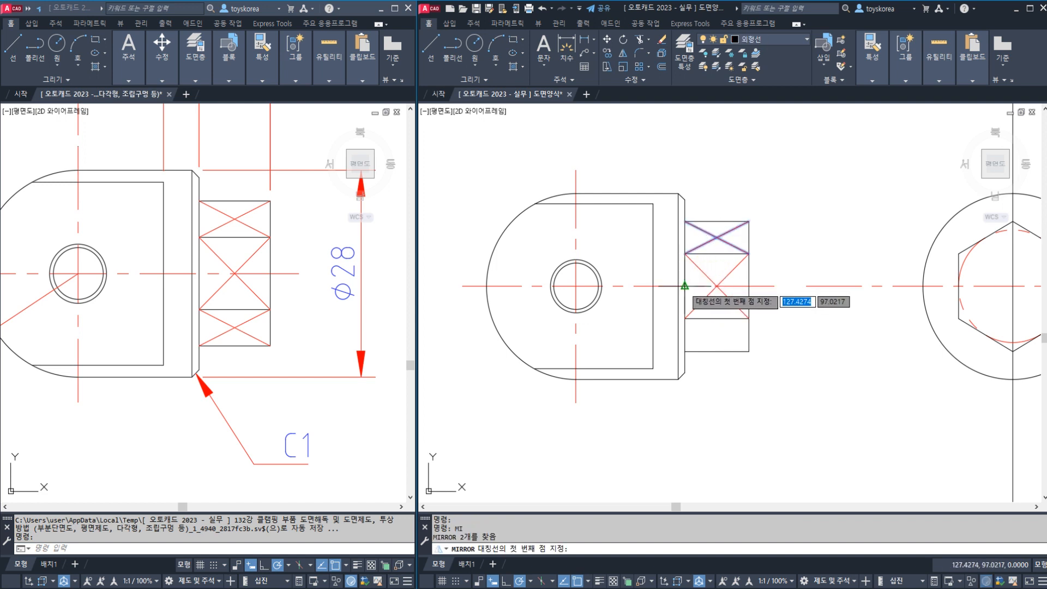
pyautogui.click(684, 285)
pyautogui.click(704, 286)
pyautogui.press('Return')
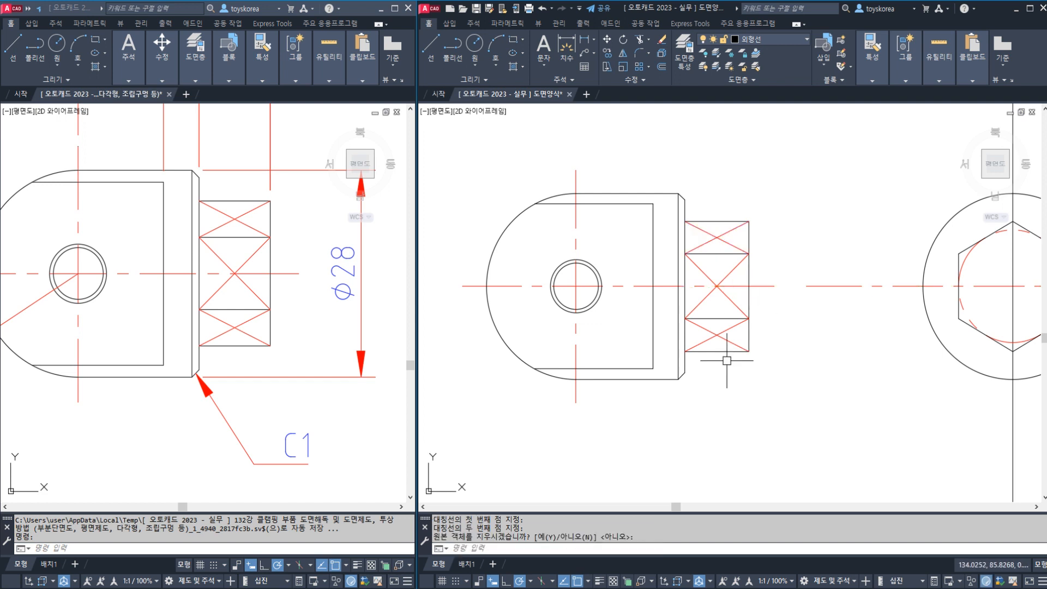
pyautogui.press('Return')
pyautogui.press('Escape')
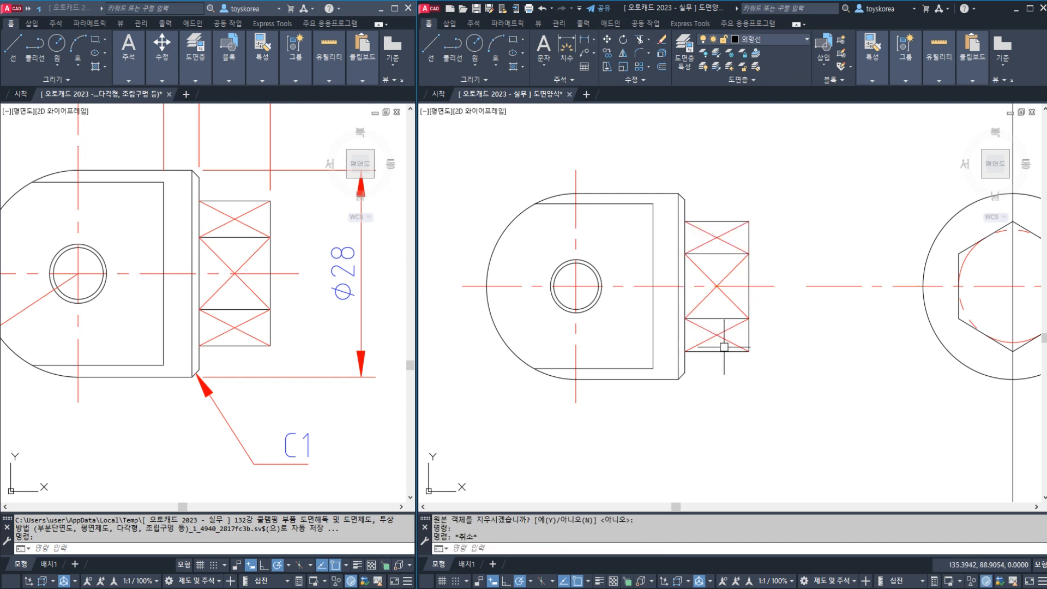
pyautogui.click(723, 334)
pyautogui.press('Escape')
pyautogui.press('Escape')
pyautogui.moveTo(795, 334); pyautogui.dragTo(780, 339, button='middle')
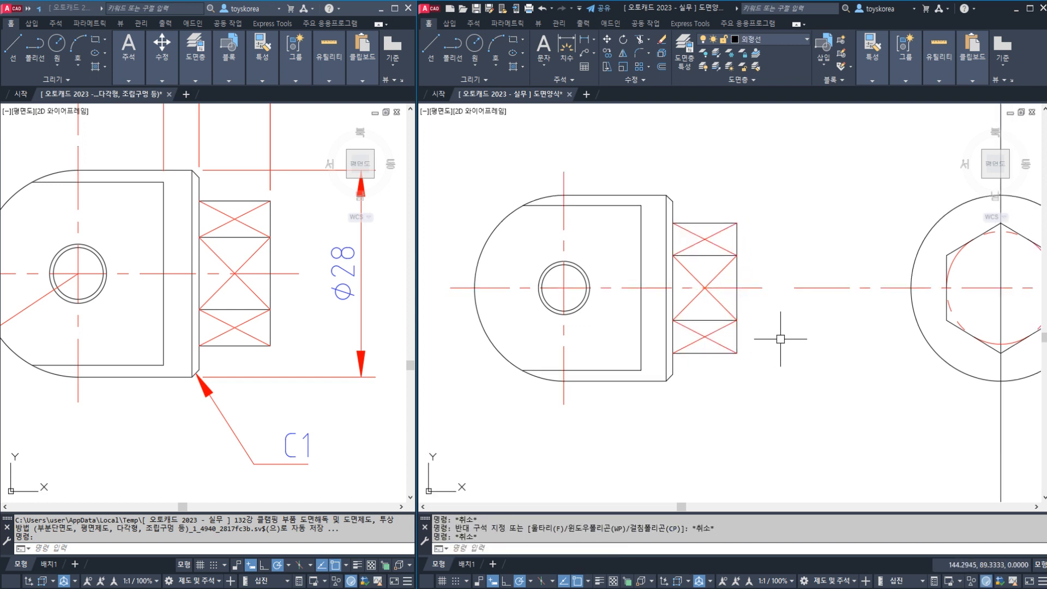
pyautogui.hotkey('ctrl', 's')
# Step: Break the horizontal centerline between the front view and the hexagon side view, leaving short overhangs at both outlines
pyautogui.click(295, 362)
pyautogui.press('Escape')
pyautogui.scroll(-2, 353, 352)
pyautogui.moveTo(353, 351); pyautogui.dragTo(158, 358, button='middle')
pyautogui.click(807, 339)
pyautogui.press('Escape')
pyautogui.moveTo(859, 314)
pyautogui.mouseDown(button='middle')
pyautogui.moveTo(722, 317)
pyautogui.moveTo(637, 340)
pyautogui.mouseUp(button='middle')
pyautogui.scroll(-2, 638, 340)
pyautogui.write('br')
pyautogui.press('Return')
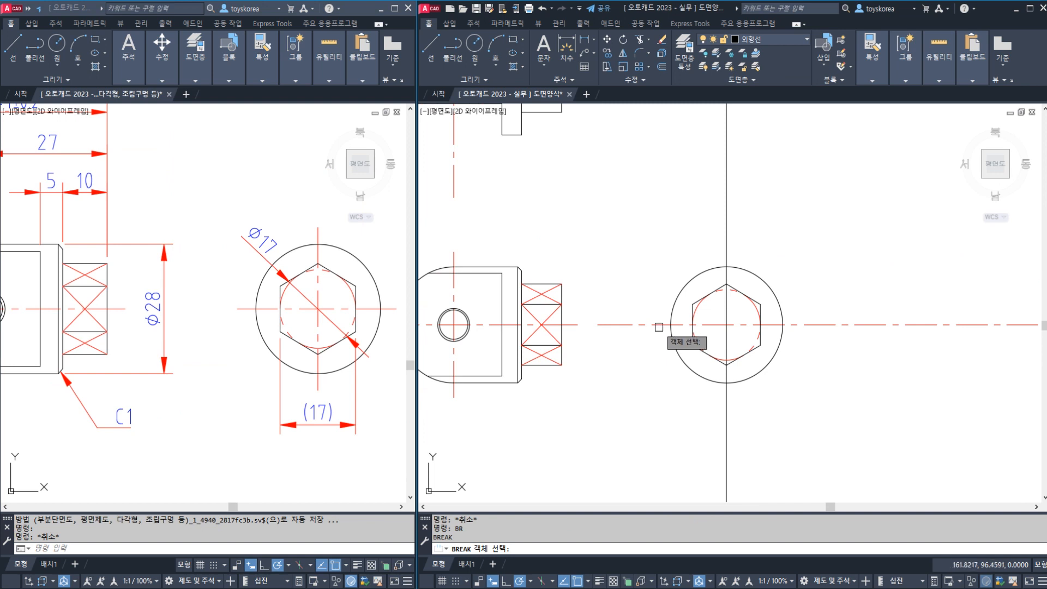
pyautogui.click(659, 327)
pyautogui.click(585, 349)
pyautogui.press('Escape')
# Step: Break the horizontal centerline just beyond the far side of the side view's outer circle
pyautogui.press('Return')
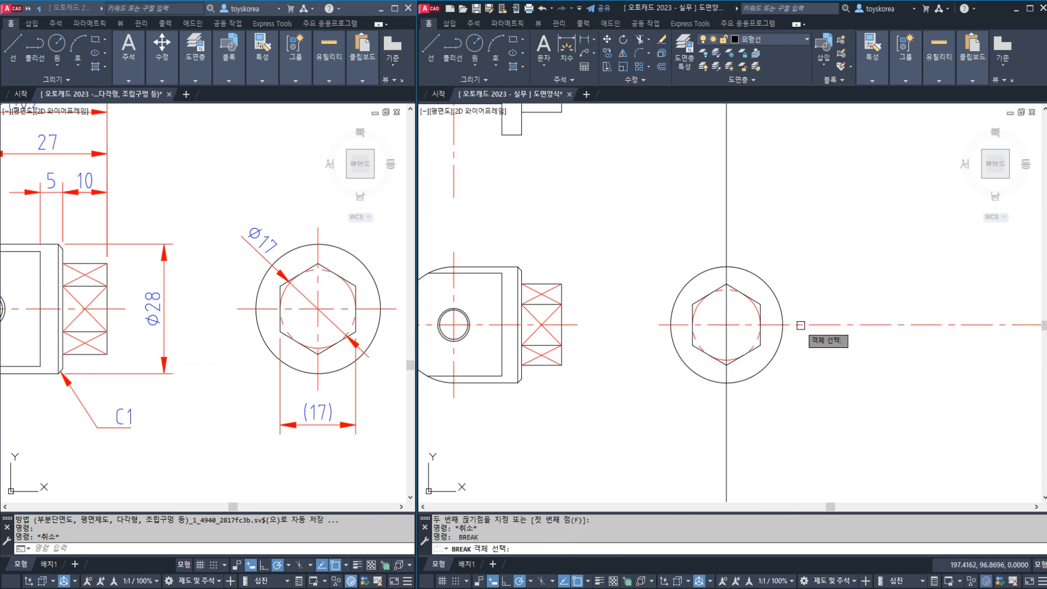
pyautogui.click(796, 326)
pyautogui.click(837, 325)
pyautogui.press('Escape')
# Step: Break the side view's vertical center line a short distance above and below the outer circle
pyautogui.press('Return')
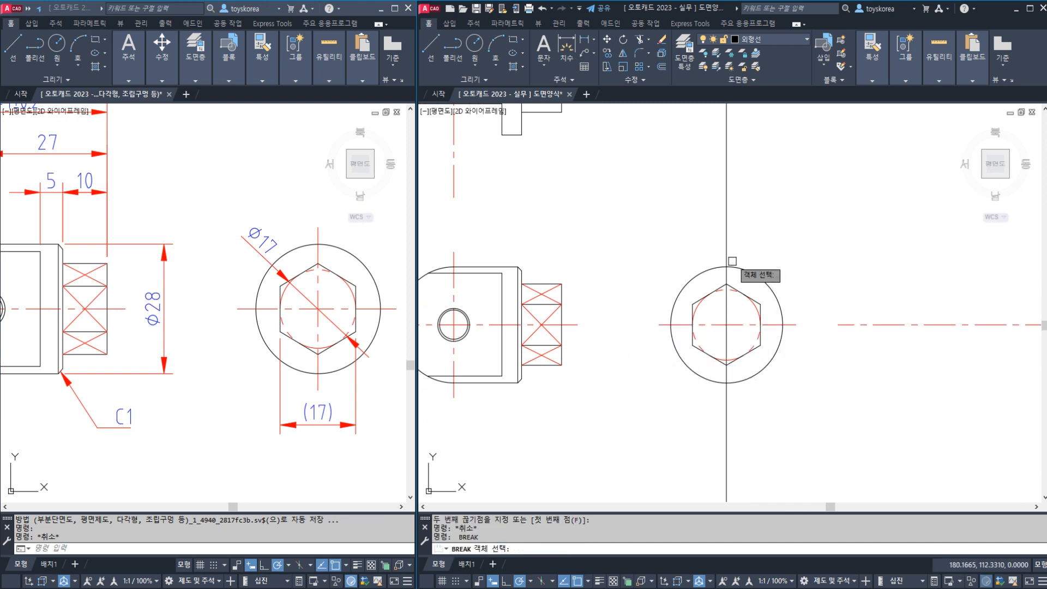
pyautogui.click(728, 253)
pyautogui.press('Escape')
pyautogui.press('Return')
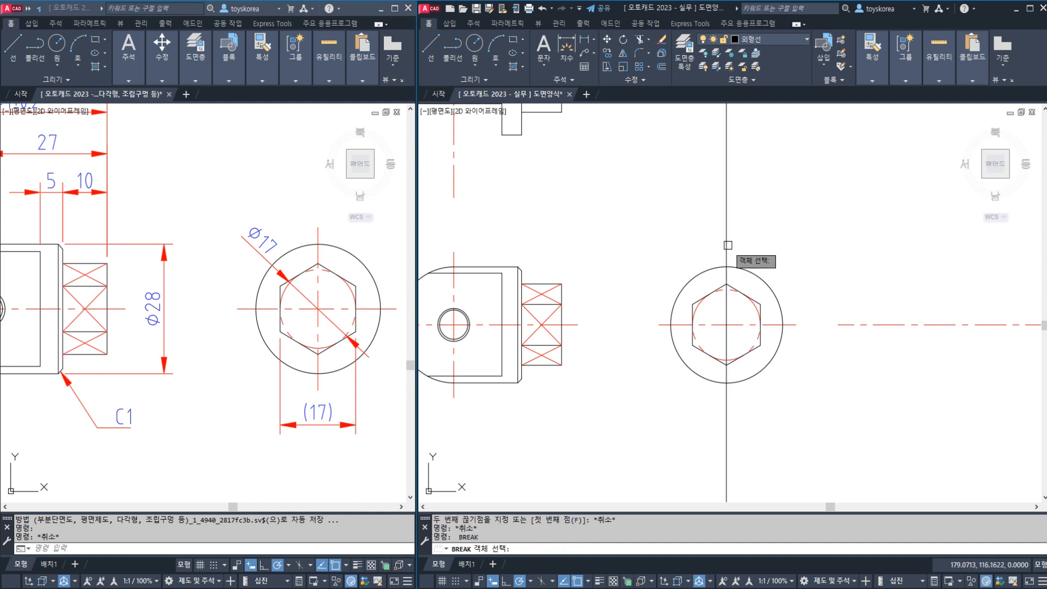
pyautogui.click(727, 252)
pyautogui.click(727, 212)
pyautogui.press('Return')
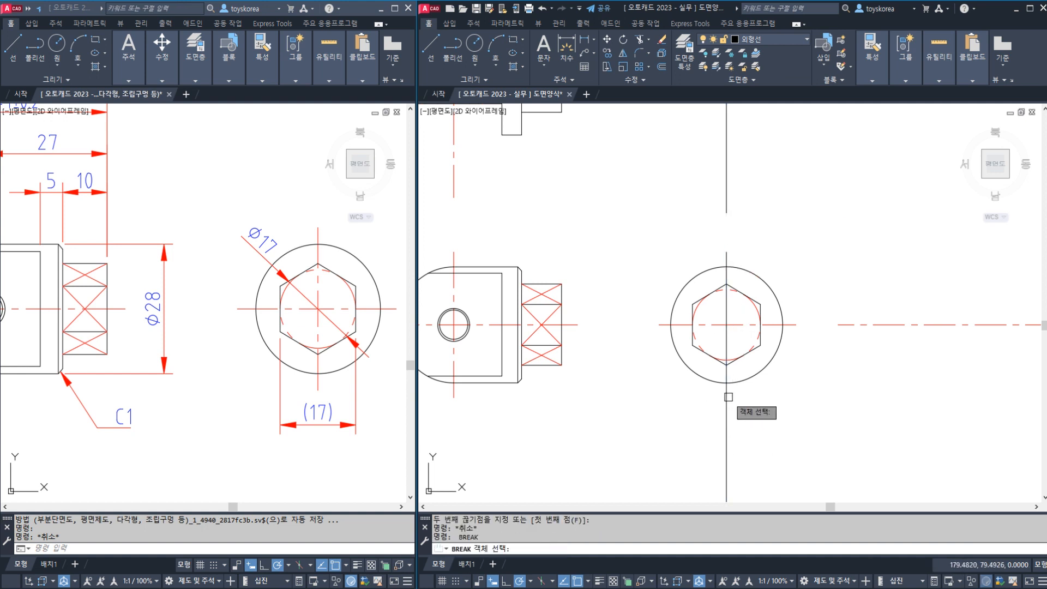
pyautogui.click(726, 398)
pyautogui.click(730, 422)
pyautogui.press('Escape')
pyautogui.press('Escape')
# Step: Erase the leftover line pieces below, beside and above the side view's outer circle
pyautogui.click(748, 434)
pyautogui.click(678, 445)
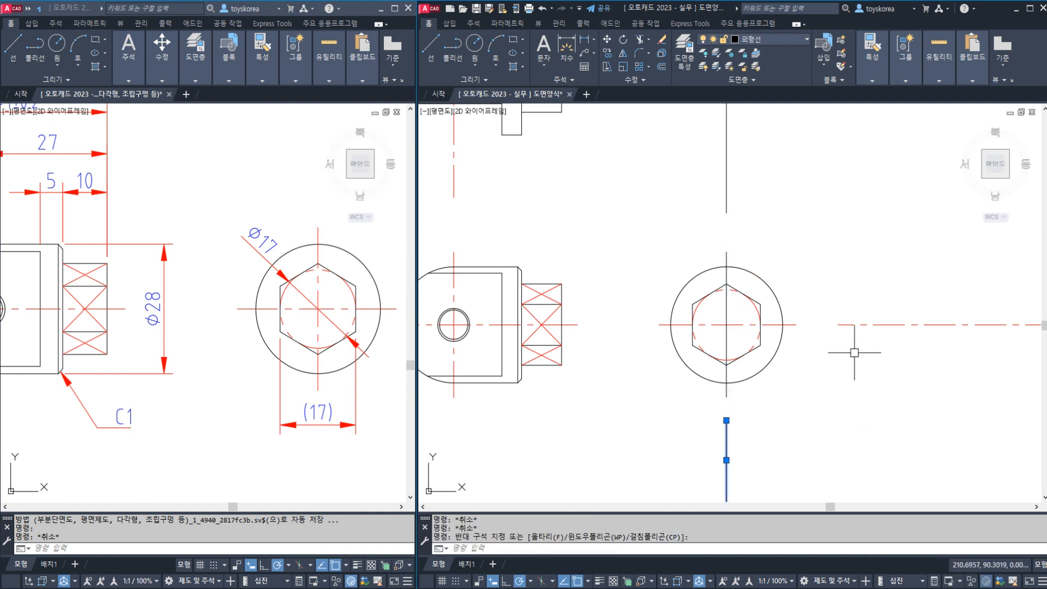
pyautogui.write('e')
pyautogui.press('Return')
pyautogui.click(888, 344)
pyautogui.click(854, 294)
pyautogui.write('e')
pyautogui.press('Return')
pyautogui.click(749, 212)
pyautogui.click(704, 187)
pyautogui.write('e')
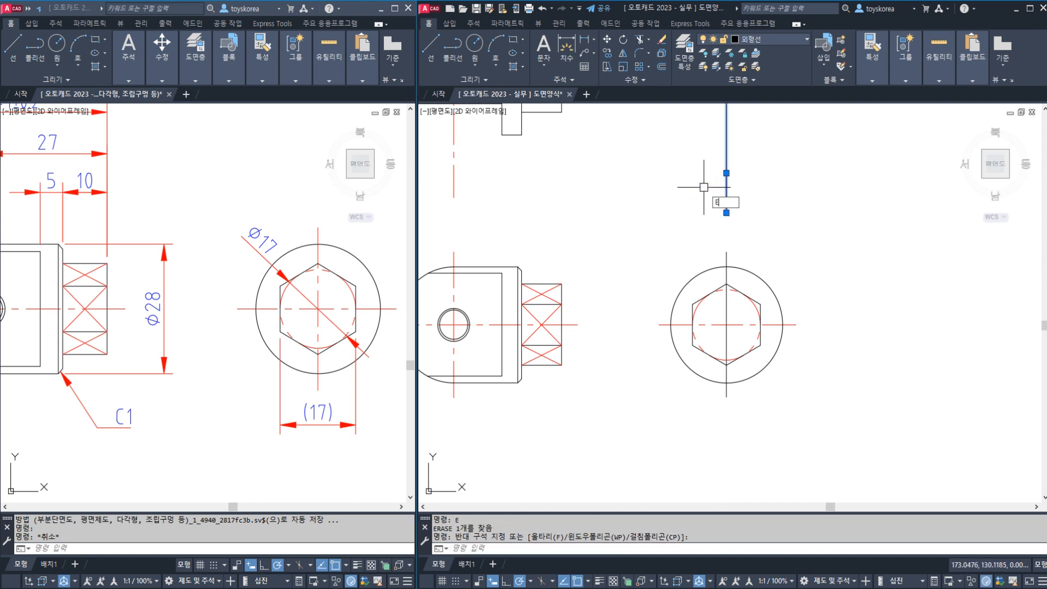
pyautogui.press('Return')
pyautogui.press('Escape')
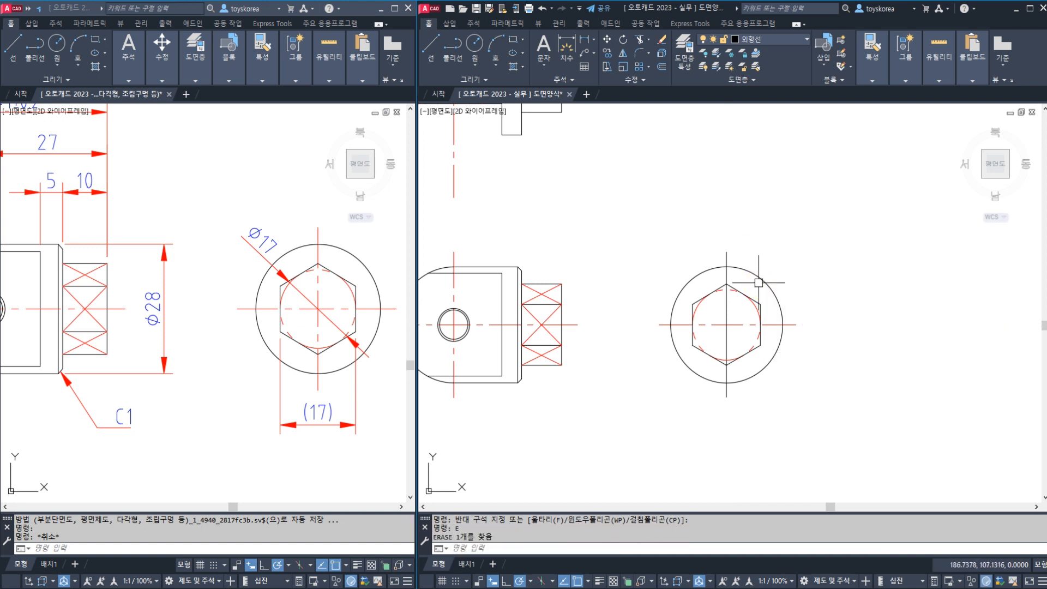
# Step: Match the side view's vertical center line to the properties of its horizontal centerline
pyautogui.click(774, 326)
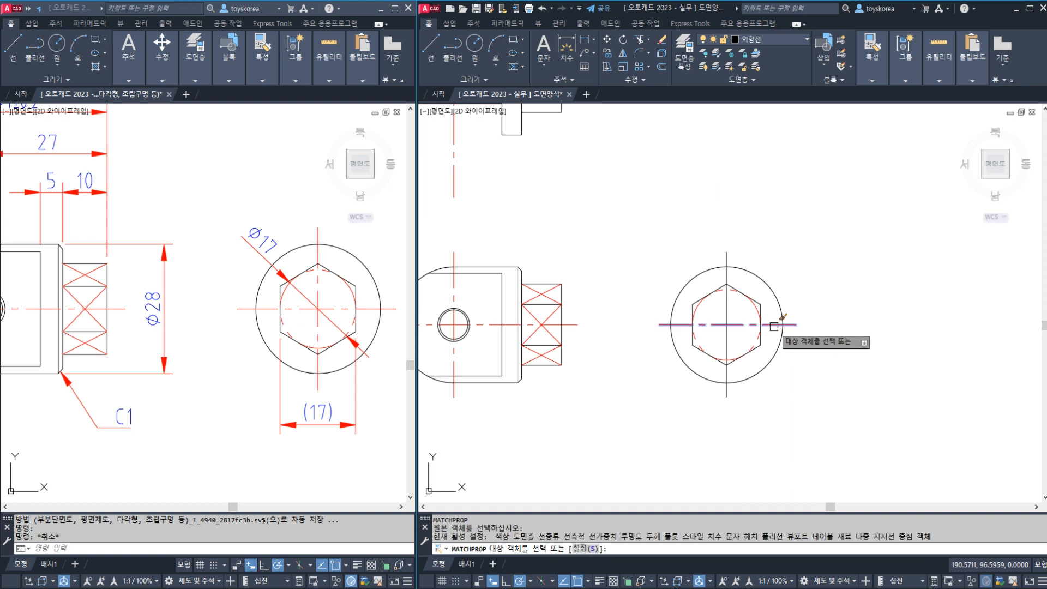
pyautogui.click(726, 281)
pyautogui.press('Escape')
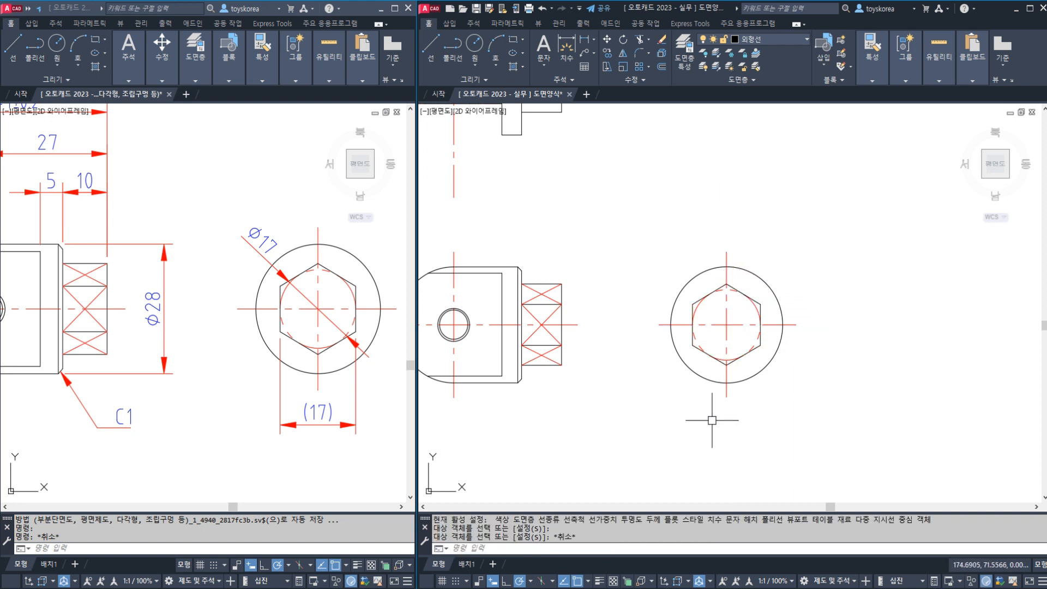
# Step: Match the long horizontal construction line through the top view to the properties of the hole's vertical centerline
pyautogui.moveTo(537, 127)
pyautogui.mouseDown(button='middle')
pyautogui.moveTo(679, 223)
pyautogui.moveTo(714, 272)
pyautogui.mouseUp(button='middle')
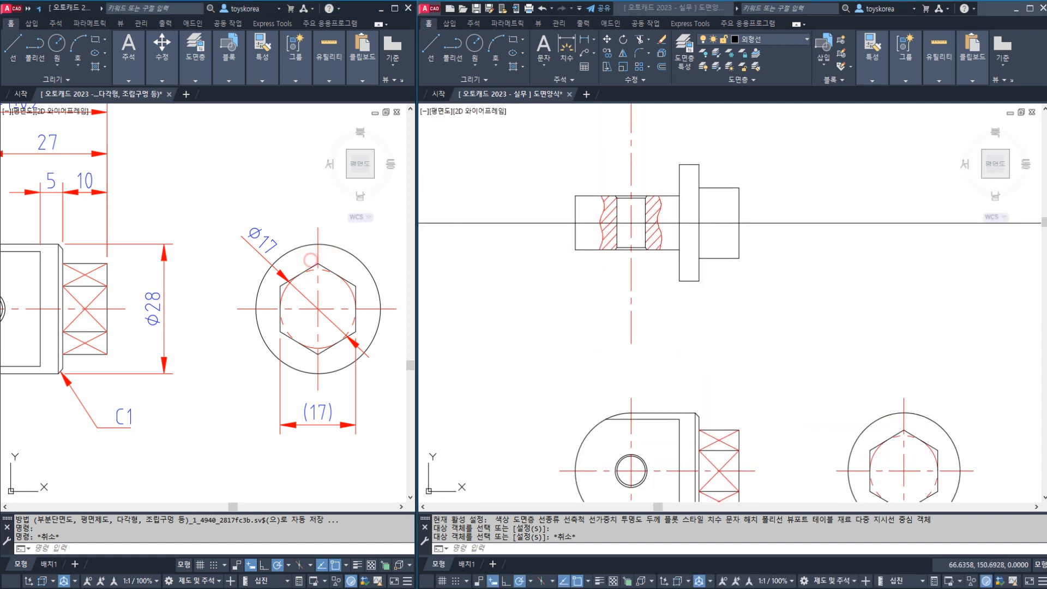
pyautogui.moveTo(312, 258); pyautogui.dragTo(433, 419, button='middle')
pyautogui.moveTo(147, 209); pyautogui.dragTo(252, 411, button='middle')
pyautogui.scroll(2, 259, 353)
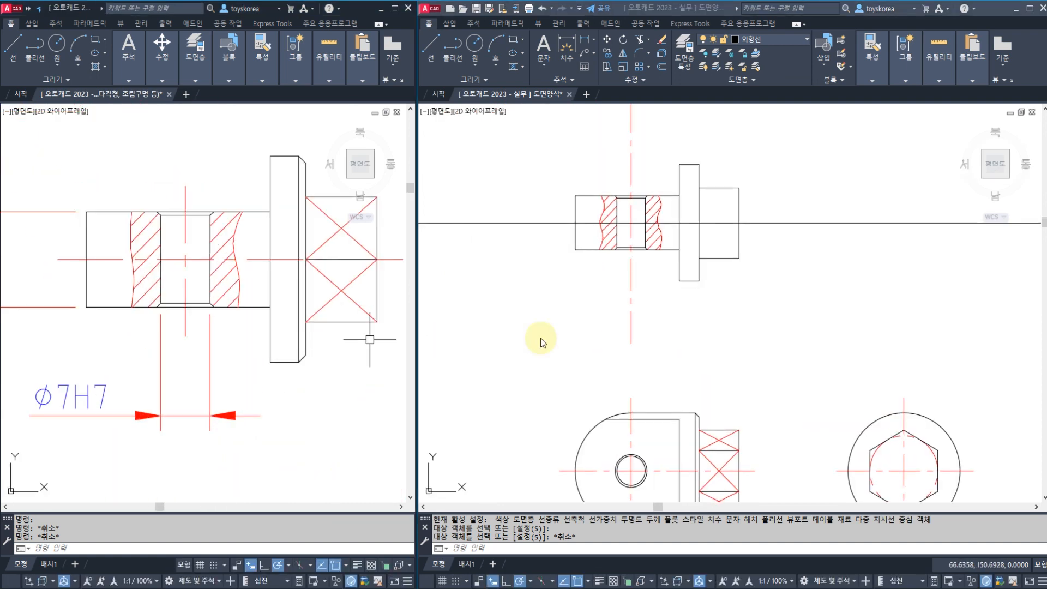
pyautogui.click(601, 320)
pyautogui.press('Escape')
pyautogui.press('Escape')
pyautogui.moveTo(612, 268); pyautogui.dragTo(604, 296, button='middle')
pyautogui.click(544, 251)
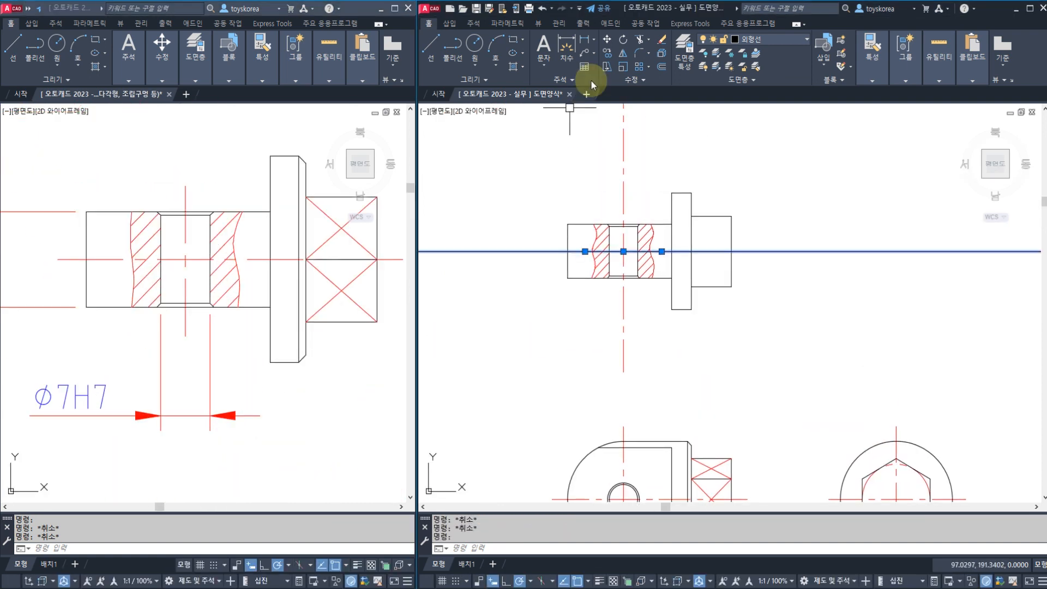
pyautogui.press('Escape')
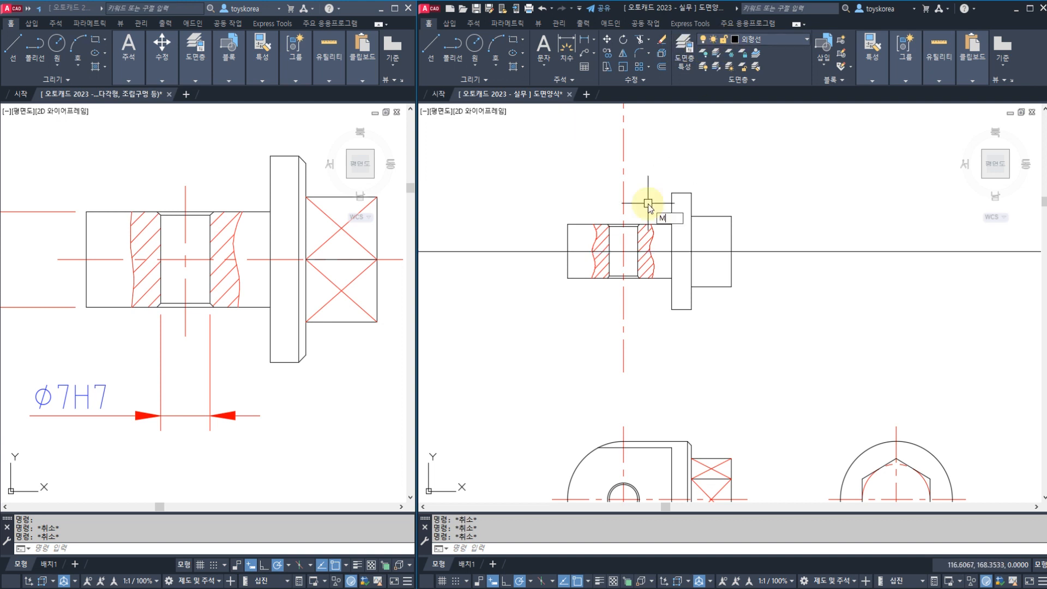
pyautogui.write('MA')
pyautogui.press('Return')
pyautogui.click(624, 196)
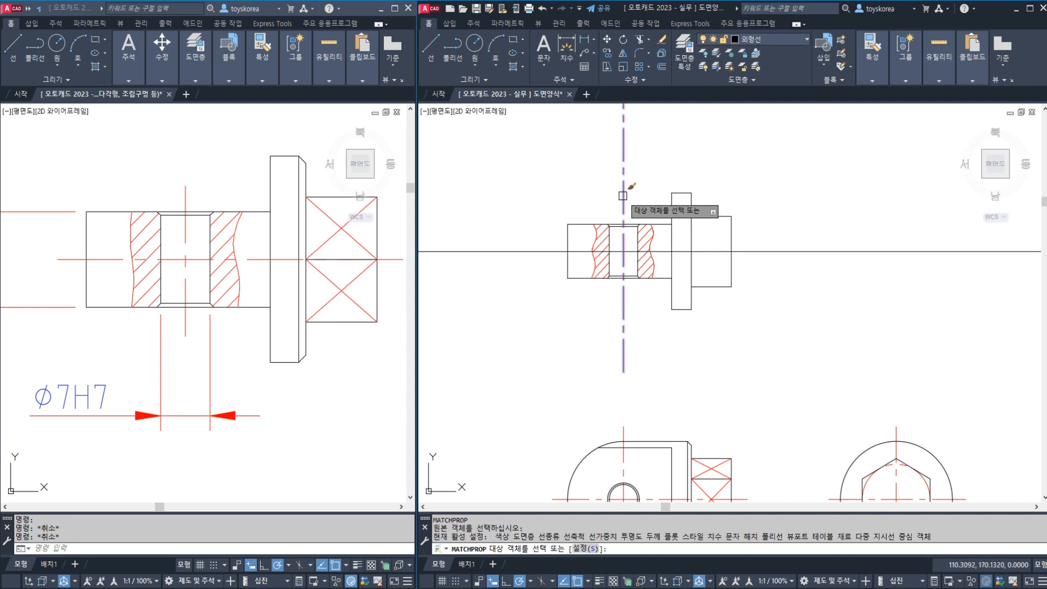
pyautogui.click(529, 252)
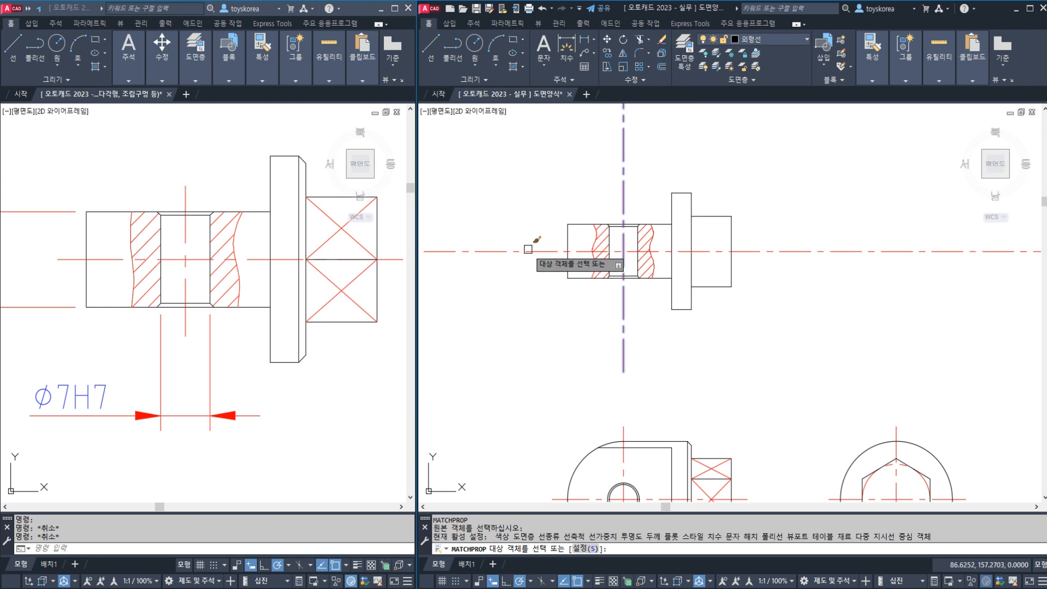
pyautogui.press('Escape')
# Step: Break the top view's horizontal and vertical centerlines a short distance beyond the part outline at all four ends
pyautogui.write('BR')
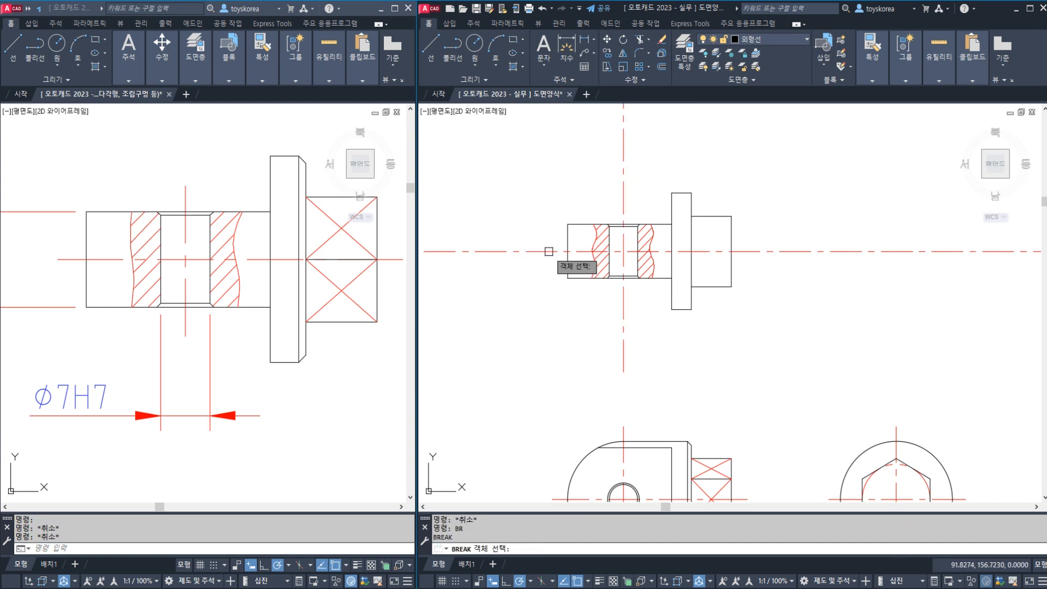
pyautogui.press('Return')
pyautogui.click(623, 164)
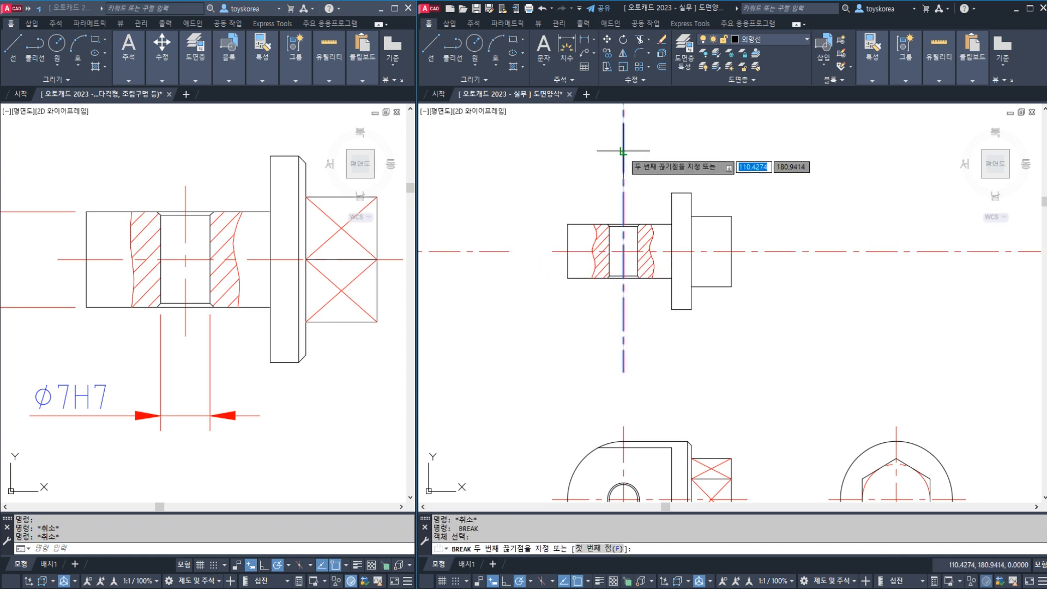
pyautogui.click(631, 208)
pyautogui.press('Return')
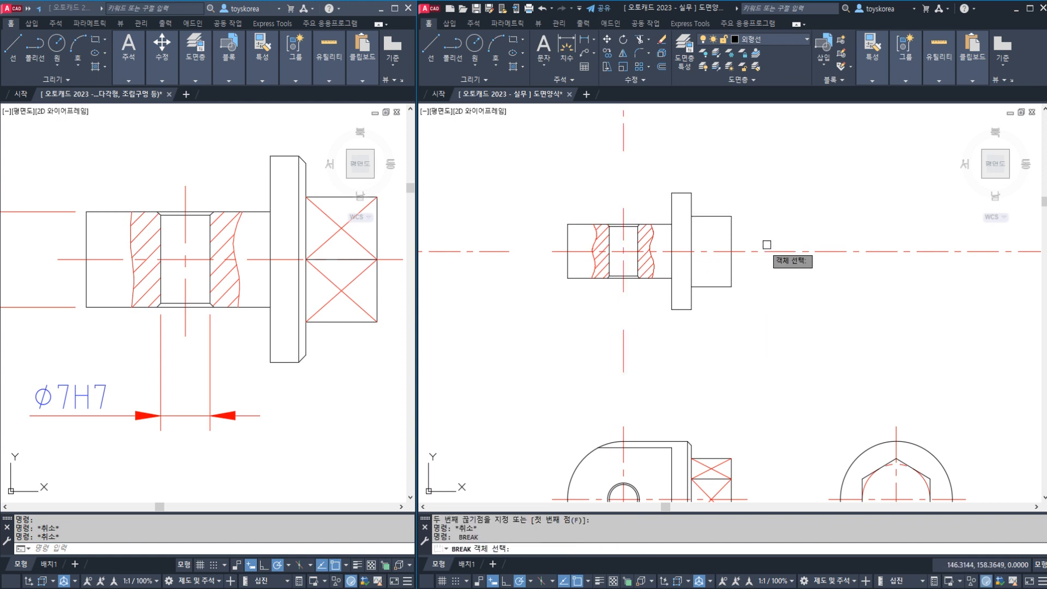
pyautogui.press('Escape')
pyautogui.click(747, 252)
# Step: Erase the leftover centerline pieces on all four sides of the top view and save the drawing
pyautogui.write('e')
pyautogui.press('Return')
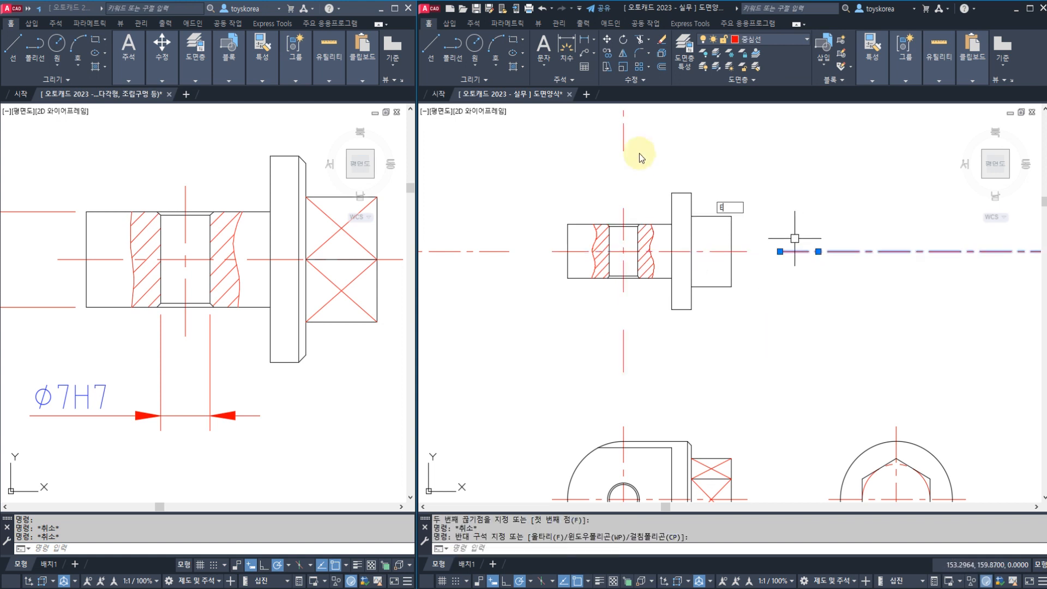
pyautogui.click(643, 164)
pyautogui.click(567, 133)
pyautogui.press('Delete')
pyautogui.click(531, 194)
pyautogui.click(502, 273)
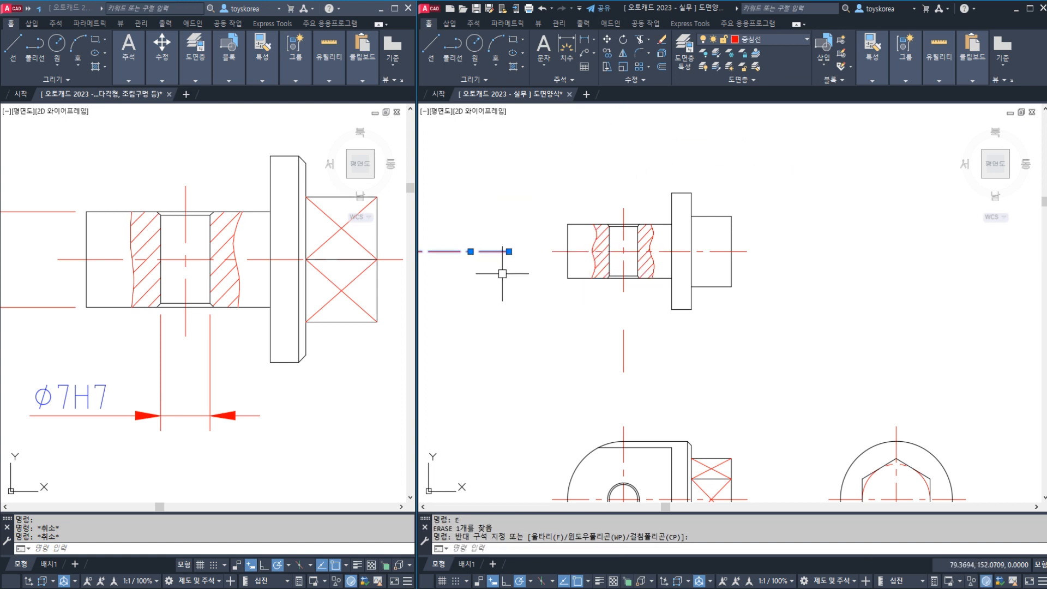
pyautogui.click(624, 342)
pyautogui.write('e')
pyautogui.press('Return')
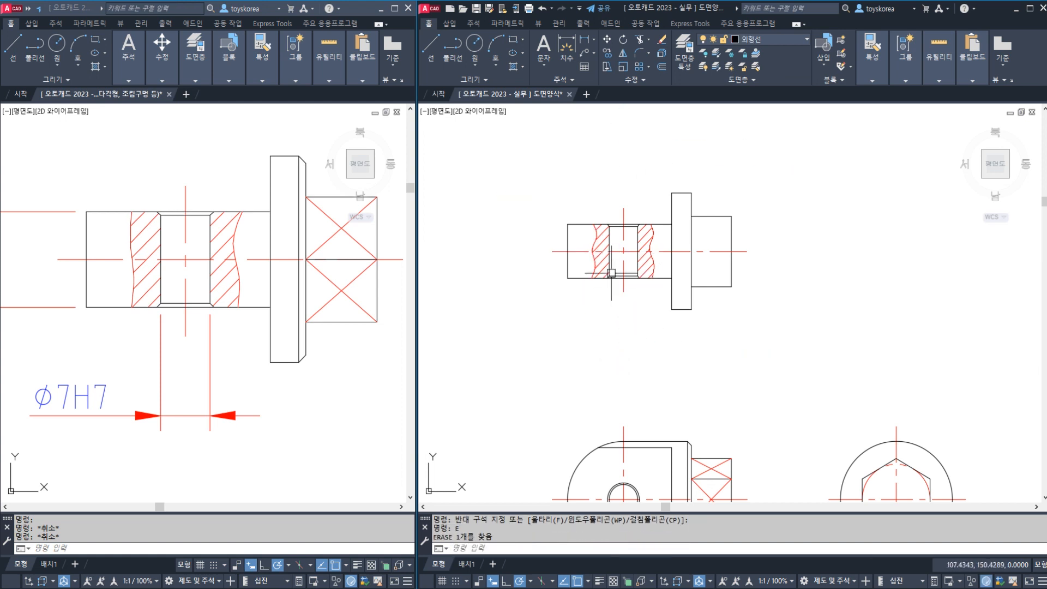
pyautogui.hotkey('ctrl', 's')
pyautogui.click(712, 244)
pyautogui.press('Escape')
pyautogui.press('Escape')
pyautogui.click(690, 227)
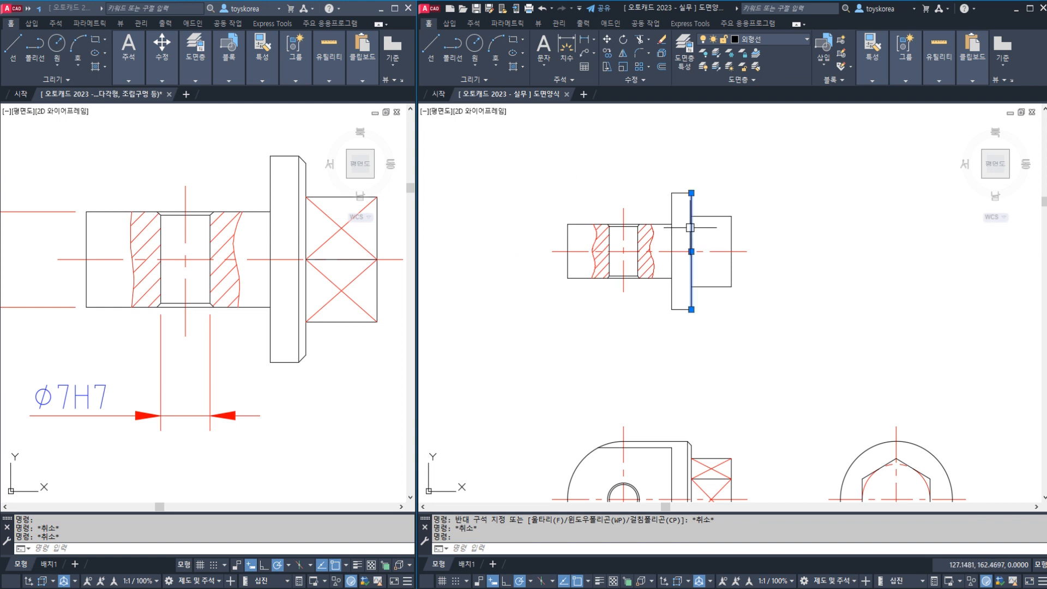
pyautogui.press('Escape')
pyautogui.scroll(2, 690, 225)
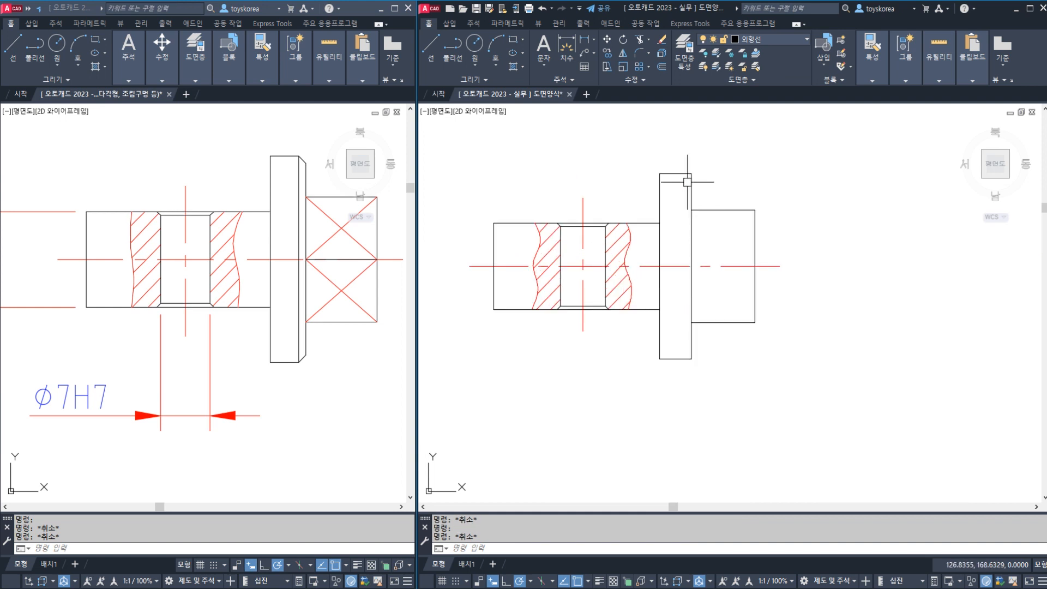
pyautogui.click(328, 252)
pyautogui.press('Escape')
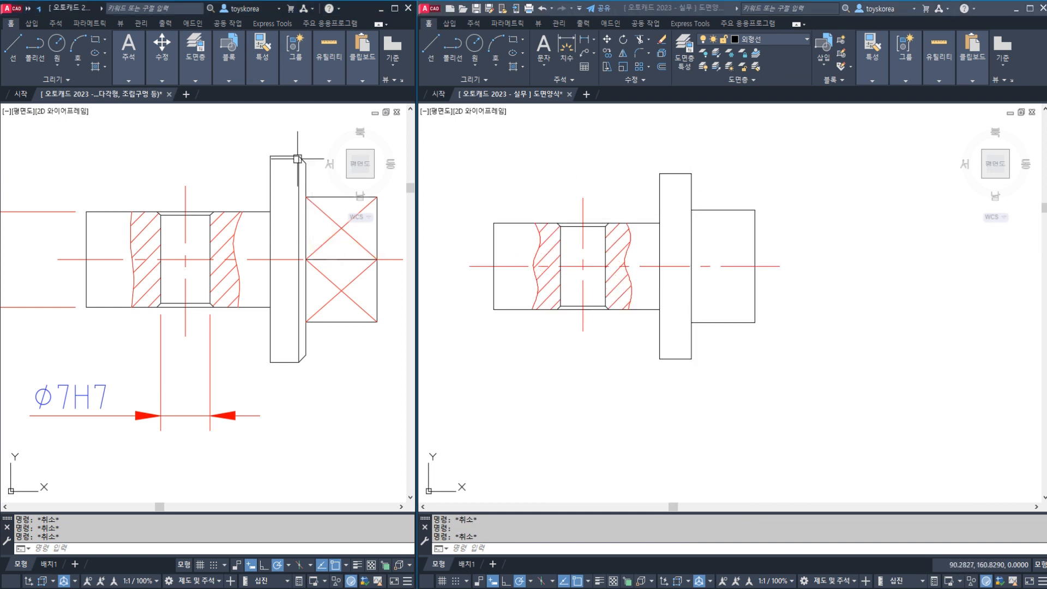
# Step: Chamfer both corners of the top view's flange on the hex-head side with 1 mm distances
pyautogui.click(681, 196)
pyautogui.press('Escape')
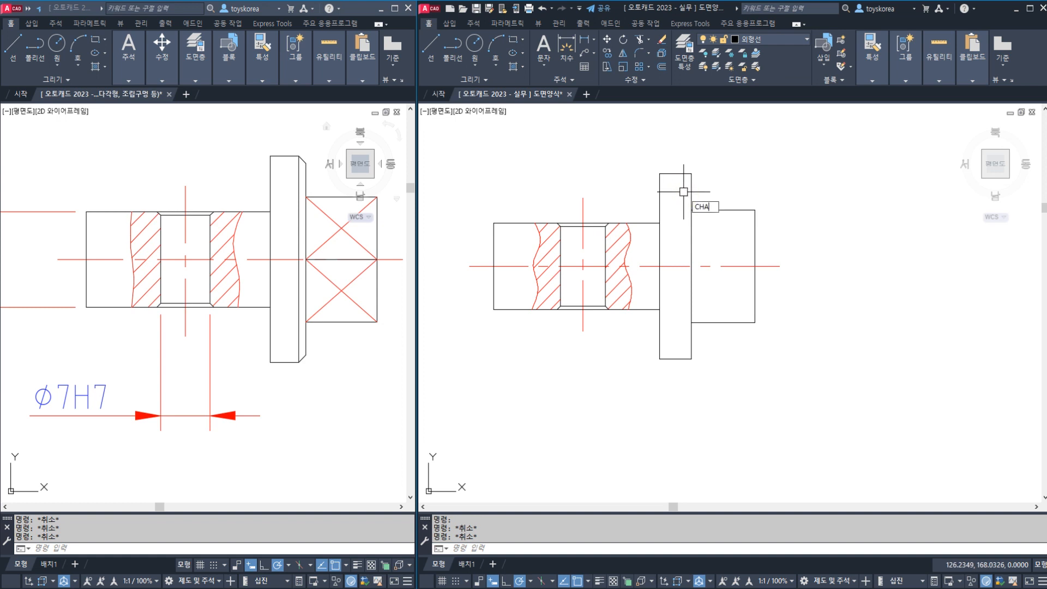
pyautogui.write('CHA')
pyautogui.press('space')
pyautogui.click(681, 173)
pyautogui.click(691, 184)
pyautogui.press('space')
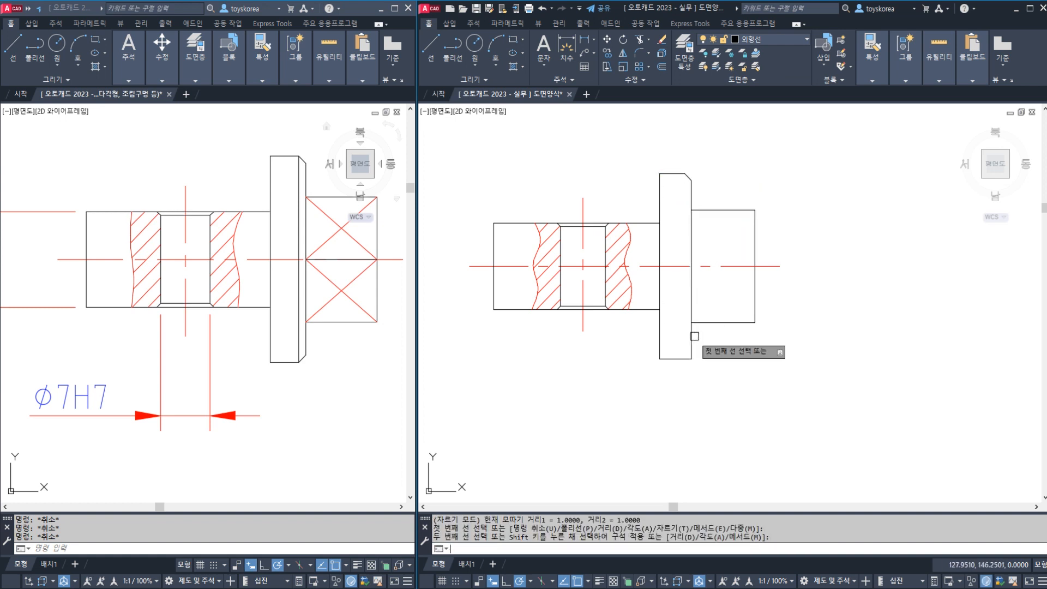
pyautogui.click(692, 336)
pyautogui.click(677, 358)
pyautogui.press('Escape')
pyautogui.press('Escape')
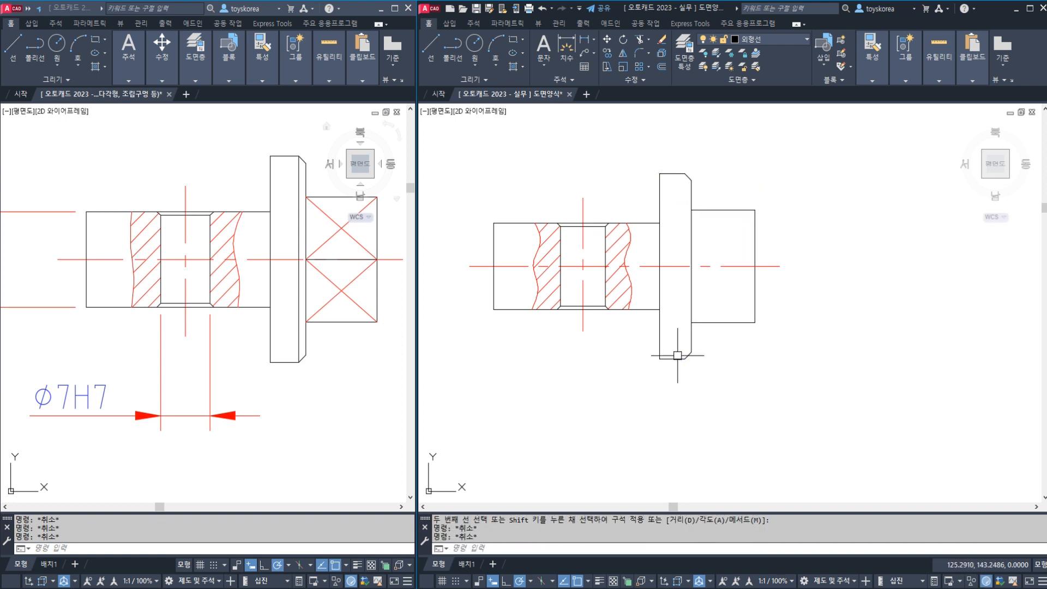
# Step: Draw a vertical edge line joining the inner ends of the flange's two chamfers in the top view and save the drawing
pyautogui.write('L')
pyautogui.press('space')
pyautogui.click(684, 357)
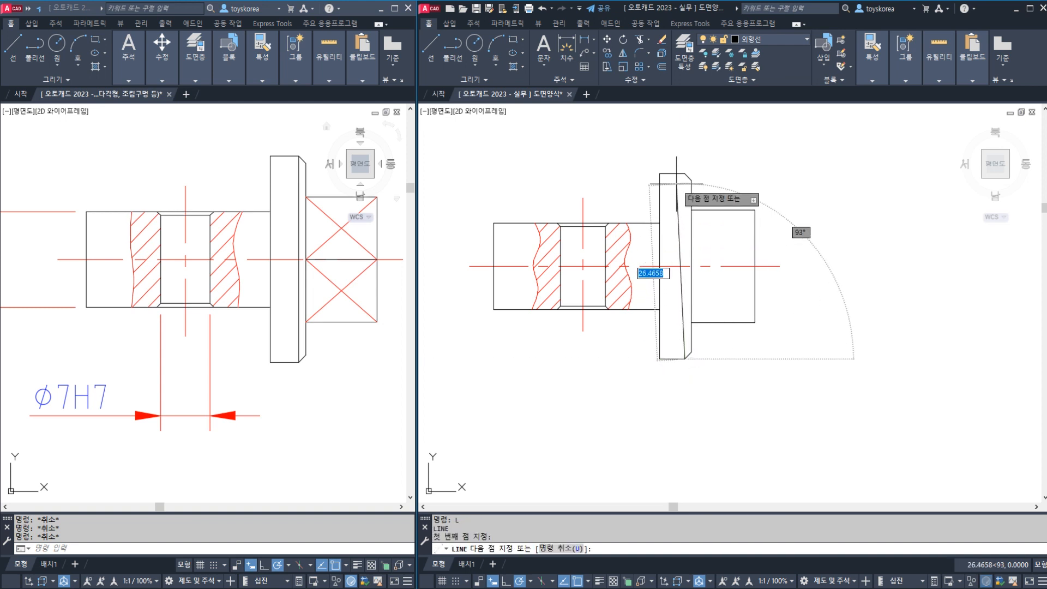
pyautogui.click(684, 174)
pyautogui.press('Escape')
pyautogui.press('Escape')
pyautogui.press('Escape')
pyautogui.scroll(-2, 673, 275)
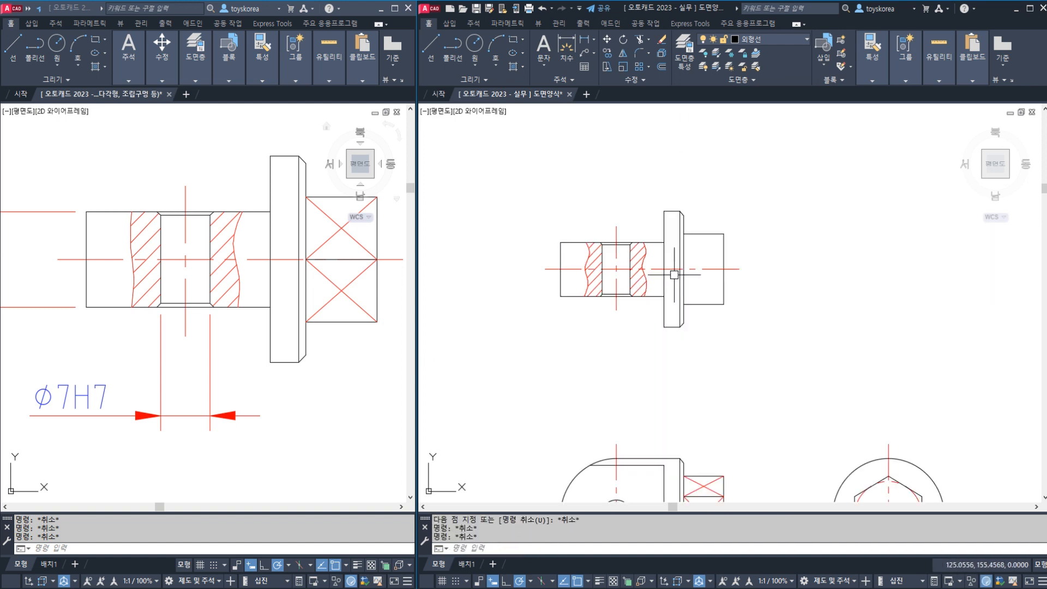
pyautogui.hotkey('ctrl', 's')
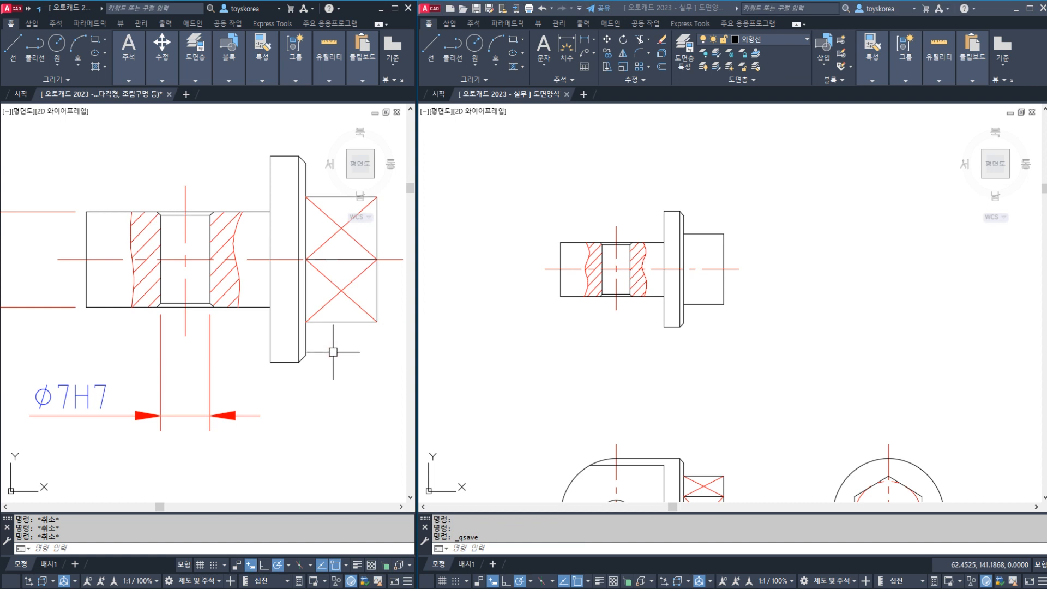
# Step: Examine the solid edge line along the centerline between the crossed hex flats in the reference top view
pyautogui.moveTo(339, 350); pyautogui.dragTo(320, 347, button='middle')
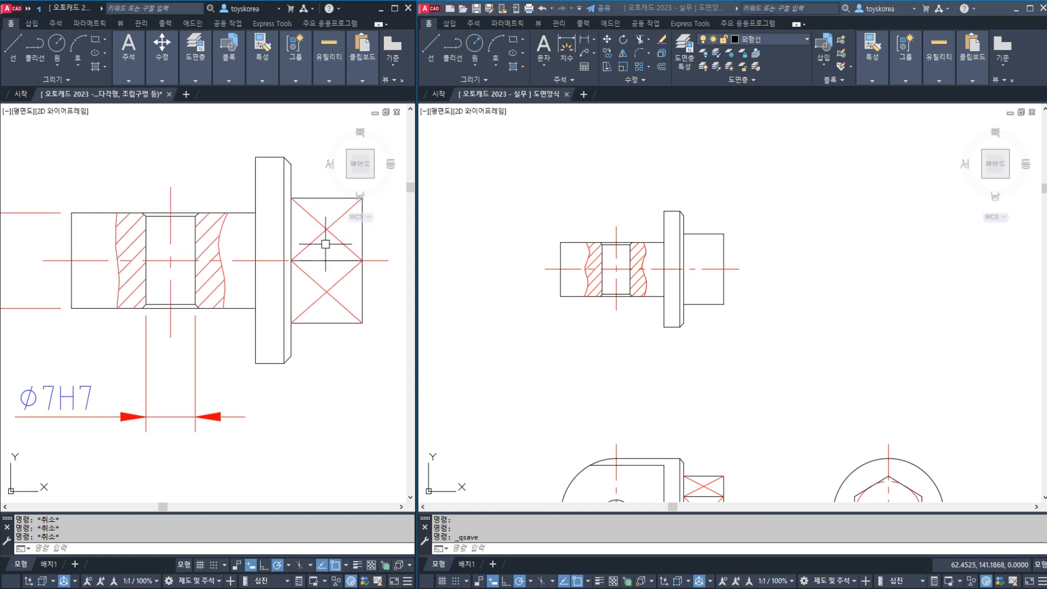
pyautogui.click(240, 260)
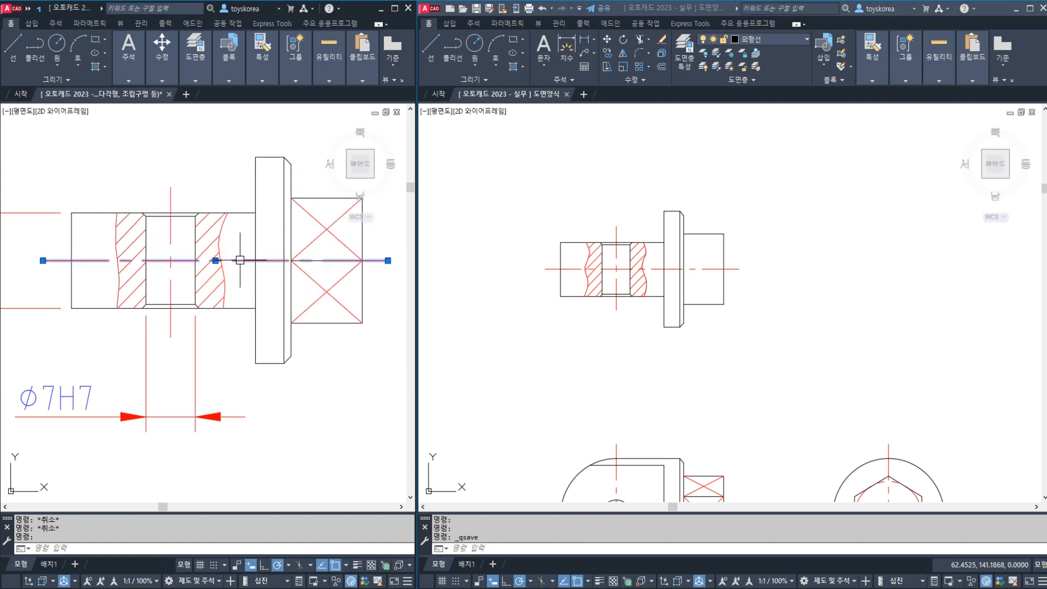
pyautogui.press('Escape')
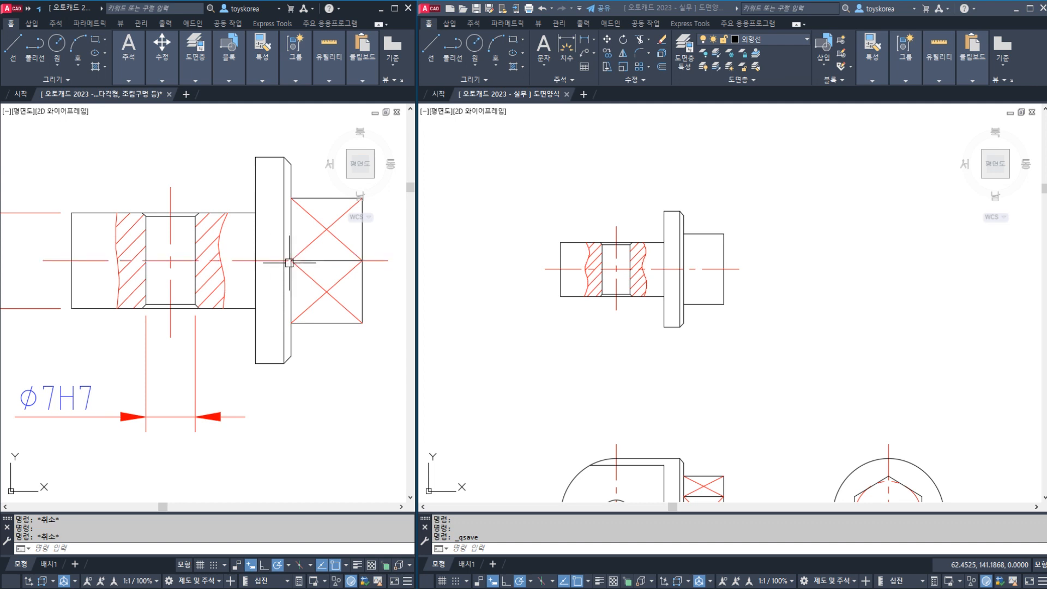
pyautogui.scroll(2, 289, 263)
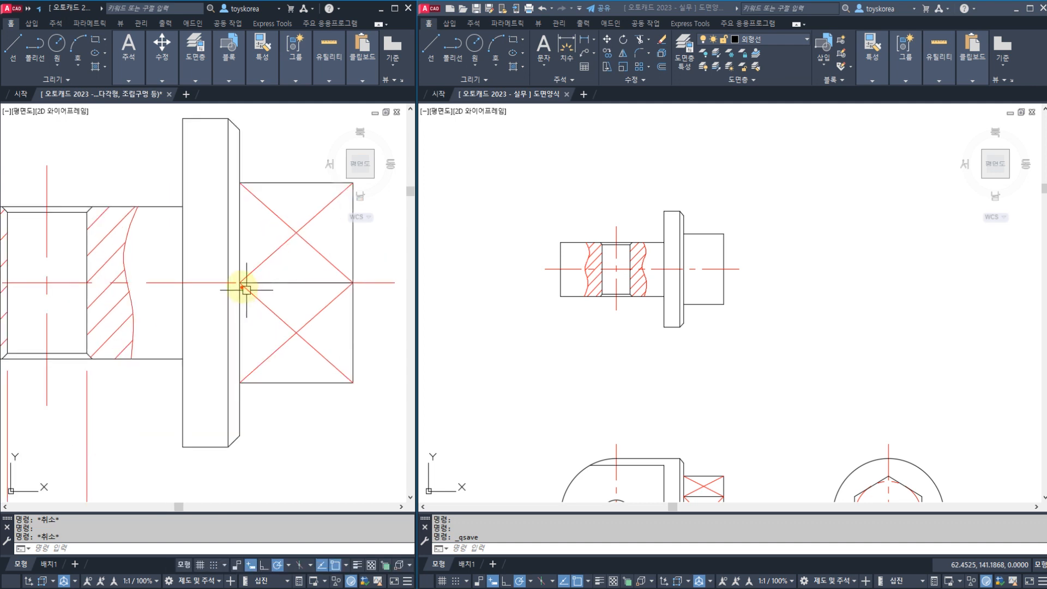
pyautogui.moveTo(242, 282); pyautogui.dragTo(334, 281)
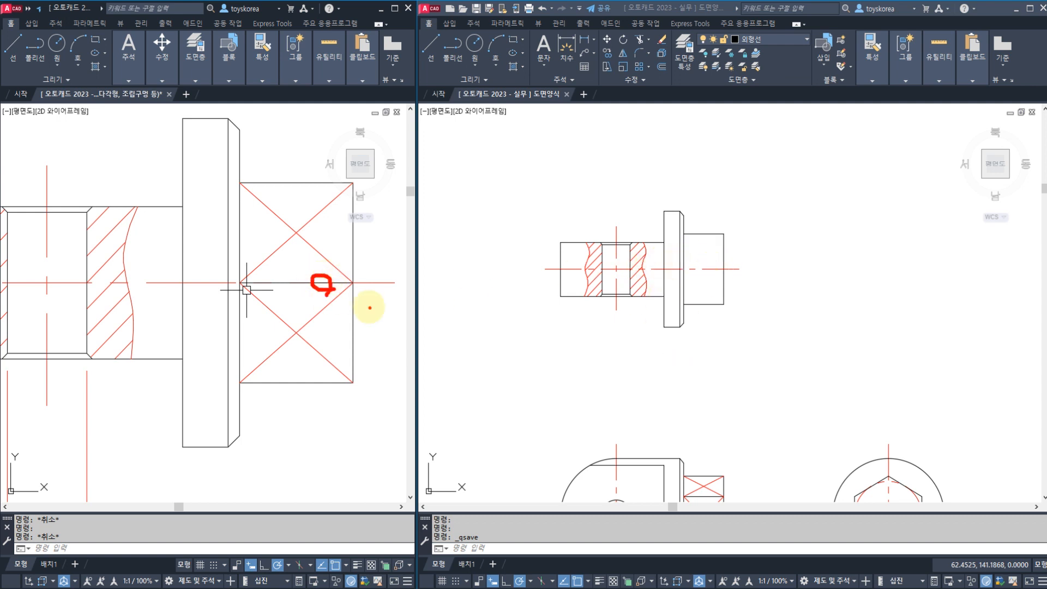
pyautogui.moveTo(332, 295); pyautogui.dragTo(312, 298)
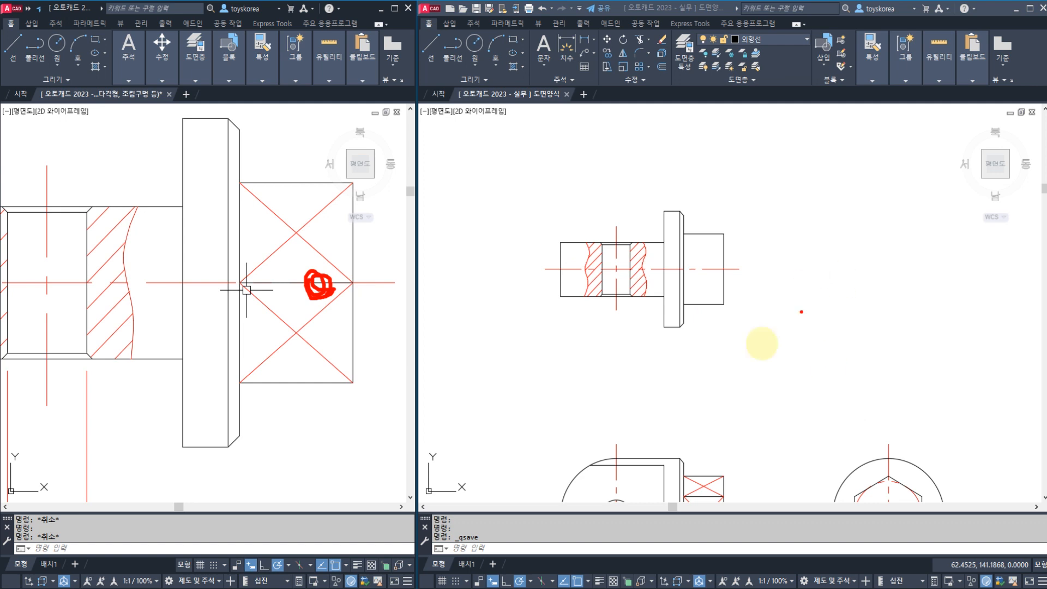
pyautogui.press('Escape')
pyautogui.moveTo(723, 375); pyautogui.dragTo(718, 369, button='middle')
pyautogui.scroll(-2, 684, 298)
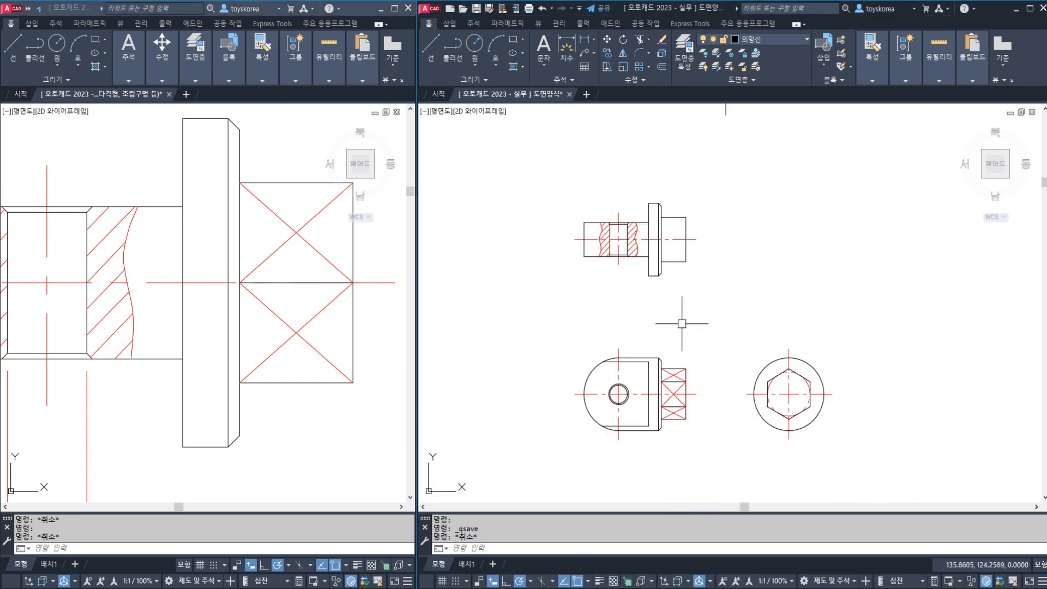
# Step: Inspect the hexagon's uppermost vertex in the end view against the hex head's upper edge in the front view
pyautogui.click(673, 369)
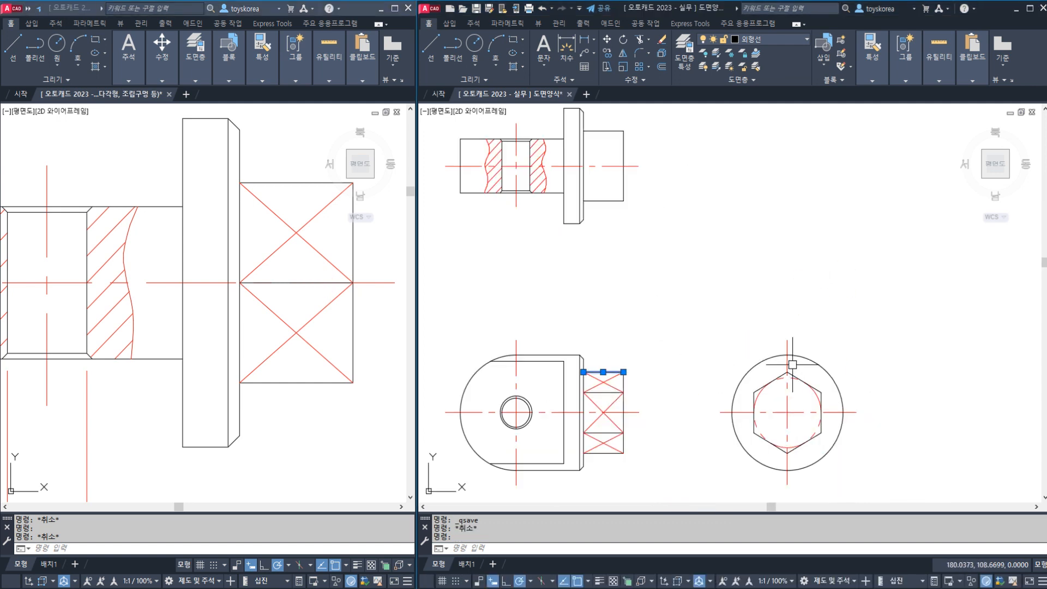
pyautogui.scroll(5, 790, 365)
pyautogui.scroll(-2, 780, 378)
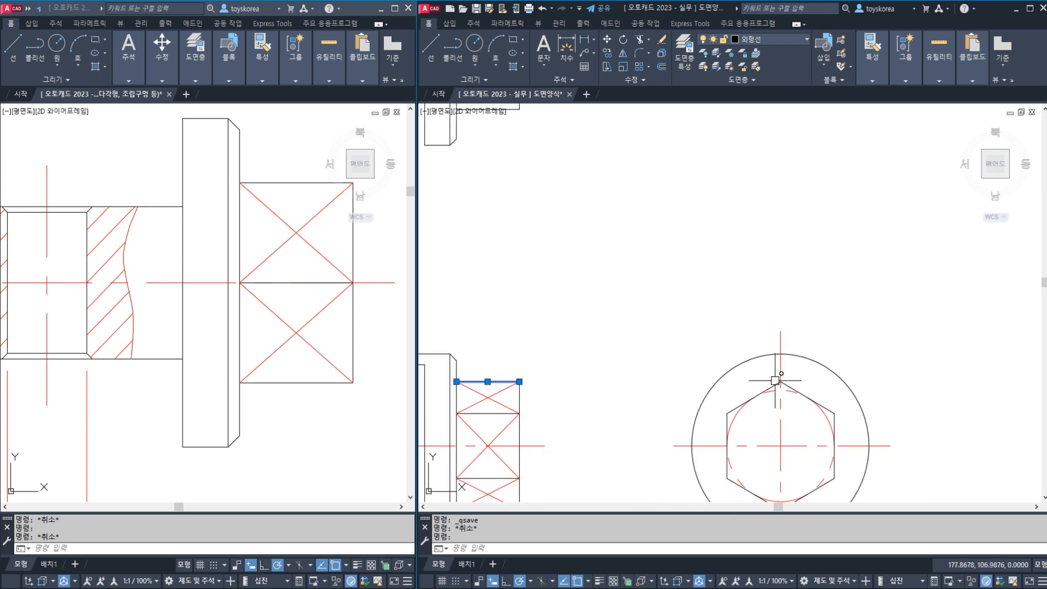
pyautogui.moveTo(782, 383); pyautogui.dragTo(785, 390)
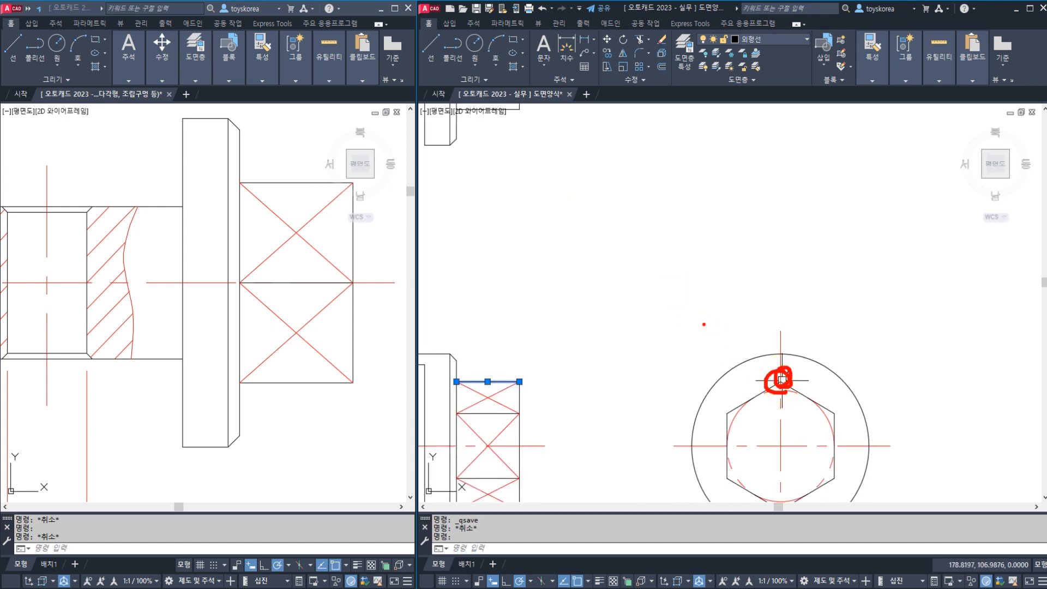
pyautogui.press('Escape')
pyautogui.scroll(-2, 678, 273)
pyautogui.moveTo(650, 250); pyautogui.dragTo(676, 310, button='middle')
# Step: Compare the end view's hexagon corners and flats with the top view's hex head to locate its visible middle edge
pyautogui.hotkey('ctrl', '2')
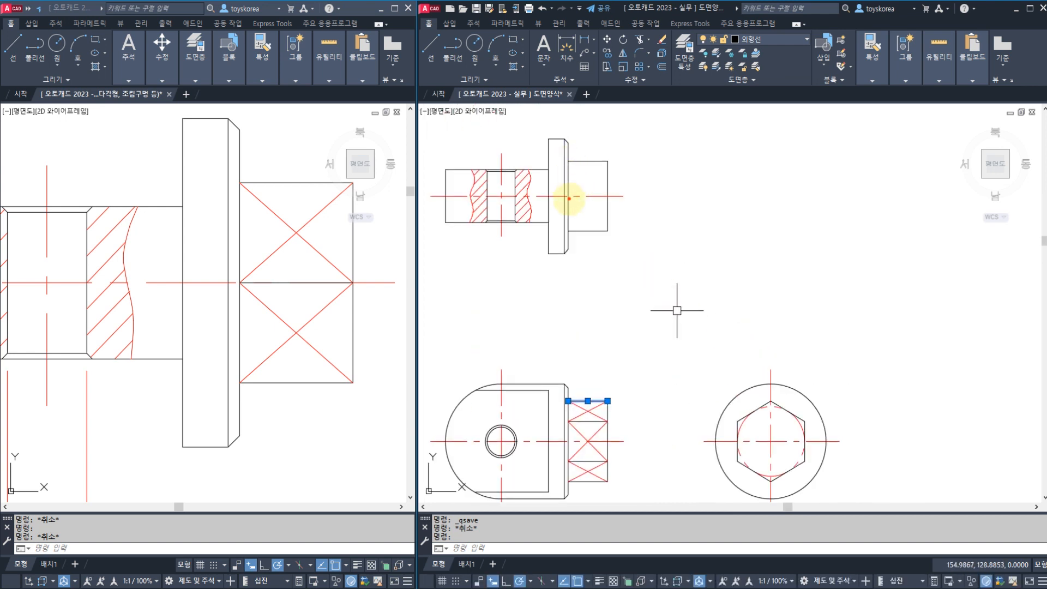
pyautogui.moveTo(564, 195)
pyautogui.mouseDown()
pyautogui.moveTo(608, 195)
pyautogui.moveTo(583, 199)
pyautogui.moveTo(690, 149)
pyautogui.moveTo(790, 150)
pyautogui.mouseUp()
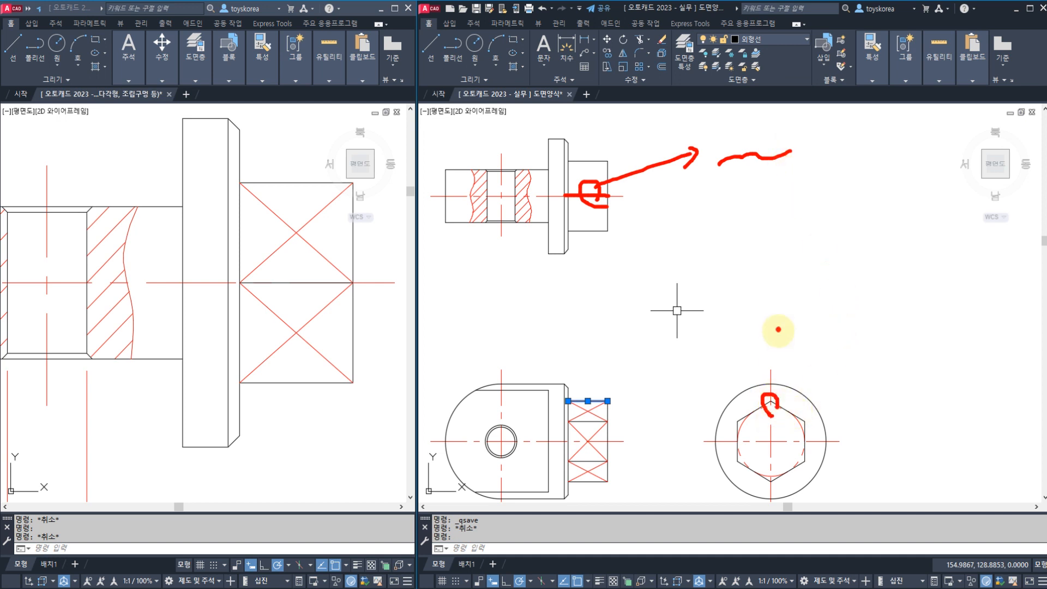
pyautogui.moveTo(778, 329); pyautogui.dragTo(785, 374)
pyautogui.click(756, 317)
pyautogui.moveTo(750, 242); pyautogui.dragTo(751, 364)
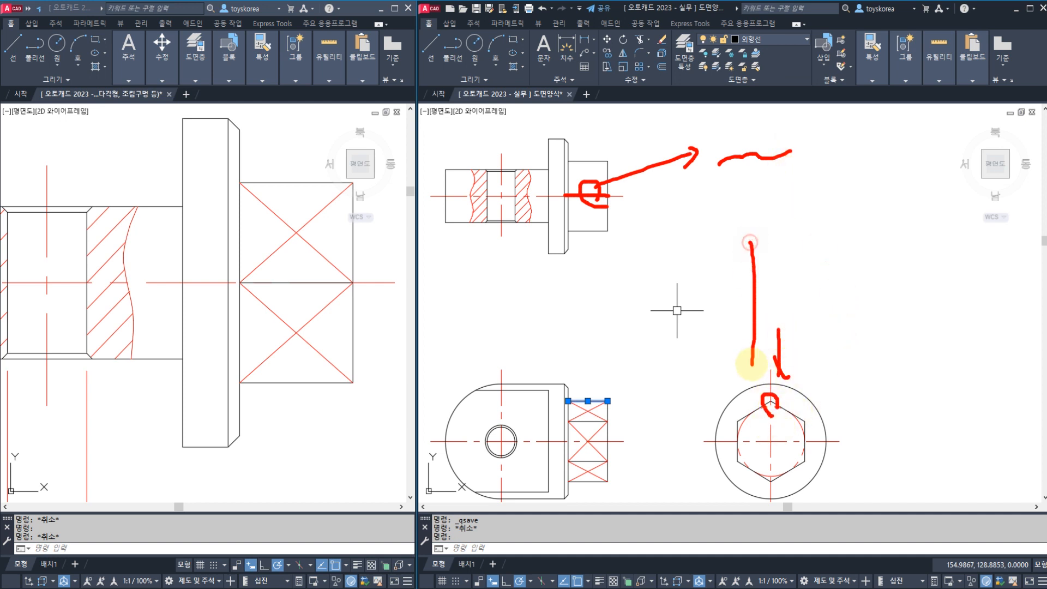
pyautogui.moveTo(704, 338)
pyautogui.mouseDown()
pyautogui.moveTo(660, 274)
pyautogui.moveTo(607, 236)
pyautogui.mouseUp()
pyautogui.moveTo(619, 222); pyautogui.dragTo(605, 235)
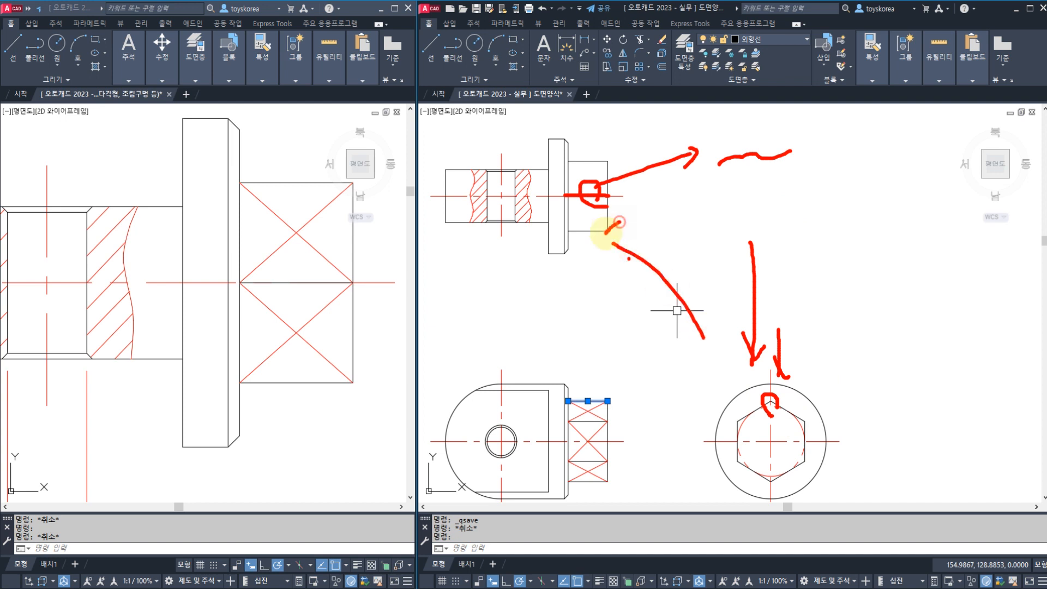
pyautogui.moveTo(634, 267)
pyautogui.mouseDown()
pyautogui.moveTo(572, 227)
pyautogui.moveTo(578, 254)
pyautogui.mouseUp()
pyautogui.moveTo(586, 163); pyautogui.dragTo(595, 165)
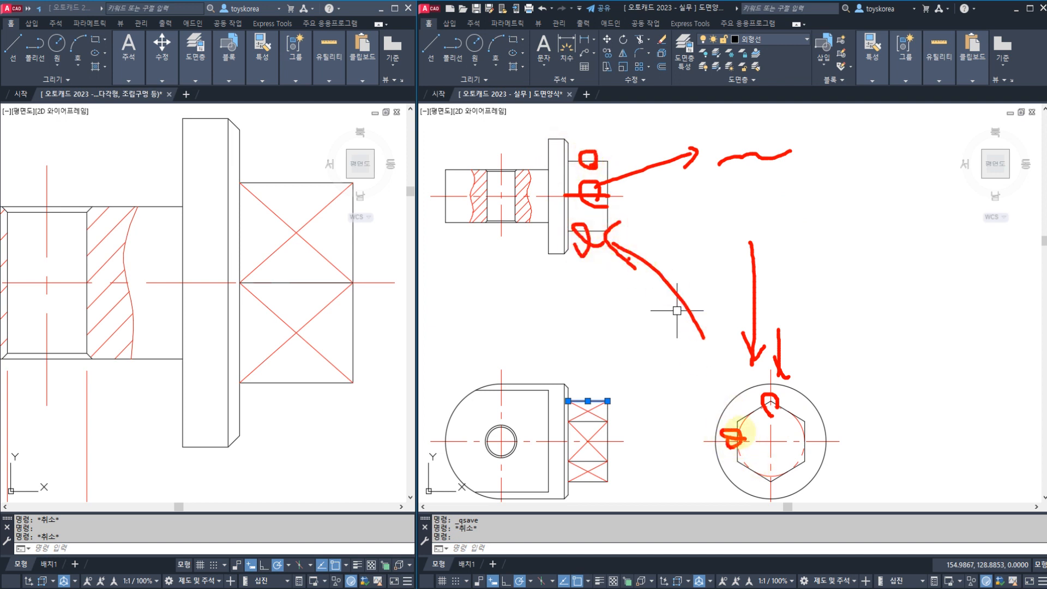
pyautogui.moveTo(807, 440); pyautogui.dragTo(816, 437)
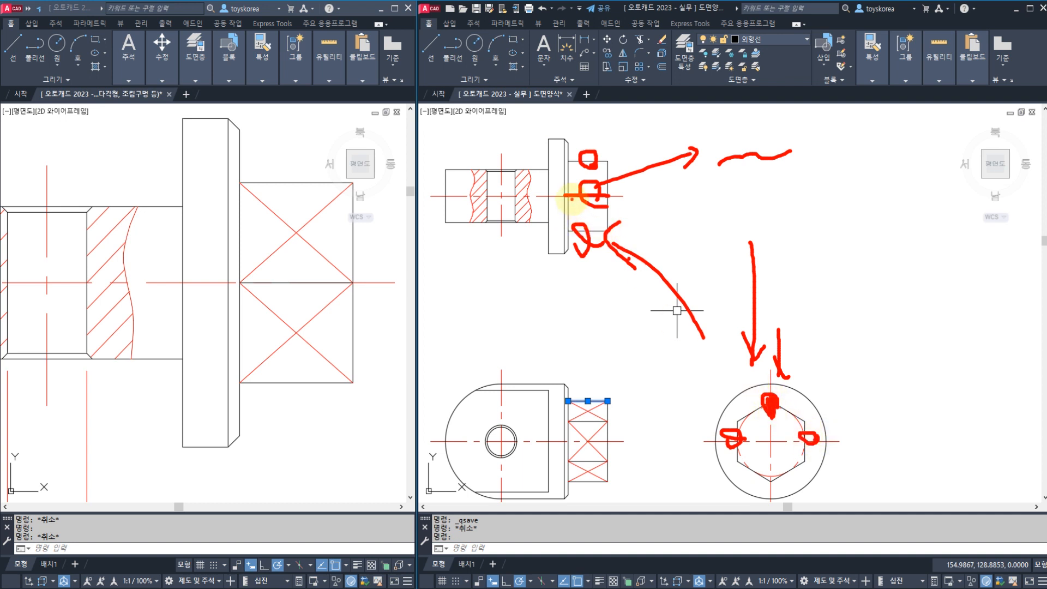
pyautogui.moveTo(567, 197)
pyautogui.mouseDown()
pyautogui.moveTo(607, 197)
pyautogui.moveTo(668, 229)
pyautogui.moveTo(676, 198)
pyautogui.mouseUp()
pyautogui.press('Escape')
pyautogui.click(631, 206)
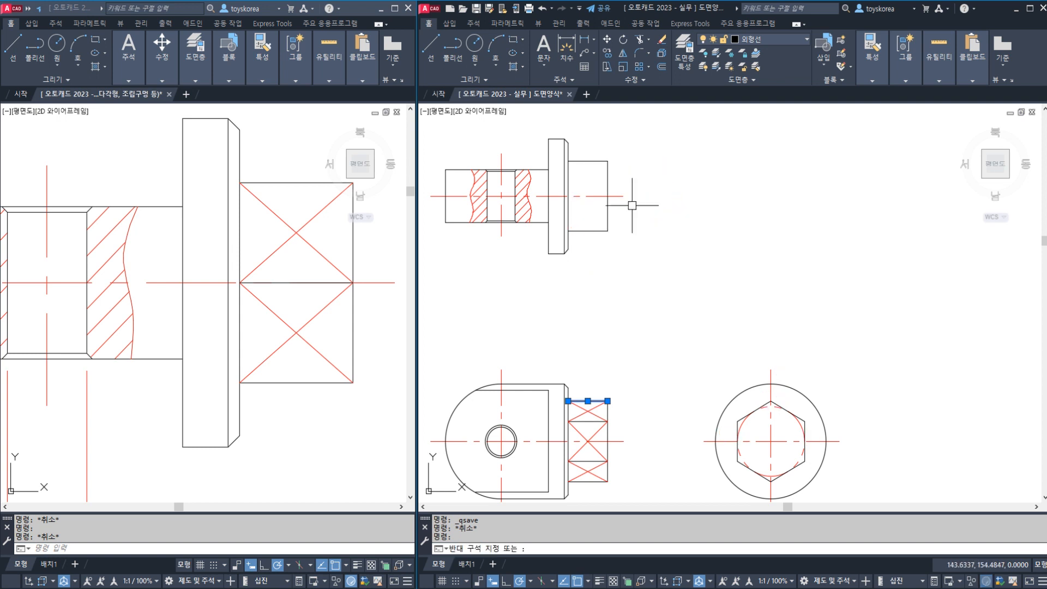
pyautogui.press('Escape')
pyautogui.press('Escape')
pyautogui.press('Escape')
pyautogui.press('Escape')
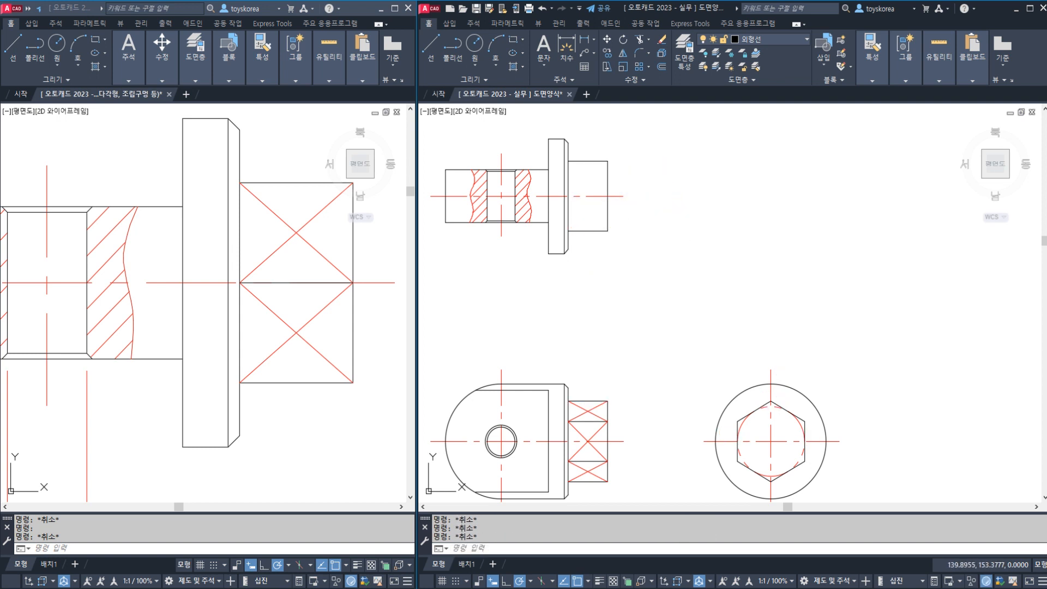
# Step: Draw a 10 mm horizontal edge line along the centerline across the top view's hex head, from the flange face to the end face
pyautogui.write('L')
pyautogui.press('Return')
pyautogui.click(568, 196)
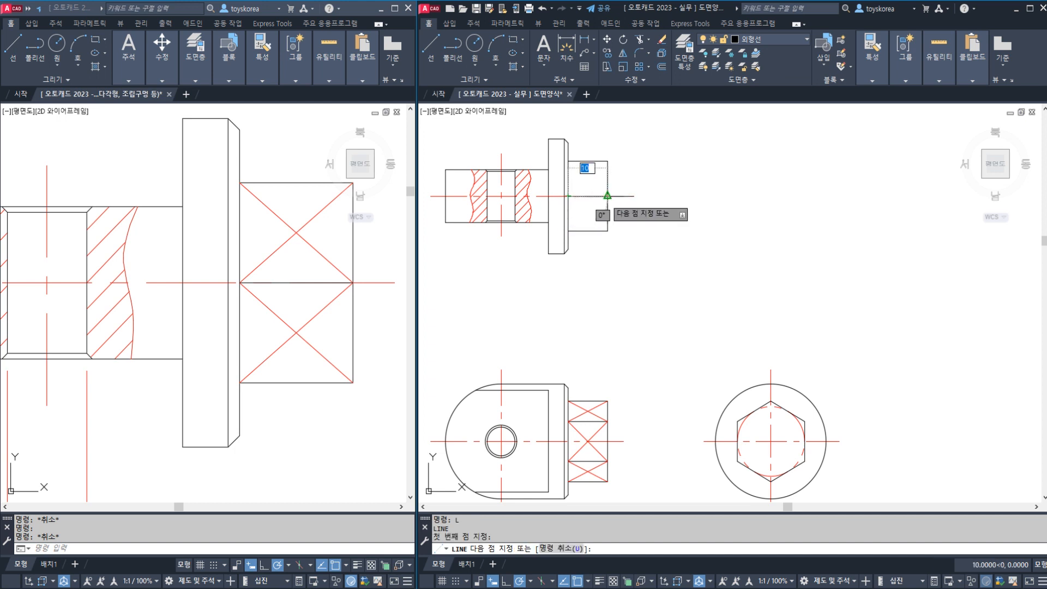
pyautogui.click(607, 195)
pyautogui.press('Escape')
pyautogui.click(587, 196)
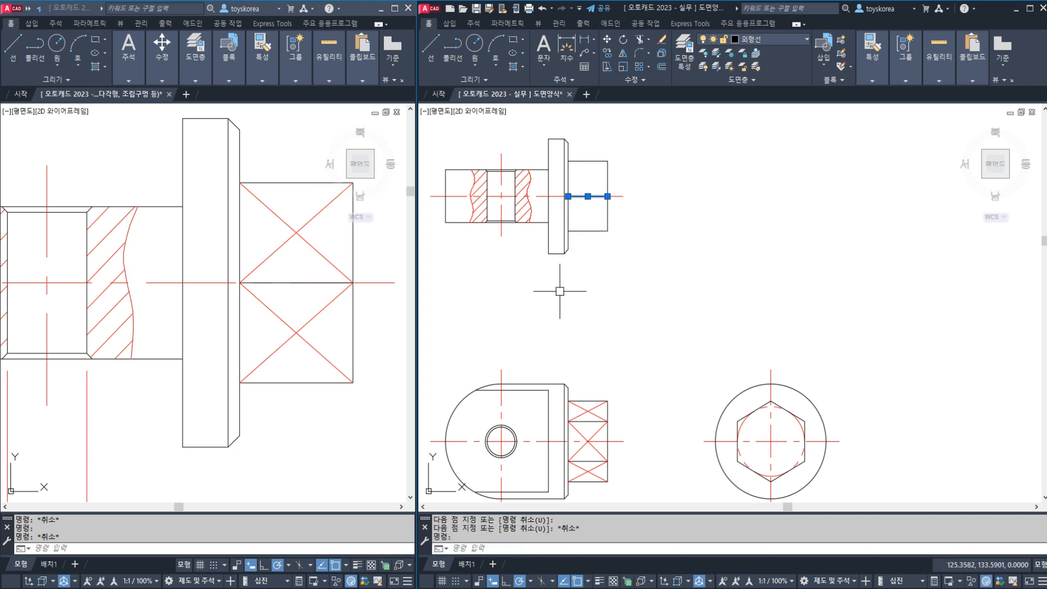
pyautogui.press('Escape')
pyautogui.press('Escape')
# Step: Draw two crossing diagonal lines between the corners of the upper flat on the top view's hex head
pyautogui.moveTo(579, 243); pyautogui.dragTo(604, 264, button='middle')
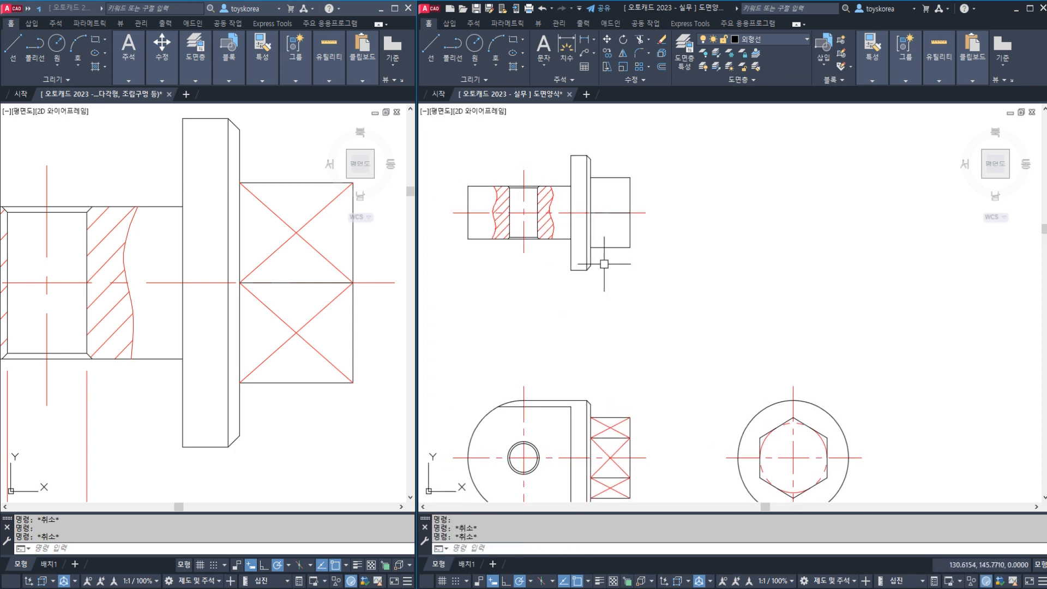
pyautogui.press('Return')
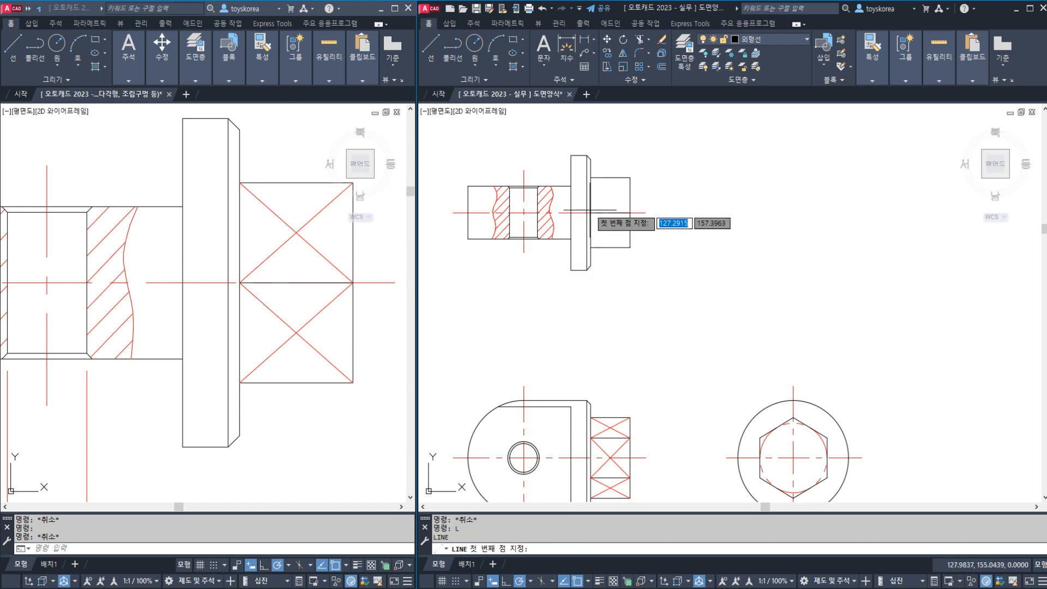
pyautogui.click(590, 177)
pyautogui.click(629, 217)
pyautogui.press('Escape')
pyautogui.press('Return')
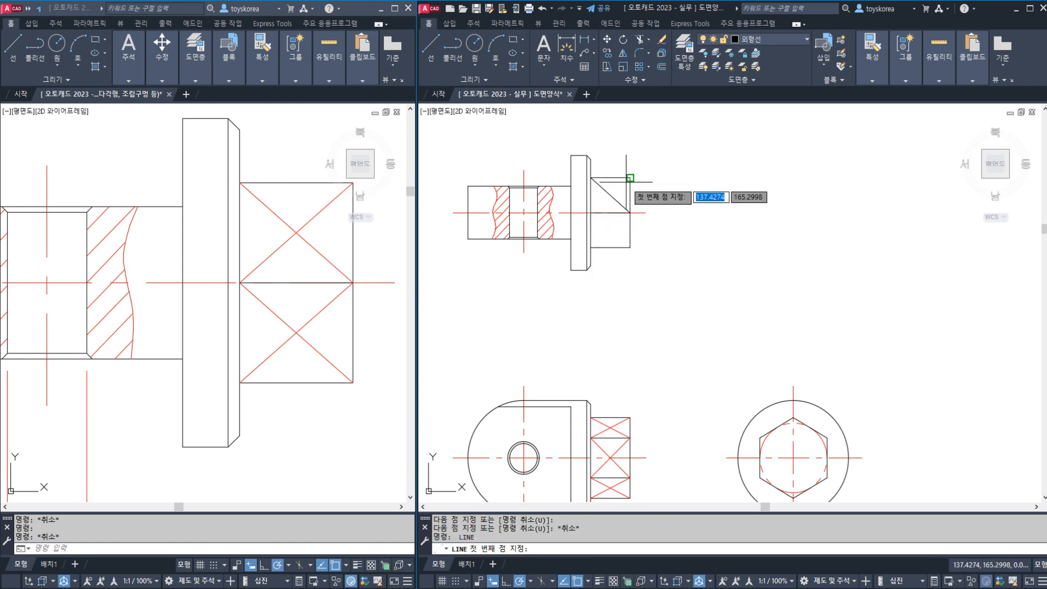
pyautogui.click(629, 177)
pyautogui.click(590, 213)
pyautogui.press('Escape')
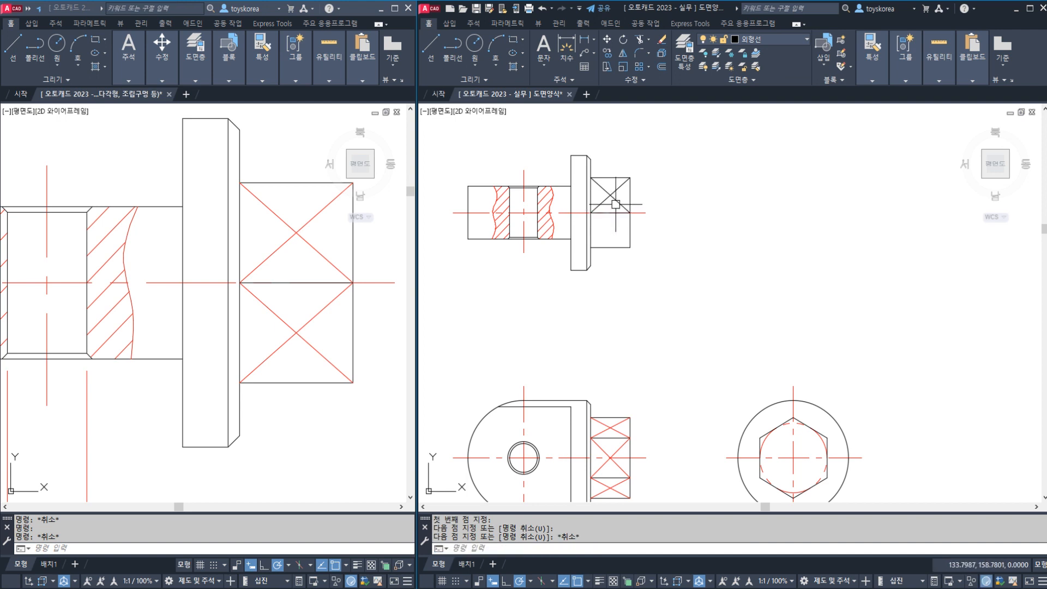
# Step: Move the upper flat's two diagonal lines to the 가는실선 layer
pyautogui.click(616, 200)
pyautogui.click(616, 189)
pyautogui.click(765, 40)
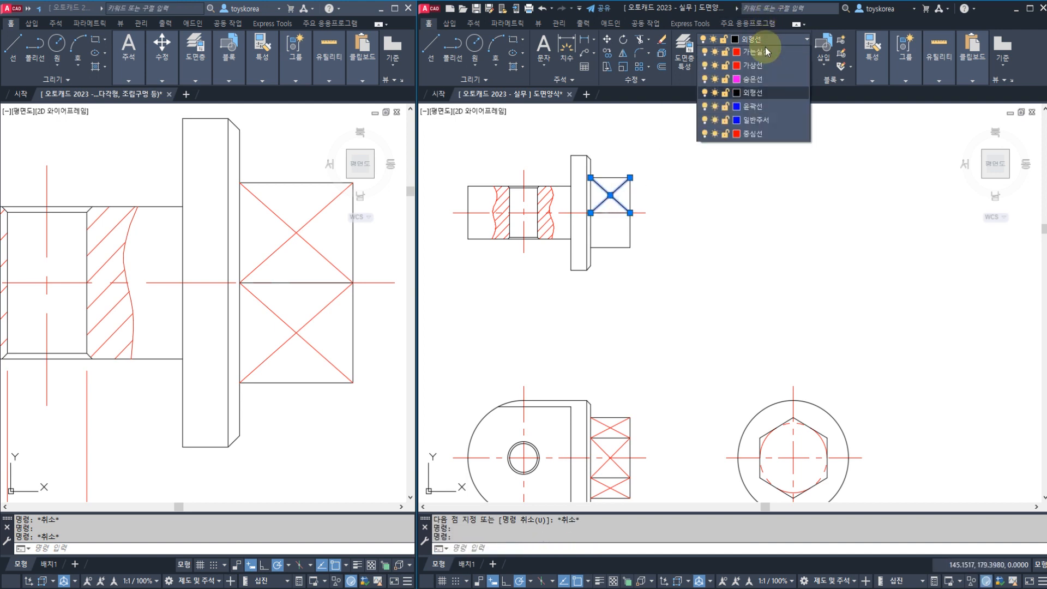
pyautogui.click(728, 116)
pyautogui.press('Escape')
pyautogui.press('Escape')
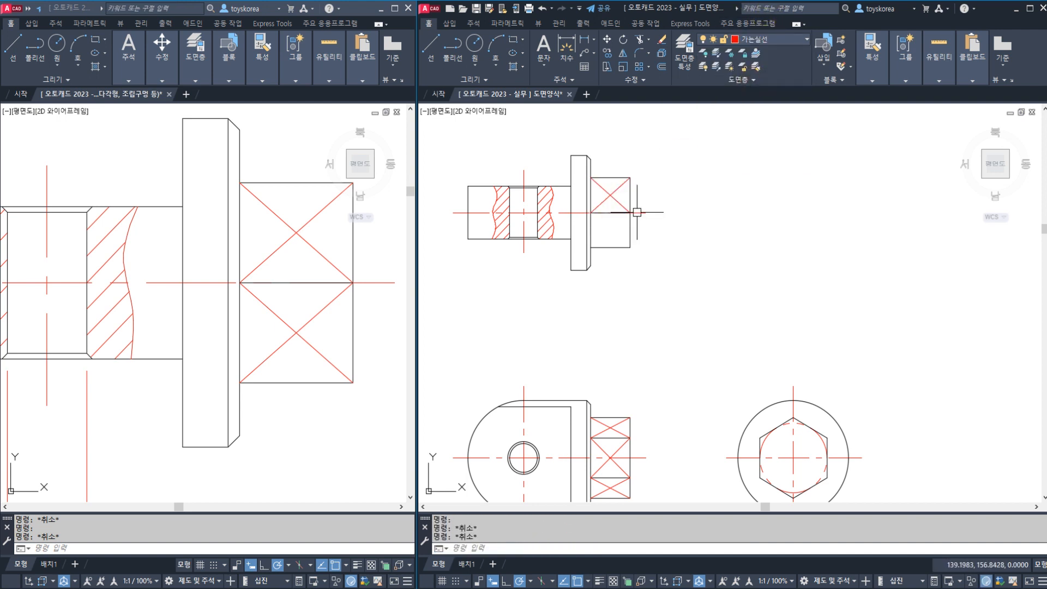
# Step: Mirror the upper flat's two diagonals across the hex head's middle edge in the top view, keeping the originals, and save the drawing
pyautogui.write('MI')
pyautogui.press('Return')
pyautogui.click(618, 203)
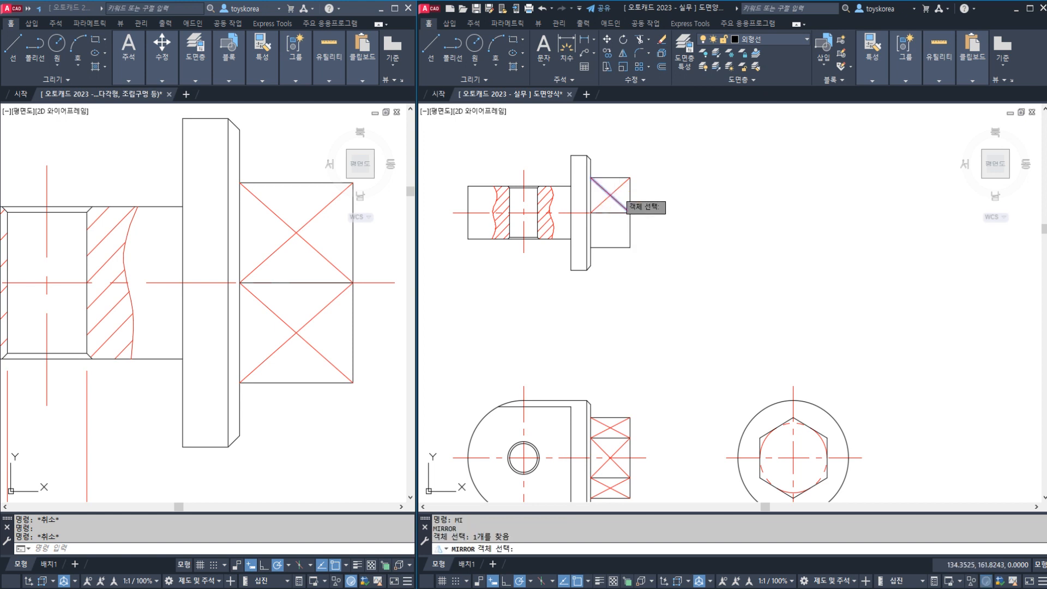
pyautogui.click(622, 184)
pyautogui.press('Return')
pyautogui.click(594, 214)
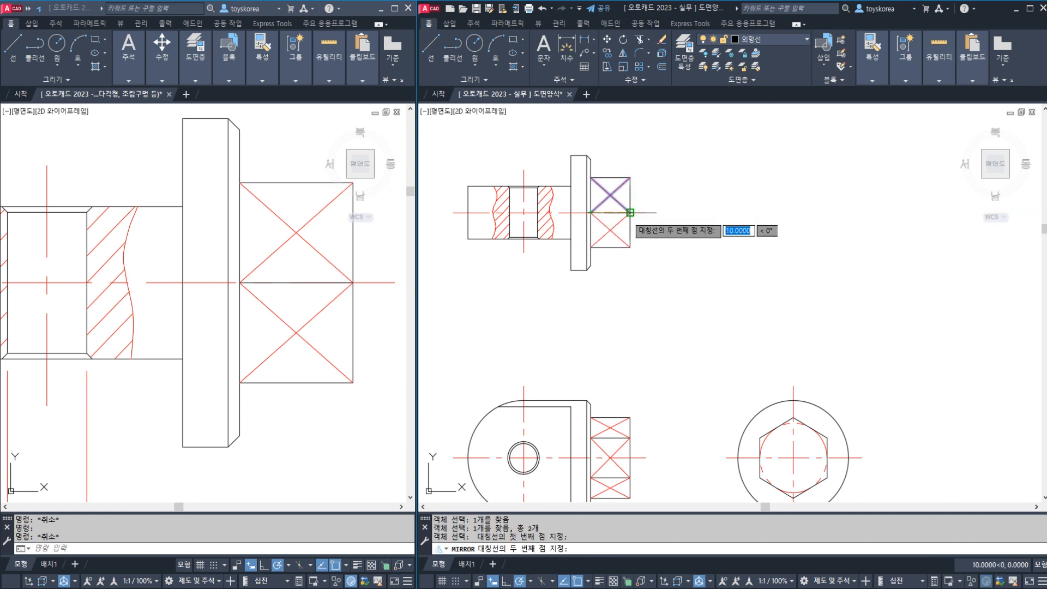
pyautogui.click(630, 213)
pyautogui.press('Return')
pyautogui.press('Escape')
pyautogui.moveTo(624, 298); pyautogui.dragTo(627, 295, button='middle')
pyautogui.scroll(-3, 627, 294)
pyautogui.scroll(1, 675, 218)
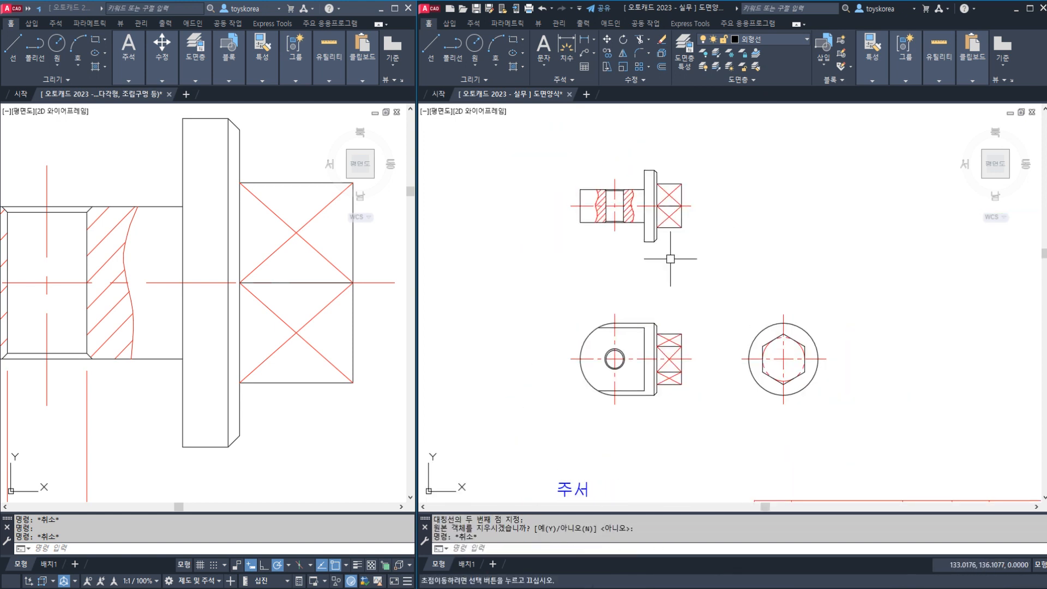
pyautogui.hotkey('ctrl', 's')
# Step: Examine the reference drawing's dimensions and the placement of the redrawn views inside the drawing border
pyautogui.scroll(-3, 180, 365)
pyautogui.scroll(1, 226, 406)
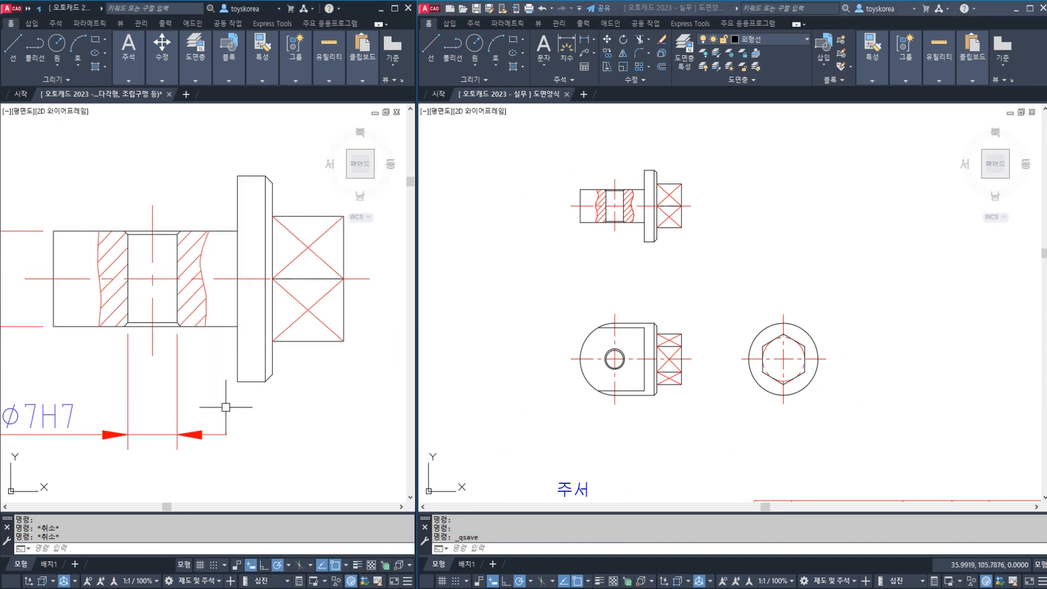
pyautogui.moveTo(222, 402)
pyautogui.mouseDown(button='middle')
pyautogui.moveTo(237, 397)
pyautogui.moveTo(154, 275)
pyautogui.mouseUp(button='middle')
pyautogui.scroll(-2, 237, 397)
pyautogui.scroll(-2, 234, 397)
pyautogui.moveTo(183, 323); pyautogui.dragTo(172, 259, button='middle')
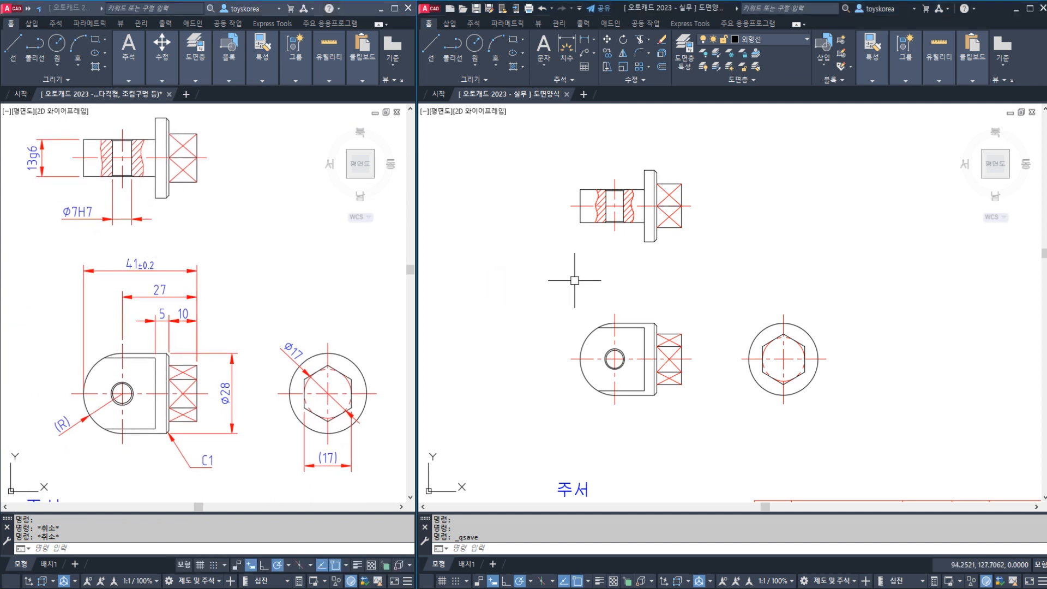
pyautogui.scroll(-2, 578, 274)
pyautogui.scroll(-2, 578, 274)
pyautogui.scroll(2, 589, 262)
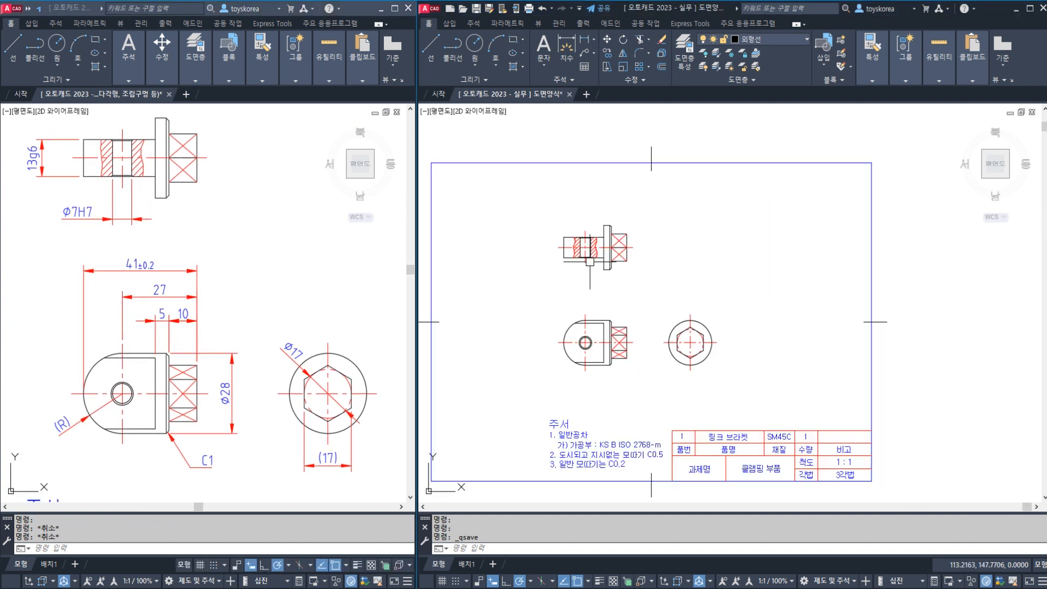
pyautogui.scroll(4, 590, 281)
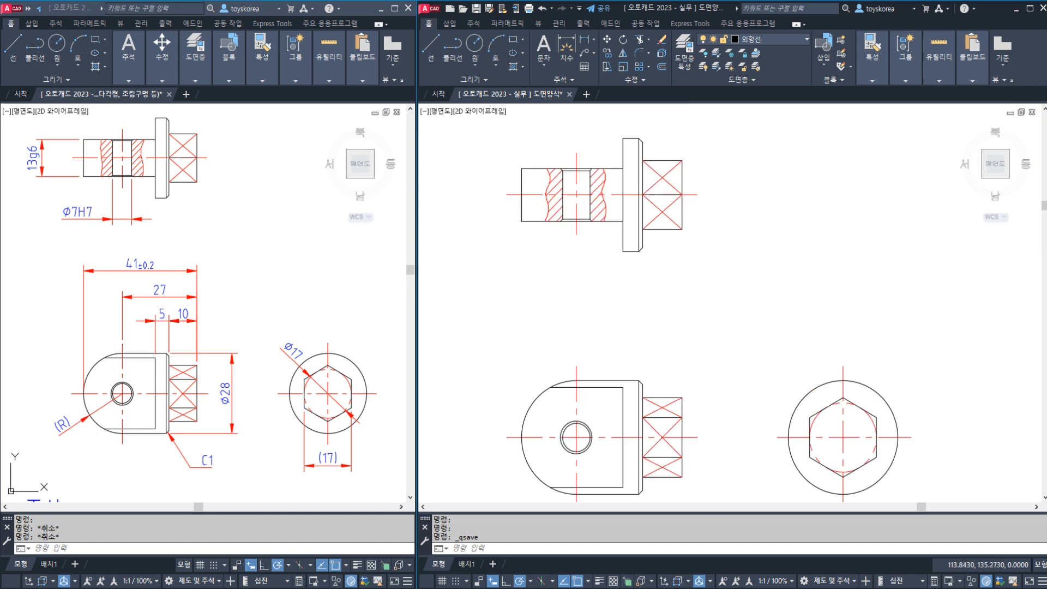
pyautogui.scroll(-2, 635, 261)
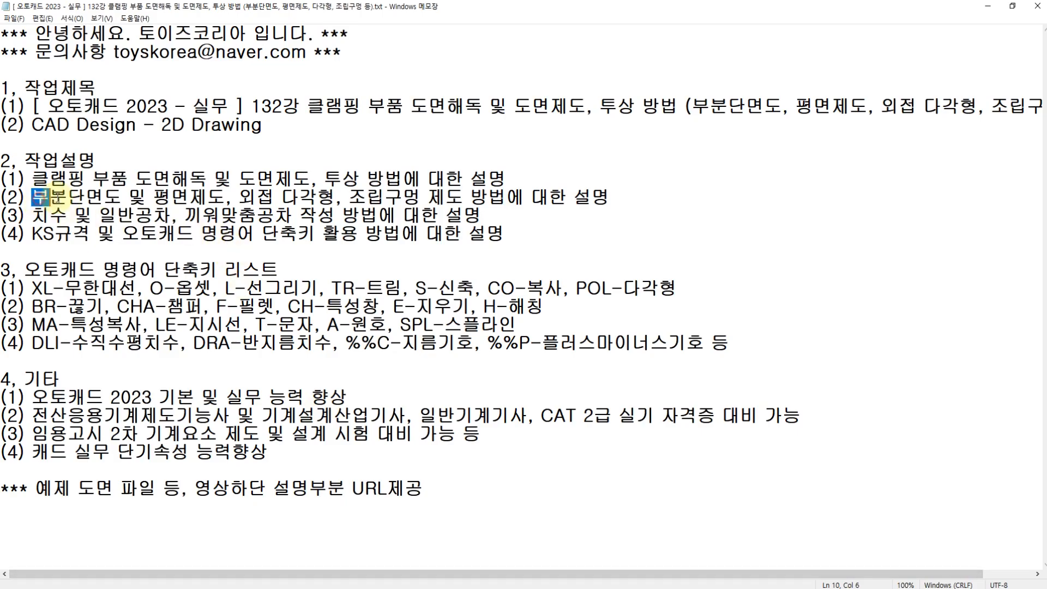
# Step: Review the work description lines on partial section and plan views and on dimensions and tolerances in Notepad, and return to AutoCAD
pyautogui.moveTo(57, 198); pyautogui.dragTo(584, 202)
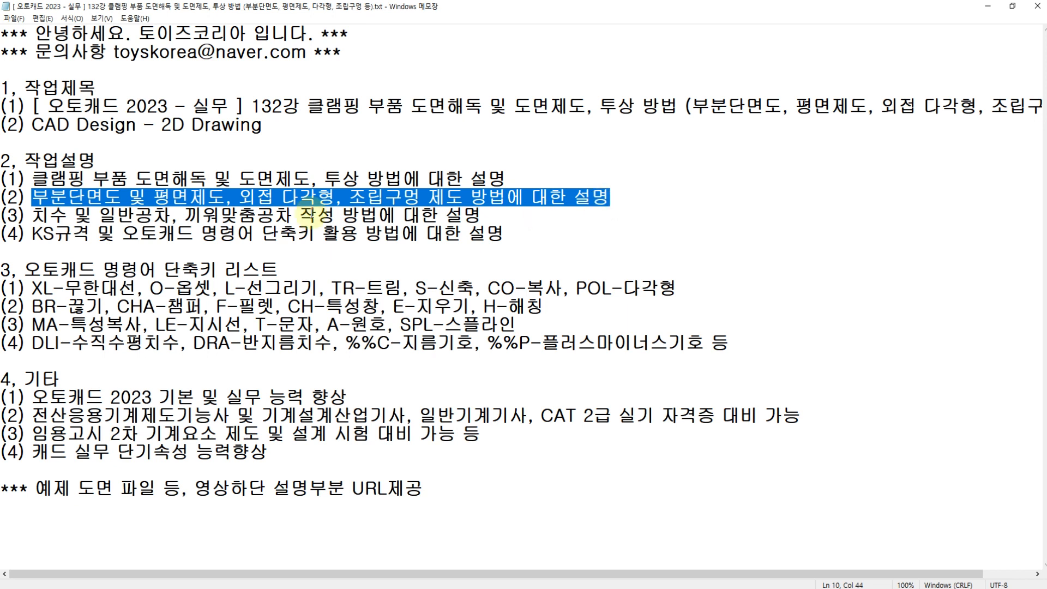
pyautogui.click(73, 217)
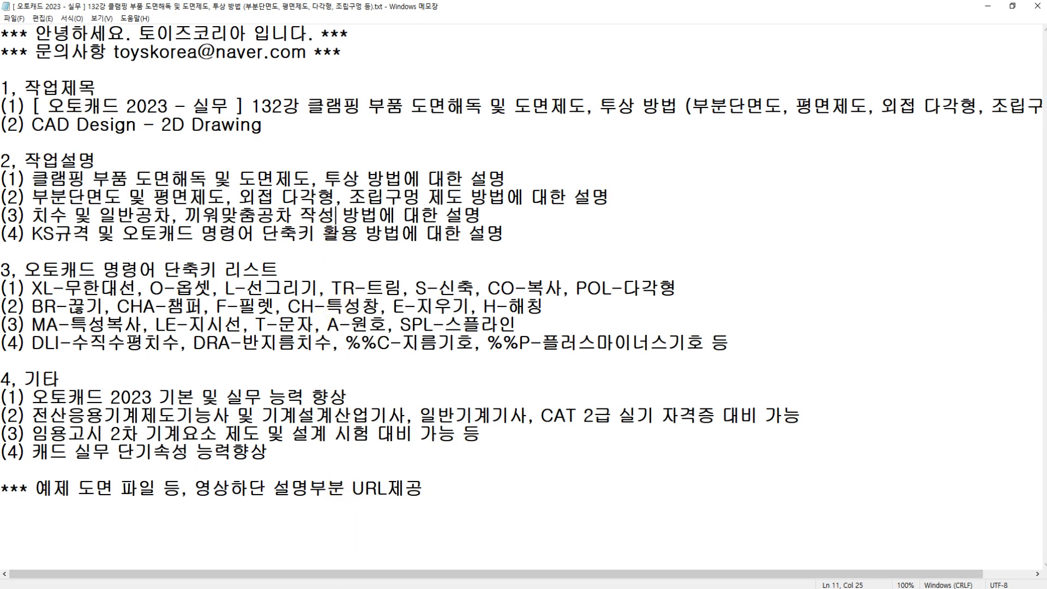
pyautogui.click(361, 588)
pyautogui.click(328, 578)
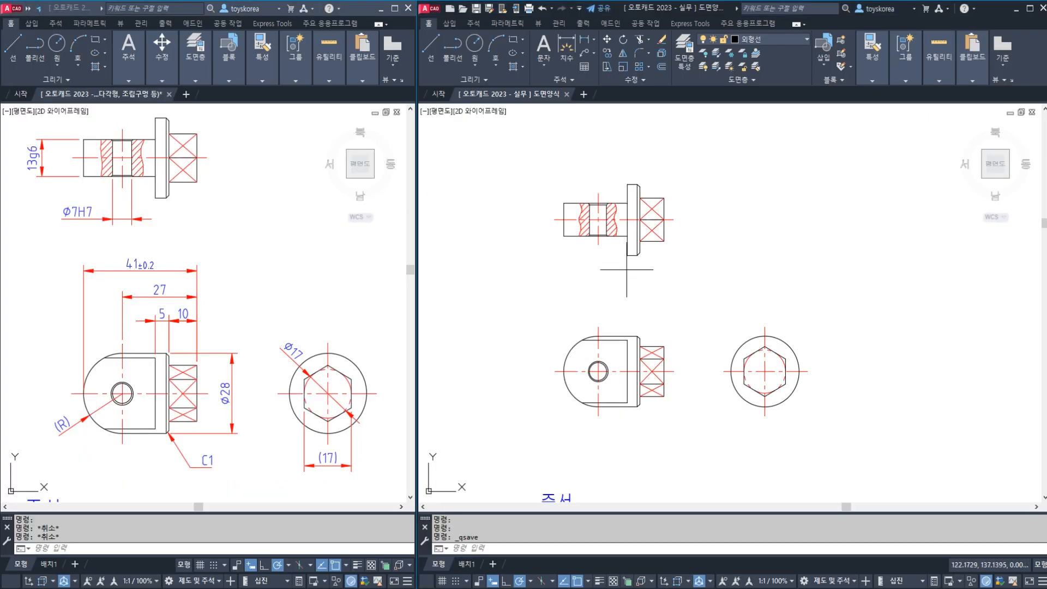
# Step: Add a radius dimension to the front view's rounded end, placed outside the arc at its lower left as in the reference
pyautogui.click(197, 366)
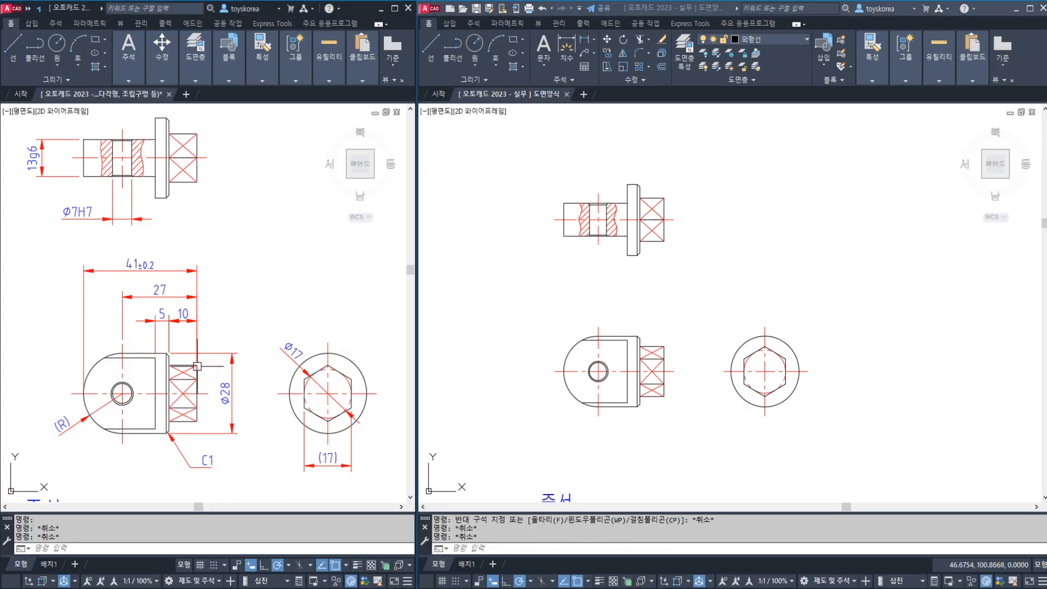
pyautogui.scroll(3, 29, 391)
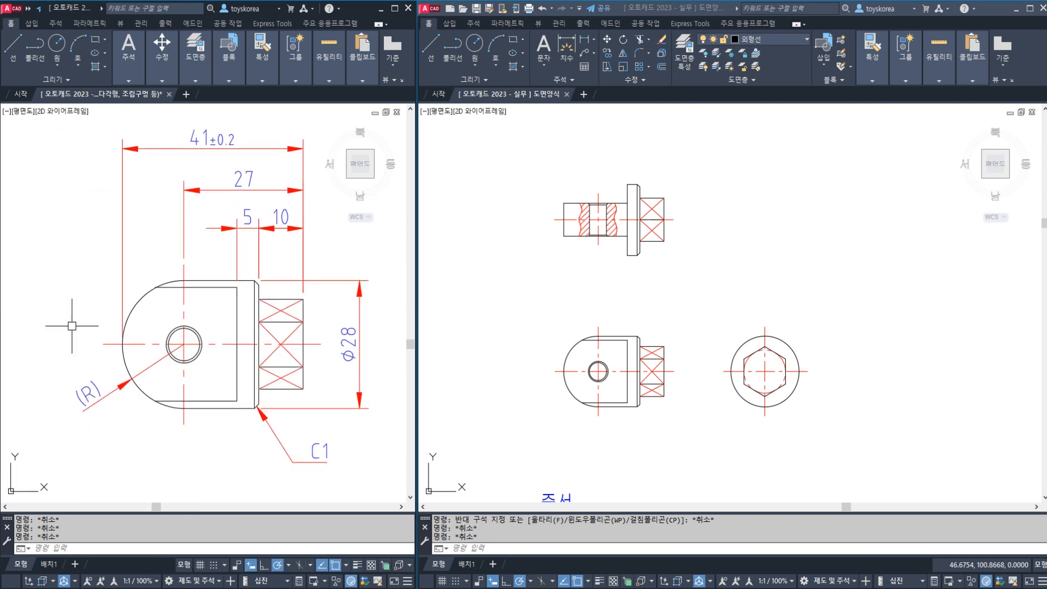
pyautogui.click(529, 379)
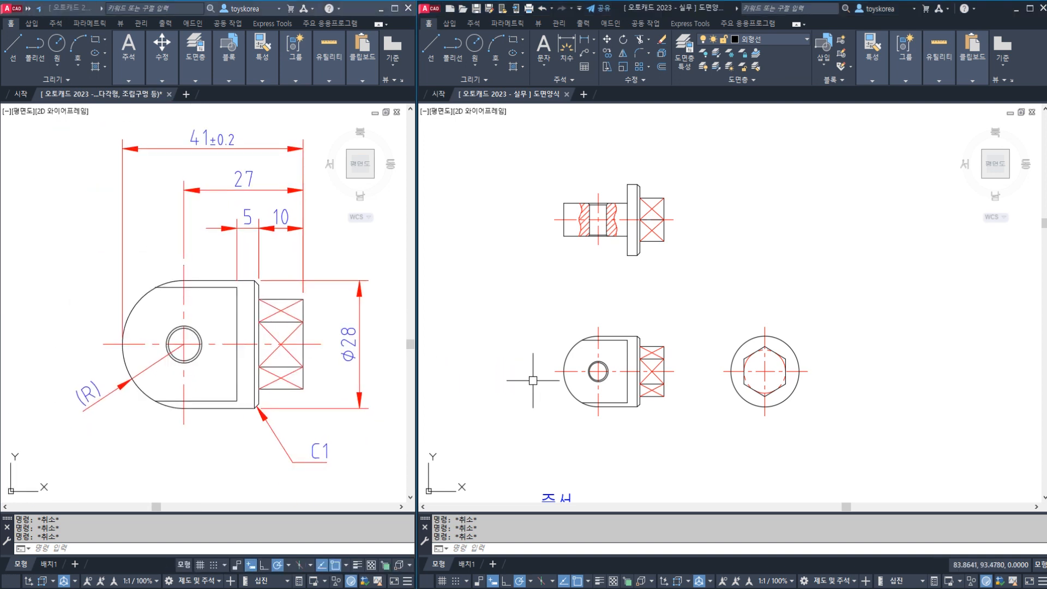
pyautogui.scroll(3, 556, 386)
pyautogui.moveTo(556, 387); pyautogui.dragTo(561, 364, button='middle')
pyautogui.write('DIMR')
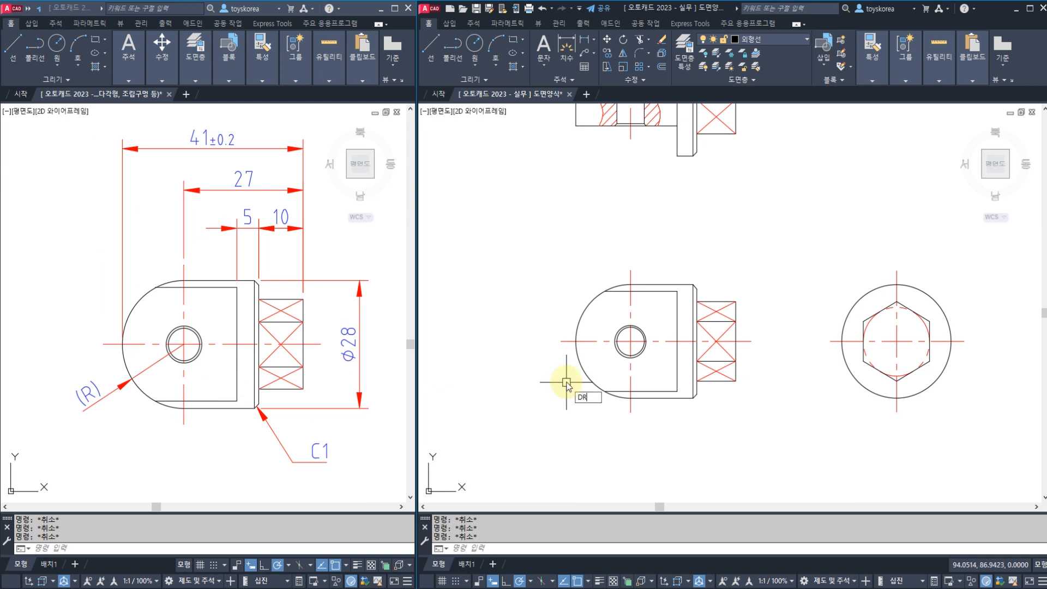
pyautogui.write('A')
pyautogui.press('Return')
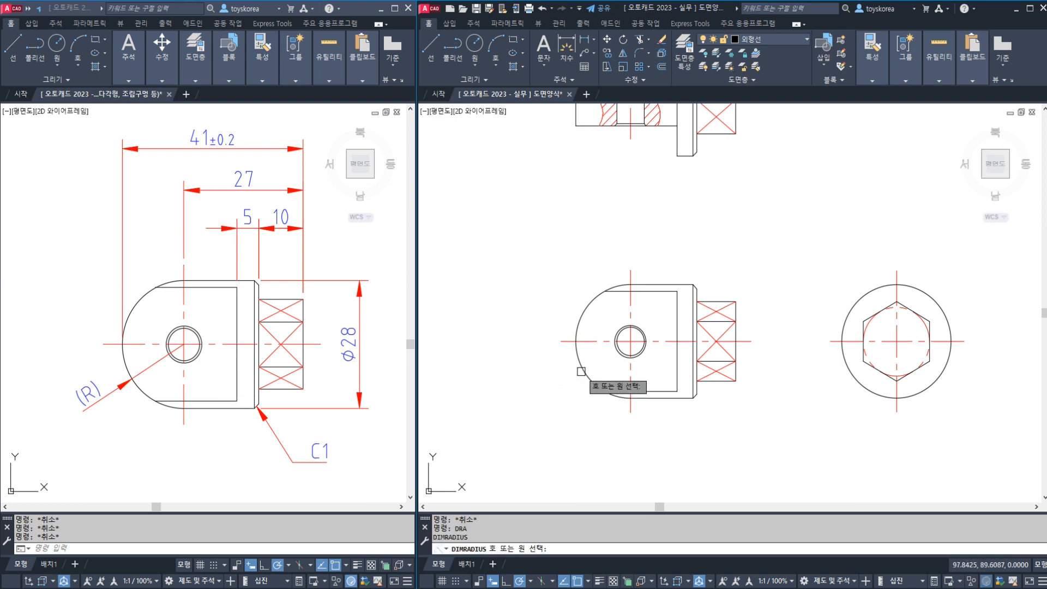
pyautogui.click(577, 372)
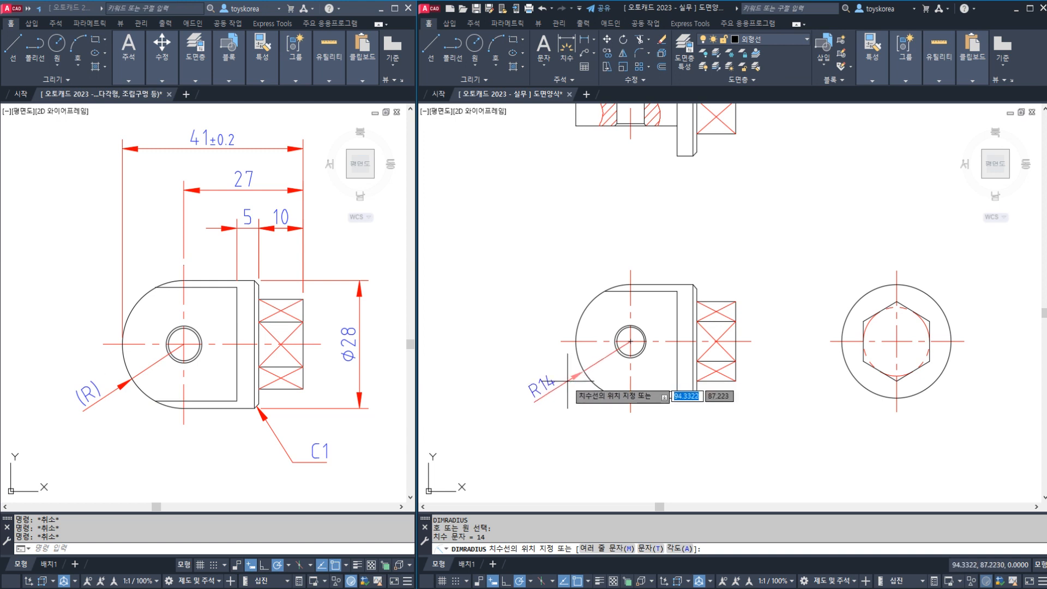
pyautogui.click(543, 386)
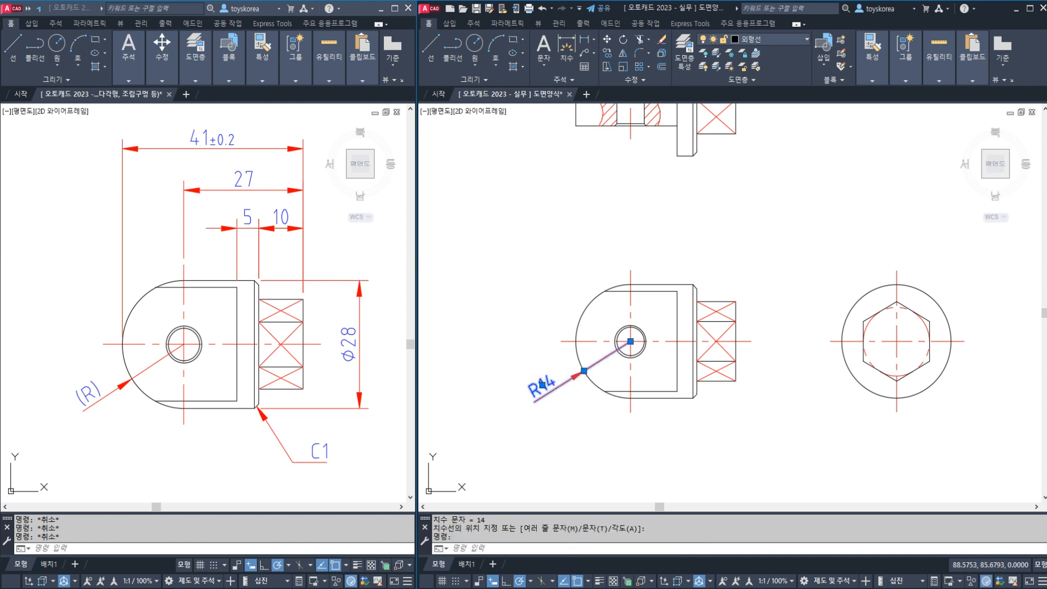
# Step: Open the radius dimension's text for editing, leave it without changes, and erase the dimension
pyautogui.doubleClick(552, 407)
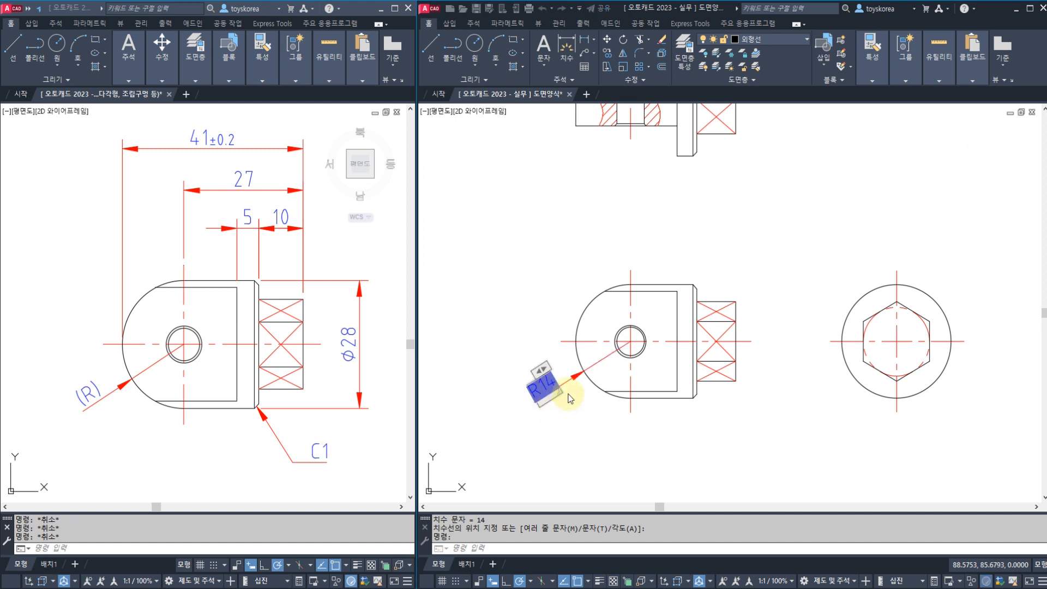
pyautogui.press('Escape')
pyautogui.press('Escape')
pyautogui.click(565, 385)
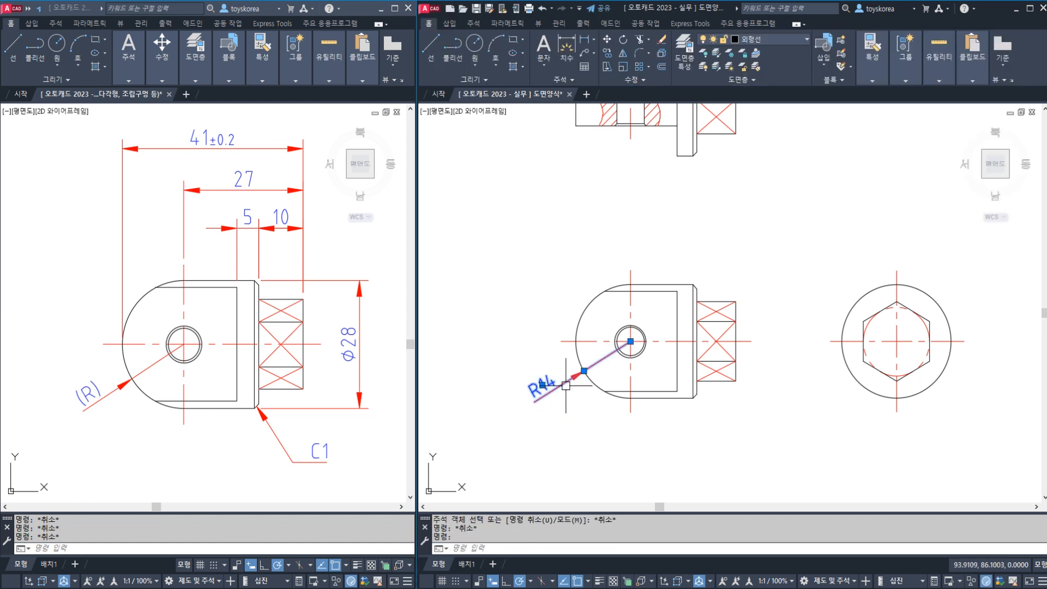
pyautogui.write('e')
pyautogui.press('Return')
pyautogui.press('Escape')
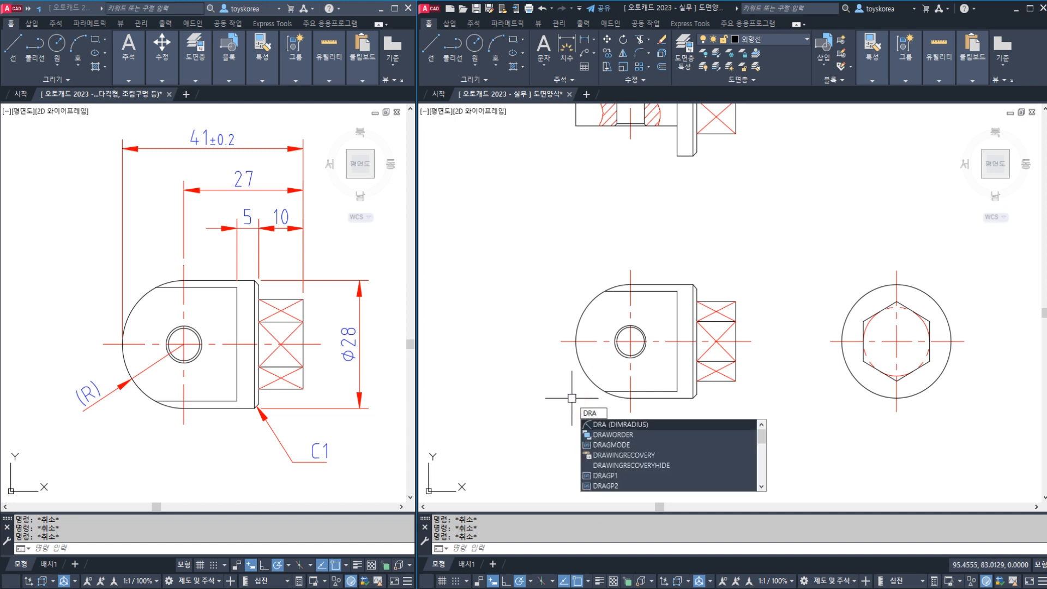
# Step: Add a radius dimension to the front view's rounded end with its text replaced by (R), placed outside at the lower left
pyautogui.press('Return')
pyautogui.click(584, 372)
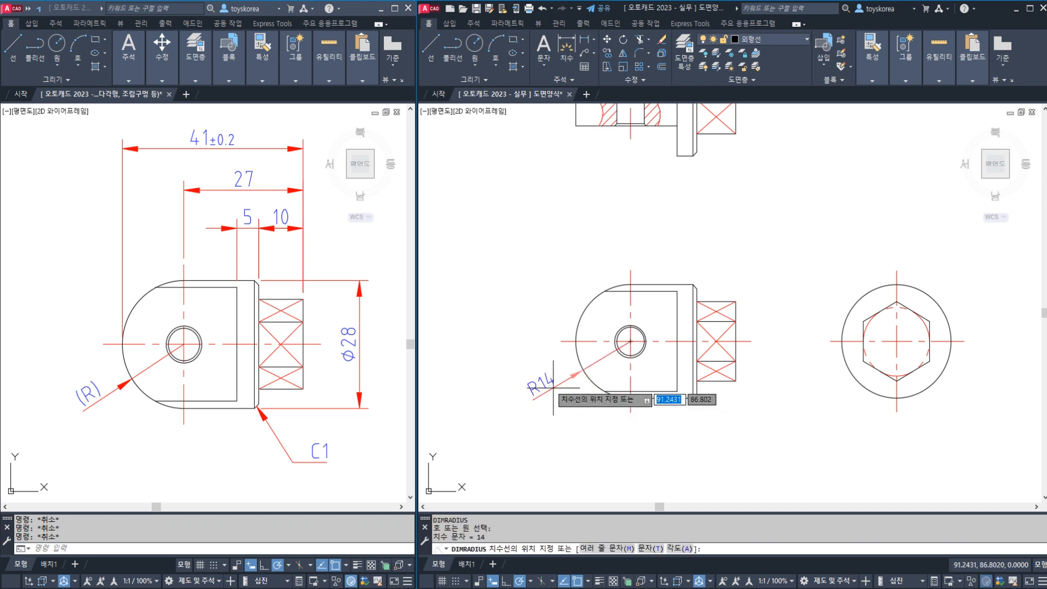
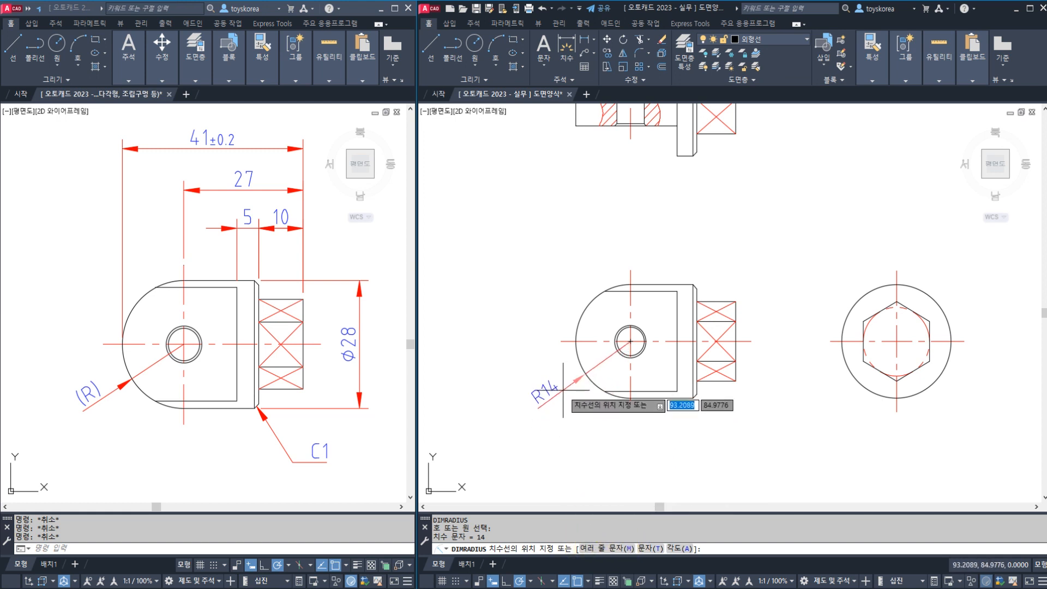
pyautogui.write('M')
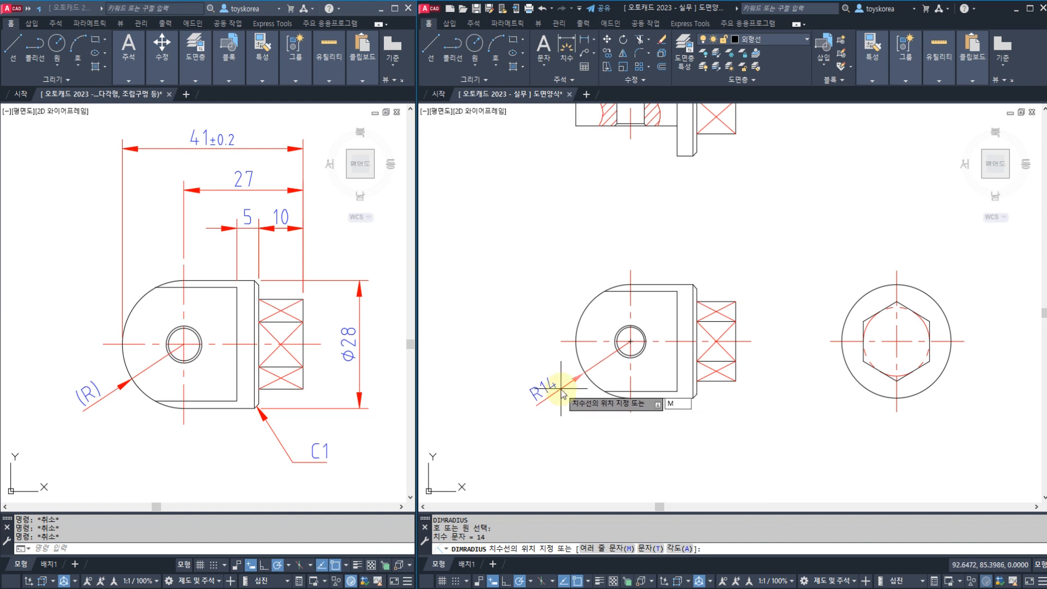
pyautogui.press('Return')
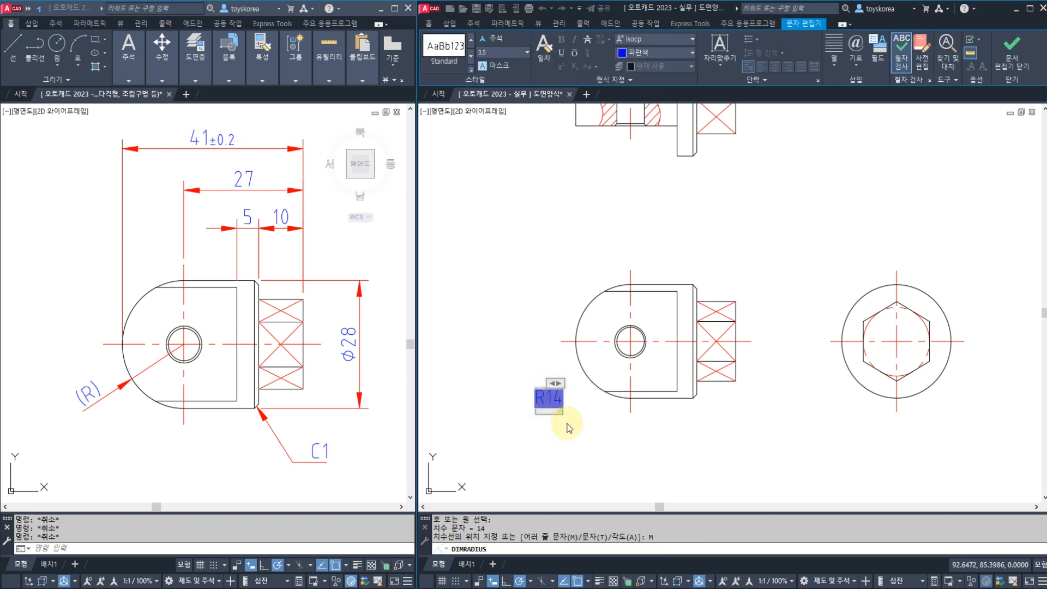
pyautogui.press('Delete')
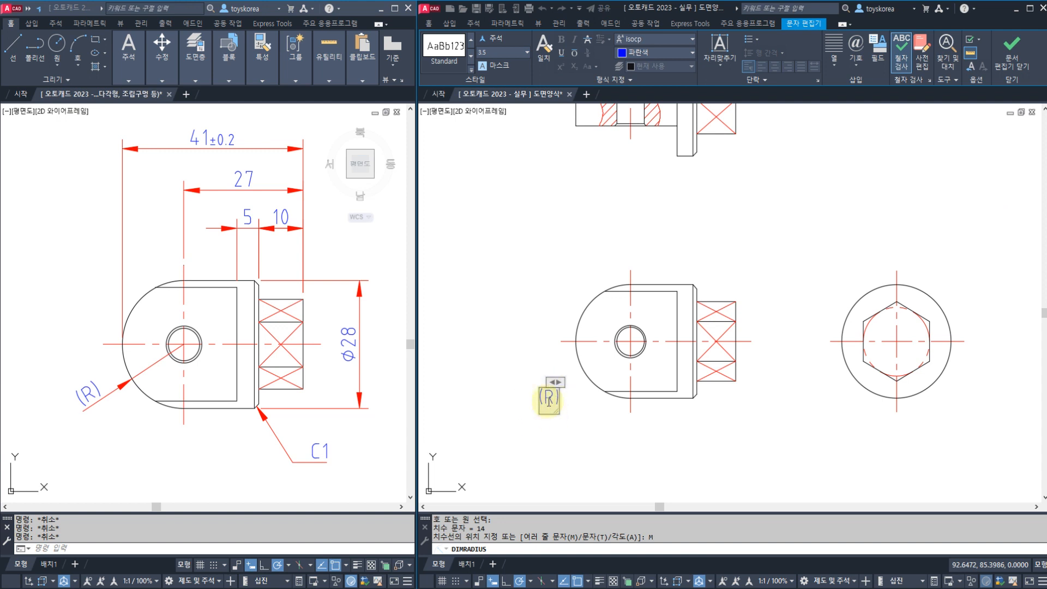
pyautogui.click(1010, 60)
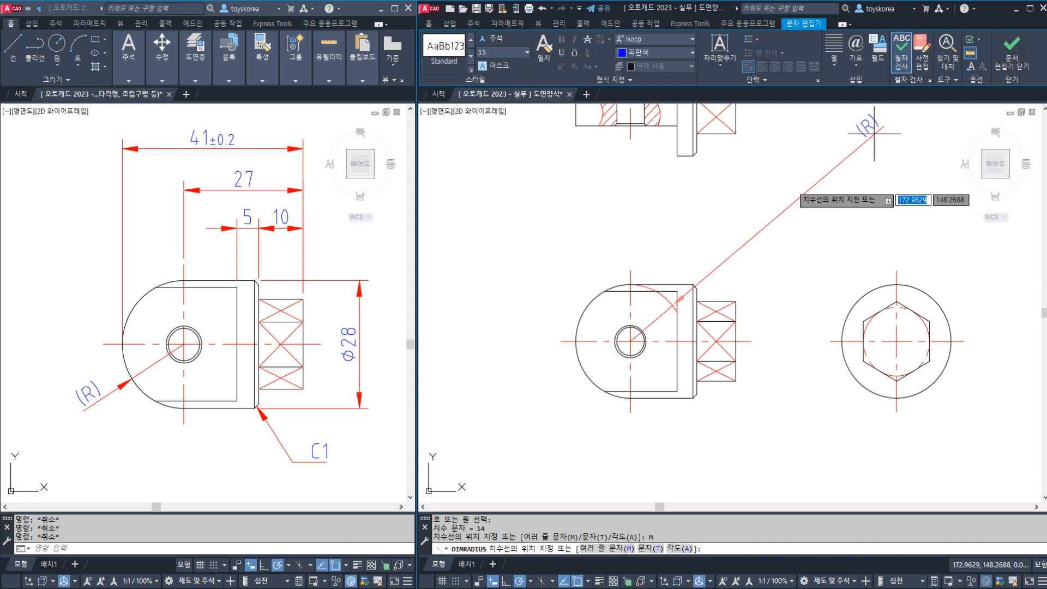
pyautogui.click(565, 383)
# Step: Add a horizontal linear dimension for the flange's thickness, placed above the front view
pyautogui.moveTo(621, 338); pyautogui.dragTo(593, 361, button='middle')
pyautogui.write('DLI')
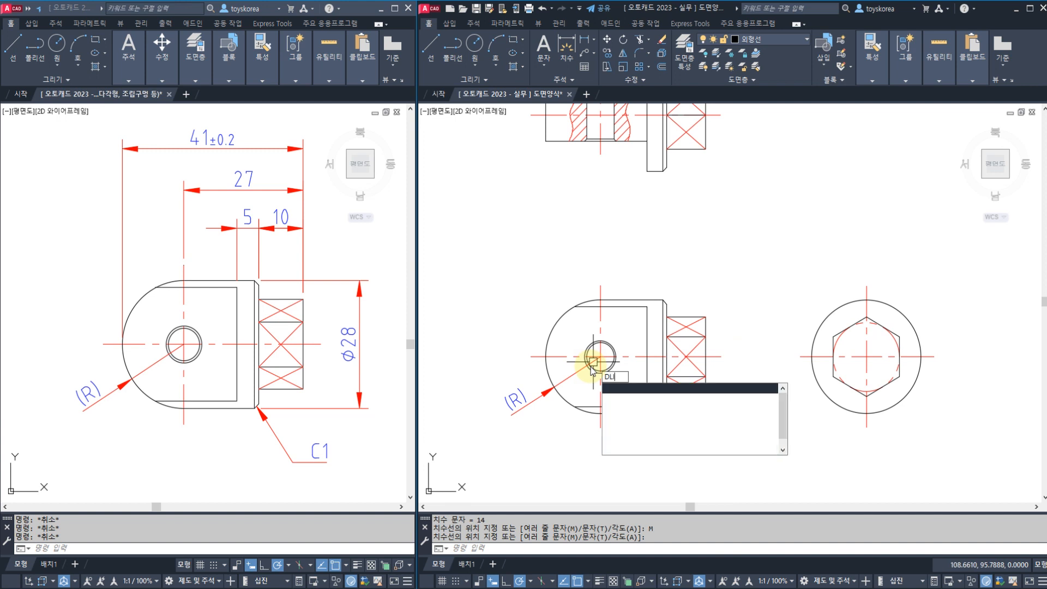
pyautogui.press('Return')
pyautogui.click(666, 304)
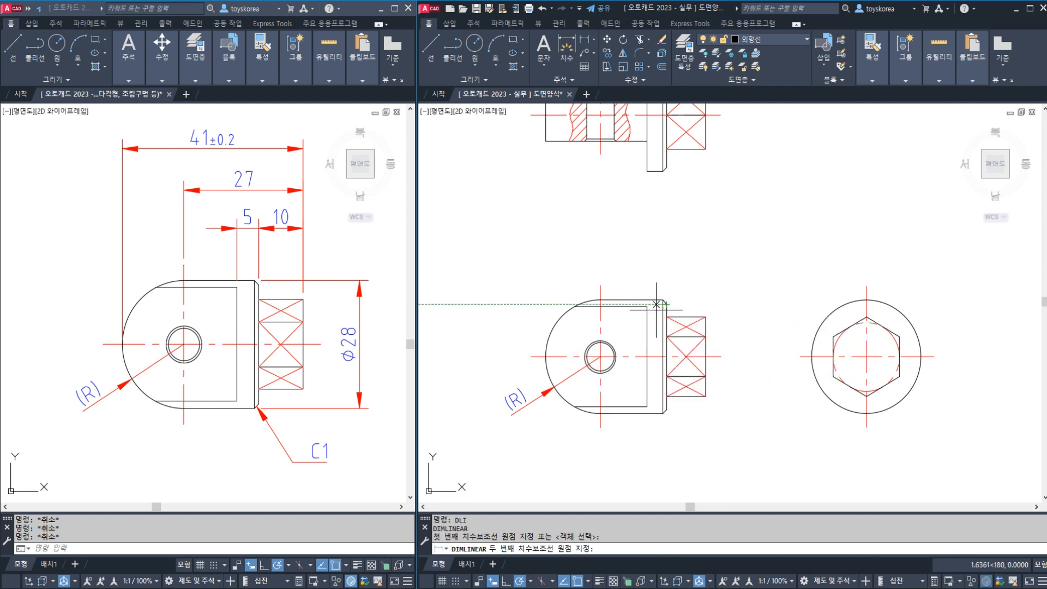
pyautogui.click(646, 307)
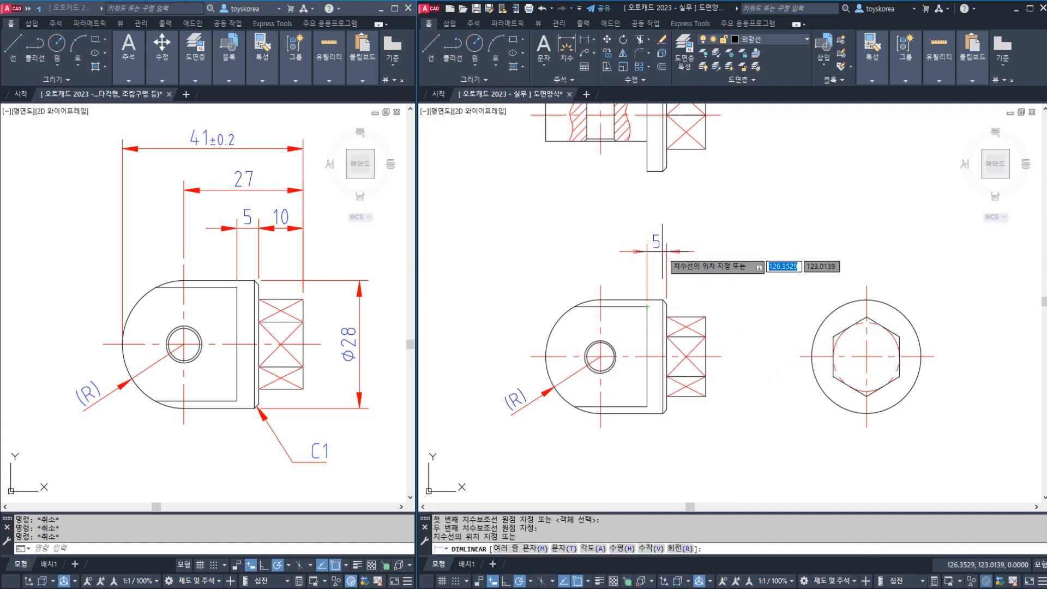
pyautogui.click(662, 251)
# Step: Dimension the hex head's horizontal length in the front view, in line with the flange thickness dimension
pyautogui.press('Return')
pyautogui.click(706, 316)
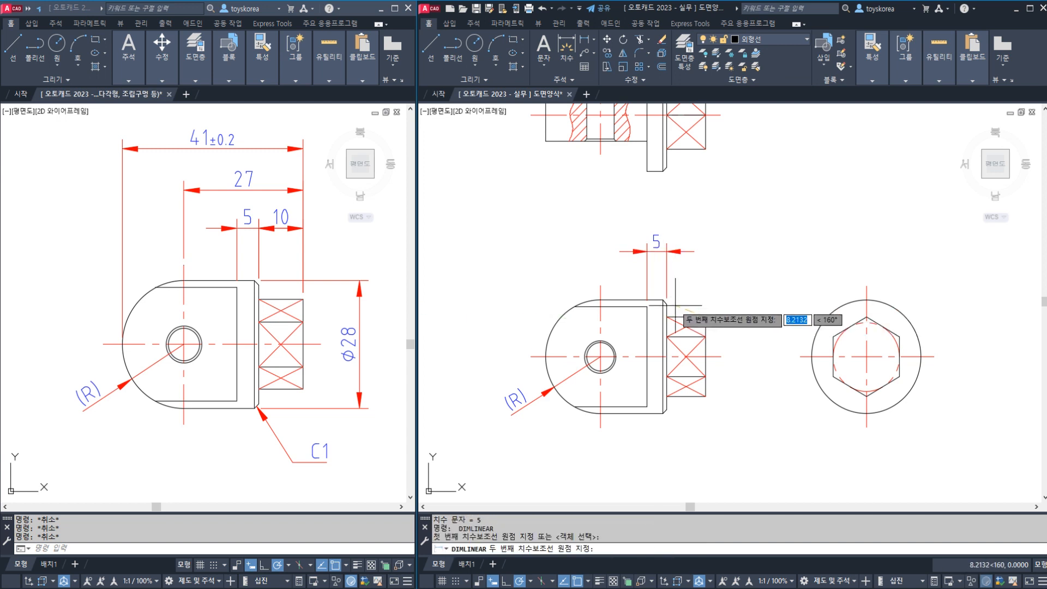
pyautogui.click(666, 304)
pyautogui.click(686, 252)
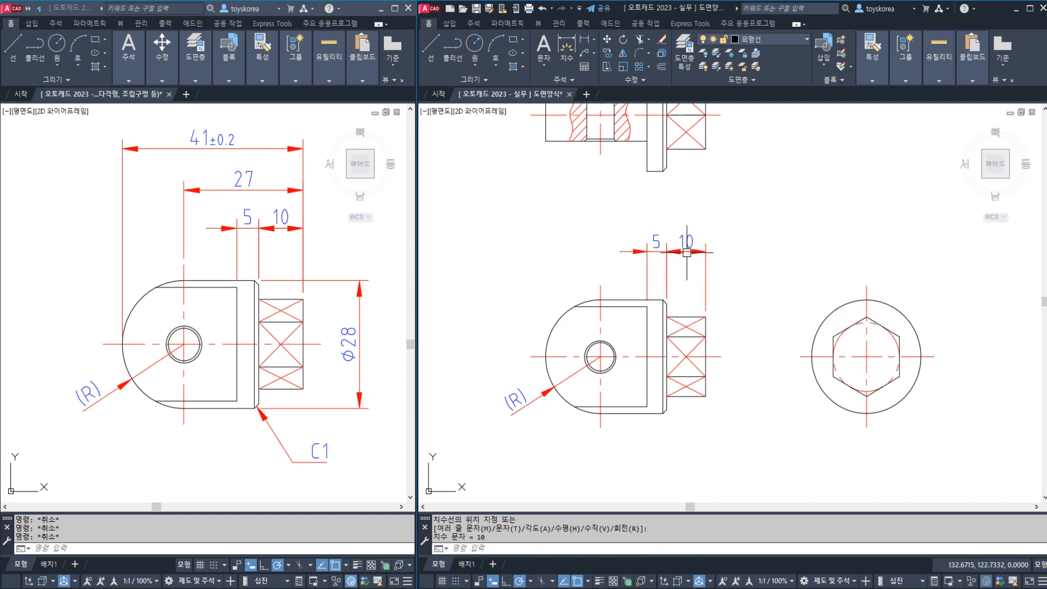
# Step: Move the whole top view straight up by about 23 mm to make room for dimensions above the front view
pyautogui.scroll(-5, 671, 269)
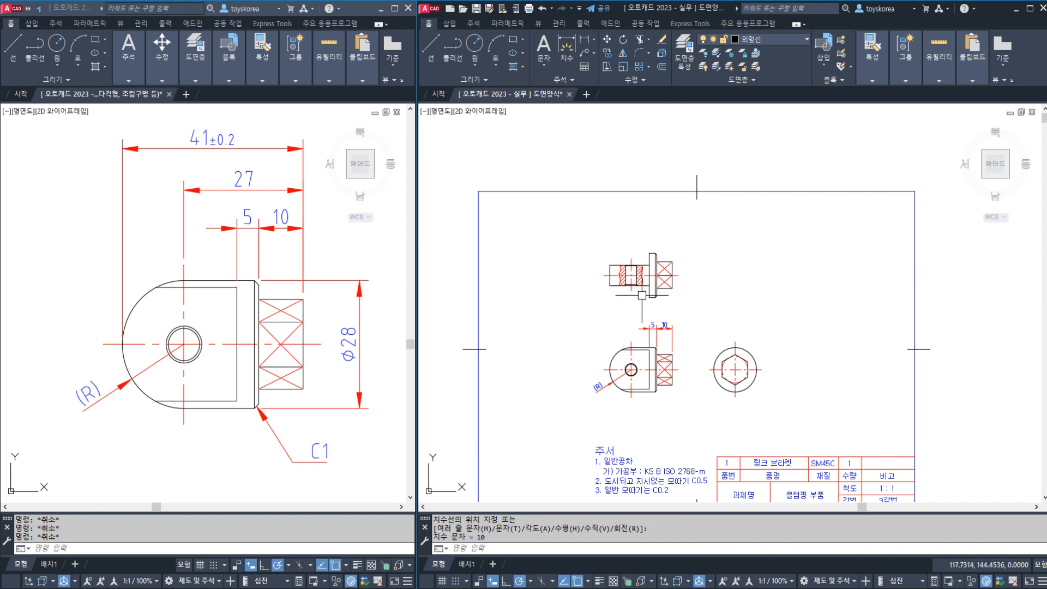
pyautogui.scroll(3, 641, 295)
pyautogui.write('m')
pyautogui.press('Return')
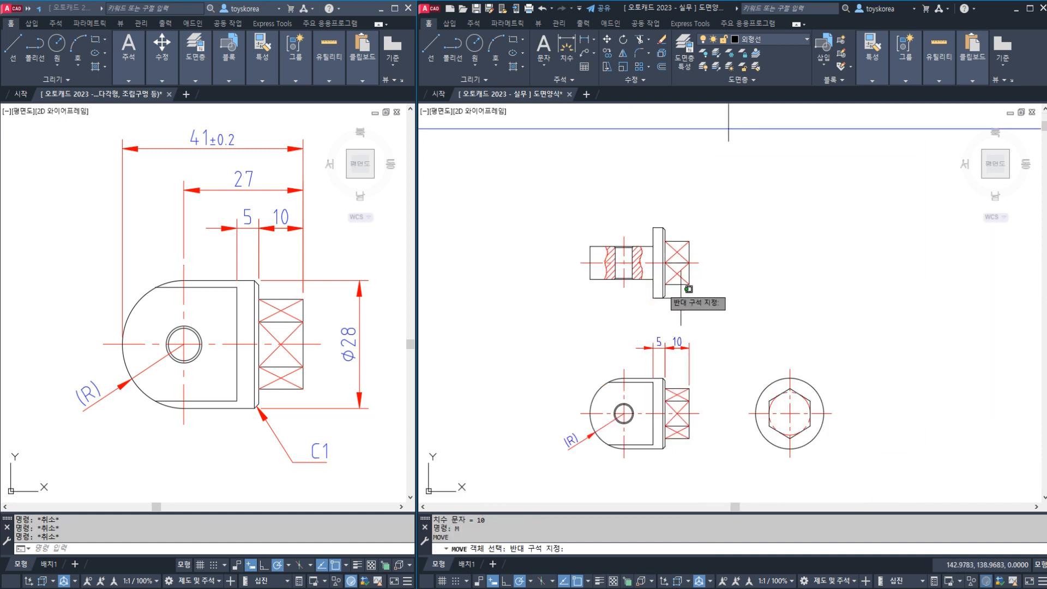
pyautogui.click(703, 309)
pyautogui.click(517, 188)
pyautogui.press('Return')
pyautogui.click(534, 283)
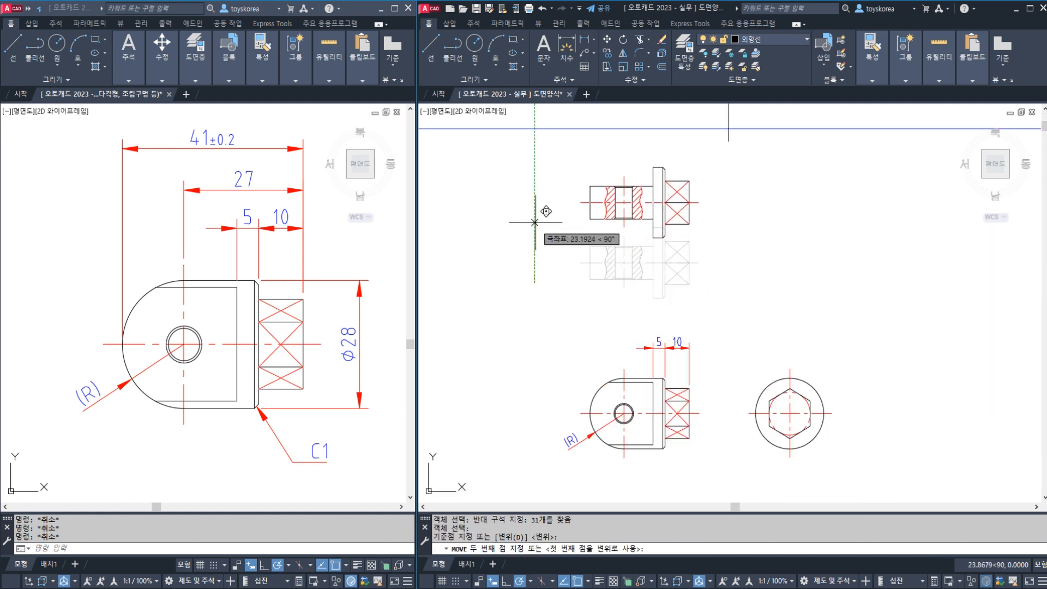
pyautogui.click(535, 222)
pyautogui.press('Escape')
pyautogui.scroll(6, 675, 388)
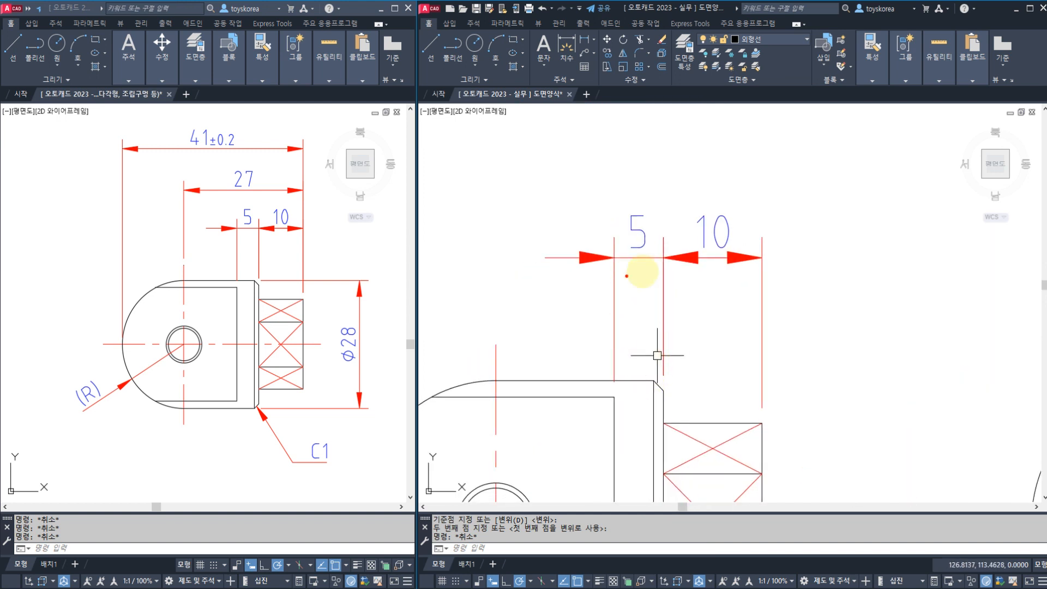
pyautogui.moveTo(678, 275)
pyautogui.mouseDown()
pyautogui.moveTo(525, 227)
pyautogui.moveTo(691, 285)
pyautogui.mouseUp()
pyautogui.moveTo(649, 370)
pyautogui.mouseDown()
pyautogui.moveTo(624, 360)
pyautogui.moveTo(649, 343)
pyautogui.moveTo(635, 308)
pyautogui.moveTo(643, 335)
pyautogui.mouseUp()
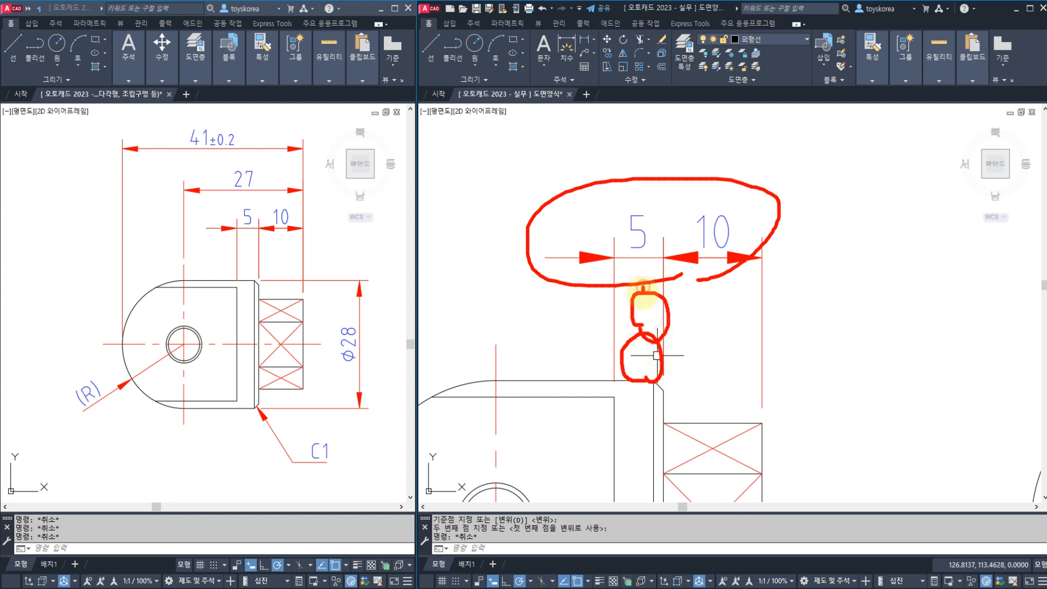
pyautogui.moveTo(644, 290); pyautogui.dragTo(652, 296)
pyautogui.moveTo(651, 237)
pyautogui.mouseDown()
pyautogui.moveTo(646, 218)
pyautogui.moveTo(719, 224)
pyautogui.mouseUp()
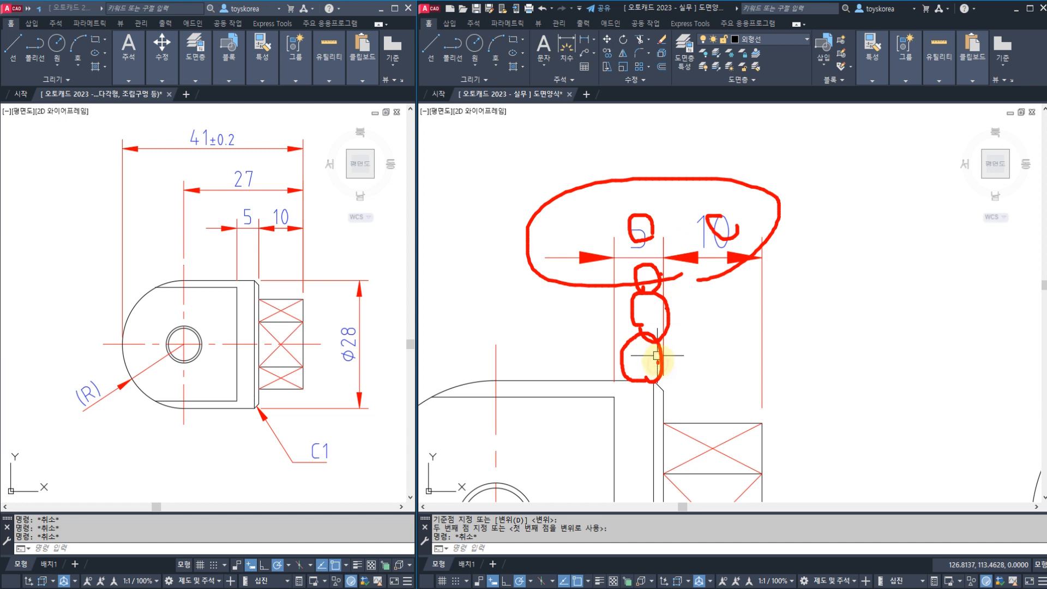
pyautogui.moveTo(652, 330); pyautogui.dragTo(840, 310)
pyautogui.moveTo(780, 289); pyautogui.dragTo(820, 347)
pyautogui.moveTo(881, 283); pyautogui.dragTo(877, 352)
pyautogui.moveTo(886, 308)
pyautogui.mouseDown()
pyautogui.moveTo(914, 332)
pyautogui.moveTo(950, 328)
pyautogui.mouseUp()
pyautogui.moveTo(942, 321)
pyautogui.mouseDown()
pyautogui.moveTo(980, 317)
pyautogui.moveTo(988, 332)
pyautogui.mouseUp()
pyautogui.moveTo(1009, 292)
pyautogui.mouseDown()
pyautogui.moveTo(1020, 342)
pyautogui.moveTo(1024, 290)
pyautogui.mouseUp()
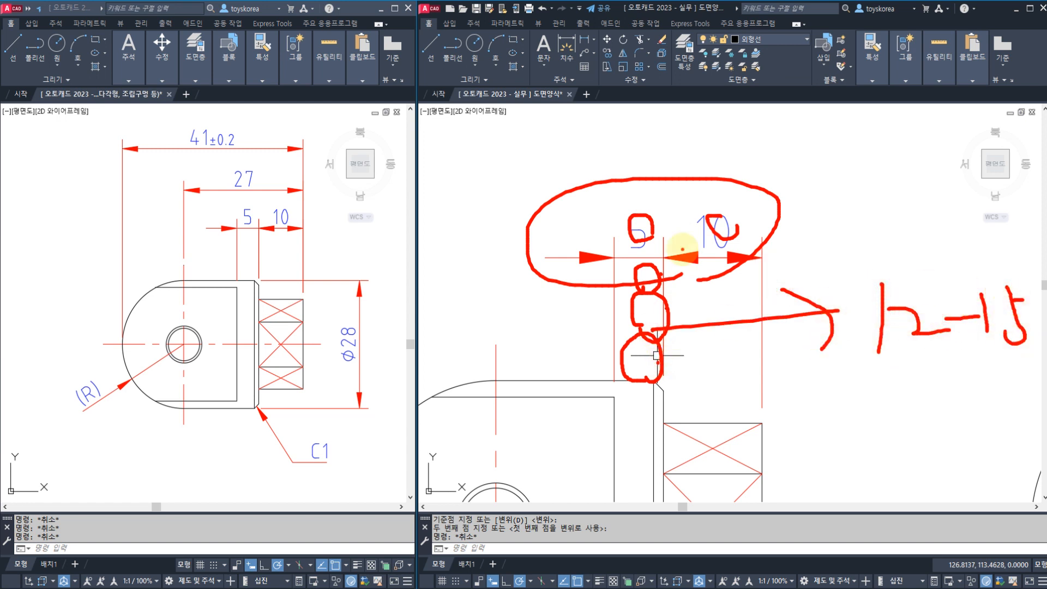
pyautogui.moveTo(470, 205); pyautogui.dragTo(570, 202)
pyautogui.moveTo(479, 148); pyautogui.dragTo(638, 143)
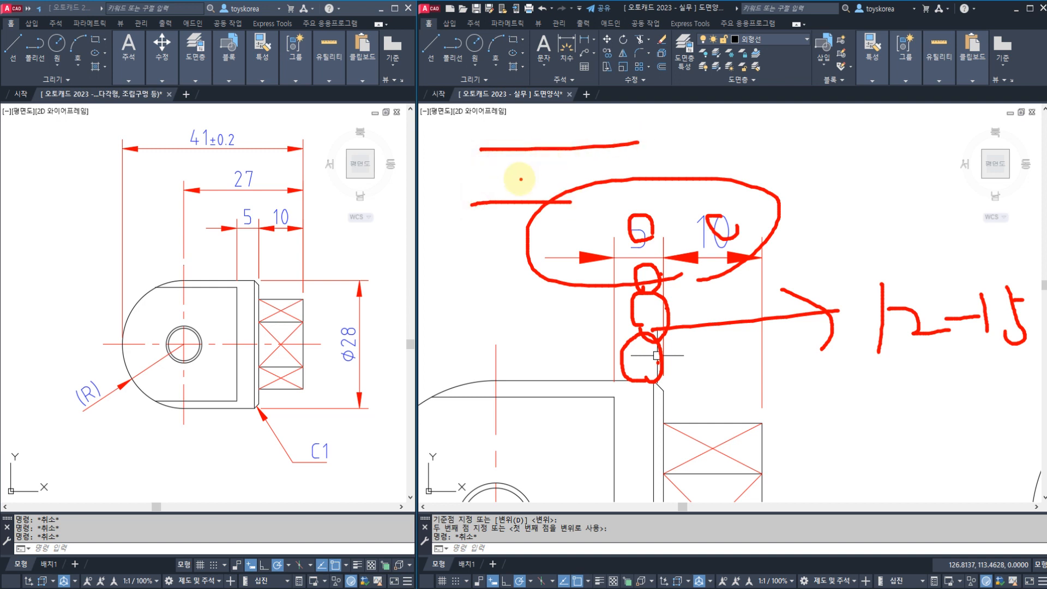
pyautogui.moveTo(545, 163)
pyautogui.mouseDown()
pyautogui.moveTo(727, 130)
pyautogui.moveTo(737, 152)
pyautogui.mouseUp()
pyautogui.moveTo(801, 127)
pyautogui.mouseDown()
pyautogui.moveTo(795, 133)
pyautogui.moveTo(834, 146)
pyautogui.mouseUp()
pyautogui.moveTo(845, 123)
pyautogui.mouseDown()
pyautogui.moveTo(848, 166)
pyautogui.moveTo(895, 157)
pyautogui.mouseUp()
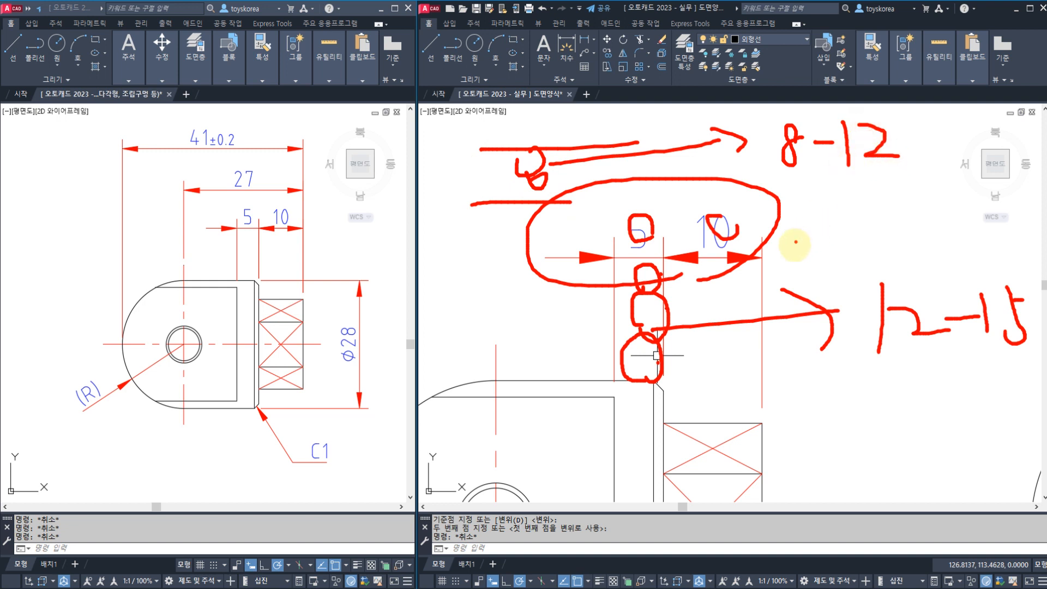
pyautogui.press('Escape')
pyautogui.click(622, 306)
pyautogui.press('Escape')
pyautogui.press('Escape')
pyautogui.press('Escape')
pyautogui.press('Escape')
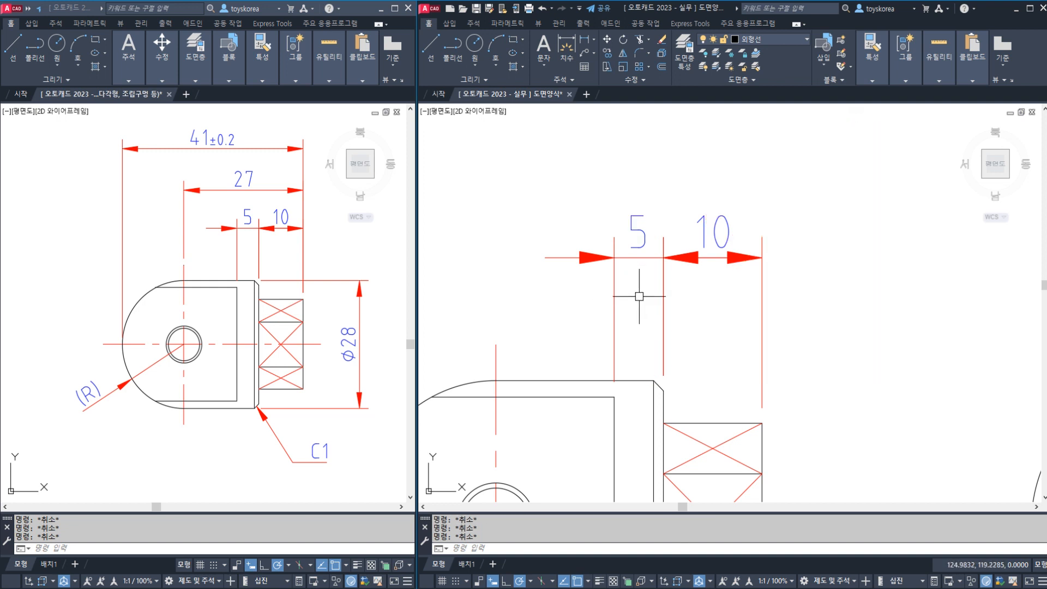
# Step: Stretch the flange thickness and hex head length dimensions slightly downward, closer to the front view
pyautogui.moveTo(665, 311); pyautogui.dragTo(675, 309, button='middle')
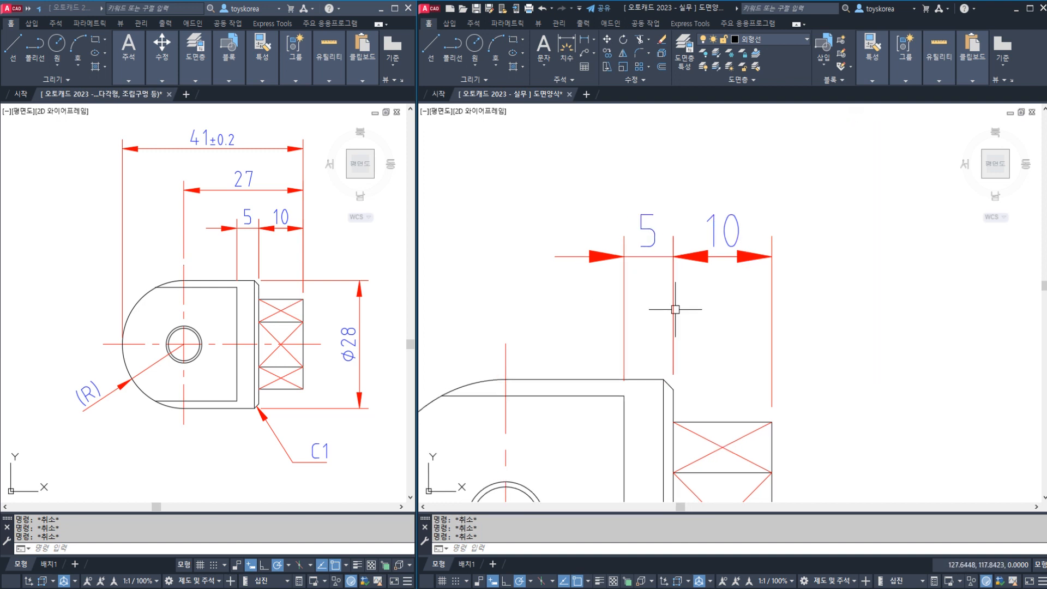
pyautogui.press('Return')
pyautogui.click(796, 291)
pyautogui.click(627, 252)
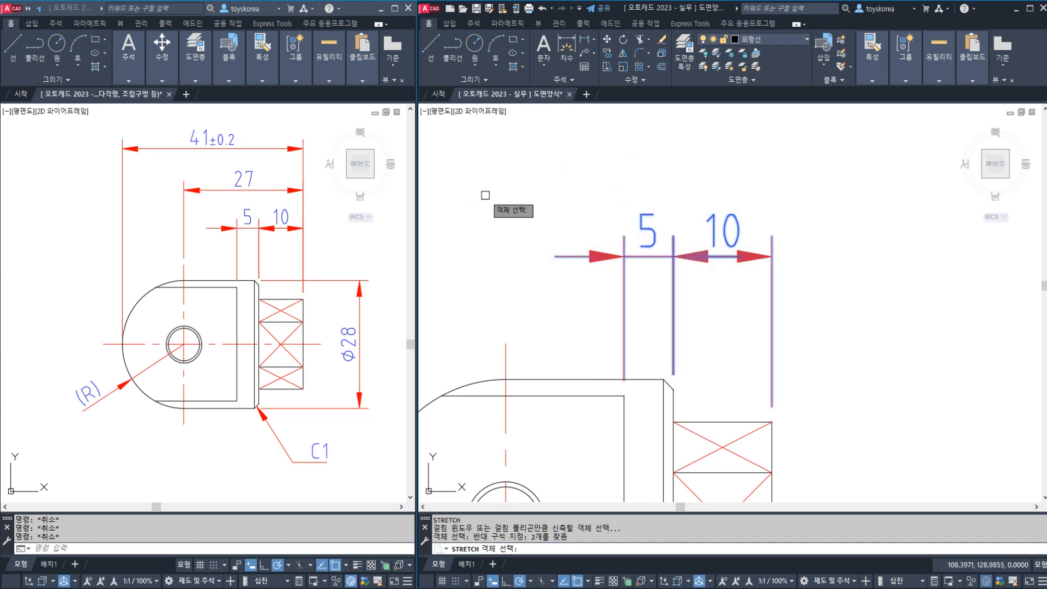
pyautogui.press('Return')
pyautogui.click(493, 218)
pyautogui.click(493, 229)
pyautogui.press('Escape')
pyautogui.scroll(-4, 643, 280)
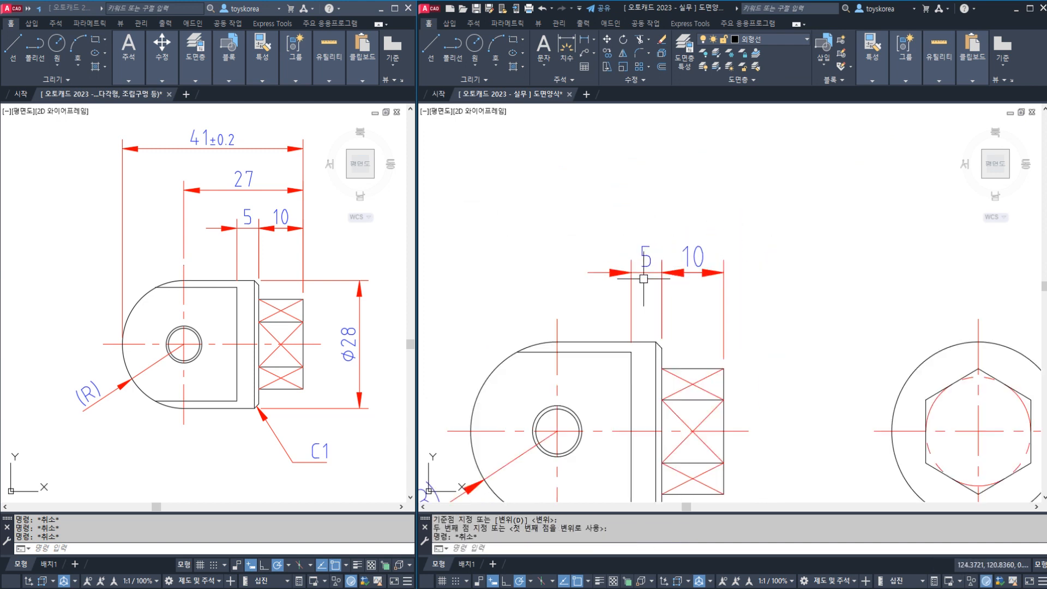
# Step: Add a horizontal linear dimension from the hex head's end to the hole's centre line, placed above the flange and head dimensions
pyautogui.moveTo(592, 301); pyautogui.dragTo(590, 342, button='middle')
pyautogui.press('Escape')
pyautogui.press('Escape')
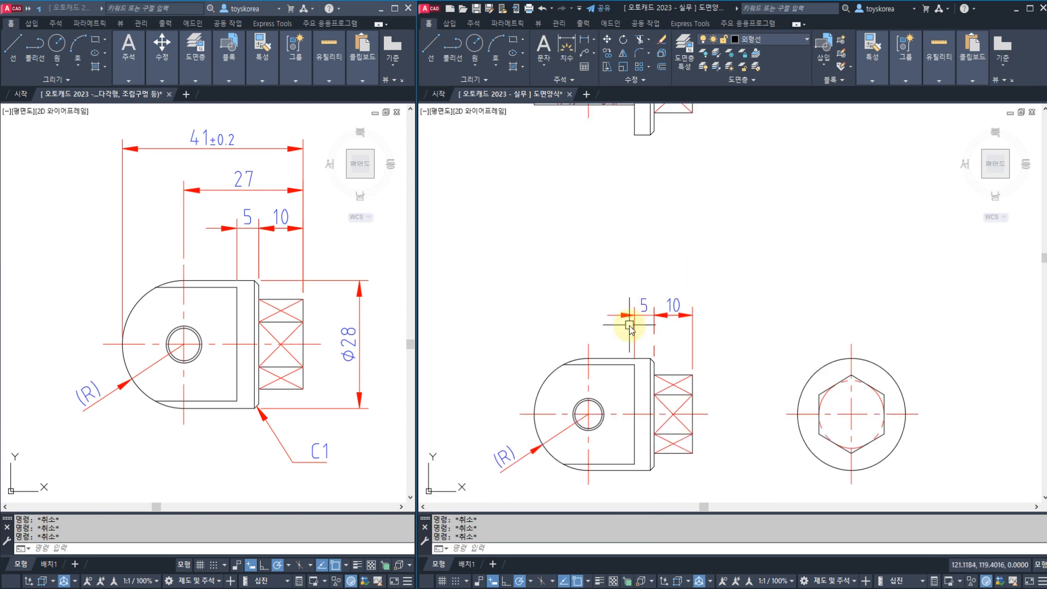
pyautogui.write('DLI')
pyautogui.press('Return')
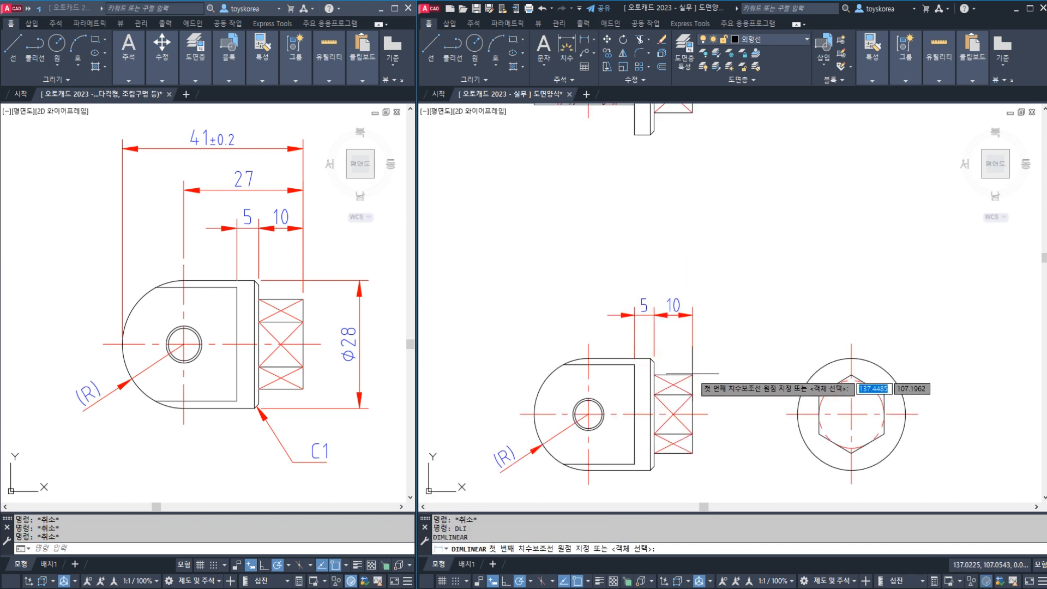
pyautogui.click(691, 375)
pyautogui.click(589, 358)
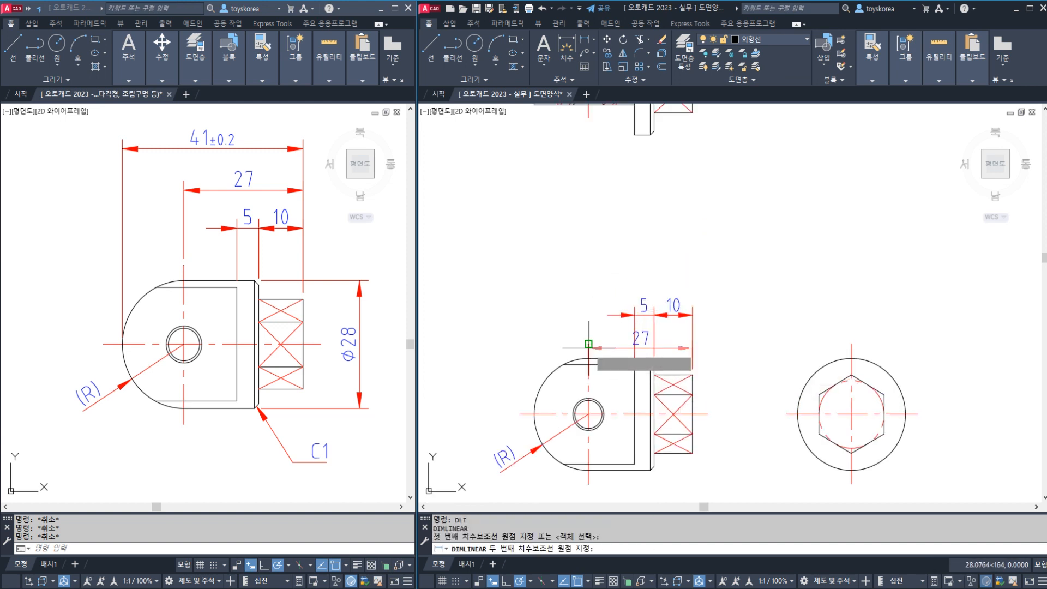
pyautogui.click(670, 280)
pyautogui.press('Escape')
# Step: Dimension the front view's overall length from the hex head's end to the rounded end, placed as the uppermost dimension
pyautogui.press('Return')
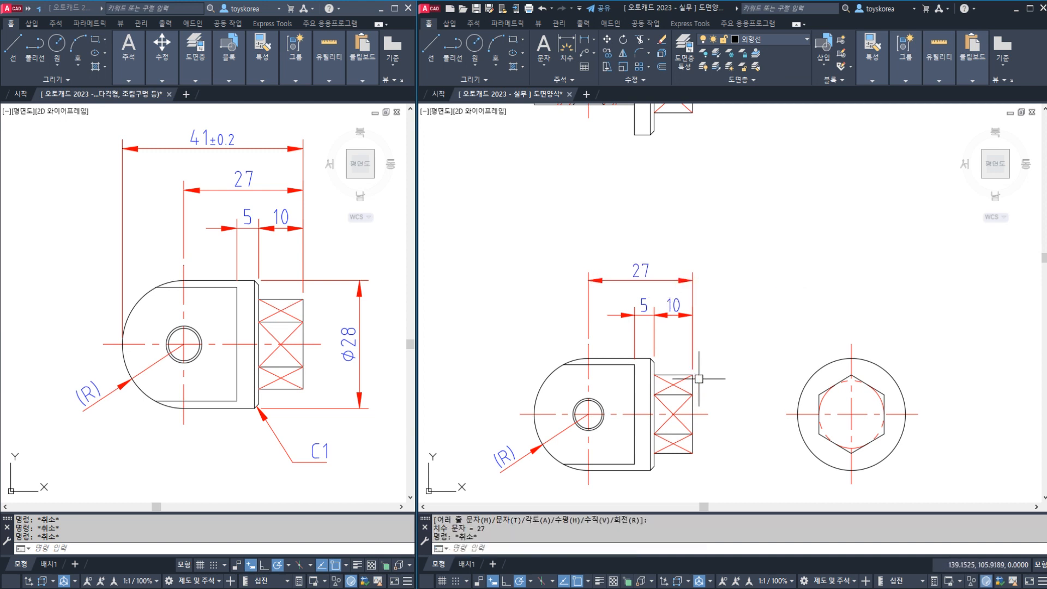
pyautogui.click(692, 375)
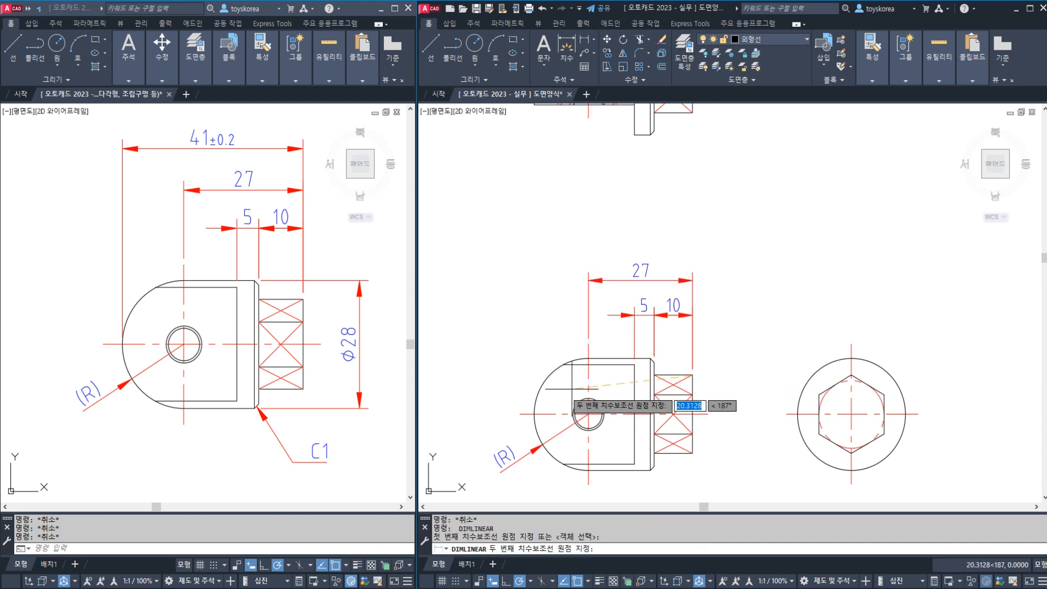
pyautogui.click(535, 413)
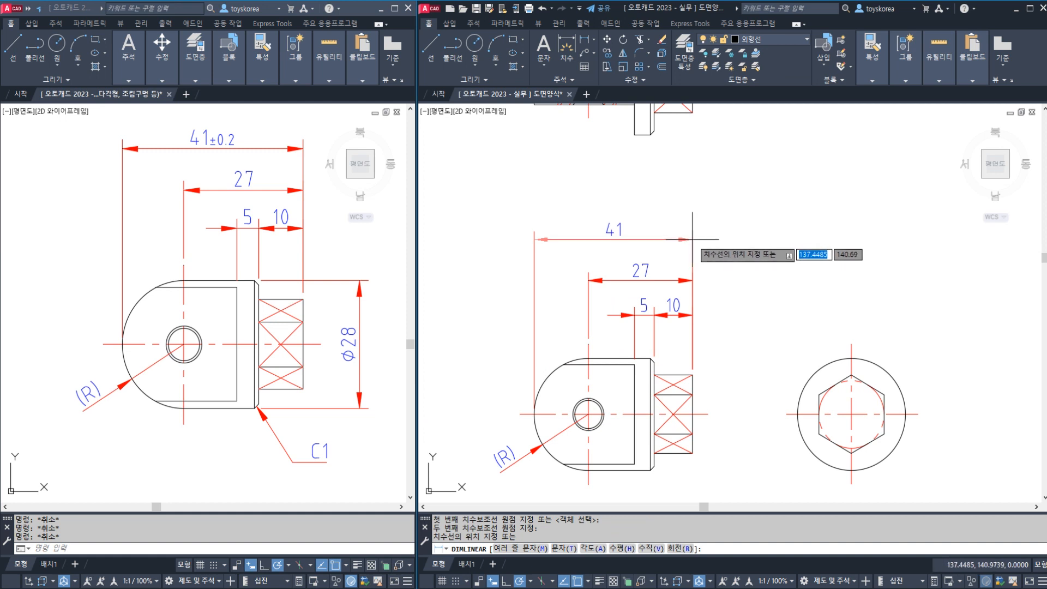
pyautogui.click(693, 245)
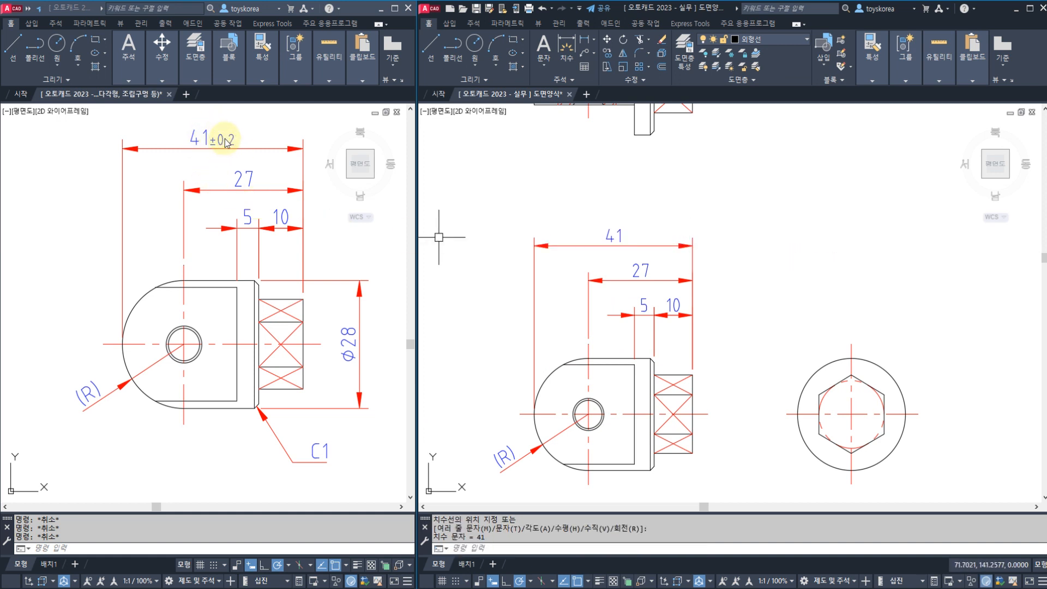
pyautogui.click(545, 234)
pyautogui.press('Escape')
pyautogui.press('Escape')
pyautogui.press('Escape')
# Step: Start a vertical linear dimension across the flange's outer edges in the front view and prefix its text with ø
pyautogui.moveTo(629, 342); pyautogui.dragTo(575, 290, button='middle')
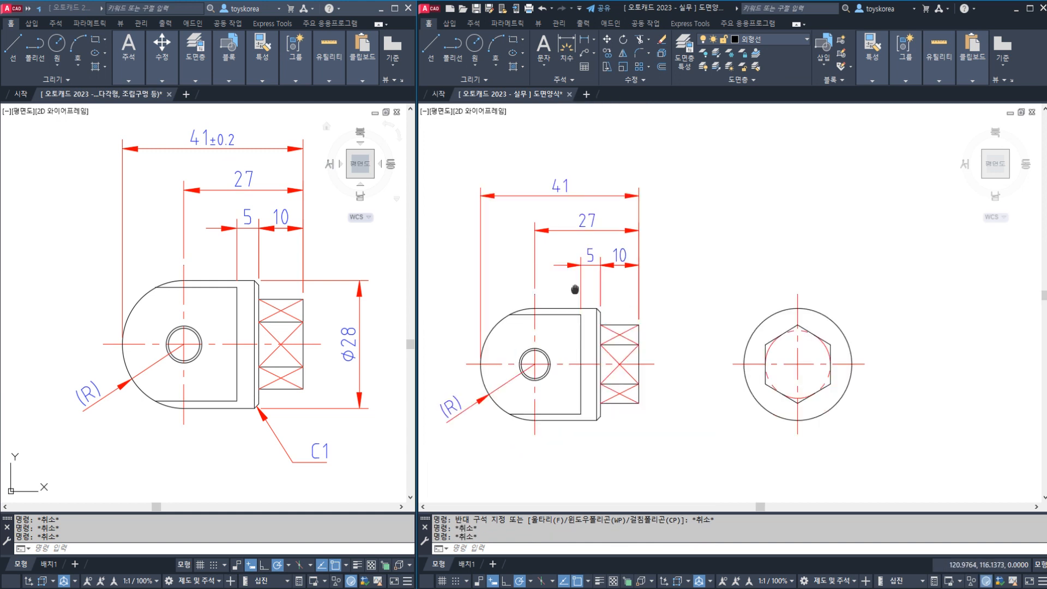
pyautogui.write('DLI')
pyautogui.press('Return')
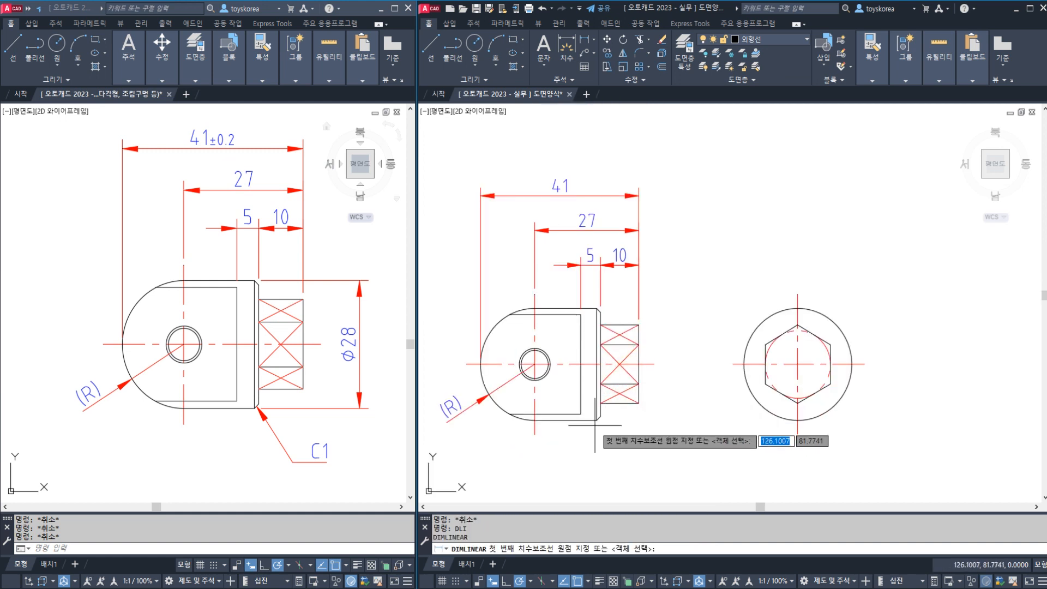
pyautogui.click(596, 418)
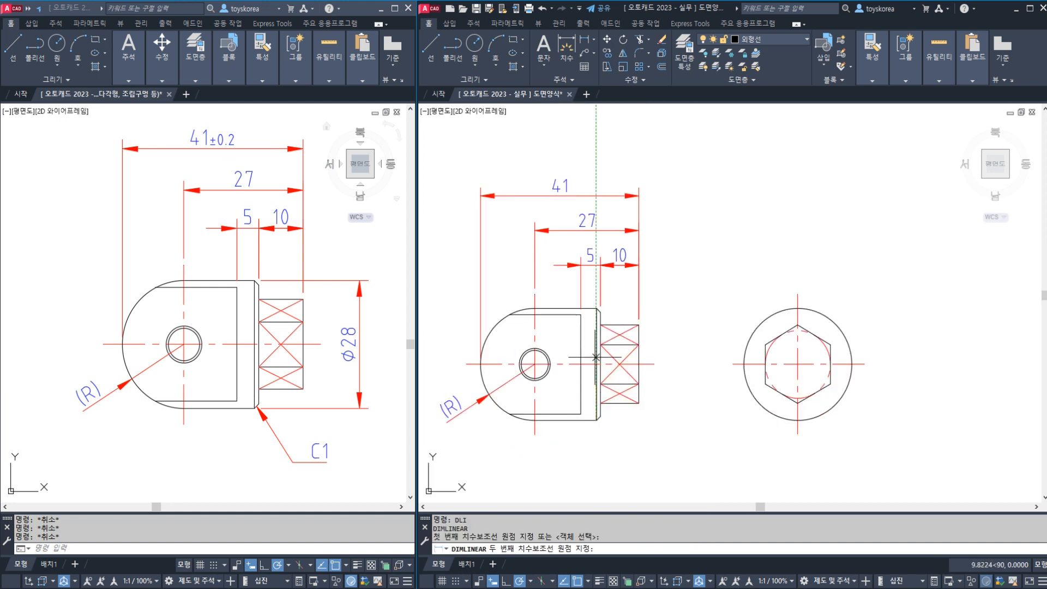
pyautogui.click(596, 314)
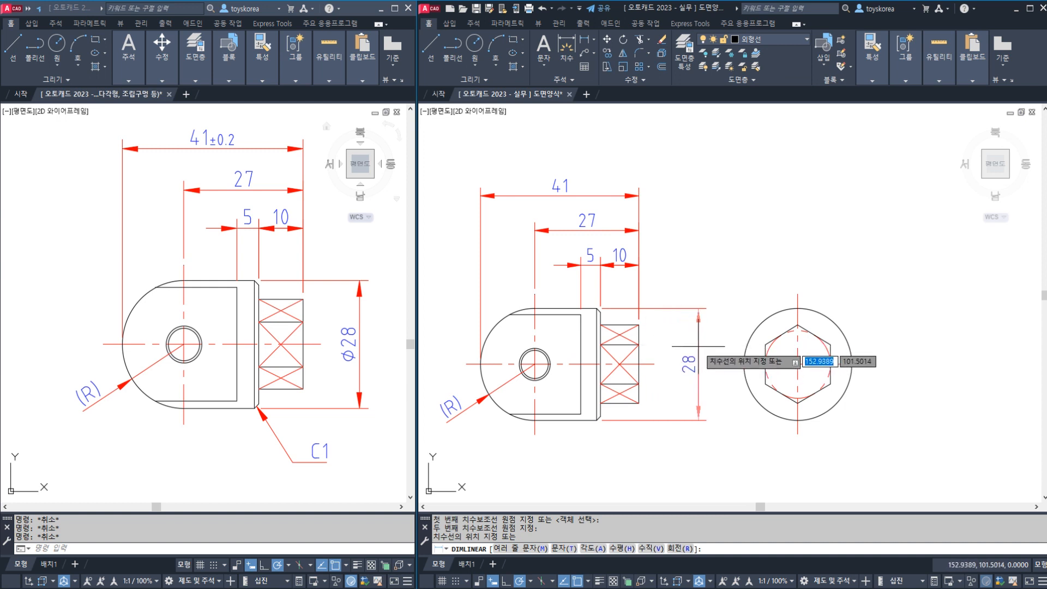
pyautogui.write('M')
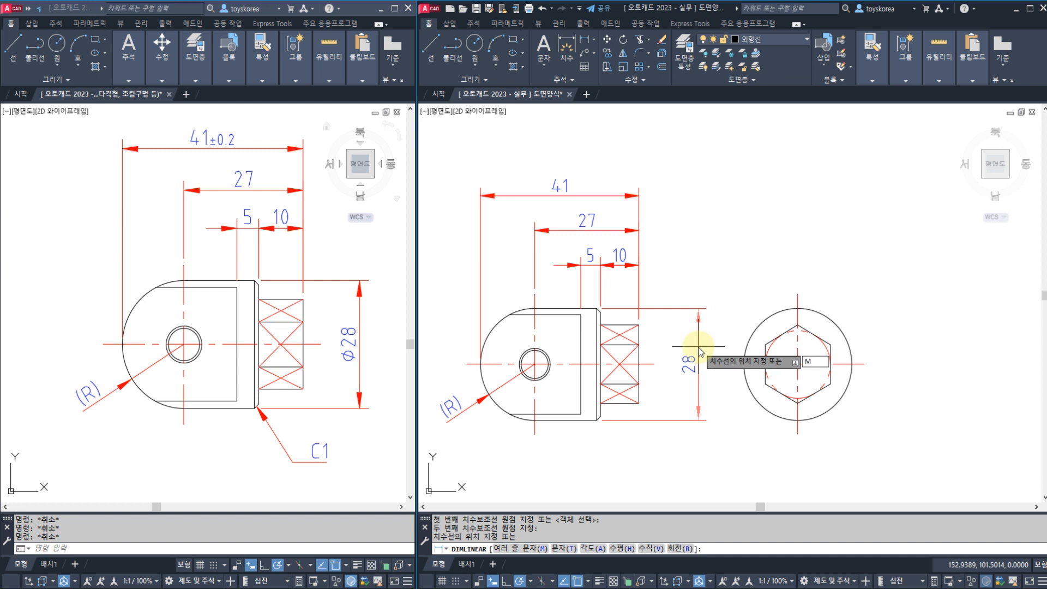
pyautogui.press('Return')
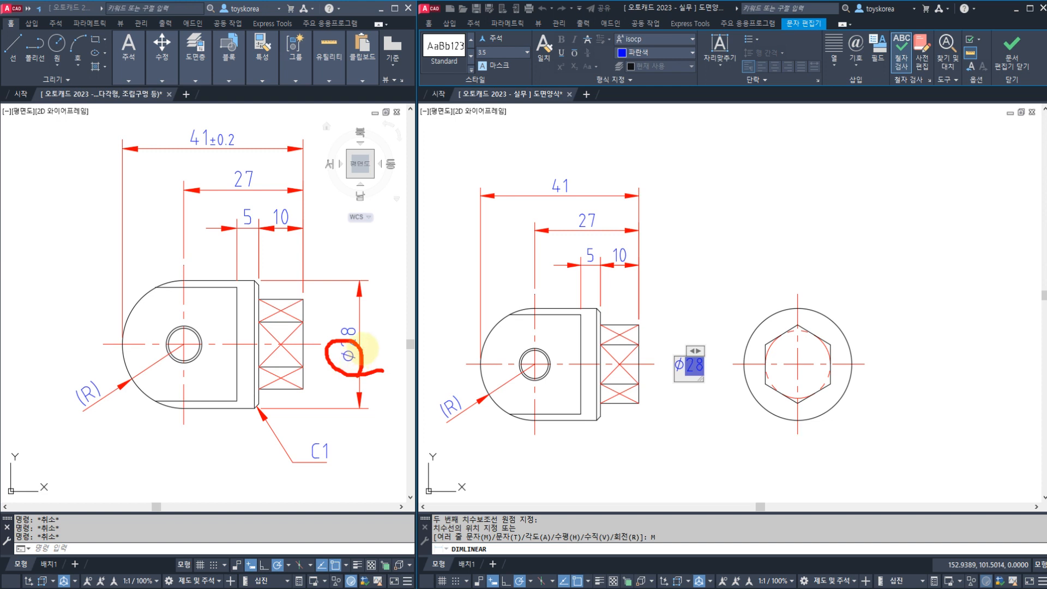
pyautogui.moveTo(700, 166)
pyautogui.mouseDown()
pyautogui.moveTo(677, 218)
pyautogui.moveTo(675, 189)
pyautogui.mouseUp()
pyautogui.moveTo(716, 151); pyautogui.dragTo(657, 285)
pyautogui.moveTo(712, 223); pyautogui.dragTo(770, 224)
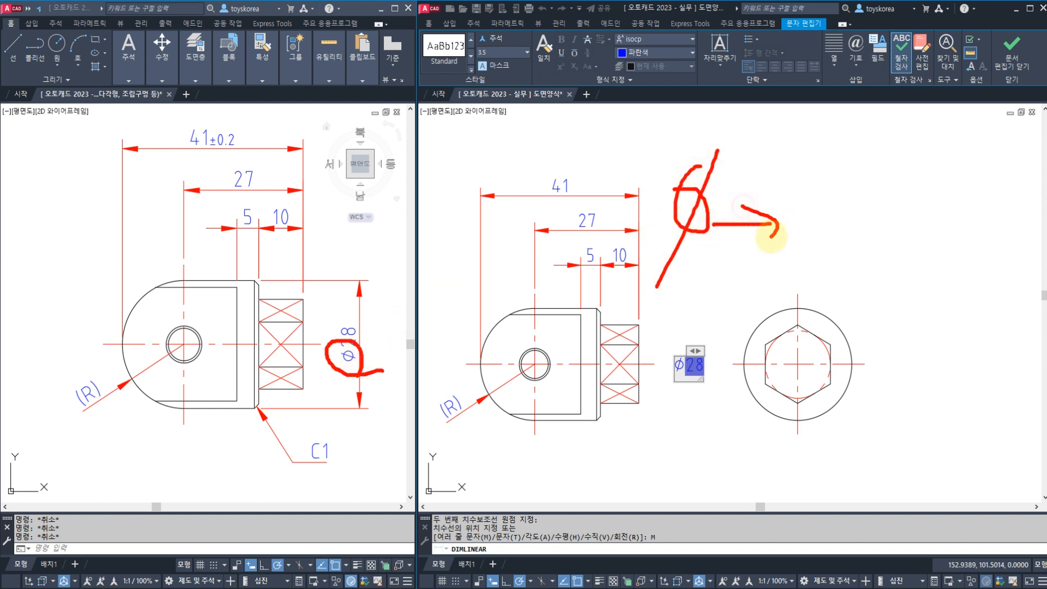
pyautogui.moveTo(827, 197)
pyautogui.mouseDown()
pyautogui.moveTo(861, 246)
pyautogui.moveTo(883, 244)
pyautogui.mouseUp()
pyautogui.moveTo(942, 230)
pyautogui.mouseDown()
pyautogui.moveTo(911, 213)
pyautogui.moveTo(931, 262)
pyautogui.mouseUp()
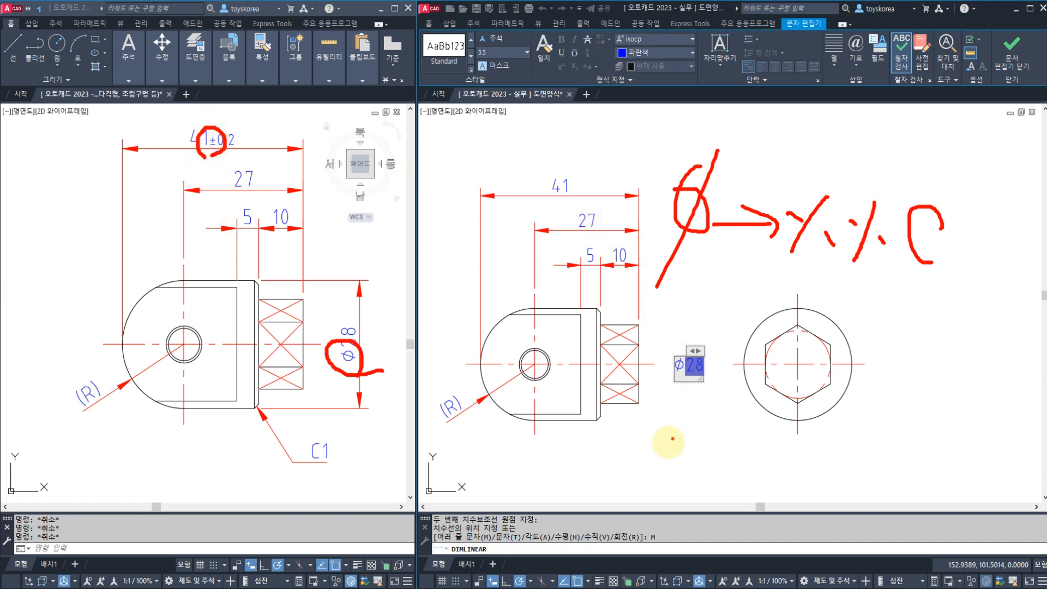
pyautogui.moveTo(688, 414)
pyautogui.mouseDown()
pyautogui.moveTo(688, 457)
pyautogui.moveTo(744, 462)
pyautogui.mouseUp()
pyautogui.moveTo(755, 426)
pyautogui.mouseDown()
pyautogui.moveTo(815, 427)
pyautogui.moveTo(806, 452)
pyautogui.mouseUp()
pyautogui.moveTo(888, 402); pyautogui.dragTo(850, 469)
pyautogui.moveTo(848, 414)
pyautogui.mouseDown()
pyautogui.moveTo(898, 451)
pyautogui.moveTo(949, 406)
pyautogui.mouseUp()
pyautogui.moveTo(941, 453); pyautogui.dragTo(948, 459)
pyautogui.moveTo(961, 410); pyautogui.dragTo(968, 491)
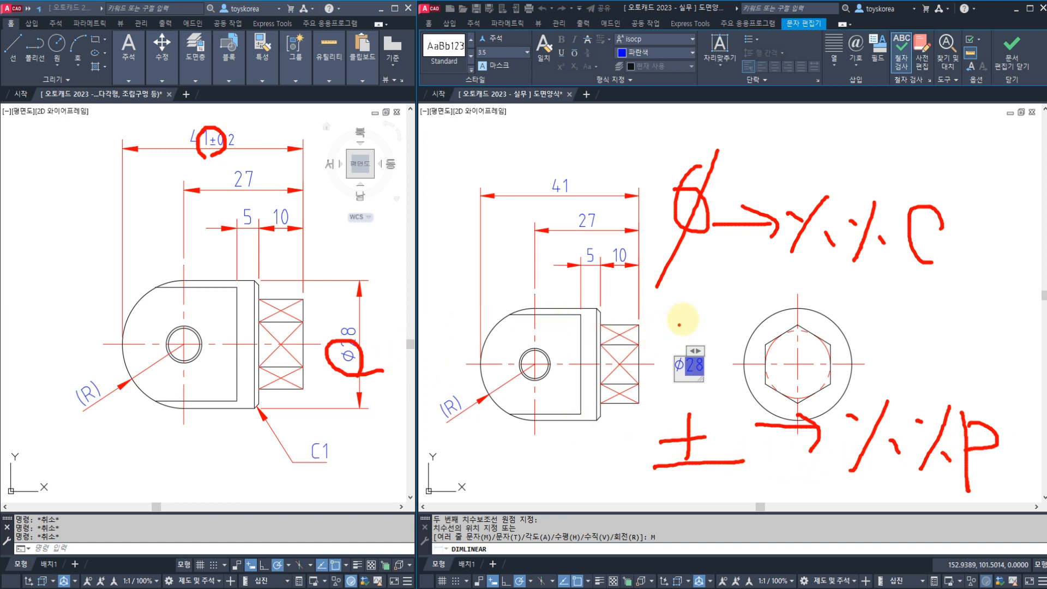
pyautogui.moveTo(696, 308); pyautogui.dragTo(689, 310)
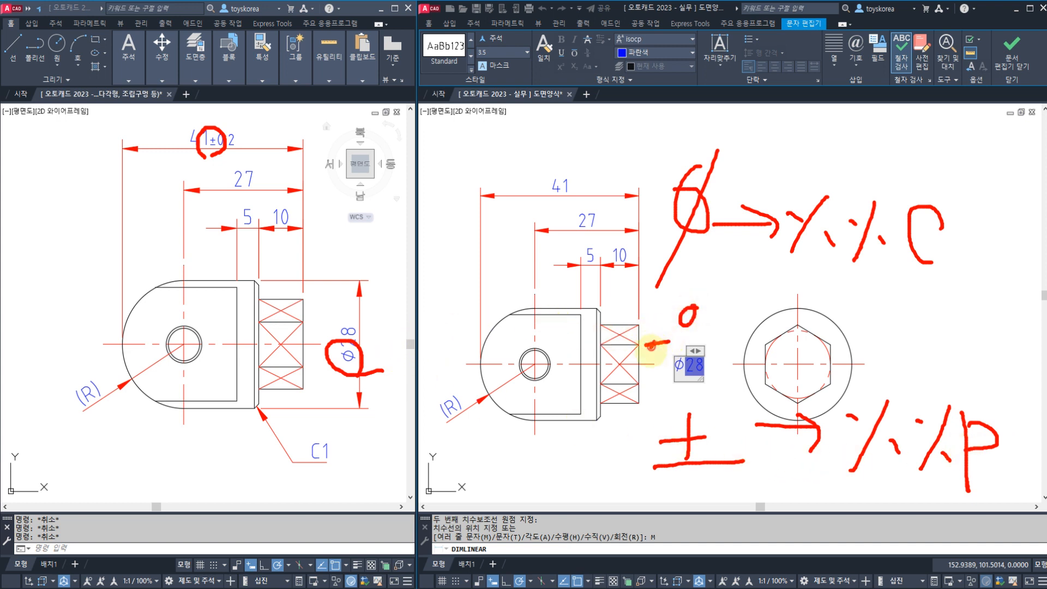
pyautogui.moveTo(711, 358); pyautogui.dragTo(786, 375)
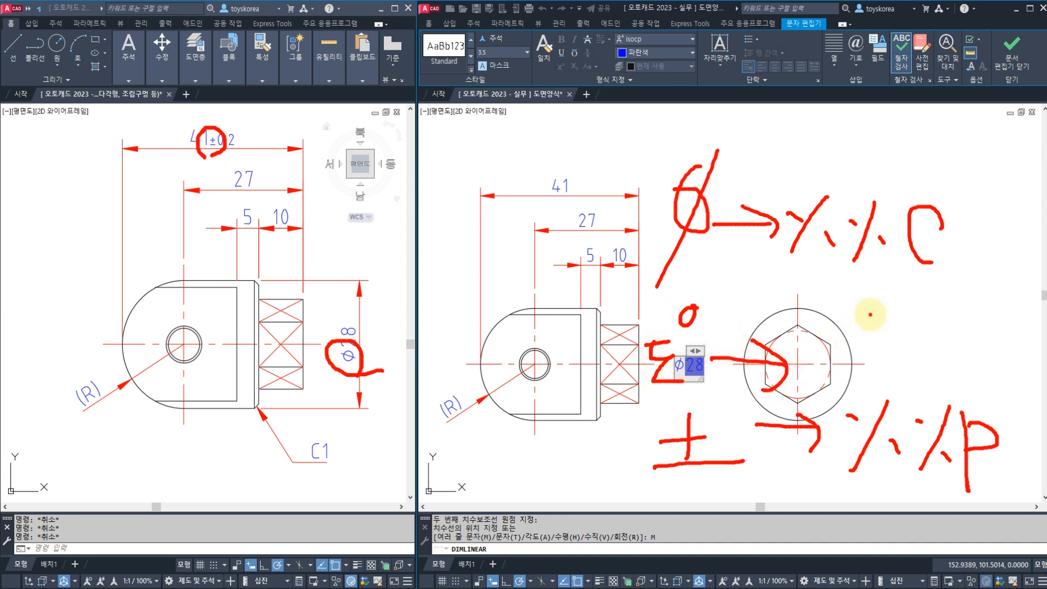
pyautogui.moveTo(914, 324); pyautogui.dragTo(882, 367)
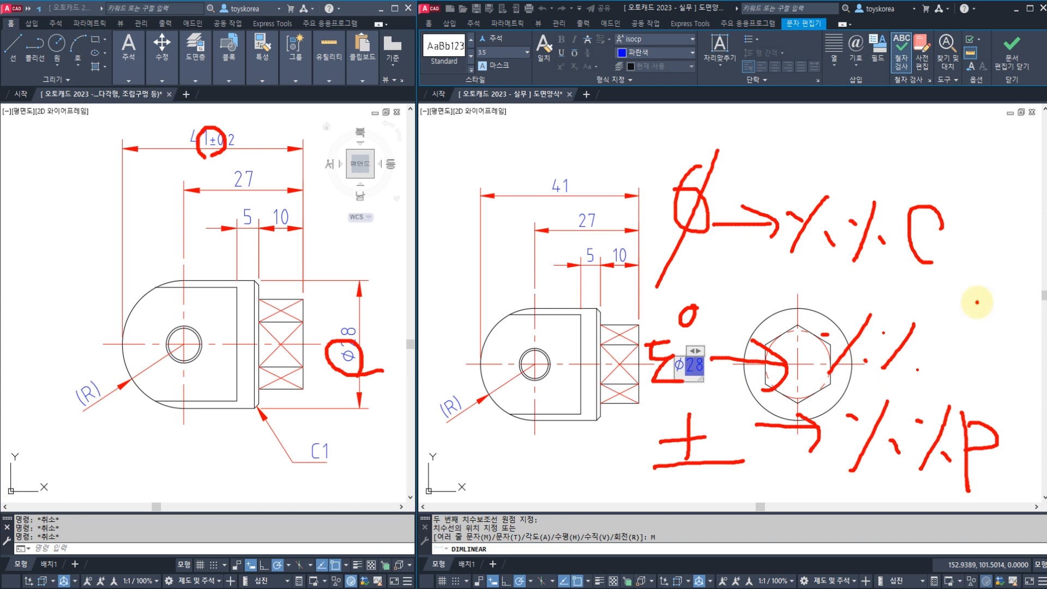
pyautogui.moveTo(974, 351); pyautogui.dragTo(962, 373)
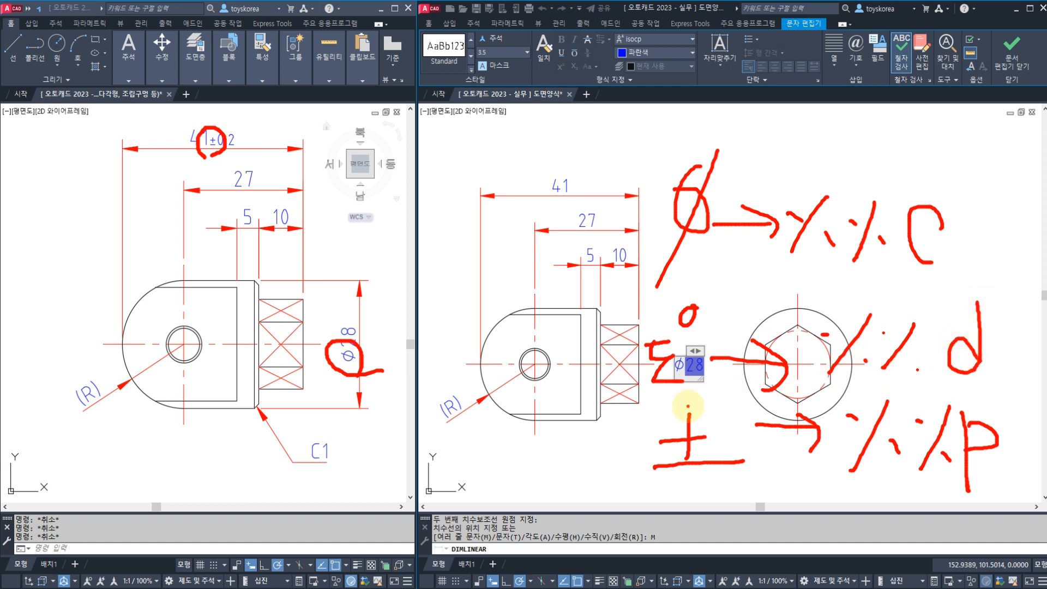
pyautogui.moveTo(681, 388)
pyautogui.mouseDown()
pyautogui.moveTo(619, 283)
pyautogui.moveTo(1012, 367)
pyautogui.moveTo(690, 401)
pyautogui.mouseUp()
pyautogui.moveTo(642, 228); pyautogui.dragTo(575, 200)
pyautogui.moveTo(558, 146); pyautogui.dragTo(664, 132)
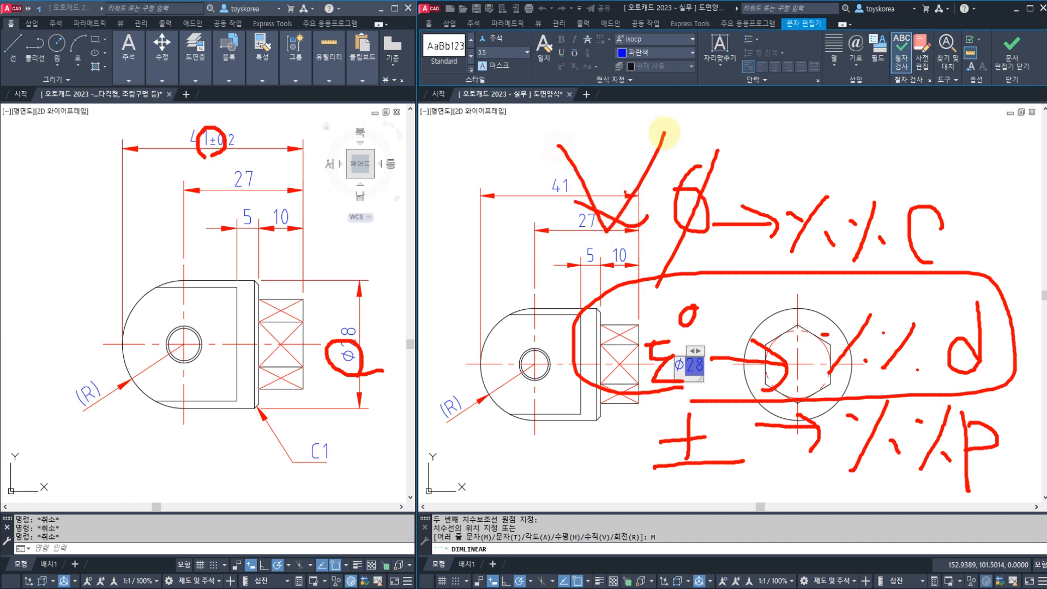
pyautogui.moveTo(591, 386)
pyautogui.mouseDown()
pyautogui.moveTo(614, 443)
pyautogui.moveTo(663, 400)
pyautogui.mouseUp()
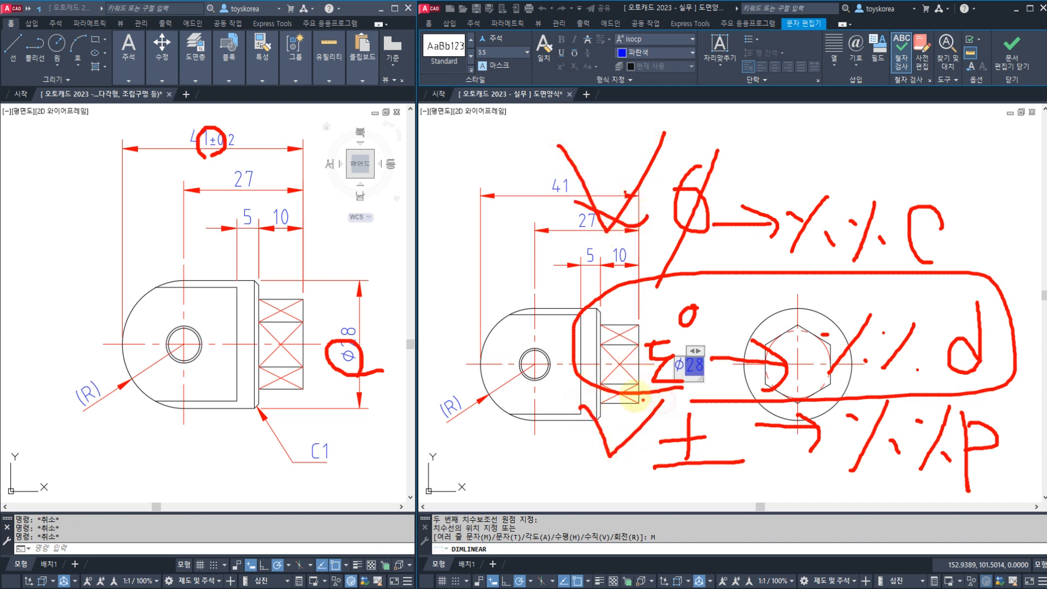
# Step: Accept the ø-prefixed dimension text and place the flange diameter dimension between the front view's hex head and the side view
pyautogui.press('Escape')
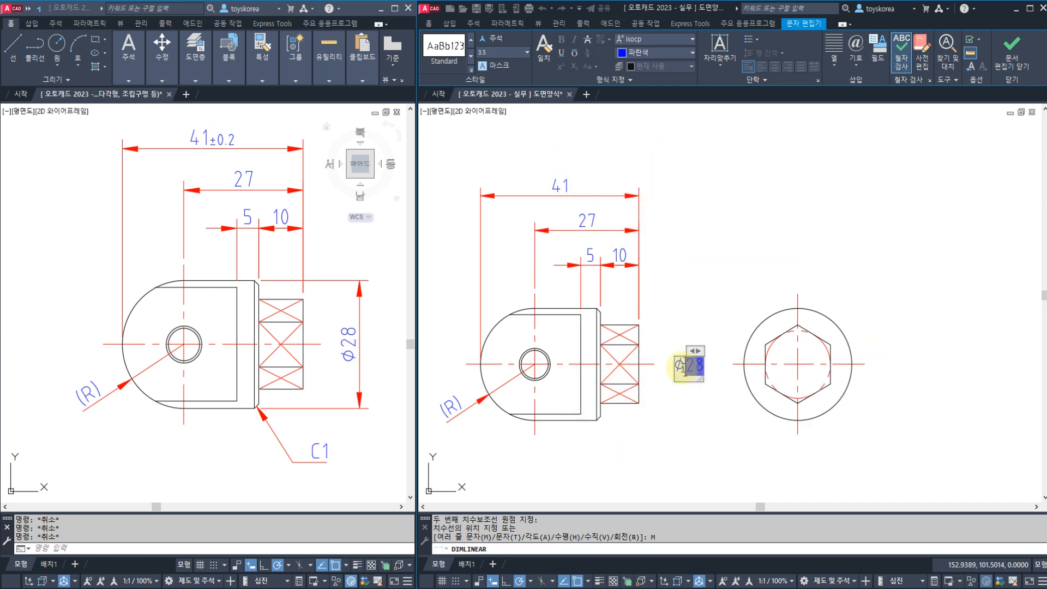
pyautogui.click(1011, 48)
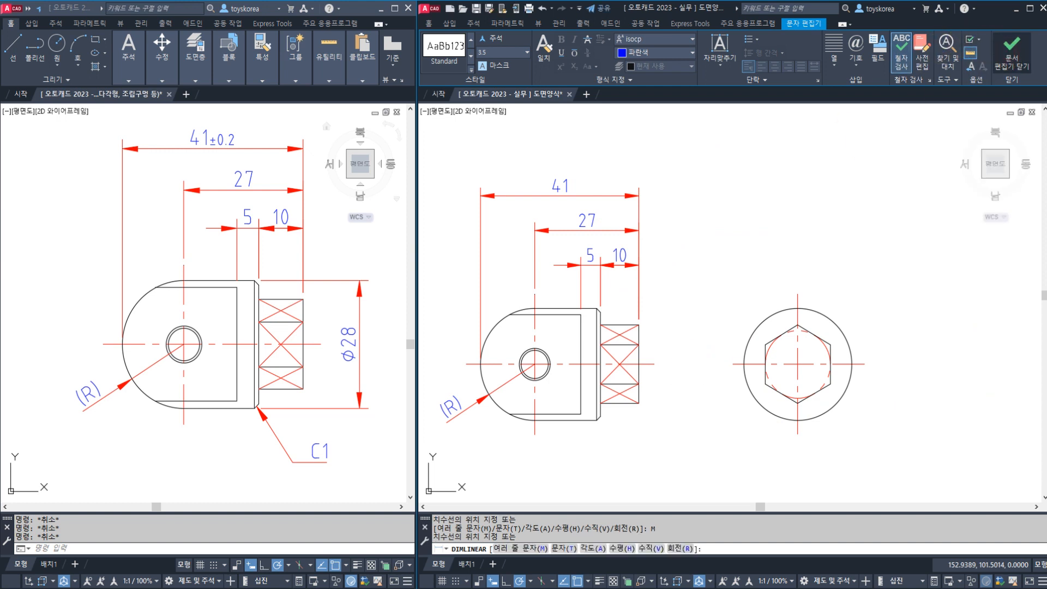
pyautogui.click(695, 349)
pyautogui.press('Escape')
# Step: Add a quick leader from the flange's lower chamfer in the front view with the note C1
pyautogui.moveTo(645, 398); pyautogui.dragTo(634, 349, button='middle')
pyautogui.scroll(3, 581, 385)
pyautogui.moveTo(582, 384); pyautogui.dragTo(584, 351, button='middle')
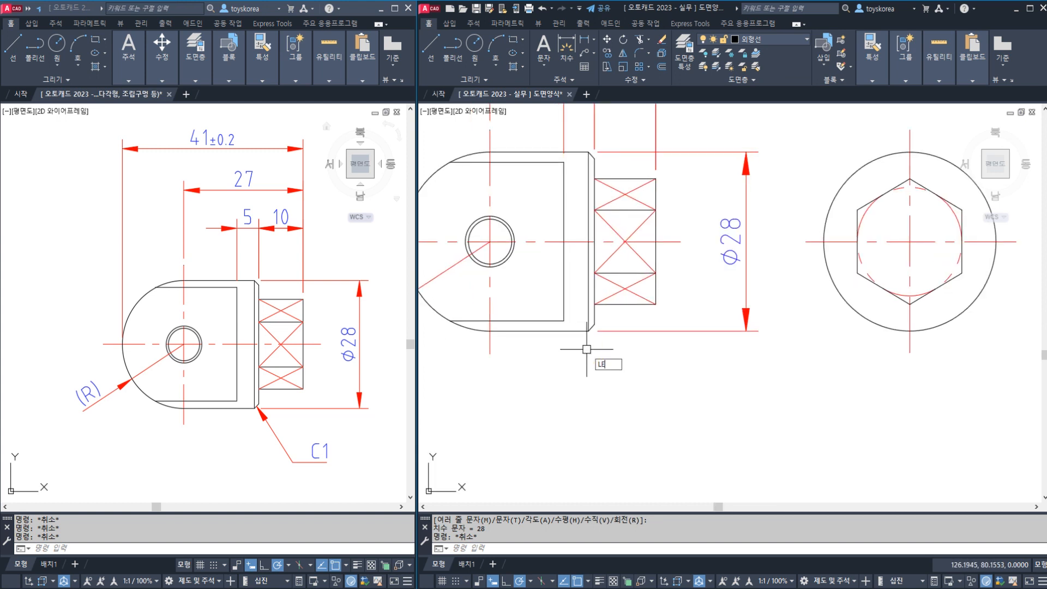
pyautogui.write('LE')
pyautogui.press('Return')
pyautogui.scroll(3, 587, 349)
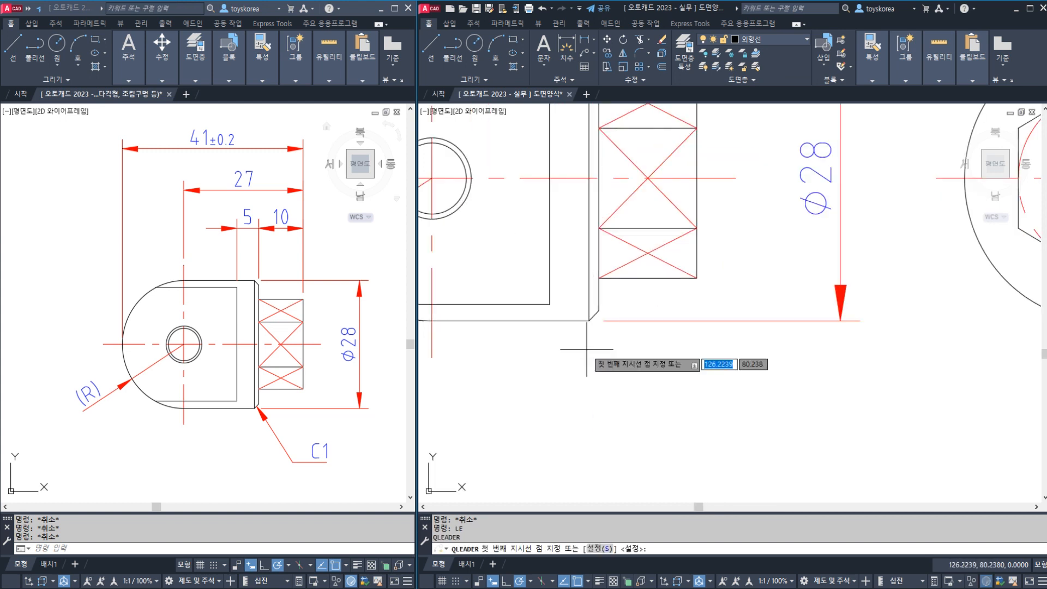
pyautogui.click(593, 314)
pyautogui.scroll(-3, 593, 336)
pyautogui.click(645, 412)
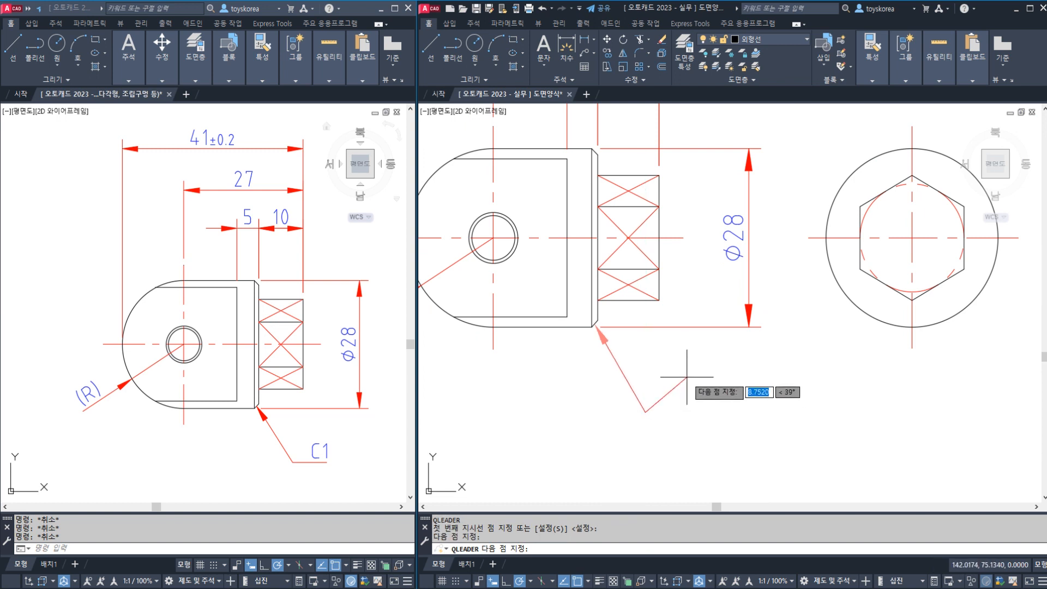
pyautogui.press('Return')
pyautogui.press('Return')
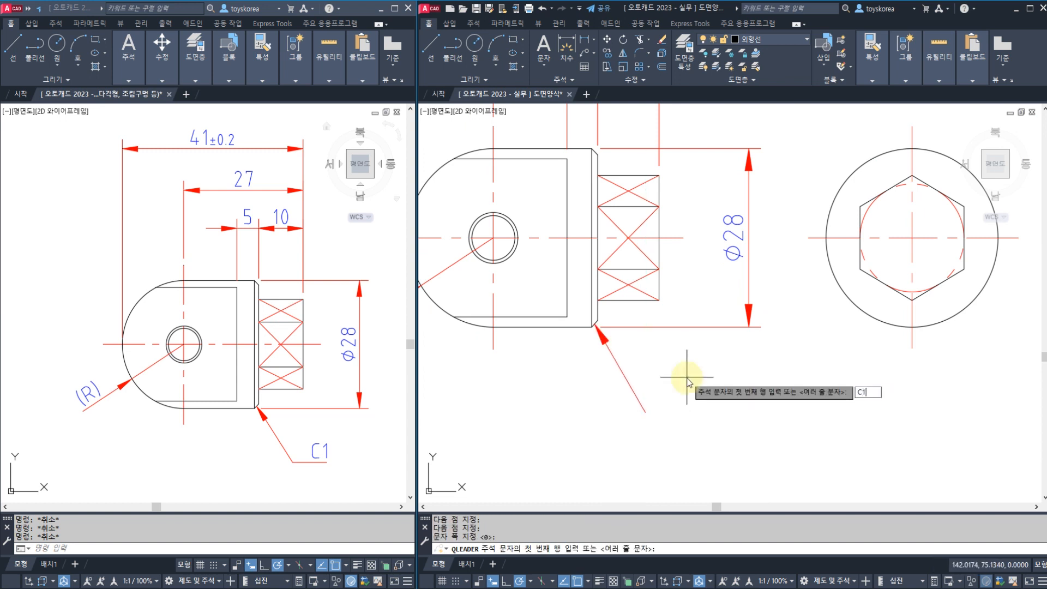
pyautogui.write('C1')
pyautogui.press('Return')
pyautogui.press('Return')
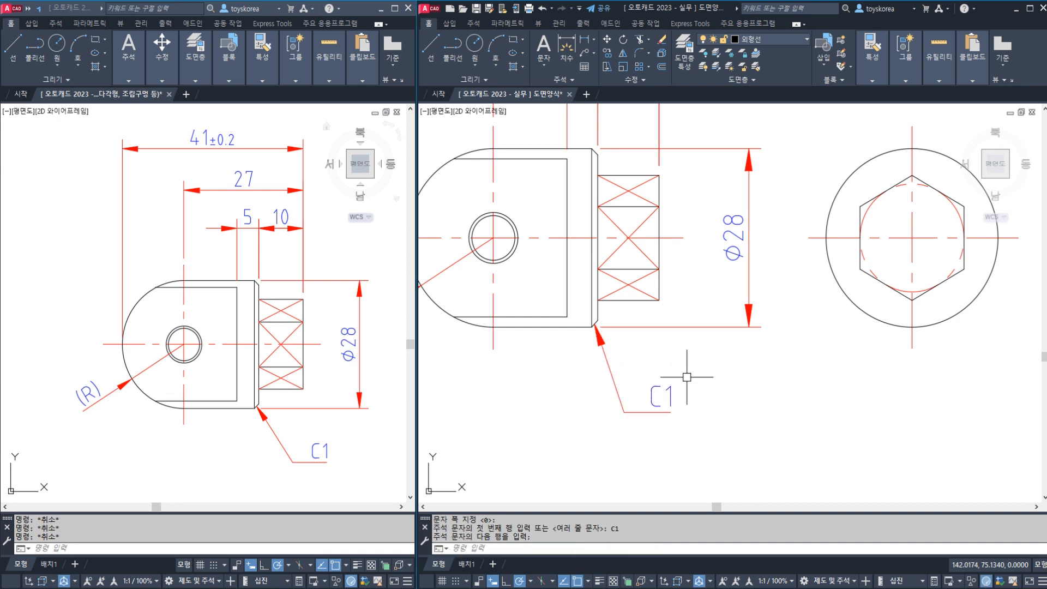
# Step: Stretch the C1 leader's landing and text horizontally to the right by about 3.7 mm, keeping its arrowhead on the chamfer
pyautogui.write('s')
pyautogui.press('Return')
pyautogui.click(696, 433)
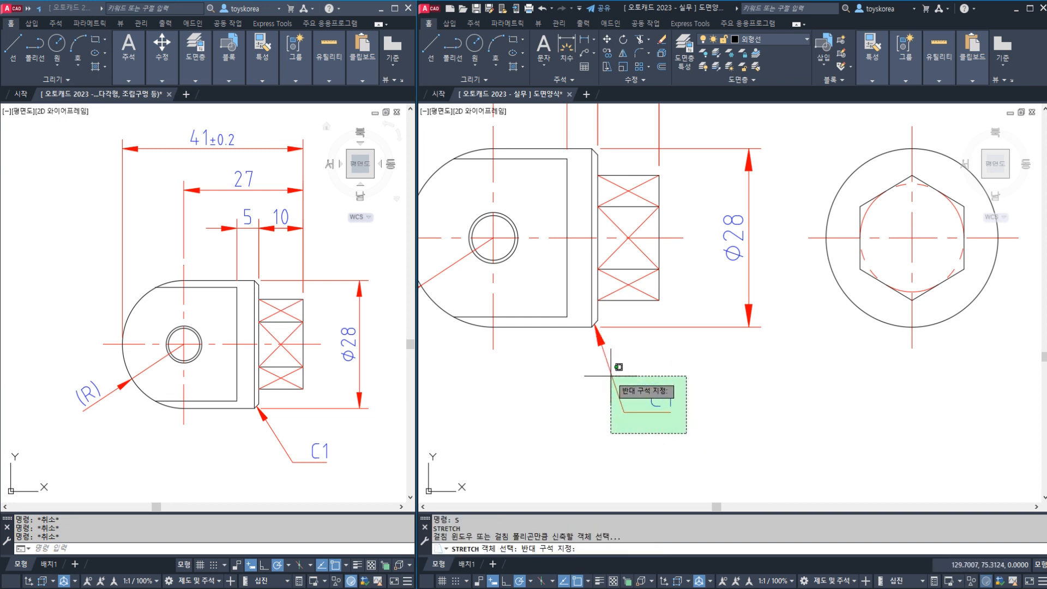
pyautogui.click(586, 328)
pyautogui.press('Return')
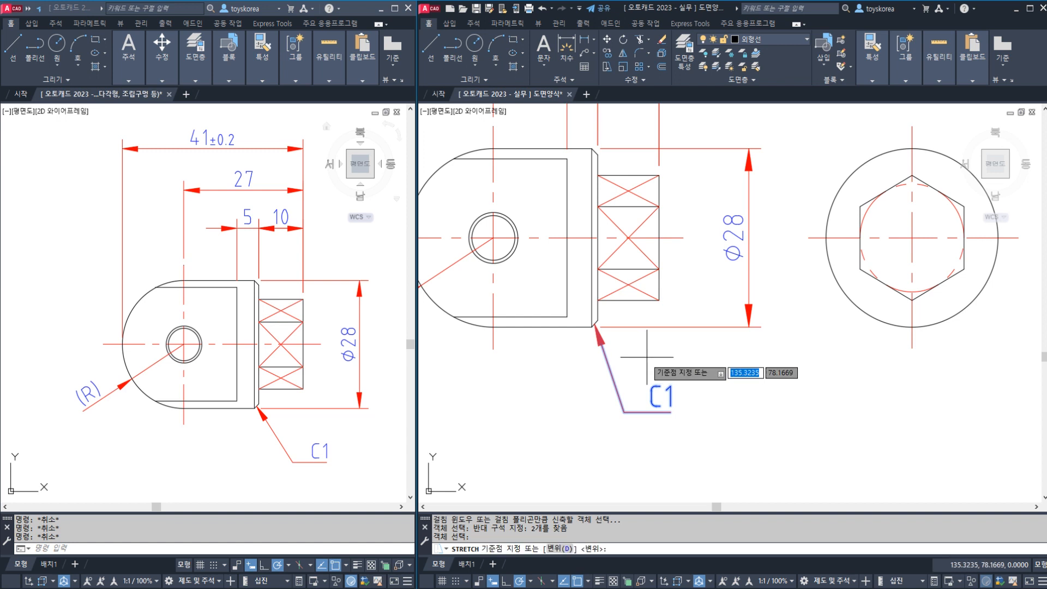
pyautogui.click(647, 356)
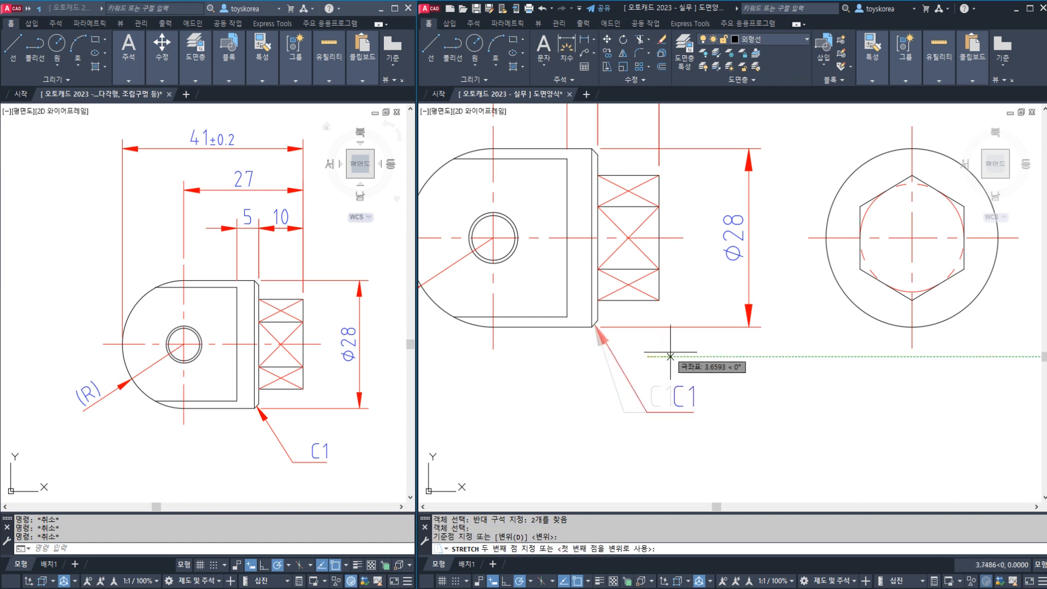
pyautogui.press('Escape')
# Step: Add a diameter dimension to the hexagon's inscribed circle in the side view, with its text outside the upper left of the flange
pyautogui.click(277, 391)
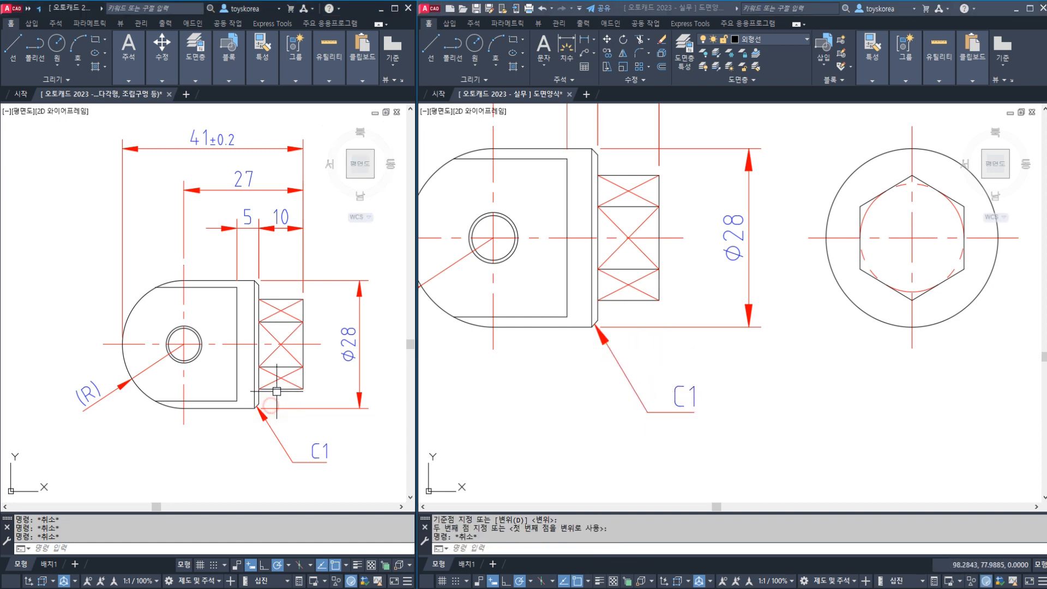
pyautogui.scroll(-2, 279, 387)
pyautogui.moveTo(299, 374); pyautogui.dragTo(108, 365, button='middle')
pyautogui.scroll(2, 249, 371)
pyautogui.click(747, 363)
pyautogui.press('Escape')
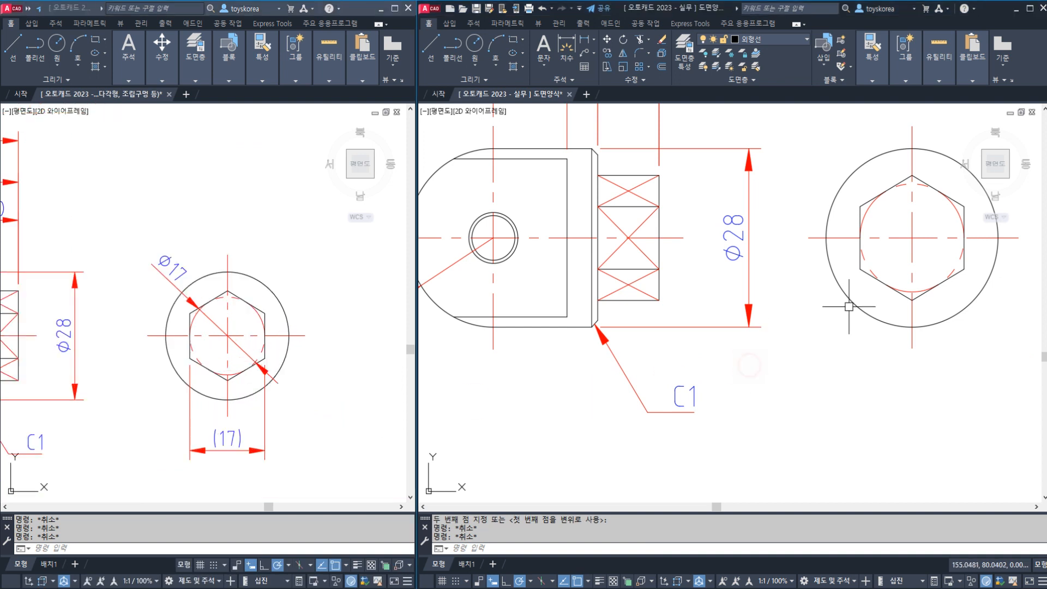
pyautogui.moveTo(899, 288); pyautogui.dragTo(674, 335, button='middle')
pyautogui.press('Escape')
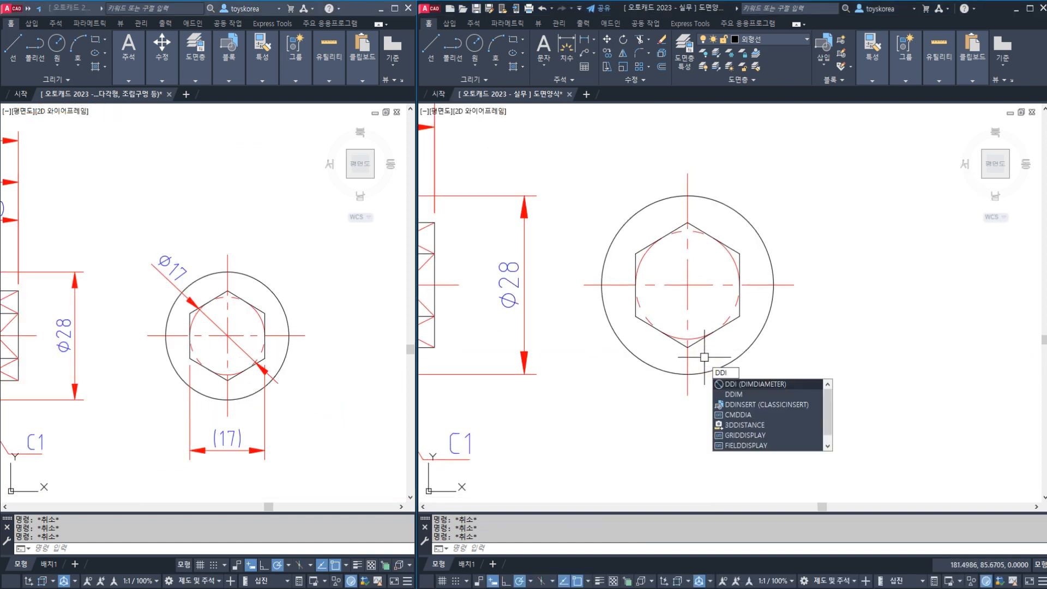
pyautogui.press('Return')
pyautogui.click(642, 260)
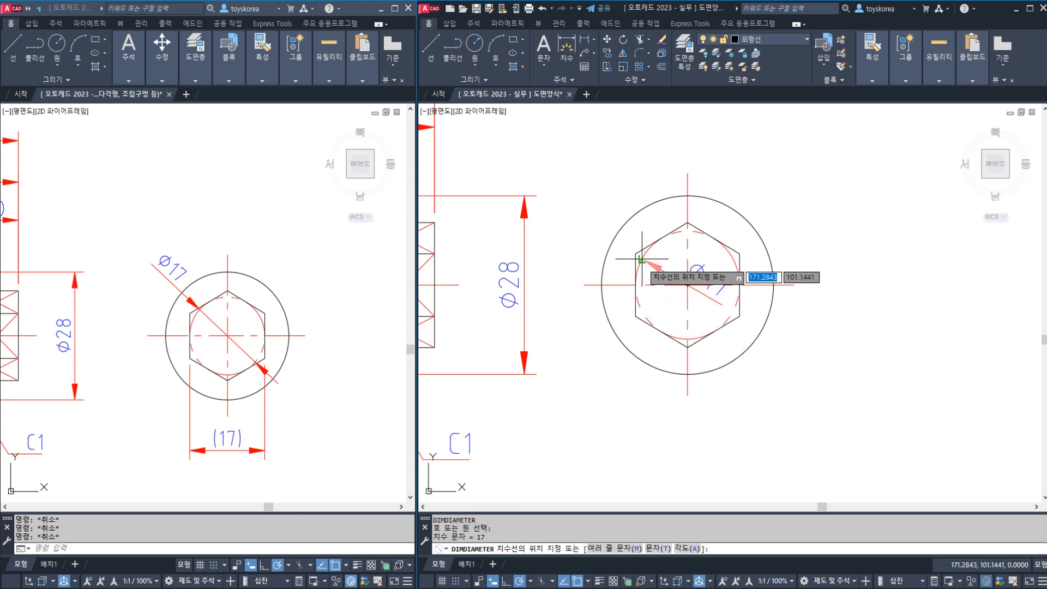
pyautogui.click(618, 201)
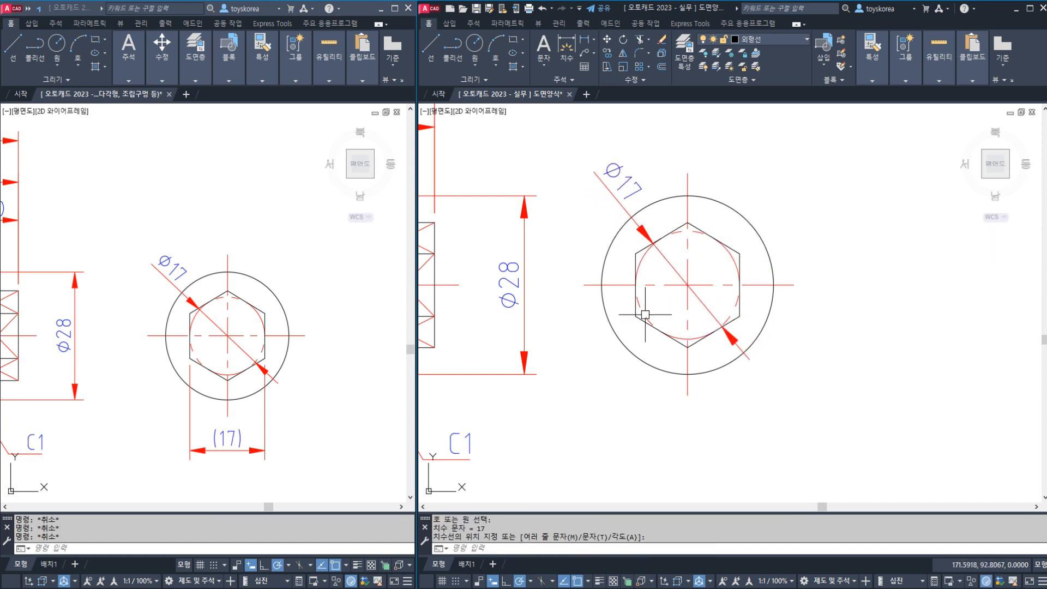
# Step: Dimension the hexagon's width across flats below the side view with the text in parentheses as (17), and save the drawing
pyautogui.write('DLI')
pyautogui.press('Return')
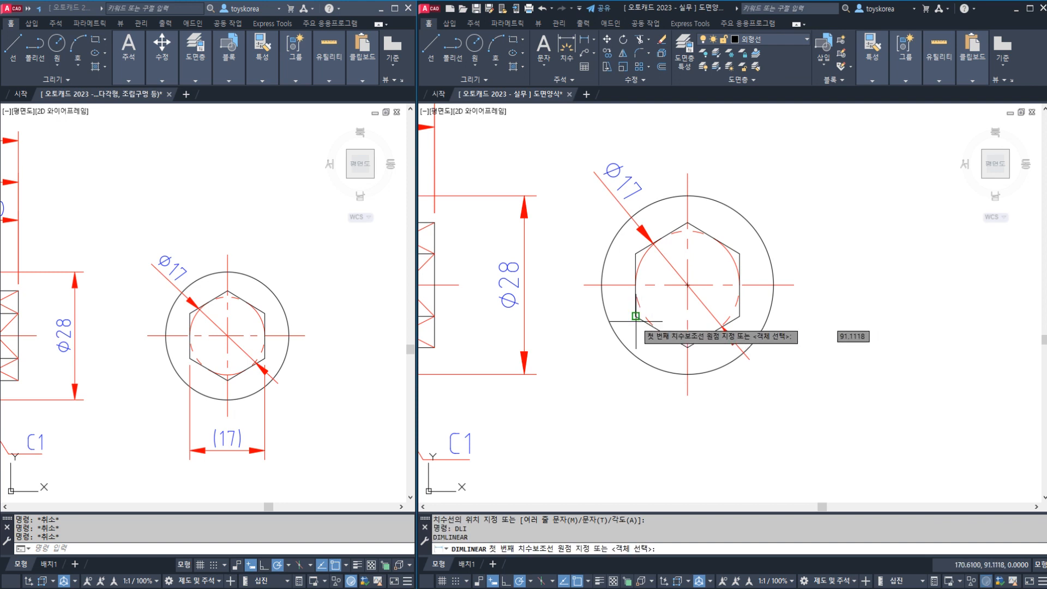
pyautogui.click(636, 318)
pyautogui.click(739, 316)
pyautogui.scroll(-2, 708, 349)
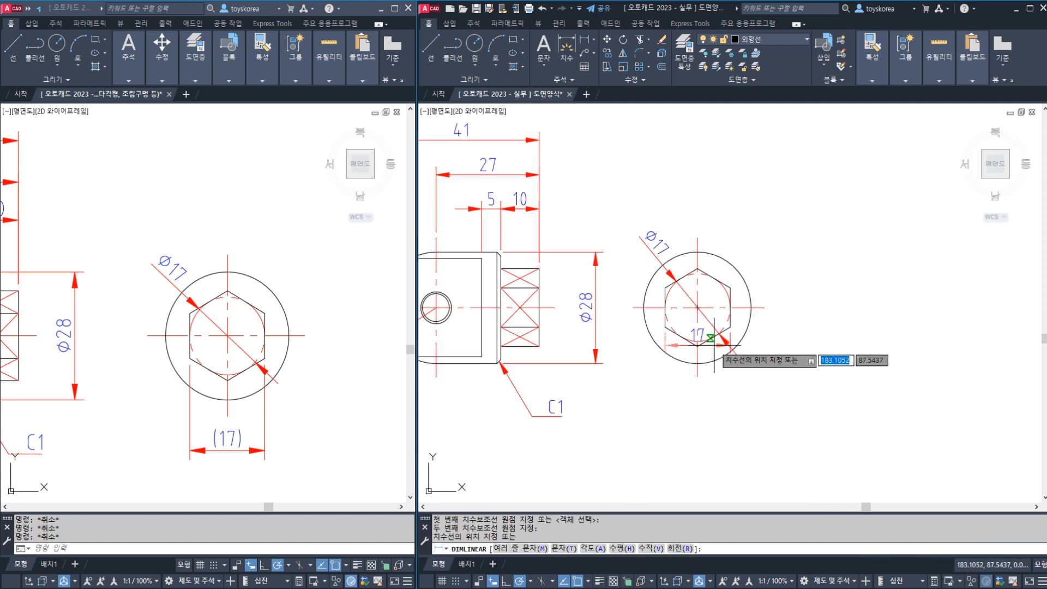
pyautogui.scroll(2, 759, 349)
pyautogui.scroll(-1, 763, 362)
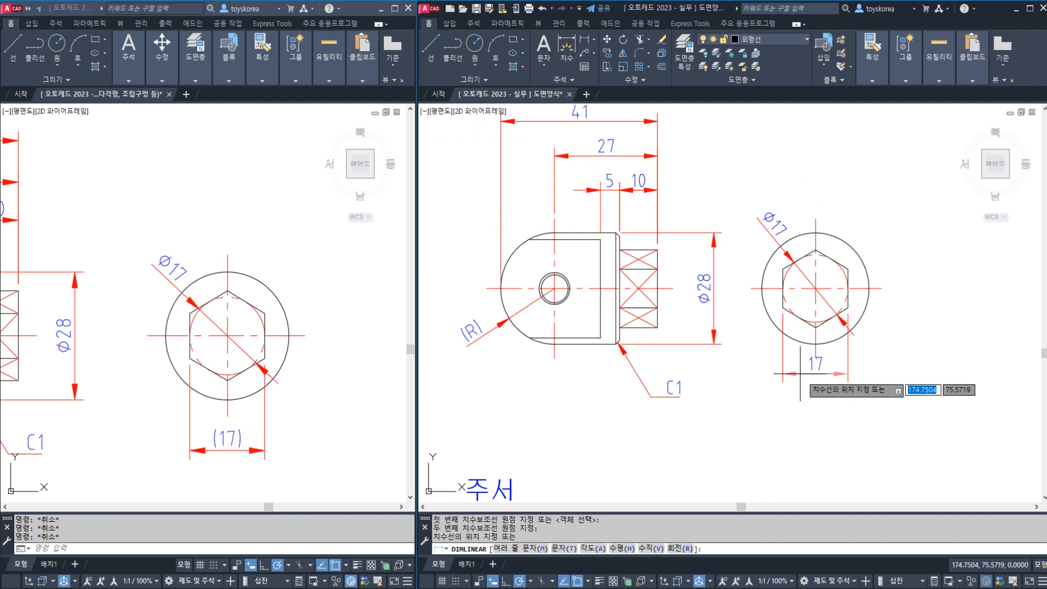
pyautogui.write('M')
pyautogui.press('Return')
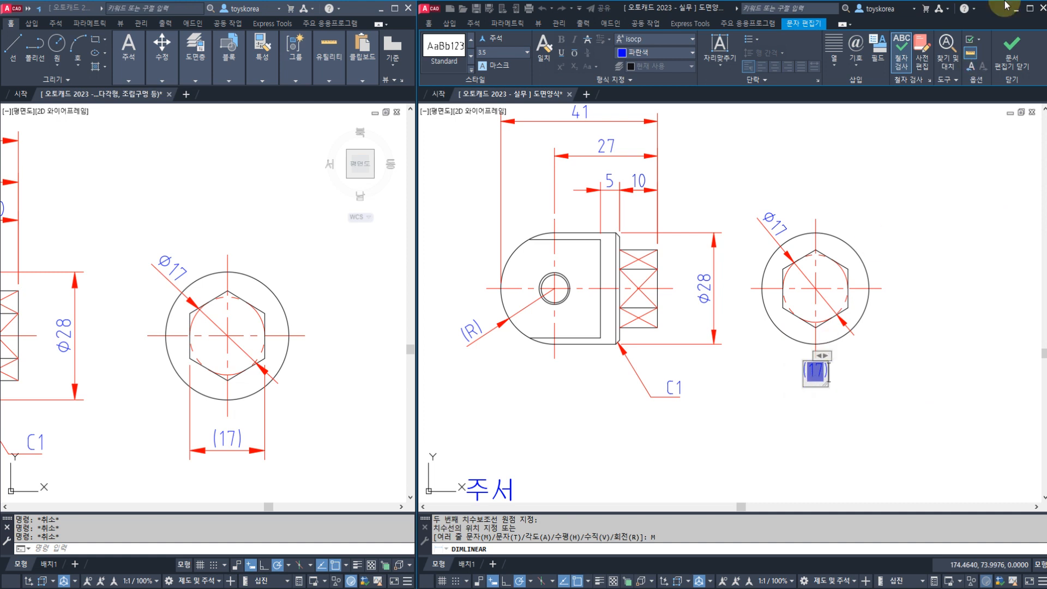
pyautogui.click(851, 235)
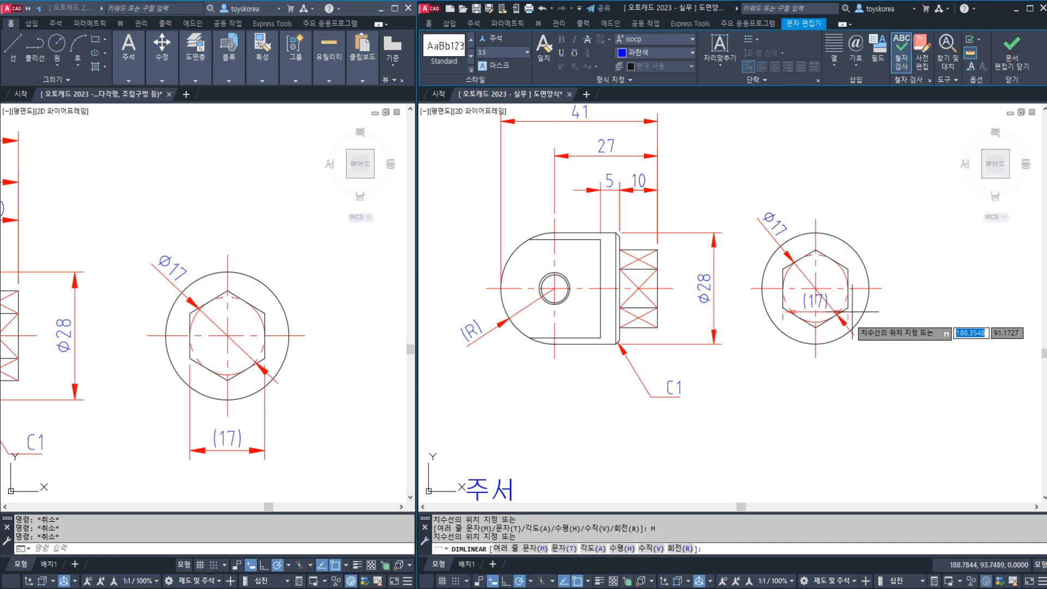
pyautogui.click(835, 391)
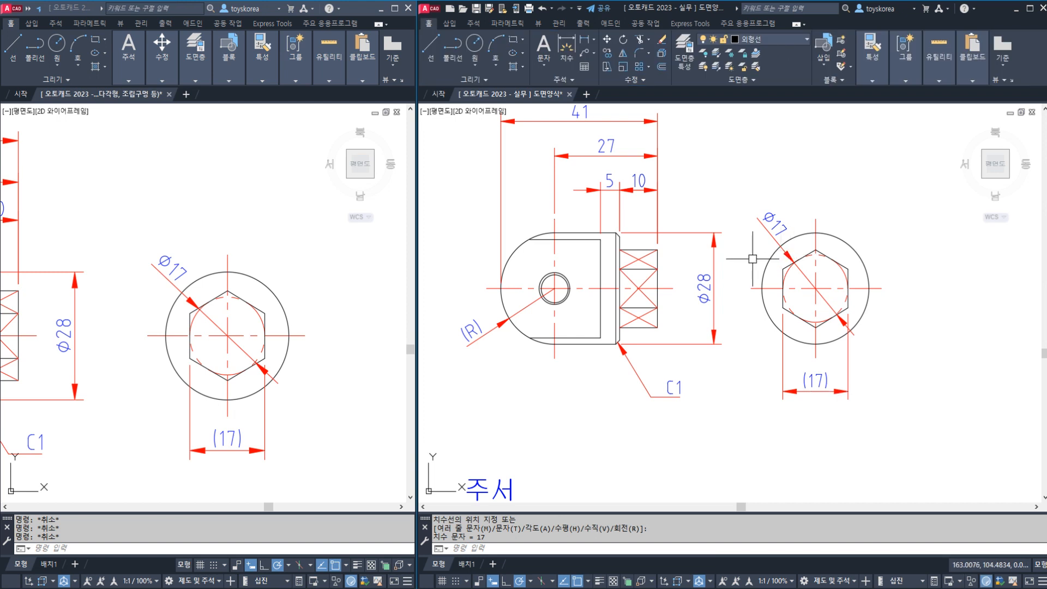
pyautogui.press('Escape')
pyautogui.hotkey('ctrl', 's')
pyautogui.moveTo(48, 151); pyautogui.dragTo(377, 473, button='middle')
pyautogui.click(623, 230)
pyautogui.press('Escape')
pyautogui.moveTo(569, 196); pyautogui.dragTo(595, 357, button='middle')
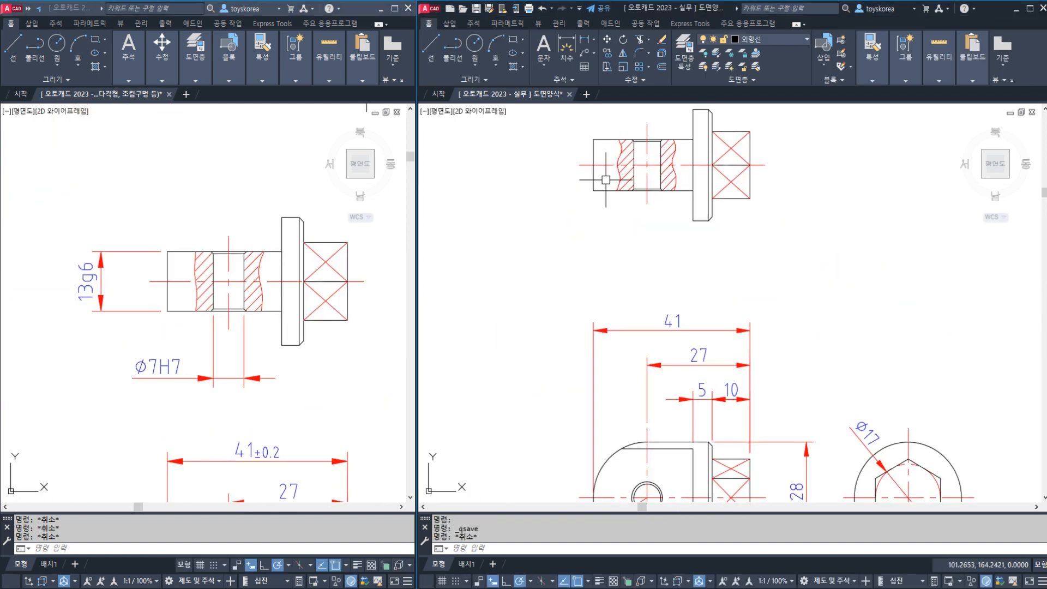
pyautogui.scroll(2, 645, 311)
pyautogui.moveTo(644, 162); pyautogui.dragTo(633, 320, button='middle')
pyautogui.write('D')
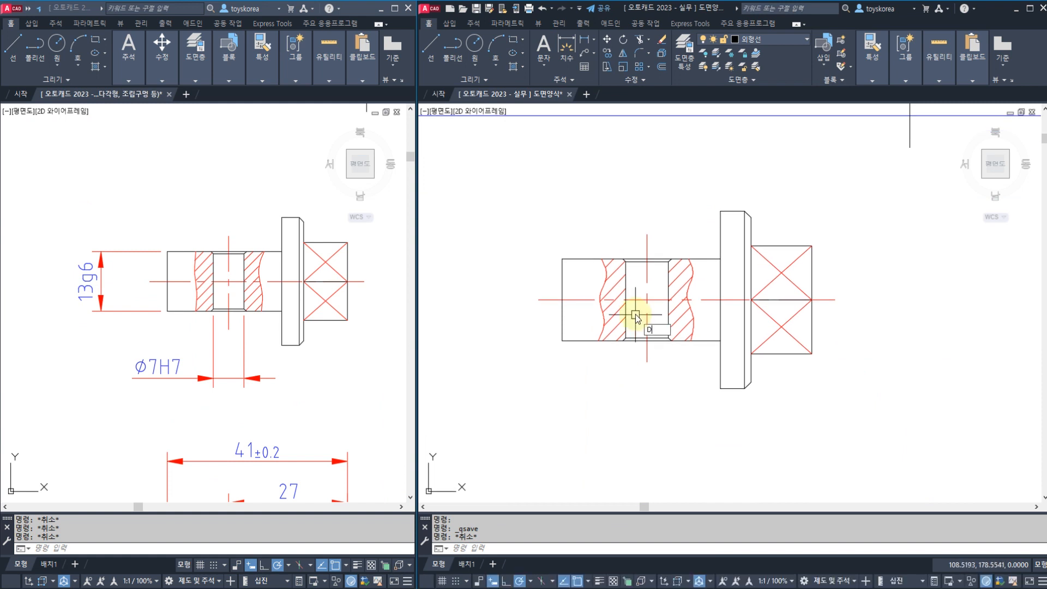
pyautogui.write('LI')
pyautogui.press('Return')
pyautogui.scroll(1, 637, 322)
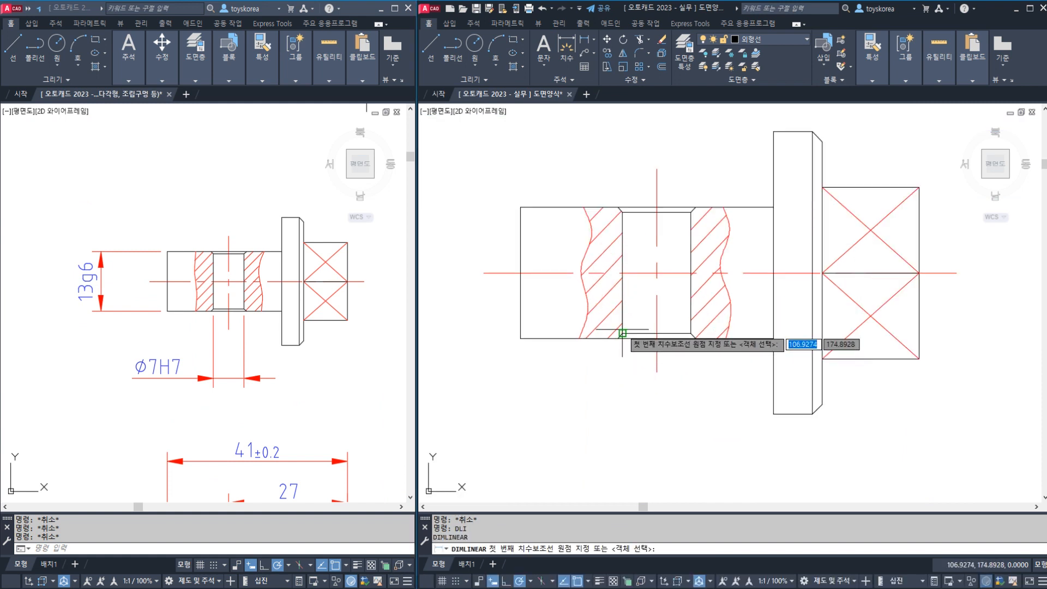
pyautogui.scroll(1, 647, 326)
pyautogui.press('Escape')
pyautogui.moveTo(647, 327); pyautogui.dragTo(635, 320, button='middle')
pyautogui.press('Escape')
pyautogui.press('Escape')
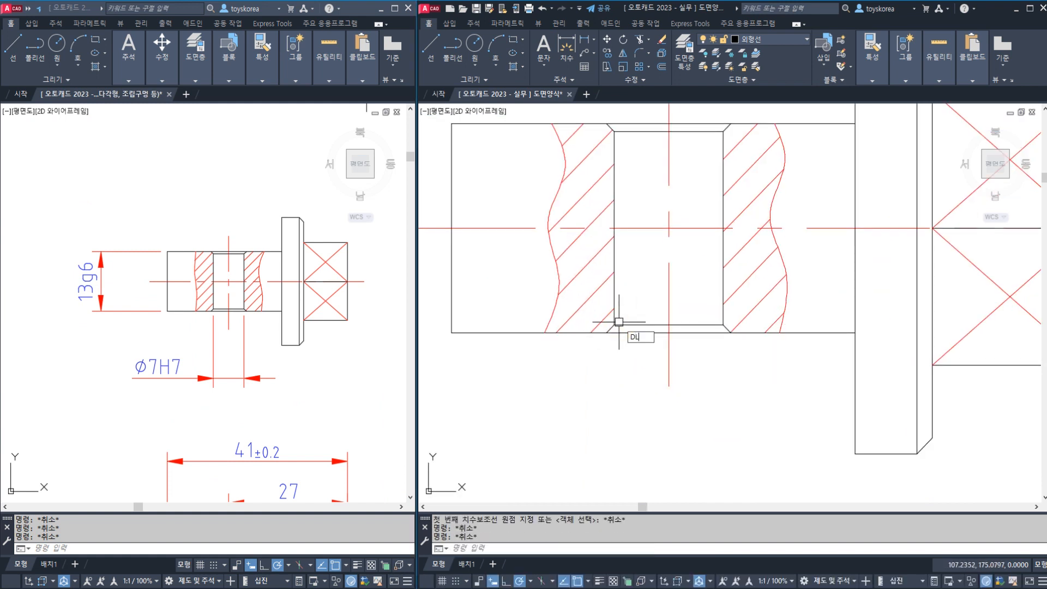
# Step: Add a horizontal linear dimension between the outer corners of the hole's lower chamfers in the sectioned top view, placed below it
pyautogui.write('DLI')
pyautogui.press('Return')
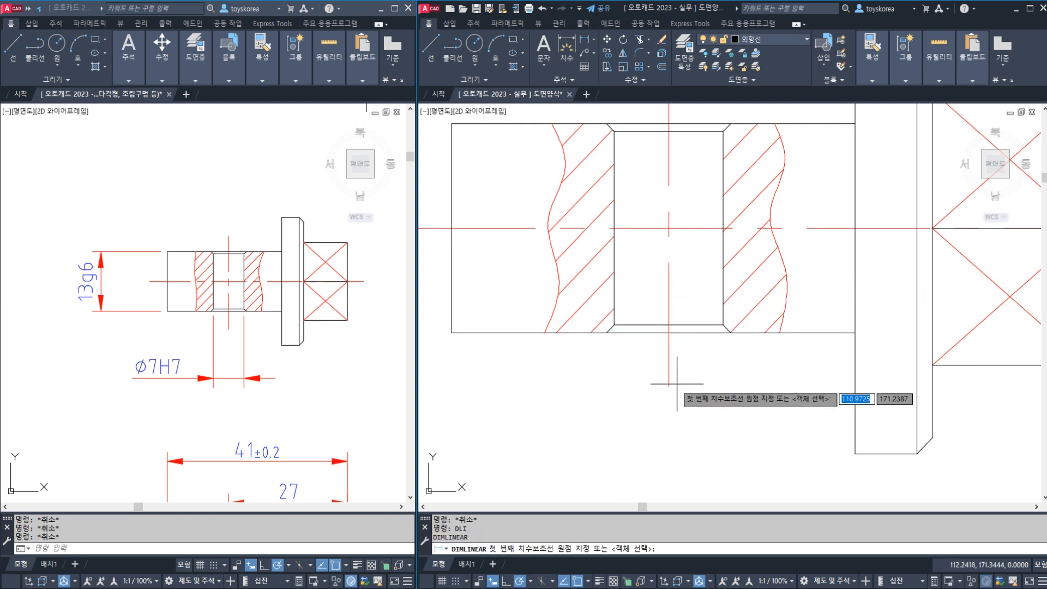
pyautogui.click(607, 331)
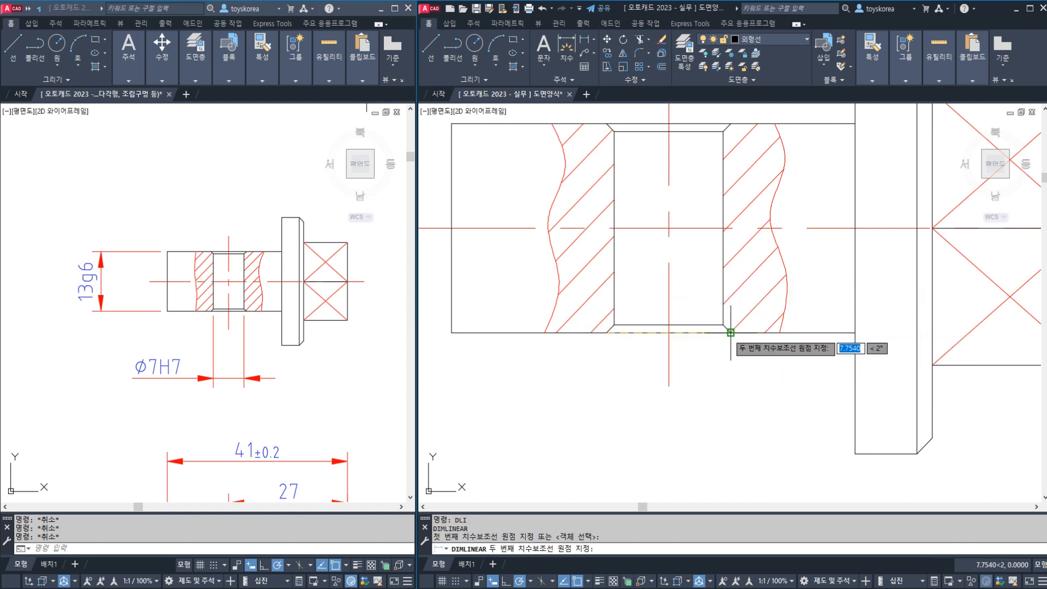
pyautogui.click(730, 331)
pyautogui.moveTo(688, 470); pyautogui.dragTo(661, 363, button='middle')
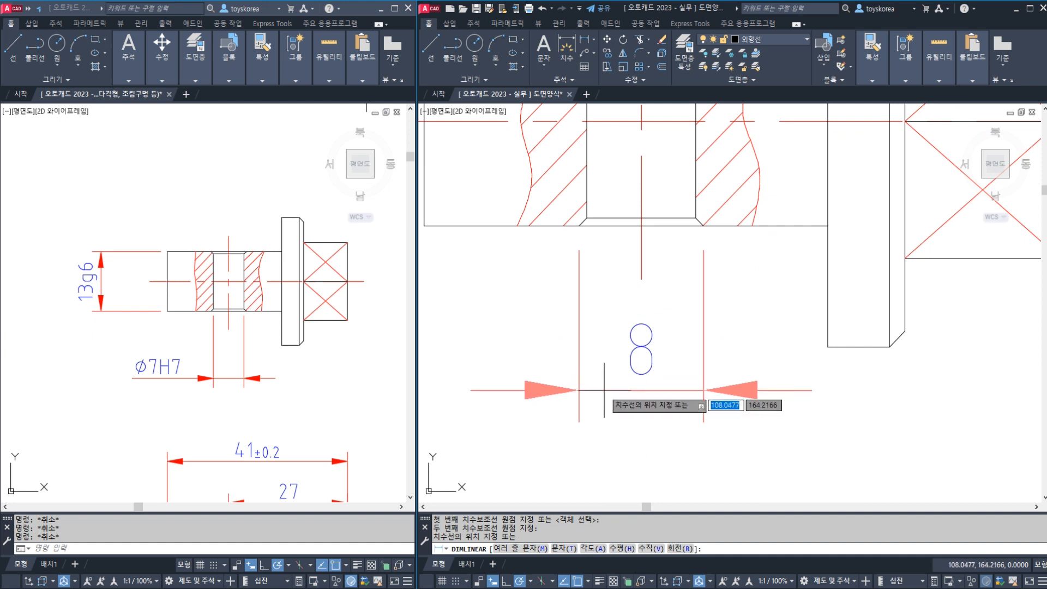
pyautogui.click(578, 399)
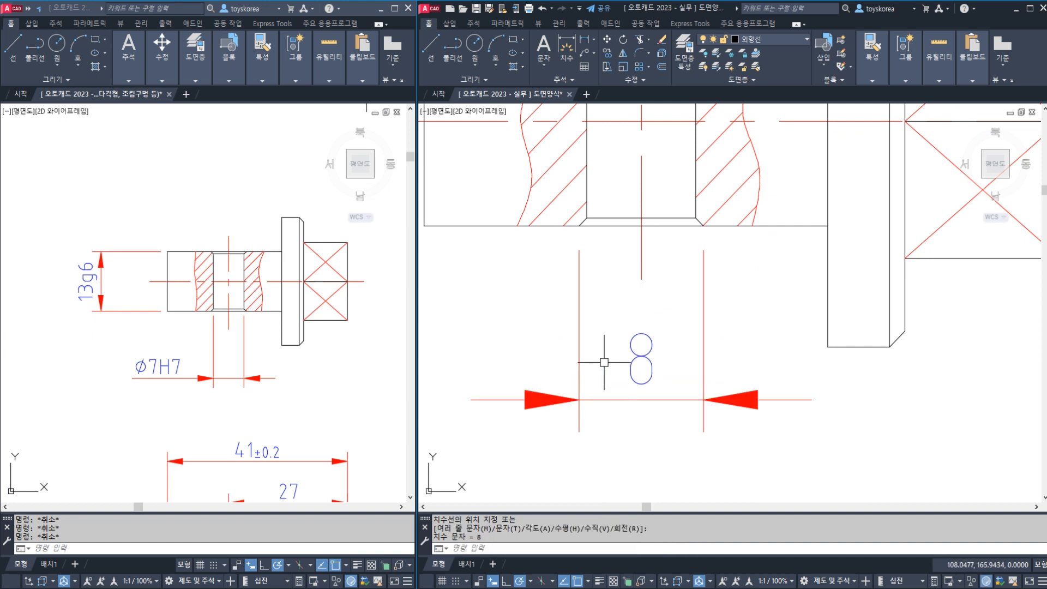
pyautogui.press('Escape')
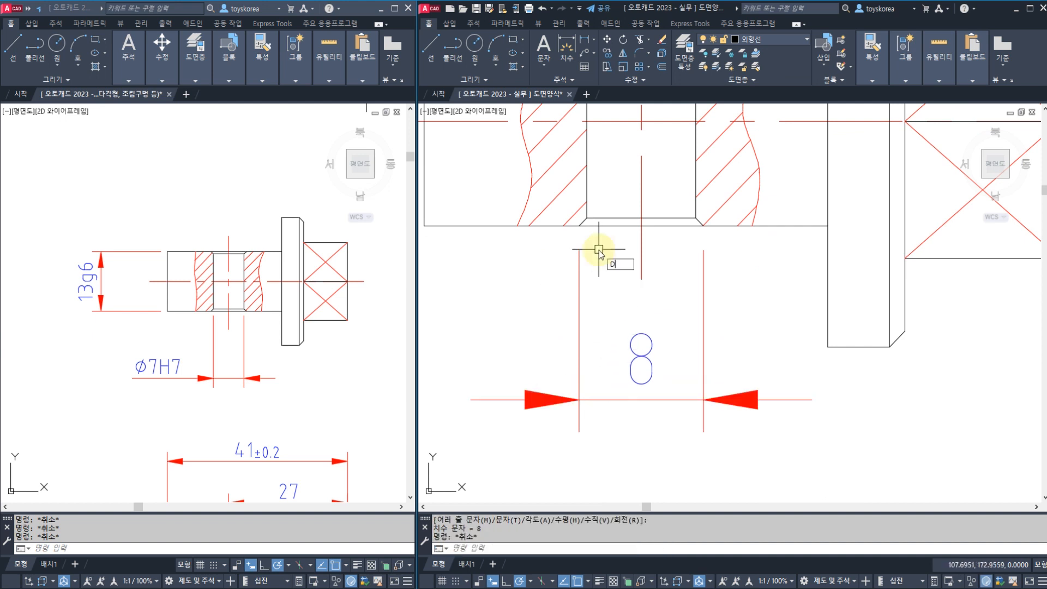
pyautogui.press('Return')
pyautogui.click(579, 225)
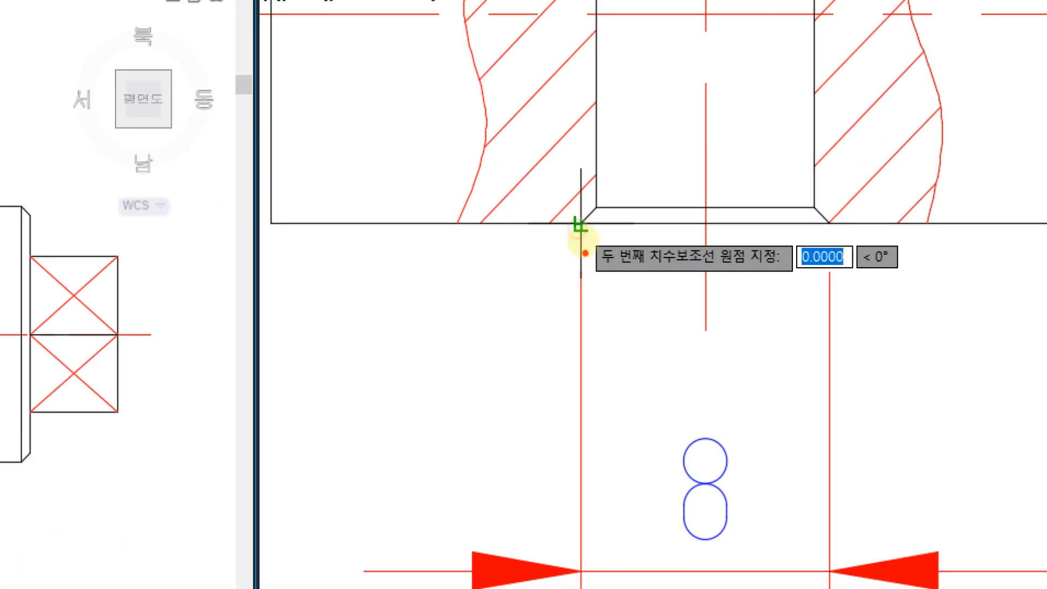
pyautogui.moveTo(597, 256); pyautogui.dragTo(559, 215)
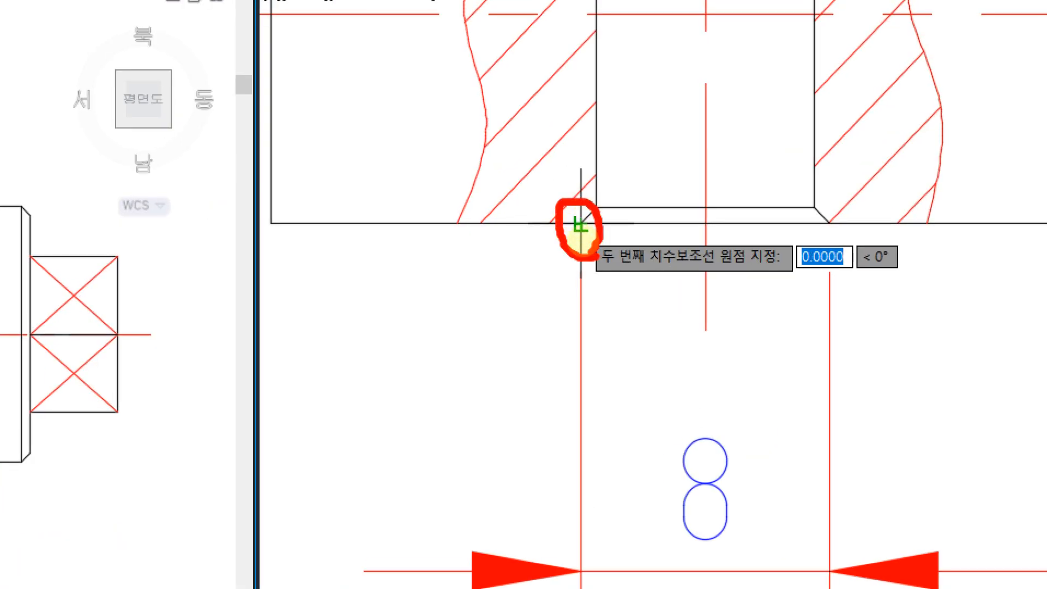
pyautogui.moveTo(814, 202); pyautogui.dragTo(852, 245)
pyautogui.moveTo(894, 144); pyautogui.dragTo(847, 211)
pyautogui.moveTo(854, 165); pyautogui.dragTo(907, 218)
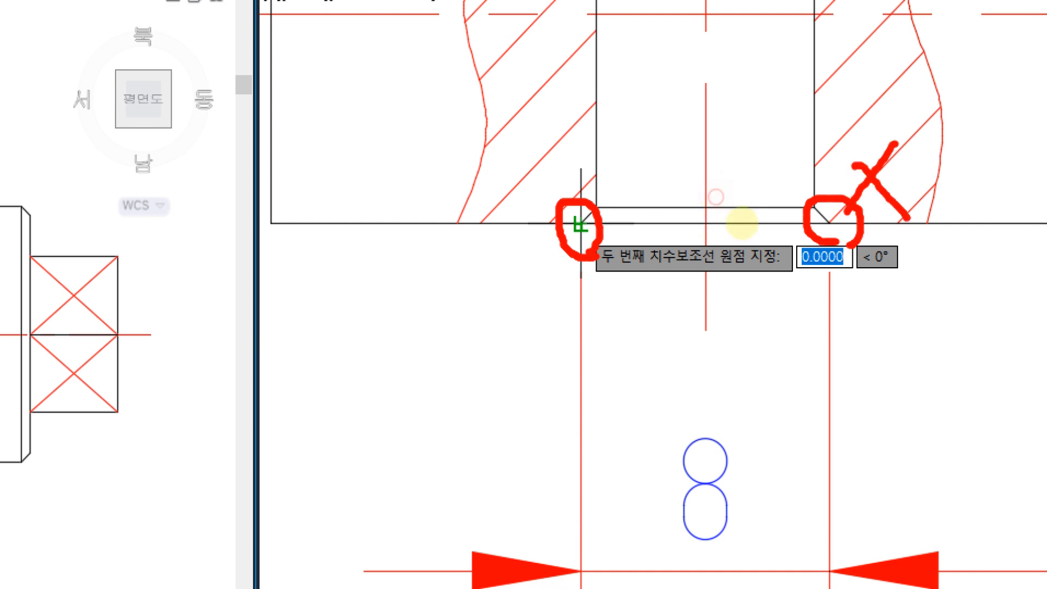
pyautogui.moveTo(814, 88); pyautogui.dragTo(816, 190)
pyautogui.moveTo(580, 98); pyautogui.dragTo(598, 205)
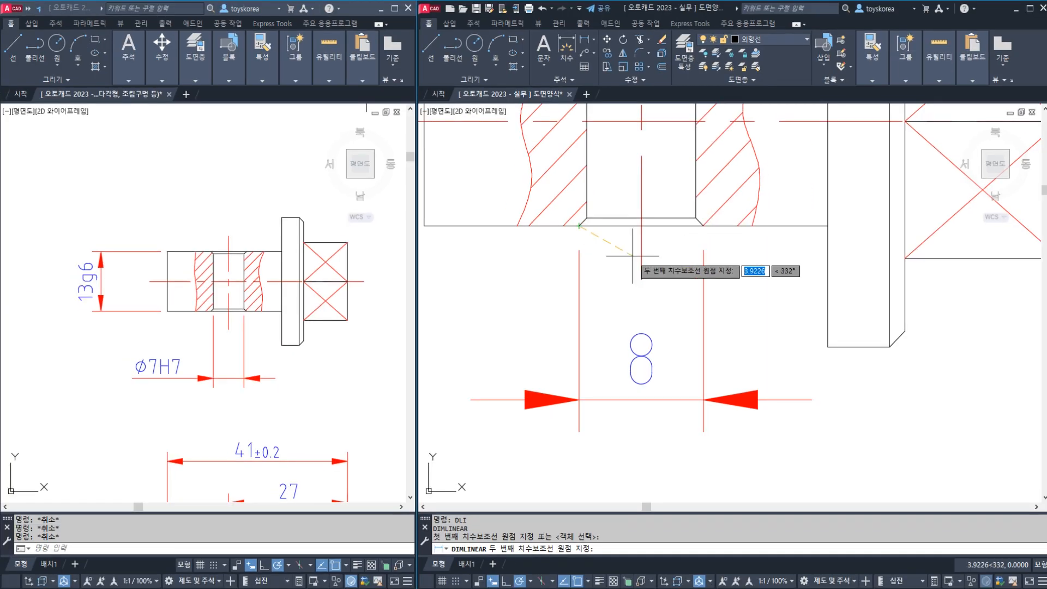
pyautogui.press('Escape')
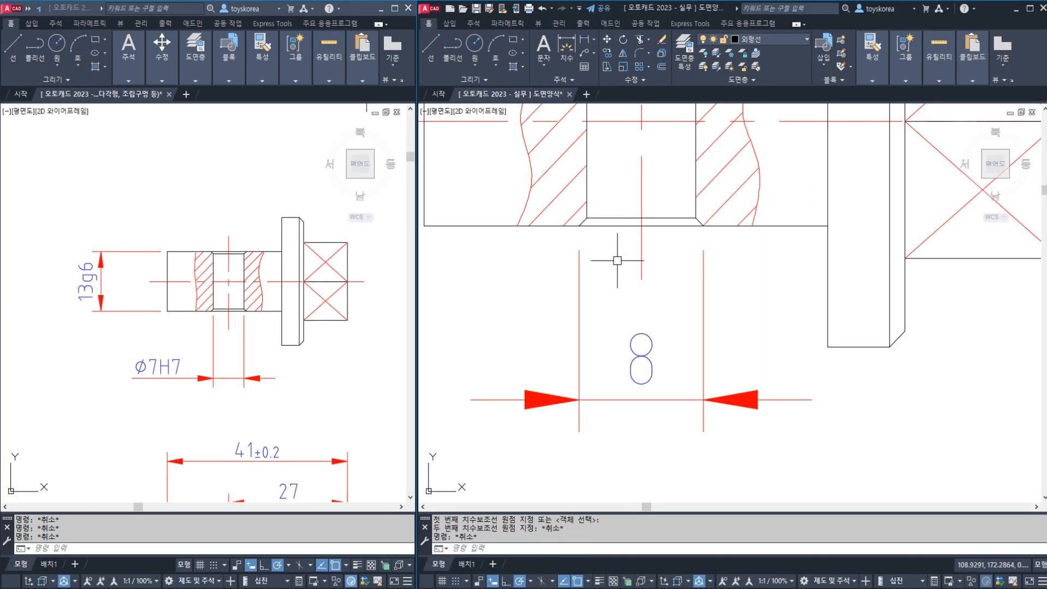
# Step: Erase the horizontal dimension between the outer corners of the hole's lower chamfers in the sectioned top view
pyautogui.click(810, 573)
pyautogui.write('E')
pyautogui.press('Return')
pyautogui.scroll(-2, 621, 316)
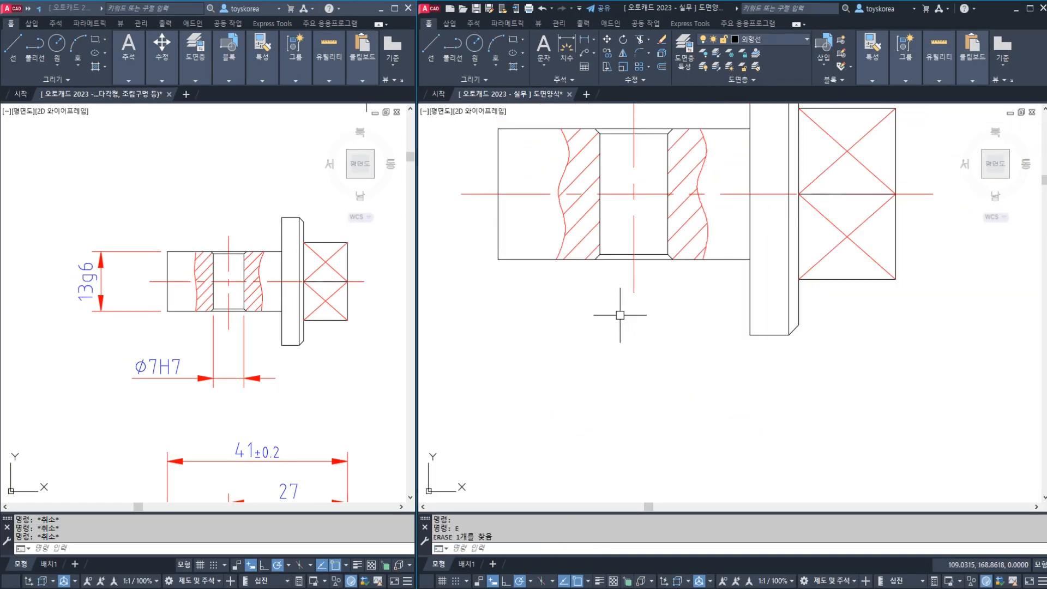
# Step: Add a horizontal linear dimension between the hole's walls below the sectioned top view, with a diameter symbol before the value (Ø7)
pyautogui.press('Return')
pyautogui.scroll(2, 605, 261)
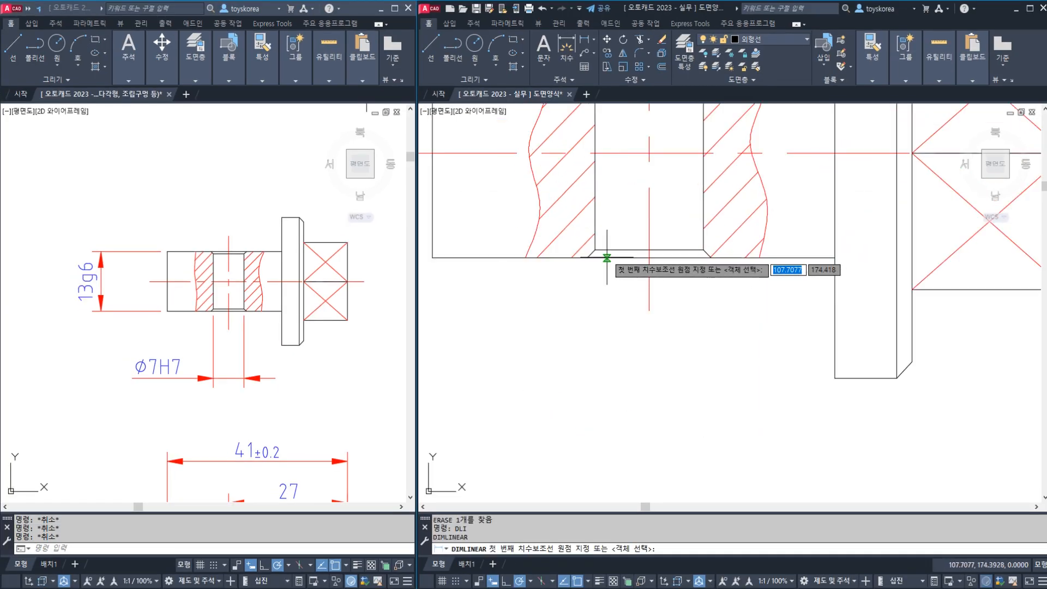
pyautogui.click(594, 250)
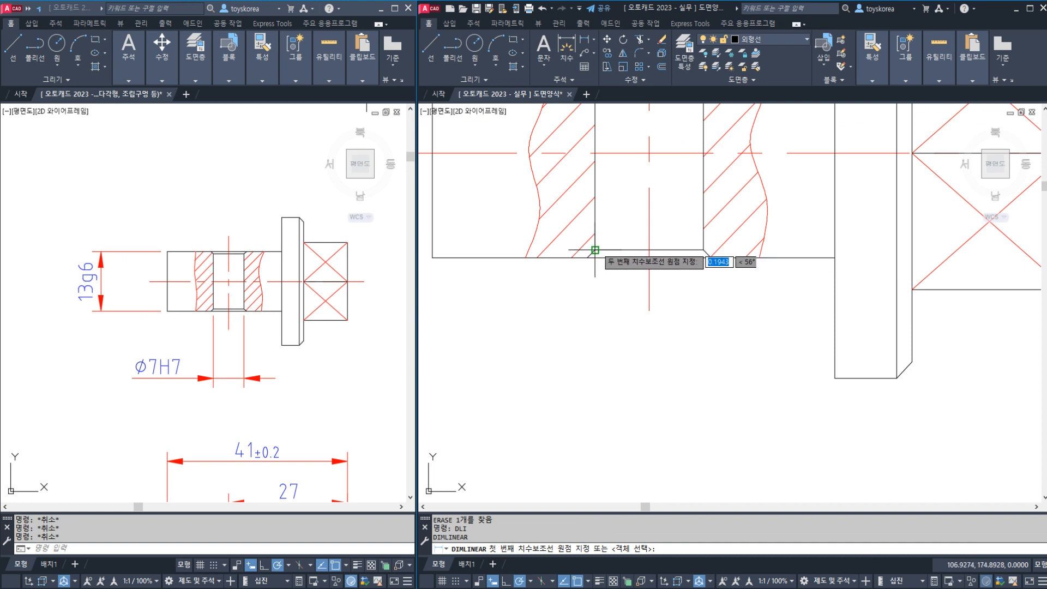
pyautogui.click(703, 250)
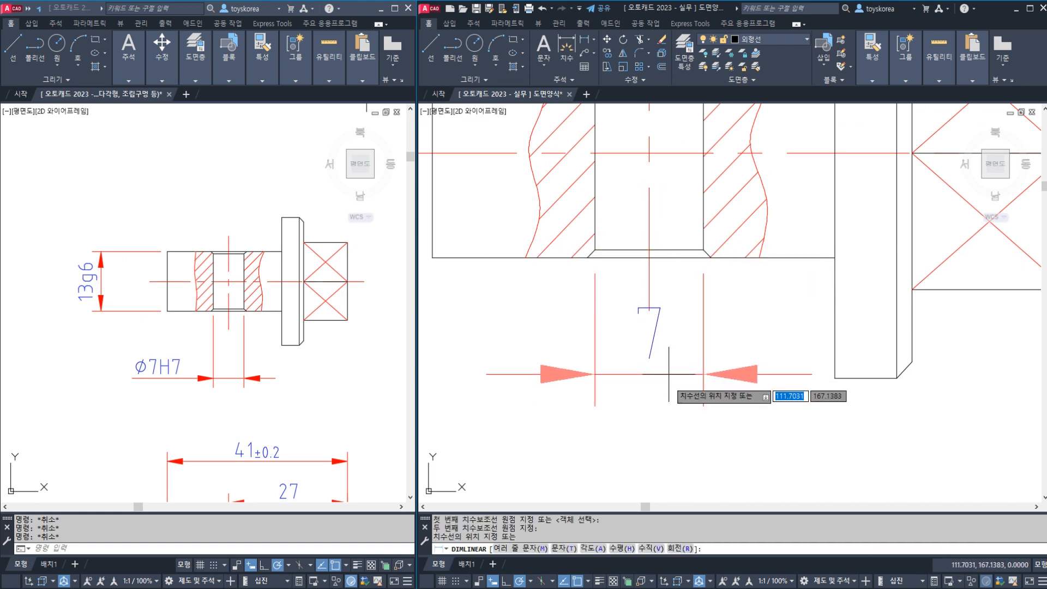
pyautogui.moveTo(656, 369); pyautogui.dragTo(661, 316, button='middle')
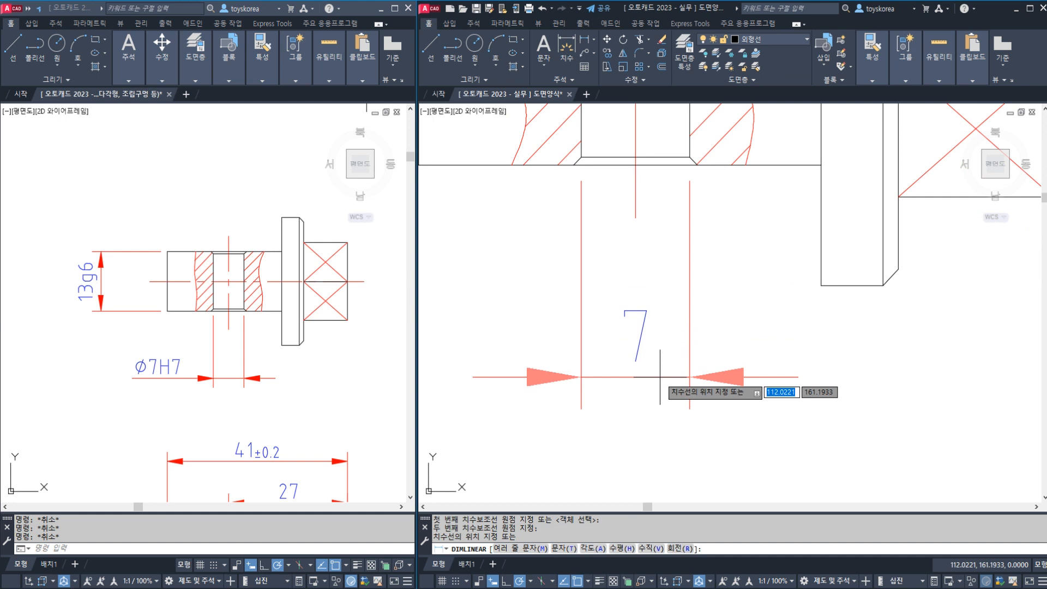
pyautogui.write('m')
pyautogui.press('Return')
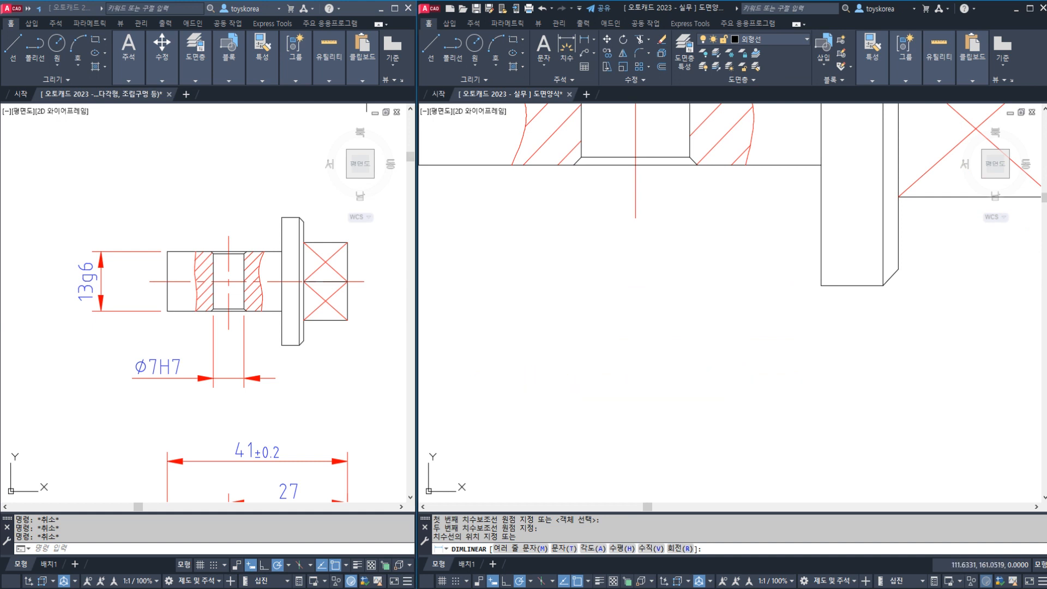
pyautogui.write('%%c')
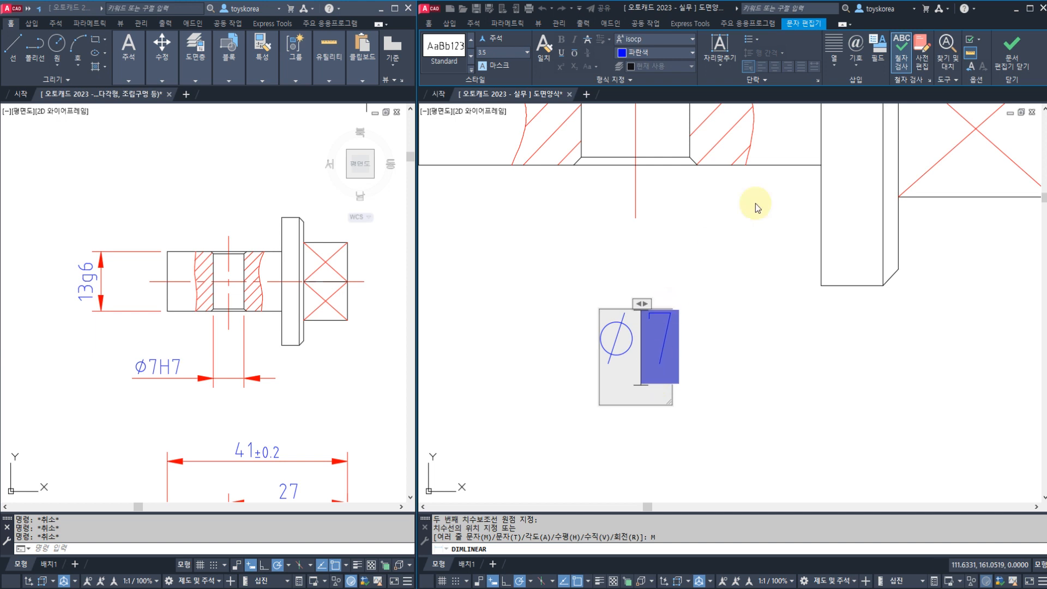
pyautogui.click(1005, 63)
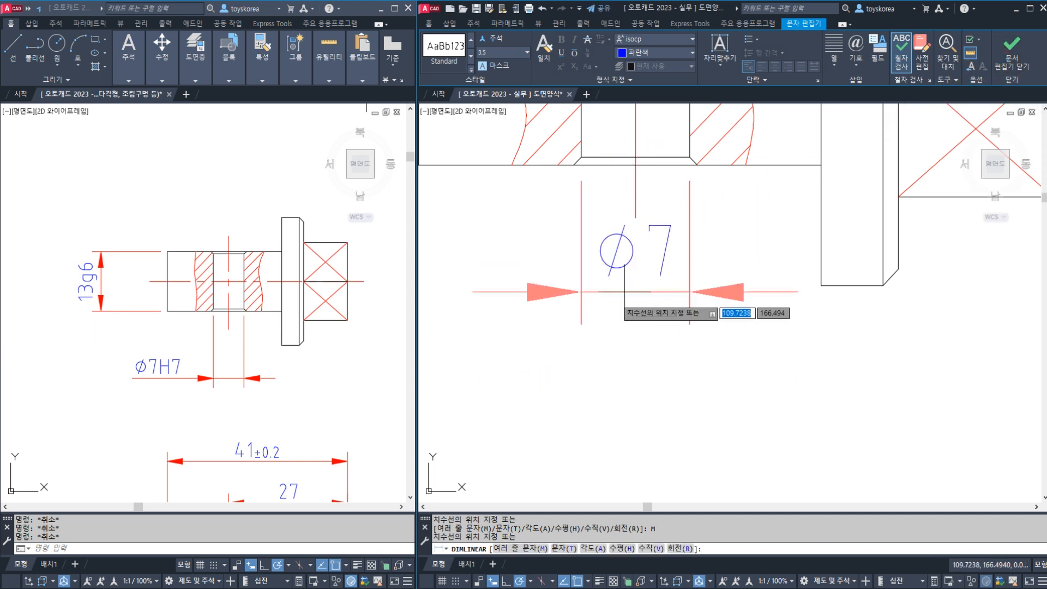
pyautogui.click(569, 376)
# Step: Add a vertical linear dimension for the height of the sectioned top view's left end, placed to its left, and save the drawing
pyautogui.scroll(-4, 621, 287)
pyautogui.moveTo(534, 213); pyautogui.dragTo(626, 291, button='middle')
pyautogui.write('D')
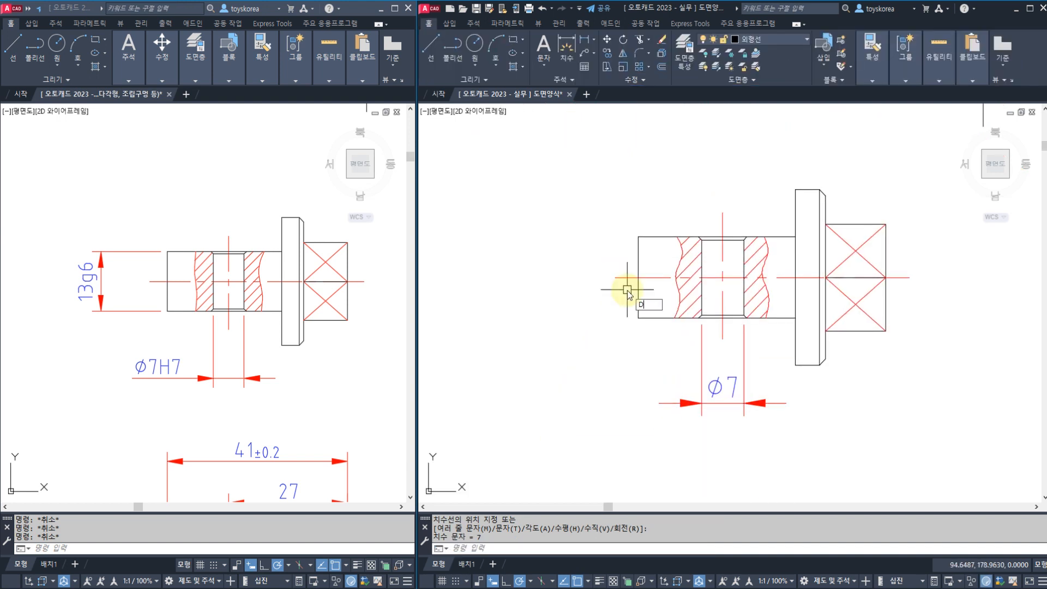
pyautogui.write('LI')
pyautogui.press('Return')
pyautogui.click(638, 317)
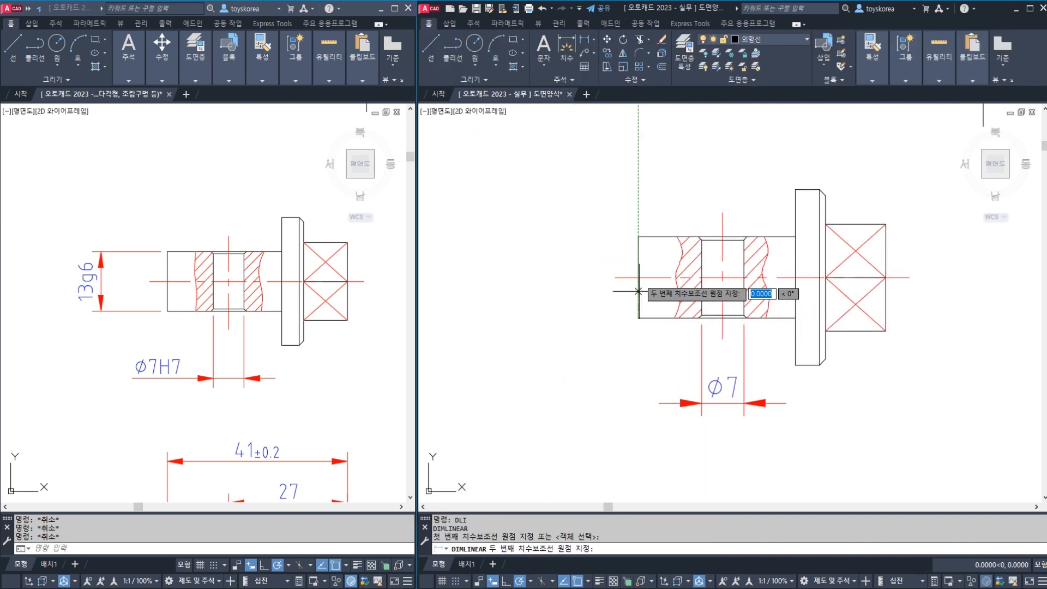
pyautogui.click(637, 236)
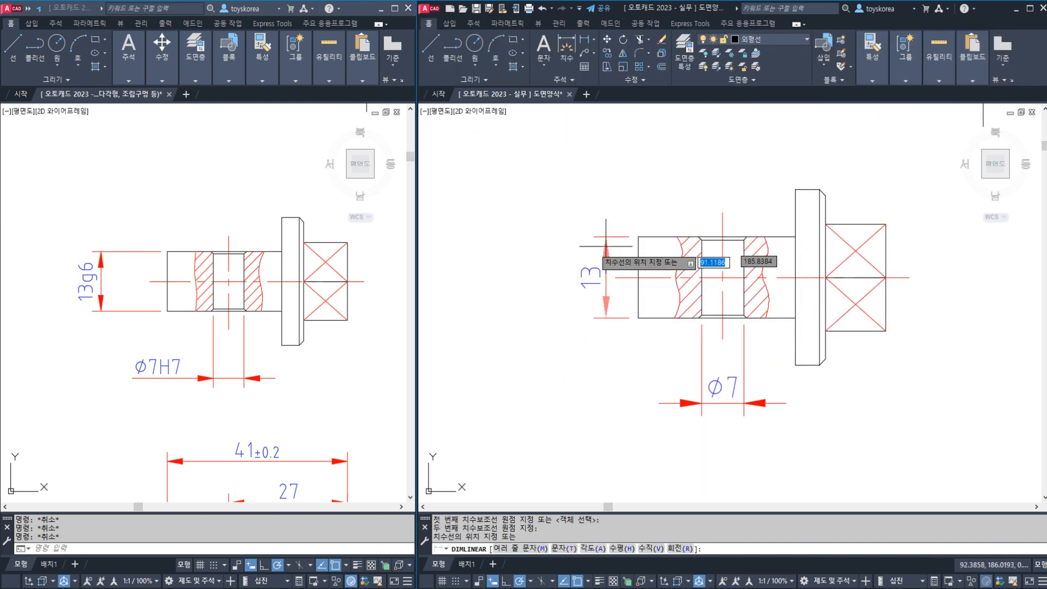
pyautogui.click(548, 252)
pyautogui.press('Escape')
pyautogui.scroll(-4, 626, 256)
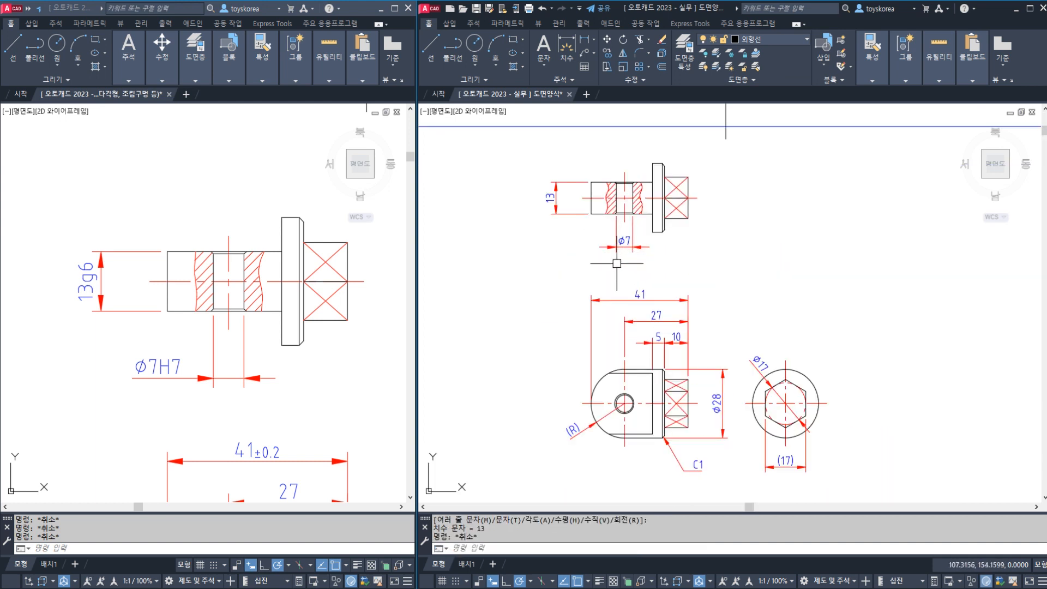
pyautogui.hotkey('ctrl', 's')
# Step: Compare the front view's dimensions with the reference drawing, focusing on the tolerance on the overall length
pyautogui.moveTo(315, 417)
pyautogui.mouseDown(button='middle')
pyautogui.moveTo(256, 252)
pyautogui.moveTo(210, 184)
pyautogui.mouseUp(button='middle')
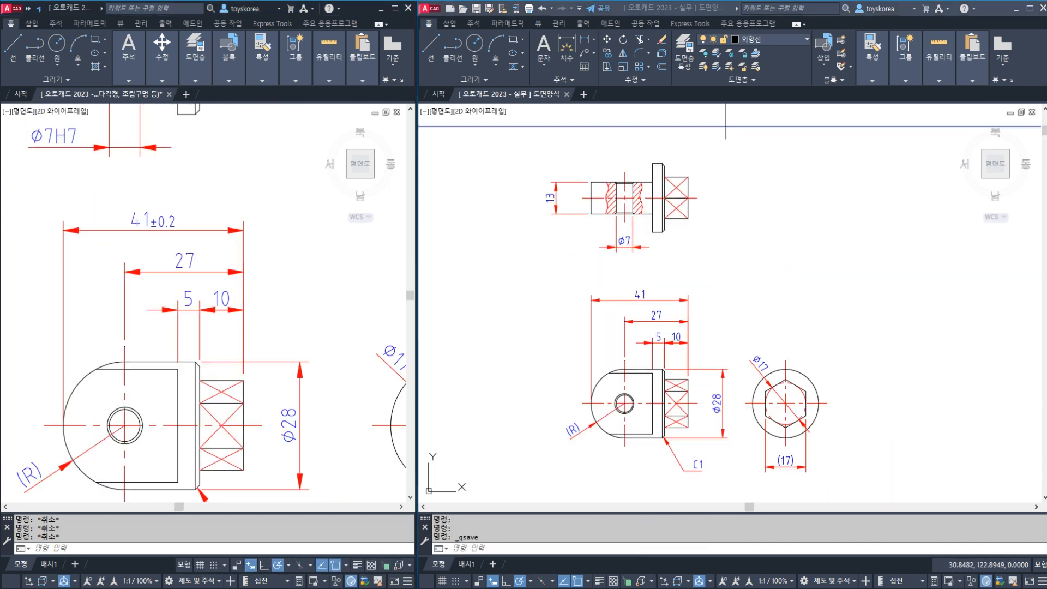
pyautogui.moveTo(246, 295)
pyautogui.mouseDown(button='middle')
pyautogui.moveTo(237, 408)
pyautogui.moveTo(322, 420)
pyautogui.moveTo(292, 266)
pyautogui.mouseUp(button='middle')
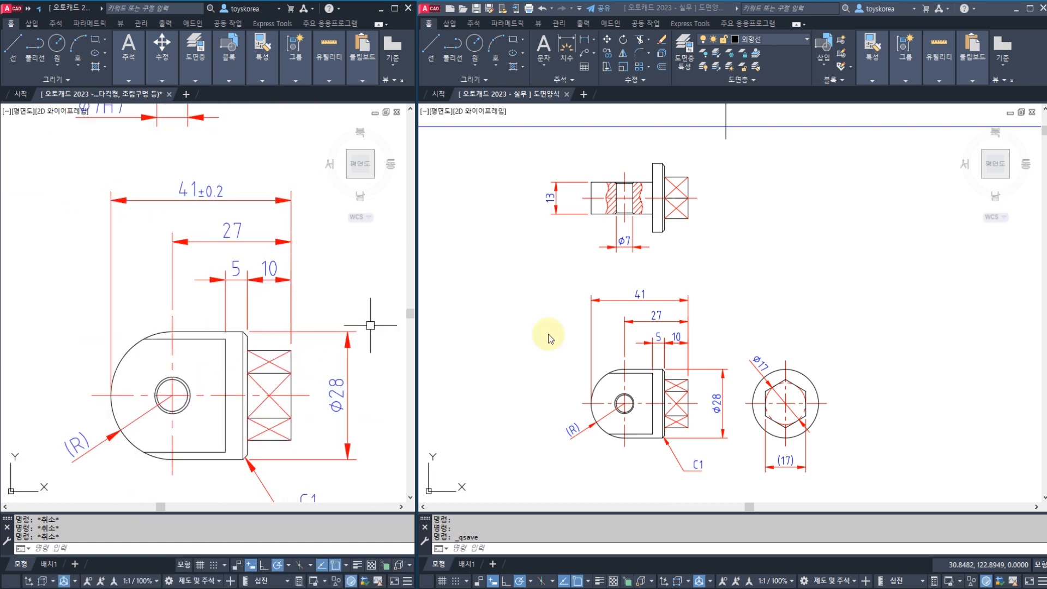
pyautogui.click(322, 361)
pyautogui.press('Escape')
pyautogui.moveTo(300, 369); pyautogui.dragTo(298, 338, button='middle')
pyautogui.click(565, 370)
pyautogui.press('Escape')
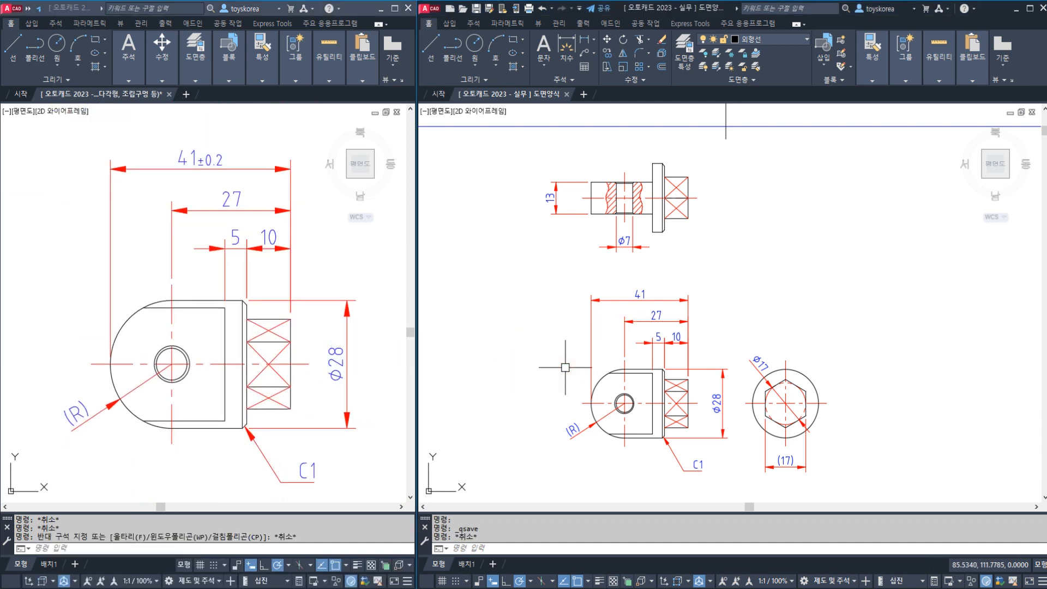
pyautogui.scroll(5, 587, 393)
pyautogui.scroll(-3, 537, 360)
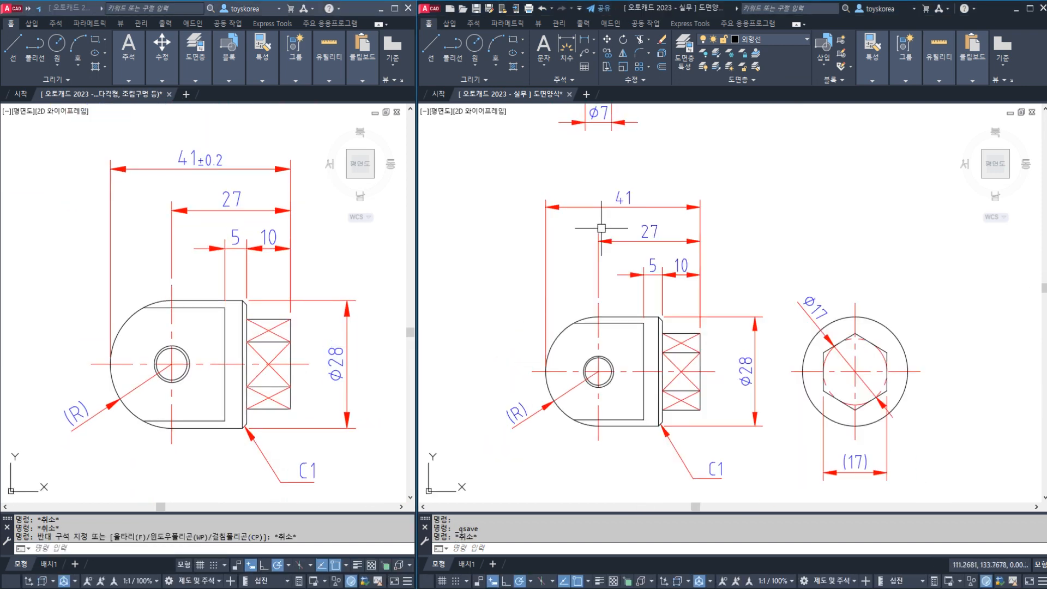
pyautogui.scroll(2, 634, 190)
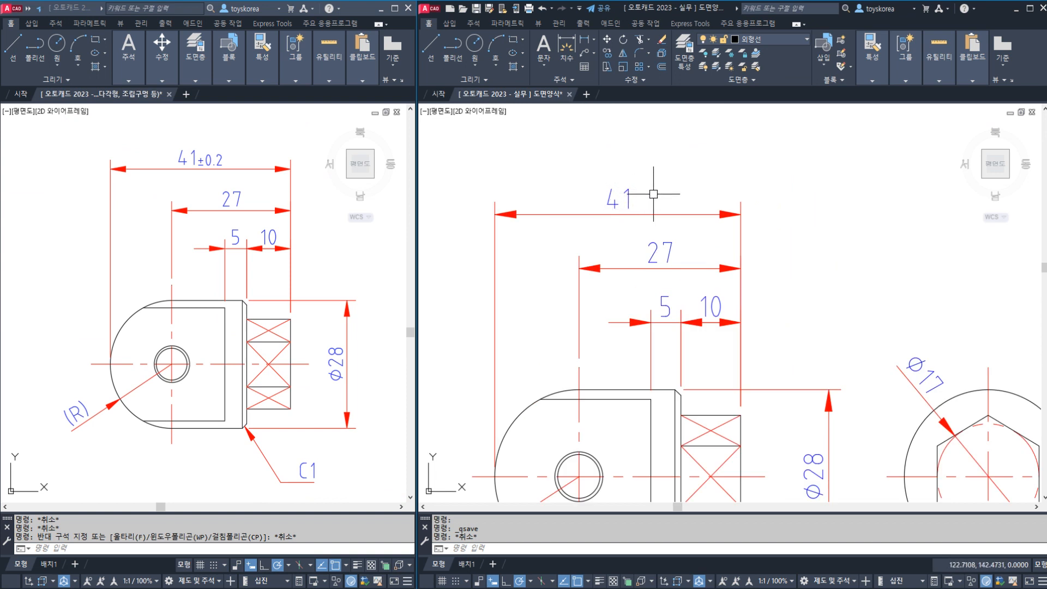
pyautogui.click(212, 219)
pyautogui.press('Escape')
pyautogui.press('Escape')
pyautogui.moveTo(197, 169)
pyautogui.mouseDown()
pyautogui.moveTo(159, 153)
pyautogui.moveTo(192, 138)
pyautogui.moveTo(130, 210)
pyautogui.moveTo(146, 219)
pyautogui.mouseUp()
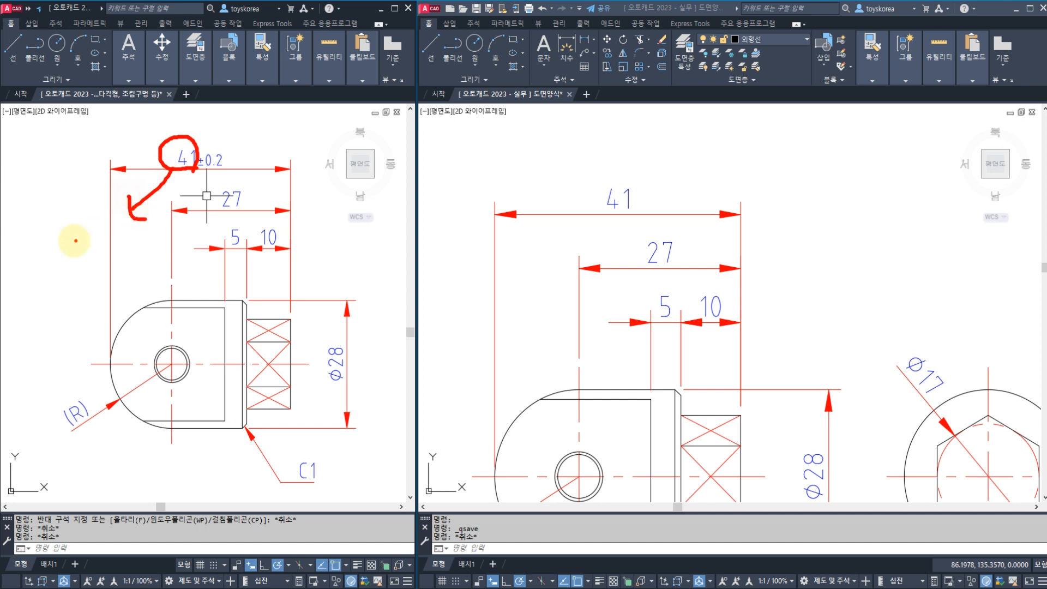
pyautogui.moveTo(74, 239); pyautogui.dragTo(77, 300)
pyautogui.moveTo(127, 238)
pyautogui.mouseDown()
pyautogui.moveTo(145, 283)
pyautogui.moveTo(127, 291)
pyautogui.mouseUp()
pyautogui.moveTo(130, 252); pyautogui.dragTo(168, 253)
pyautogui.moveTo(215, 173)
pyautogui.mouseDown()
pyautogui.moveTo(203, 135)
pyautogui.moveTo(222, 164)
pyautogui.moveTo(319, 132)
pyautogui.moveTo(309, 146)
pyautogui.mouseUp()
pyautogui.moveTo(327, 166)
pyautogui.mouseDown()
pyautogui.moveTo(341, 175)
pyautogui.moveTo(323, 205)
pyautogui.moveTo(347, 206)
pyautogui.mouseUp()
pyautogui.click(366, 200)
pyautogui.moveTo(385, 150)
pyautogui.mouseDown()
pyautogui.moveTo(393, 185)
pyautogui.moveTo(376, 224)
pyautogui.mouseUp()
pyautogui.moveTo(384, 171); pyautogui.dragTo(433, 171)
pyautogui.moveTo(621, 188)
pyautogui.mouseDown()
pyautogui.moveTo(603, 222)
pyautogui.moveTo(627, 226)
pyautogui.mouseUp()
pyautogui.moveTo(693, 207)
pyautogui.mouseDown()
pyautogui.moveTo(678, 223)
pyautogui.moveTo(693, 210)
pyautogui.mouseUp()
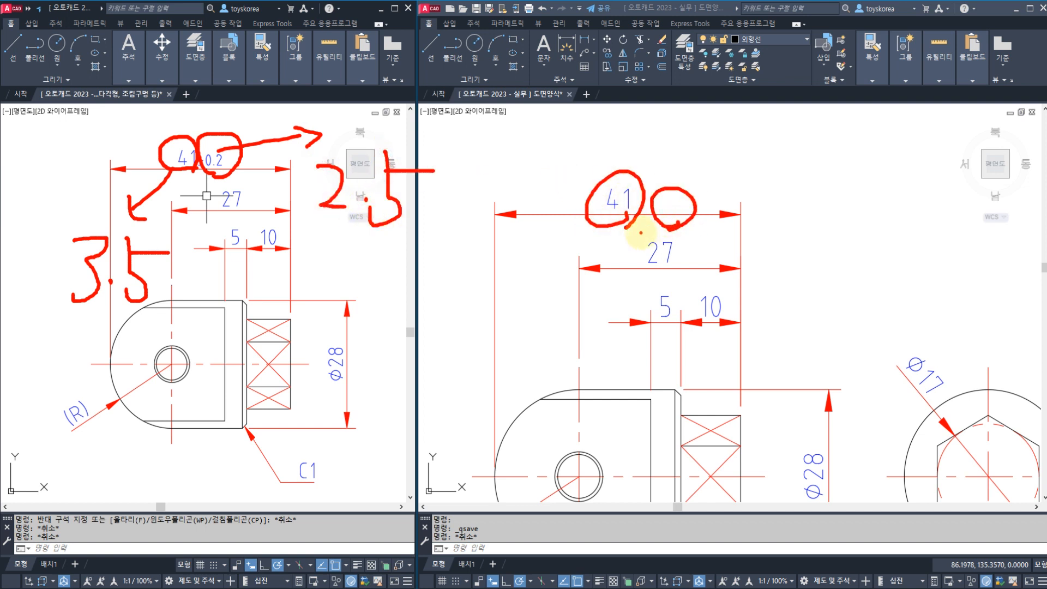
pyautogui.press('Escape')
pyautogui.press('Escape')
pyautogui.click(646, 230)
pyautogui.press('Escape')
pyautogui.press('Escape')
# Step: Append the tolerance ±0.2 to the text of the front view's overall length dimension
pyautogui.click(625, 201)
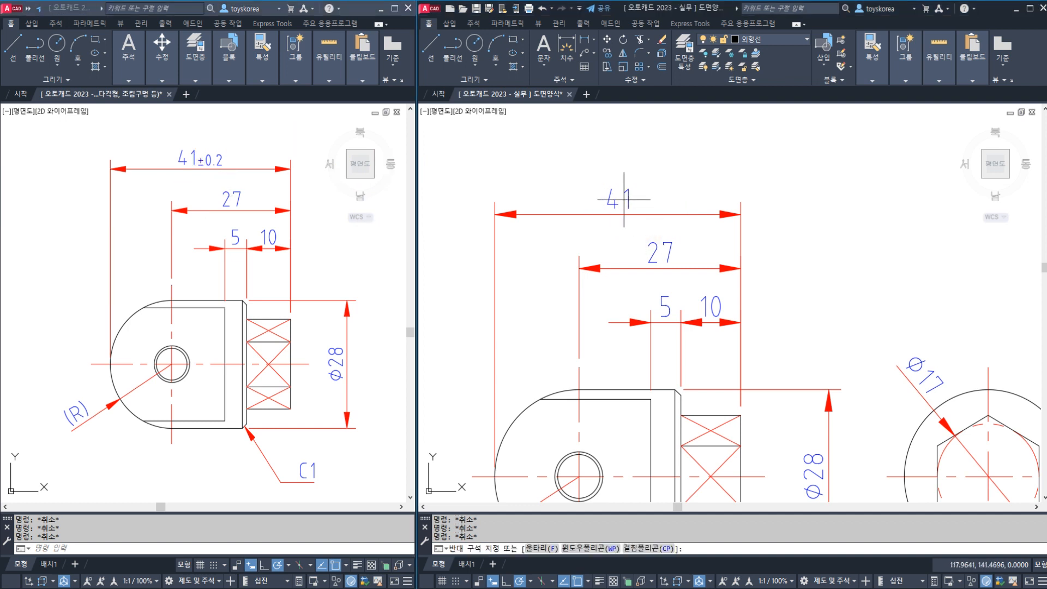
pyautogui.press('Escape')
pyautogui.click(626, 201)
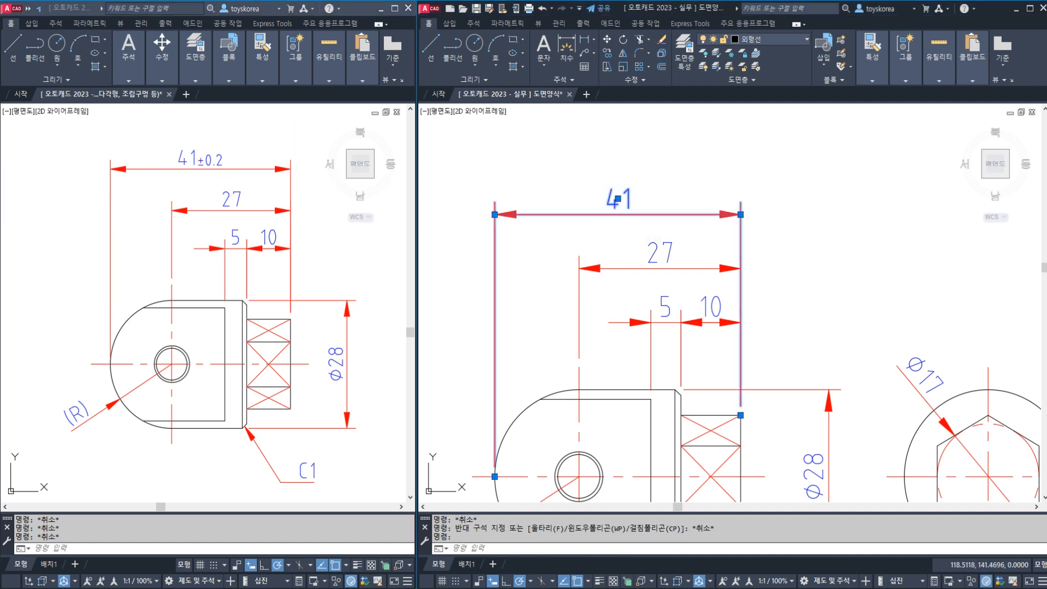
pyautogui.doubleClick(618, 201)
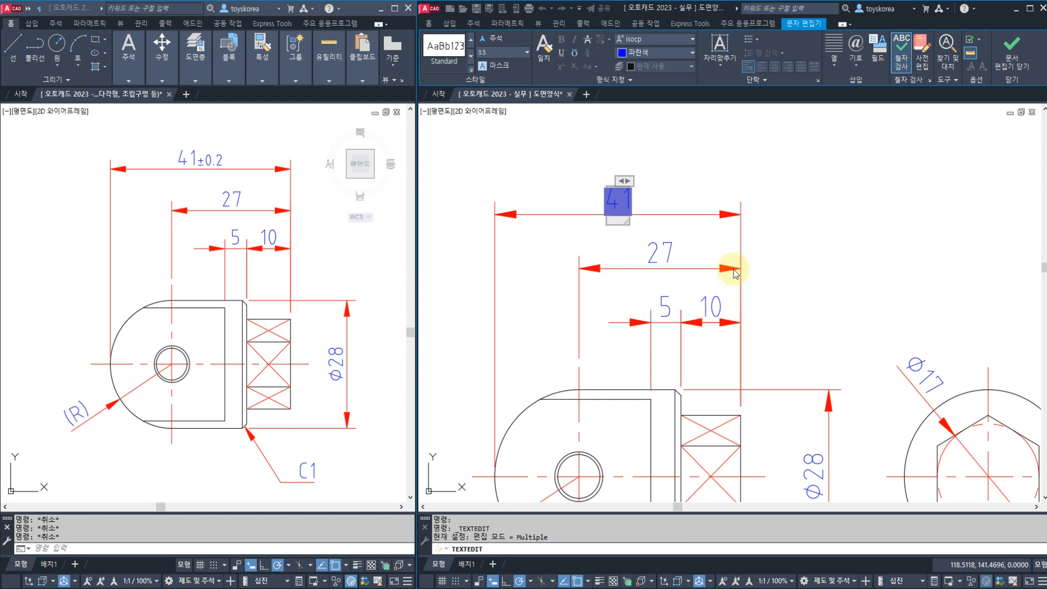
pyautogui.write('%%p')
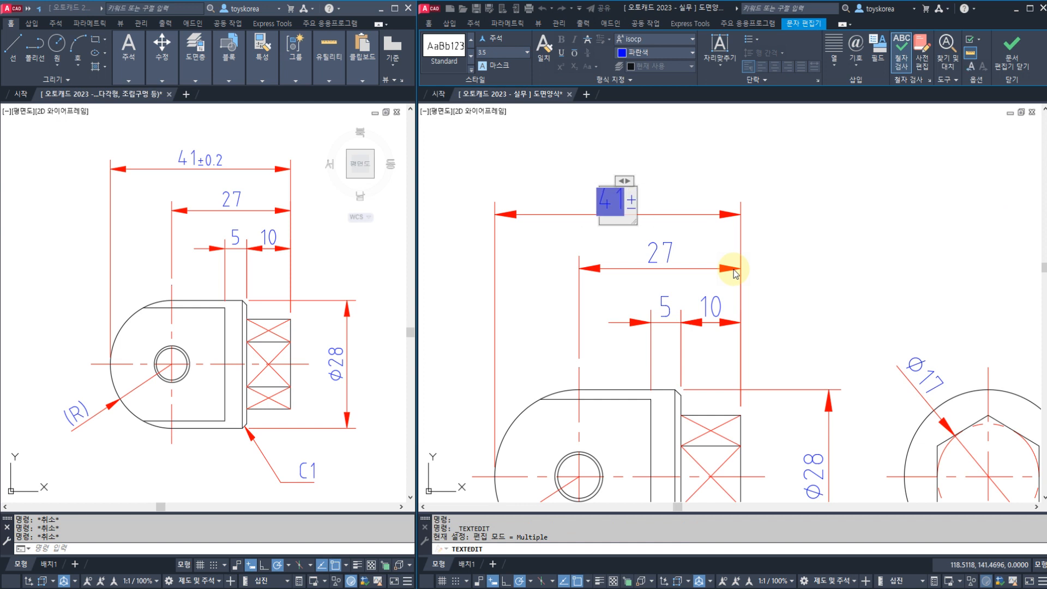
pyautogui.write('0.2')
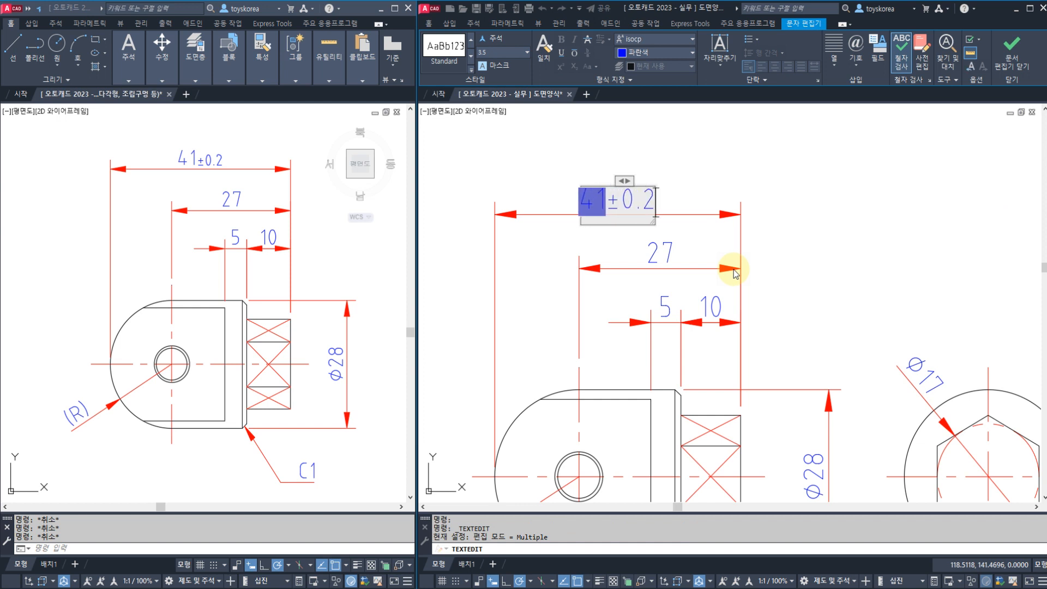
# Step: Set the text height of the ±0.2 tolerance to 2.5 and finish editing the overall length dimension
pyautogui.hotkey('shift', 'Left')
pyautogui.hotkey('shift', 'Left')
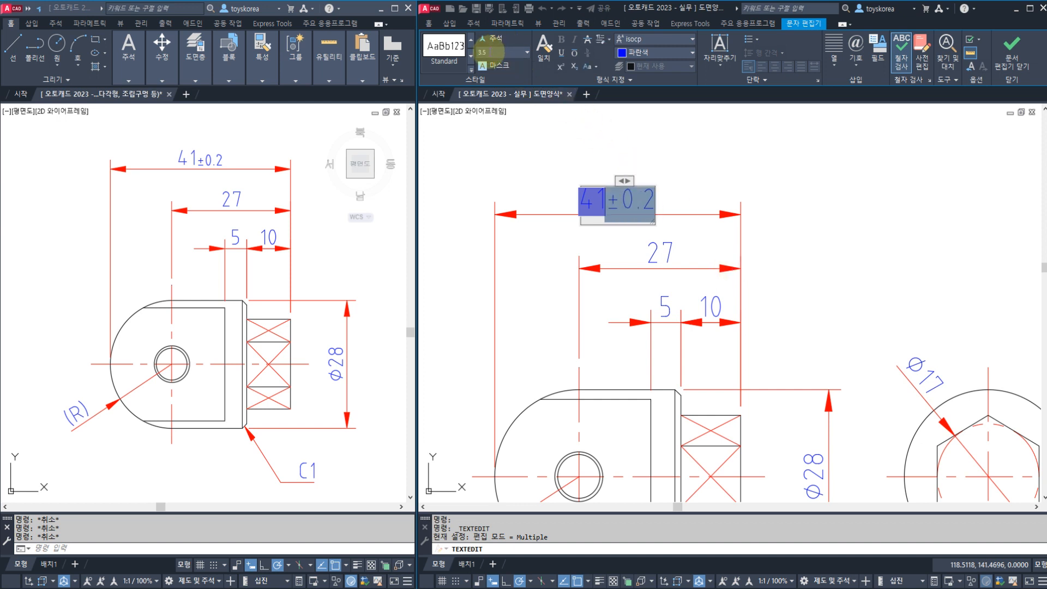
pyautogui.click(489, 52)
pyautogui.press('Return')
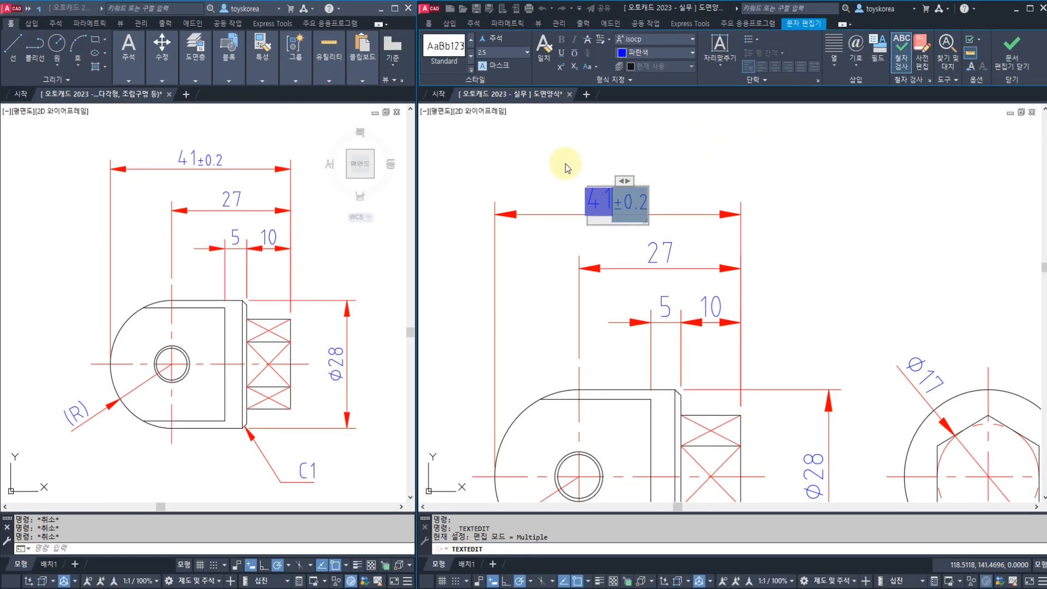
pyautogui.click(1012, 63)
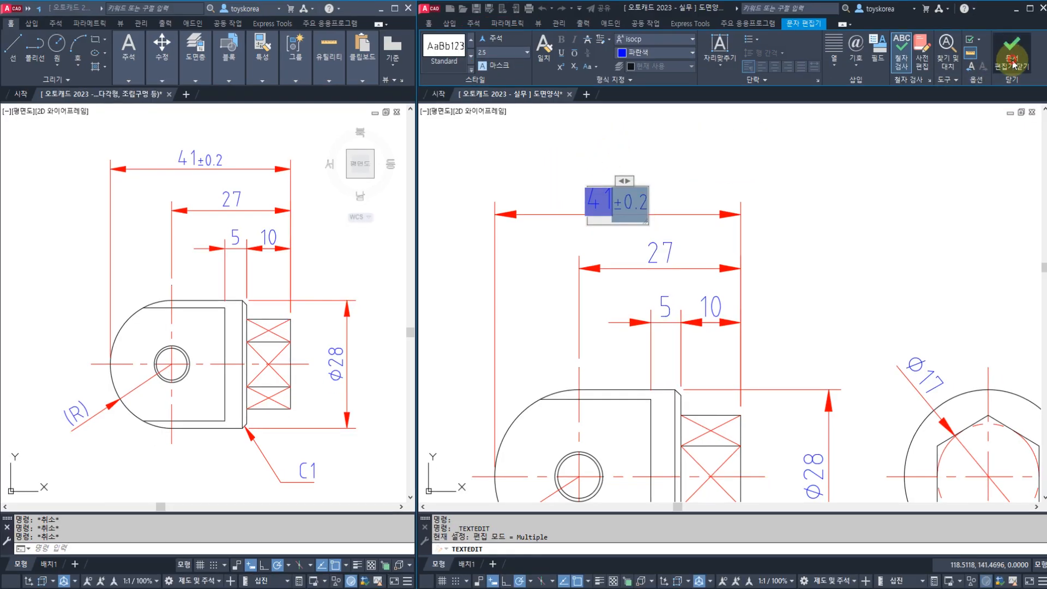
pyautogui.click(330, 300)
pyautogui.scroll(-2, 304, 287)
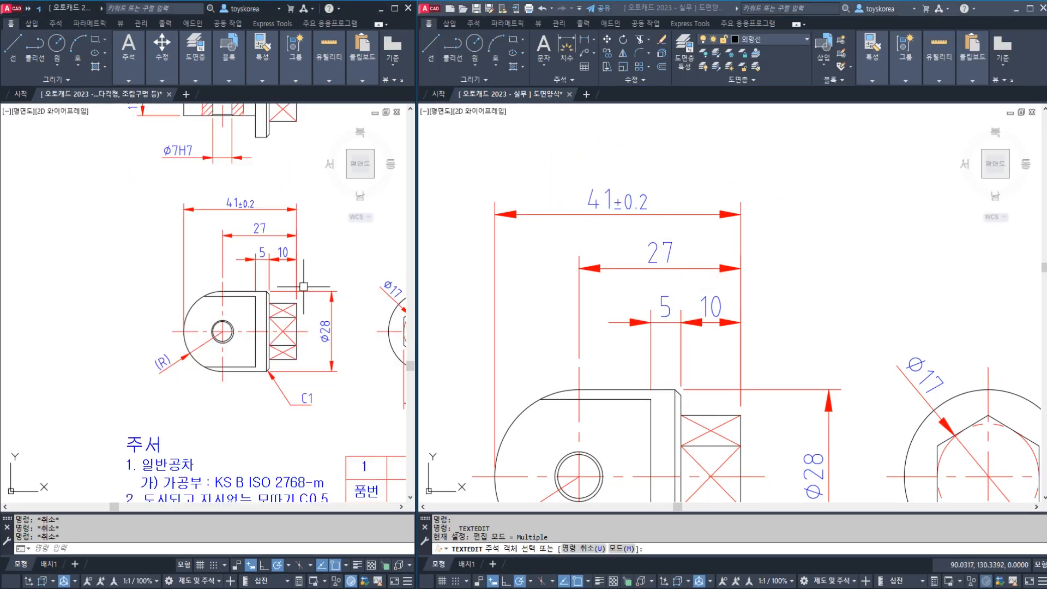
pyautogui.moveTo(304, 286); pyautogui.dragTo(291, 280, button='middle')
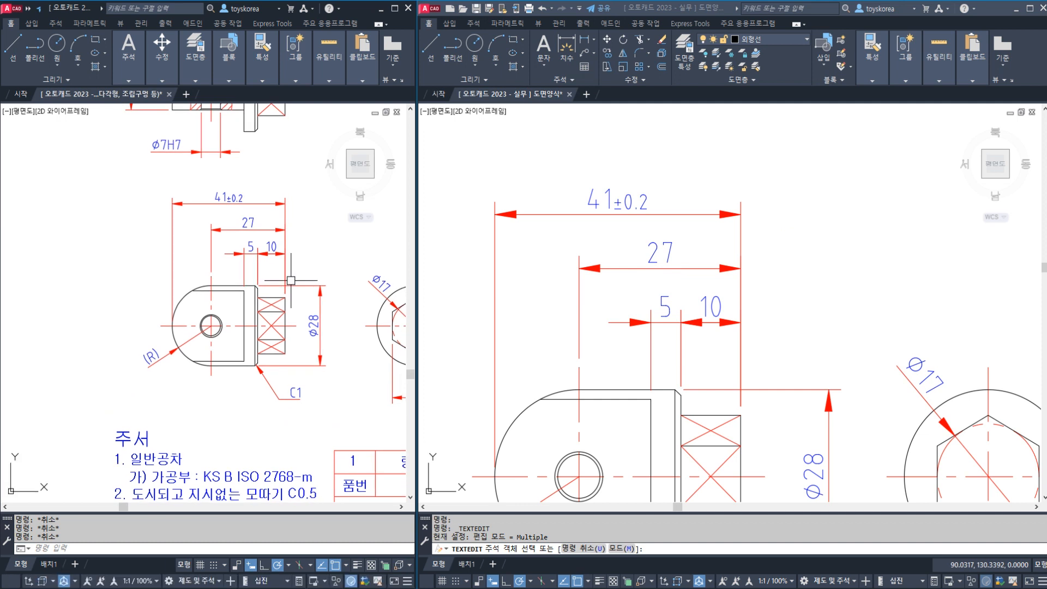
pyautogui.click(637, 266)
pyautogui.press('Escape')
# Step: Examine the fit tolerances on the reference top view's height and hole diameter dimensions, comparing them with the redrawn view
pyautogui.scroll(-2, 638, 264)
pyautogui.moveTo(641, 283); pyautogui.dragTo(634, 245, button='middle')
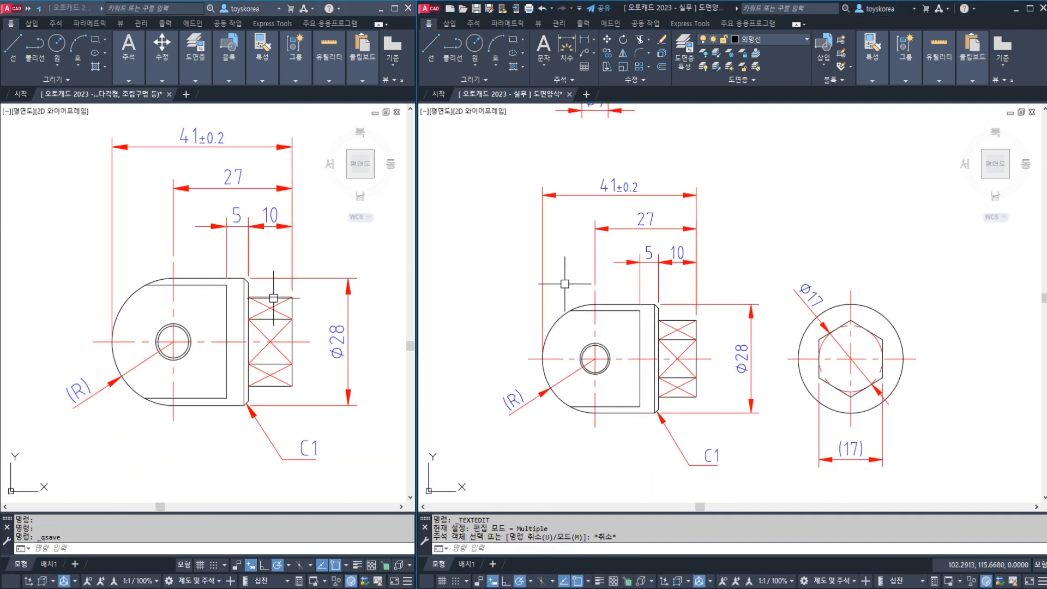
pyautogui.click(326, 278)
pyautogui.press('Escape')
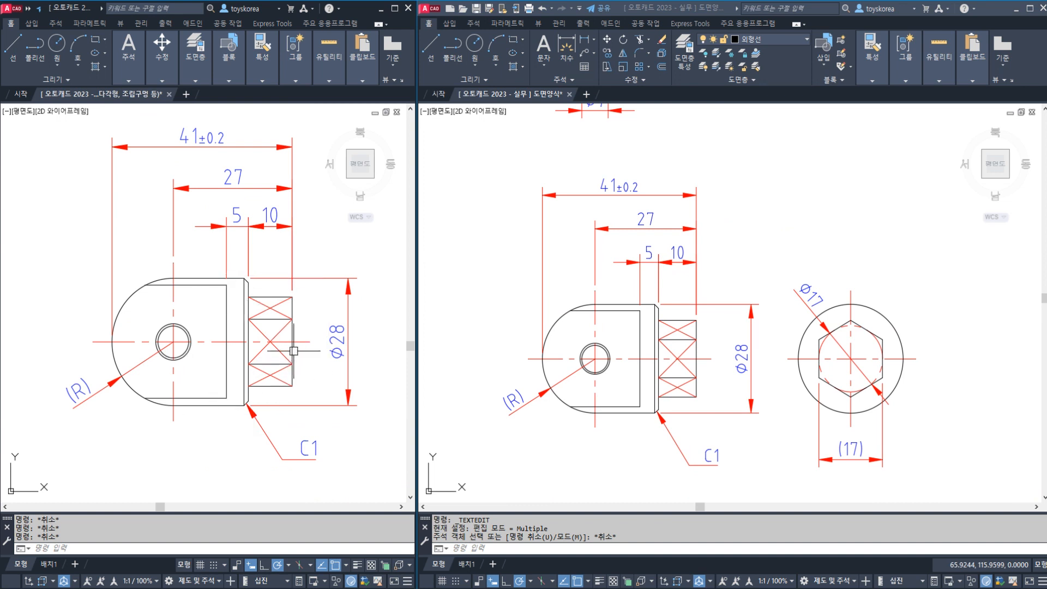
pyautogui.moveTo(293, 351); pyautogui.dragTo(114, 361, button='middle')
pyautogui.moveTo(179, 265)
pyautogui.mouseDown(button='middle')
pyautogui.moveTo(224, 309)
pyautogui.moveTo(408, 576)
pyautogui.mouseUp(button='middle')
pyautogui.click(563, 285)
pyautogui.press('Escape')
pyautogui.moveTo(568, 188); pyautogui.dragTo(609, 367, button='middle')
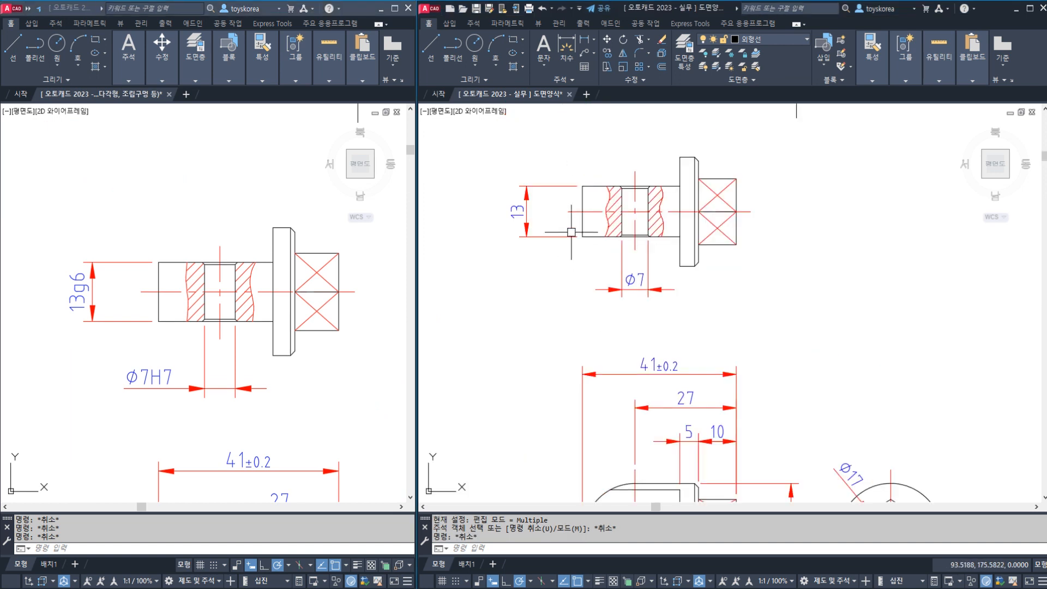
pyautogui.moveTo(573, 232); pyautogui.dragTo(586, 266, button='middle')
pyautogui.scroll(2, 621, 290)
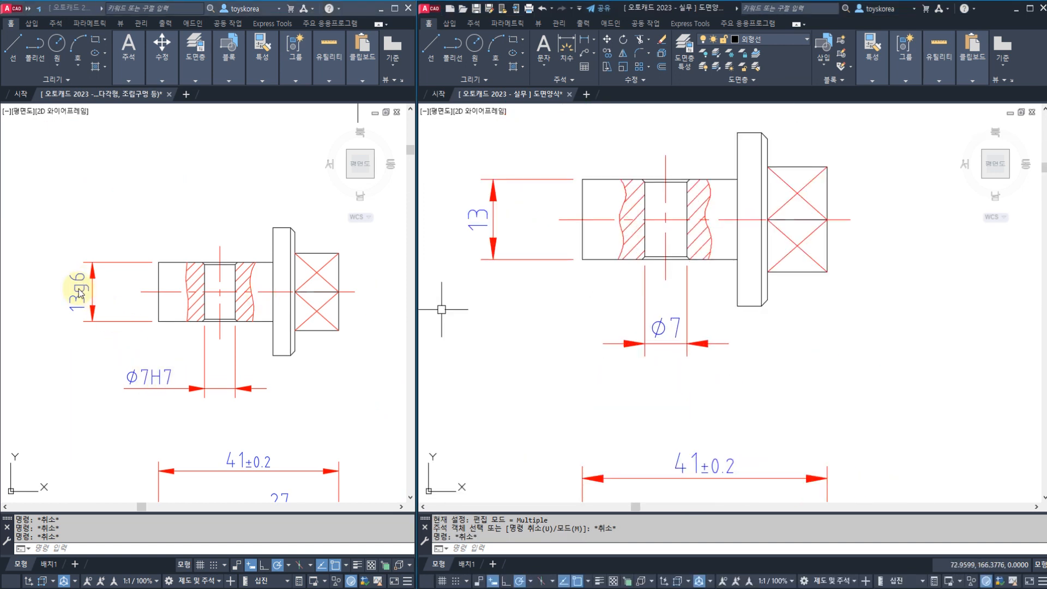
pyautogui.moveTo(97, 292); pyautogui.dragTo(94, 289)
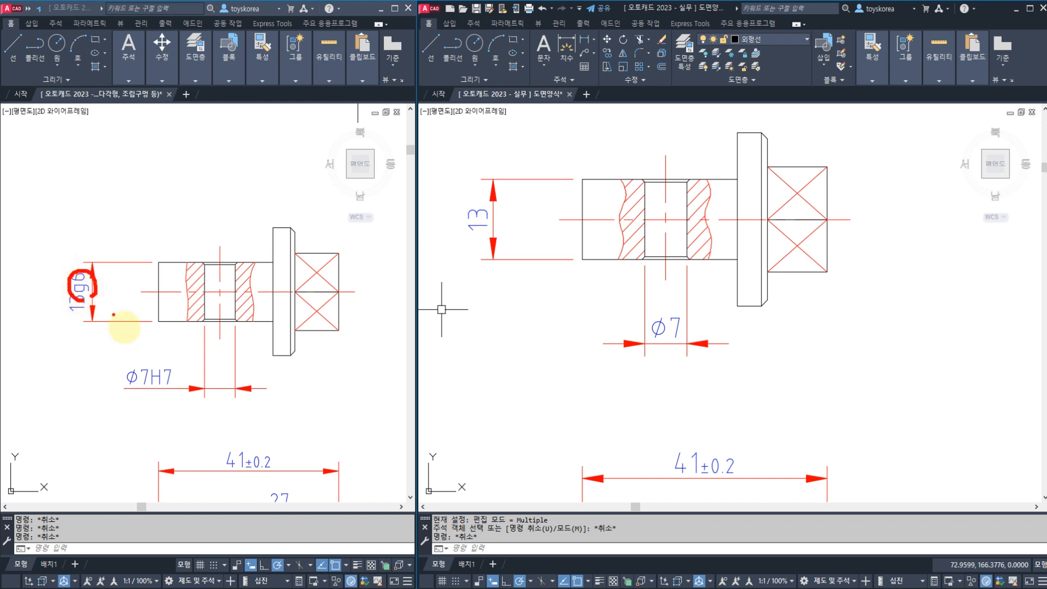
pyautogui.moveTo(164, 360)
pyautogui.mouseDown()
pyautogui.moveTo(148, 382)
pyautogui.moveTo(169, 393)
pyautogui.mouseUp()
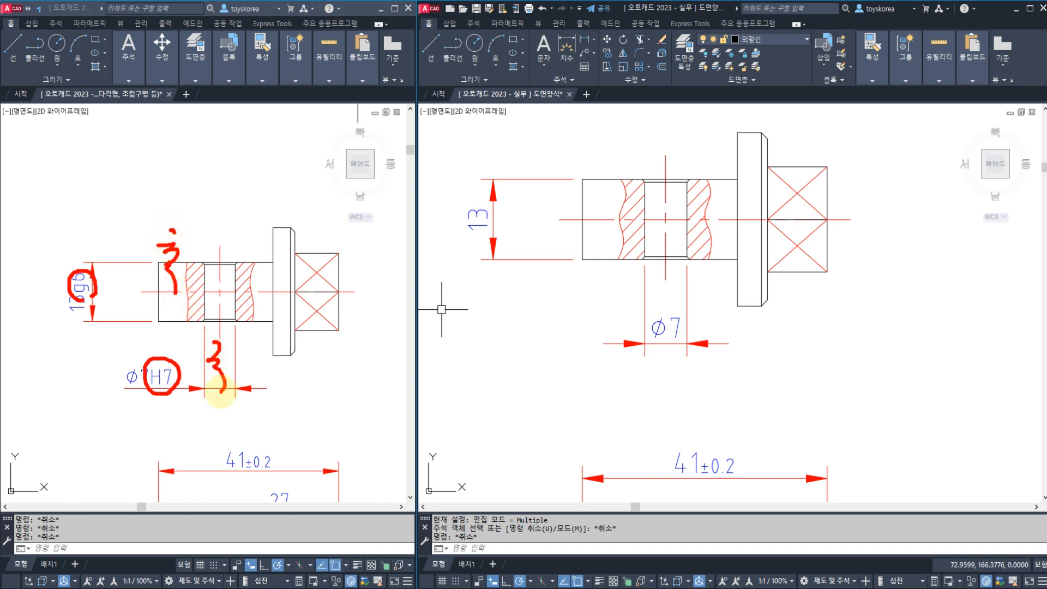
pyautogui.moveTo(192, 417)
pyautogui.mouseDown()
pyautogui.moveTo(147, 371)
pyautogui.moveTo(176, 388)
pyautogui.mouseUp()
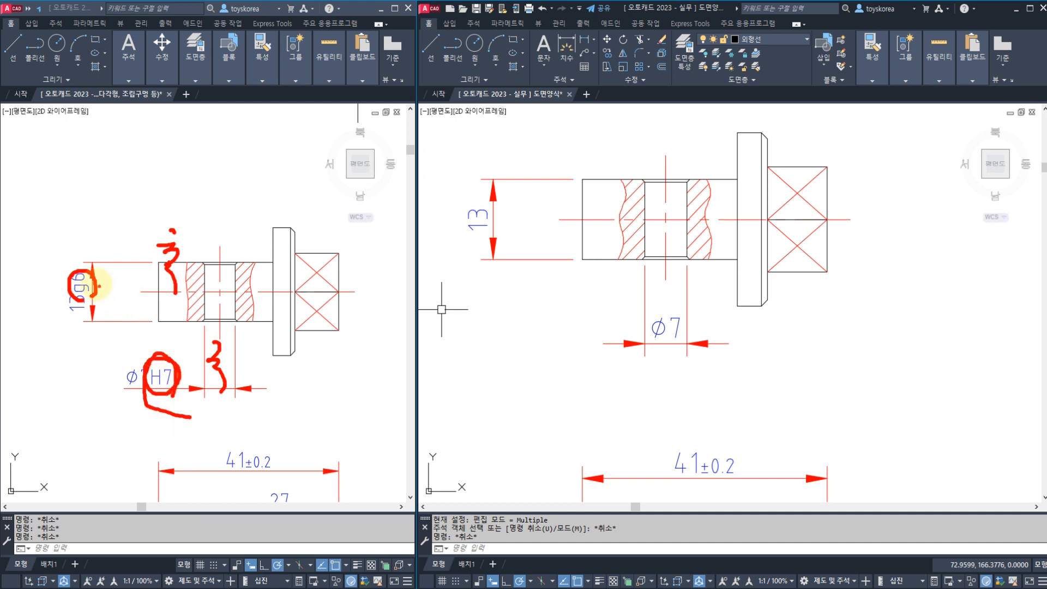
pyautogui.moveTo(98, 285); pyautogui.dragTo(131, 269)
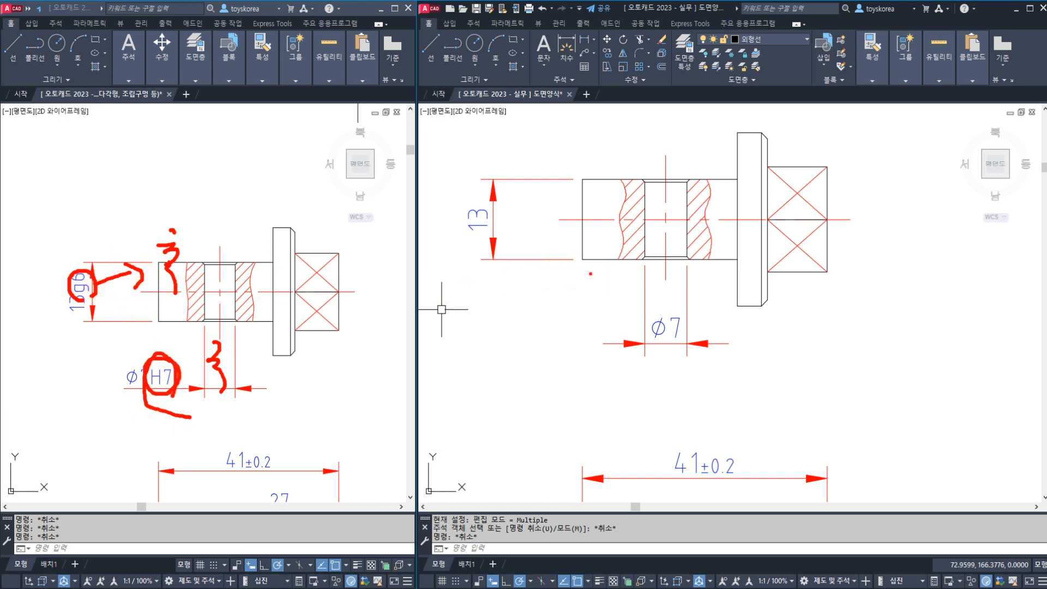
pyautogui.press('Escape')
pyautogui.click(592, 277)
pyautogui.press('Escape')
pyautogui.press('Escape')
pyautogui.press('Escape')
# Step: Append the fit class H7 to the text of the top view's ⌀7 hole diameter dimension
pyautogui.click(664, 326)
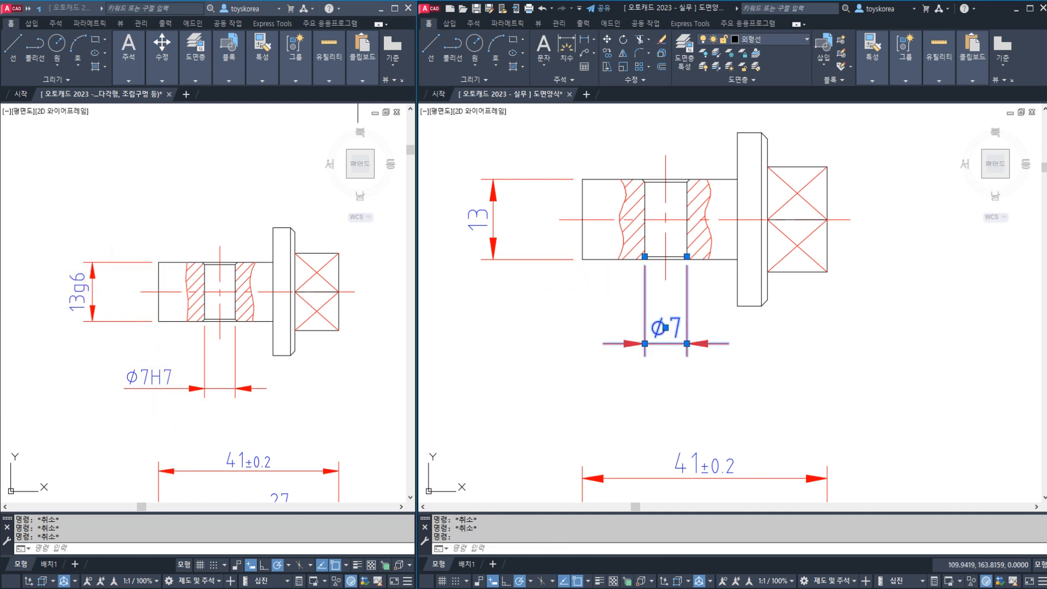
pyautogui.doubleClick(664, 327)
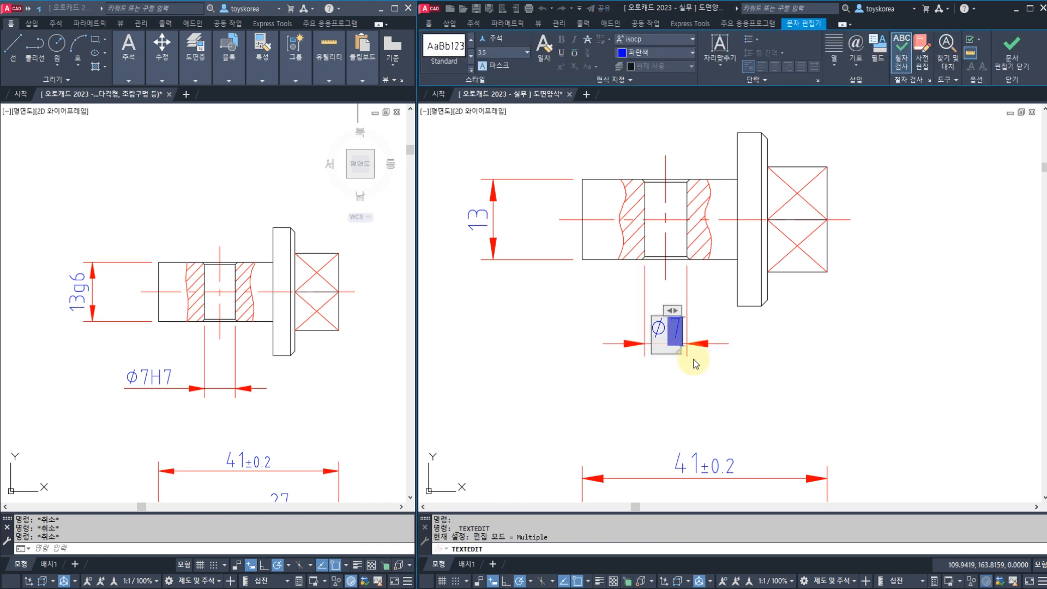
pyautogui.write('H7')
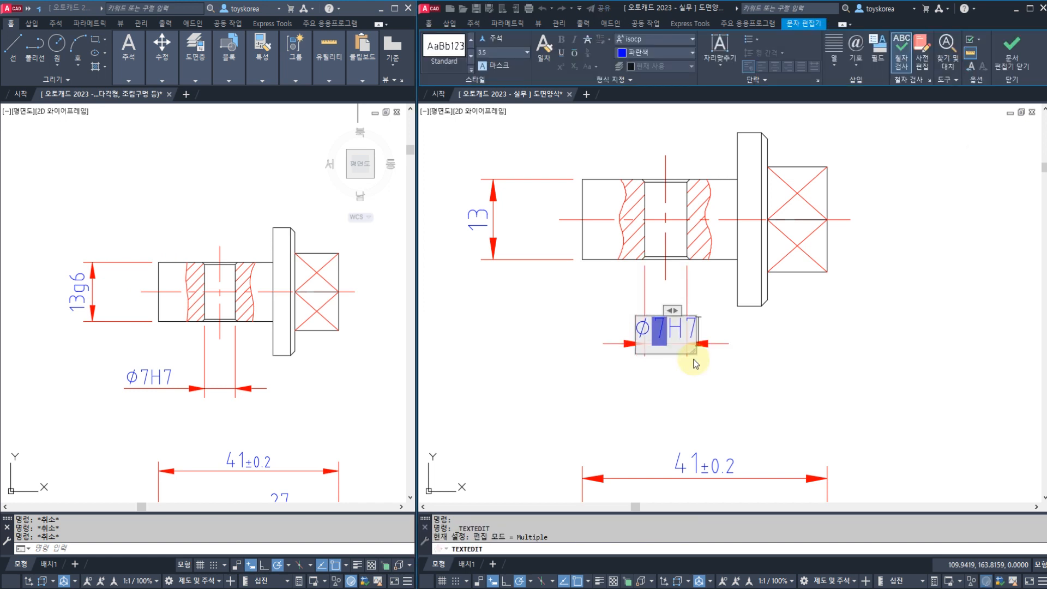
pyautogui.click(1011, 52)
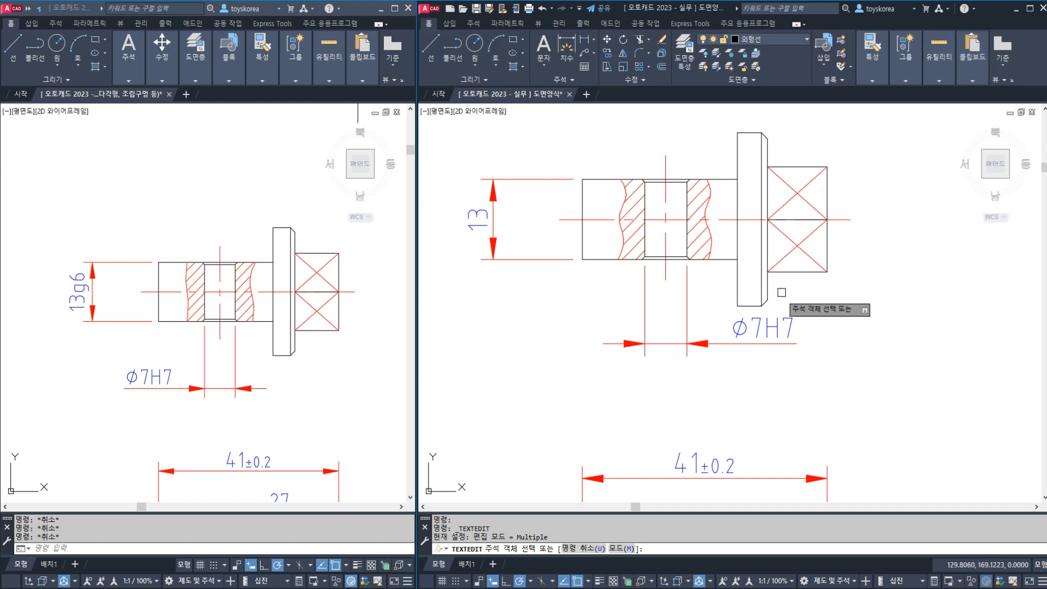
pyautogui.press('Escape')
pyautogui.press('Escape')
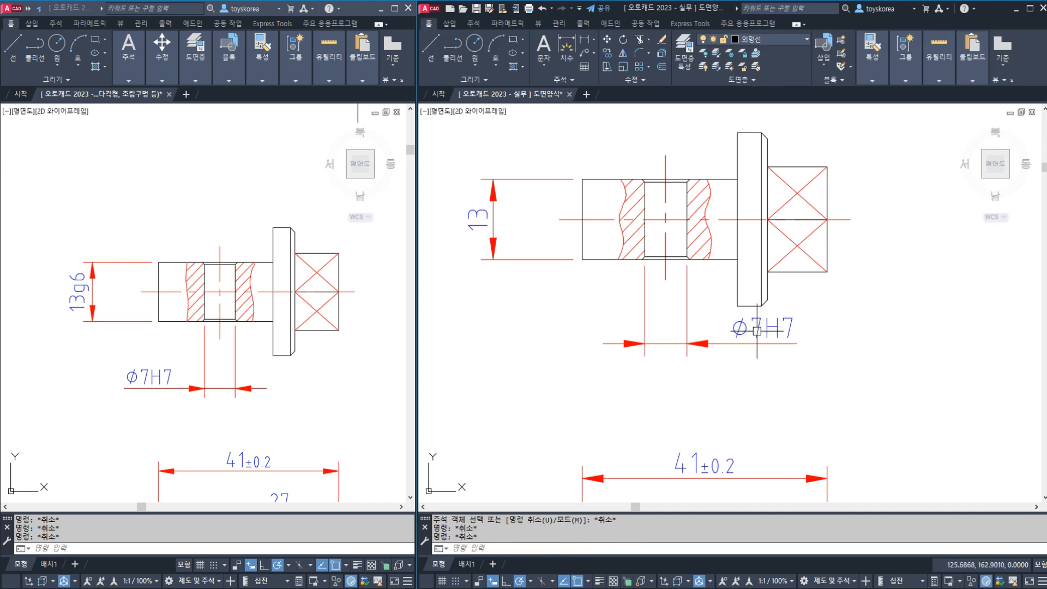
# Step: Reposition the ⌀7H7 dimension text to the left of the hole's extension lines in the top view
pyautogui.click(757, 331)
pyautogui.click(762, 327)
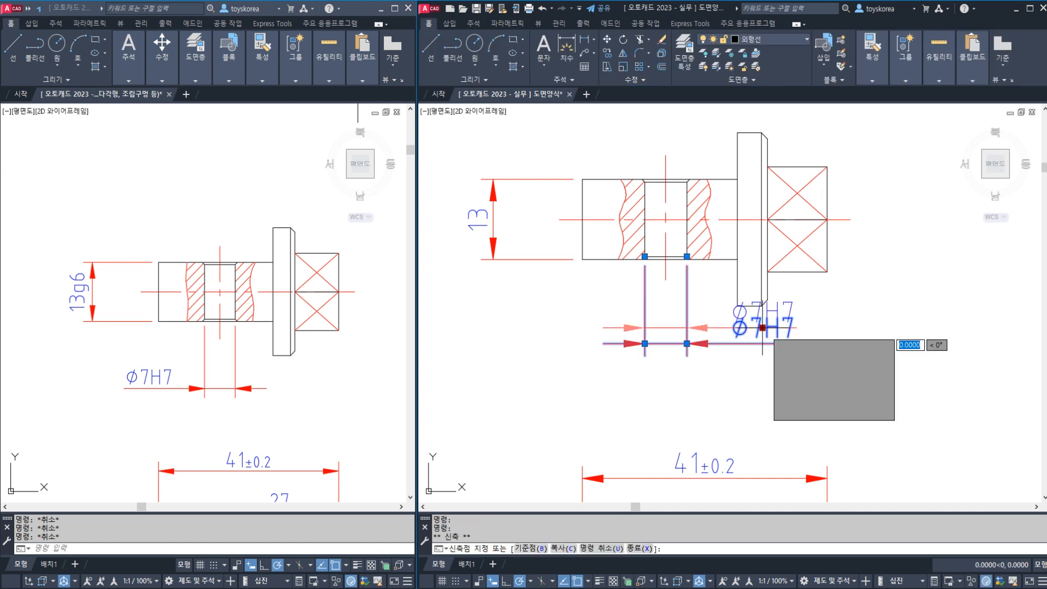
pyautogui.click(605, 328)
pyautogui.press('Escape')
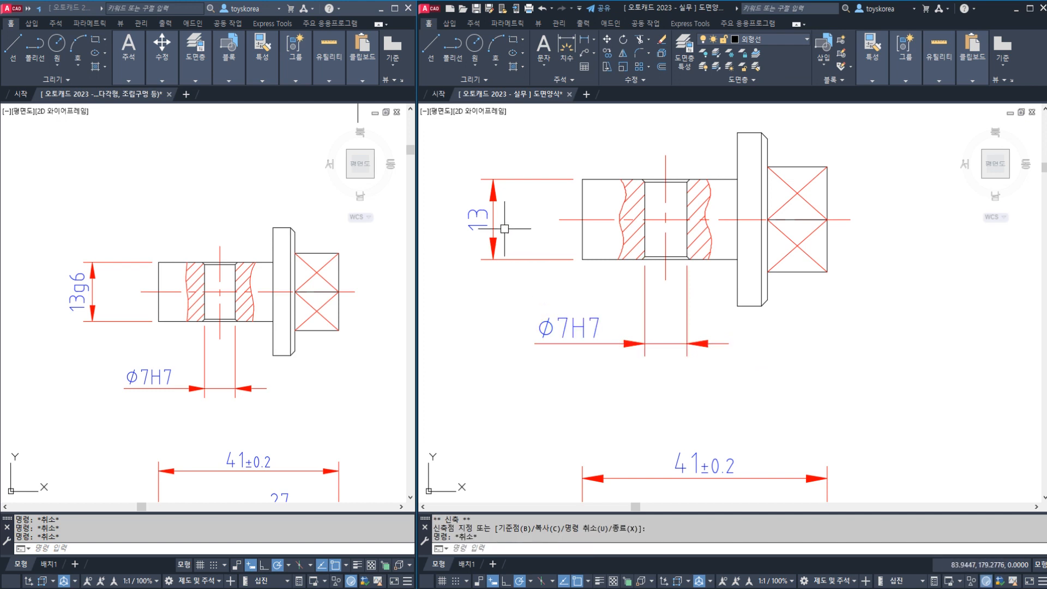
# Step: Append the fit class g6 to the text of the top view's 13 height dimension
pyautogui.click(478, 219)
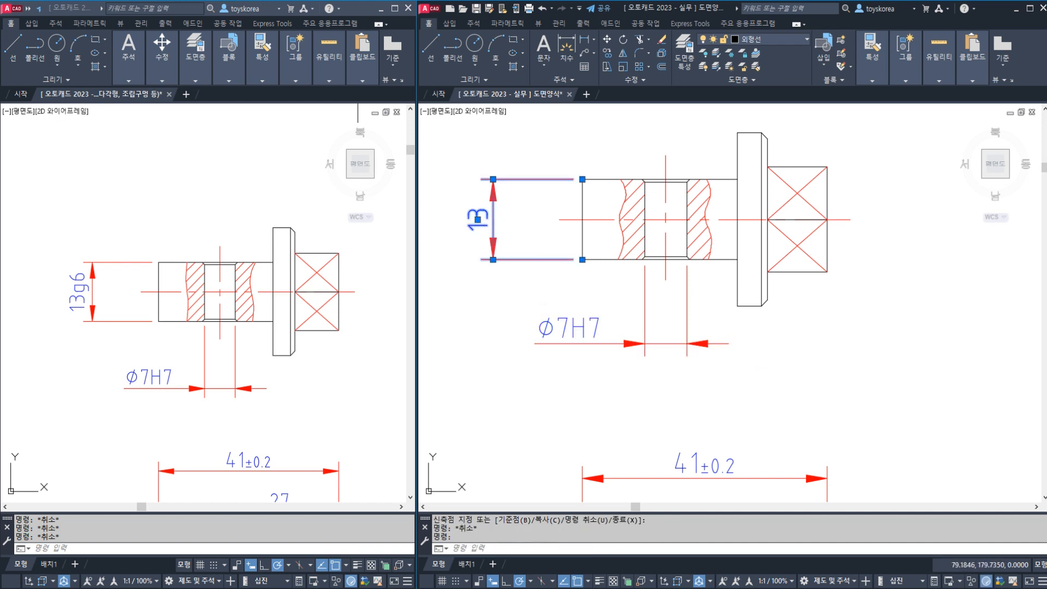
pyautogui.doubleClick(478, 219)
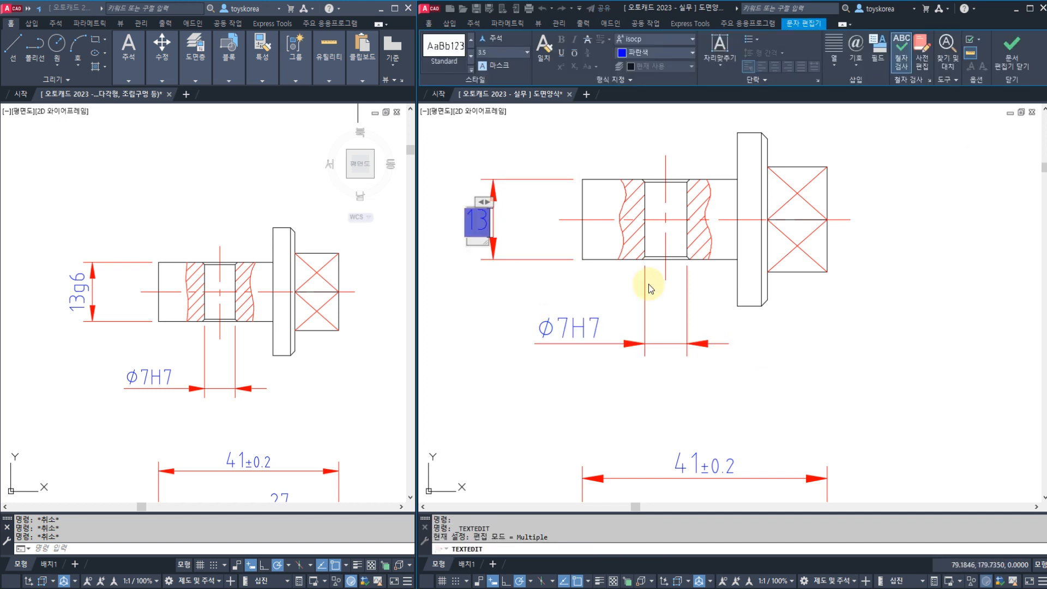
pyautogui.write('g6')
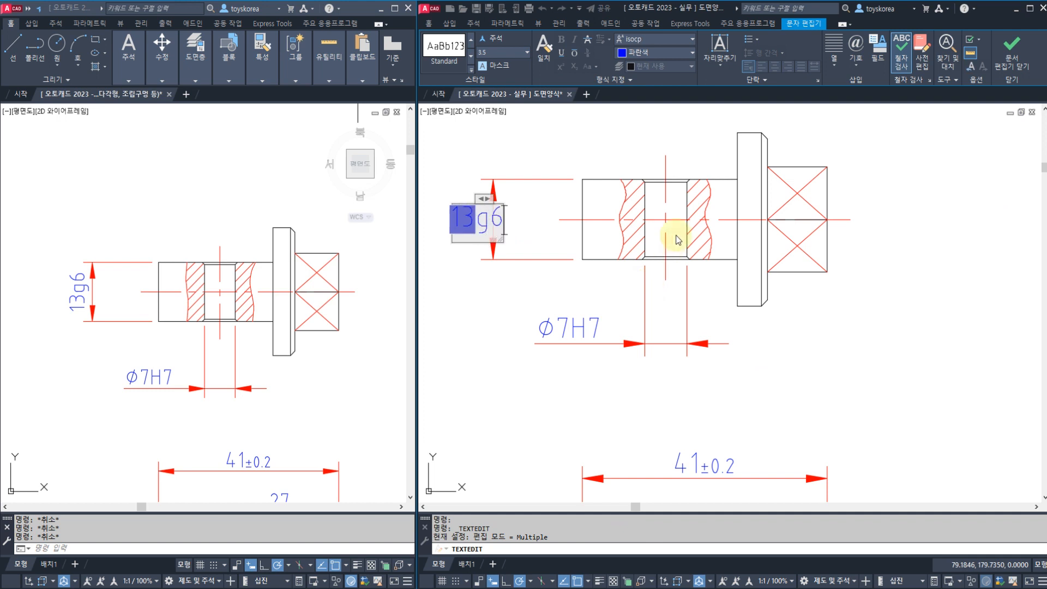
pyautogui.click(993, 67)
pyautogui.press('Escape')
pyautogui.press('Escape')
pyautogui.press('Escape')
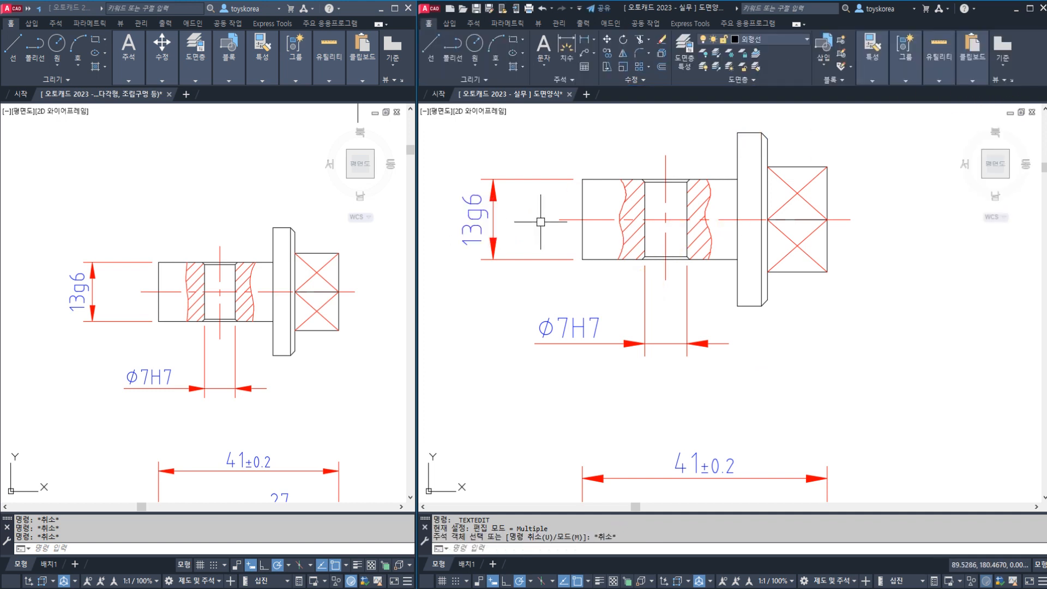
# Step: Move all three dimensioned views straight down about 17 mm inside the drawing border
pyautogui.scroll(-4, 548, 222)
pyautogui.scroll(-2, 571, 283)
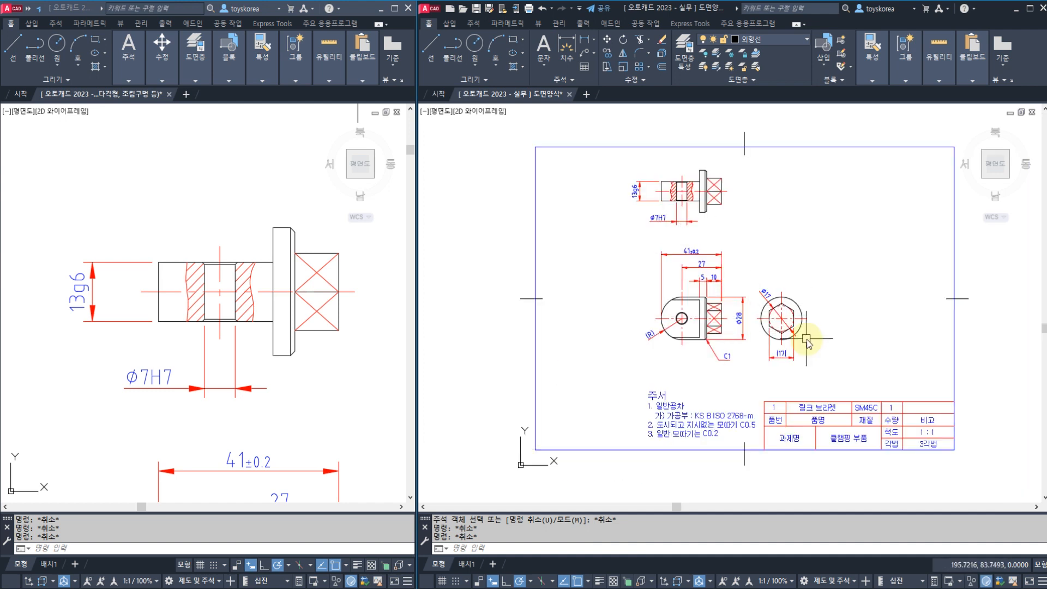
pyautogui.write('m')
pyautogui.press('Return')
pyautogui.click(818, 370)
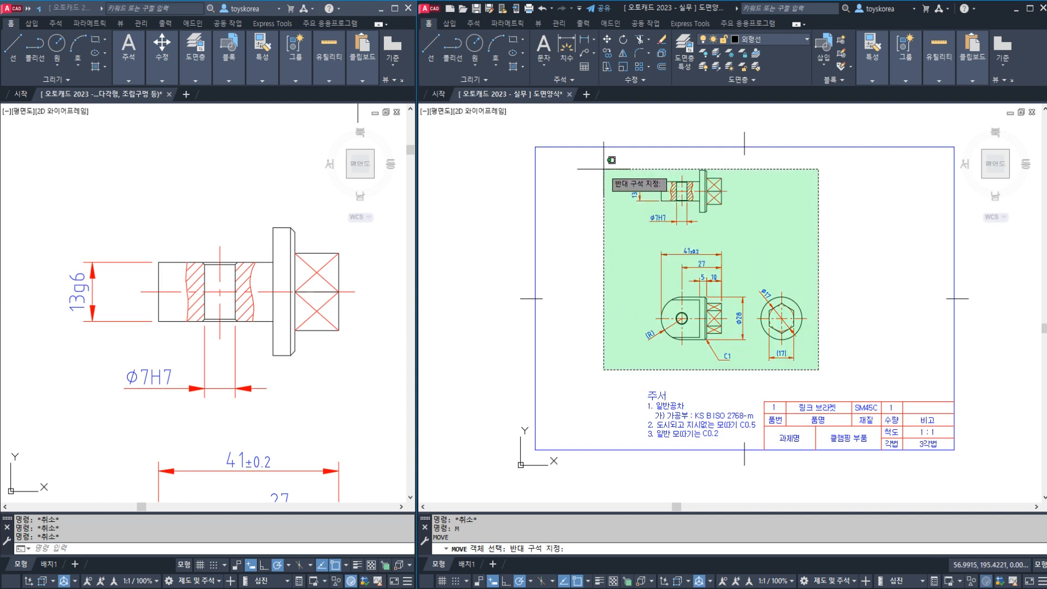
pyautogui.click(617, 206)
pyautogui.press('Return')
pyautogui.click(822, 238)
pyautogui.click(822, 249)
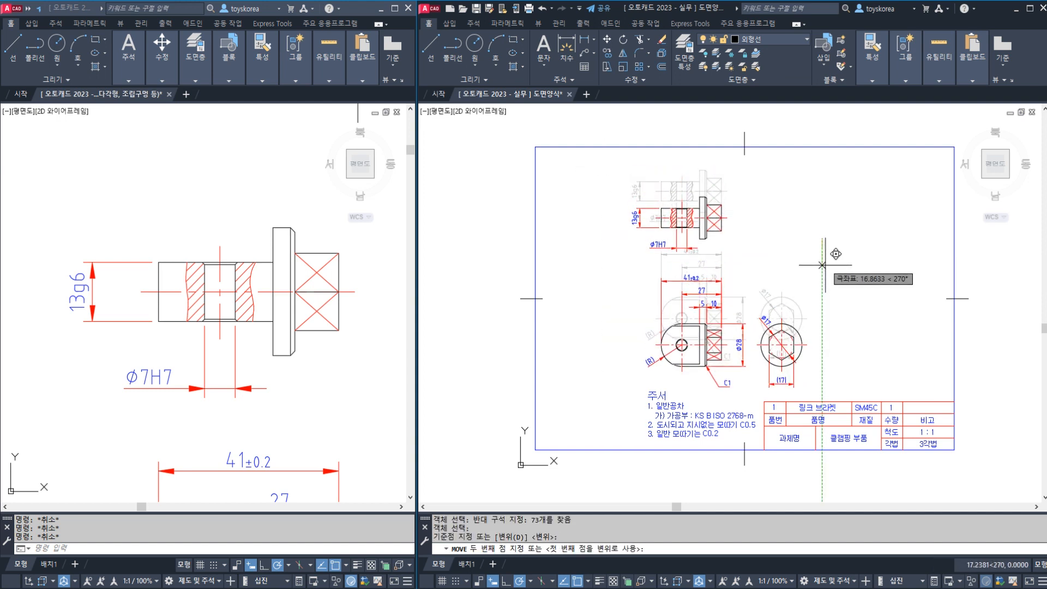
# Step: Move the top view with its dimensions slightly down, closer to the front view
pyautogui.press('Return')
pyautogui.click(751, 234)
pyautogui.click(676, 189)
pyautogui.press('Return')
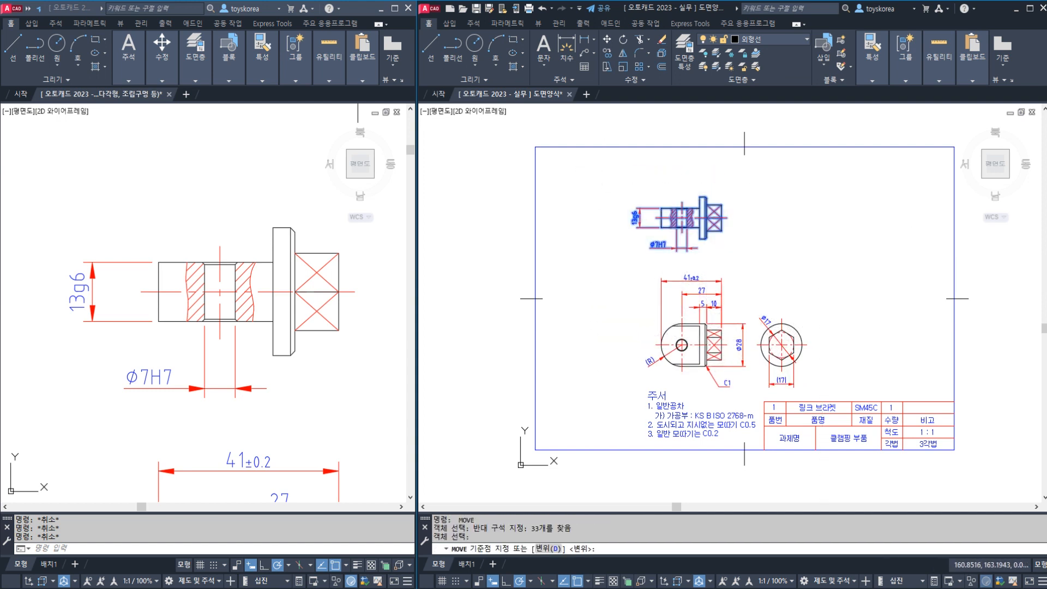
pyautogui.click(754, 216)
pyautogui.click(755, 226)
pyautogui.press('Escape')
# Step: Move all three views with their dimensions about 11.6 mm to the right inside the drawing border
pyautogui.press('Return')
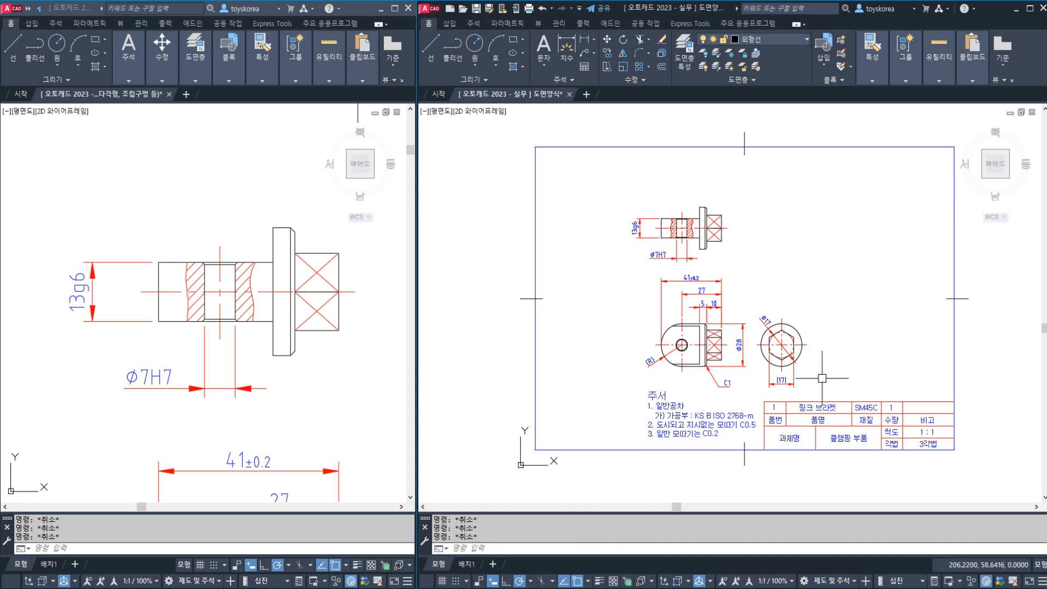
pyautogui.click(822, 386)
pyautogui.click(592, 200)
pyautogui.press('Return')
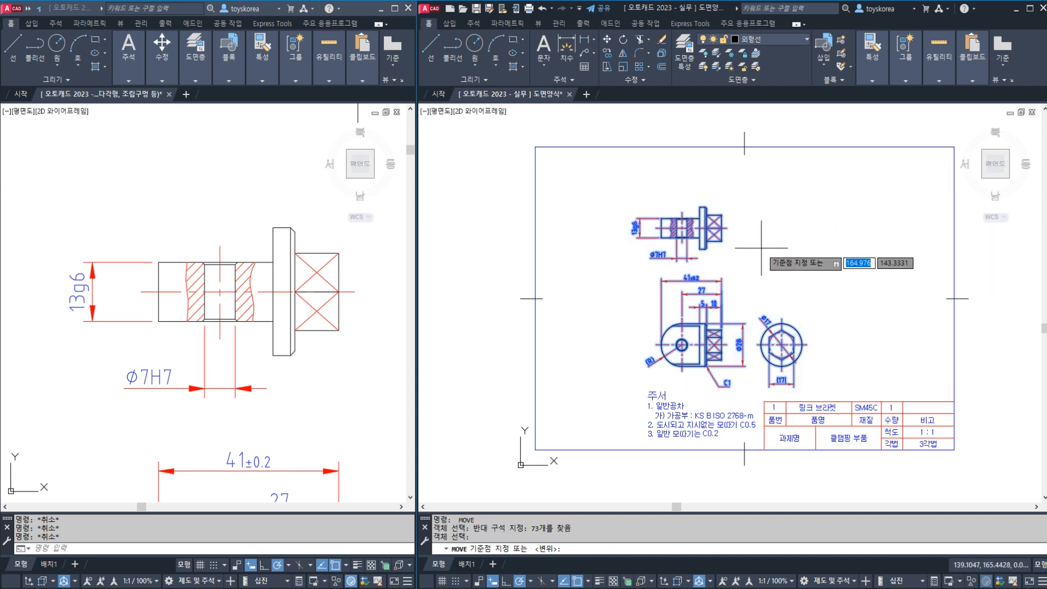
pyautogui.click(761, 248)
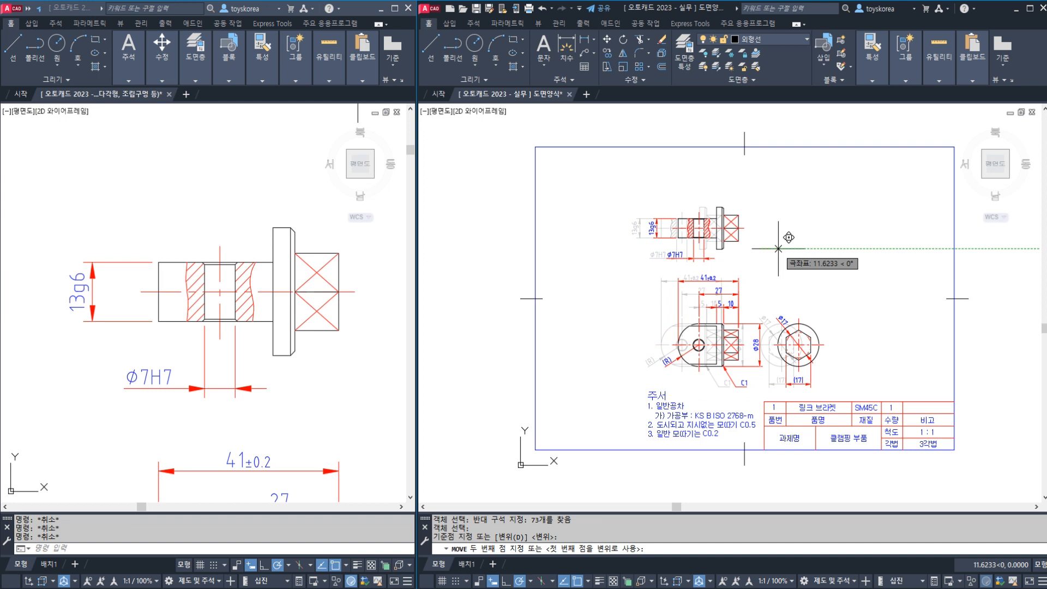
pyautogui.click(778, 249)
pyautogui.press('Escape')
# Step: Move all three views slightly upward, widening the gap above the notes and title block
pyautogui.write('M')
pyautogui.press('Return')
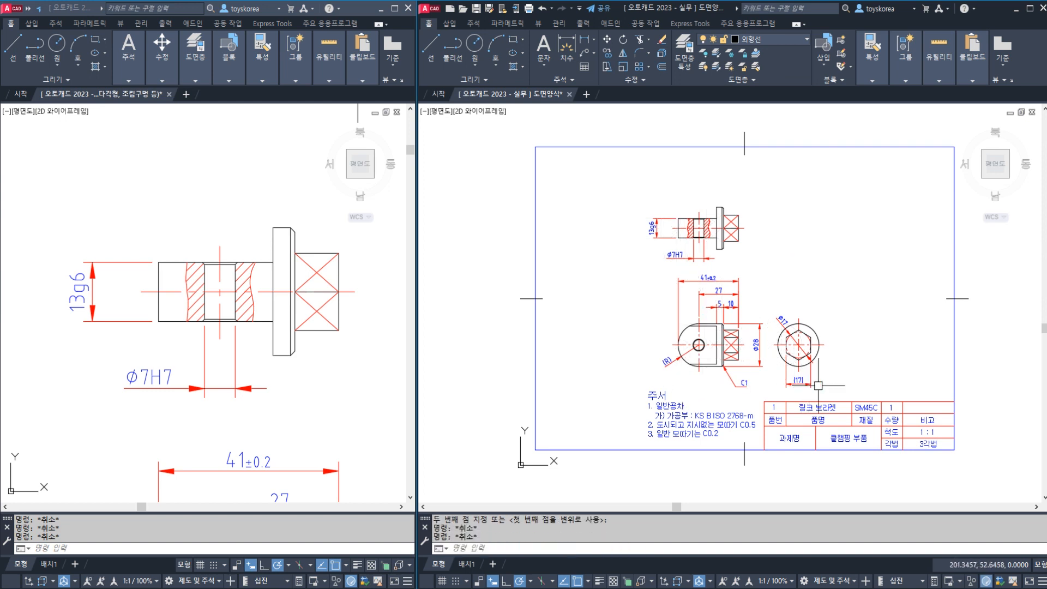
pyautogui.click(823, 376)
pyautogui.click(602, 172)
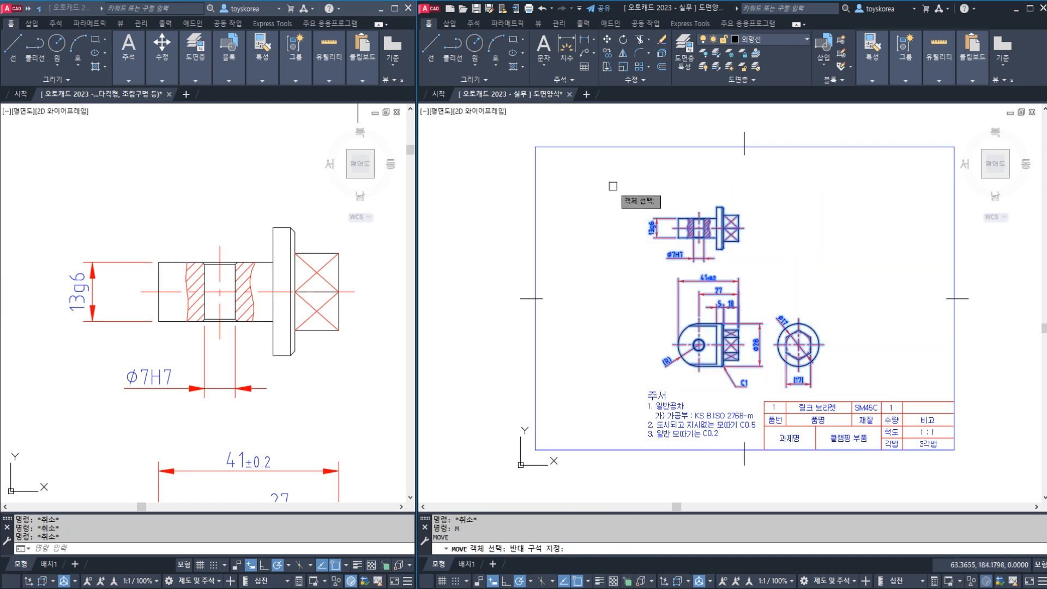
pyautogui.press('Return')
pyautogui.click(609, 257)
pyautogui.press('Escape')
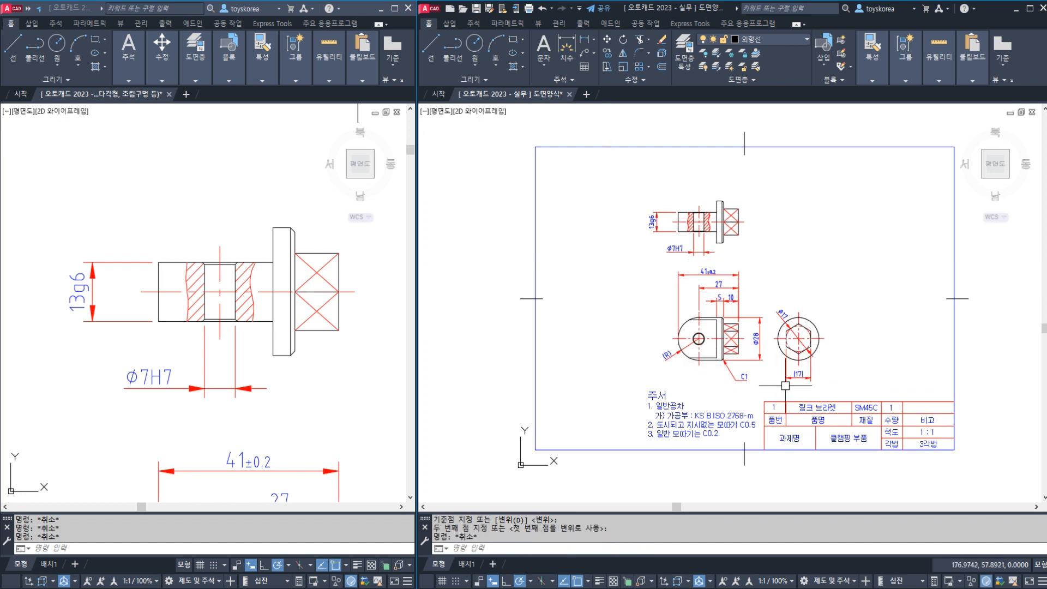
# Step: Save the drawing with the repositioned views
pyautogui.scroll(2, 817, 410)
pyautogui.moveTo(822, 389); pyautogui.dragTo(824, 423, button='middle')
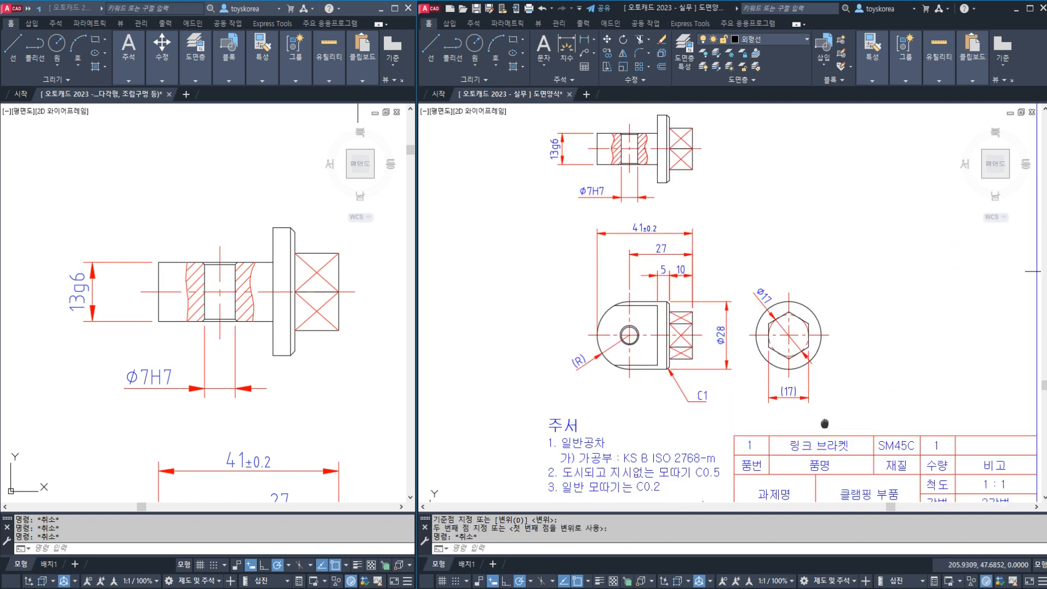
pyautogui.hotkey('ctrl', 's')
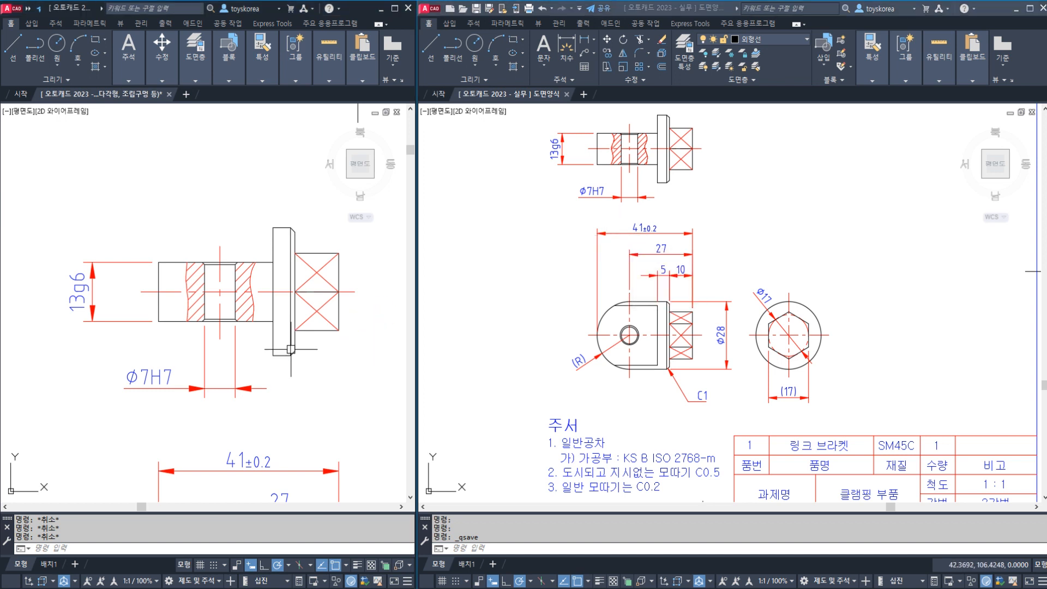
# Step: Compare the redrawn views, section, dimensions and tolerances with the reference drawing
pyautogui.scroll(-4, 230, 334)
pyautogui.scroll(3, 180, 313)
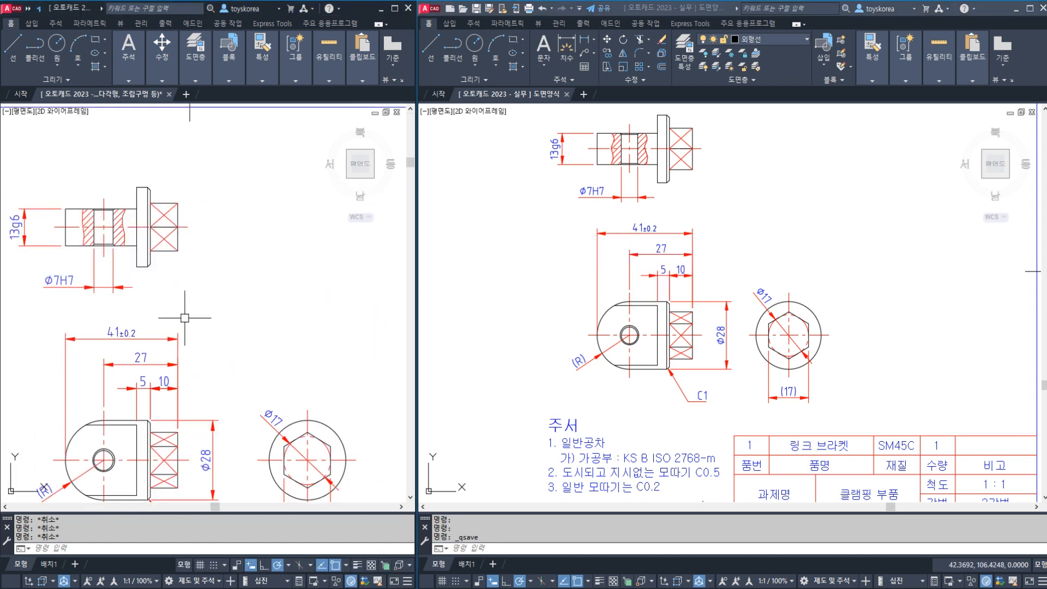
pyautogui.moveTo(179, 311)
pyautogui.mouseDown(button='middle')
pyautogui.moveTo(215, 292)
pyautogui.moveTo(213, 271)
pyautogui.mouseUp(button='middle')
pyautogui.click(534, 353)
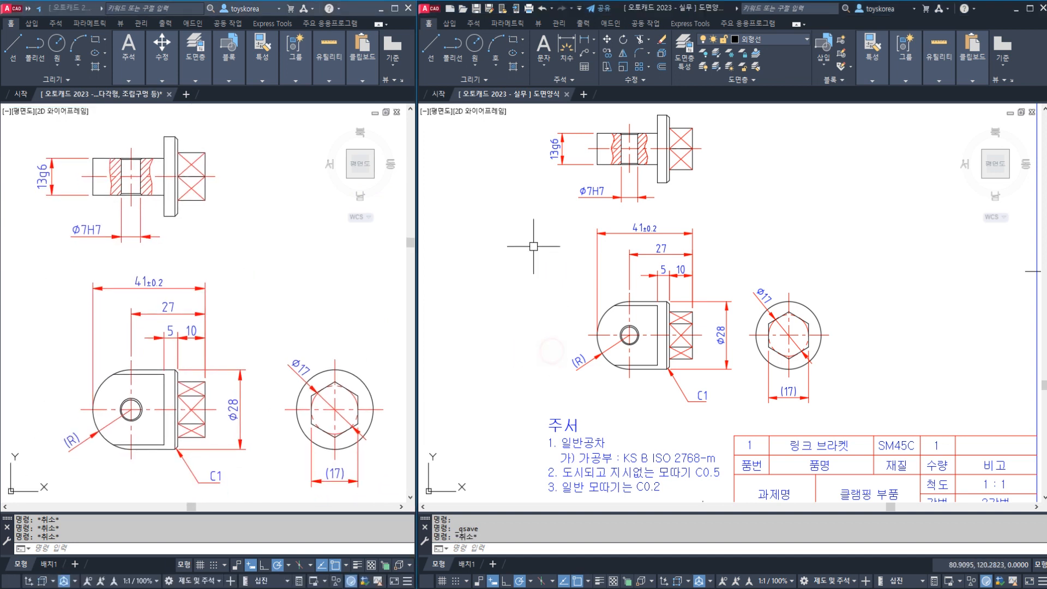
pyautogui.moveTo(536, 240); pyautogui.dragTo(527, 256, button='middle')
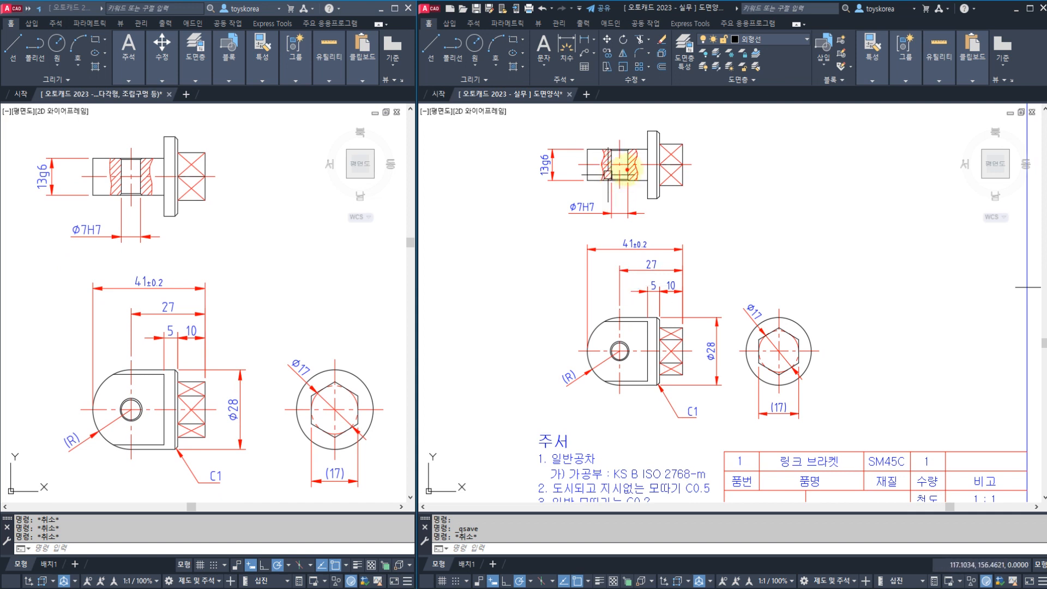
pyautogui.moveTo(627, 169); pyautogui.dragTo(637, 162)
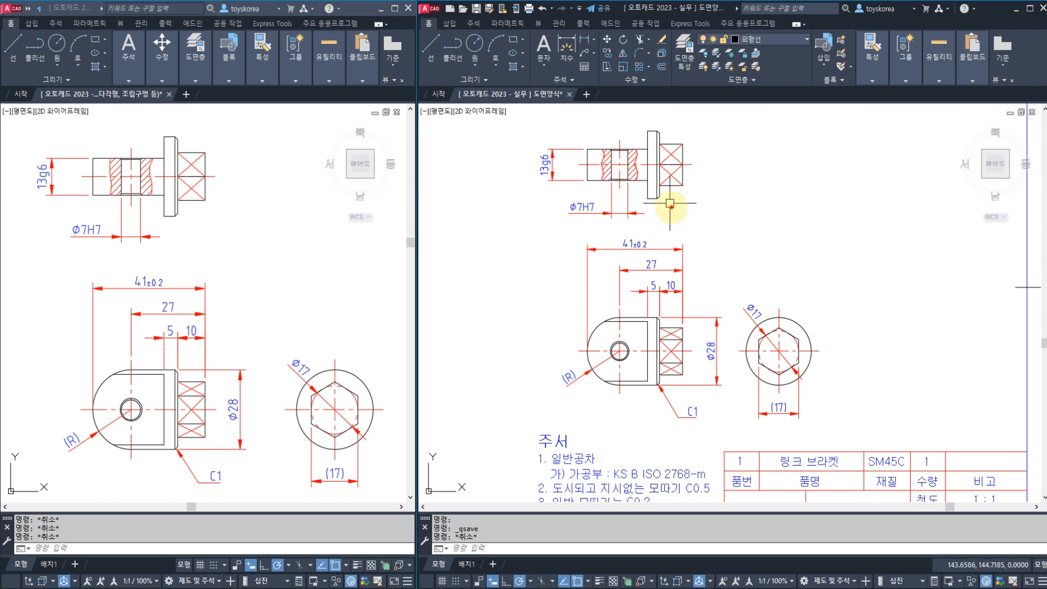
pyautogui.moveTo(670, 207)
pyautogui.mouseDown()
pyautogui.moveTo(653, 124)
pyautogui.moveTo(666, 203)
pyautogui.mouseUp()
pyautogui.moveTo(702, 408)
pyautogui.mouseDown()
pyautogui.moveTo(677, 436)
pyautogui.moveTo(703, 428)
pyautogui.mouseUp()
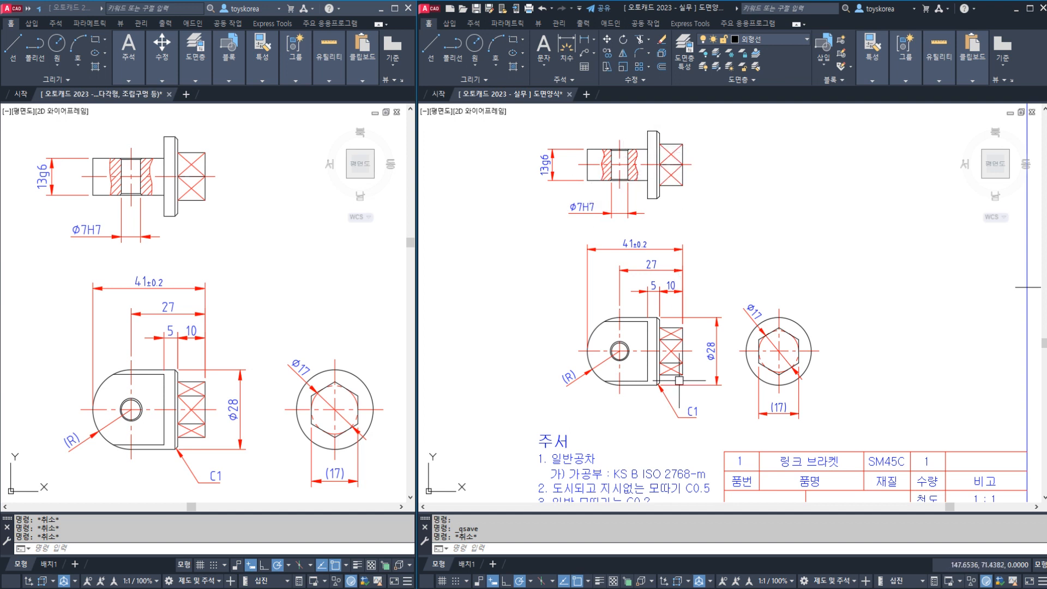
# Step: Return to the redrawn part's drawing and save it again
pyautogui.click(250, 353)
pyautogui.click(540, 325)
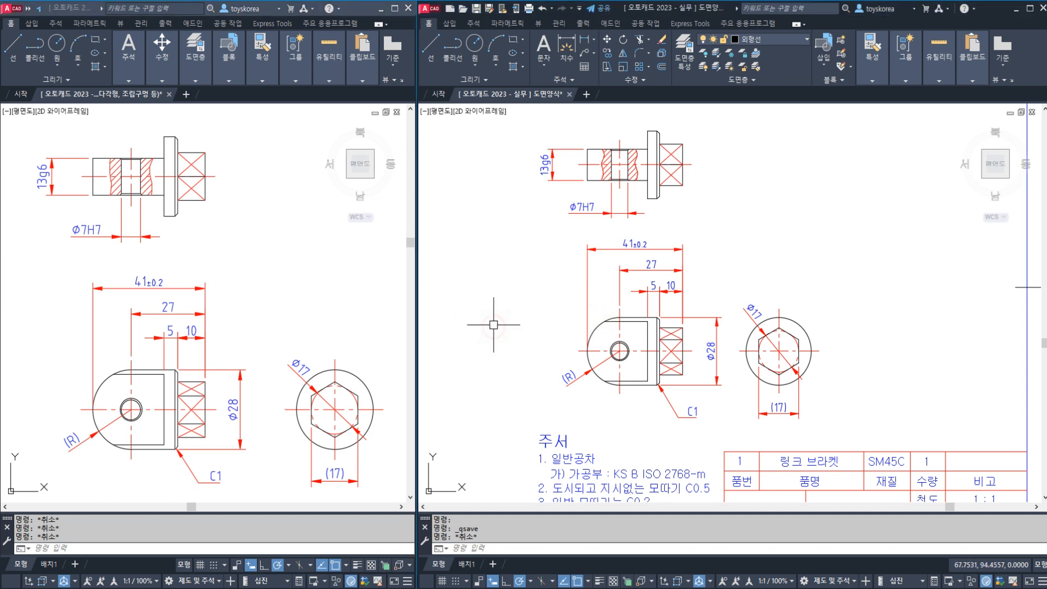
pyautogui.hotkey('ctrl', 's')
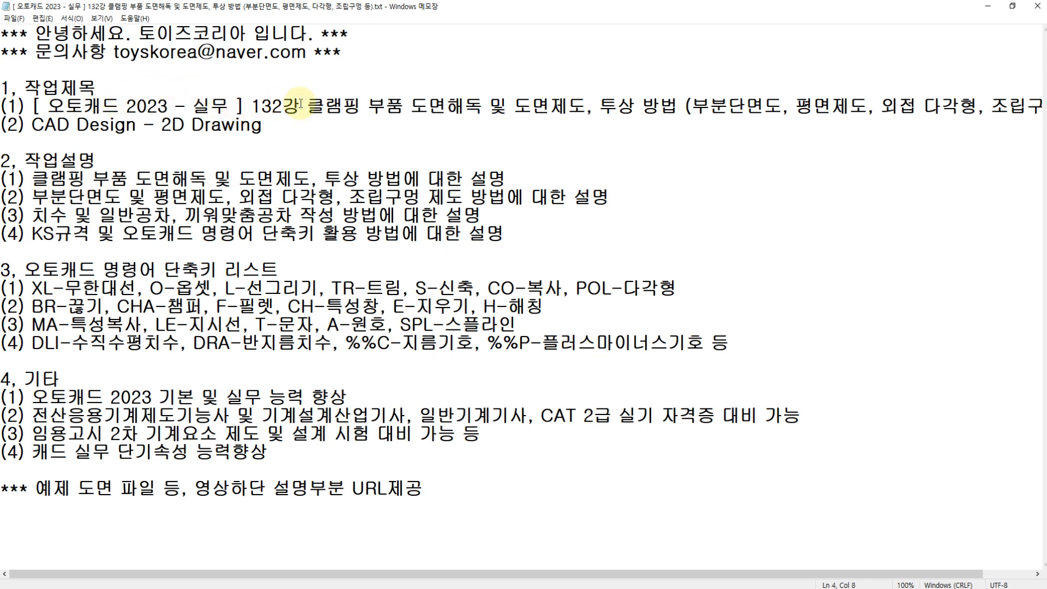
# Step: Switch to the lesson notes in Notepad and review the lesson title, work description, command shortcut list and remaining remarks
pyautogui.moveTo(277, 105); pyautogui.dragTo(298, 106)
pyautogui.click(282, 125)
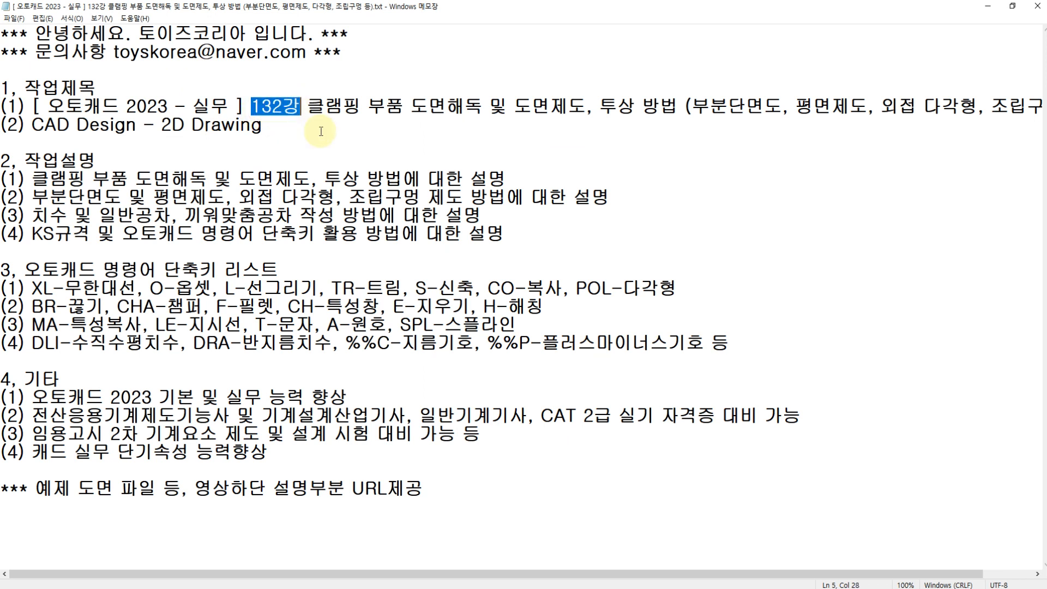
pyautogui.click(318, 107)
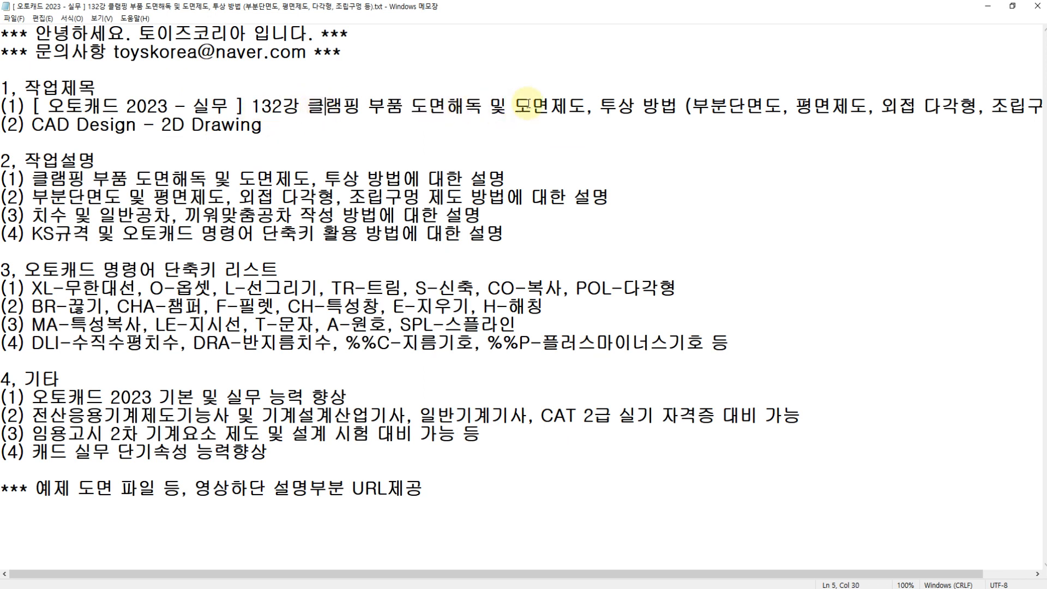
pyautogui.click(634, 106)
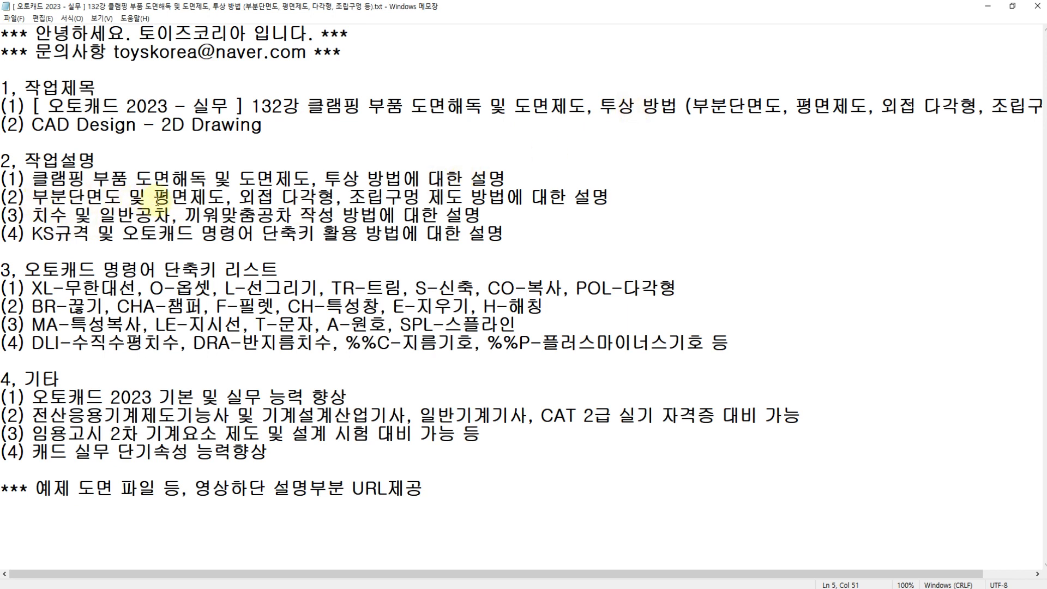
pyautogui.click(155, 197)
pyautogui.click(338, 202)
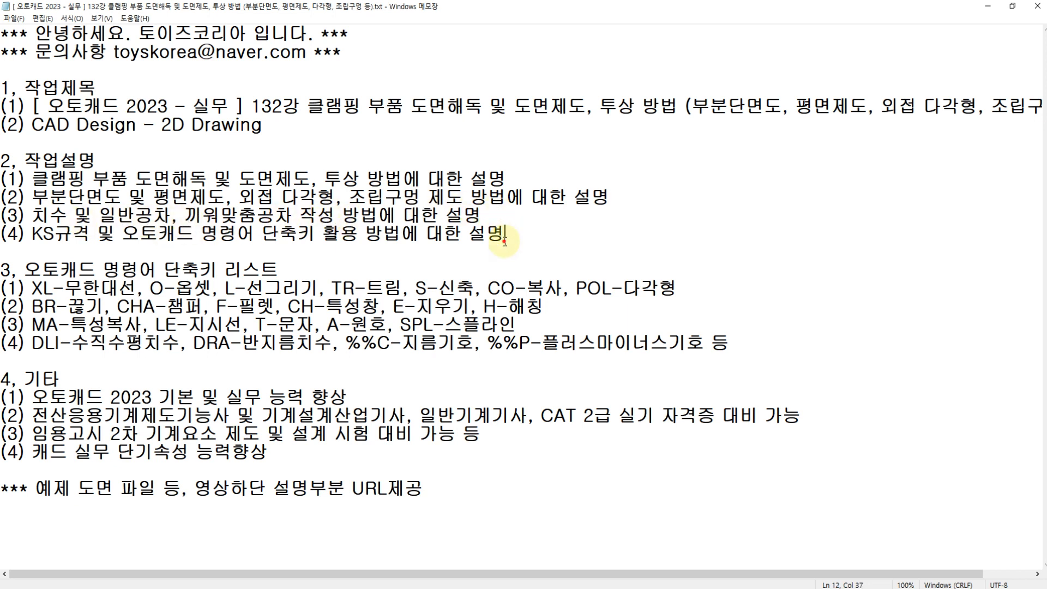
pyautogui.click(319, 376)
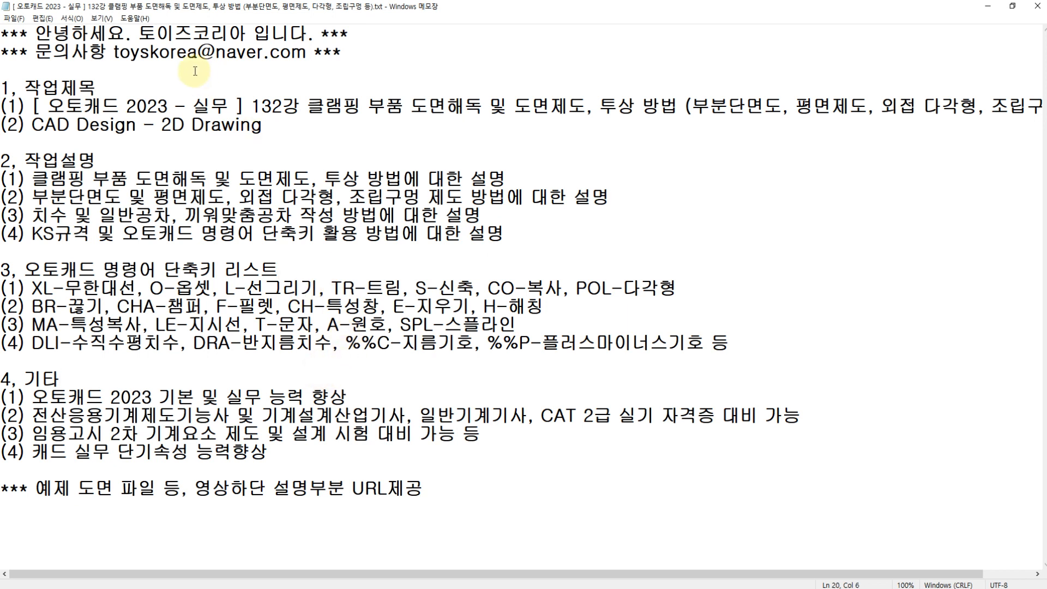
pyautogui.click(156, 88)
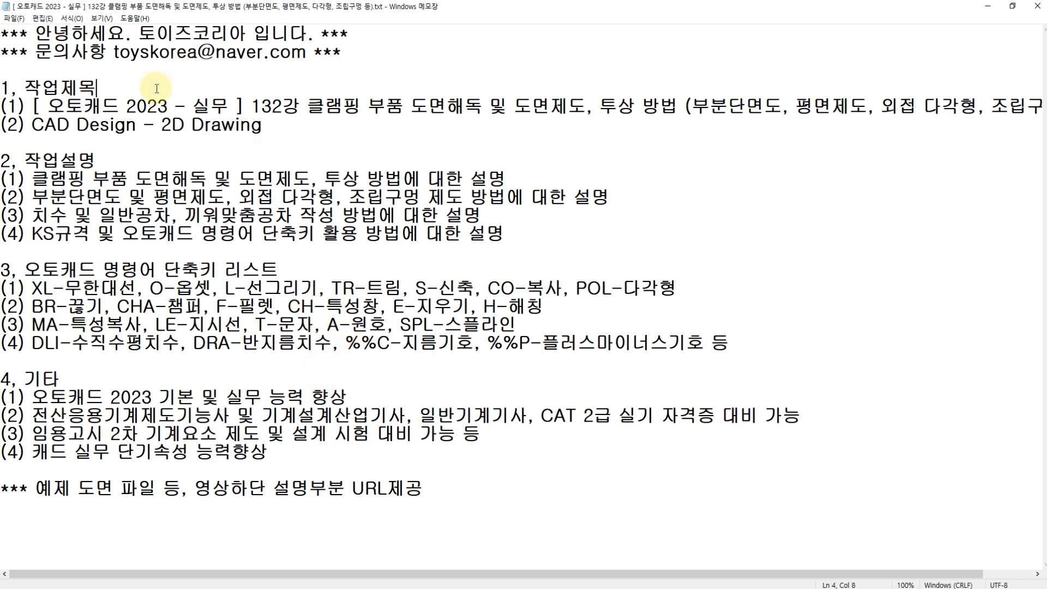